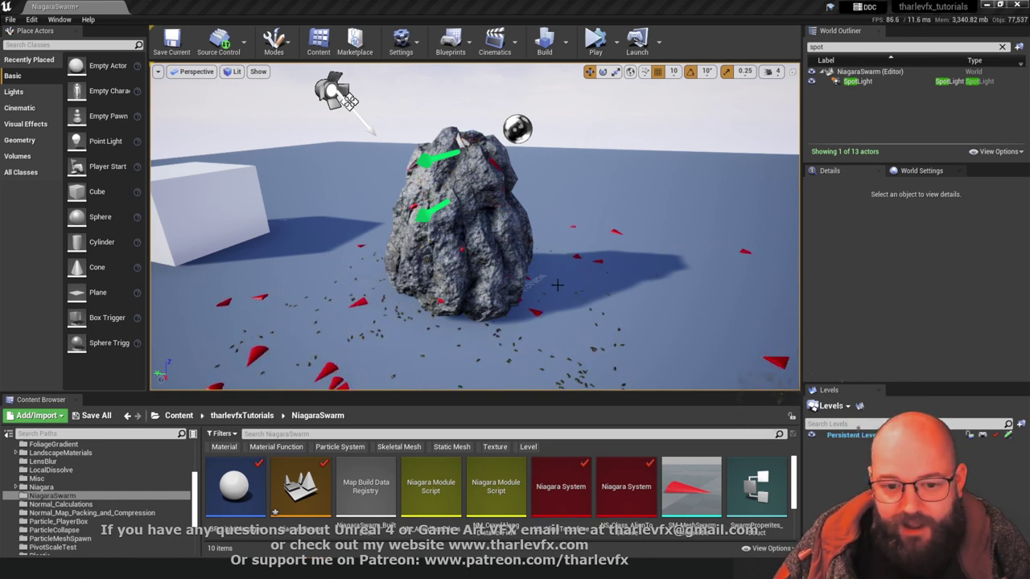
# Examine the two particle swarms around the rock from several angles, selecting NS_AlignToSurface and NS_Class_AlignToSurface to compare them
pyautogui.moveTo(554, 287); pyautogui.dragTo(575, 338, button='right')
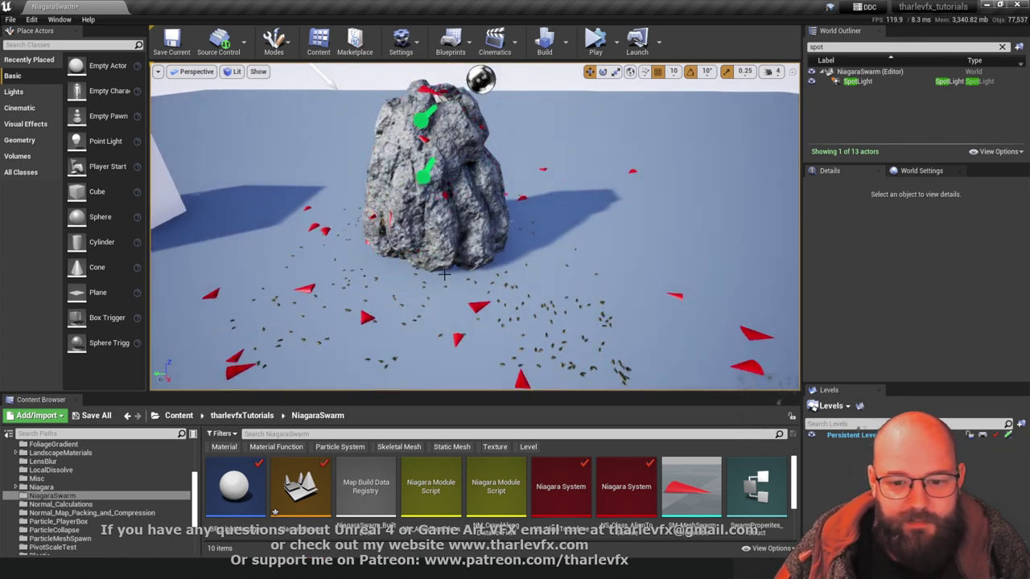
pyautogui.moveTo(532, 269); pyautogui.dragTo(556, 257, button='right')
pyautogui.click(411, 171)
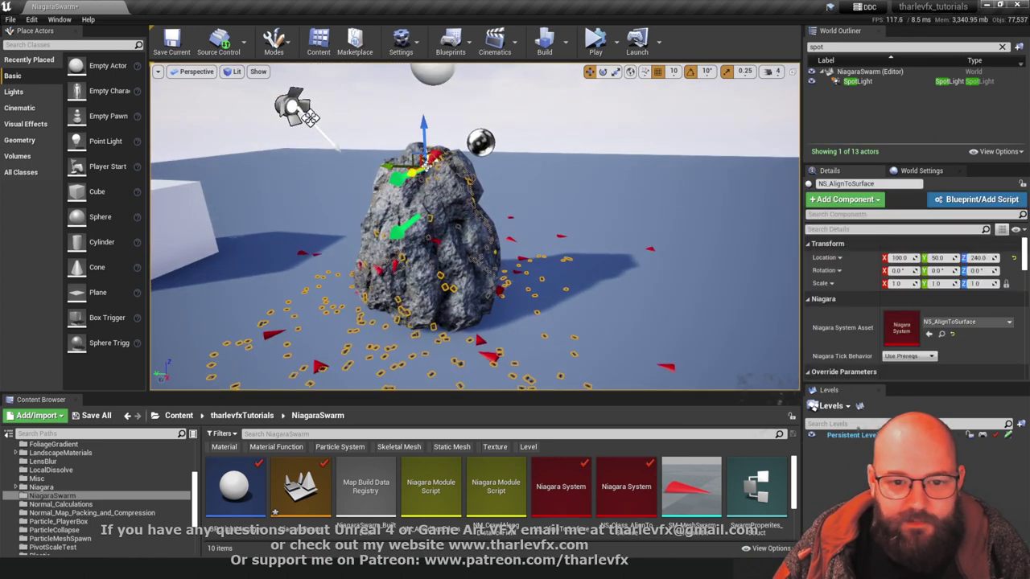
pyautogui.click(408, 230)
pyautogui.click(482, 355)
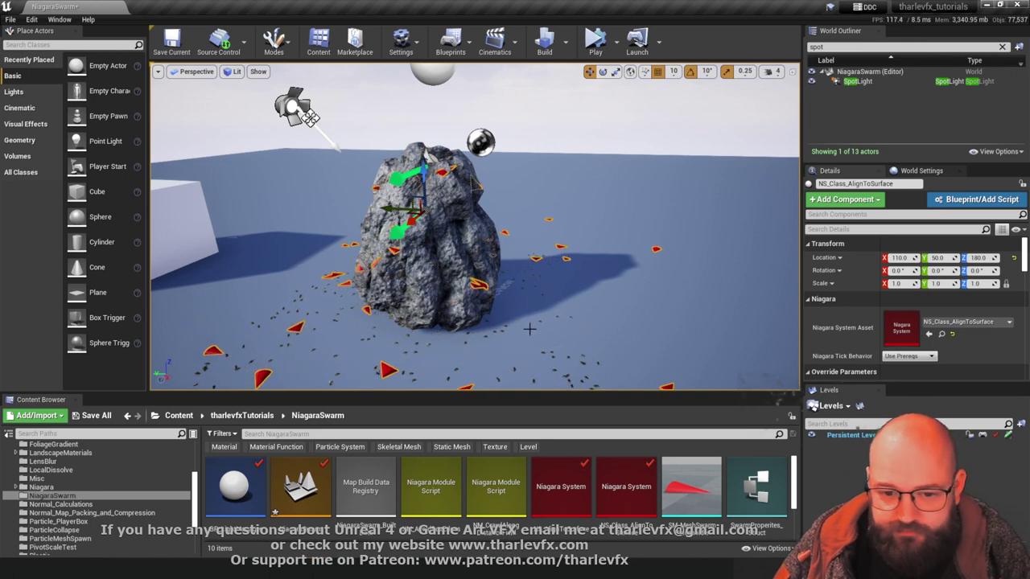
pyautogui.press('w')
pyautogui.moveTo(530, 329); pyautogui.dragTo(465, 385, button='right')
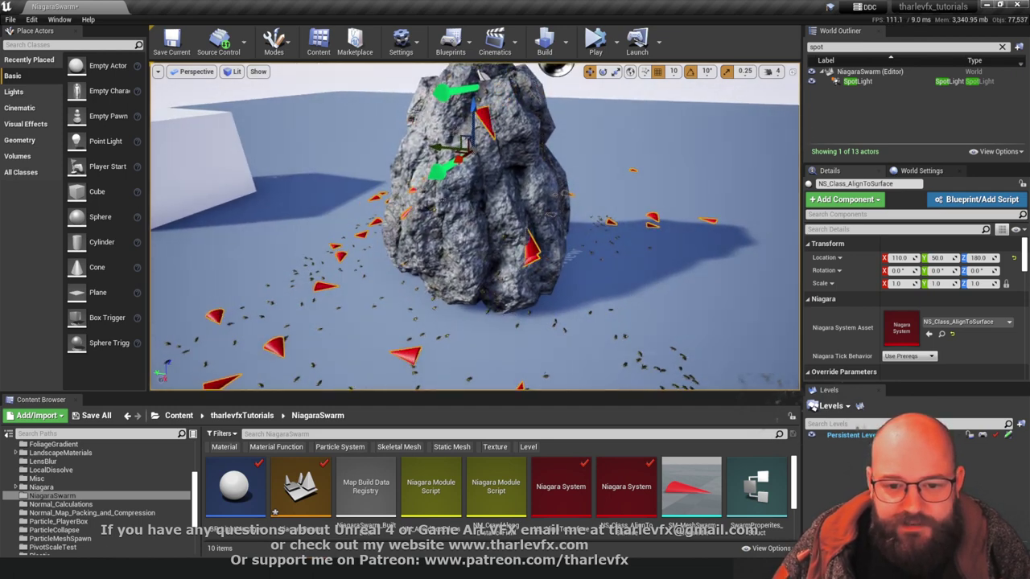
pyautogui.scroll(-5, 530, 328)
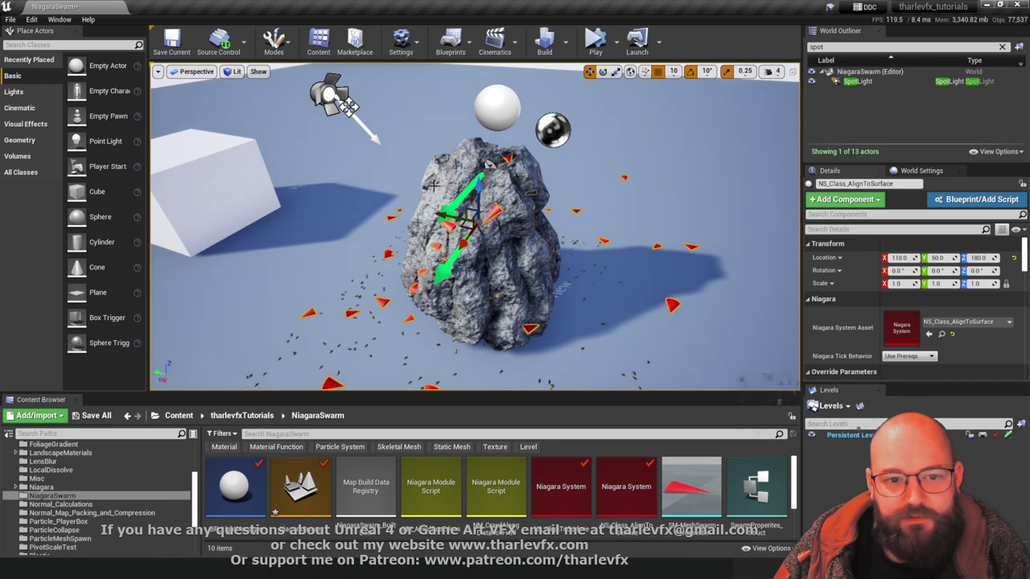
pyautogui.keyDown('alt'); pyautogui.moveTo(380, 146); pyautogui.dragTo(436, 191); pyautogui.keyUp('alt')
pyautogui.scroll(-3, 436, 191)
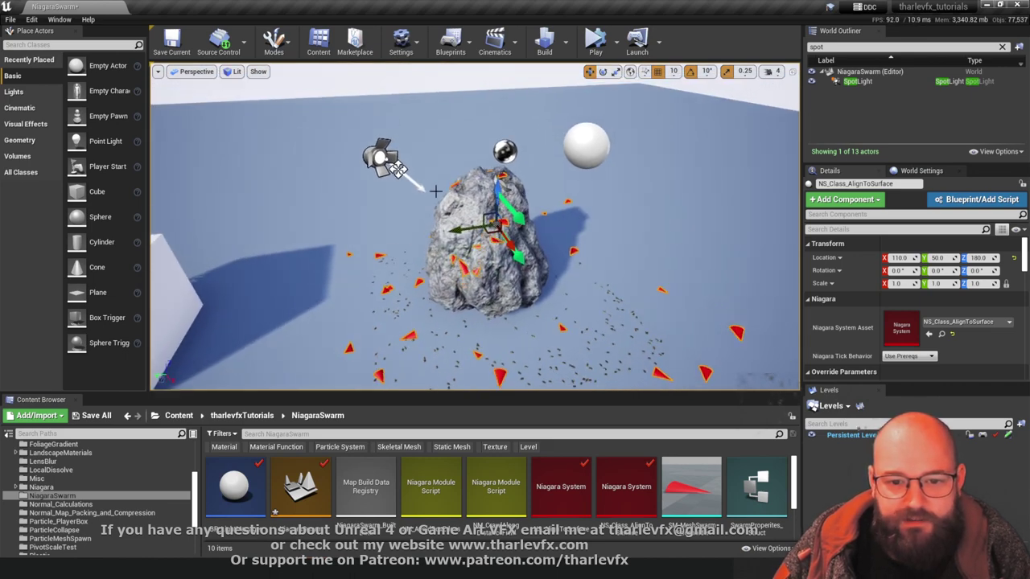
pyautogui.scroll(3, 475, 227)
pyautogui.keyDown('alt'); pyautogui.moveTo(474, 226); pyautogui.dragTo(338, 229); pyautogui.keyUp('alt')
pyautogui.moveTo(500, 235); pyautogui.dragTo(536, 289, button='right')
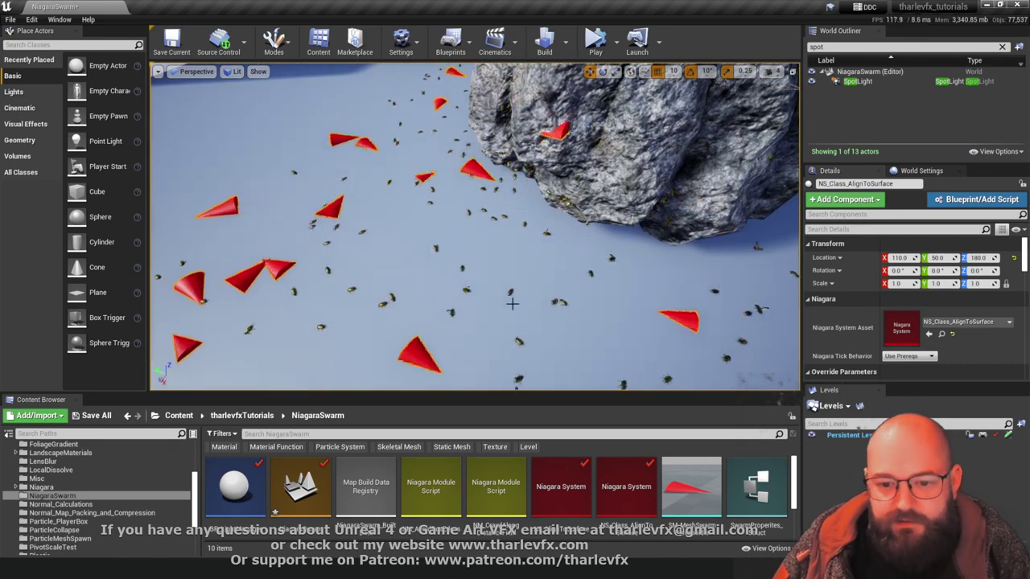
# Hide the NS_AlignToSurface particle system in the level, keeping the red cone swarm displayed
pyautogui.moveTo(491, 271); pyautogui.dragTo(483, 185, button='right')
pyautogui.moveTo(491, 238); pyautogui.dragTo(492, 234, button='right')
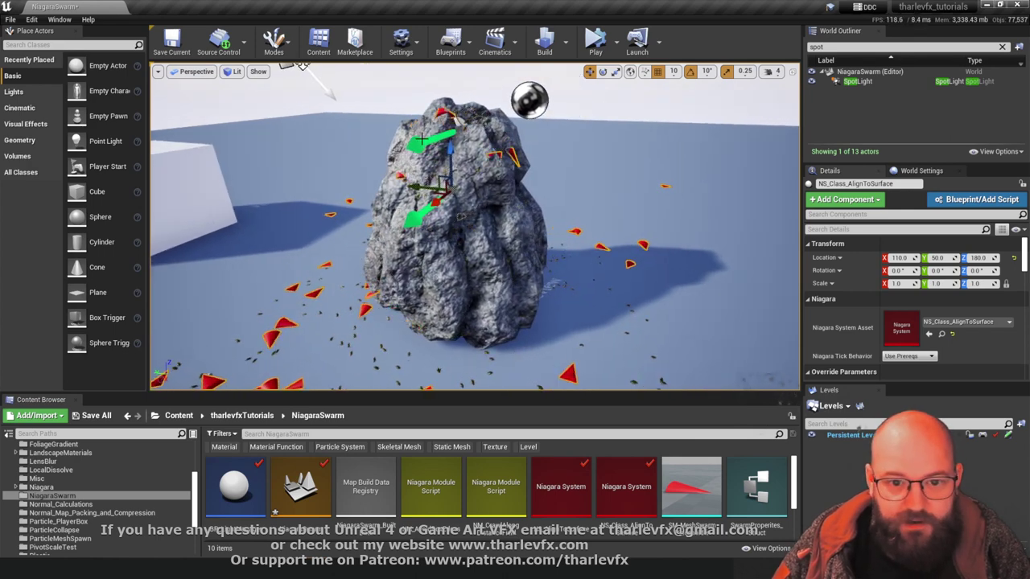
pyautogui.click(421, 140)
pyautogui.press('h')
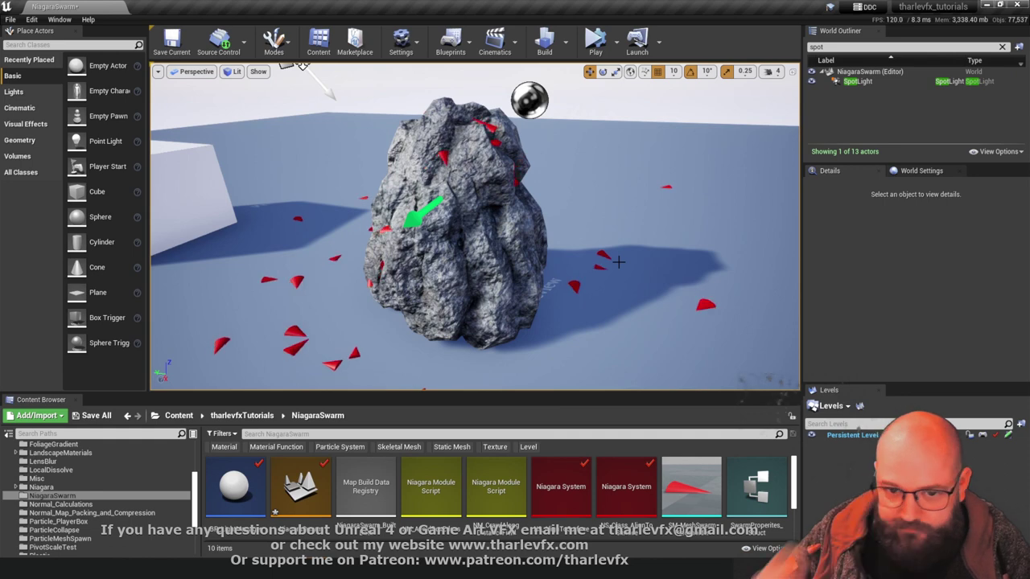
# Move the SM_Rock mesh along the Y axis, well away from the red cone swarm
pyautogui.click(525, 233)
pyautogui.moveTo(580, 230); pyautogui.dragTo(448, 259, button='right')
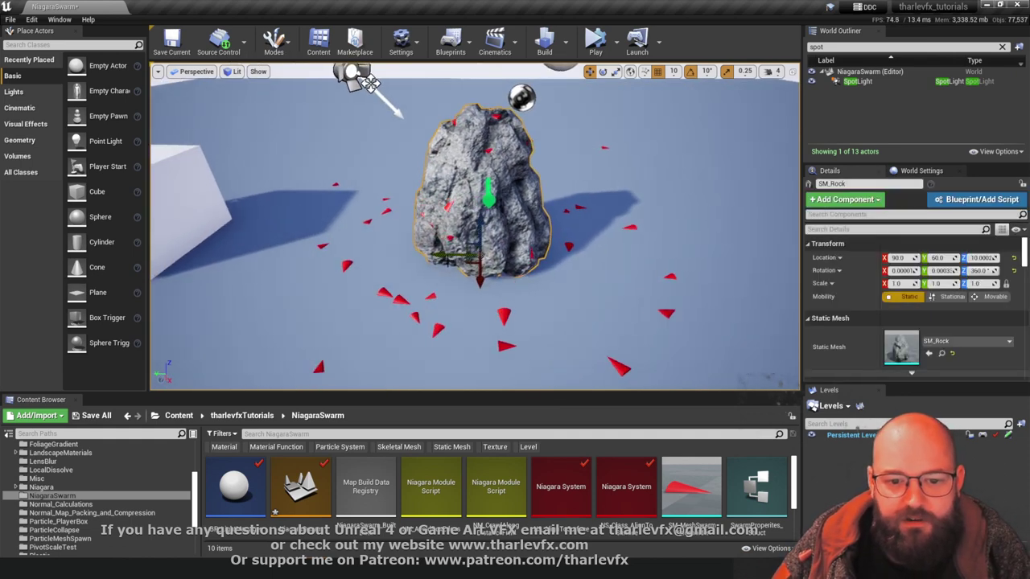
pyautogui.moveTo(447, 259); pyautogui.dragTo(700, 258)
pyautogui.moveTo(699, 257); pyautogui.dragTo(430, 243, button='right')
# Move the cube along the Y axis into the middle of the cone swarm, to a Y location of 90
pyautogui.click(230, 219)
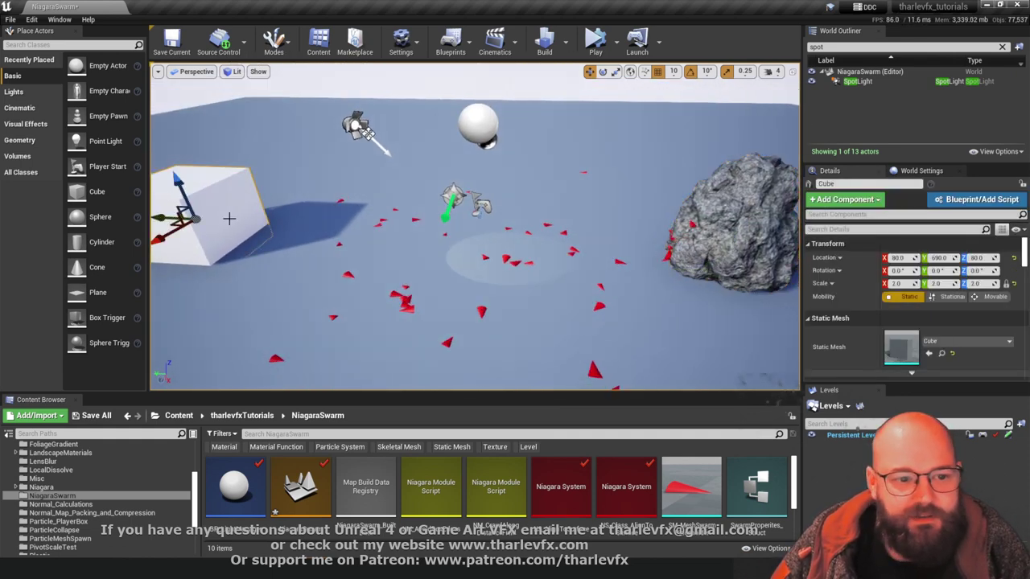
pyautogui.moveTo(163, 217); pyautogui.dragTo(444, 234)
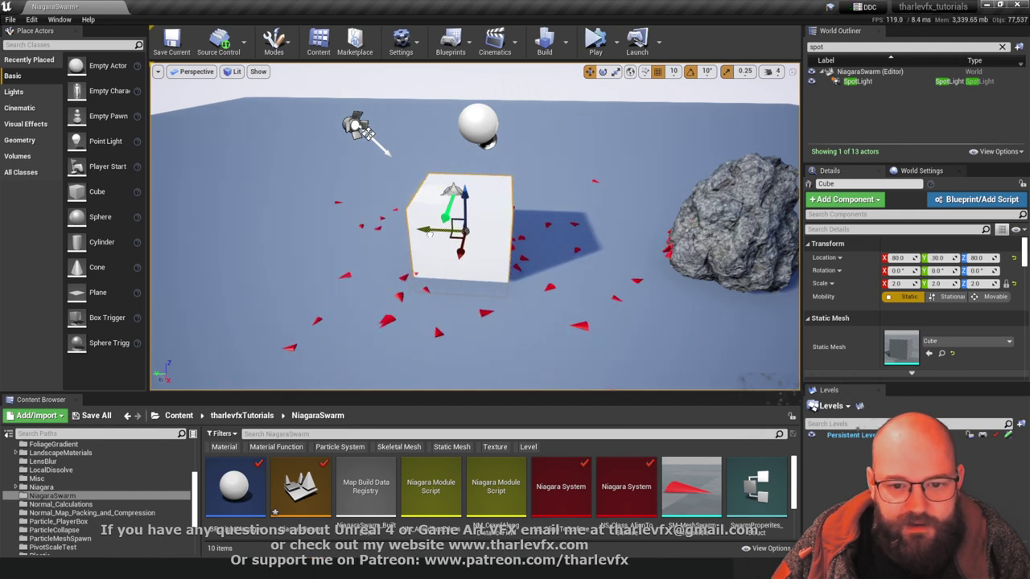
pyautogui.press('f')
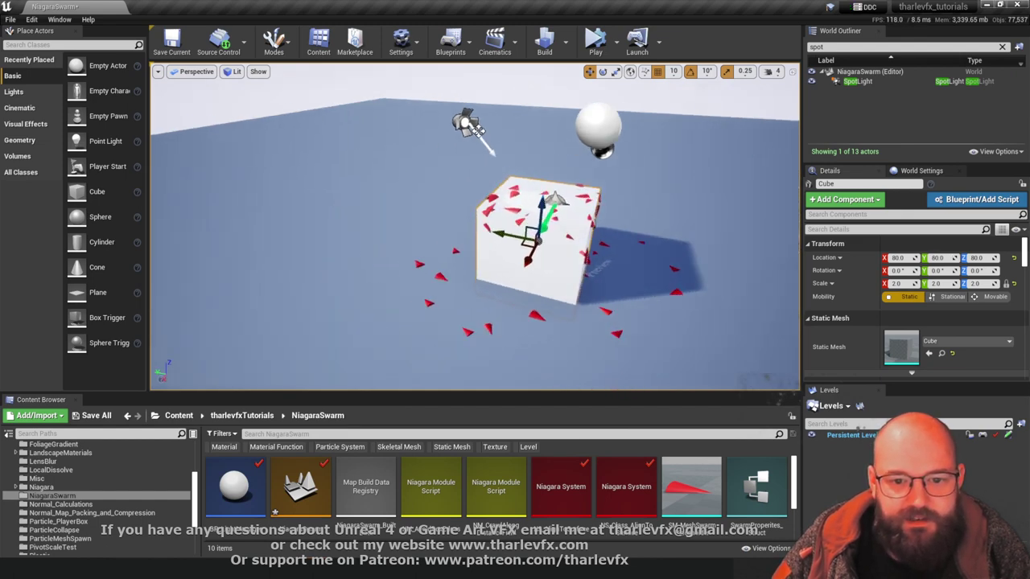
pyautogui.moveTo(463, 281); pyautogui.dragTo(446, 279)
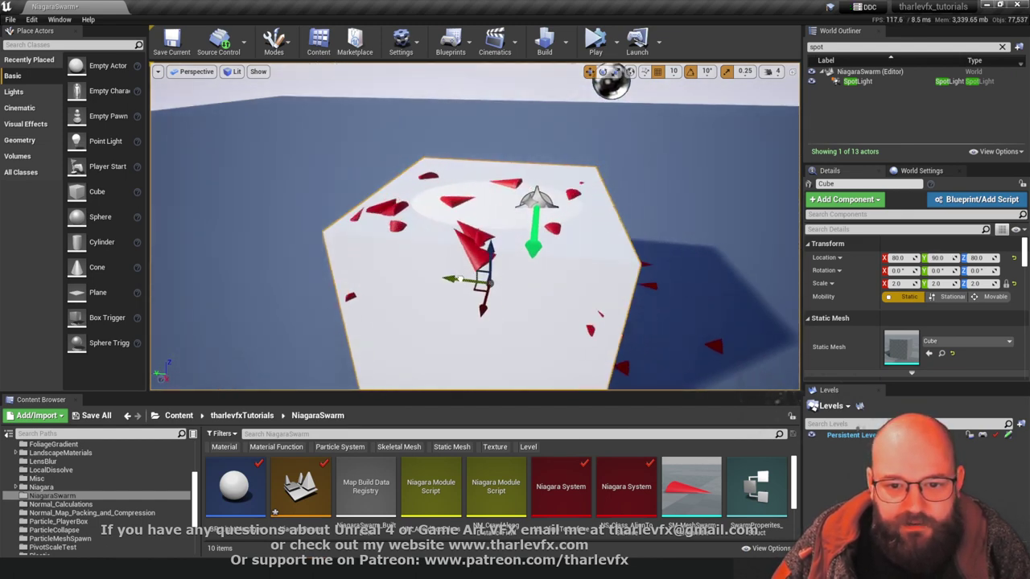
pyautogui.moveTo(447, 279); pyautogui.dragTo(464, 327, button='right')
pyautogui.scroll(-5, 512, 232)
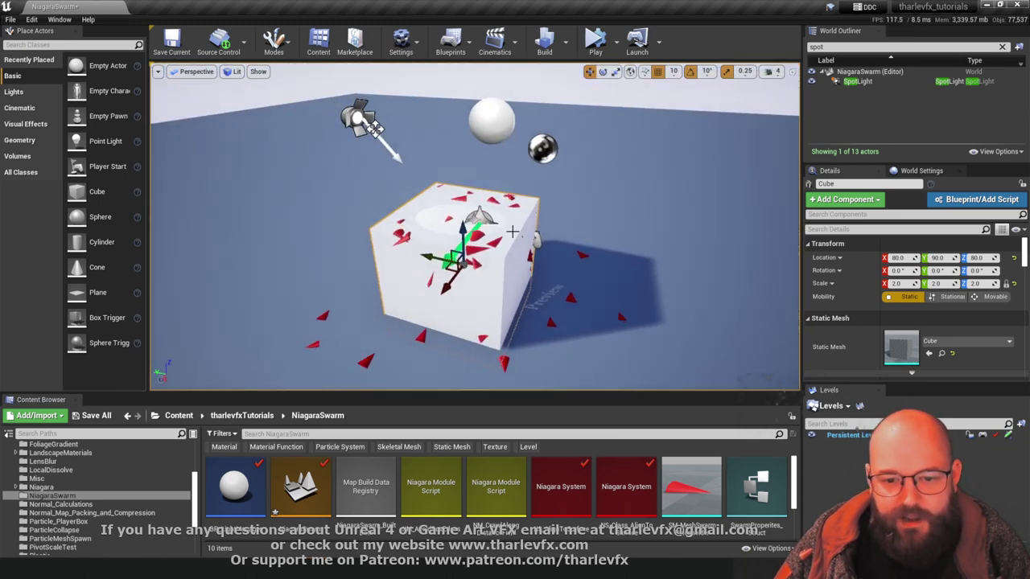
# Check the spotlight above the cube, select the NS_Class_AlignToSurface actor and switch to that system's Niagara editor window
pyautogui.click(366, 124)
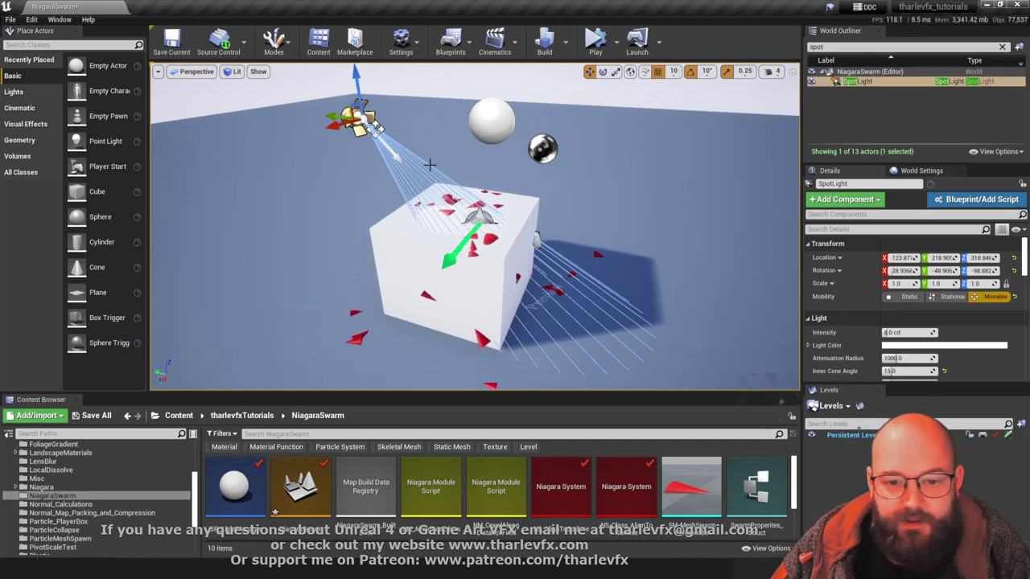
pyautogui.click(510, 235)
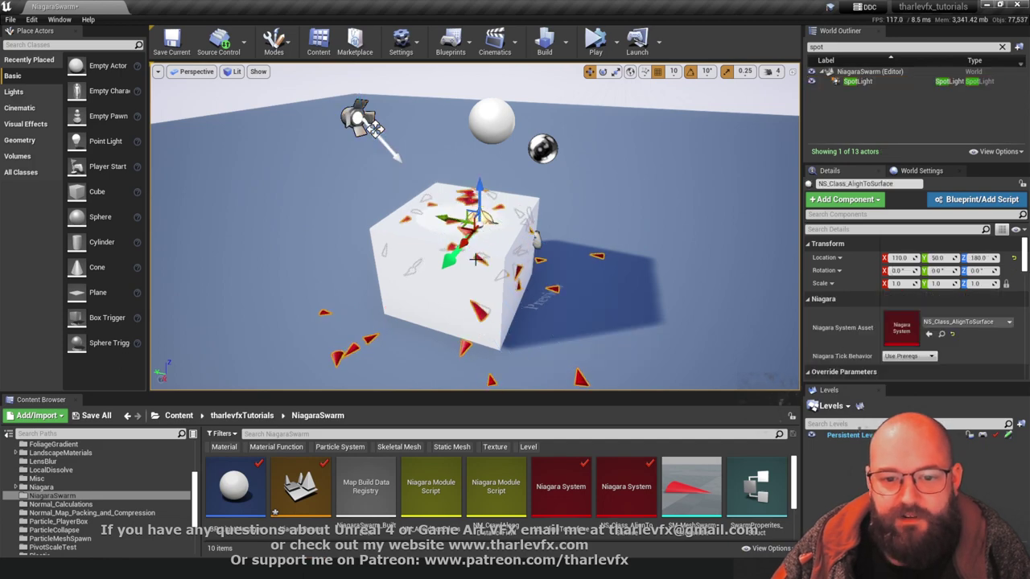
pyautogui.hotkey('alt', 'Tab')
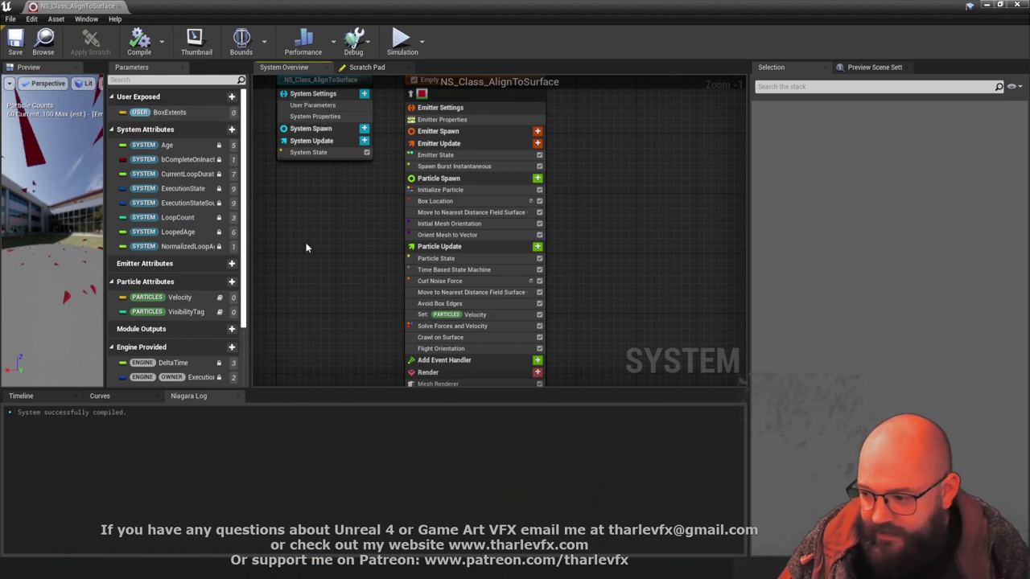
# Add a user-exposed Vector parameter named LightPosition to the Niagara system
pyautogui.click(232, 97)
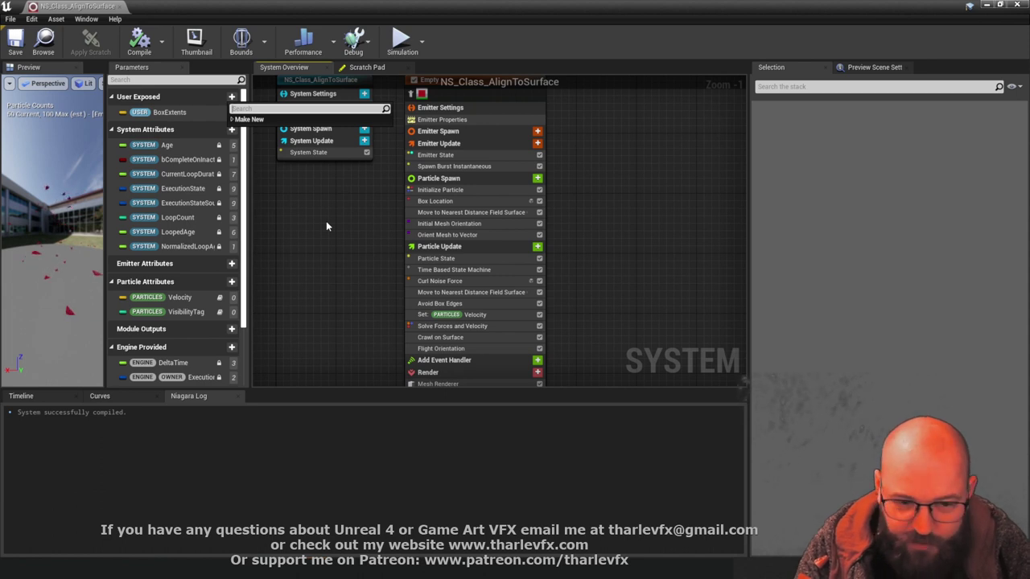
pyautogui.write('vec')
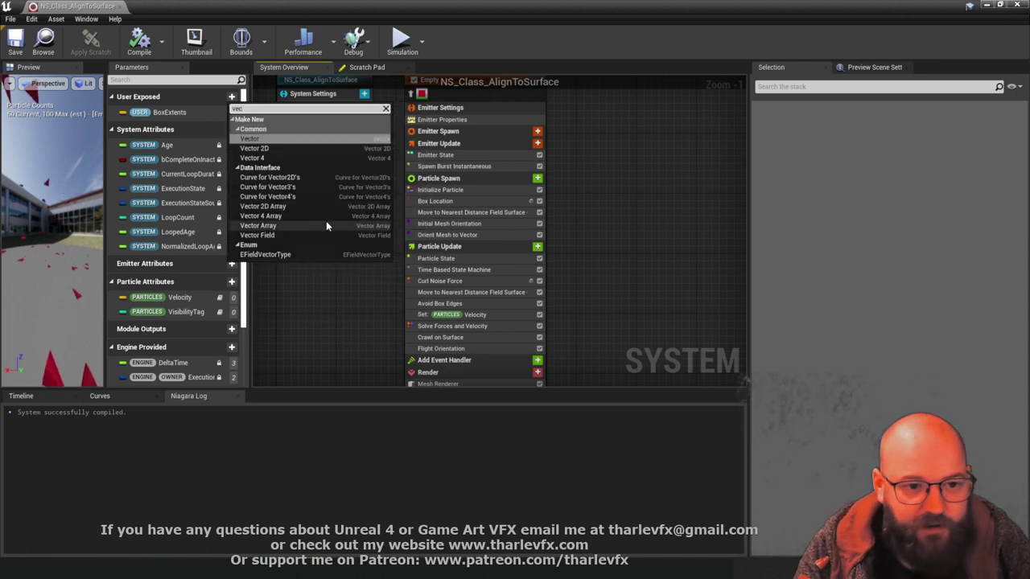
pyautogui.press('Return')
pyautogui.write('U')
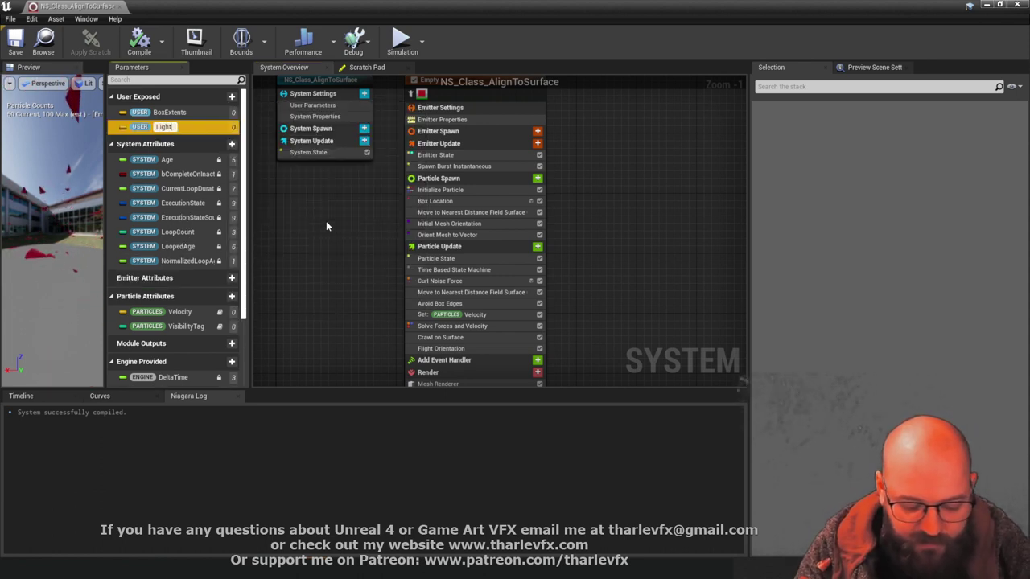
pyautogui.write('ightPosition')
pyautogui.press('Return')
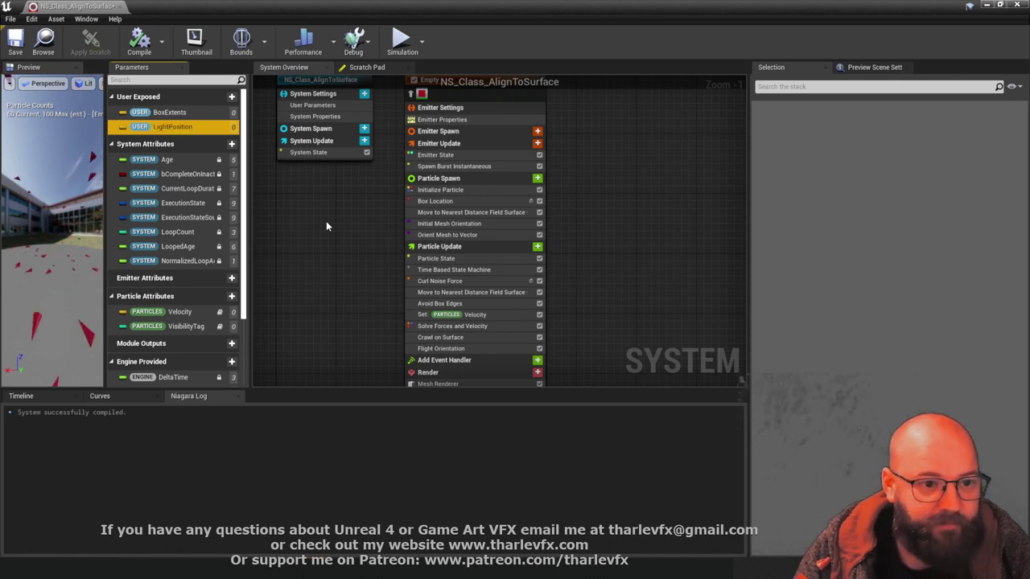
# Add a user-exposed Vector parameter named LightDirection
pyautogui.click(231, 96)
pyautogui.write('vec')
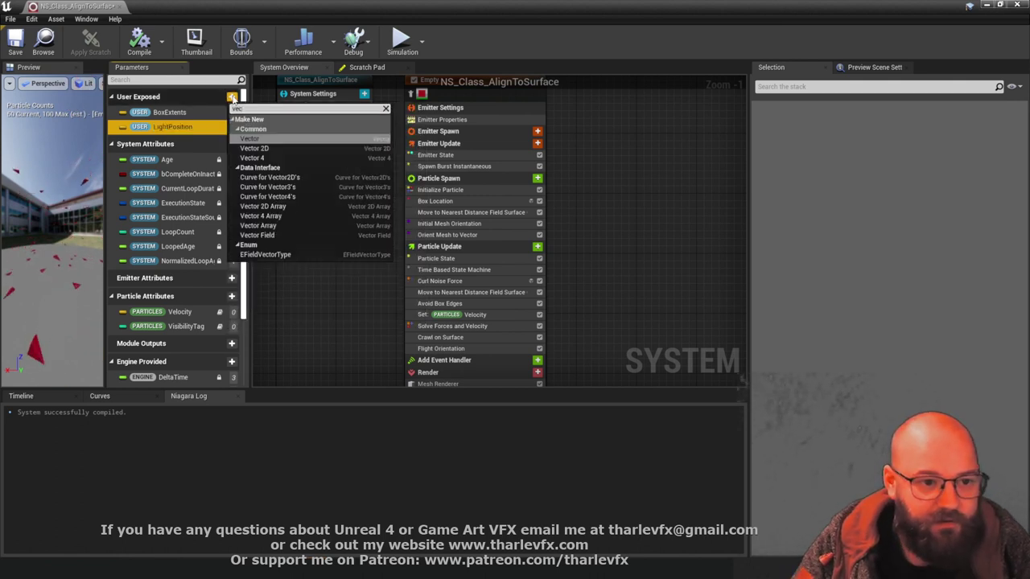
pyautogui.press('Return')
pyautogui.write('LightDirection')
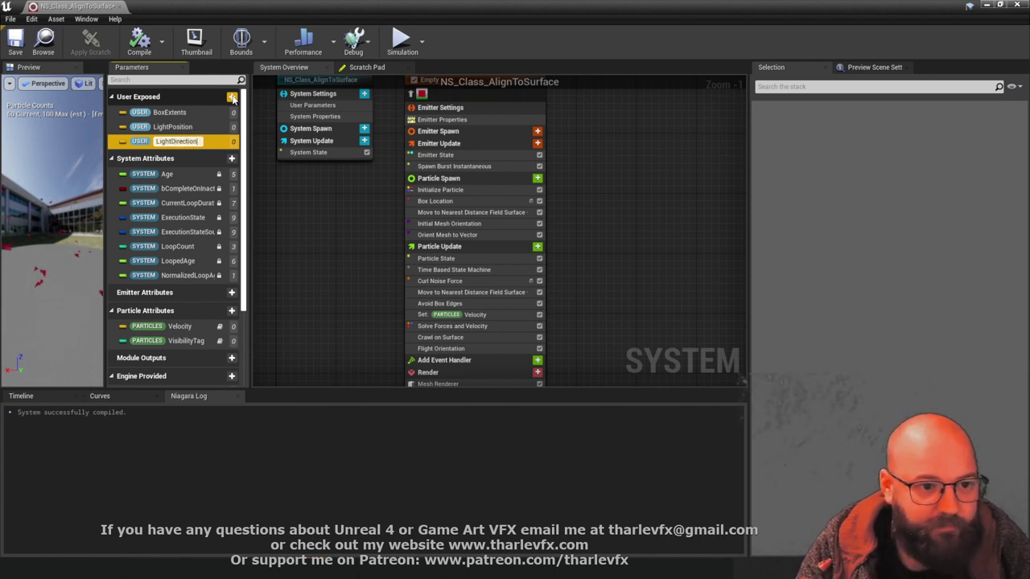
pyautogui.press('Return')
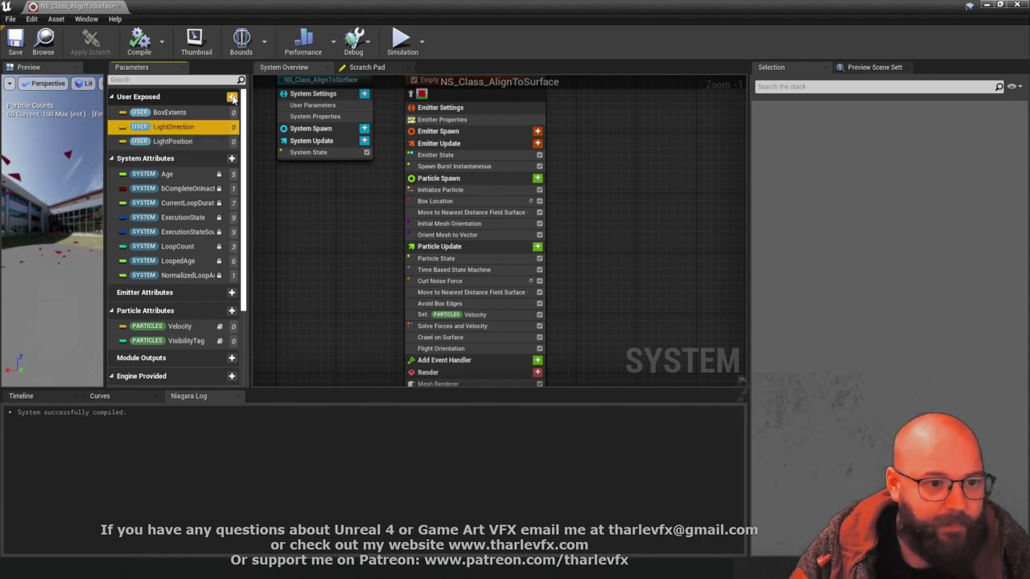
# Add a user-exposed float parameter named LightRadius
pyautogui.click(232, 97)
pyautogui.write('flo')
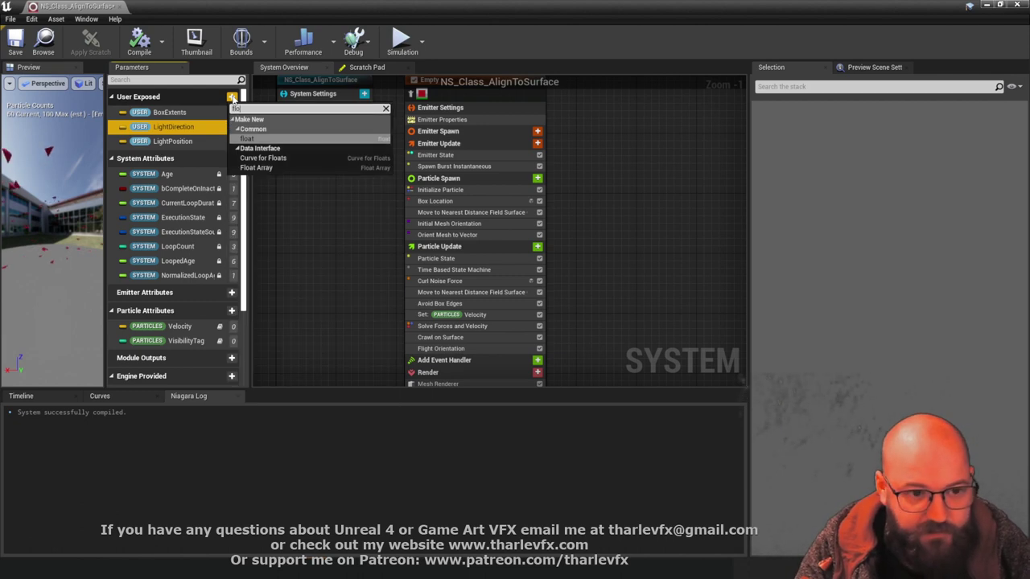
pyautogui.write('at')
pyautogui.click(262, 137)
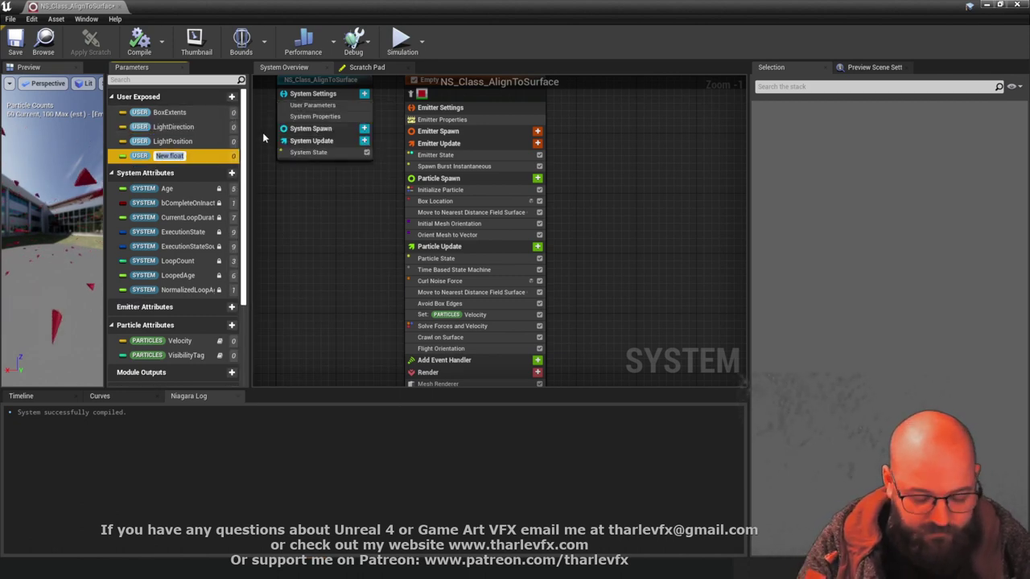
pyautogui.write('LightR')
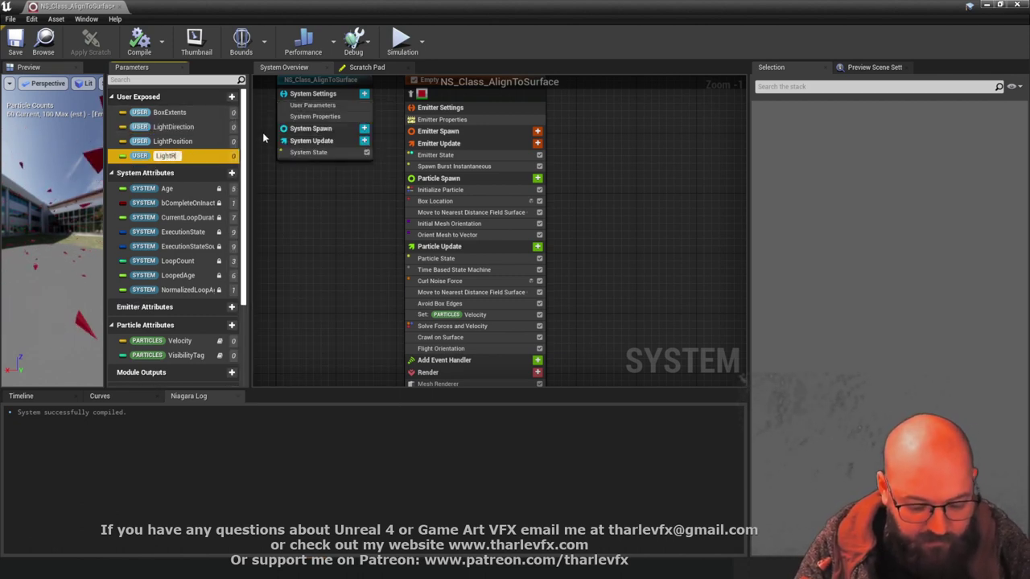
pyautogui.write('adius')
pyautogui.press('Return')
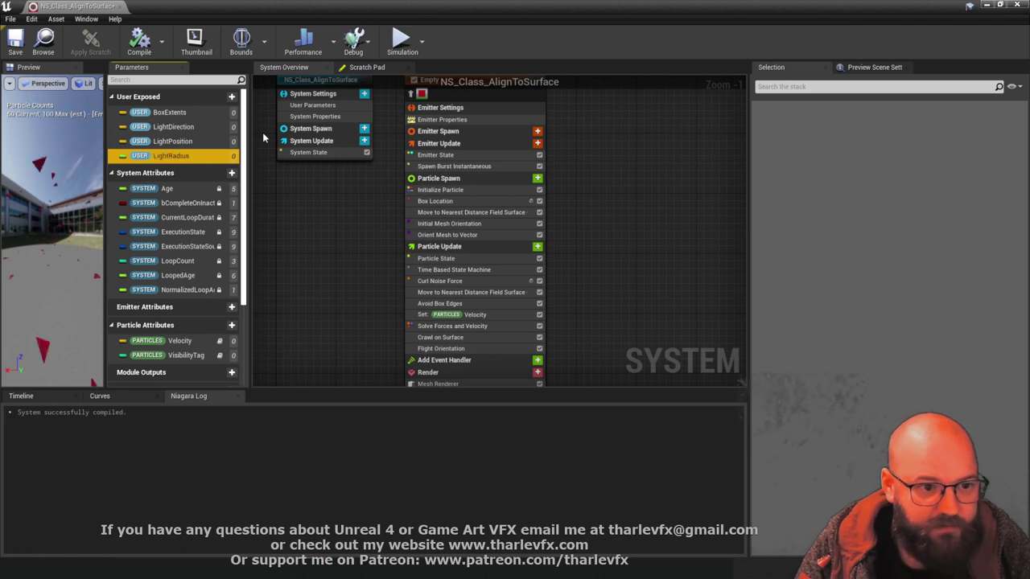
# Add a user-exposed float parameter named LightInnerCone
pyautogui.click(232, 97)
pyautogui.write('flo')
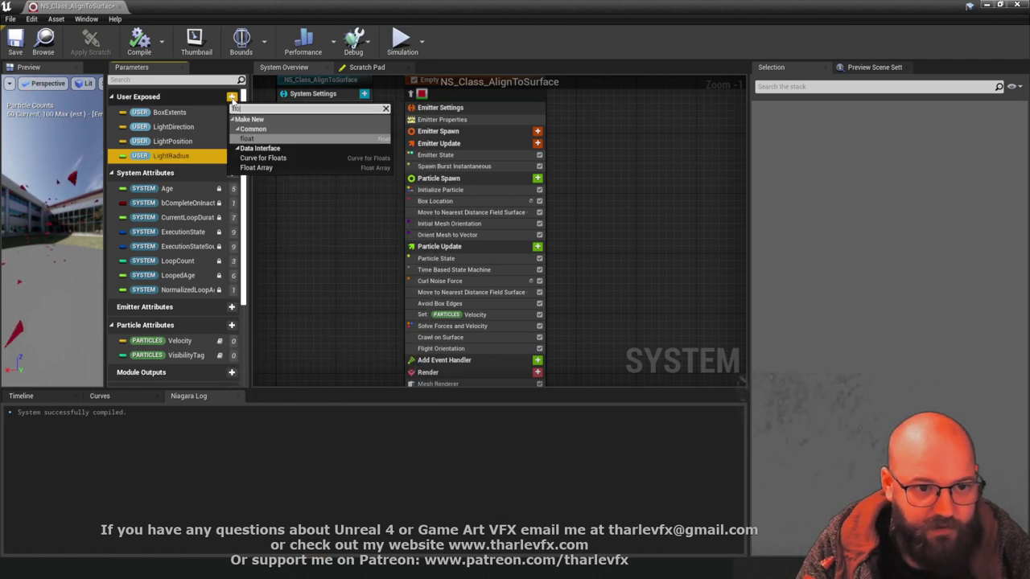
pyautogui.press('Return')
pyautogui.write('Light')
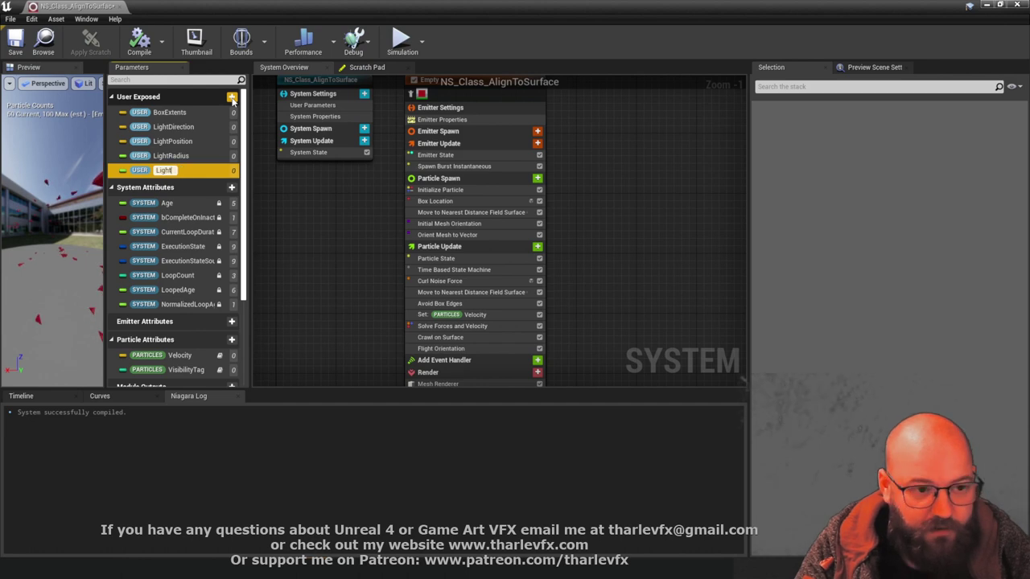
pyautogui.write('InnerCone')
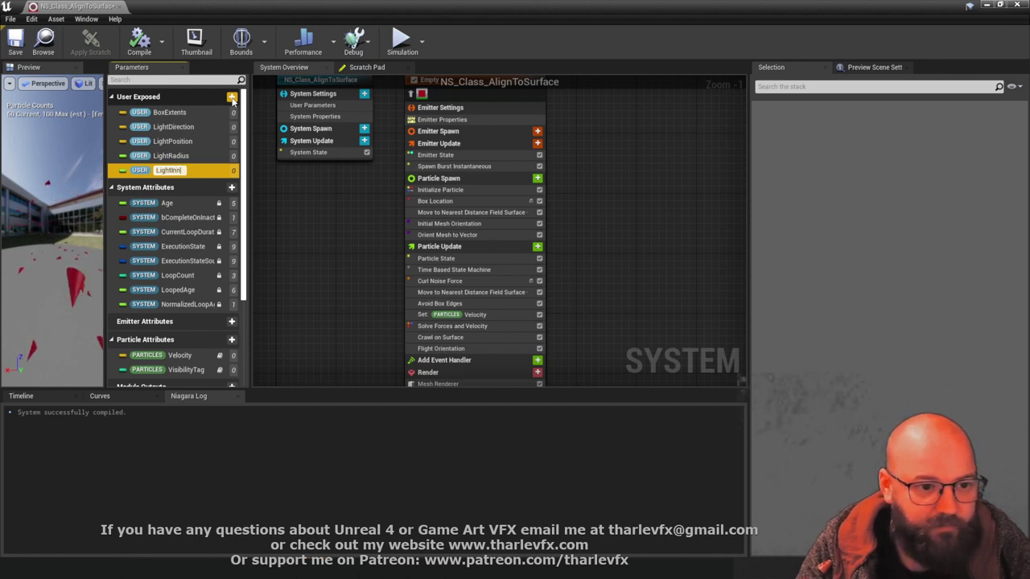
pyautogui.press('Return')
# Add a user-exposed float parameter named LightOuterCone to the Niagara system
pyautogui.click(232, 98)
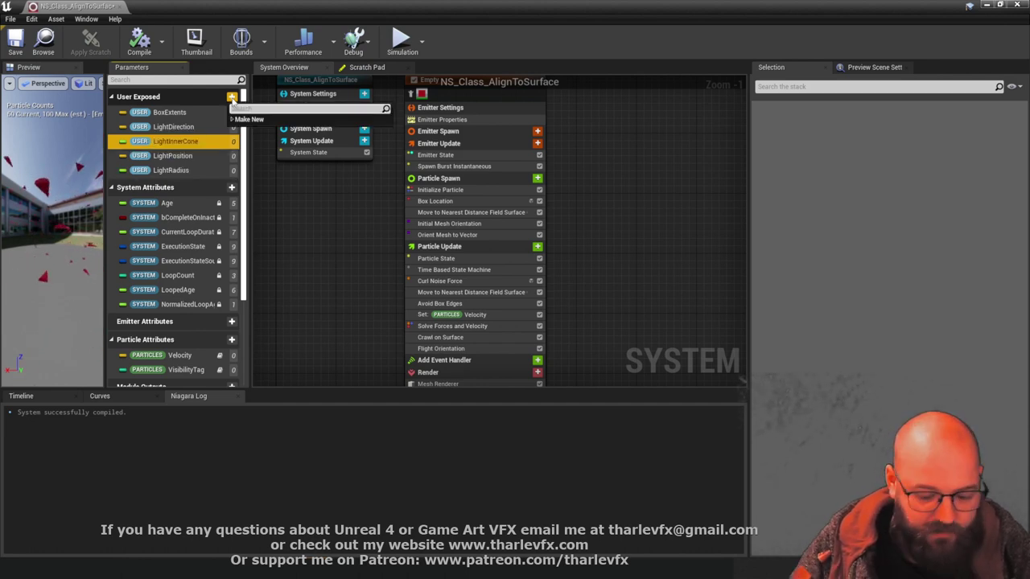
pyautogui.write('floa')
pyautogui.press('Return')
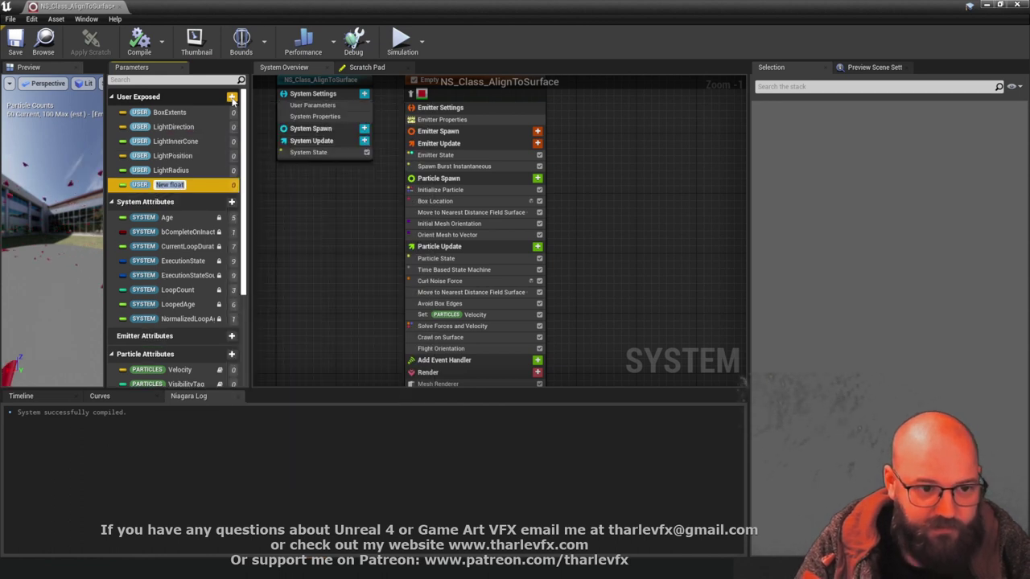
pyautogui.write('LightInn')
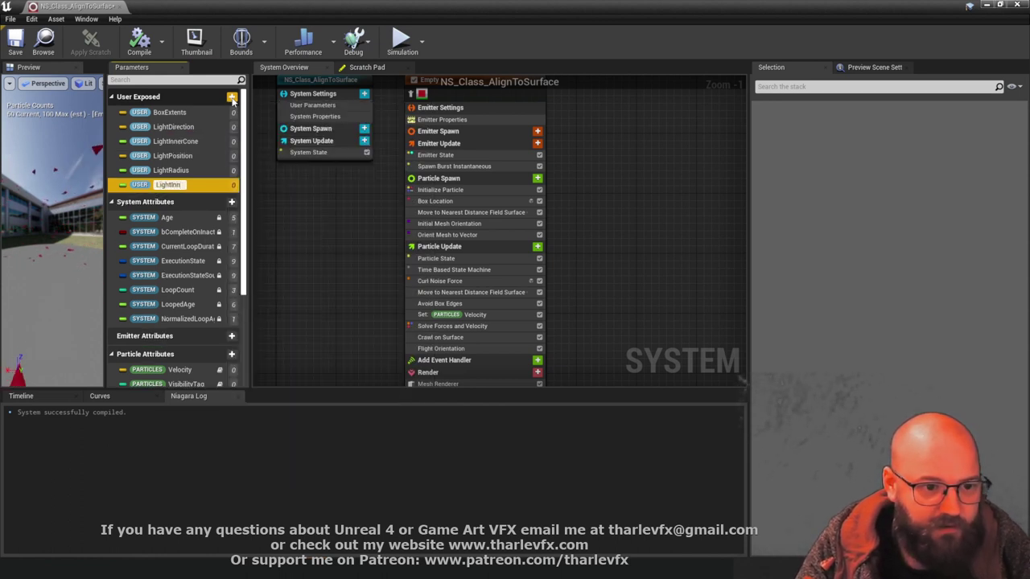
pyautogui.press('BackSpace')
pyautogui.press('BackSpace')
pyautogui.press('BackSpace')
pyautogui.write('OuterCone')
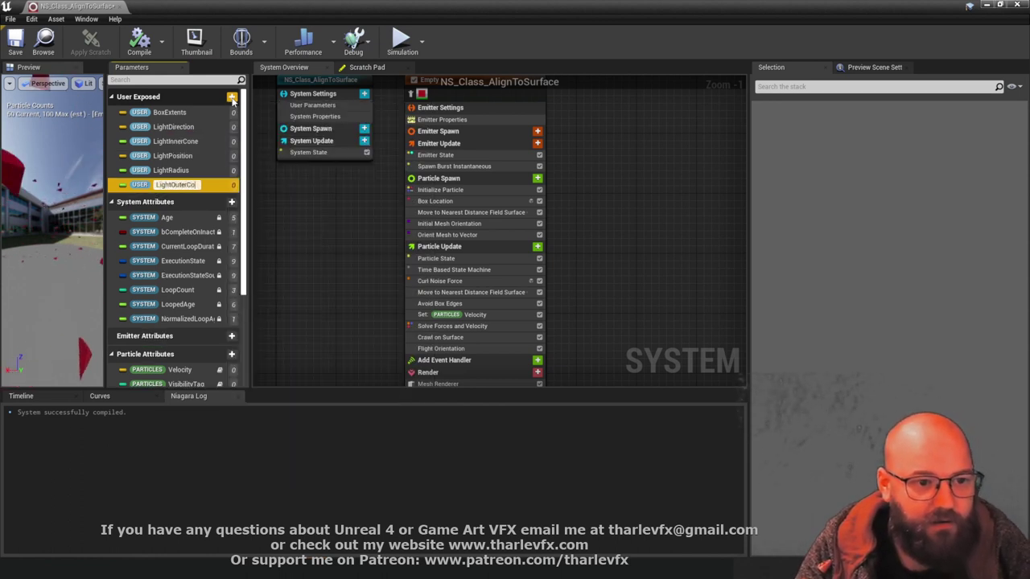
pyautogui.press('Return')
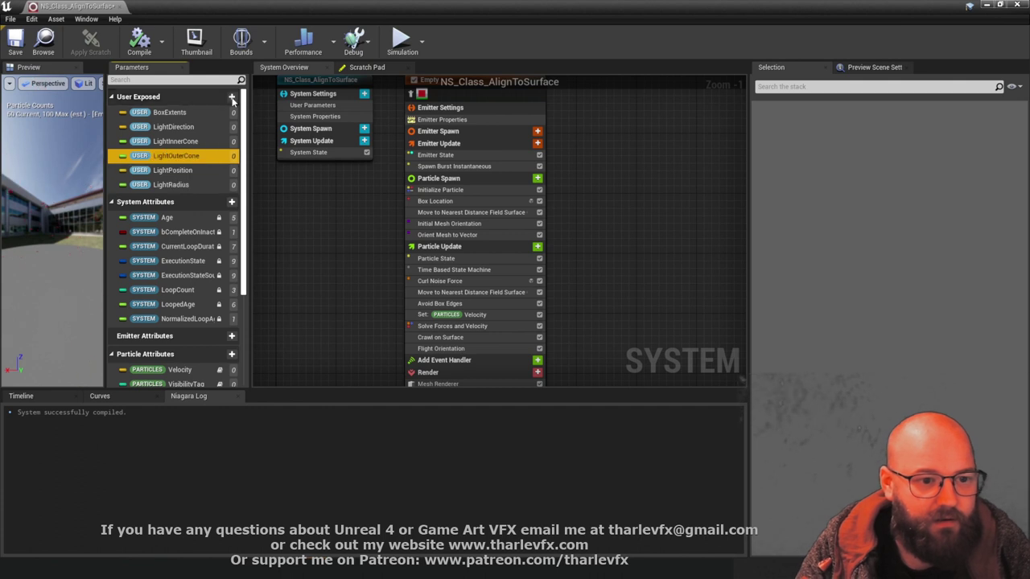
# Review the user-exposed light parameters, comparing the position, radius, inner cone and outer cone entries
pyautogui.click(191, 179)
pyautogui.click(186, 171)
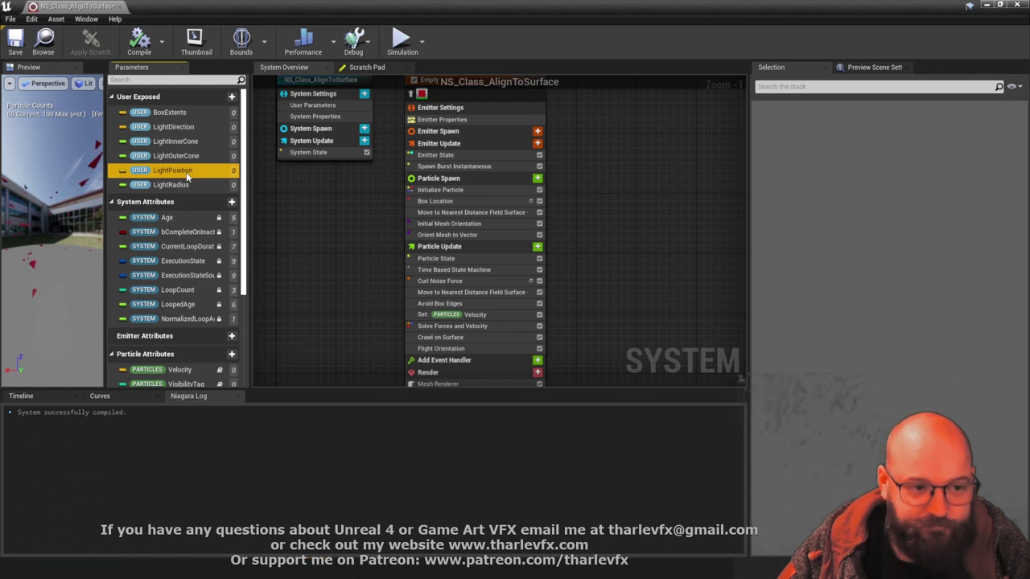
pyautogui.click(186, 141)
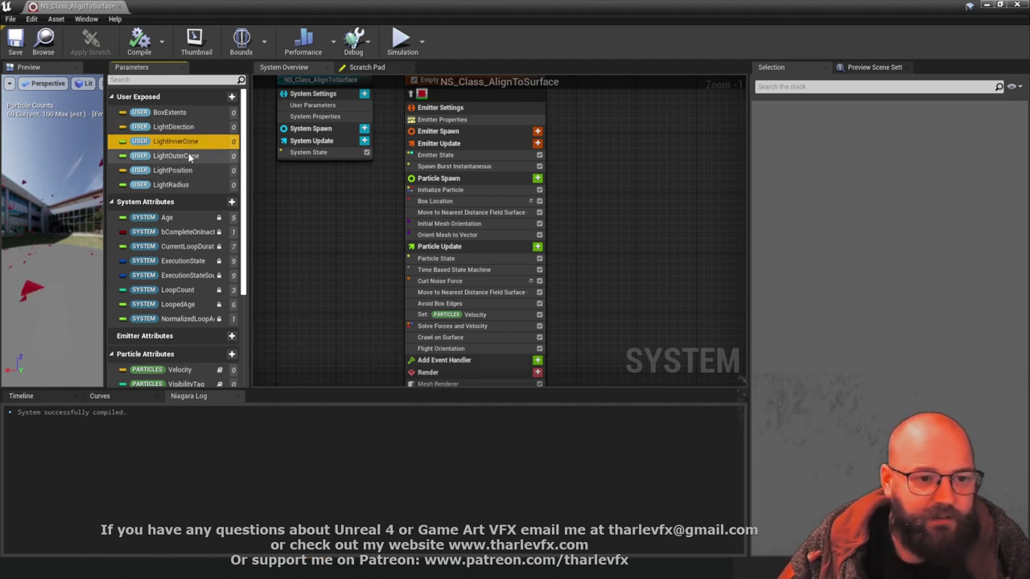
pyautogui.click(189, 157)
pyautogui.click(179, 185)
pyautogui.click(188, 142)
pyautogui.click(187, 185)
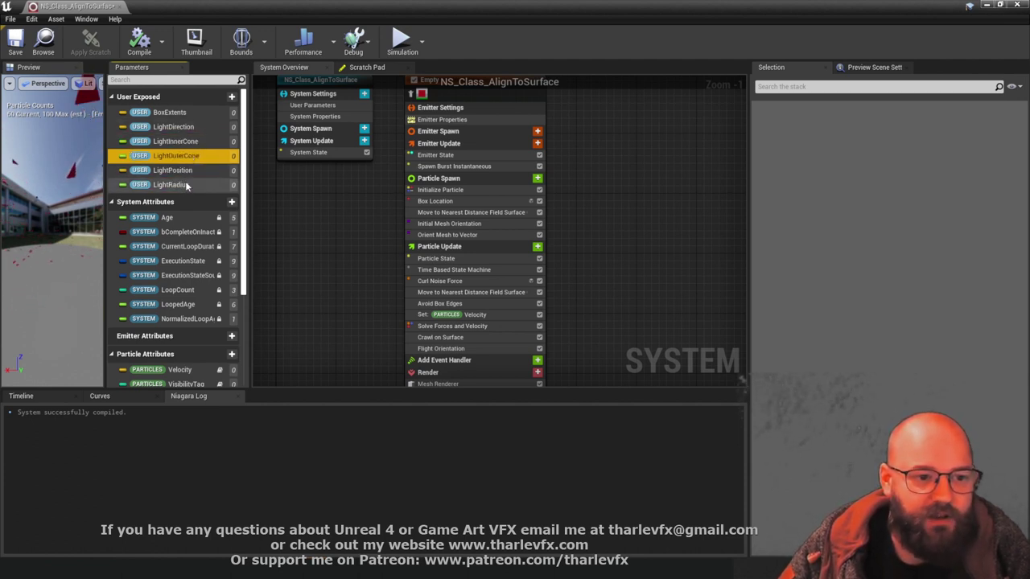
pyautogui.click(186, 141)
pyautogui.click(177, 184)
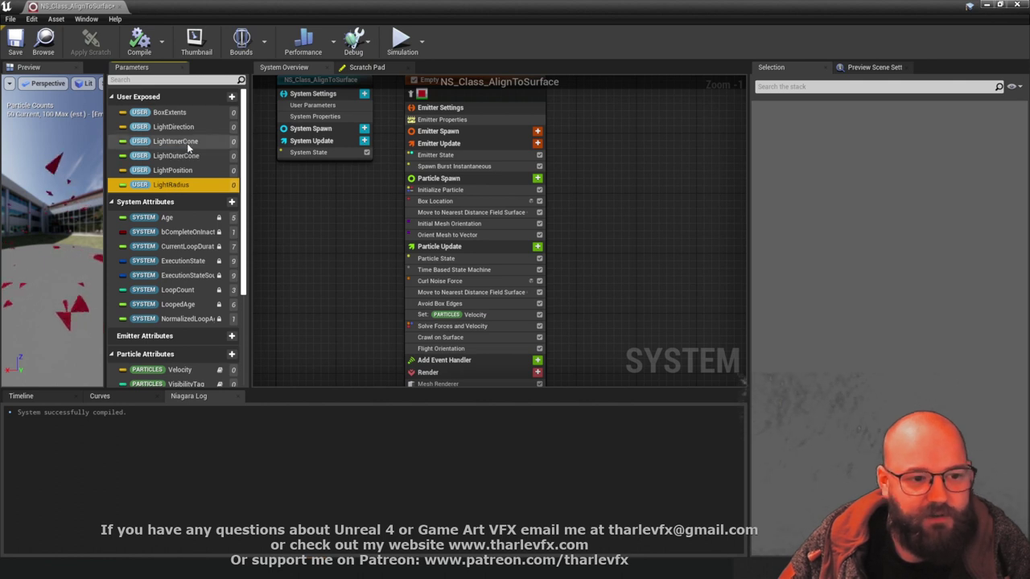
pyautogui.click(188, 142)
pyautogui.click(181, 184)
pyautogui.click(188, 142)
pyautogui.click(187, 155)
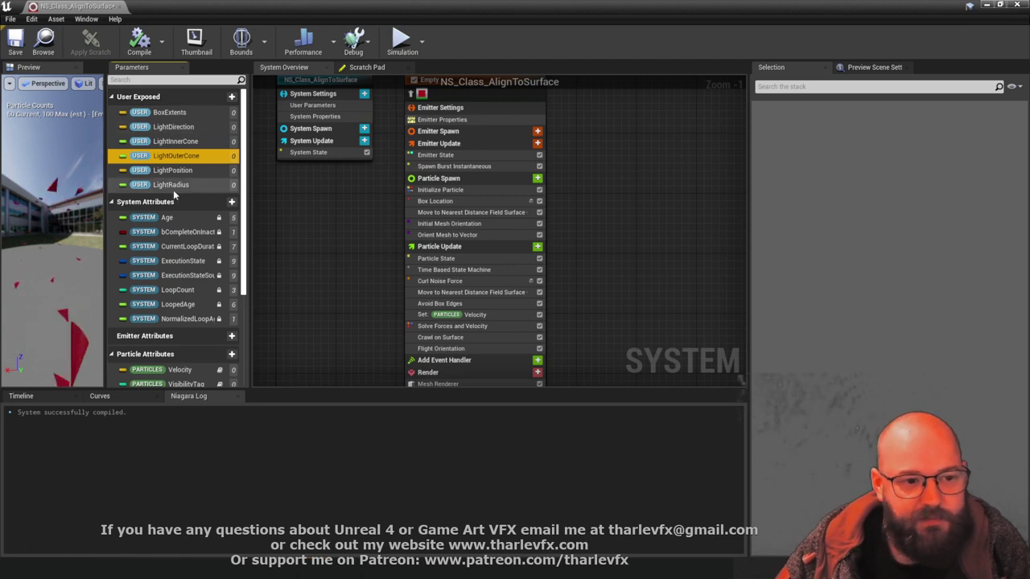
# Return to the level editor and look over the placed swarm actor and the NiagaraSwarm folder's assets
pyautogui.click(987, 5)
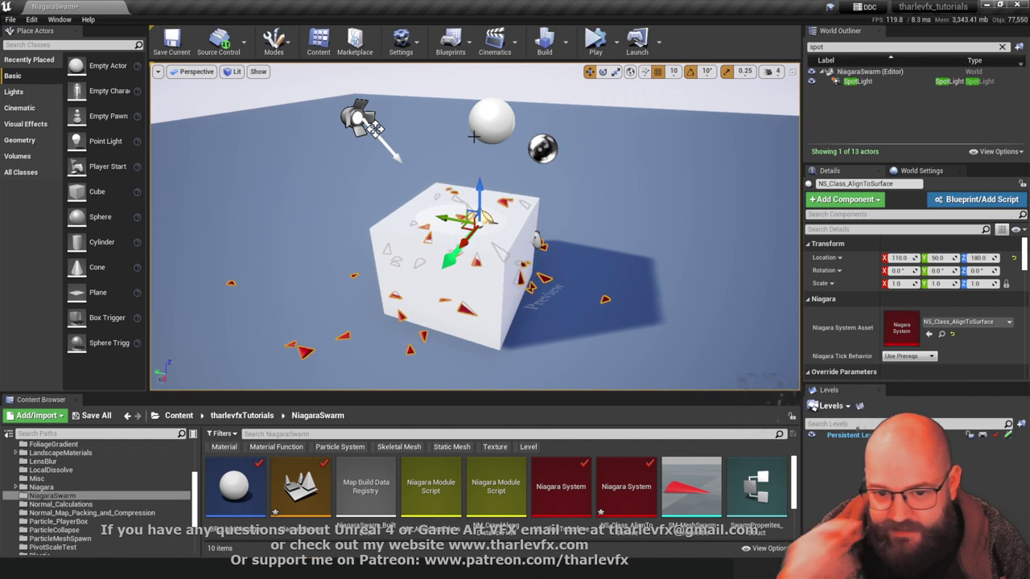
pyautogui.press('Escape')
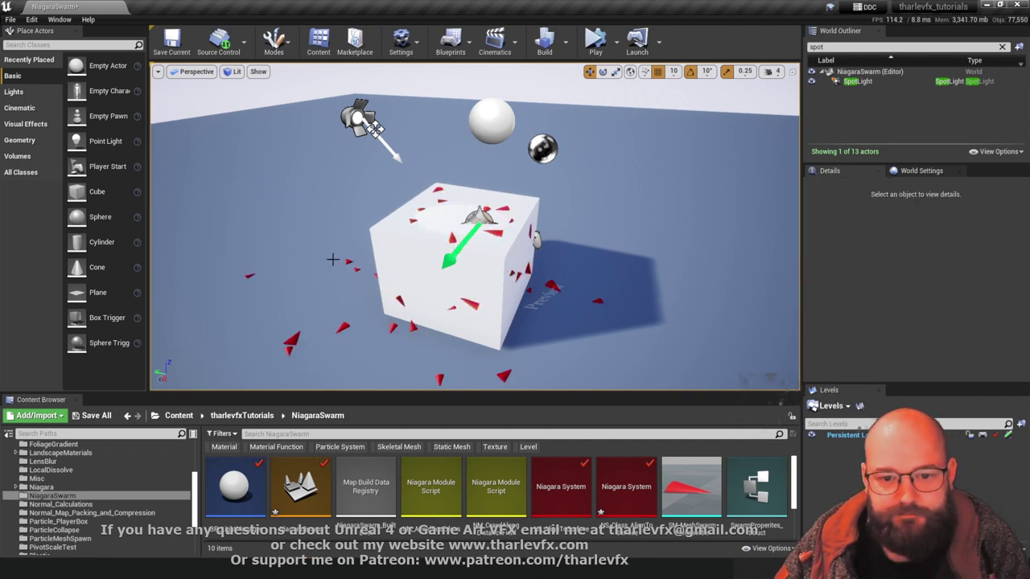
pyautogui.scroll(-2, 392, 505)
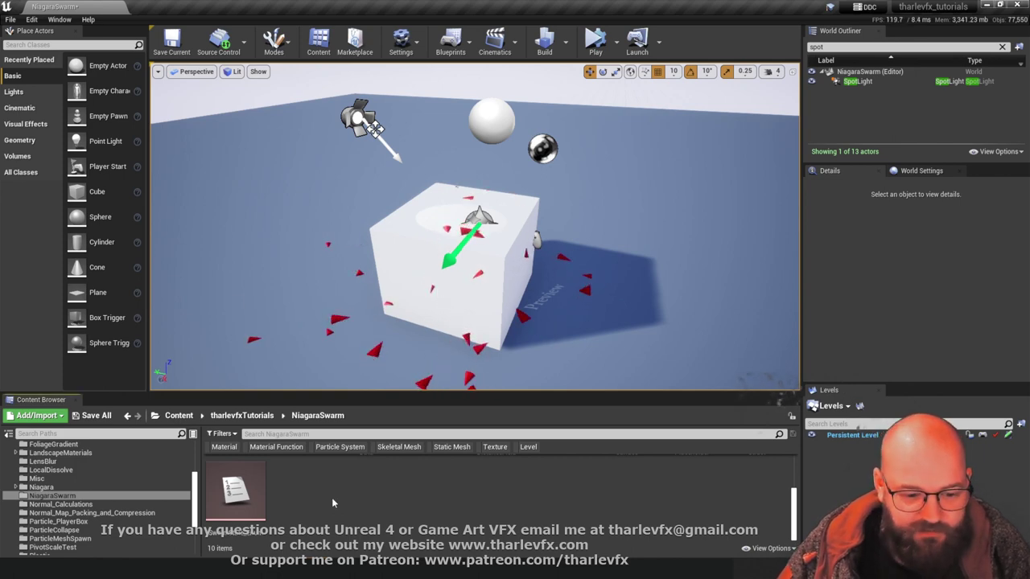
pyautogui.scroll(2, 362, 495)
pyautogui.scroll(-1, 531, 489)
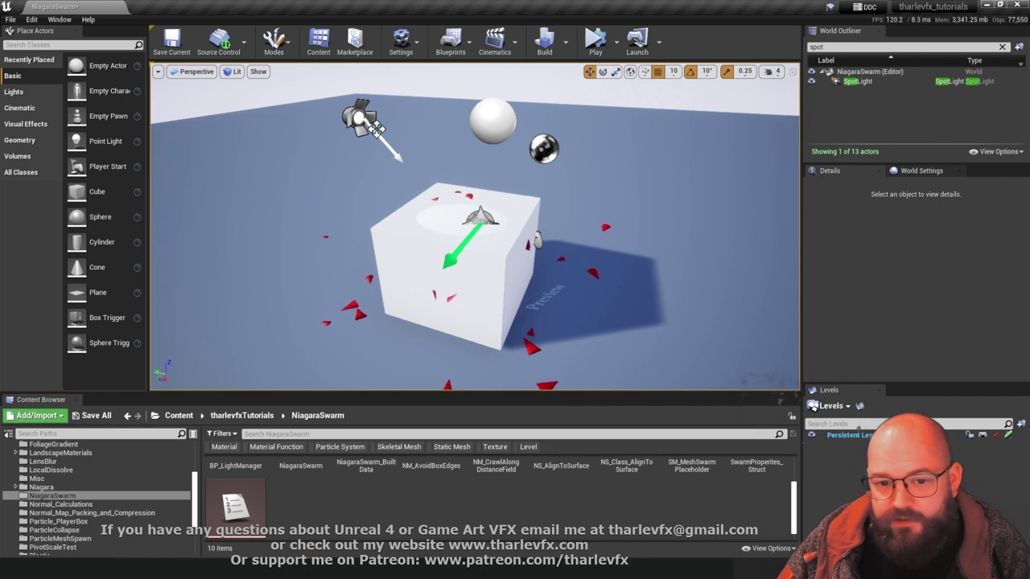
pyautogui.click(481, 212)
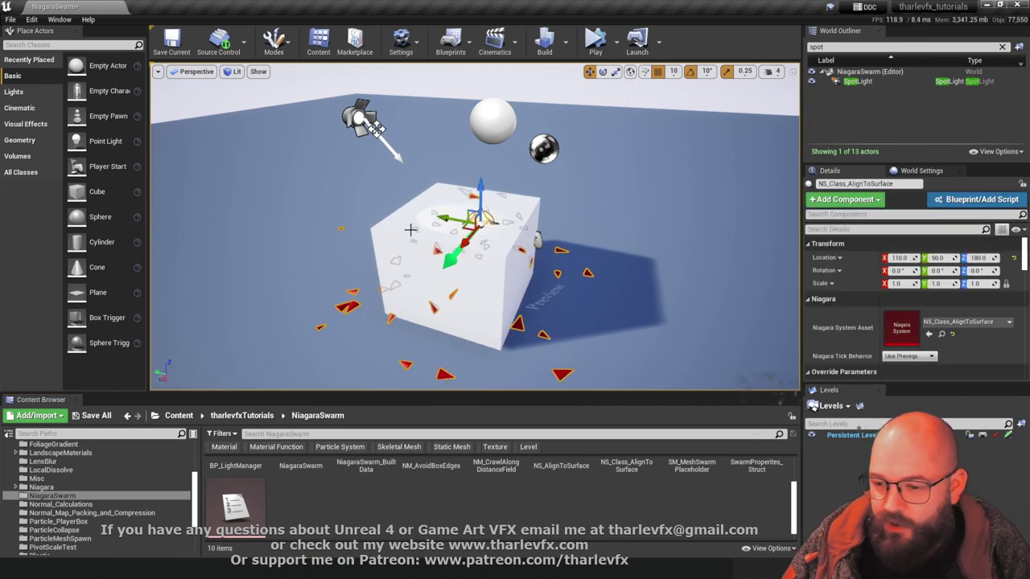
pyautogui.press('Escape')
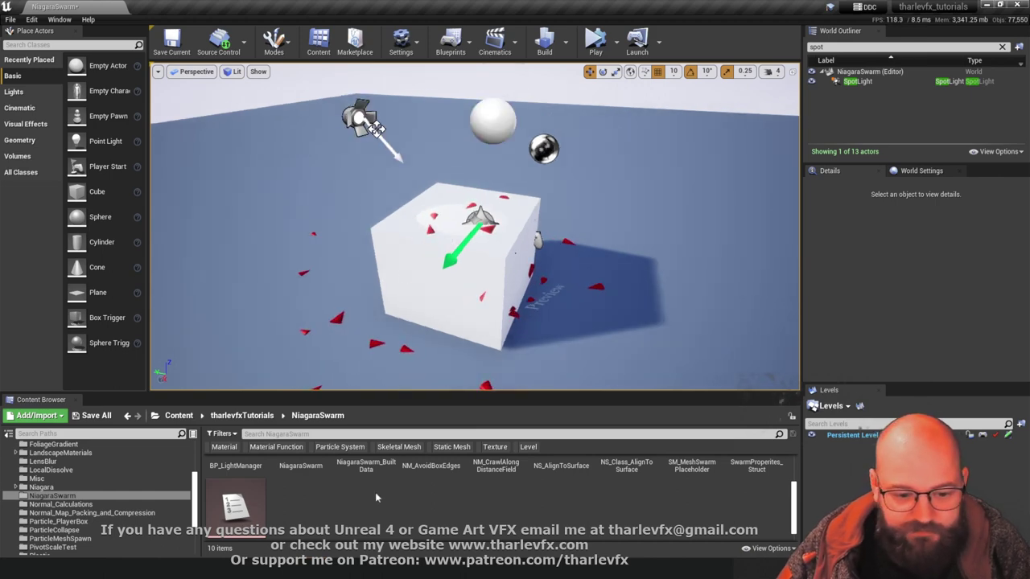
pyautogui.scroll(1, 375, 499)
pyautogui.scroll(-2, 322, 499)
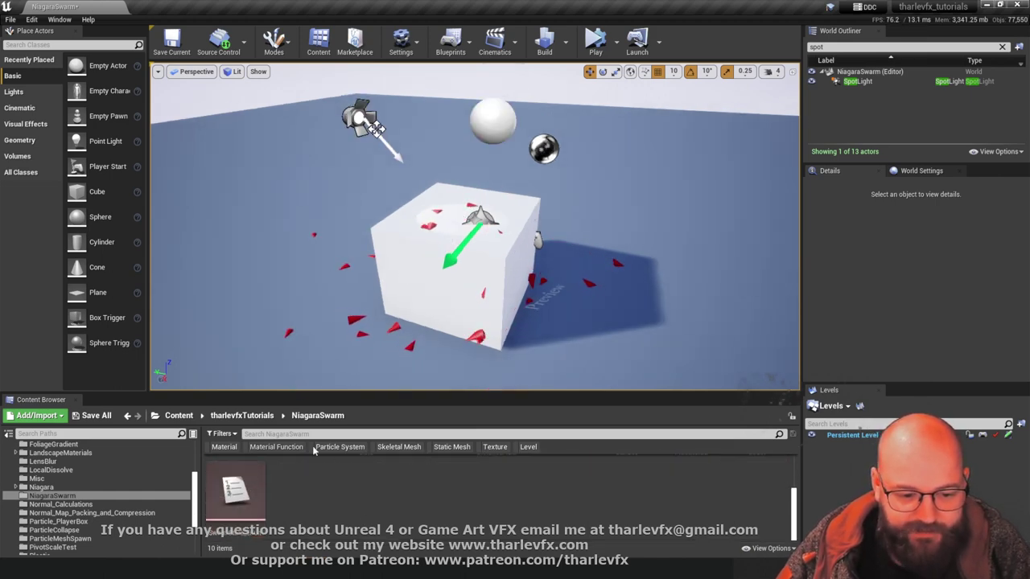
# Create an Actor blueprint named BP_Class_LightManager in the NiagaraSwarm folder, place it in the level and open it for editing
pyautogui.rightClick(315, 499)
pyautogui.click(370, 224)
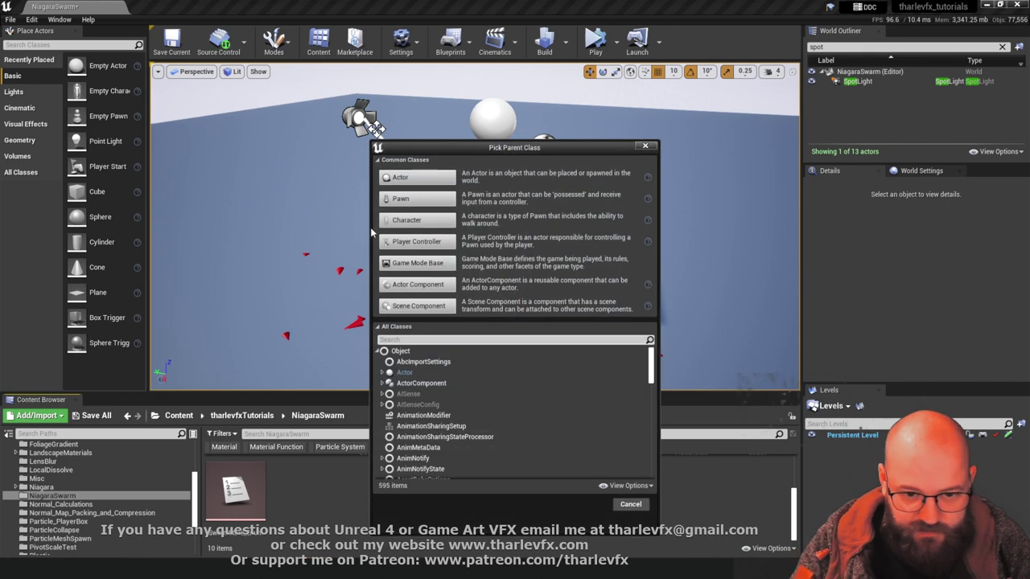
pyautogui.click(389, 220)
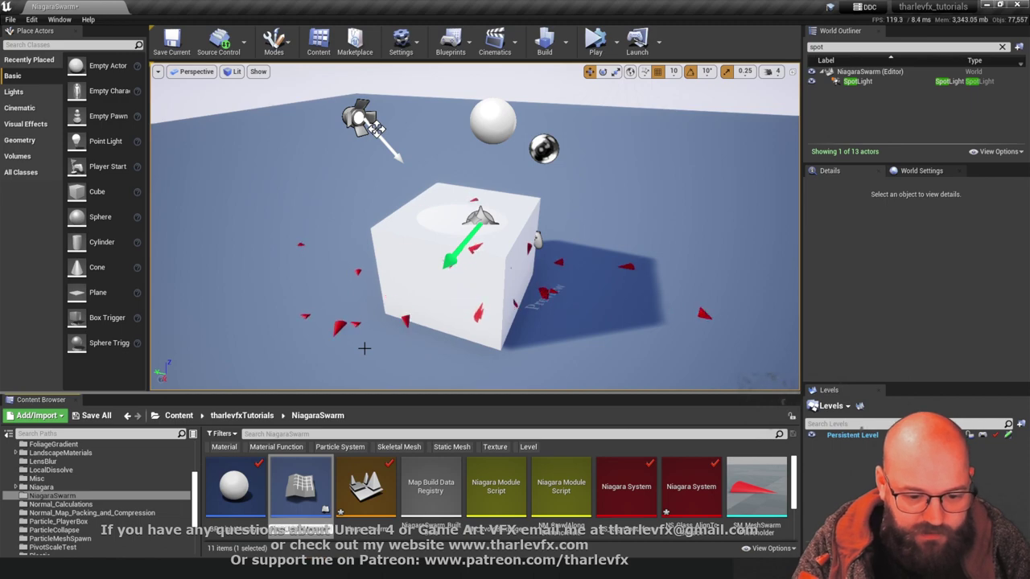
pyautogui.press('Return')
pyautogui.moveTo(244, 491); pyautogui.dragTo(262, 226)
pyautogui.hotkey('ctrl', 'e')
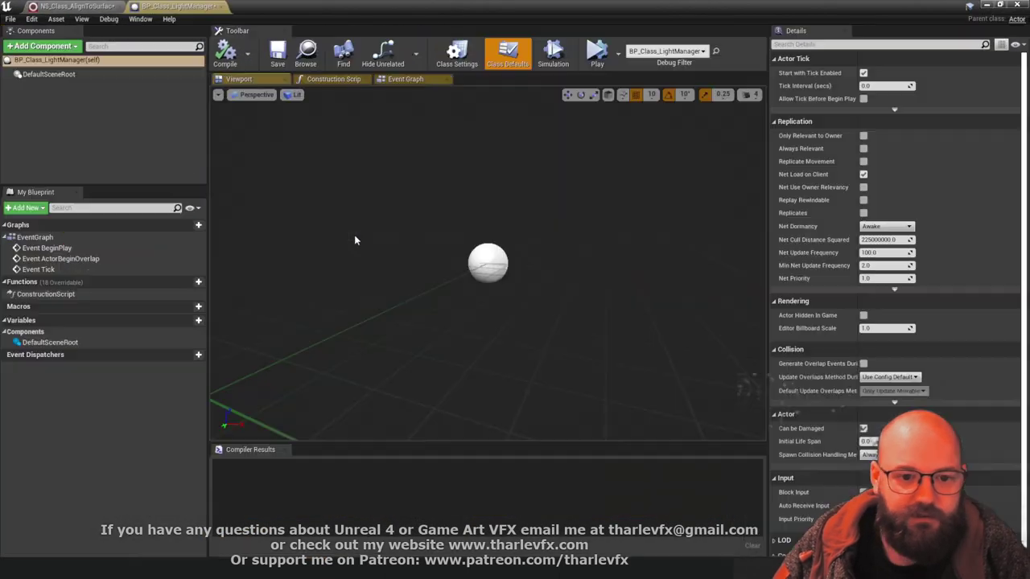
# Show the blueprint's Construction Script and add a new variable named LightRef
pyautogui.click(333, 79)
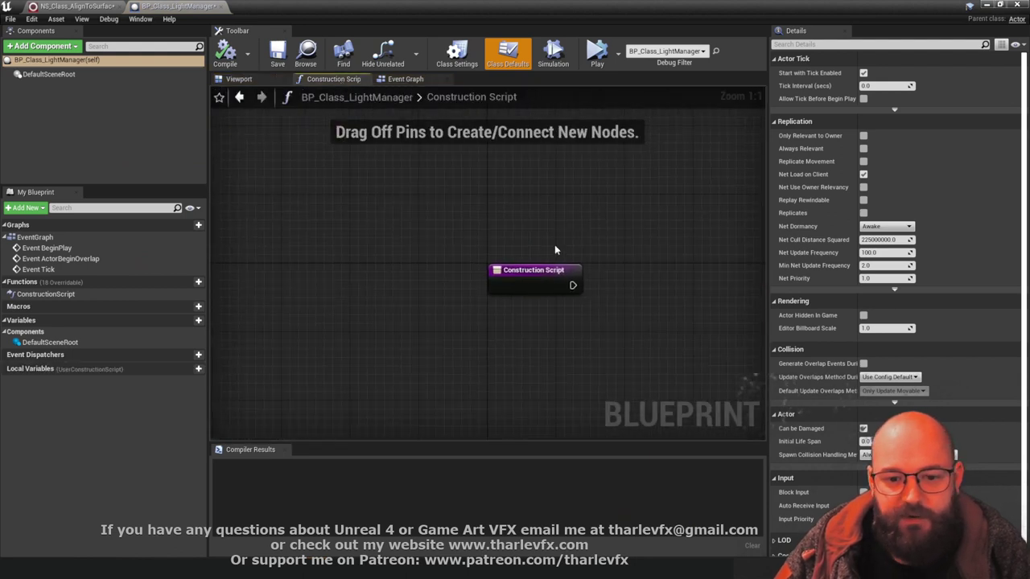
pyautogui.moveTo(366, 192); pyautogui.dragTo(274, 124, button='right')
pyautogui.click(71, 58)
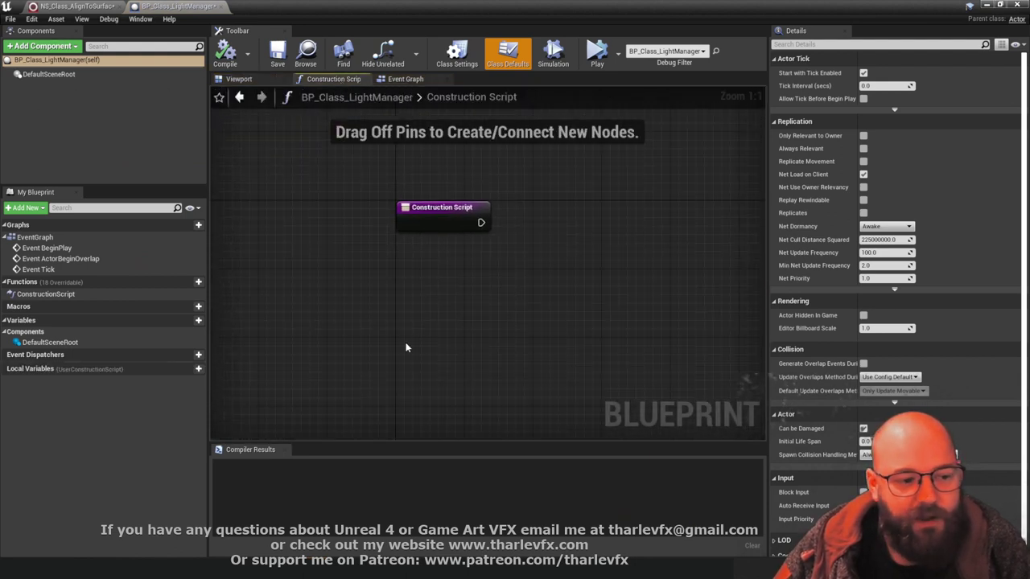
pyautogui.click(187, 320)
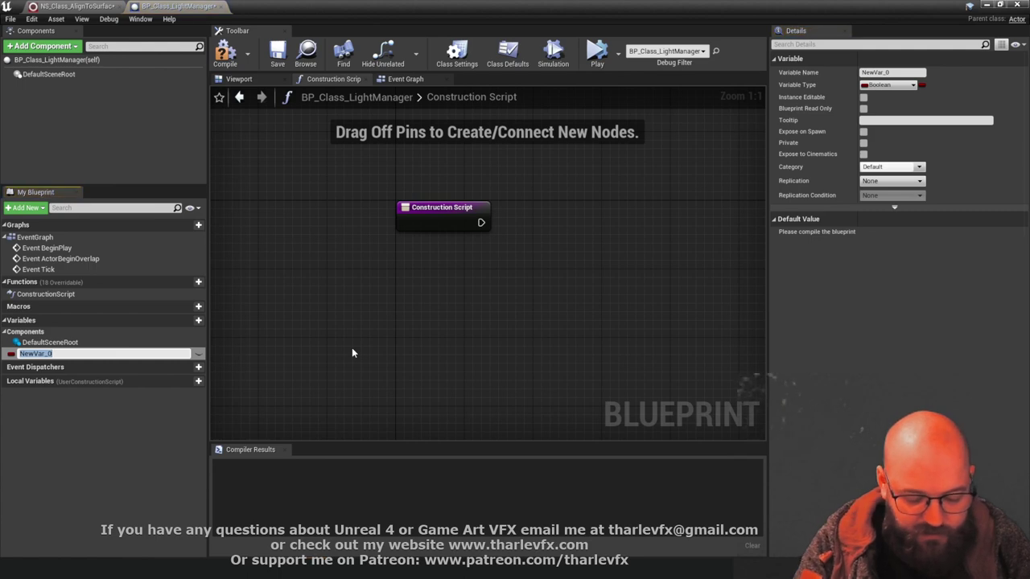
pyautogui.write('LightRef')
pyautogui.press('Return')
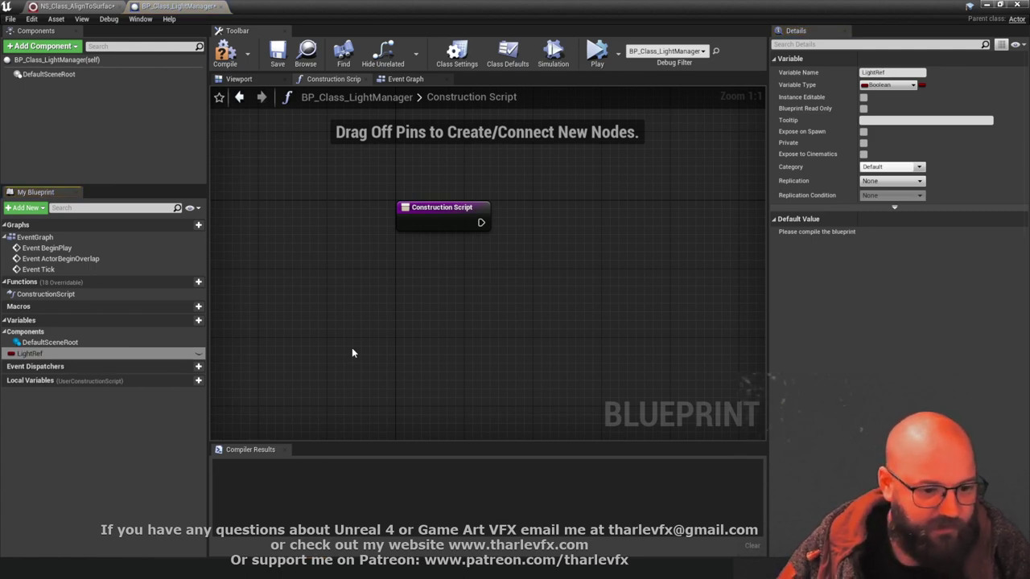
# Set LightRef's type to a Spot Light object reference and make it instance editable
pyautogui.click(888, 85)
pyautogui.write('s')
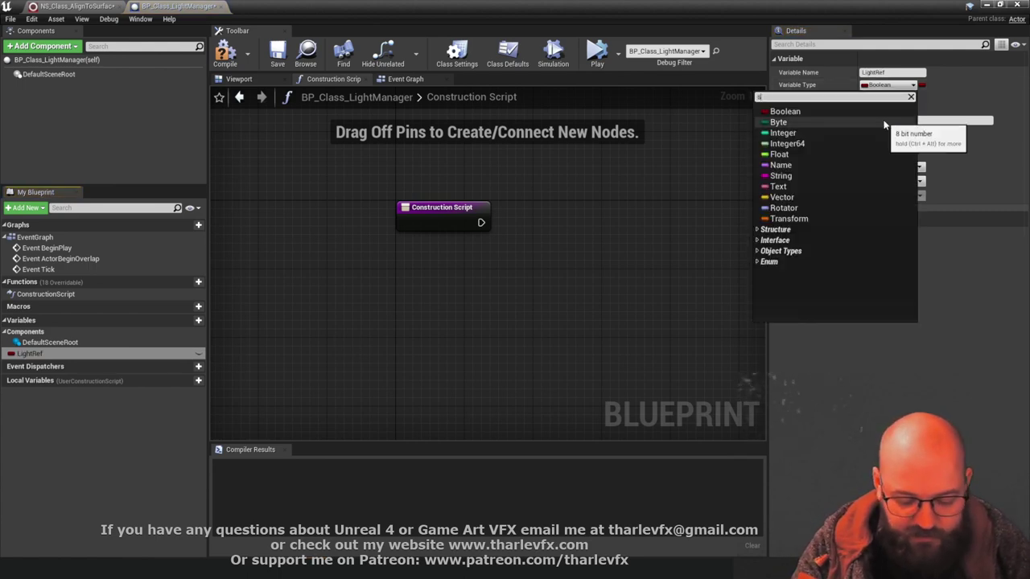
pyautogui.write('pot')
pyautogui.moveTo(884, 125)
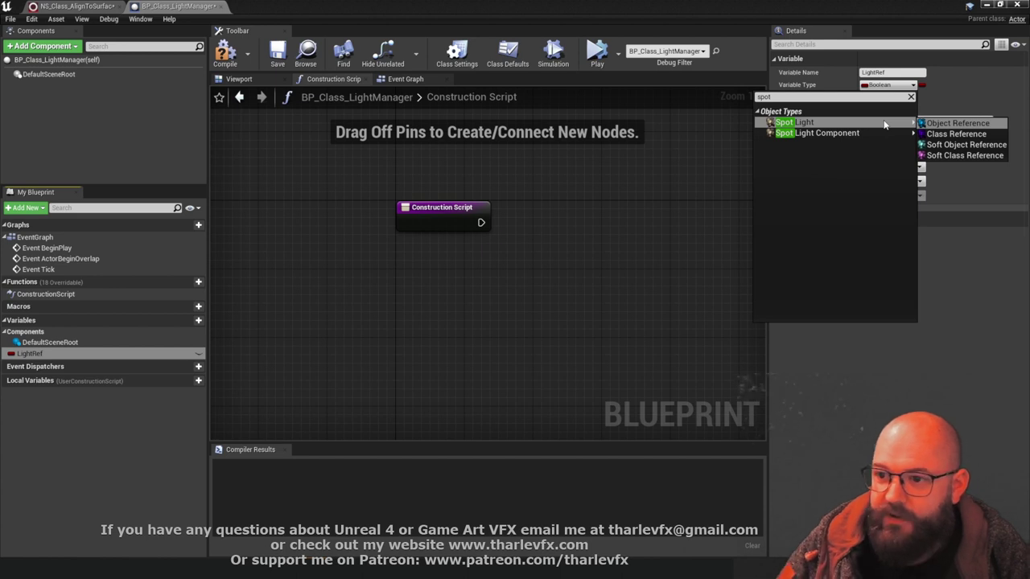
pyautogui.click(957, 123)
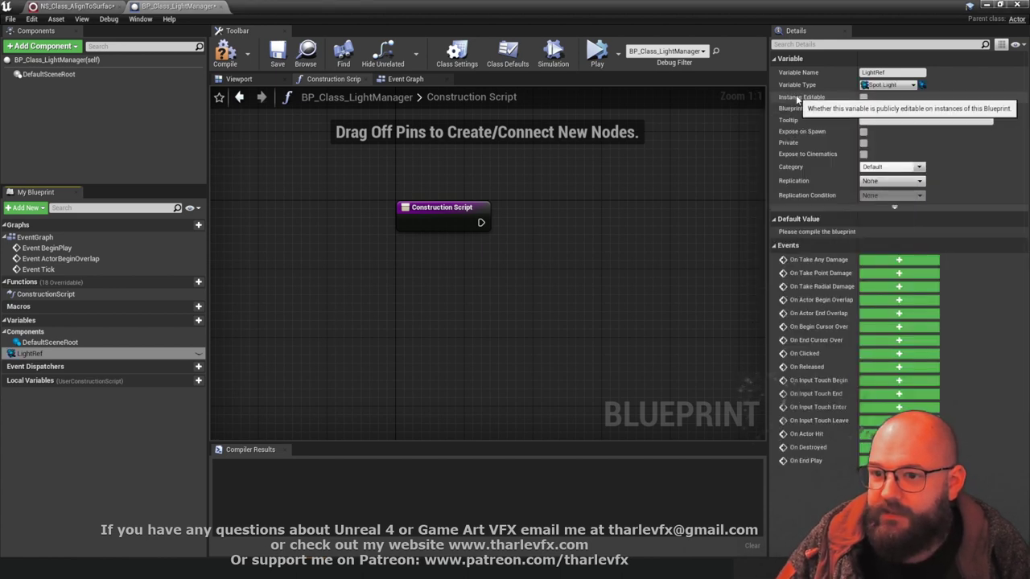
pyautogui.click(863, 97)
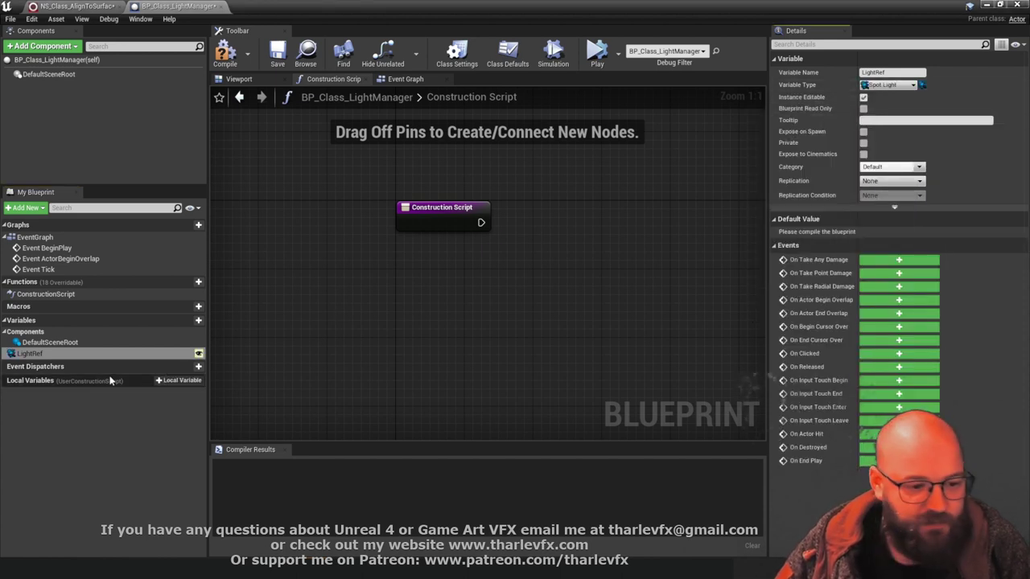
# Add an instance-editable variable named NiagaraRef with the type Niagara Actor object reference
pyautogui.click(187, 321)
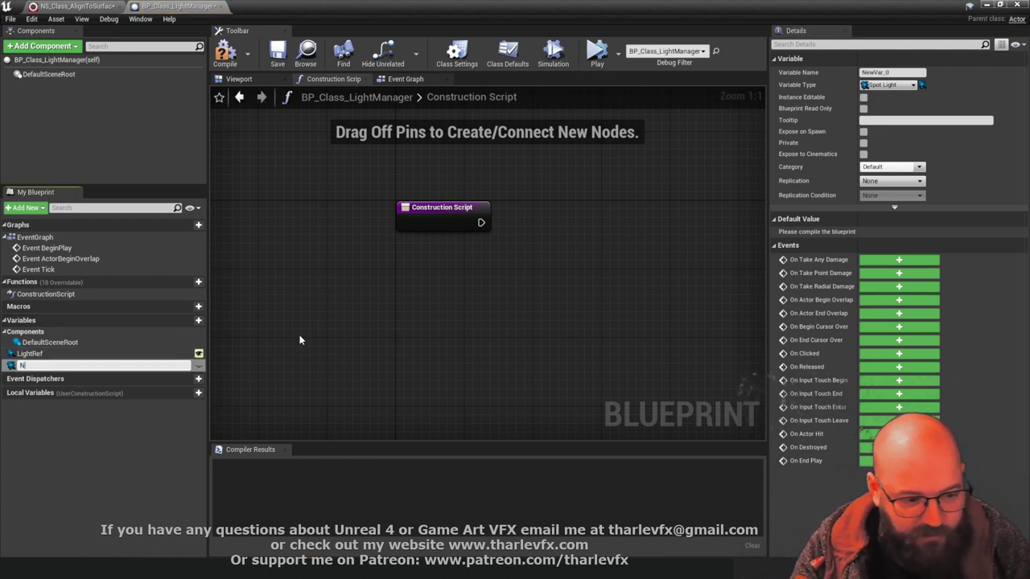
pyautogui.write('Niagara')
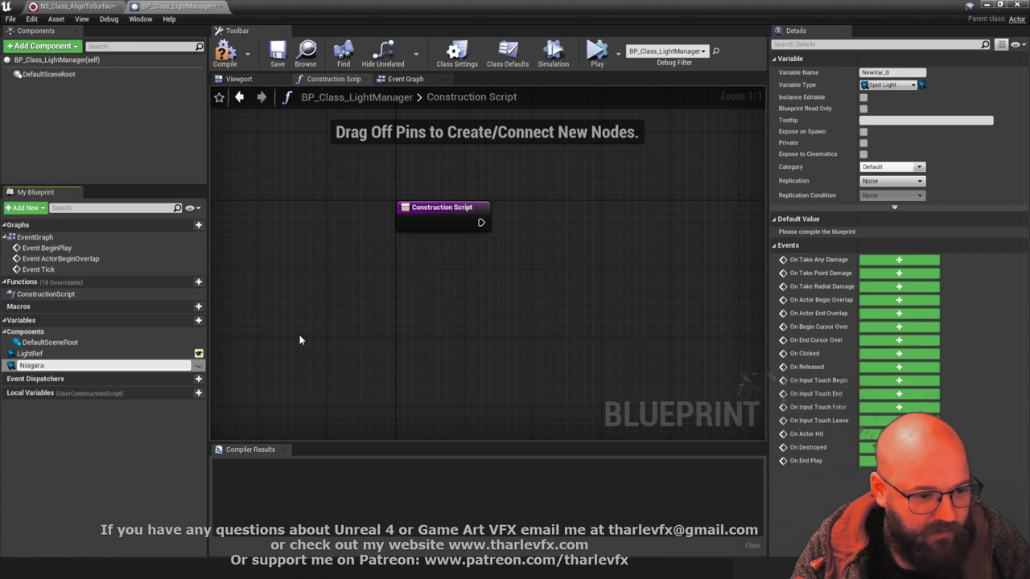
pyautogui.write('Ref')
pyautogui.press('Return')
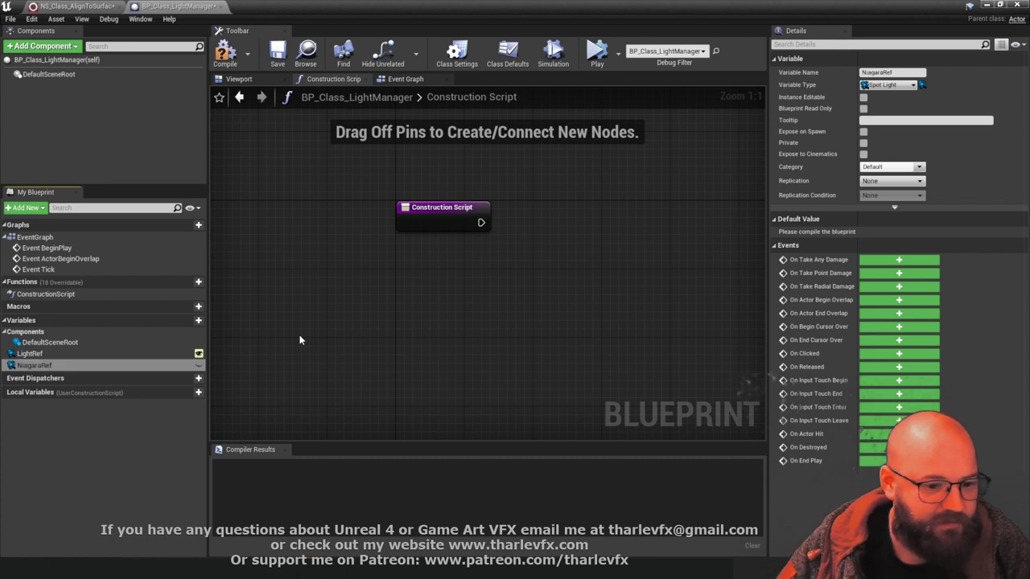
pyautogui.click(909, 86)
pyautogui.write('niag actor')
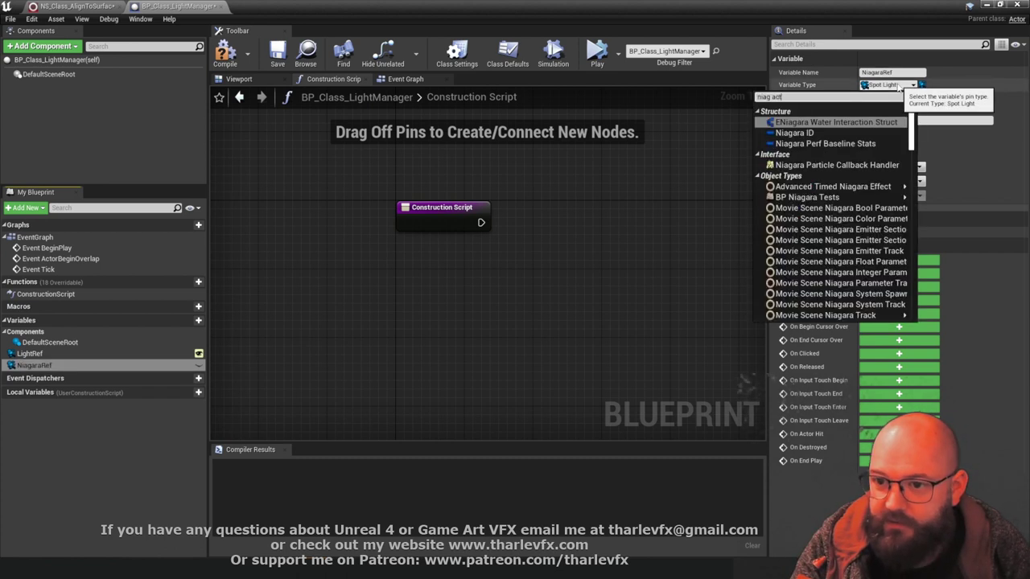
pyautogui.moveTo(909, 122)
pyautogui.click(958, 124)
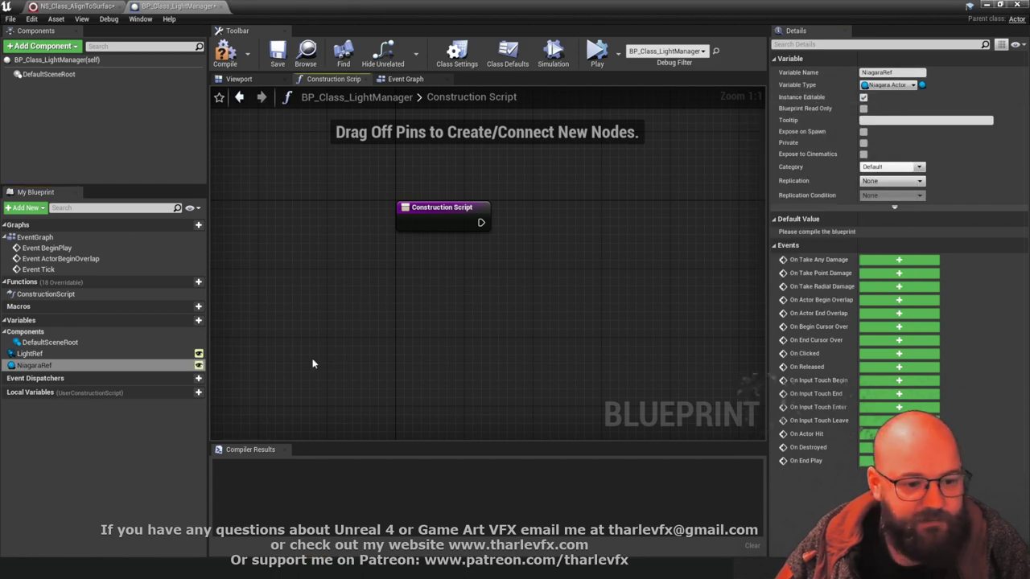
# Compile and save BP_Class_LightManager, and check the LightRef and NiagaraRef variables
pyautogui.click(226, 54)
pyautogui.click(278, 60)
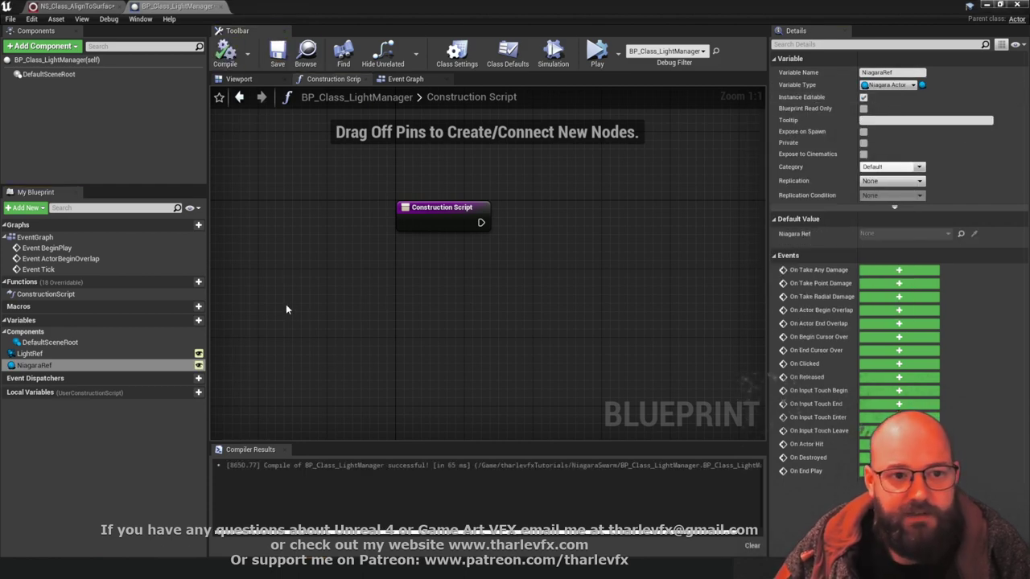
pyautogui.click(125, 354)
pyautogui.click(127, 366)
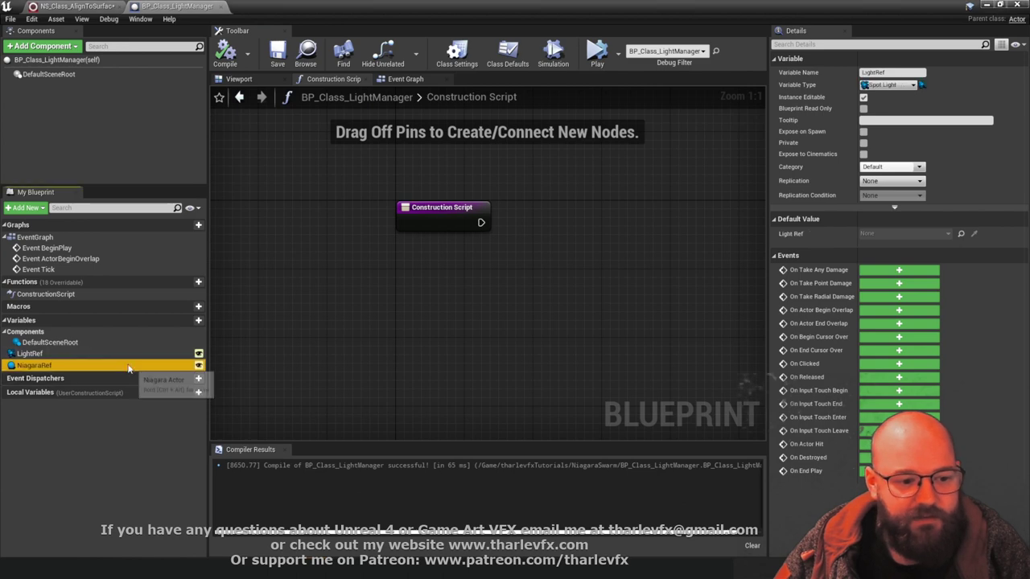
# On the placed BP_Class_LightManager, set Light Ref to SpotLight and Niagara Ref to NS_Class_AlignToSurface
pyautogui.click(986, 5)
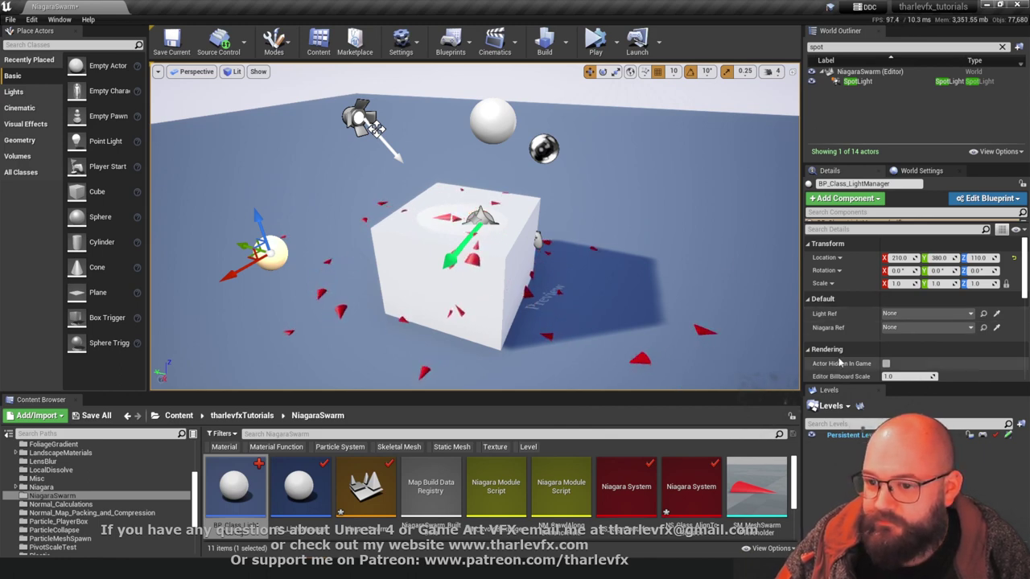
pyautogui.click(926, 313)
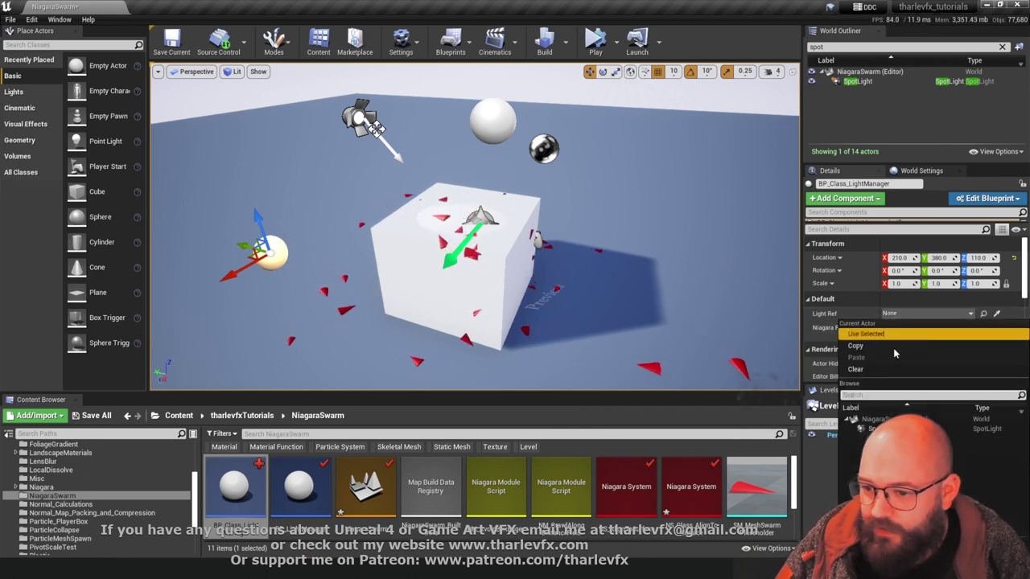
pyautogui.click(877, 429)
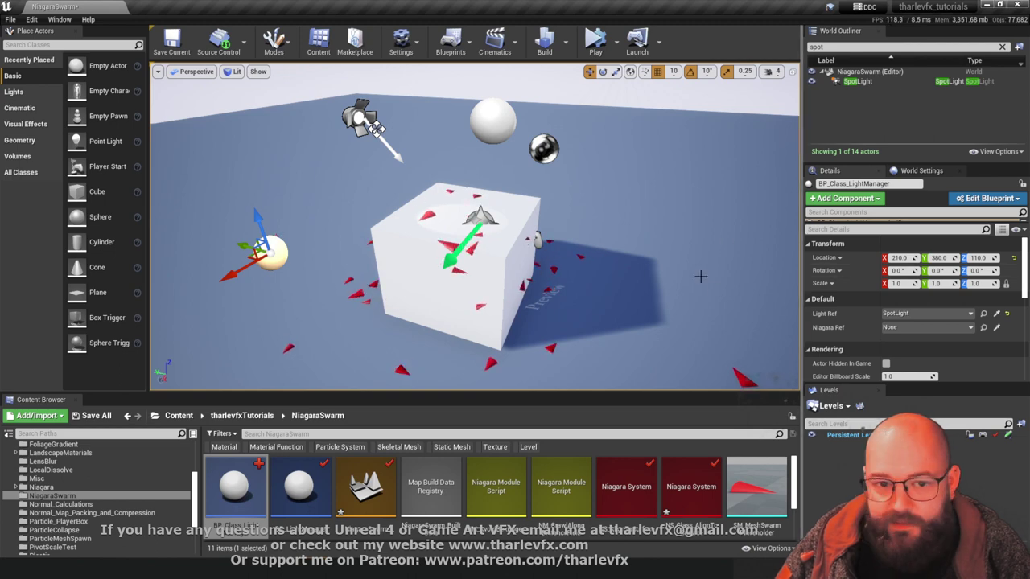
pyautogui.click(925, 327)
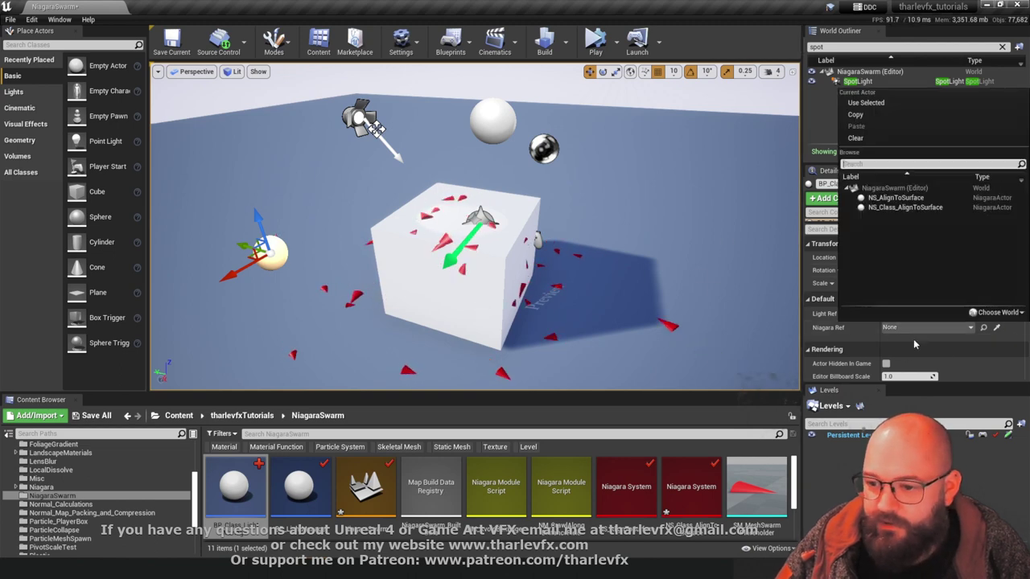
pyautogui.click(907, 207)
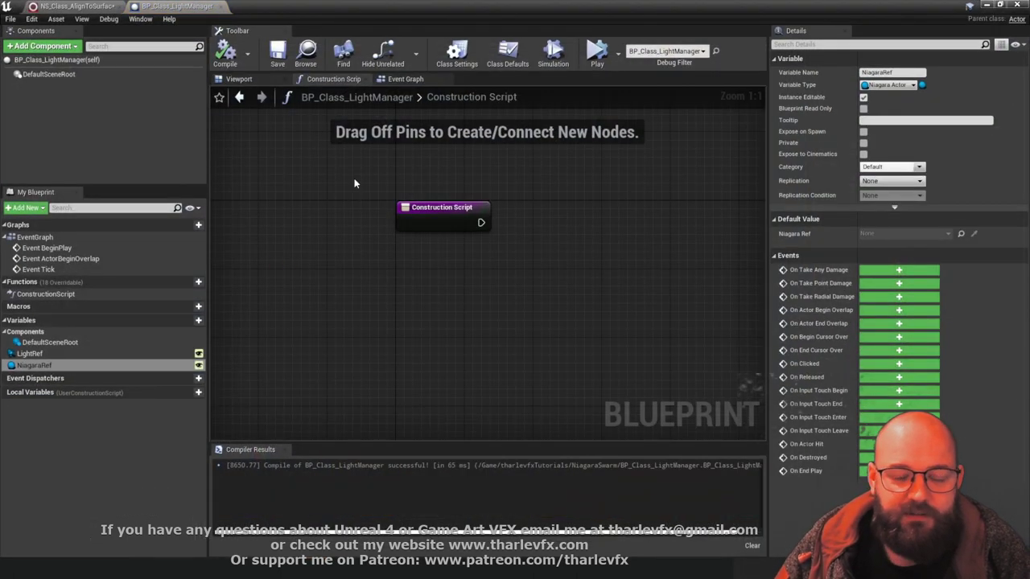
# Add a new function named UpdateLightValues to the BP_Class_LightManager blueprint
pyautogui.moveTo(537, 325); pyautogui.dragTo(429, 304, button='right')
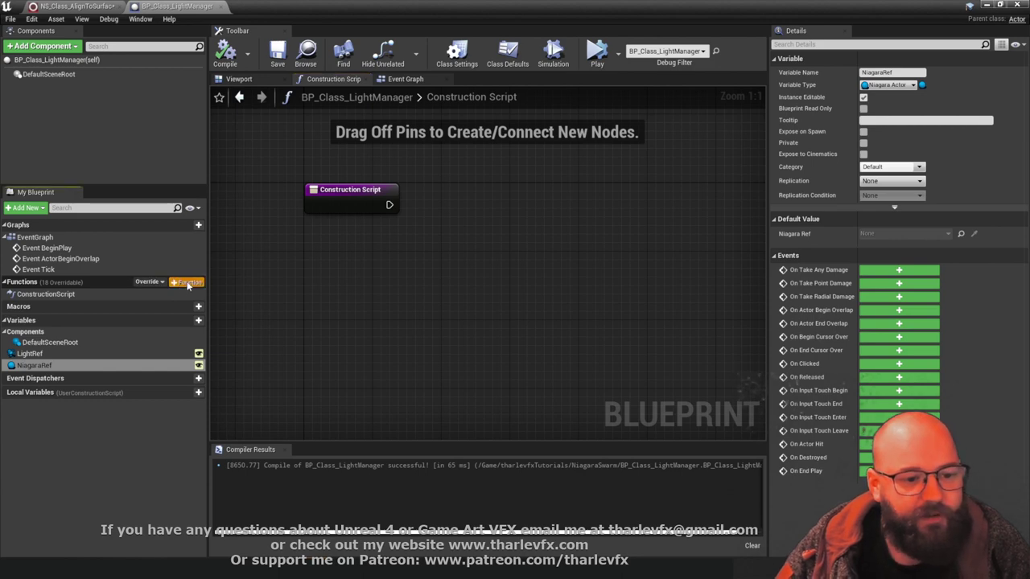
pyautogui.click(188, 282)
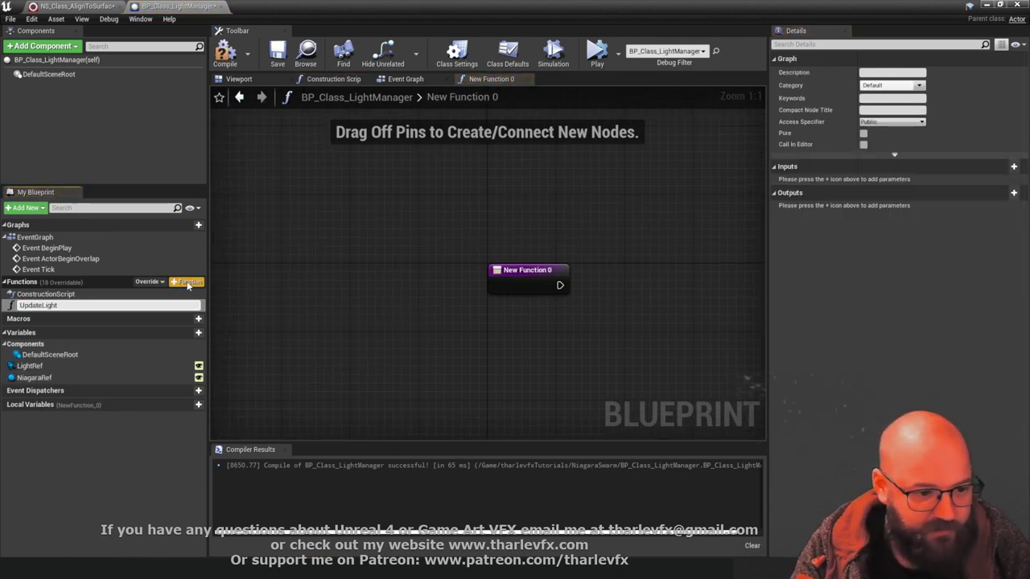
pyautogui.write('UpdateLightValues')
pyautogui.press('Return')
pyautogui.moveTo(434, 329); pyautogui.dragTo(381, 264, button='right')
pyautogui.moveTo(394, 306); pyautogui.dragTo(363, 287, button='right')
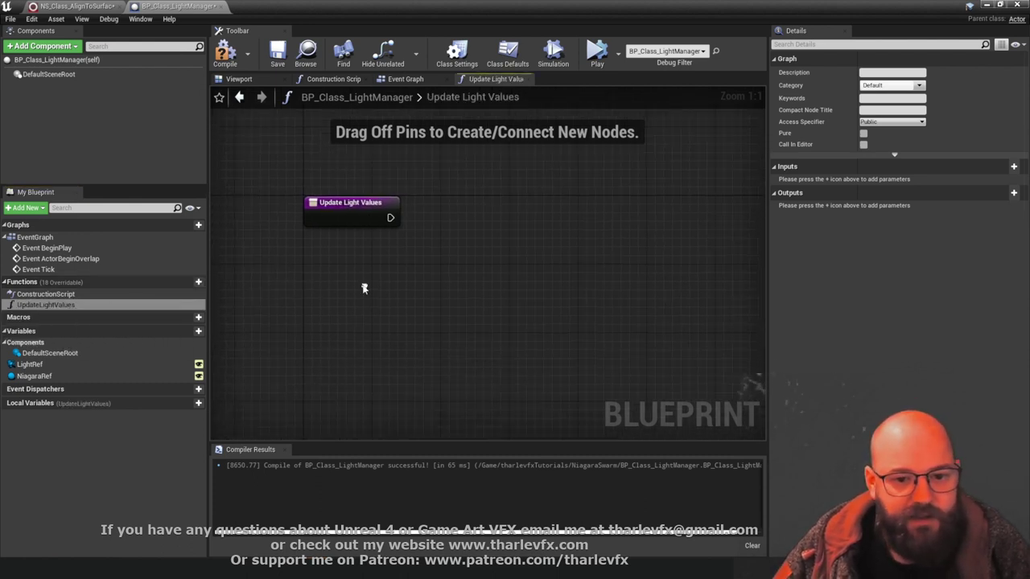
# Place a Light Ref getter in the Update Light Values graph and connect a GetActorLocation node to it
pyautogui.click(30, 364)
pyautogui.moveTo(30, 365); pyautogui.dragTo(425, 256)
pyautogui.click(332, 261)
pyautogui.write('worl')
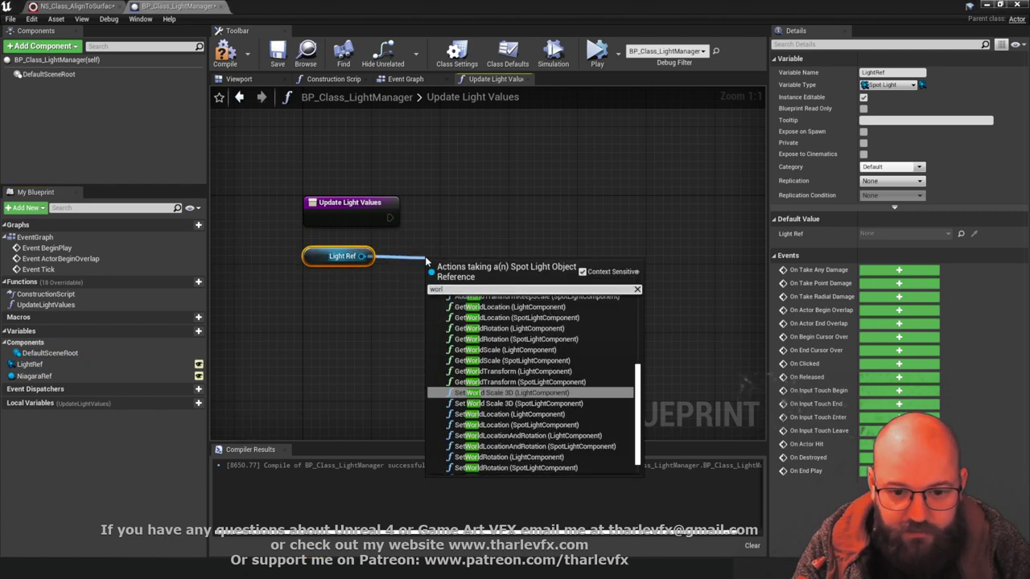
pyautogui.write('d loc')
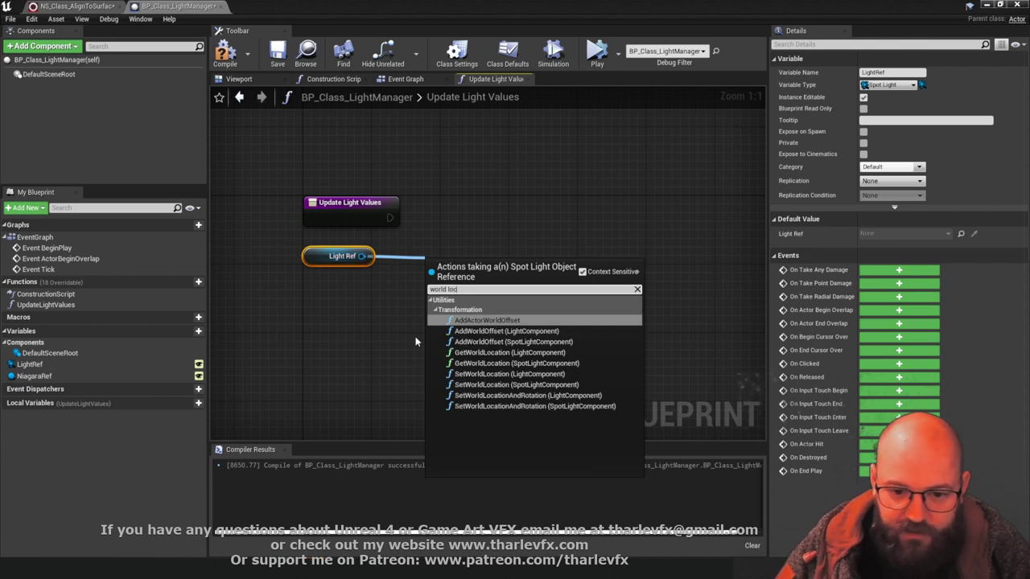
pyautogui.write('get actor locat')
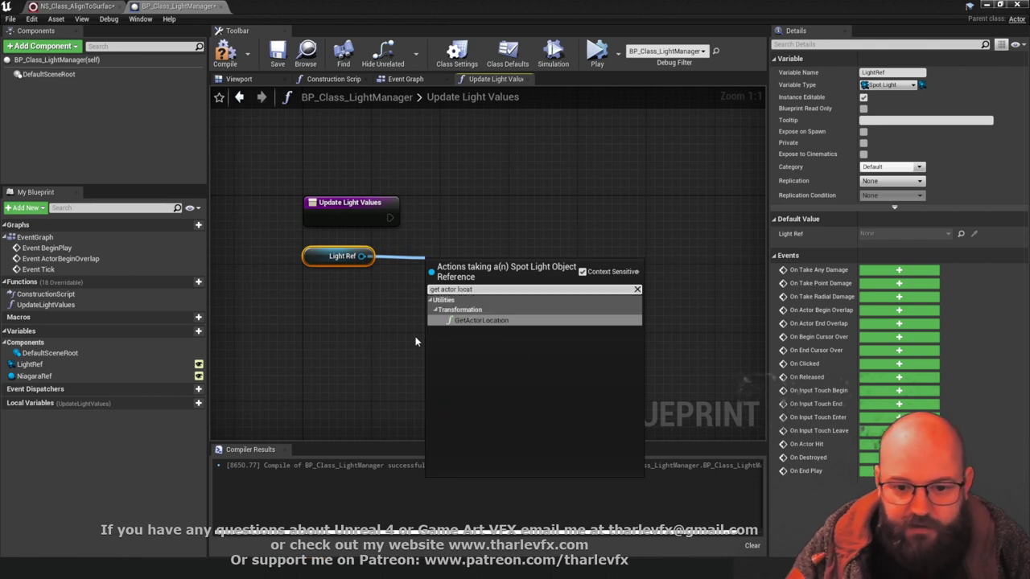
pyautogui.click(475, 320)
pyautogui.click(316, 286)
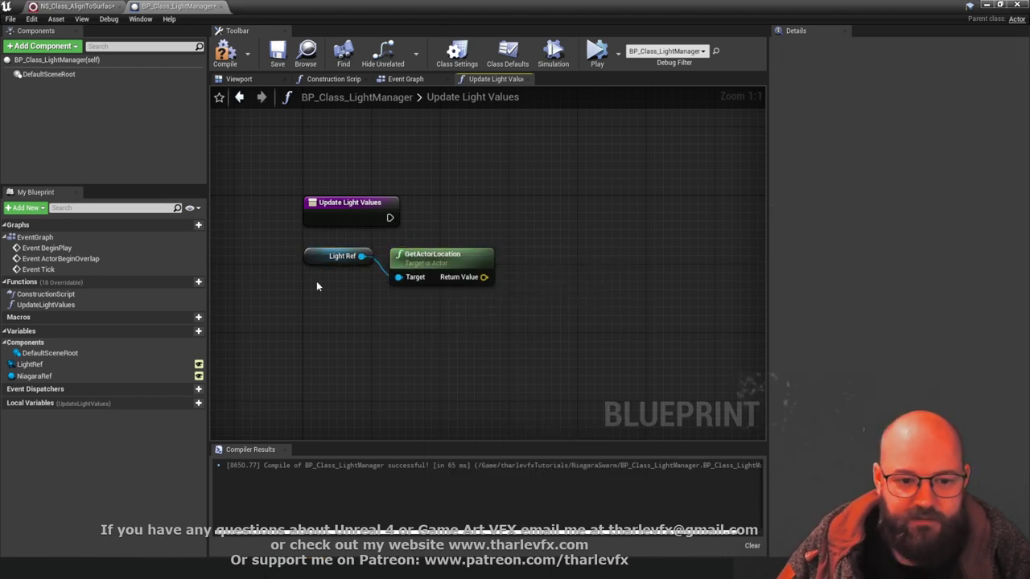
# Connect a Get Actor Forward Vector node to Light Ref and align it beneath GetActorLocation
pyautogui.moveTo(361, 256); pyautogui.dragTo(377, 306)
pyautogui.write('get forw')
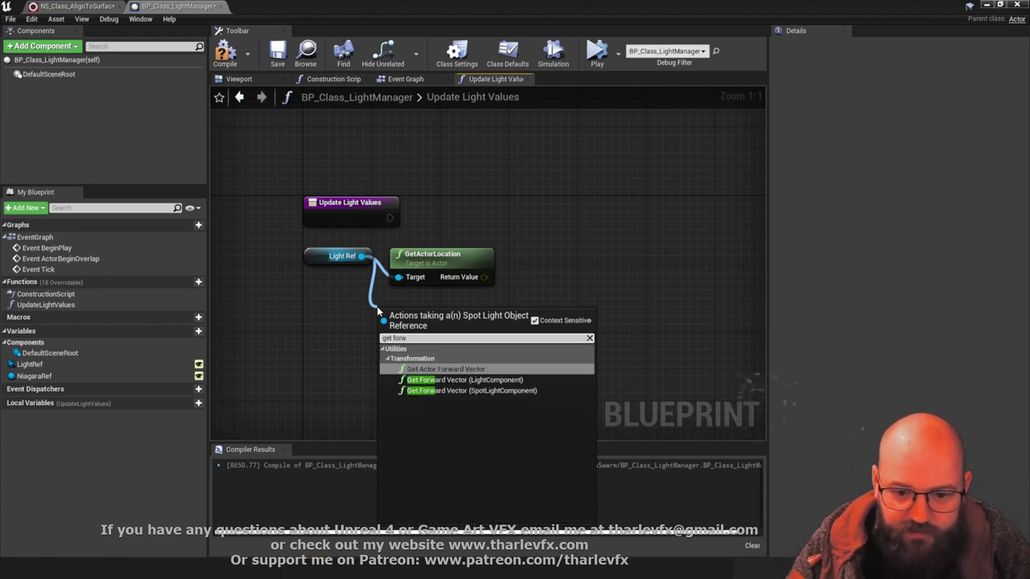
pyautogui.press('Return')
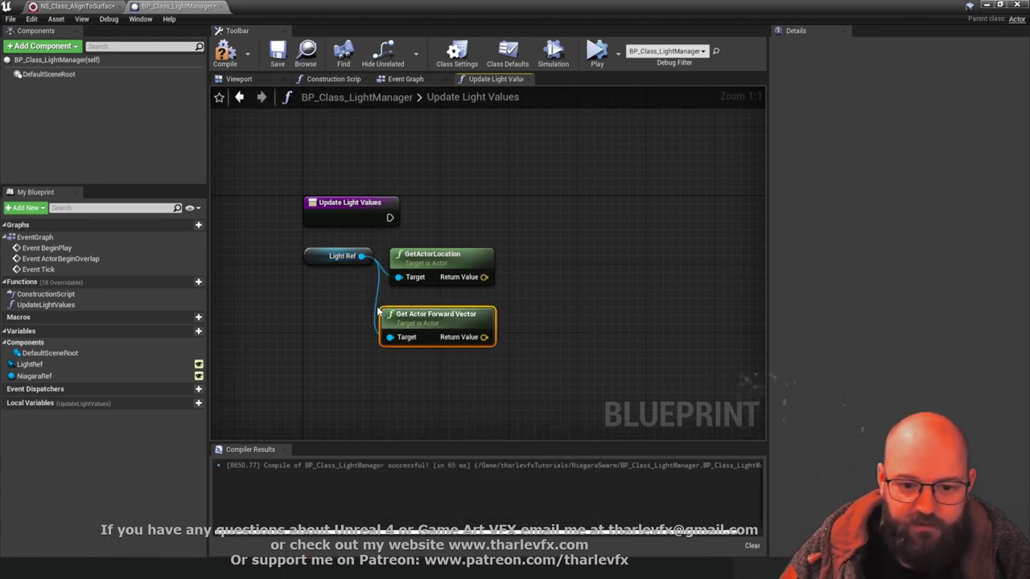
pyautogui.moveTo(435, 325); pyautogui.dragTo(440, 319)
pyautogui.moveTo(393, 378); pyautogui.dragTo(381, 331, button='right')
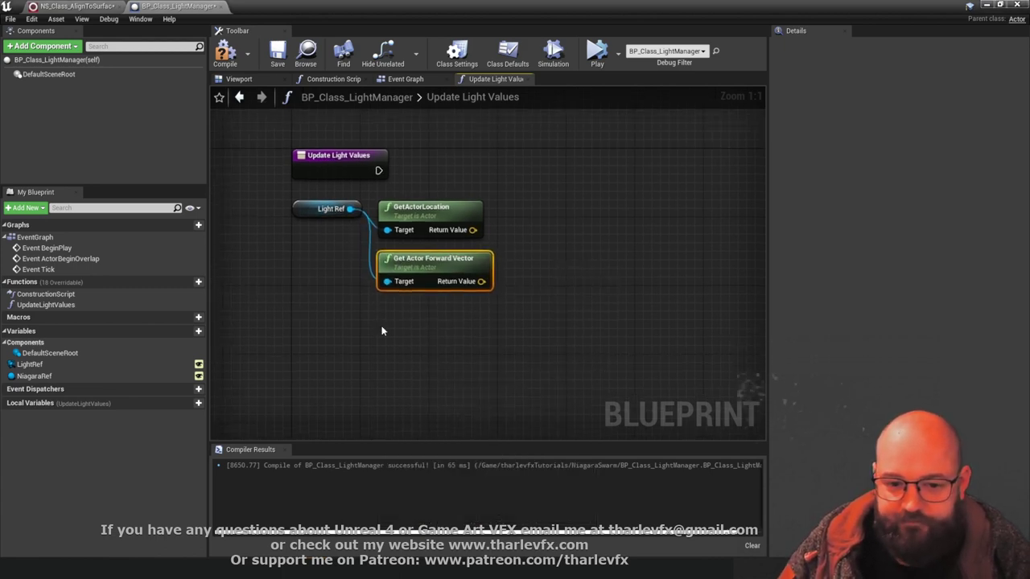
pyautogui.click(381, 331)
# Try adding a Set Inner Cone Angle (SpotLightComponent) node from Light Ref and inspect the component getter it comes with
pyautogui.moveTo(350, 208); pyautogui.dragTo(361, 331)
pyautogui.write('inner')
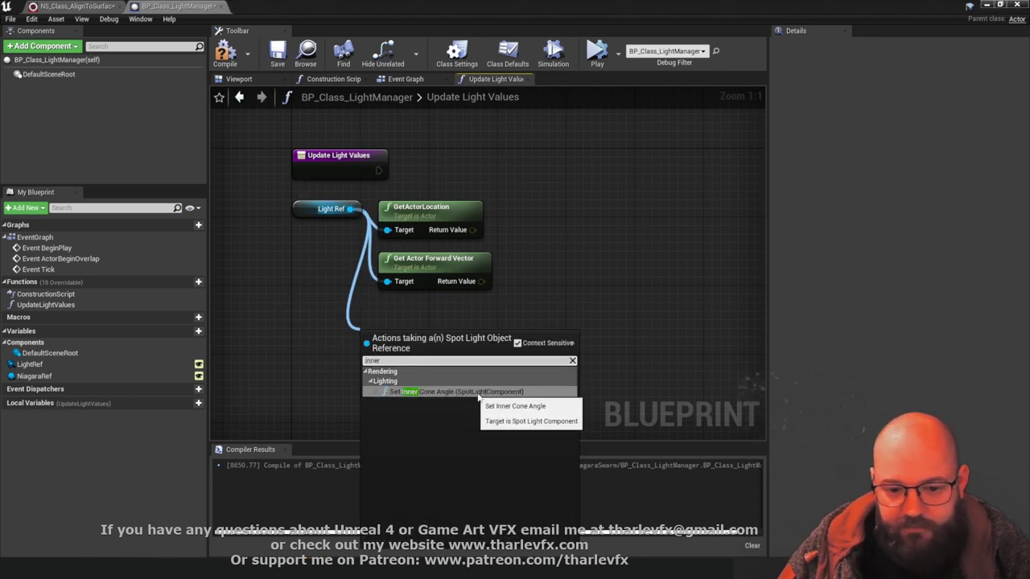
pyautogui.click(421, 393)
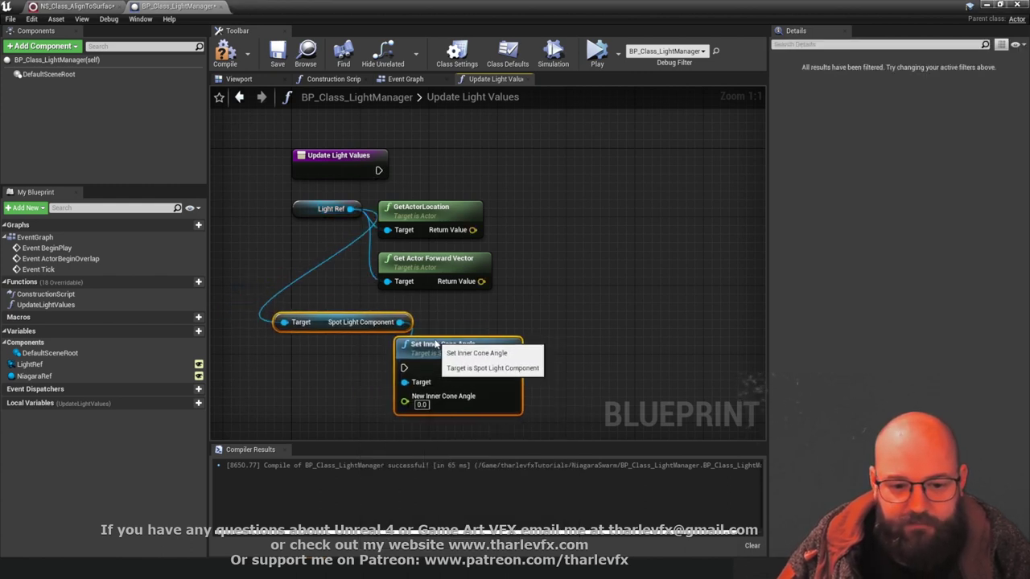
pyautogui.click(333, 269)
pyautogui.moveTo(491, 331); pyautogui.dragTo(510, 298, button='right')
pyautogui.click(345, 297)
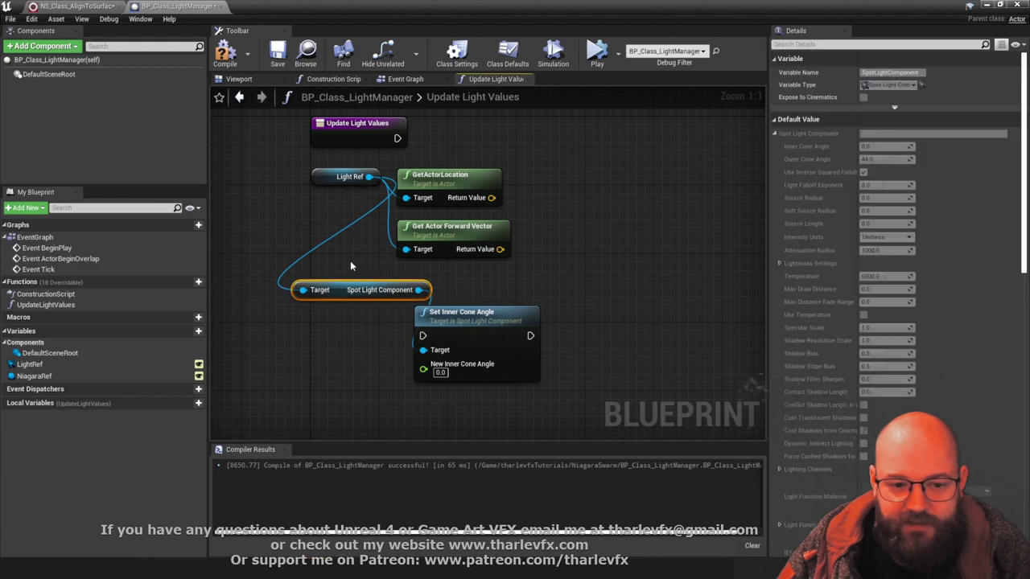
pyautogui.click(348, 176)
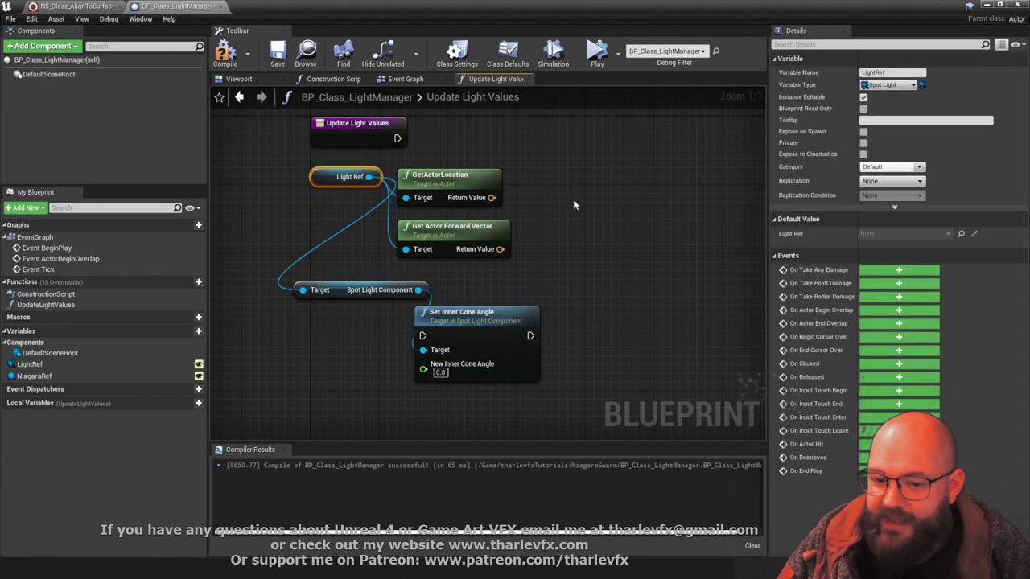
# Move the GetActorLocation and Get Actor Forward Vector nodes slightly further away from Light Ref
pyautogui.moveTo(511, 211); pyautogui.dragTo(475, 235)
pyautogui.moveTo(452, 186); pyautogui.dragTo(470, 186)
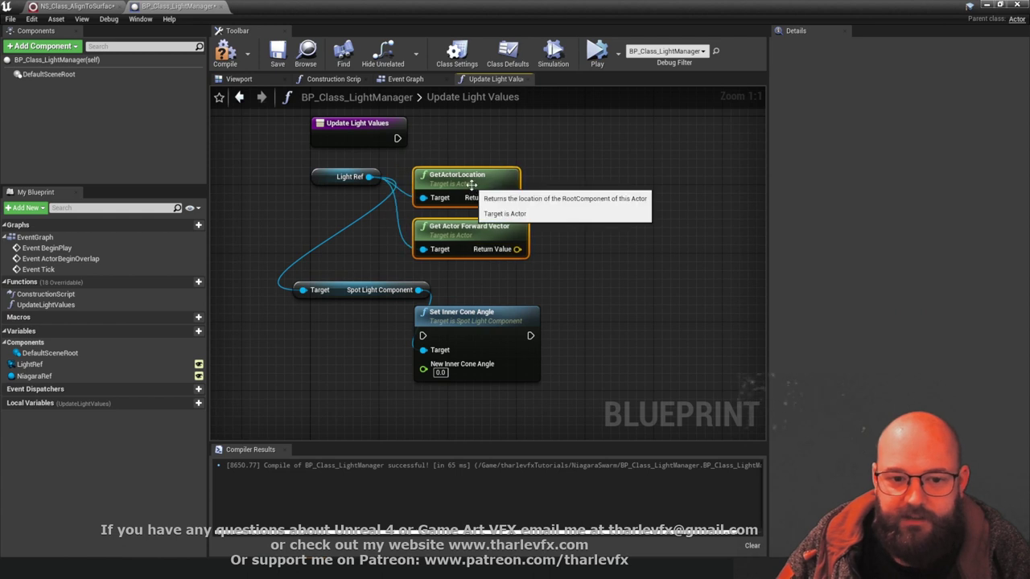
pyautogui.click(601, 240)
pyautogui.moveTo(537, 201); pyautogui.dragTo(464, 234)
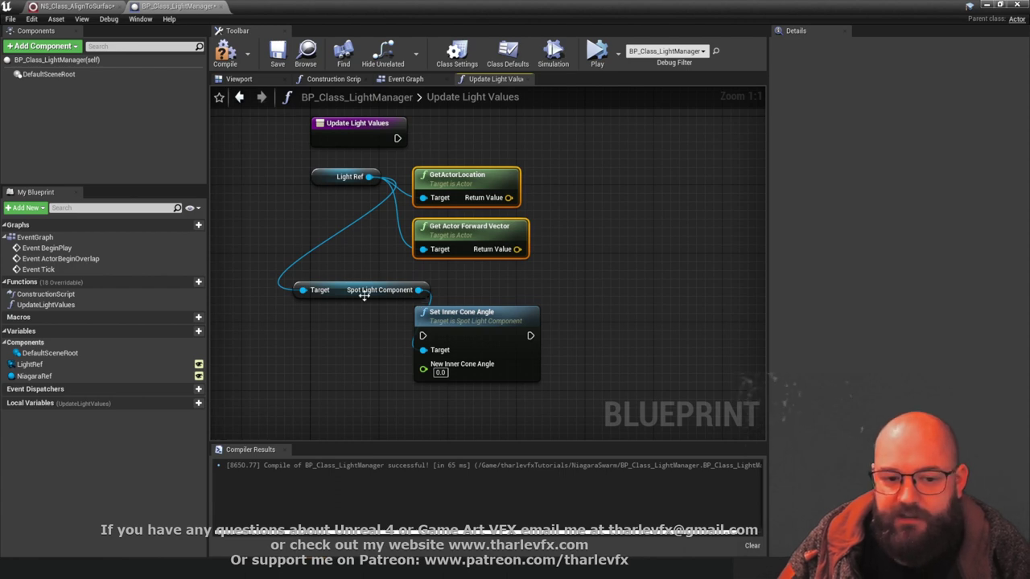
# Add a new Spot Light Component getter from Light Ref below the other nodes, and delete Set Inner Cone Angle with its old component getter
pyautogui.moveTo(369, 176); pyautogui.dragTo(318, 321)
pyautogui.write('spot light')
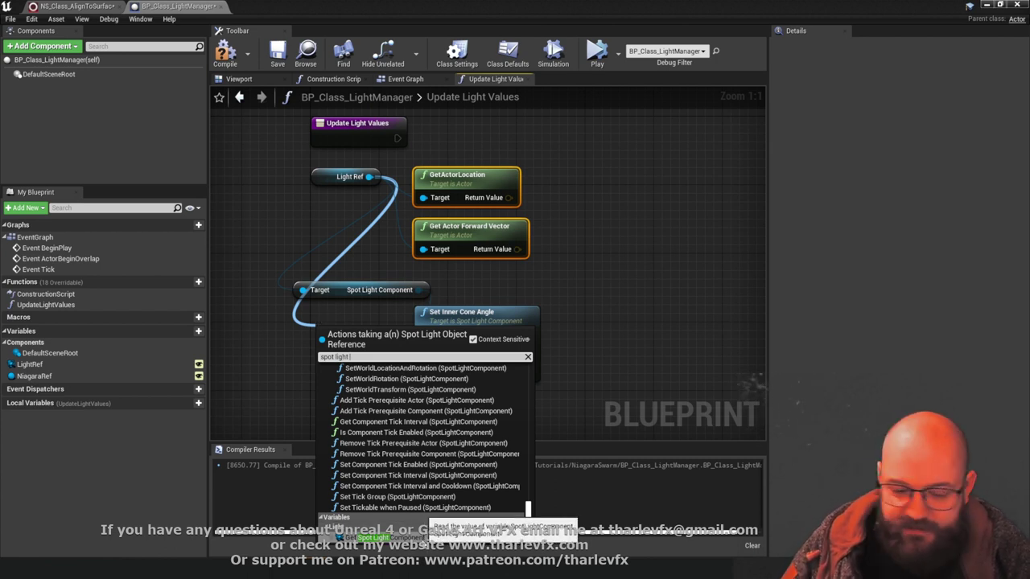
pyautogui.click(423, 539)
pyautogui.click(497, 317)
pyautogui.press('Delete')
pyautogui.click(368, 286)
pyautogui.press('Delete')
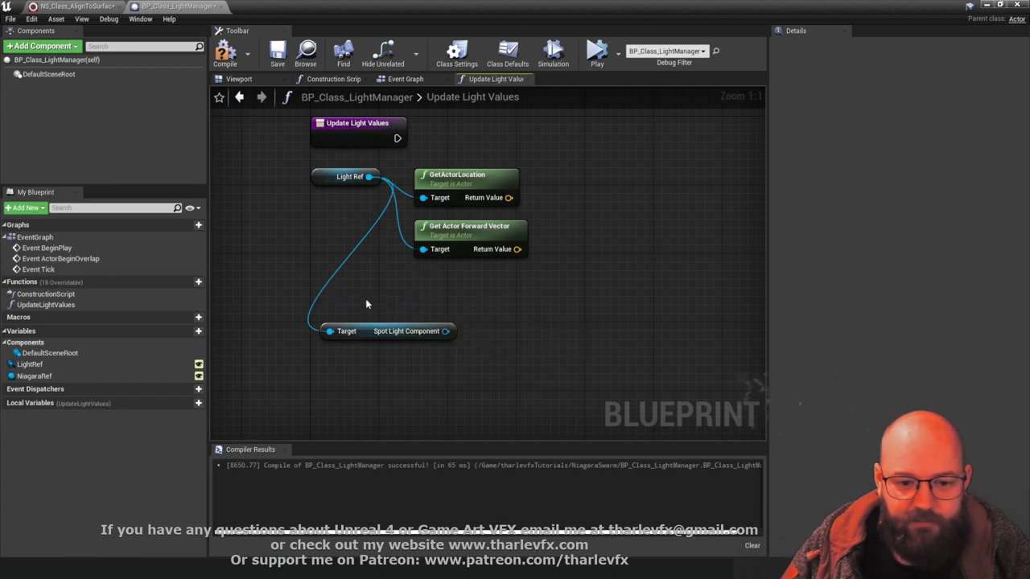
pyautogui.moveTo(363, 332); pyautogui.dragTo(354, 297)
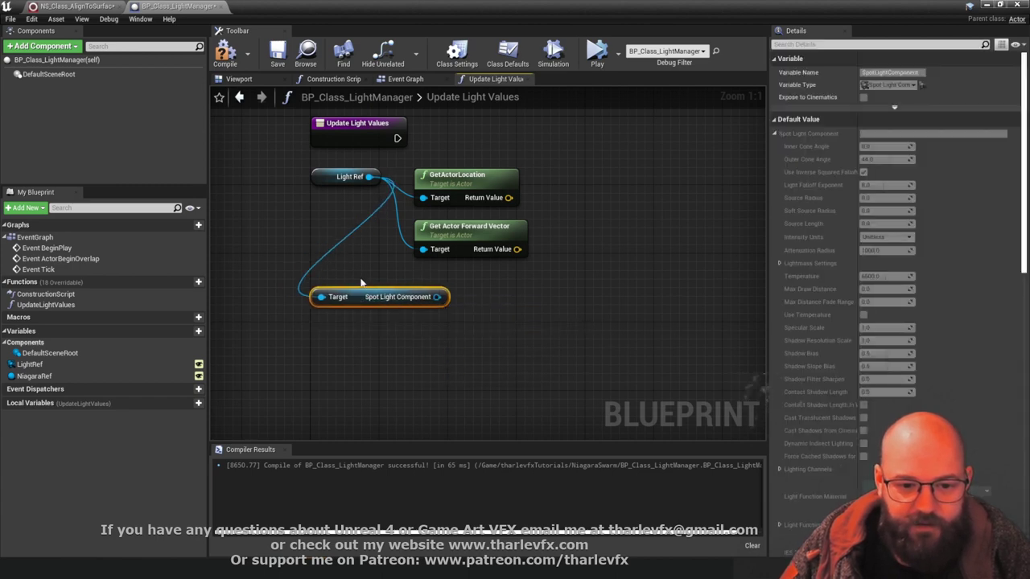
pyautogui.click(336, 168)
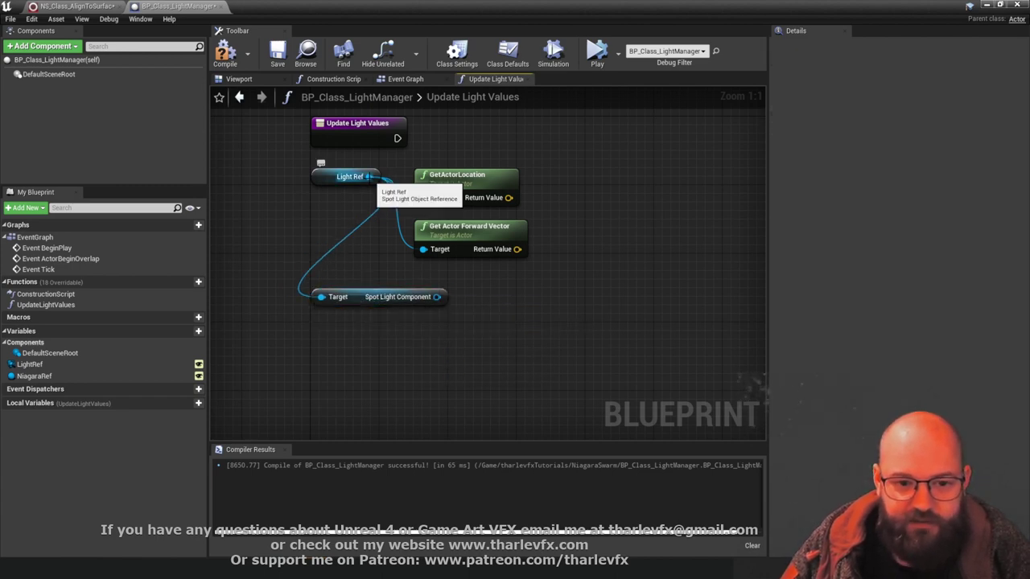
pyautogui.moveTo(368, 176); pyautogui.dragTo(505, 334)
pyautogui.write('get inner')
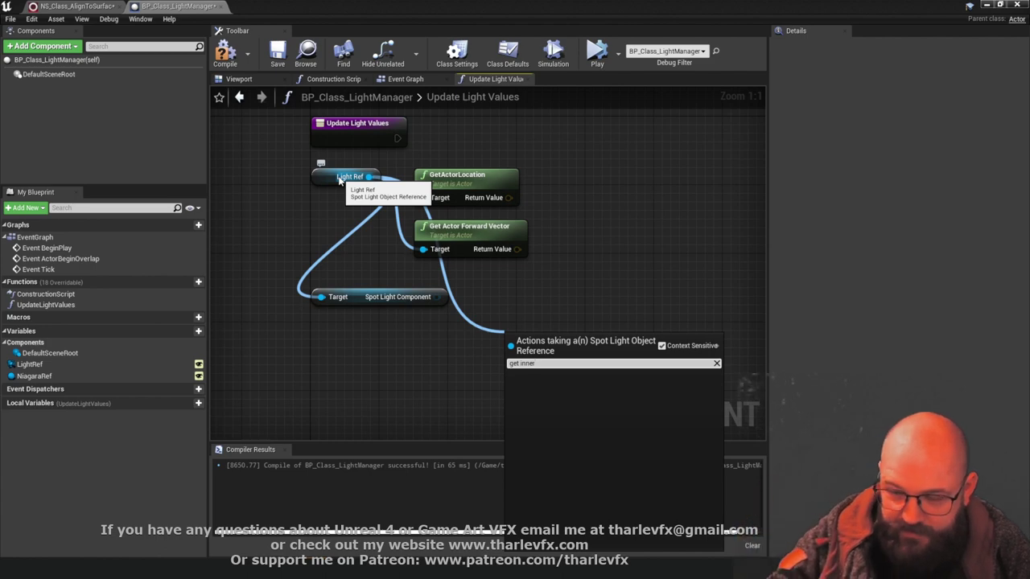
pyautogui.click(379, 327)
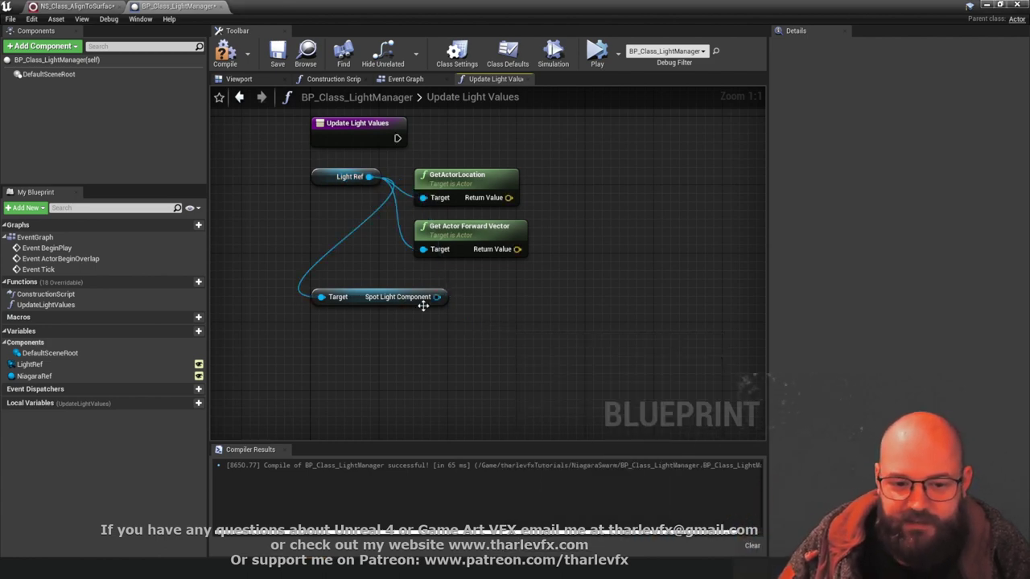
# Connect a Get Inner Cone Angle node to the Spot Light Component output and align it beside that getter
pyautogui.moveTo(436, 297); pyautogui.dragTo(493, 309)
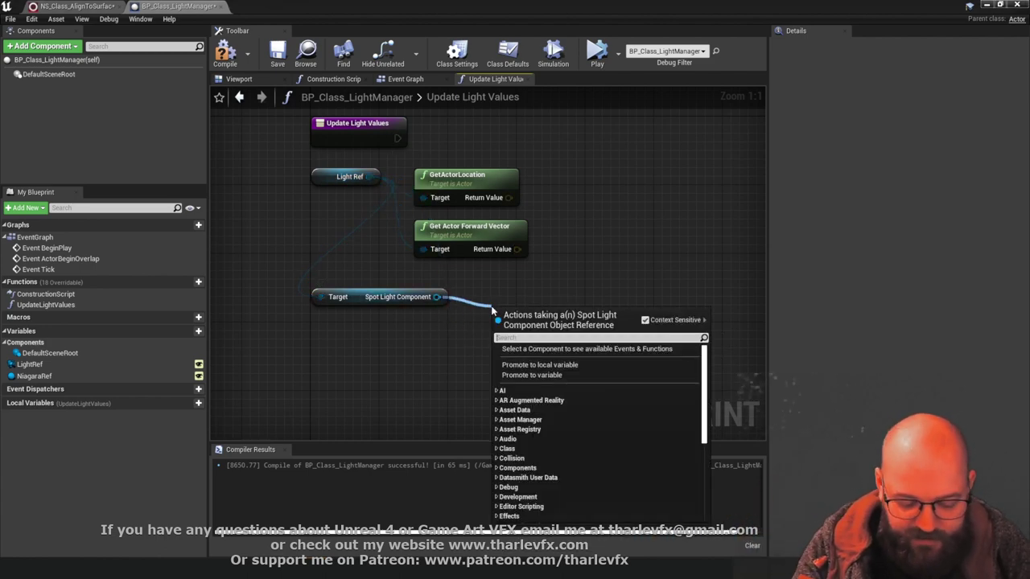
pyautogui.write('get inner')
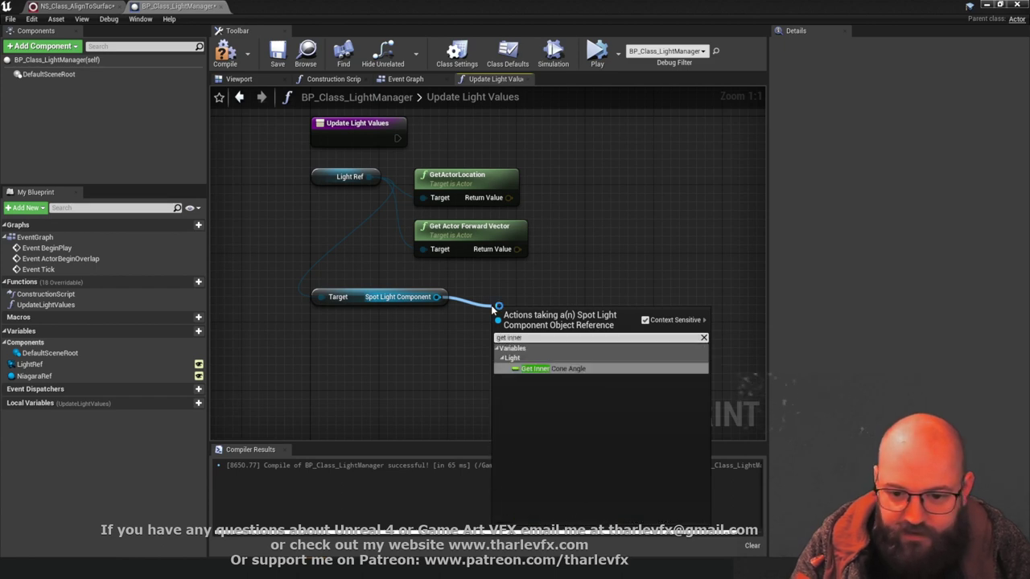
pyautogui.press('Return')
pyautogui.moveTo(538, 317); pyautogui.dragTo(506, 300)
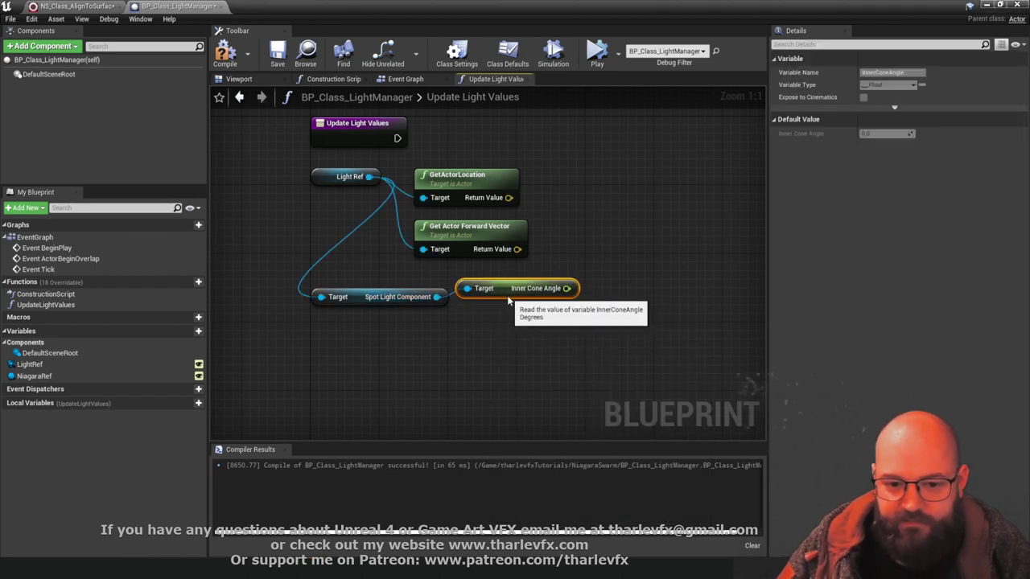
pyautogui.click(394, 245)
# Search the context-sensitive actions available from Light Ref for an inner cone angle getter
pyautogui.moveTo(368, 177); pyautogui.dragTo(403, 329)
pyautogui.write('inten')
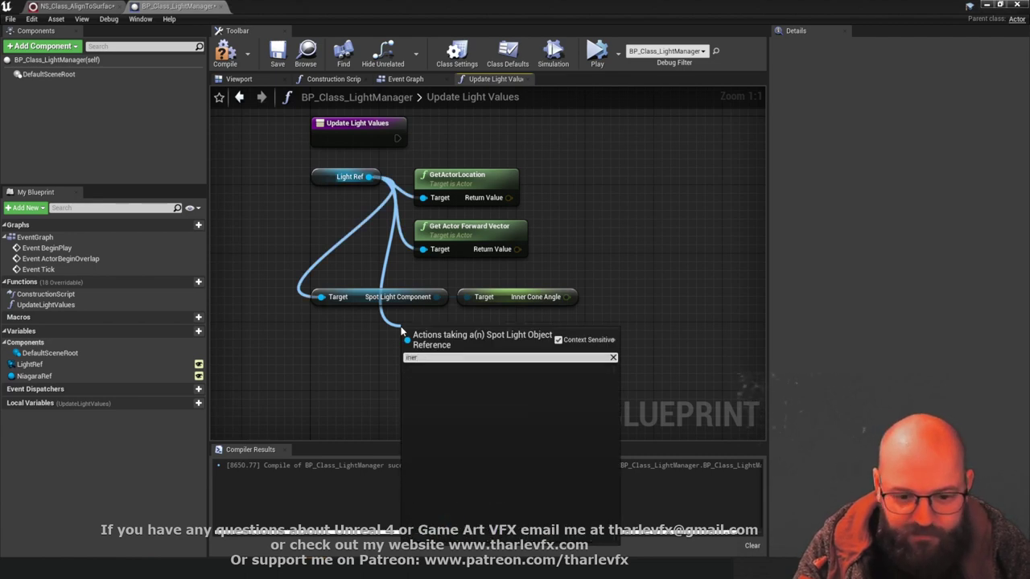
pyautogui.press('BackSpace')
pyautogui.press('BackSpace')
pyautogui.press('BackSpace')
pyautogui.press('BackSpace')
pyautogui.press('BackSpace')
pyautogui.write('set inn')
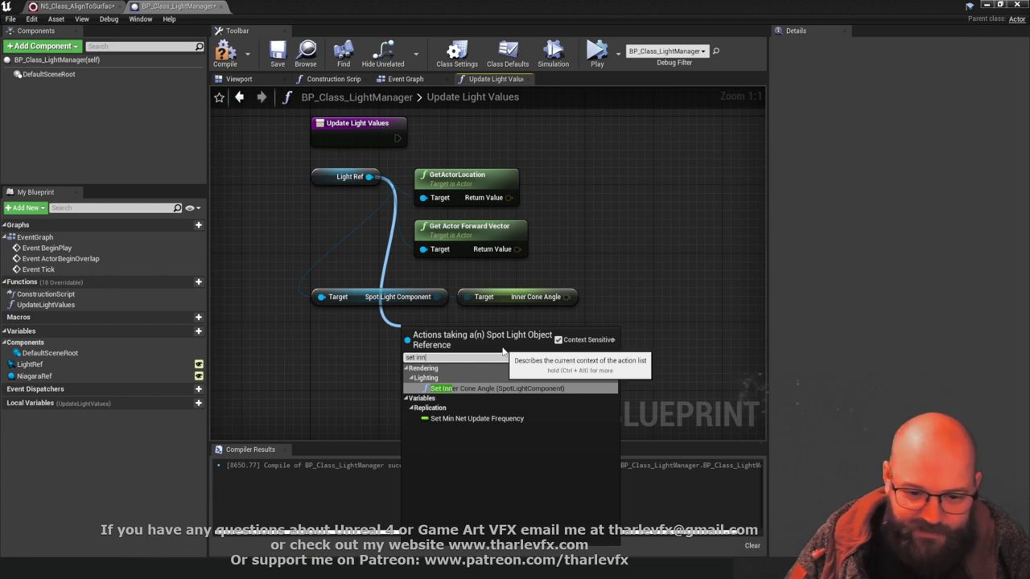
pyautogui.write('gg')
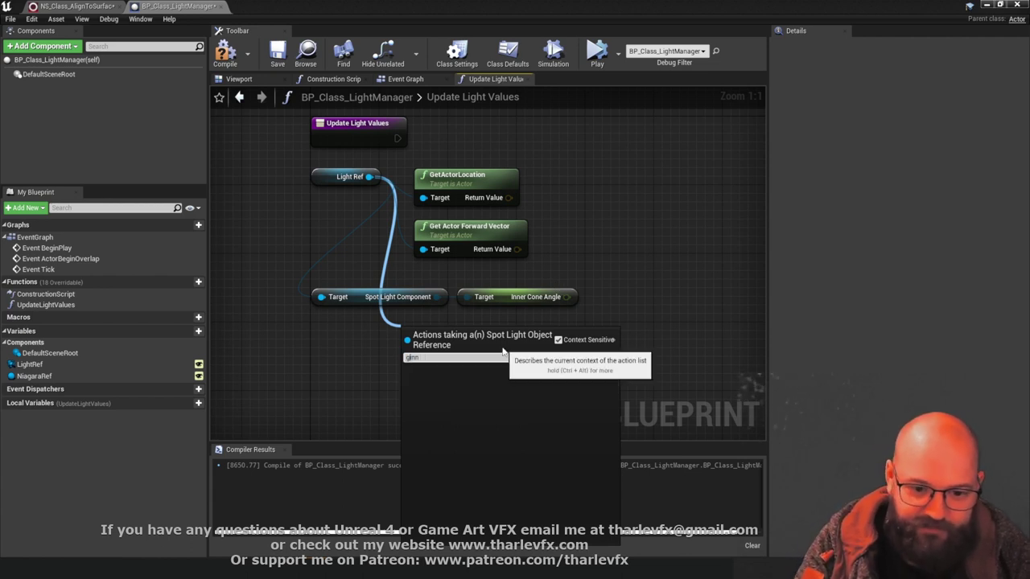
pyautogui.write('et')
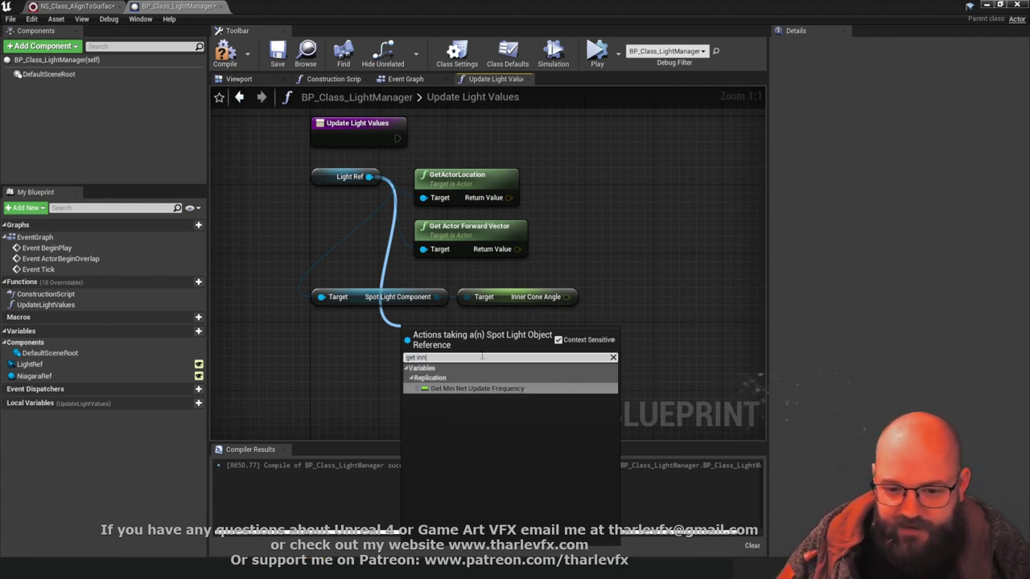
# Try adding Get Inner Cone Angle from Light Ref with context-sensitive filtering turned off, and delete the added node
pyautogui.click(559, 340)
pyautogui.scroll(10, 558, 456)
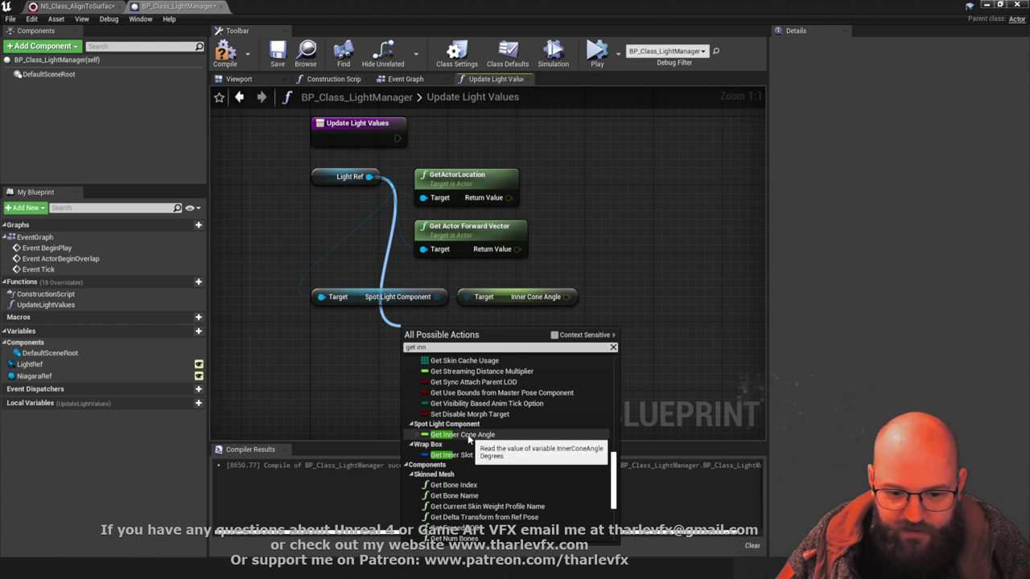
pyautogui.click(470, 435)
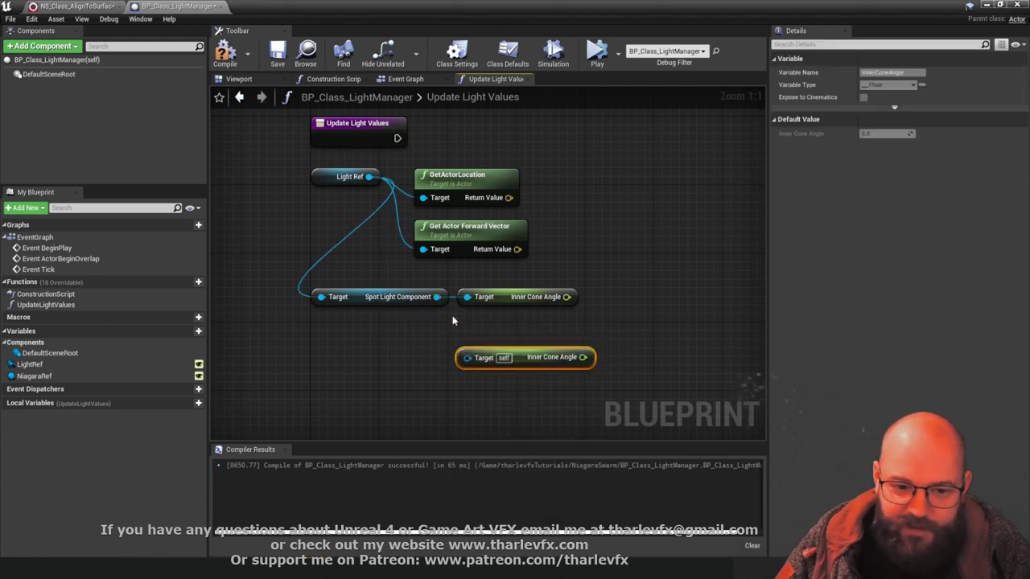
pyautogui.press('Delete')
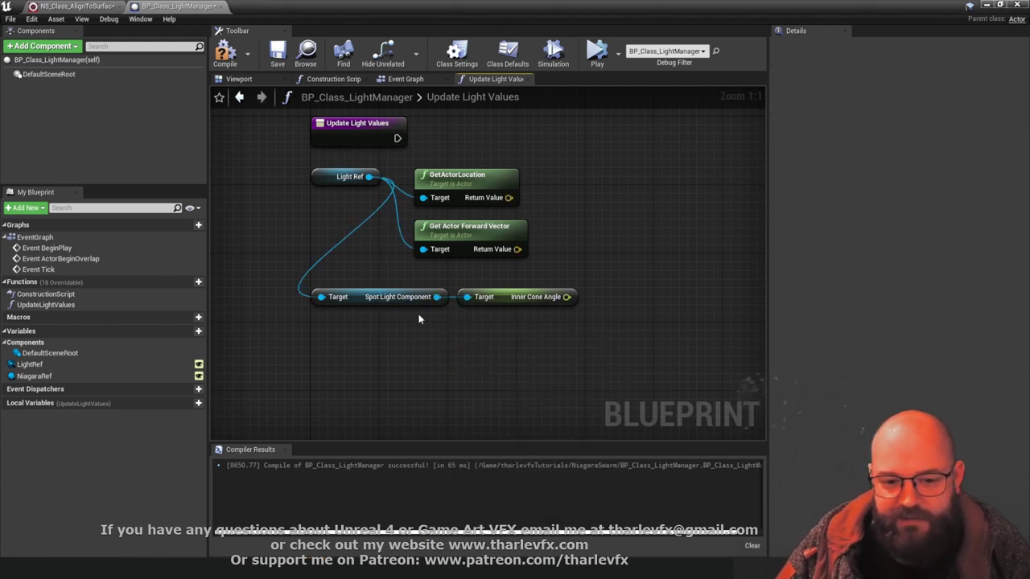
# Turn context-sensitive filtering back on while trying to find an outer cone angle getter from the Spot Light Component output
pyautogui.moveTo(436, 297); pyautogui.dragTo(469, 334)
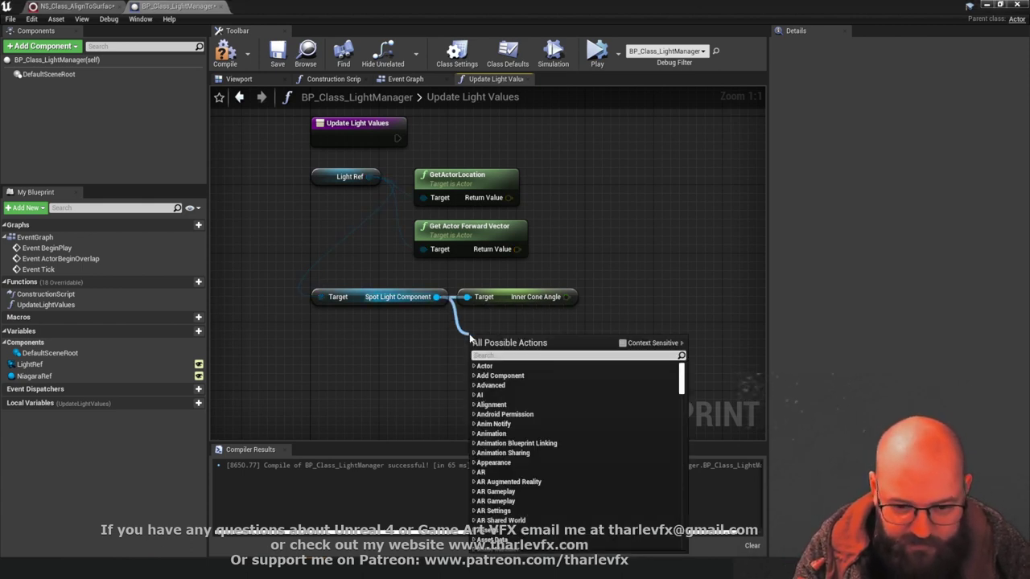
pyautogui.write('outer cone')
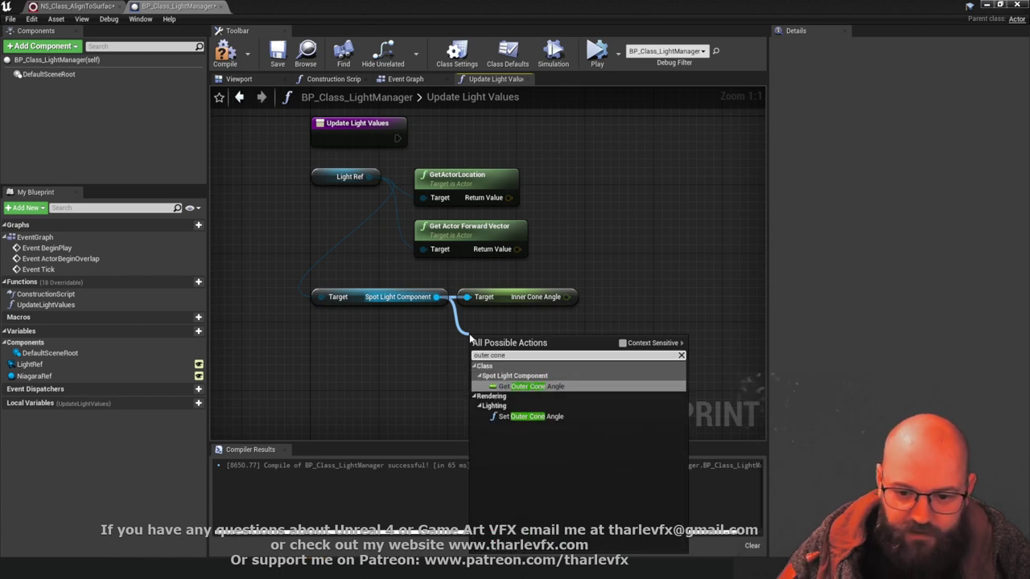
pyautogui.click(623, 343)
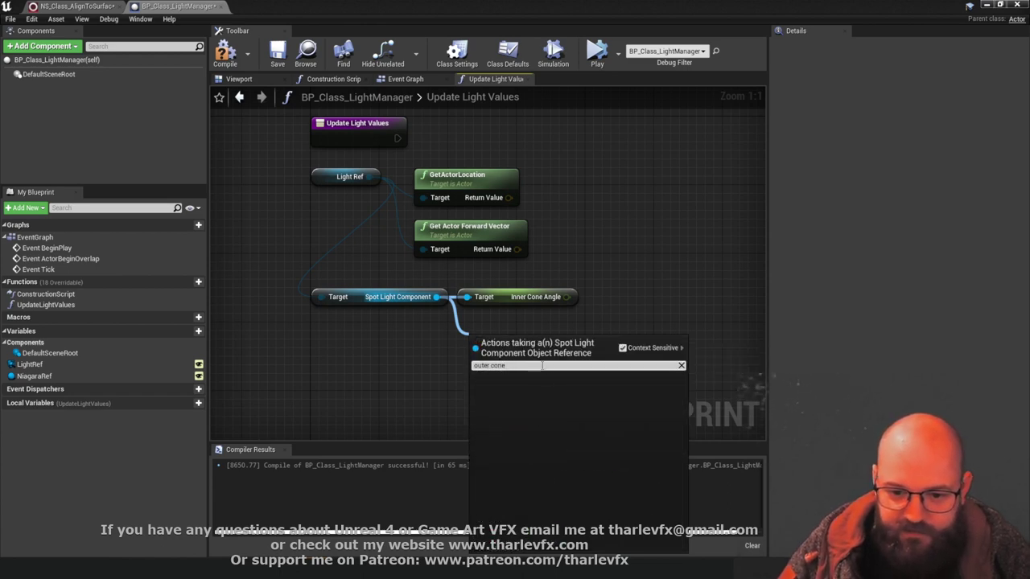
pyautogui.write('outer')
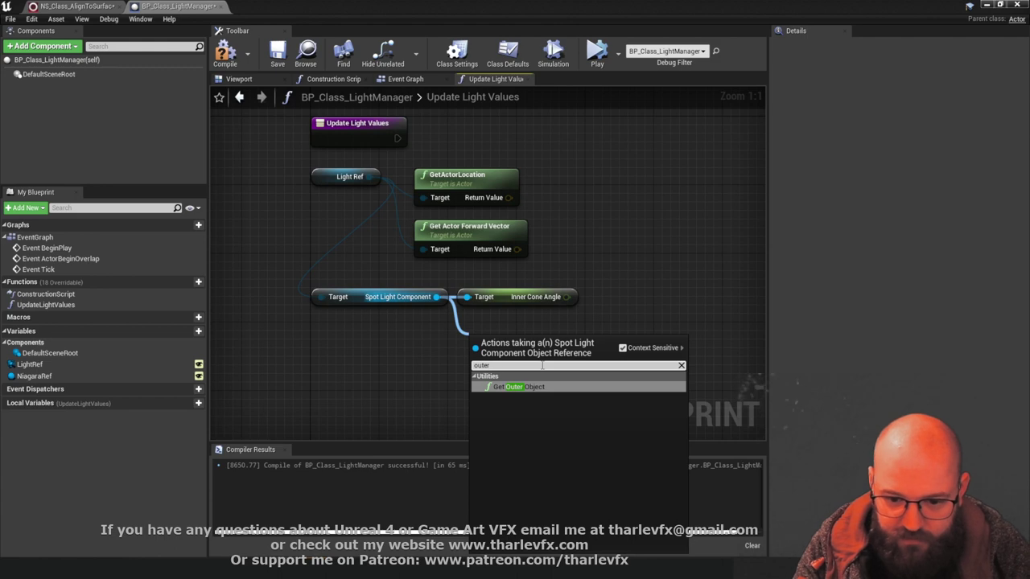
pyautogui.press('BackSpace')
pyautogui.press('BackSpace')
pyautogui.press('BackSpace')
pyautogui.press('BackSpace')
pyautogui.press('BackSpace')
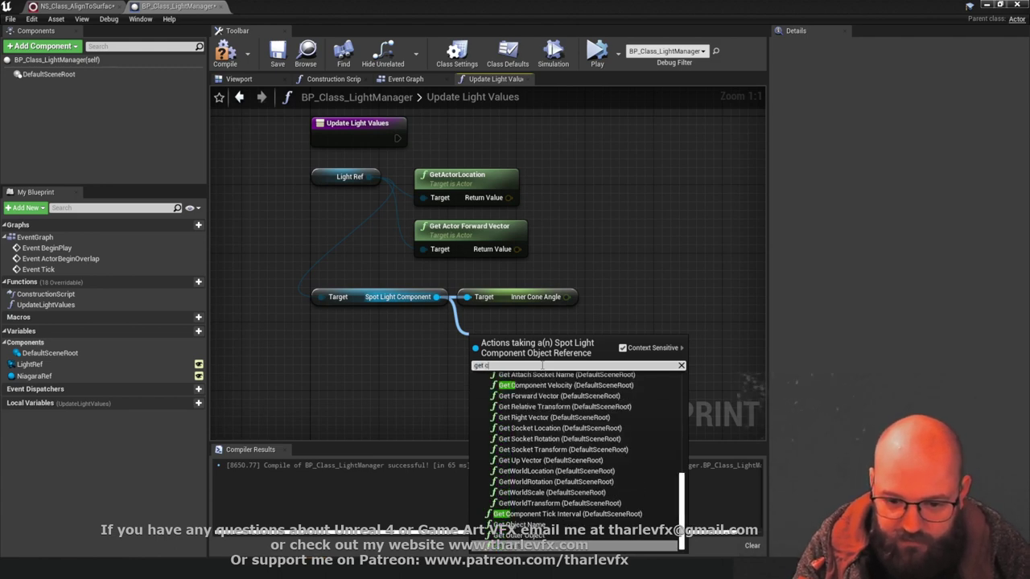
pyautogui.write('get co')
pyautogui.press('BackSpace')
pyautogui.press('BackSpace')
pyautogui.press('BackSpace')
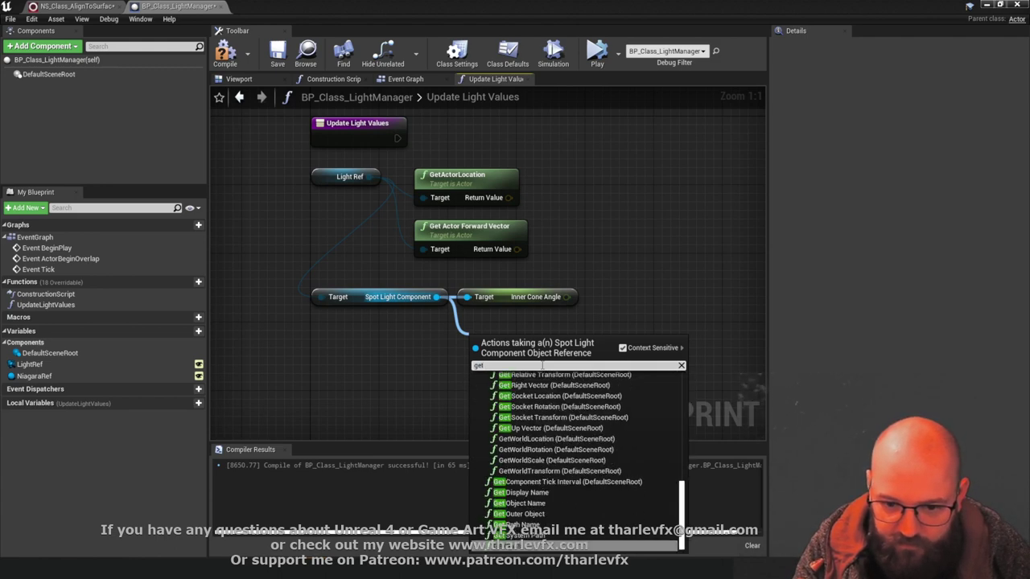
pyautogui.write('out')
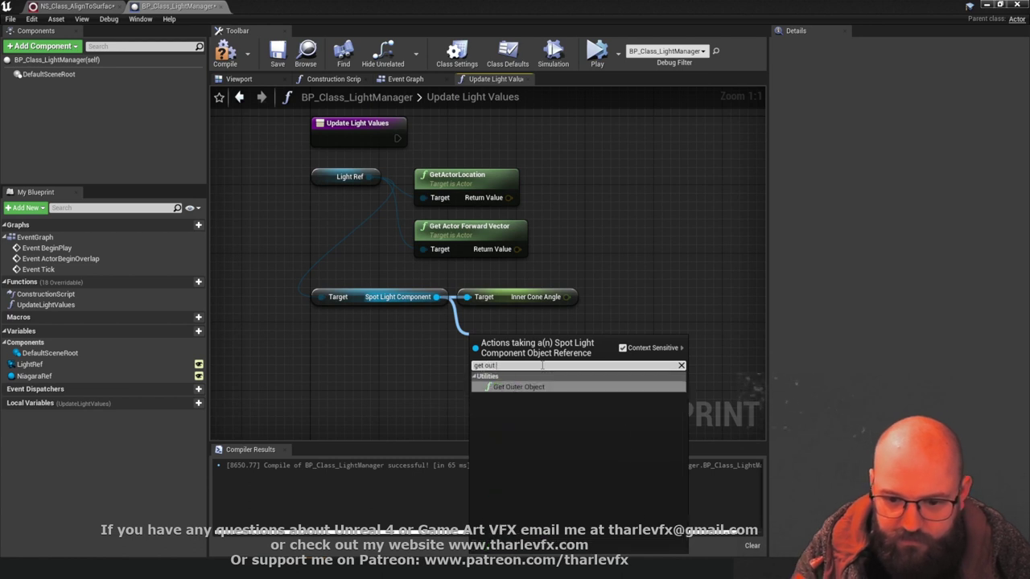
pyautogui.click(398, 313)
# Connect a Get Outer Cone Angle node to the Spot Light Component output and place it below Inner Cone Angle
pyautogui.moveTo(436, 297); pyautogui.dragTo(449, 346)
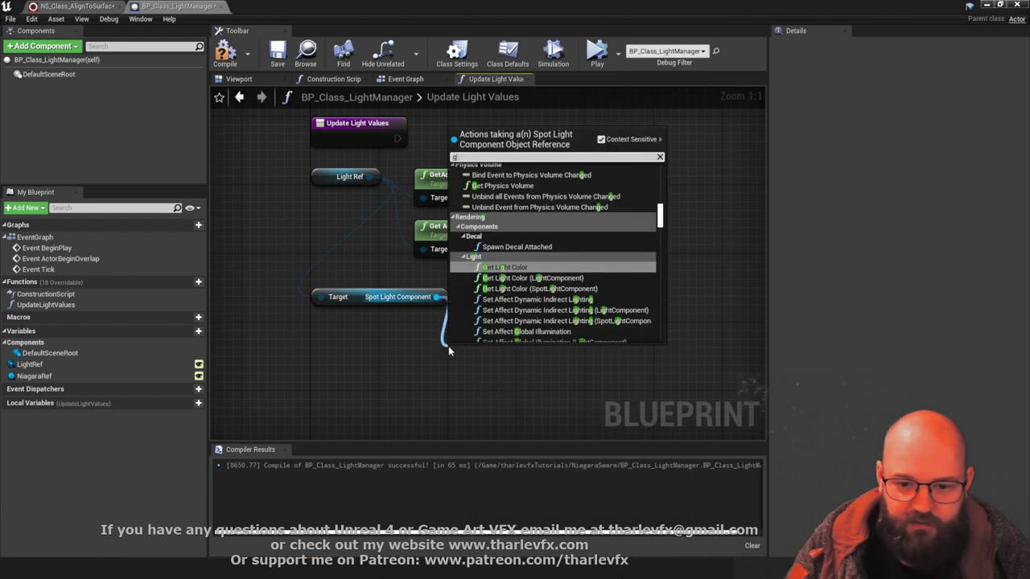
pyautogui.press('Down')
pyautogui.press('Down')
pyautogui.press('Down')
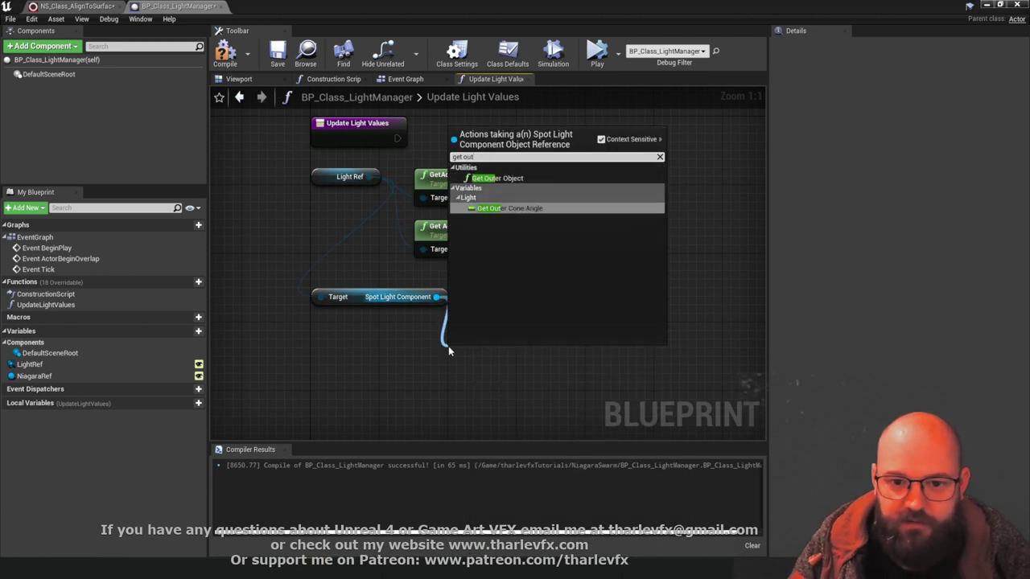
pyautogui.press('Return')
pyautogui.moveTo(503, 337); pyautogui.dragTo(512, 329)
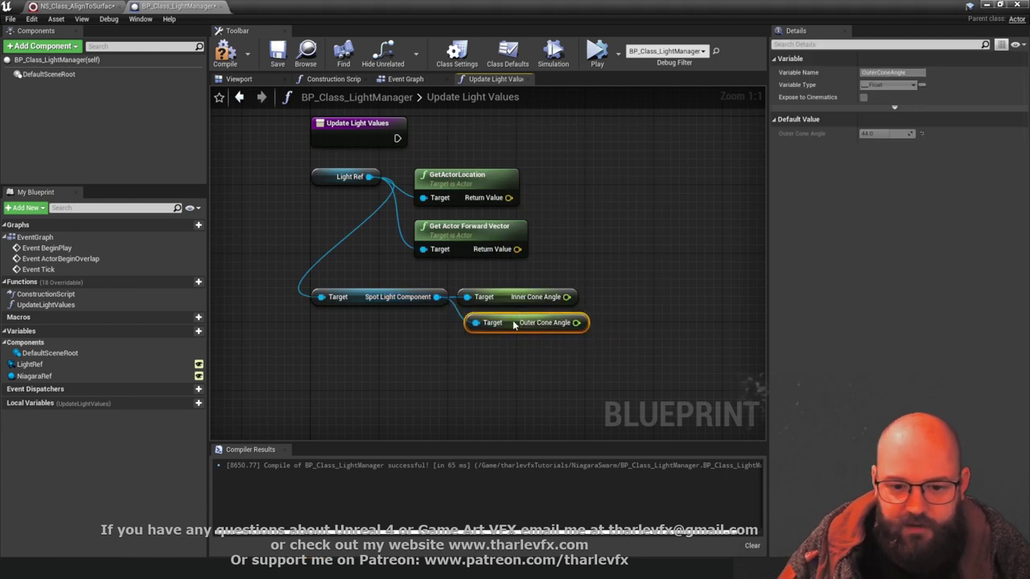
# Connect a Get Attenuation Radius node to the Spot Light Component output, placed below Outer Cone Angle
pyautogui.moveTo(436, 297); pyautogui.dragTo(461, 360)
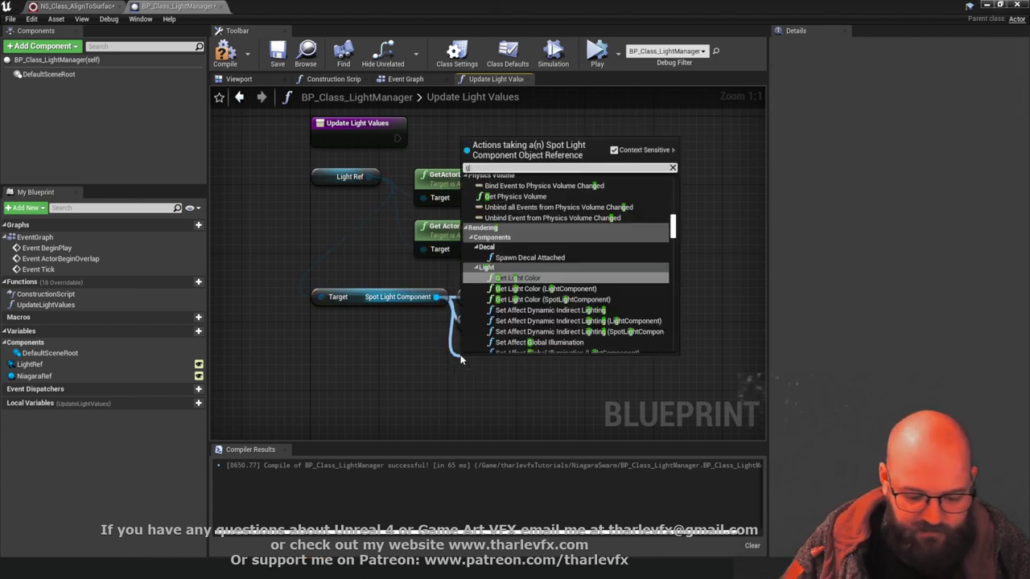
pyautogui.write('get radi')
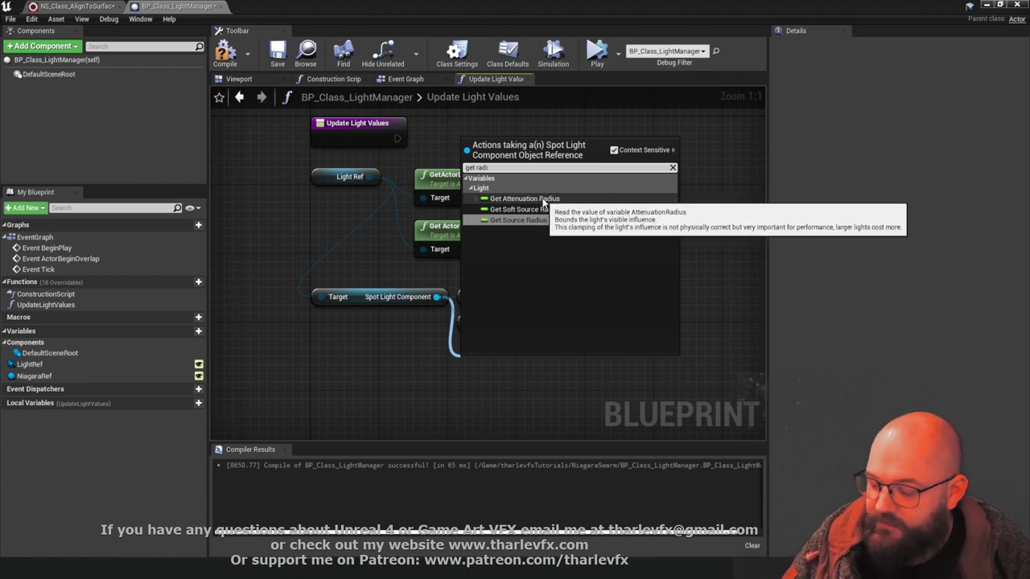
pyautogui.click(544, 203)
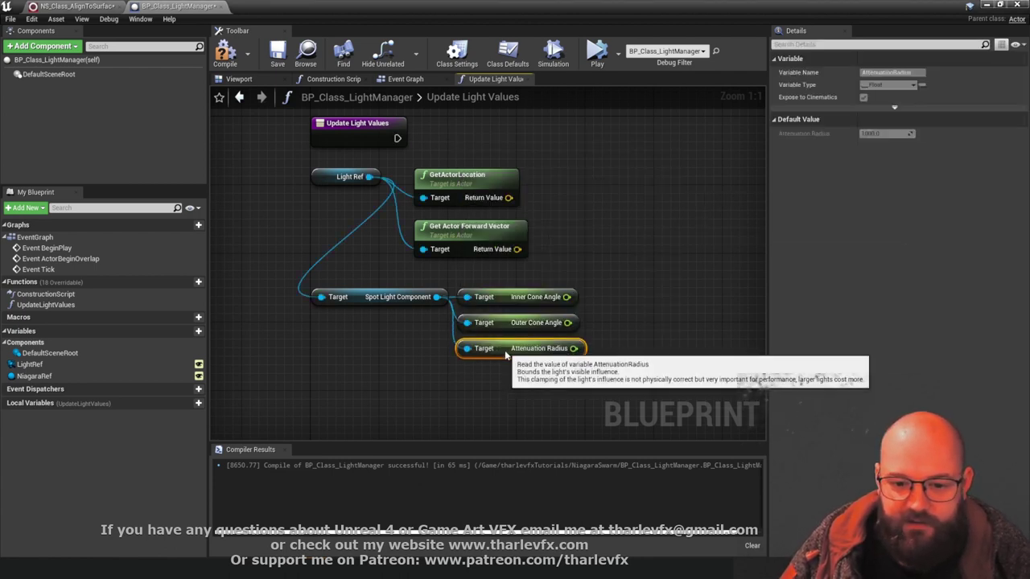
pyautogui.click(563, 228)
# Move GetActorLocation and Get Actor Forward Vector together so they line up with the cone angle and radius getters
pyautogui.moveTo(709, 308); pyautogui.dragTo(642, 328, button='right')
pyautogui.moveTo(482, 185); pyautogui.dragTo(345, 280)
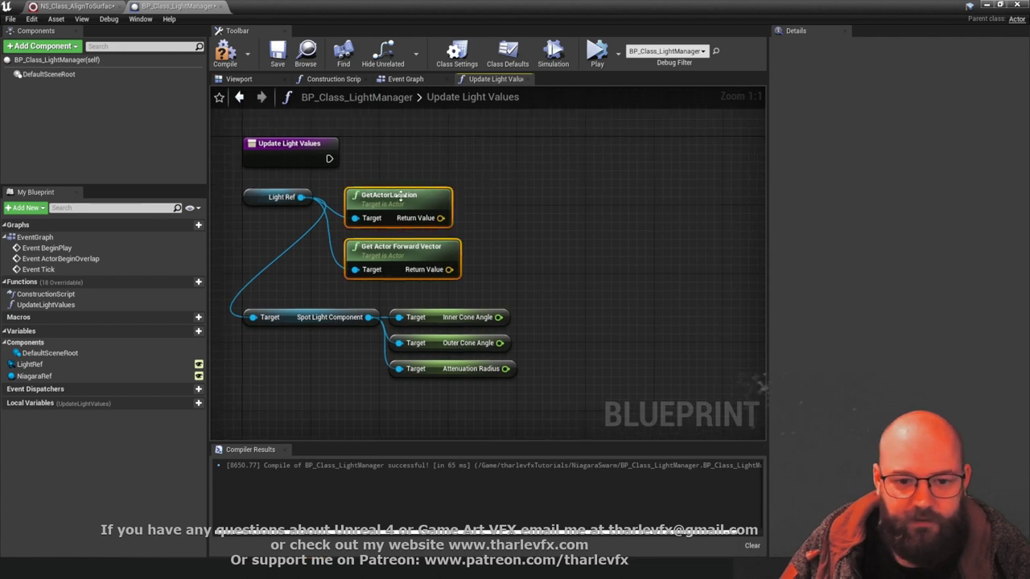
pyautogui.click(270, 221)
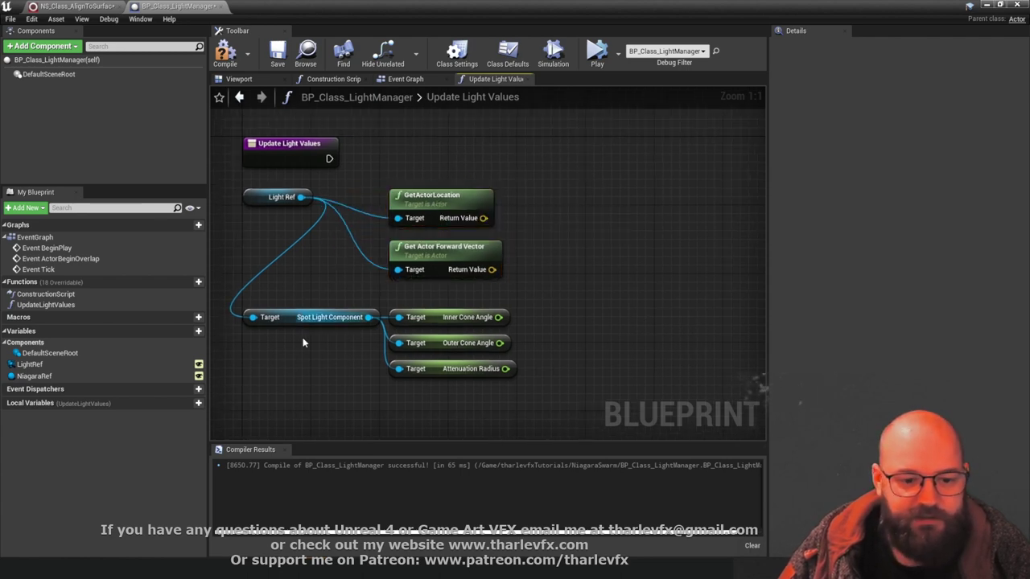
# Place a getter for the NiagaraRef variable below the Attenuation Radius node
pyautogui.moveTo(32, 376); pyautogui.dragTo(478, 402)
pyautogui.click(410, 408)
pyautogui.click(554, 398)
pyautogui.moveTo(554, 397); pyautogui.dragTo(501, 391, button='right')
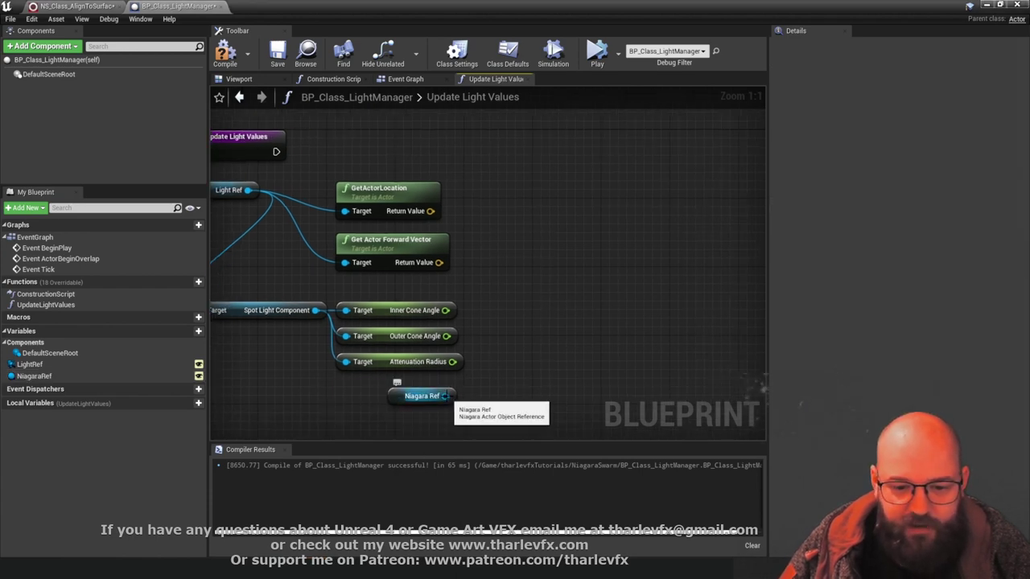
# Add a Set Vector Parameter (NiagaraComponent) node from Niagara Ref and move it clear of the getter nodes
pyautogui.moveTo(451, 396); pyautogui.dragTo(555, 283)
pyautogui.write('set vector')
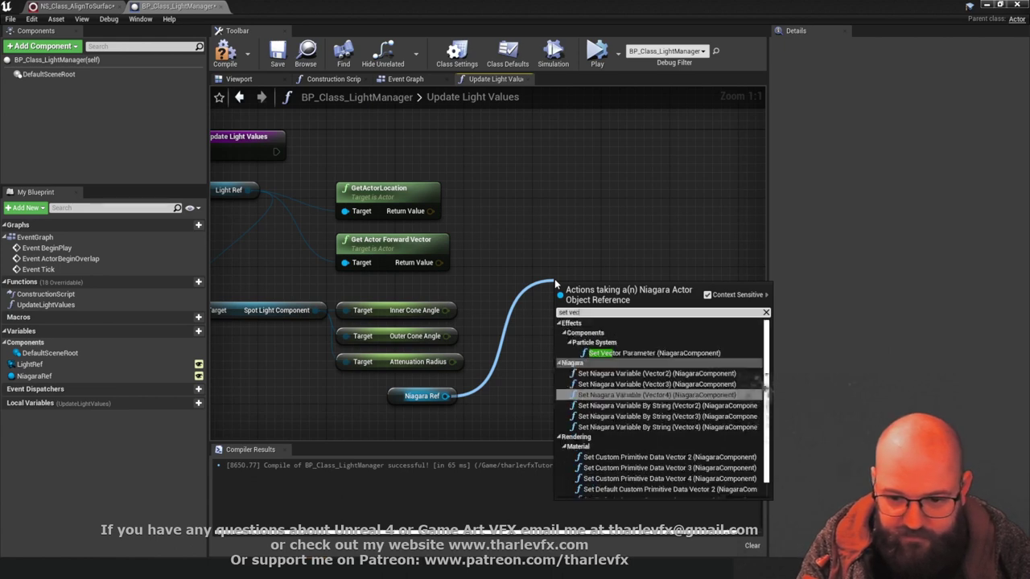
pyautogui.click(683, 354)
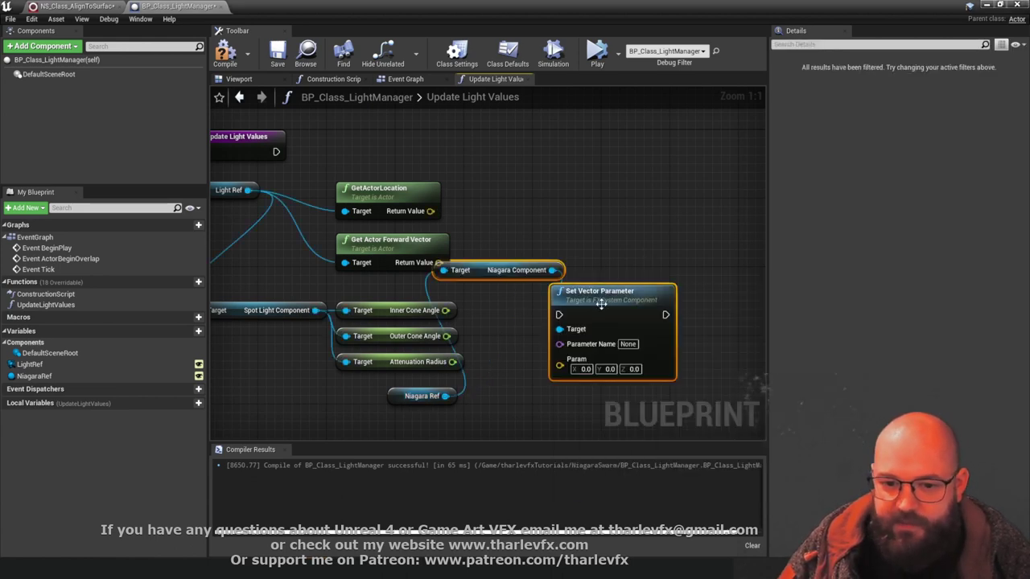
pyautogui.moveTo(600, 304); pyautogui.dragTo(671, 365)
pyautogui.click(661, 289)
# Align the Niagara Component getter beside Niagara Ref and move the pair beneath the light getter nodes
pyautogui.moveTo(557, 334); pyautogui.dragTo(528, 401)
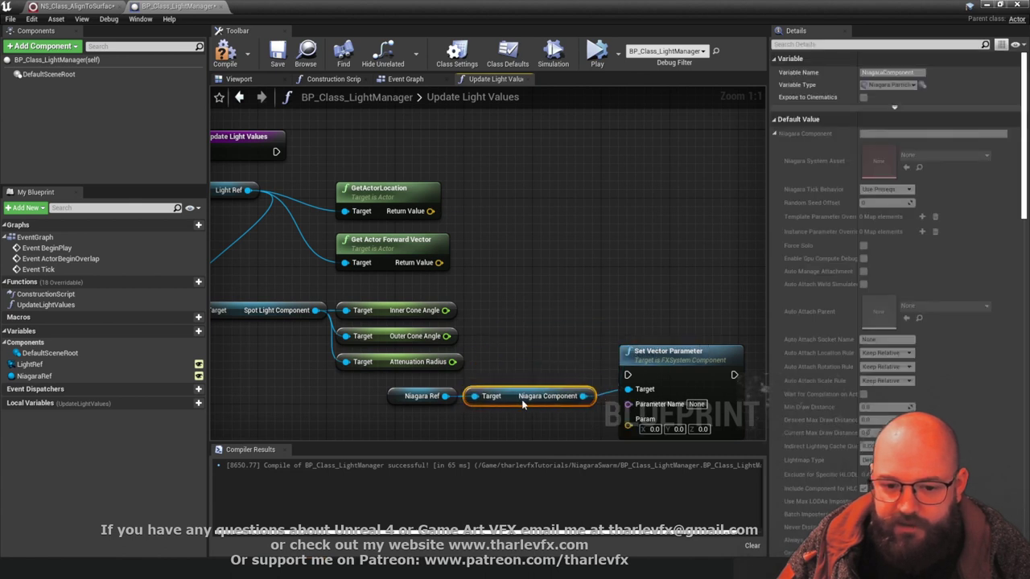
pyautogui.moveTo(507, 440); pyautogui.dragTo(398, 388)
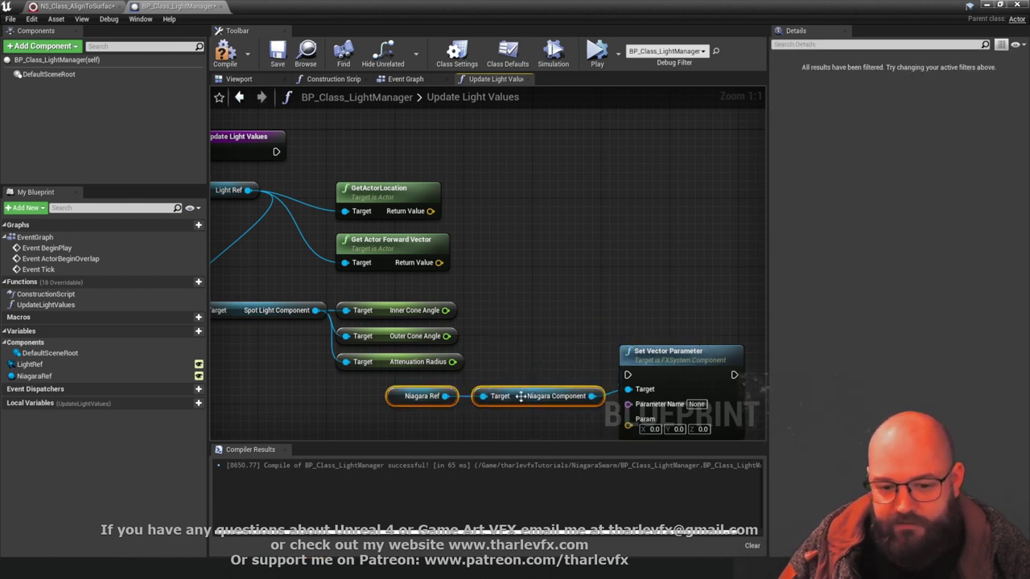
pyautogui.moveTo(527, 406); pyautogui.dragTo(423, 407)
# Move Set Vector Parameter level with the Update Light Values entry node and connect their execution pins
pyautogui.moveTo(654, 351); pyautogui.dragTo(276, 153)
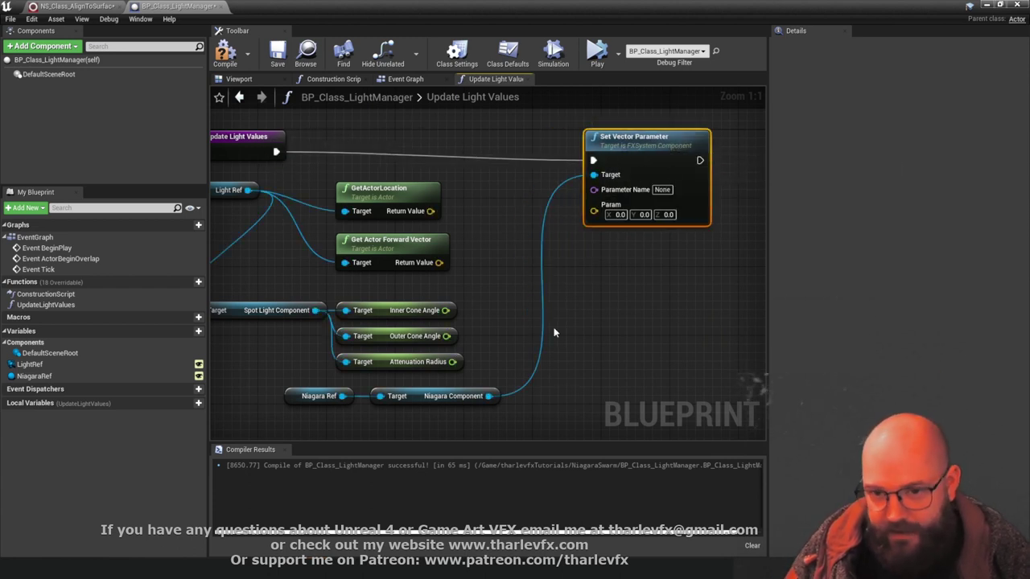
pyautogui.click(640, 269)
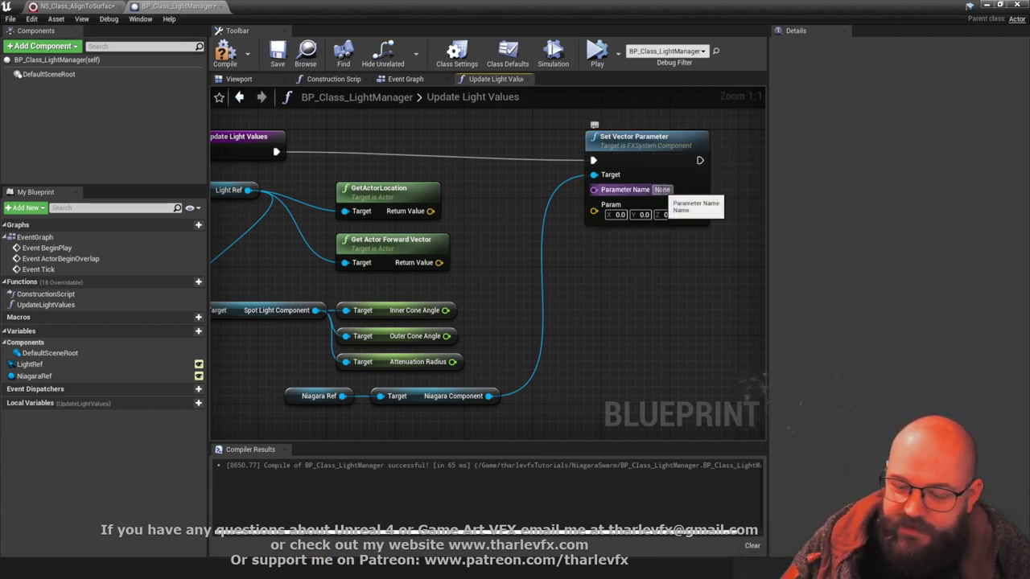
# Copy the LightPosition user parameter's reference from NS_Class_AlignToSurface and set Set Vector Parameter's Parameter Name to User.LightPosition
pyautogui.click(95, 8)
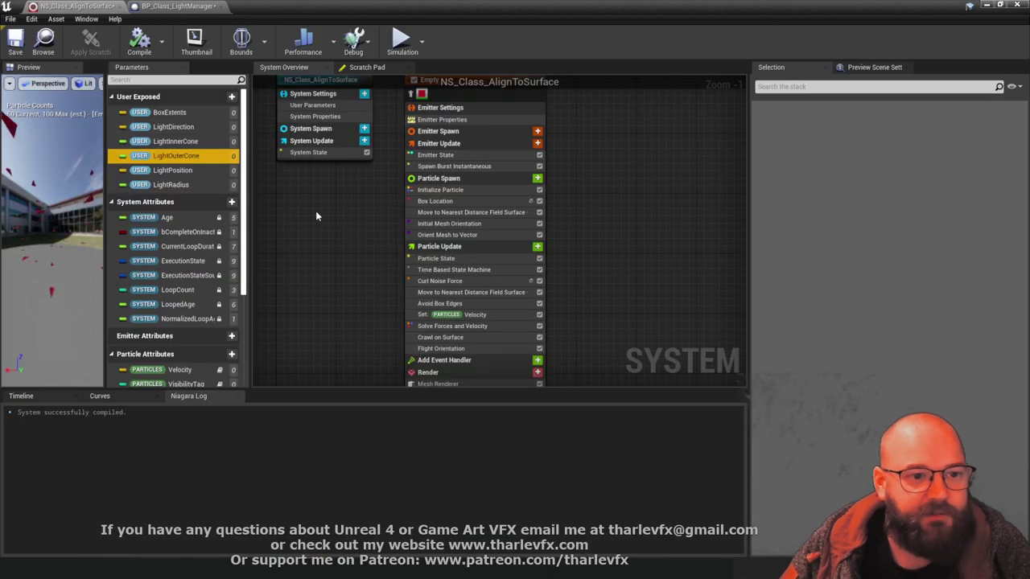
pyautogui.click(183, 170)
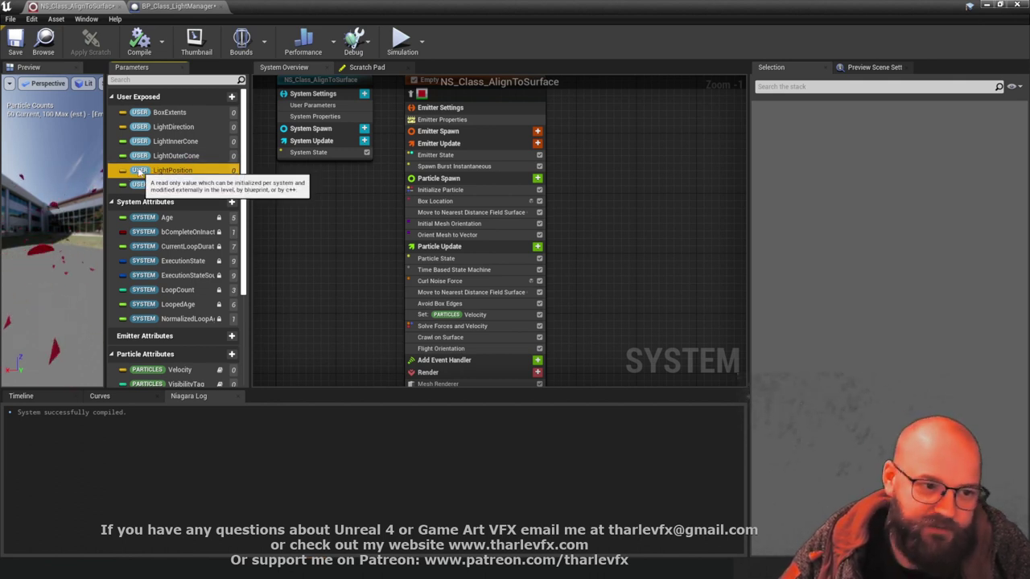
pyautogui.rightClick(172, 172)
pyautogui.click(212, 184)
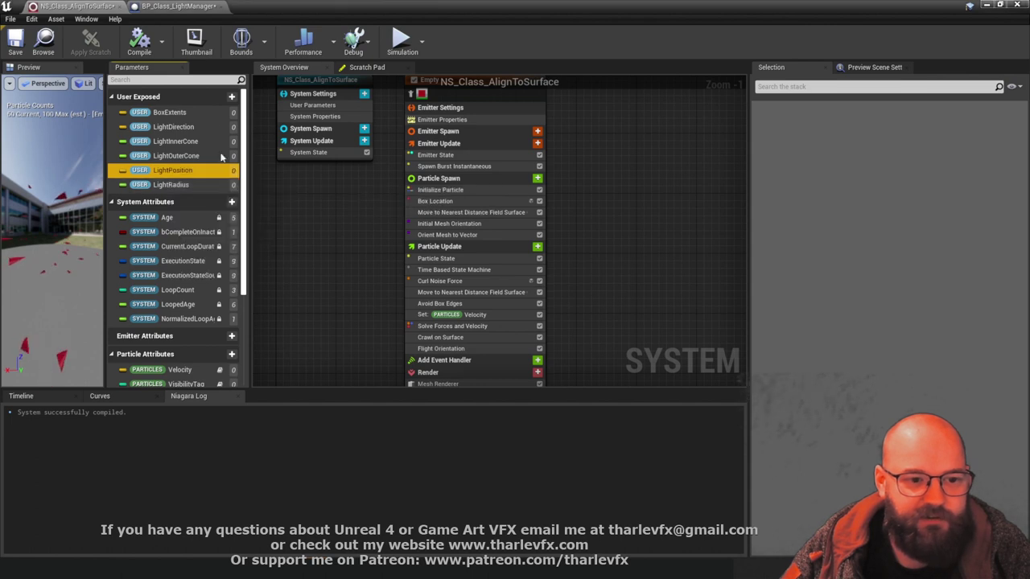
pyautogui.click(177, 6)
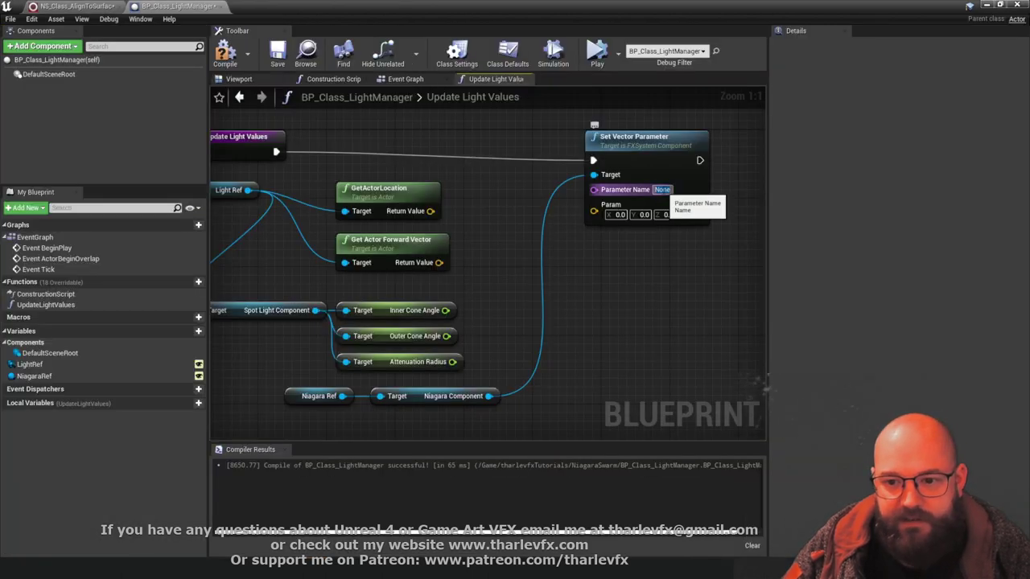
pyautogui.click(661, 189)
pyautogui.click(697, 239)
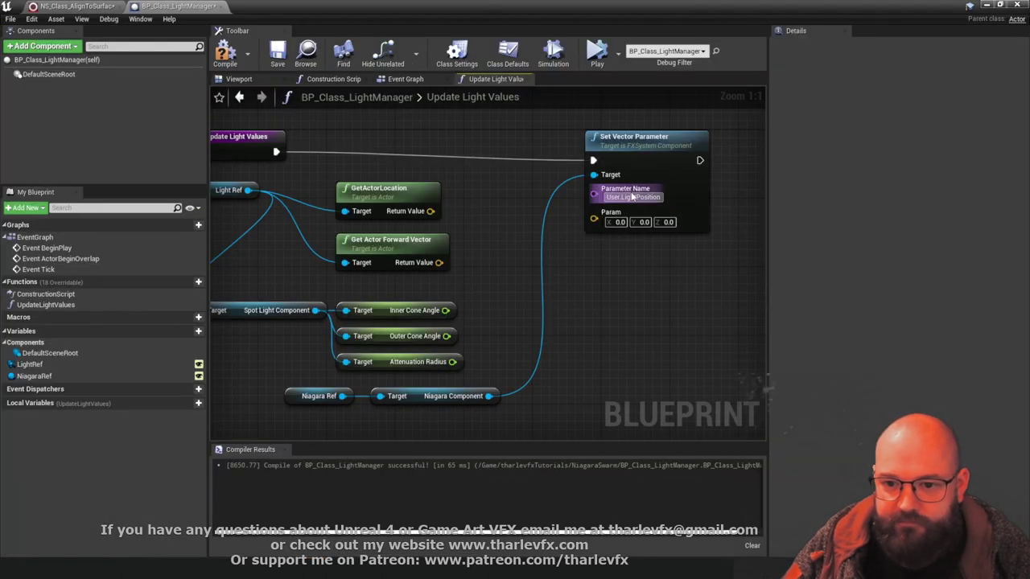
pyautogui.click(639, 248)
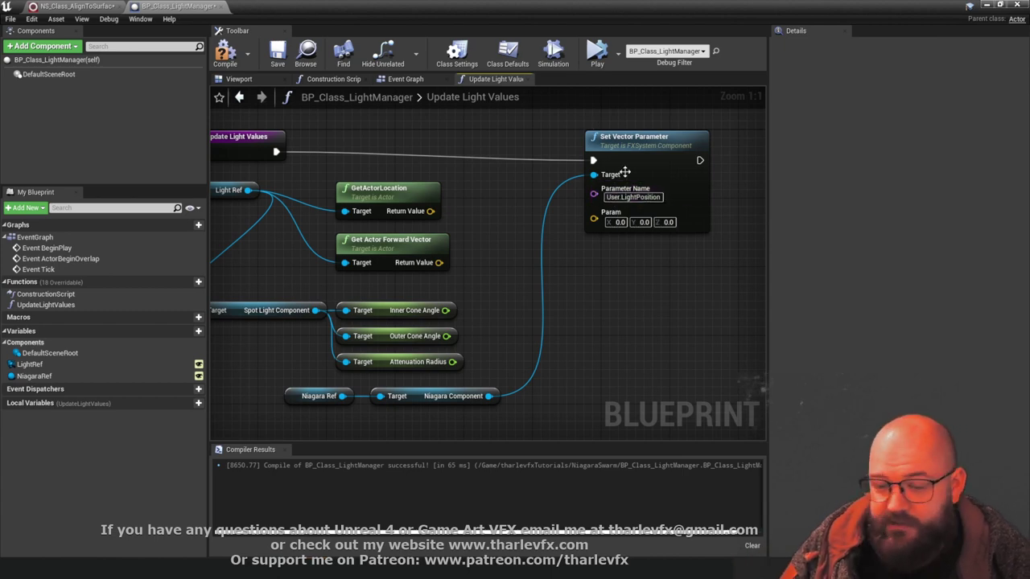
# Copy the reference of the LightDirection user parameter in NS_Class_AlignToSurface
pyautogui.click(80, 6)
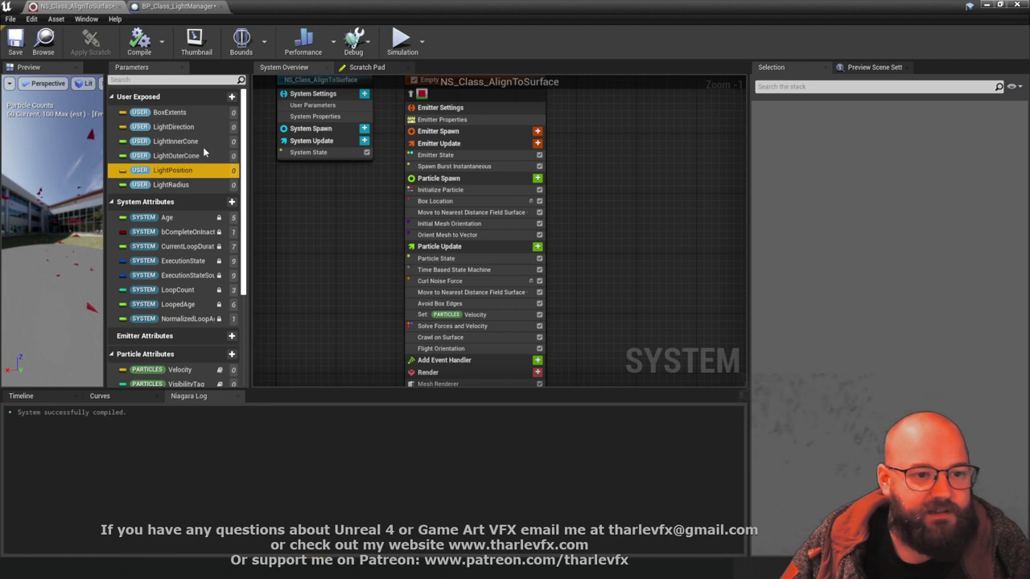
pyautogui.click(167, 127)
pyautogui.rightClick(167, 127)
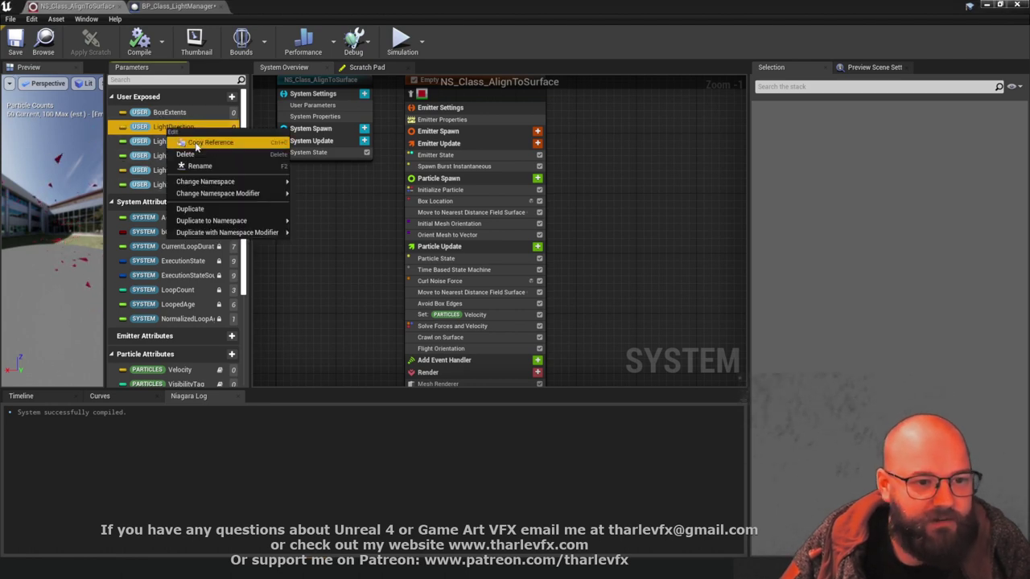
pyautogui.click(198, 144)
# Duplicate the Set Vector Parameter node in BP_Class_LightManager, place the copy beneath the original and connect their execution pins
pyautogui.click(177, 8)
pyautogui.click(667, 153)
pyautogui.hotkey('ctrl', 'w')
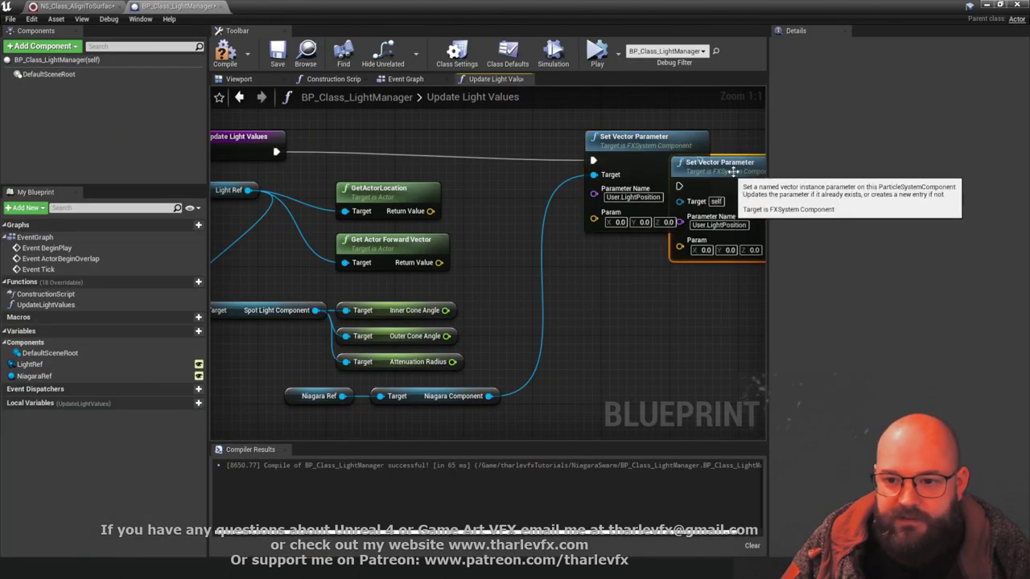
pyautogui.moveTo(734, 170); pyautogui.dragTo(649, 252)
pyautogui.moveTo(593, 271); pyautogui.dragTo(700, 161)
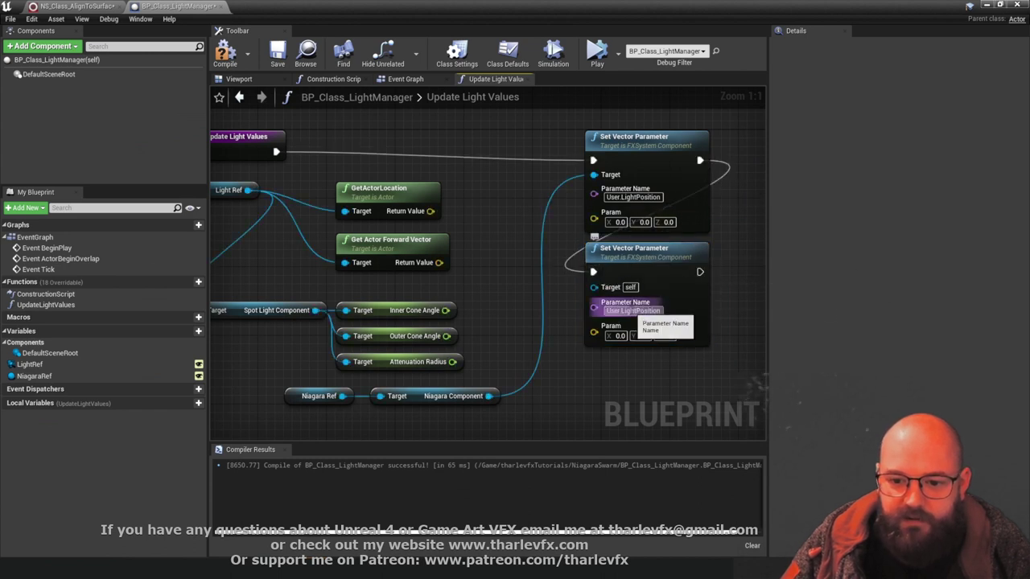
# Set the duplicated Set Vector Parameter node's Parameter Name to User.LightDirection
pyautogui.click(633, 311)
pyautogui.rightClick(635, 311)
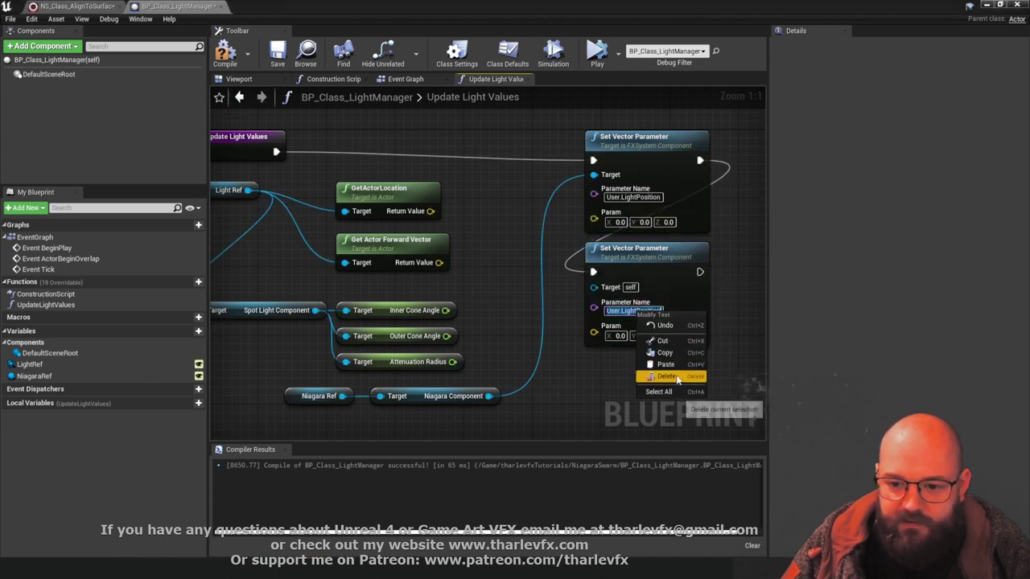
pyautogui.click(669, 366)
pyautogui.hotkey('ctrl', 'z')
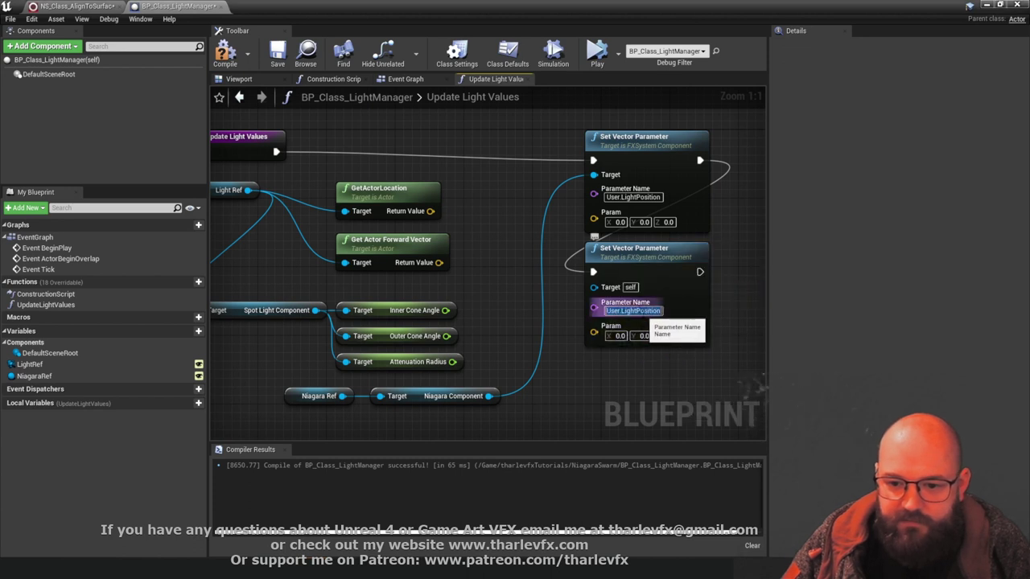
pyautogui.write('User.LightDirec')
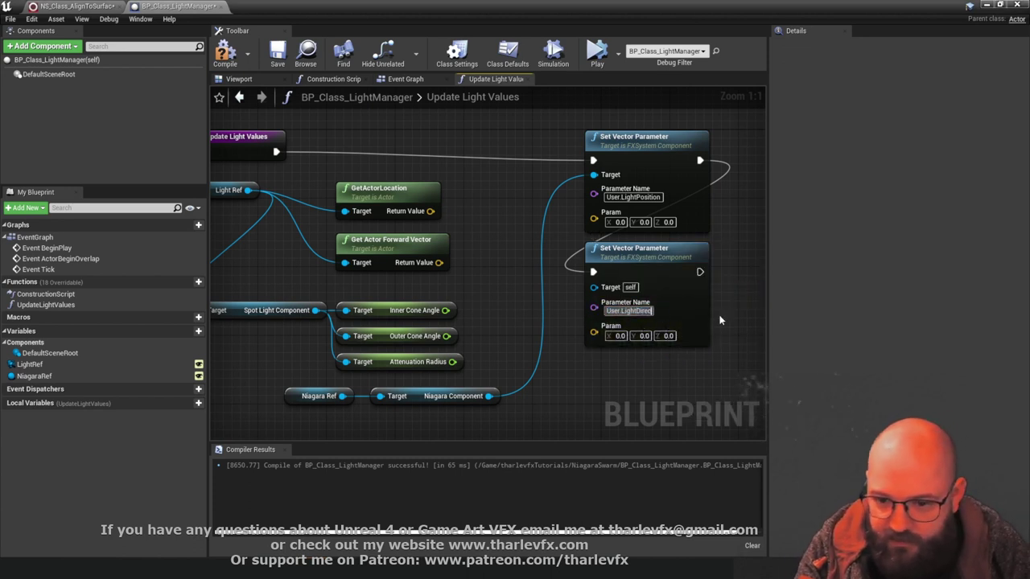
# Wire the actor location and forward vector into the matching vector Params, connect Niagara Component to the LightDirection node's Target and tidy that node's position
pyautogui.moveTo(500, 226); pyautogui.dragTo(478, 176, button='right')
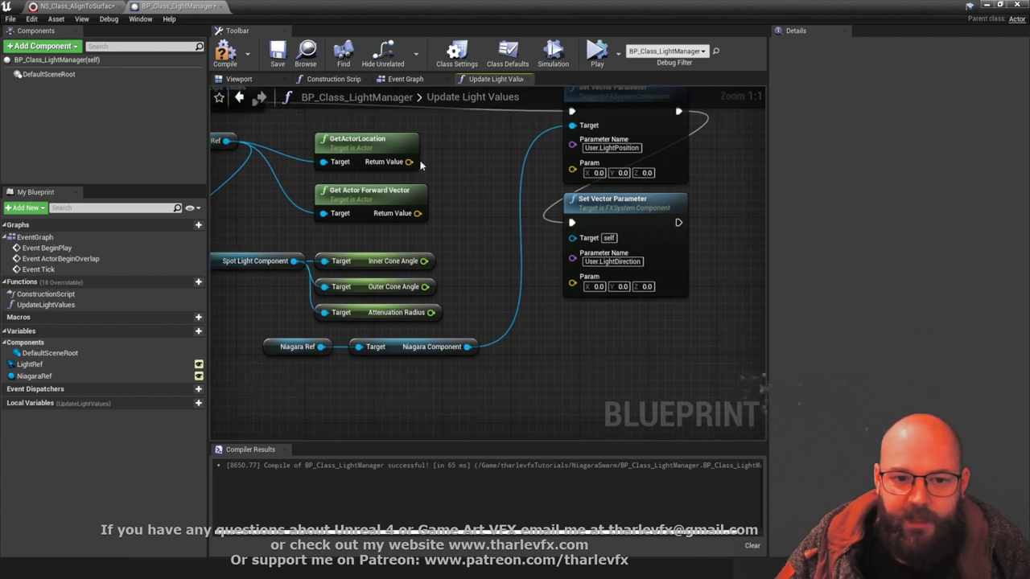
pyautogui.moveTo(409, 161); pyautogui.dragTo(572, 163)
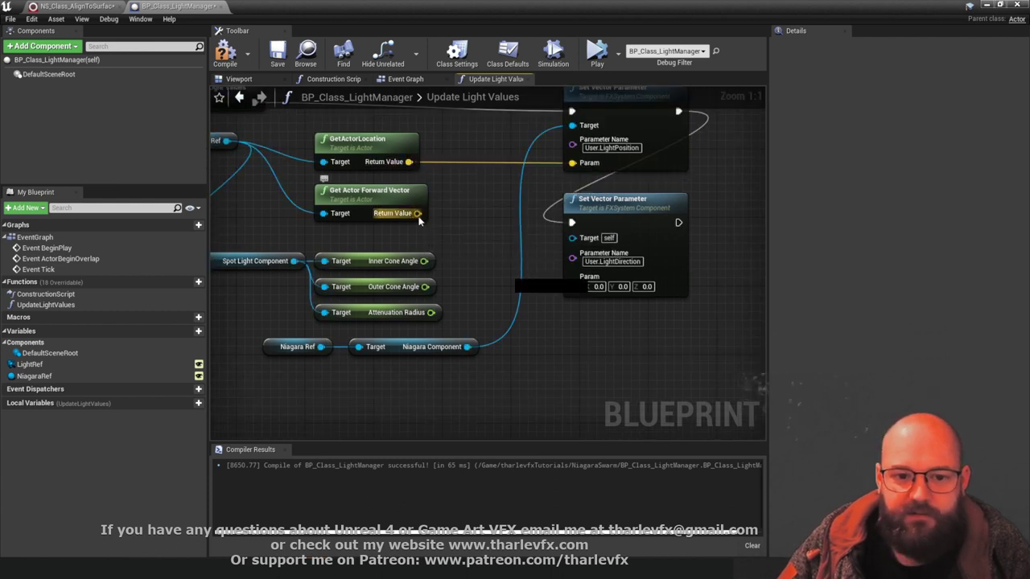
pyautogui.moveTo(417, 213); pyautogui.dragTo(590, 289)
pyautogui.moveTo(518, 208); pyautogui.dragTo(516, 246, button='right')
pyautogui.moveTo(572, 276); pyautogui.dragTo(466, 386)
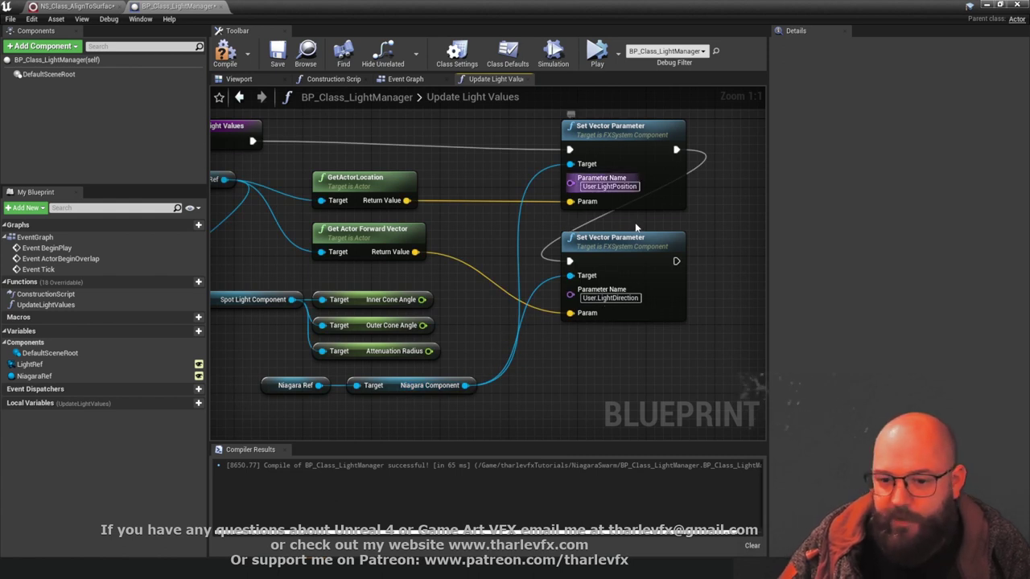
pyautogui.moveTo(618, 248); pyautogui.dragTo(626, 239)
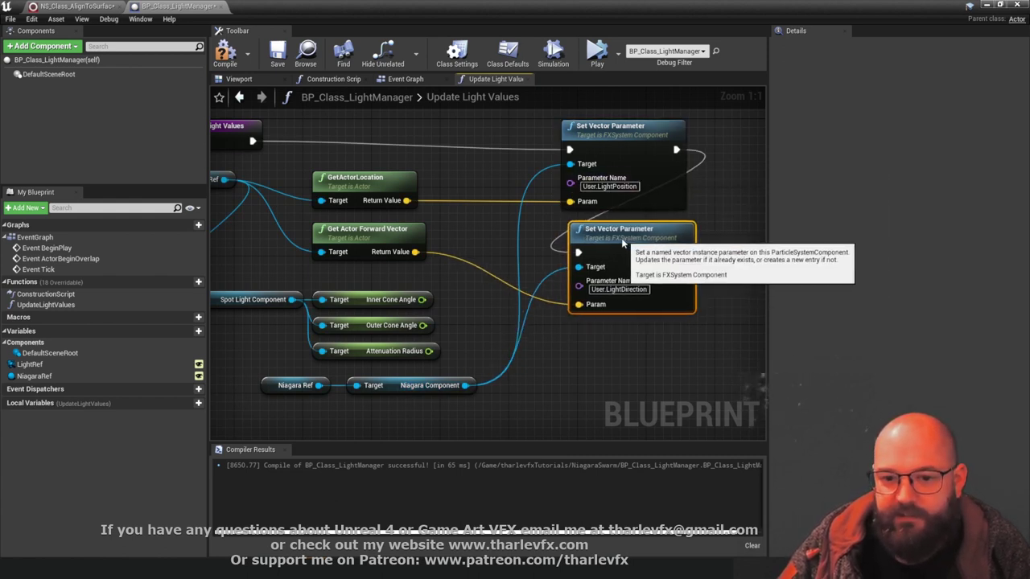
pyautogui.click(492, 165)
# Add a Set Float Parameter node from Niagara Component and place it directly beneath the LightDirection node
pyautogui.moveTo(531, 326); pyautogui.dragTo(513, 312, button='right')
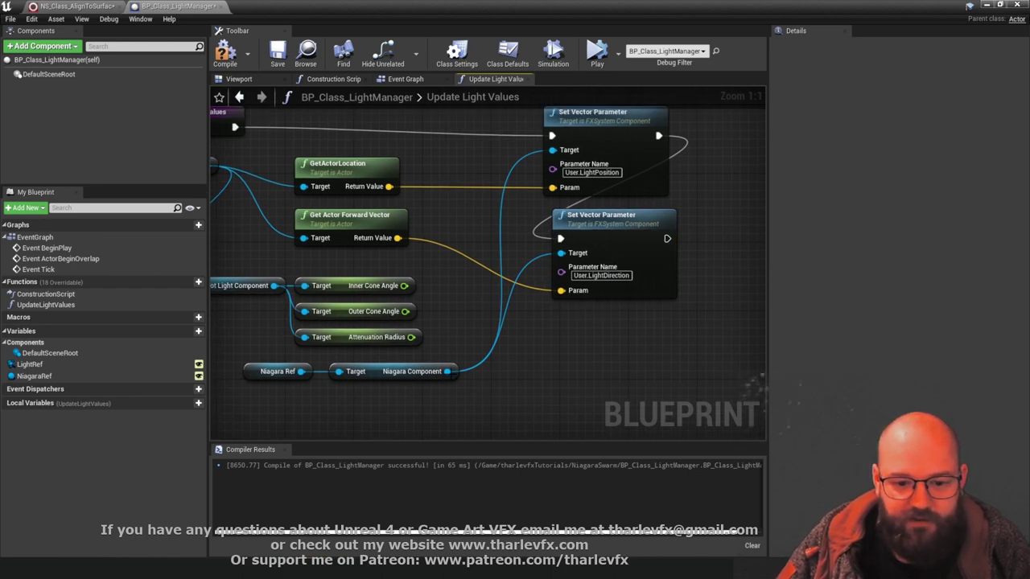
pyautogui.moveTo(447, 371); pyautogui.dragTo(570, 373)
pyautogui.write('set float')
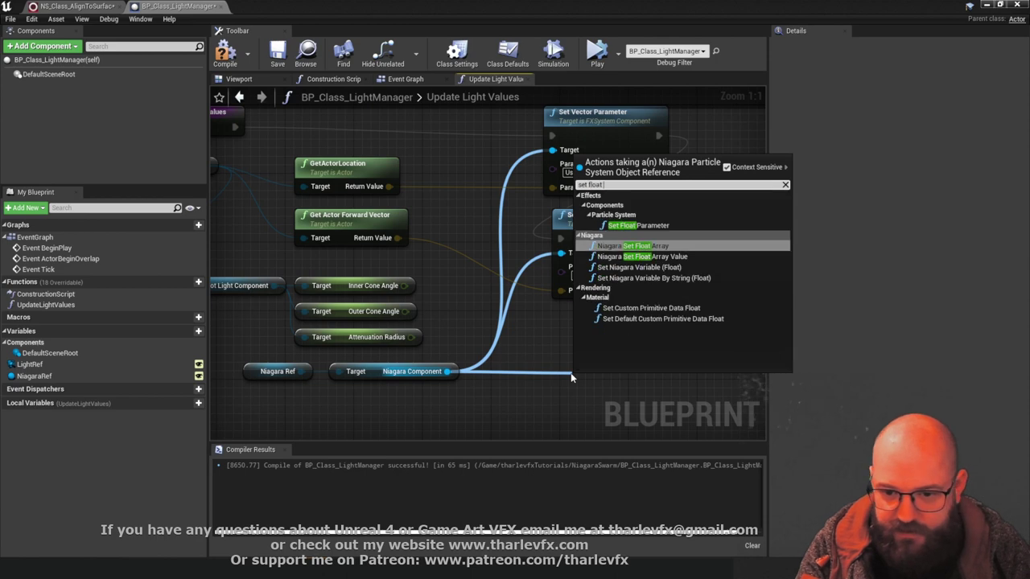
pyautogui.click(638, 225)
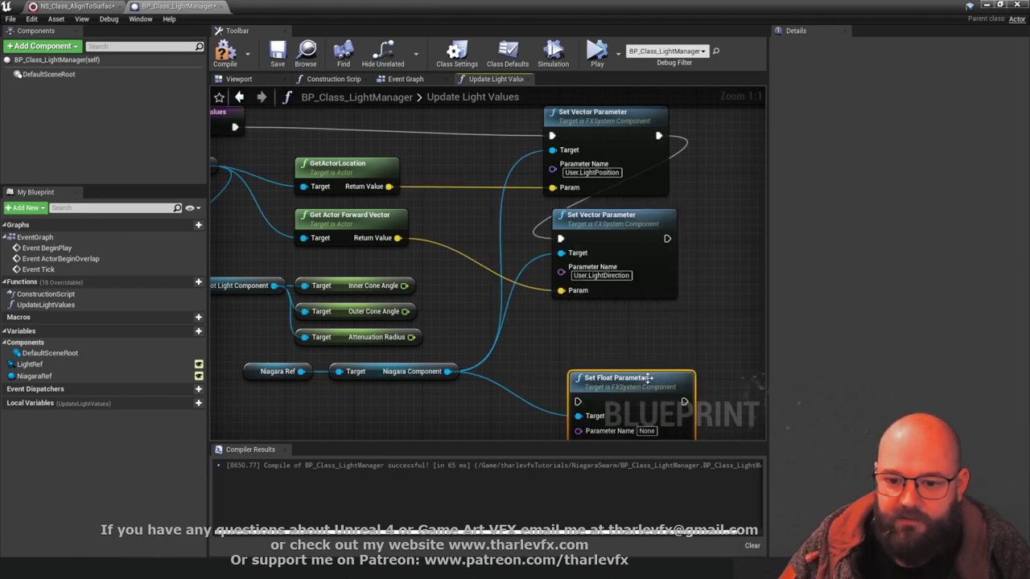
pyautogui.moveTo(648, 378); pyautogui.dragTo(641, 319)
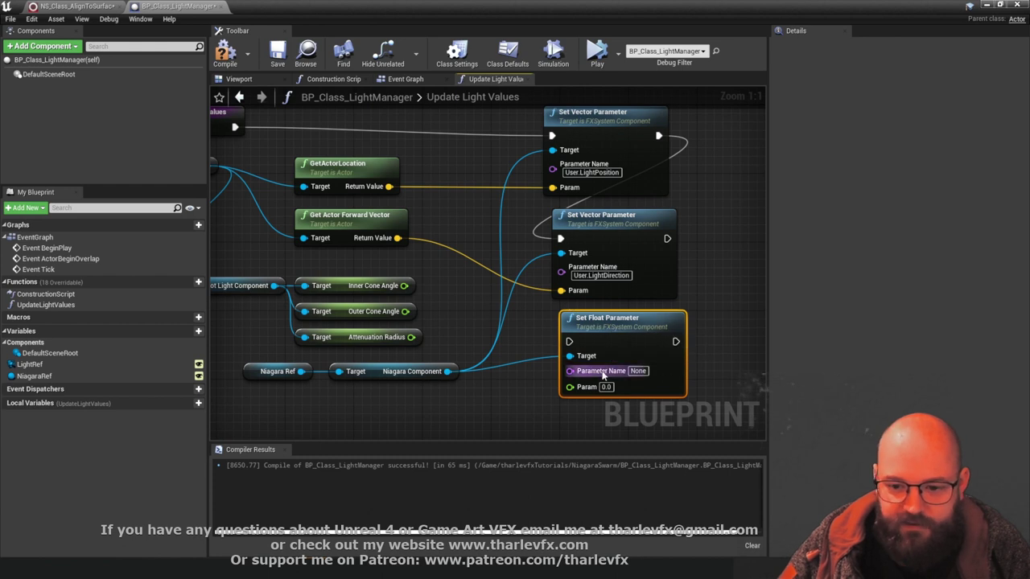
# Feed Inner Cone Angle into Set Float Parameter, name its parameter User.LightInnerCone and chain its execution after the LightDirection node
pyautogui.moveTo(570, 387); pyautogui.dragTo(396, 287)
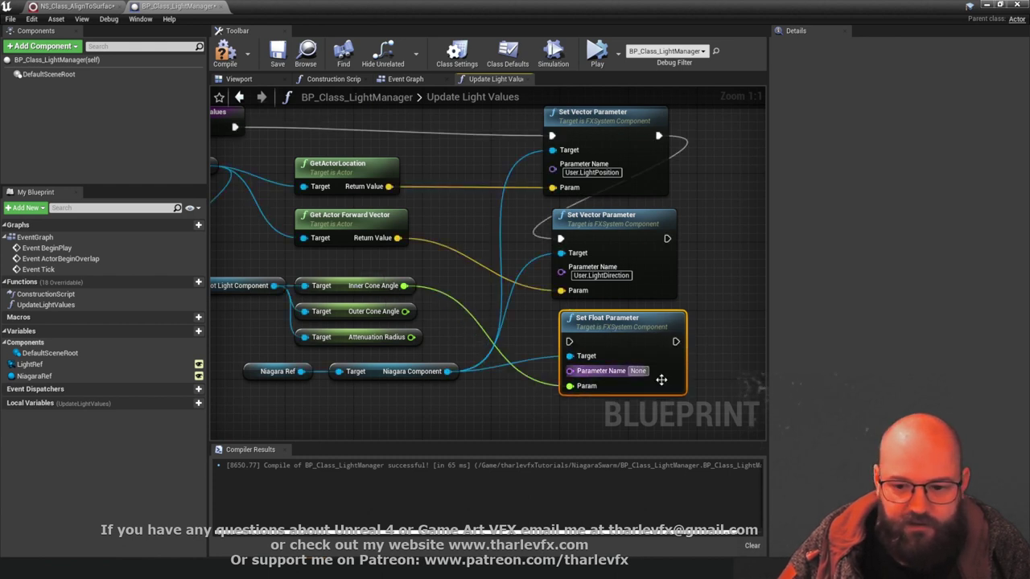
pyautogui.click(643, 372)
pyautogui.write('User.Light')
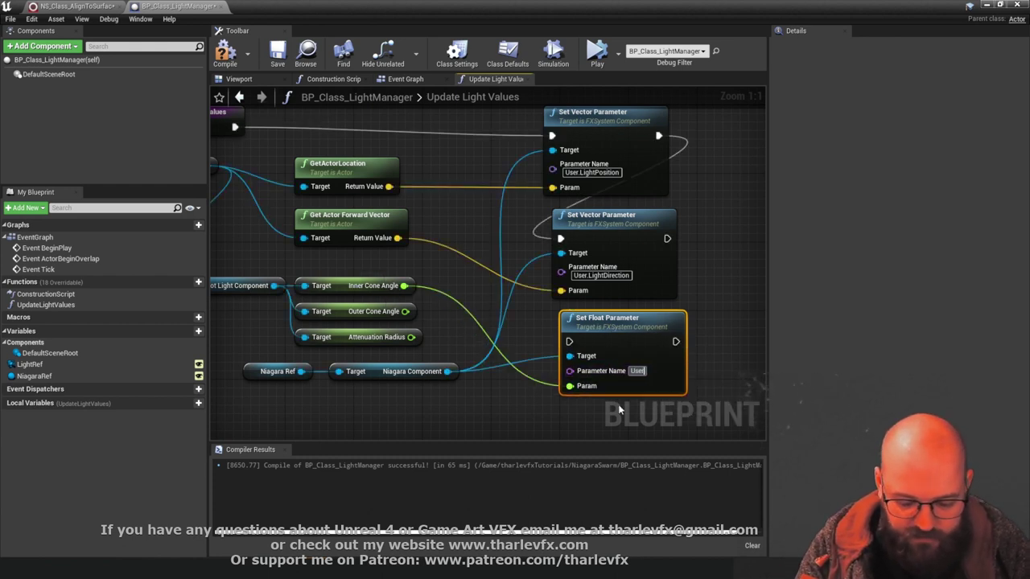
pyautogui.press('Return')
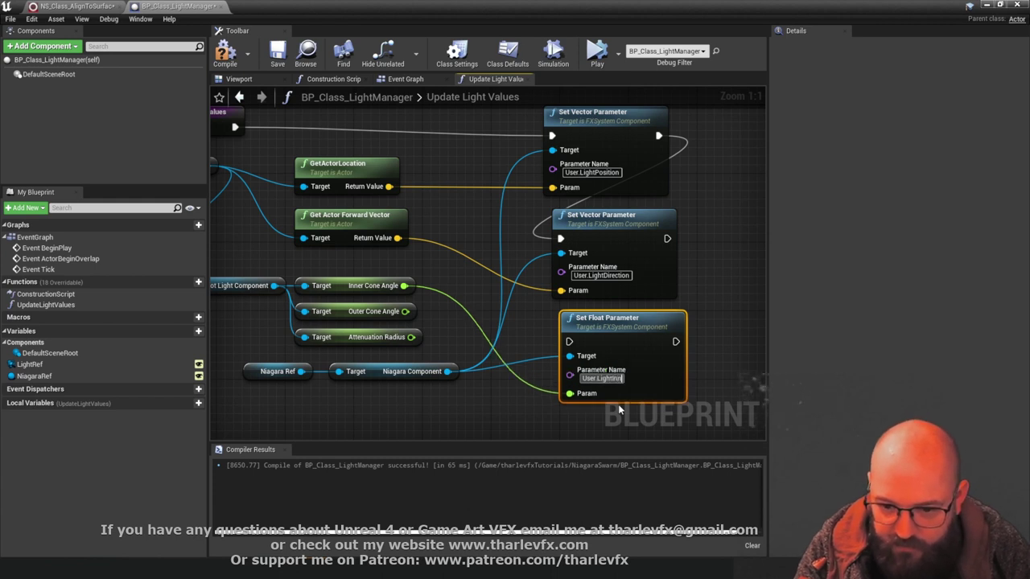
pyautogui.write('InnerCone')
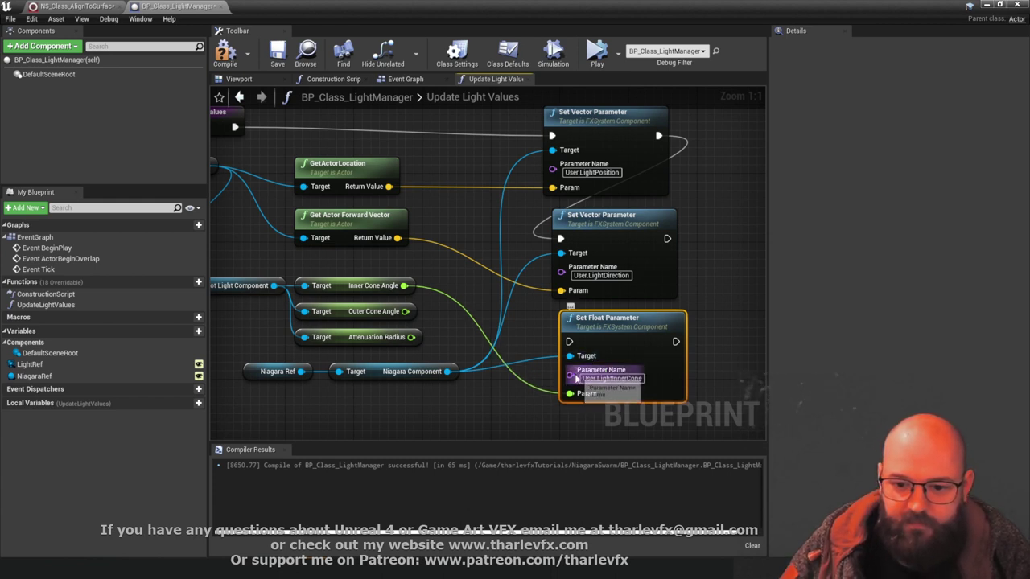
pyautogui.moveTo(569, 341); pyautogui.dragTo(666, 240)
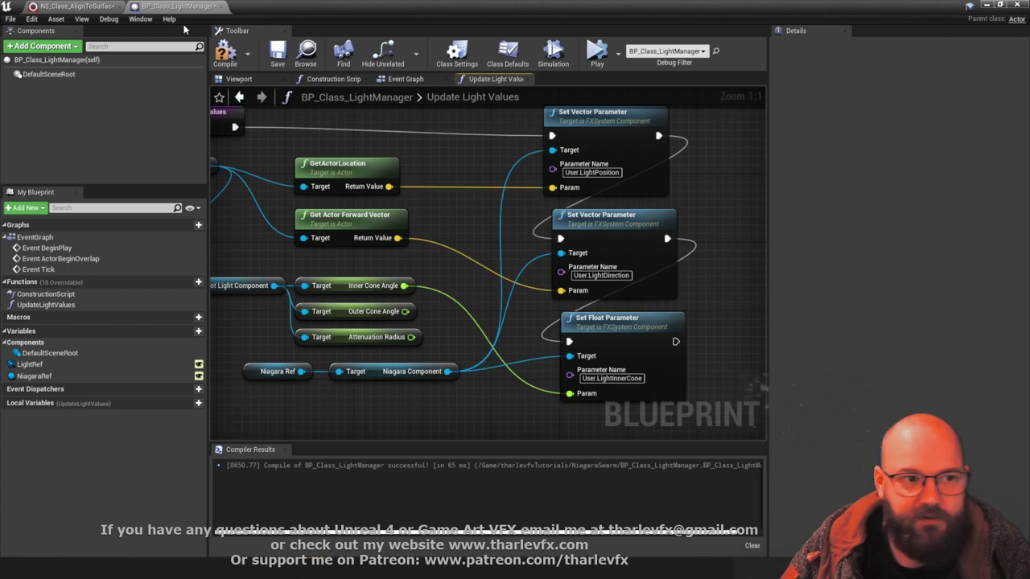
# Copy the LightInnerCone user parameter's reference from NS_Class_AlignToSurface and replace the Set Float Parameter node's Parameter Name with it
pyautogui.click(76, 6)
pyautogui.click(178, 141)
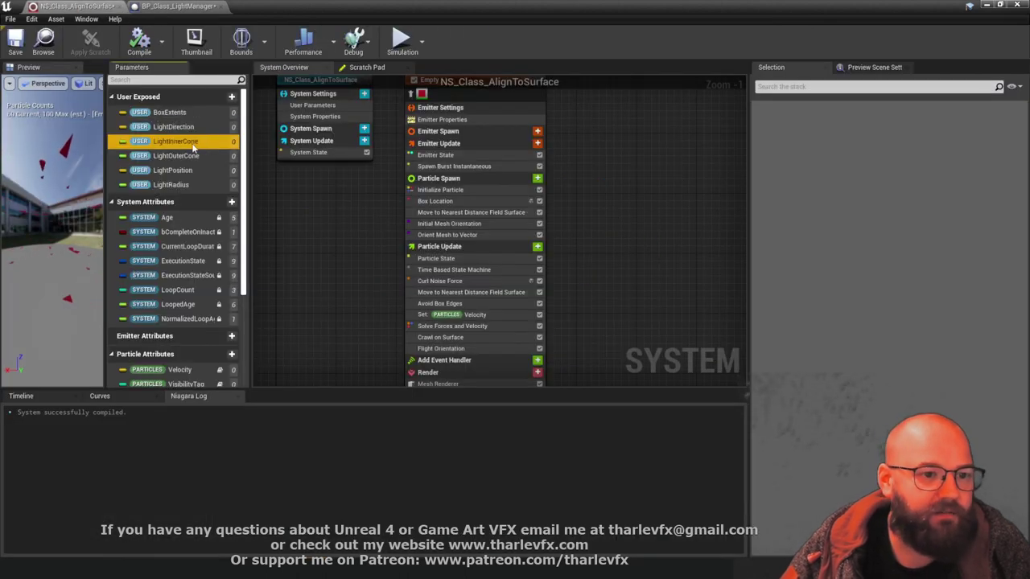
pyautogui.rightClick(187, 145)
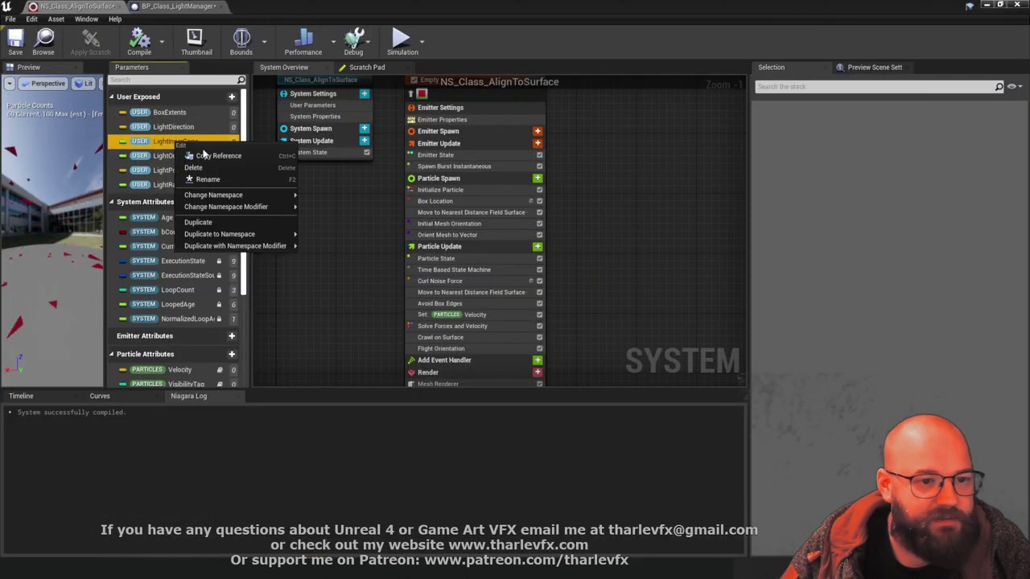
pyautogui.click(217, 156)
pyautogui.click(177, 6)
pyautogui.click(611, 378)
pyautogui.write('User.LightInnerCone')
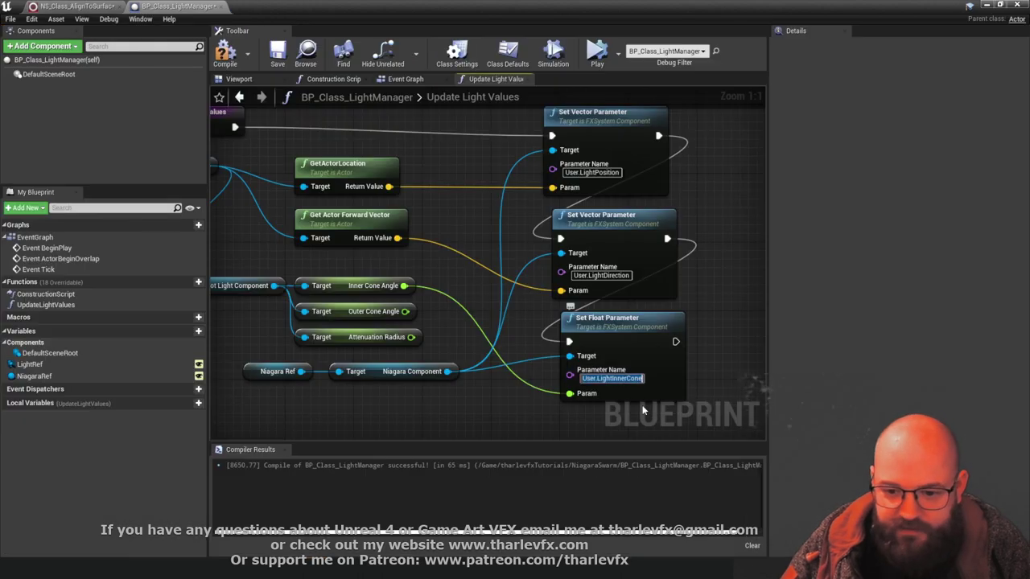
# Duplicate the LightInnerCone Set Float Parameter node beneath itself and connect the copy's execution input and its Target to Niagara Component
pyautogui.moveTo(549, 418); pyautogui.dragTo(521, 350, button='right')
pyautogui.click(608, 269)
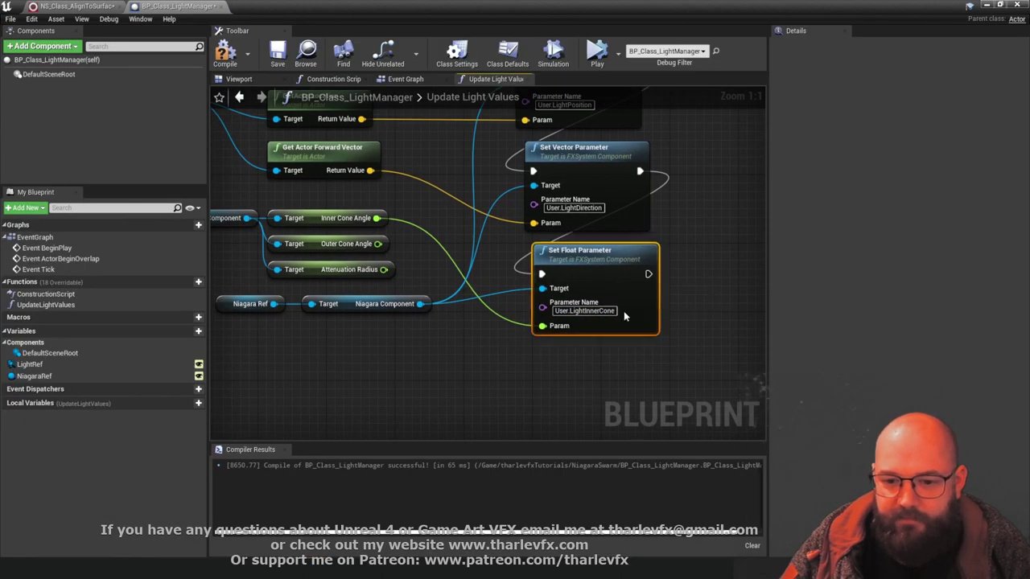
pyautogui.hotkey('ctrl', 'w')
pyautogui.moveTo(691, 306); pyautogui.dragTo(607, 358)
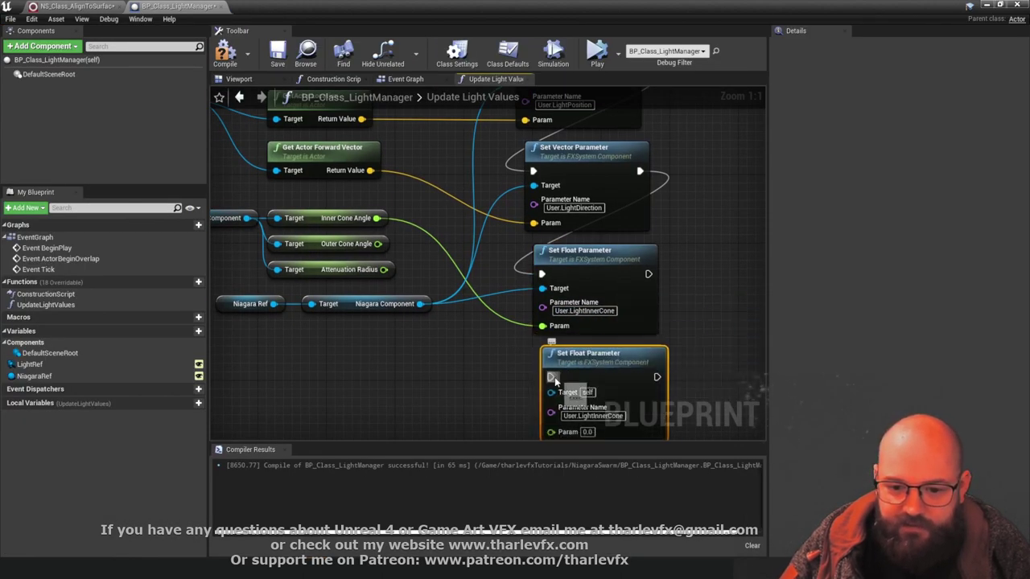
pyautogui.moveTo(553, 378); pyautogui.dragTo(649, 274)
pyautogui.click(693, 329)
pyautogui.moveTo(693, 329); pyautogui.dragTo(693, 291, button='right')
pyautogui.moveTo(551, 354); pyautogui.dragTo(418, 267)
# Set the duplicated float node's Parameter Name to User.LightOuterCone and connect Outer Cone Angle to its Param
pyautogui.click(593, 377)
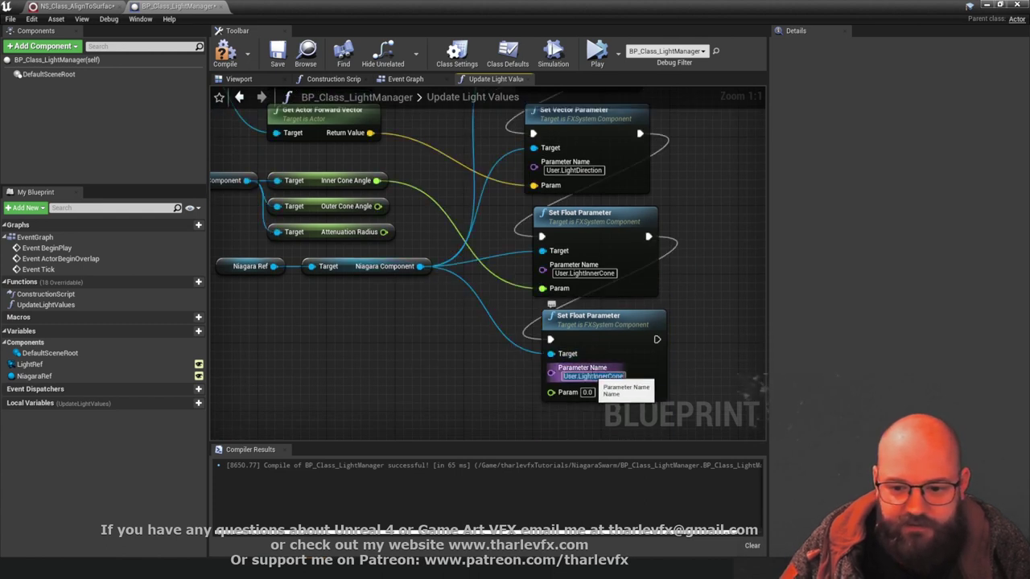
pyautogui.moveTo(592, 376); pyautogui.dragTo(608, 377)
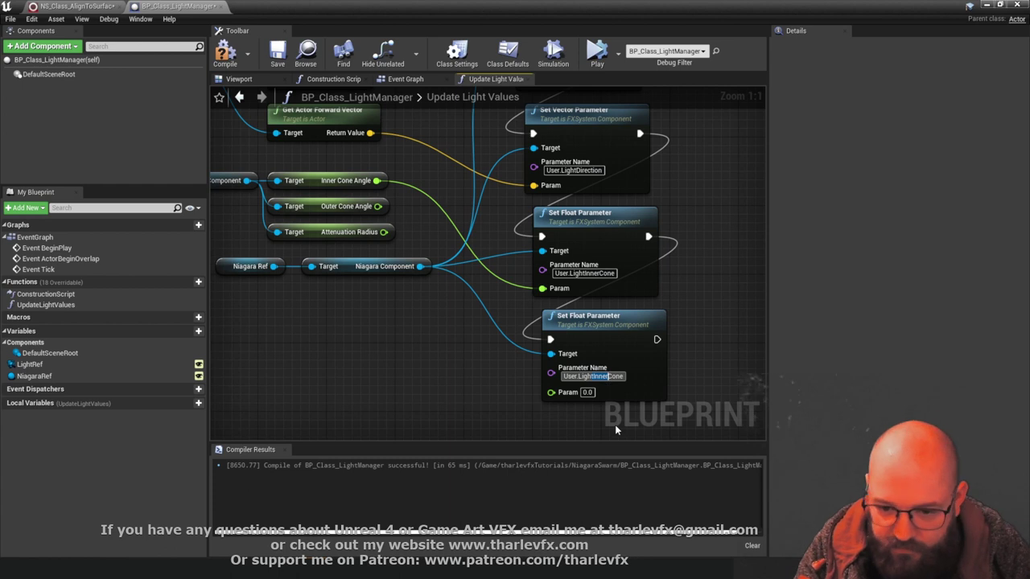
pyautogui.write('Outer')
pyautogui.press('Return')
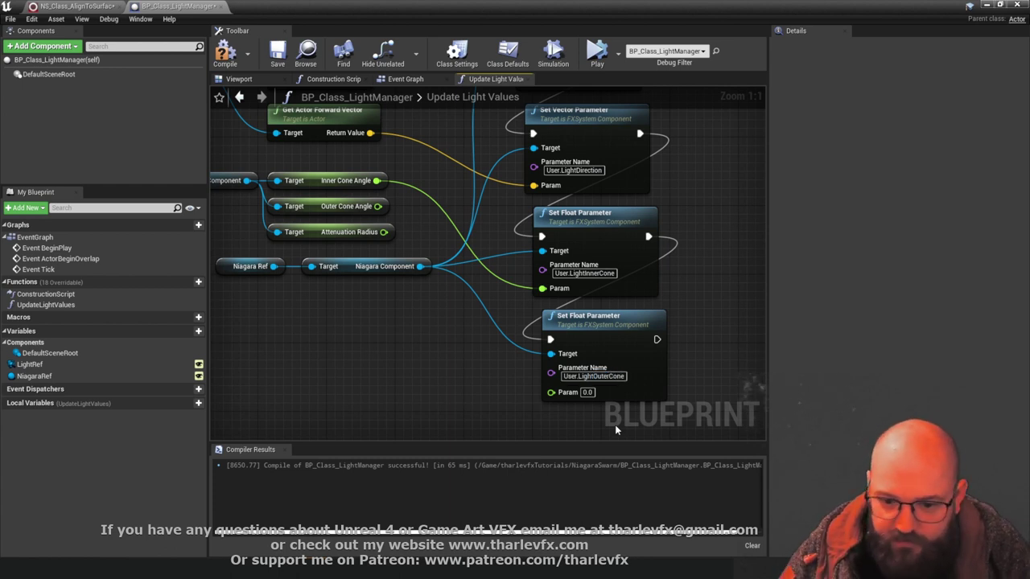
pyautogui.moveTo(550, 392); pyautogui.dragTo(378, 206)
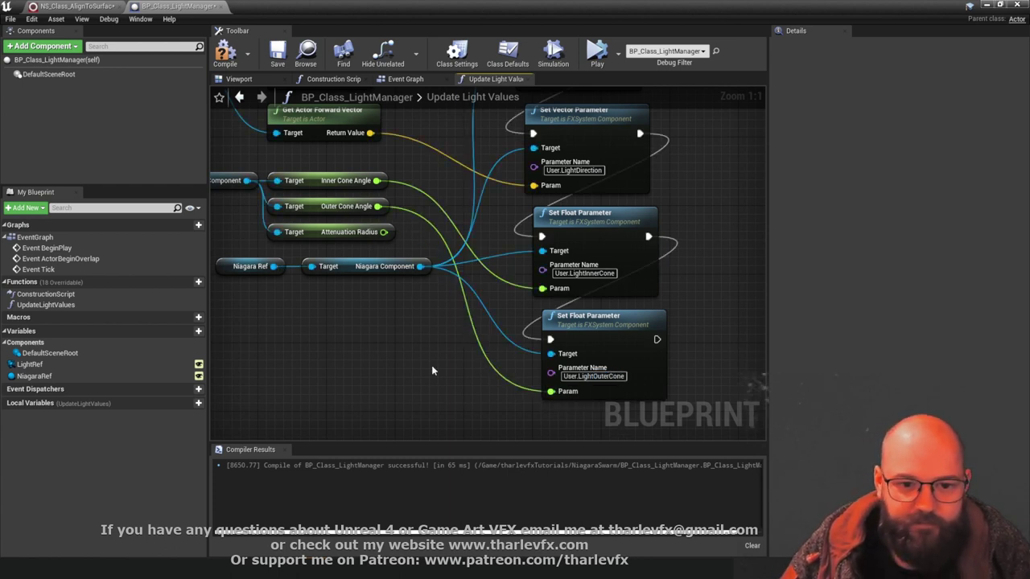
# Duplicate the LightOuterCone Set Float Parameter node, place the copy beneath it and connect their execution pins
pyautogui.moveTo(432, 371); pyautogui.dragTo(392, 261, button='right')
pyautogui.click(570, 225)
pyautogui.hotkey('ctrl', 'w')
pyautogui.moveTo(642, 238); pyautogui.dragTo(581, 310)
pyautogui.moveTo(518, 332); pyautogui.dragTo(616, 231)
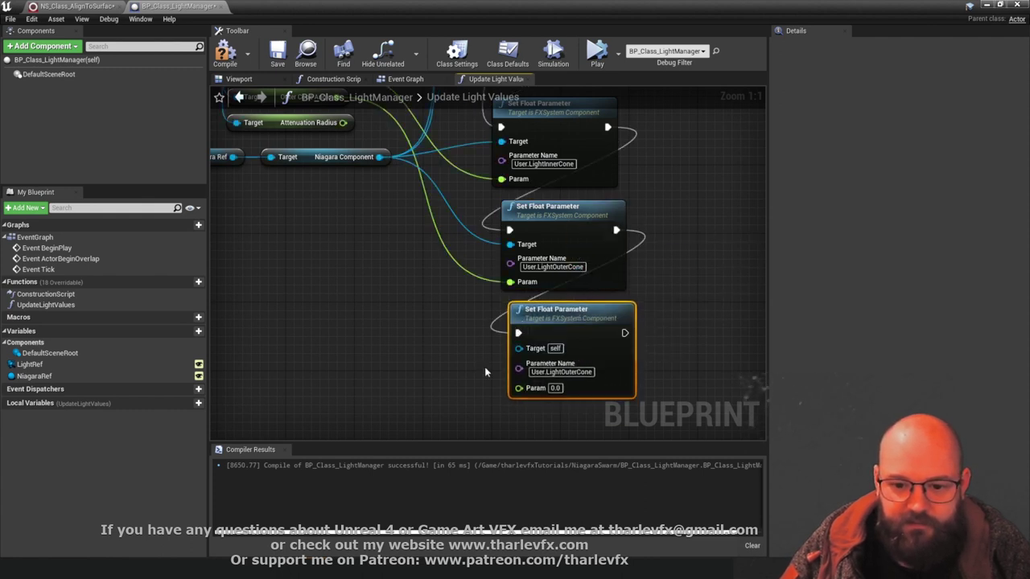
# Set the last float node's Parameter Name to User.LightRadius and connect Attenuation Radius to its Param
pyautogui.click(561, 371)
pyautogui.moveTo(561, 372); pyautogui.dragTo(711, 391)
pyautogui.write('Radius')
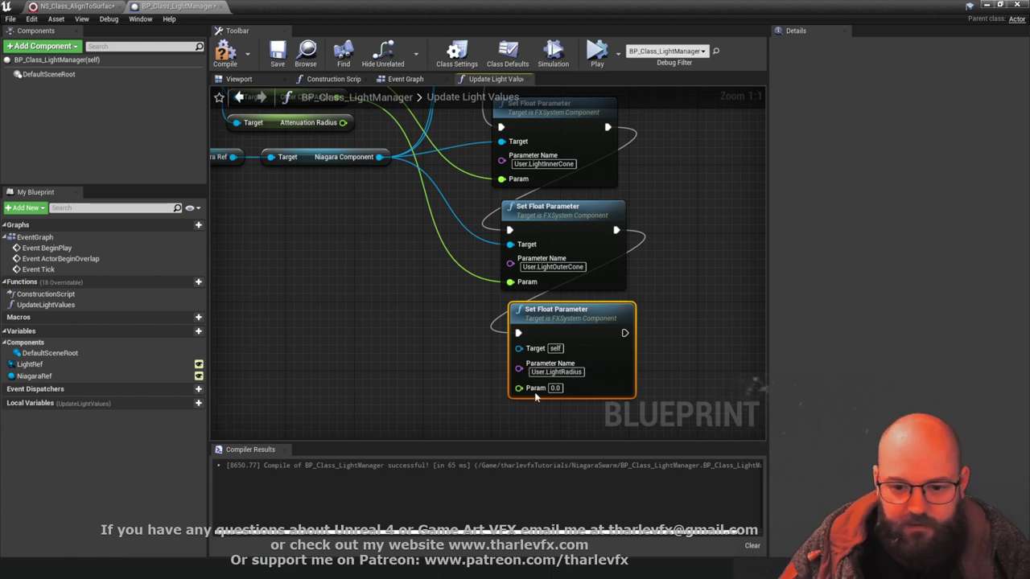
pyautogui.moveTo(519, 387); pyautogui.dragTo(342, 122)
# Compile the blueprint and connect Niagara Component to the LightRadius node's Target
pyautogui.click(224, 54)
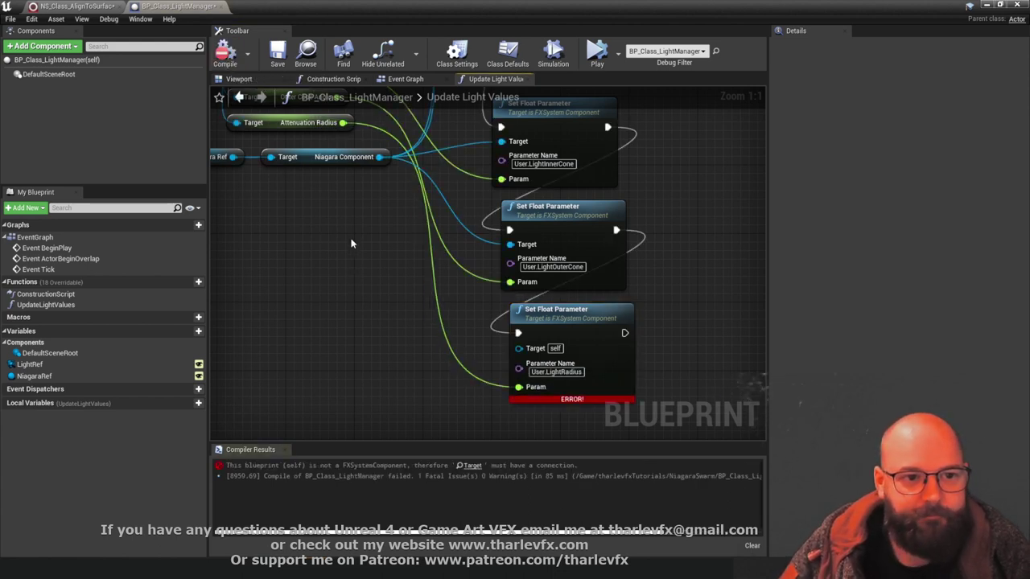
pyautogui.scroll(-1, 351, 244)
pyautogui.moveTo(351, 244); pyautogui.dragTo(441, 328, button='right')
pyautogui.moveTo(577, 415); pyautogui.dragTo(460, 248)
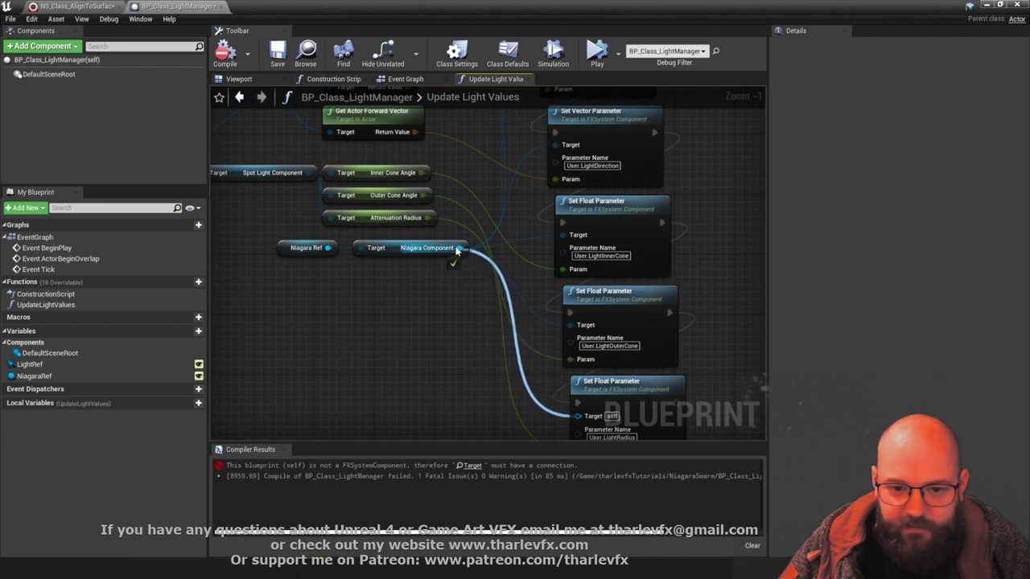
pyautogui.scroll(-3, 474, 353)
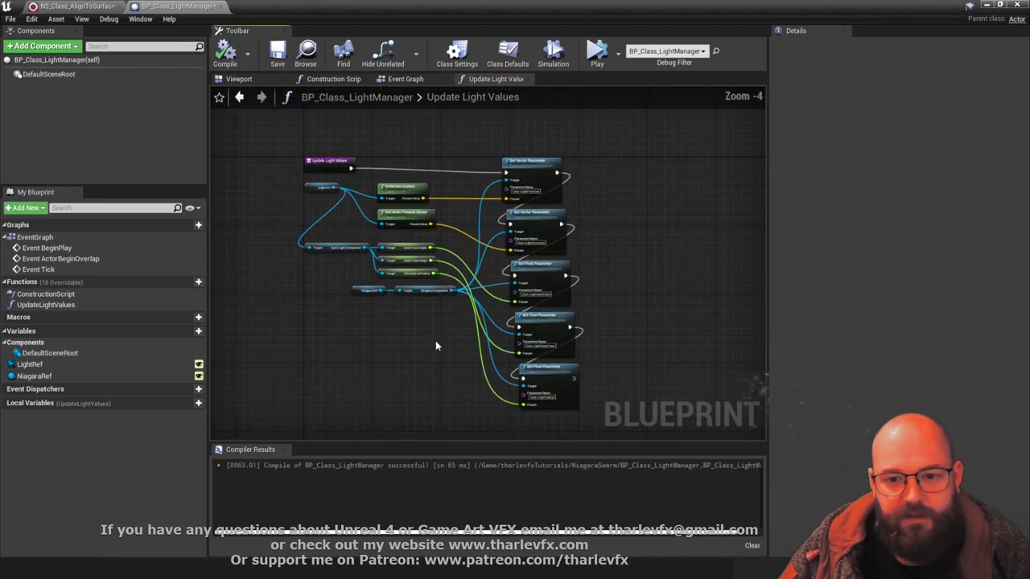
pyautogui.moveTo(416, 330); pyautogui.dragTo(445, 301, button='right')
pyautogui.scroll(2, 383, 187)
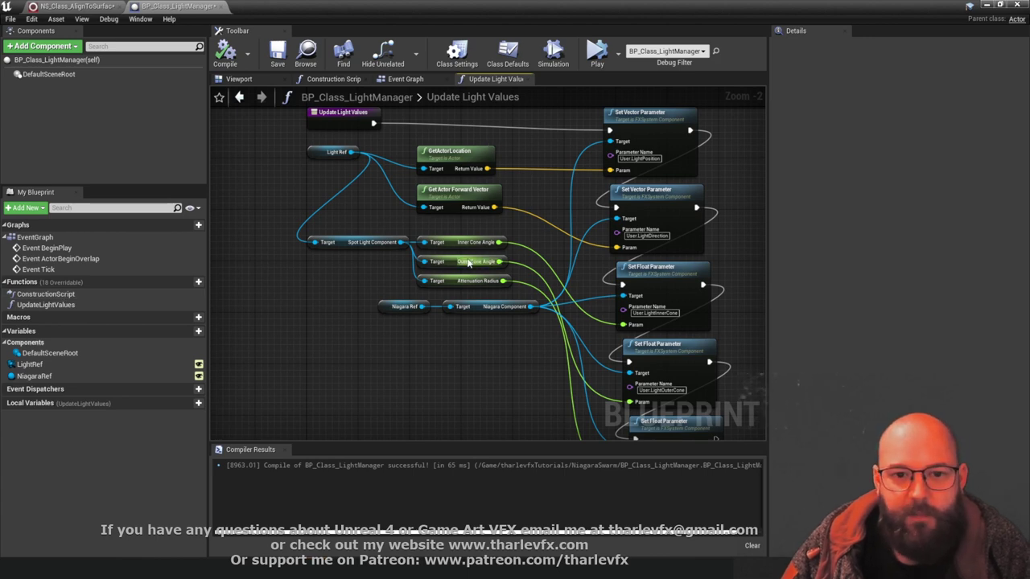
# Add a call to the UpdateLightValues function in the Construction Script and connect it to the script's execution pin
pyautogui.click(332, 79)
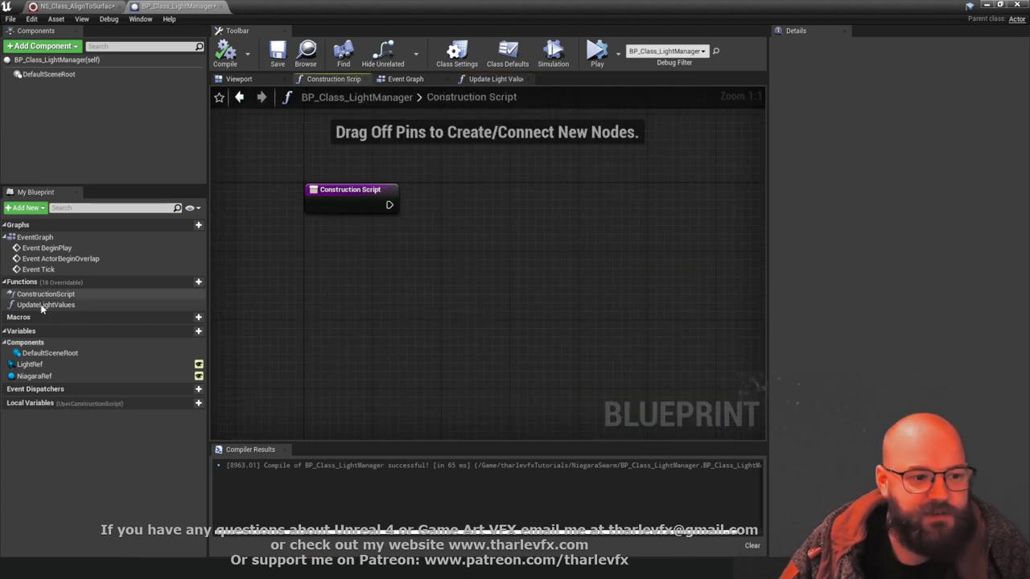
pyautogui.moveTo(46, 305); pyautogui.dragTo(390, 207)
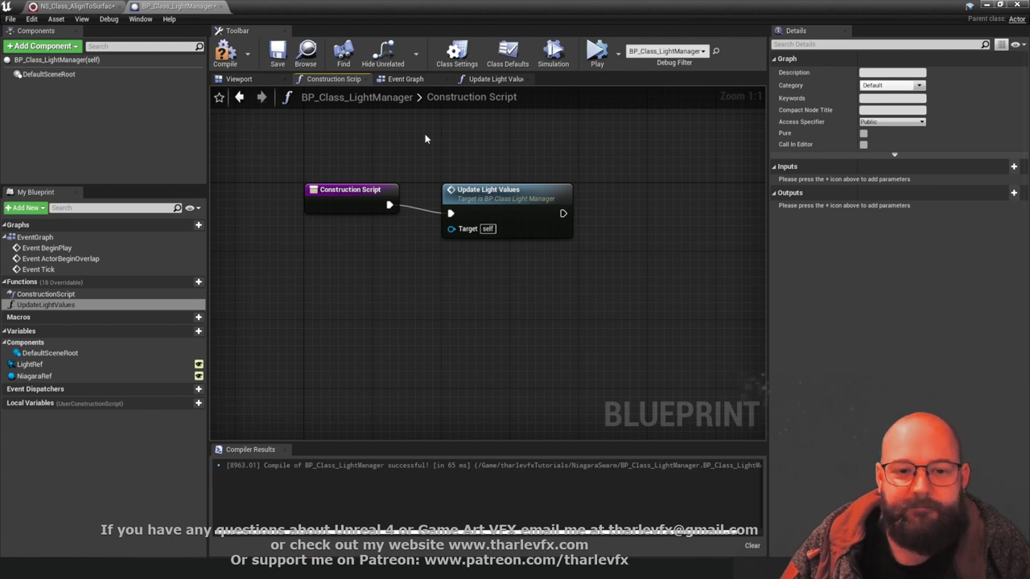
# Delete the unused BeginPlay and ActorBeginOverlap events from the Event Graph
pyautogui.click(402, 81)
pyautogui.moveTo(422, 252); pyautogui.dragTo(359, 255, button='right')
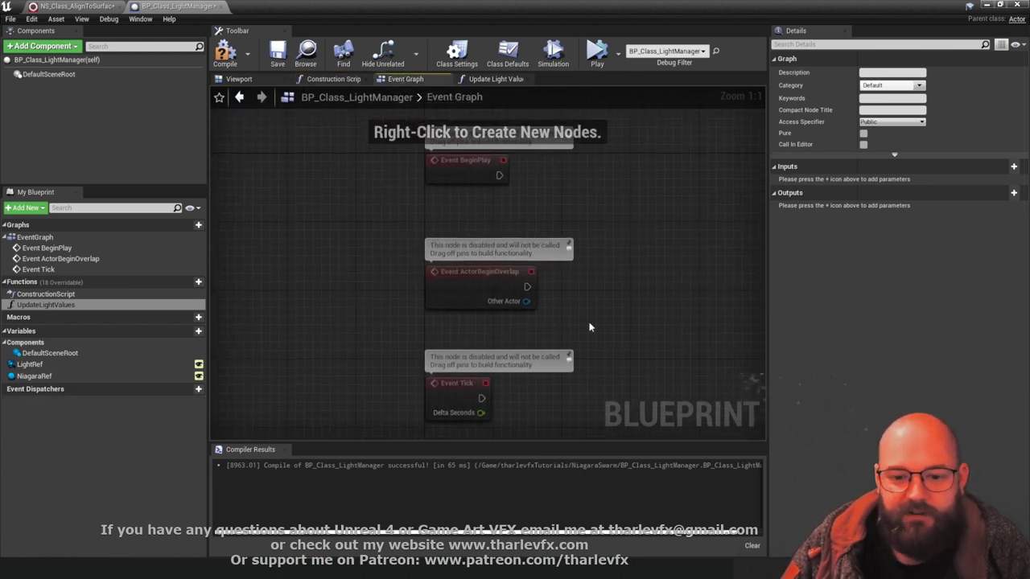
pyautogui.moveTo(622, 335); pyautogui.dragTo(377, 185)
pyautogui.press('Delete')
pyautogui.moveTo(434, 338); pyautogui.dragTo(350, 140, button='right')
pyautogui.moveTo(370, 207); pyautogui.dragTo(366, 199, button='right')
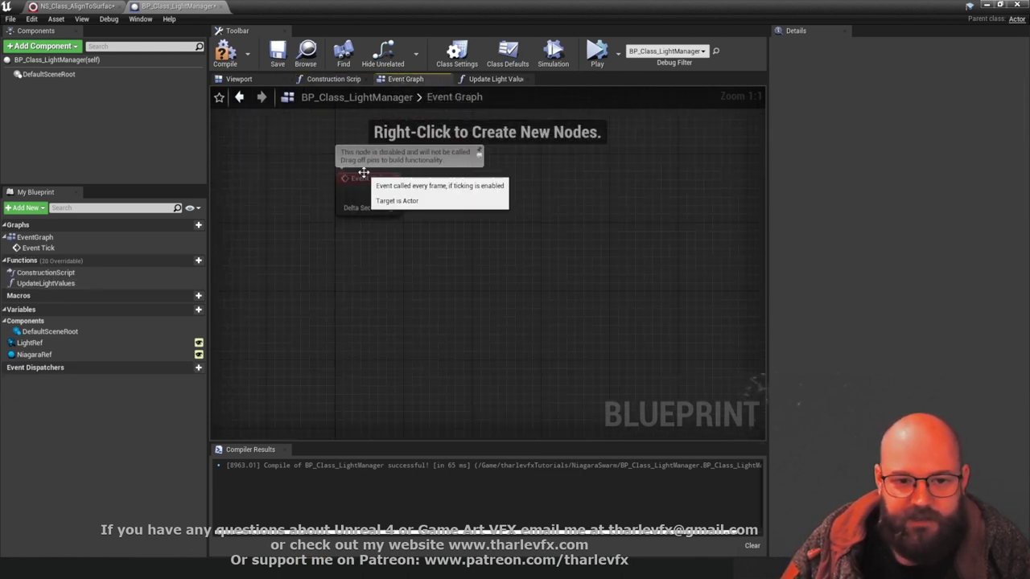
# Call UpdateLightValues from Event Tick and compile the light manager blueprint
pyautogui.moveTo(46, 283); pyautogui.dragTo(392, 193)
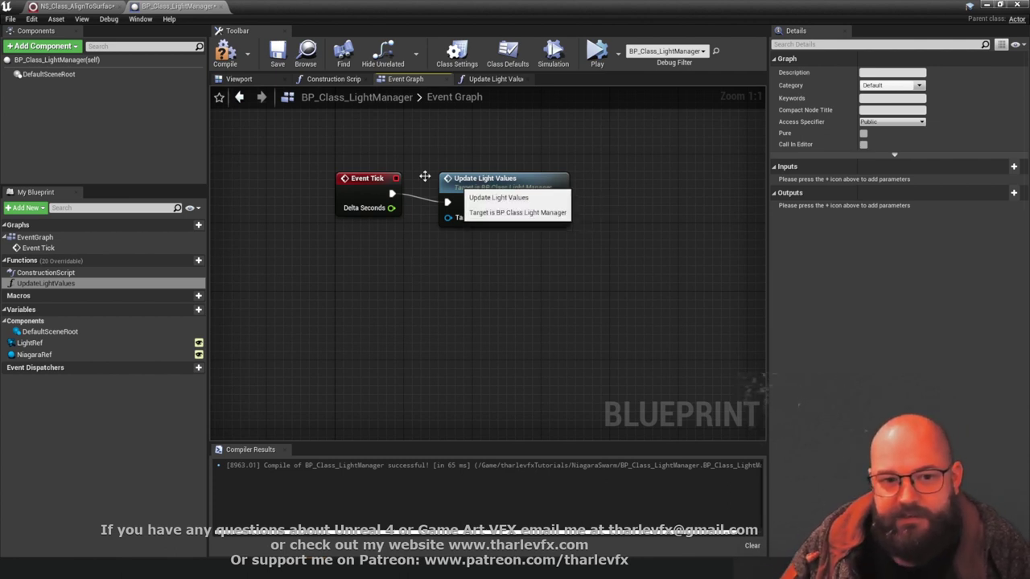
pyautogui.click(228, 58)
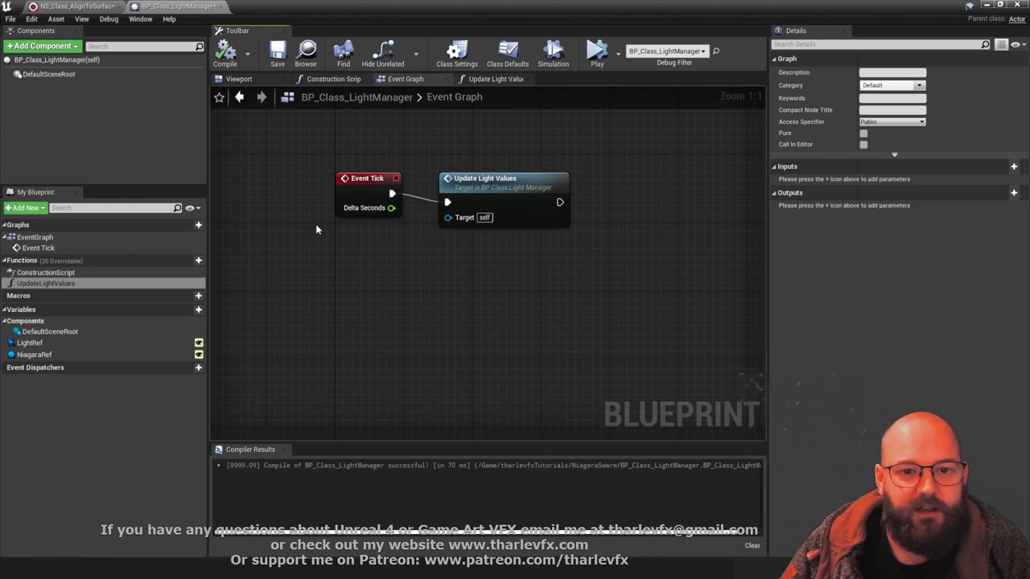
pyautogui.click(344, 82)
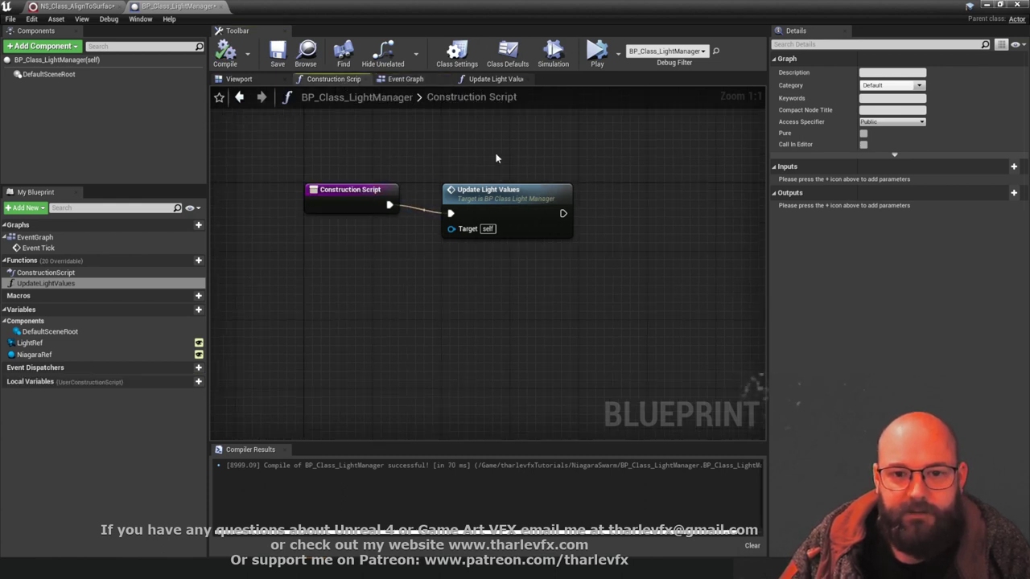
pyautogui.click(225, 54)
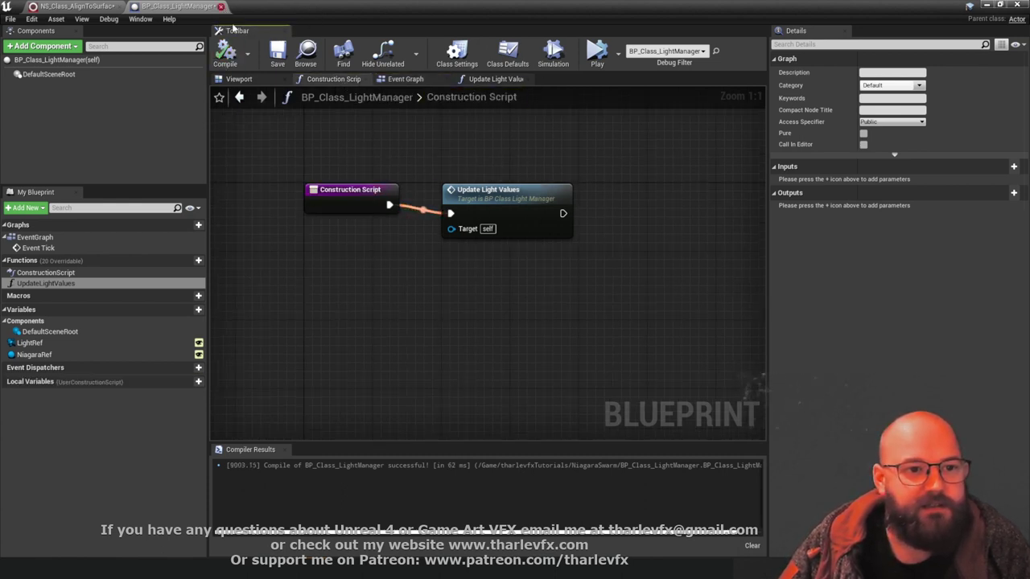
# Switch to the level editor and try moving the spotlight 10 units along Y
pyautogui.click(77, 6)
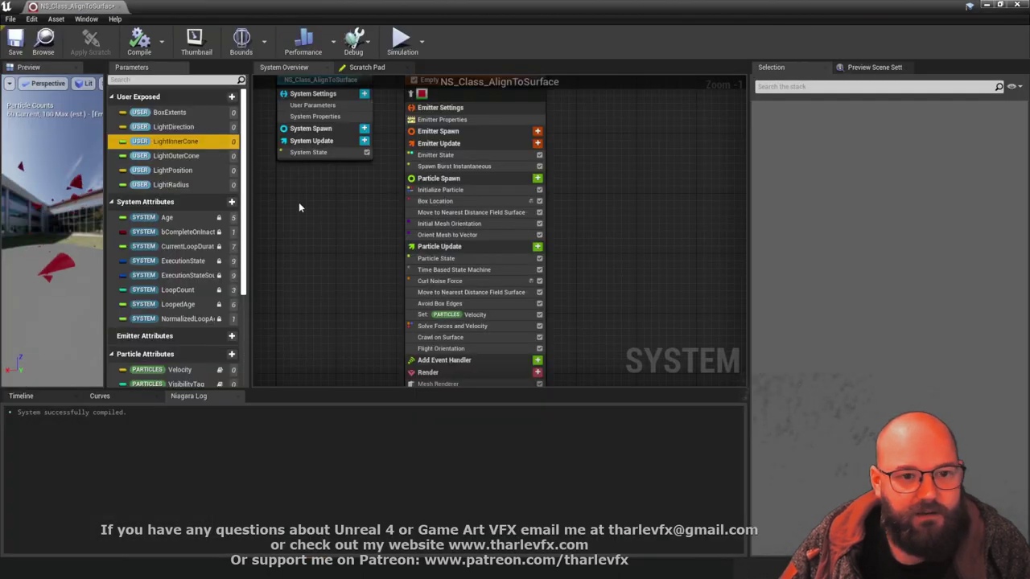
pyautogui.click(986, 5)
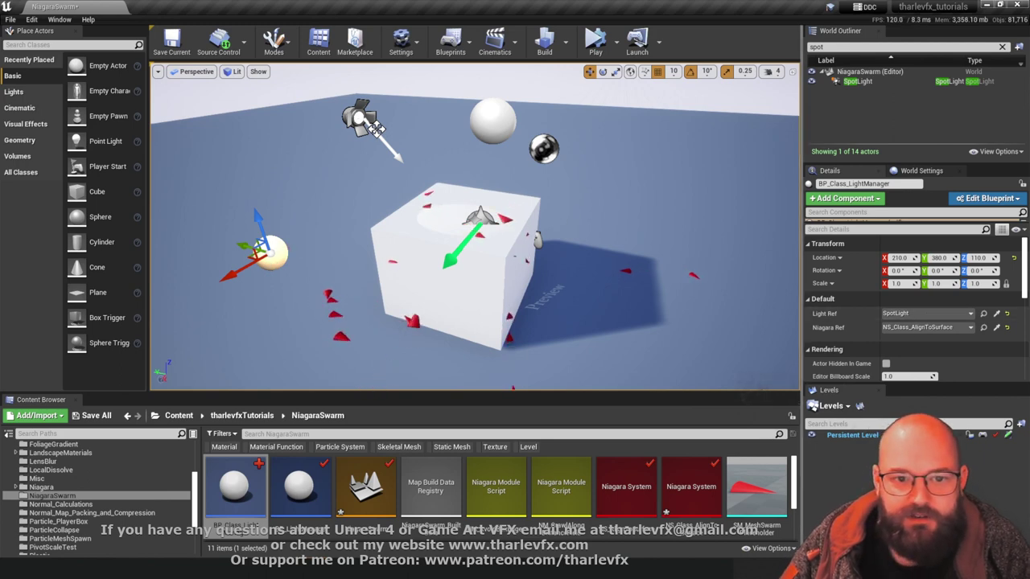
pyautogui.click(375, 128)
pyautogui.click(269, 263)
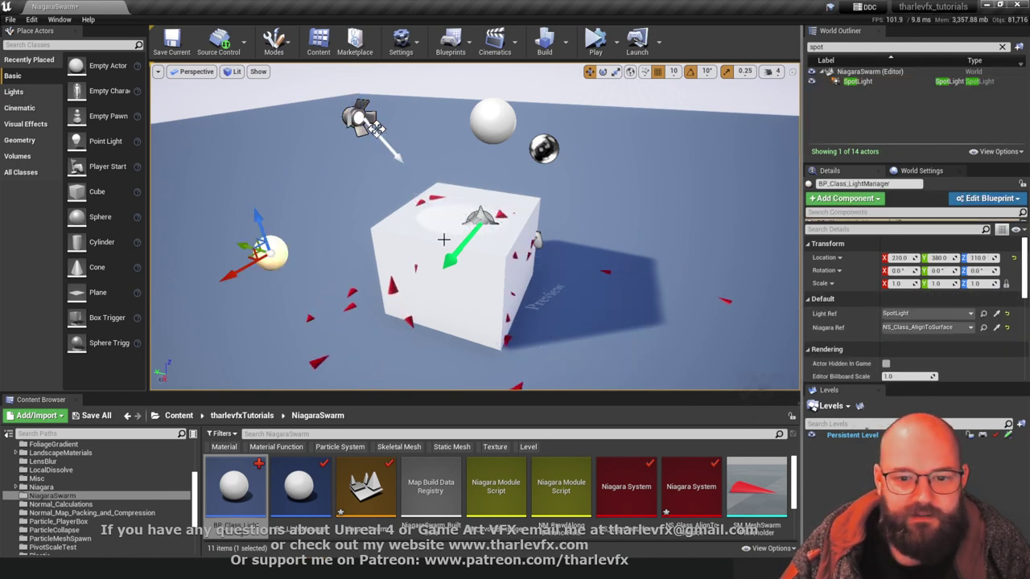
pyautogui.click(362, 120)
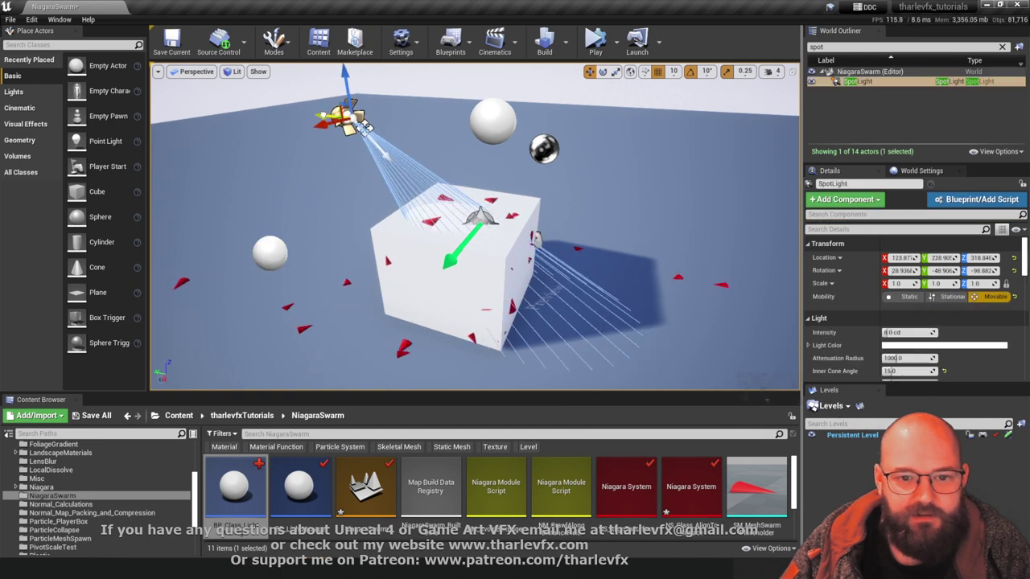
pyautogui.moveTo(319, 115); pyautogui.dragTo(320, 115)
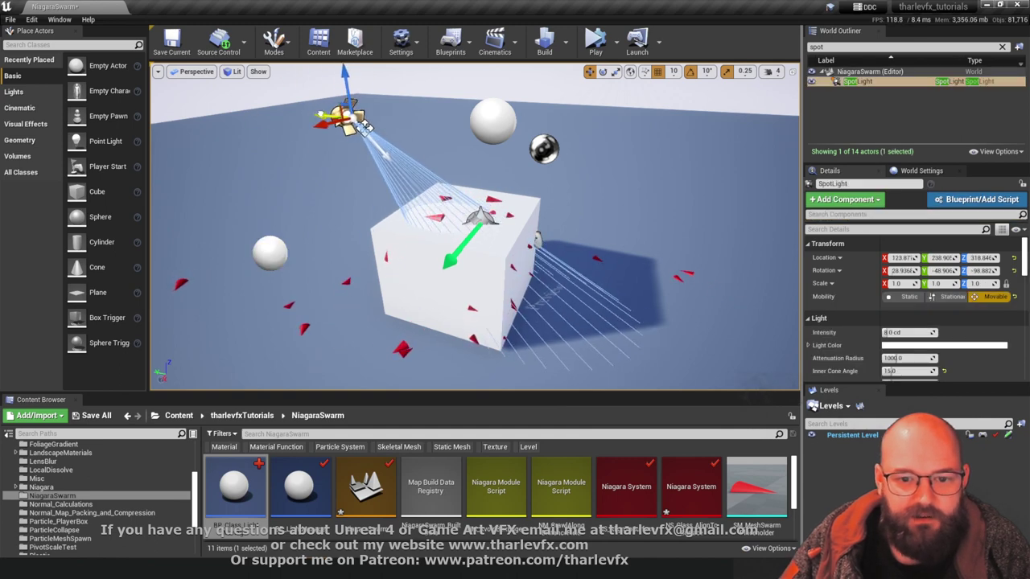
pyautogui.click(270, 251)
pyautogui.hotkey('ctrl', 'z')
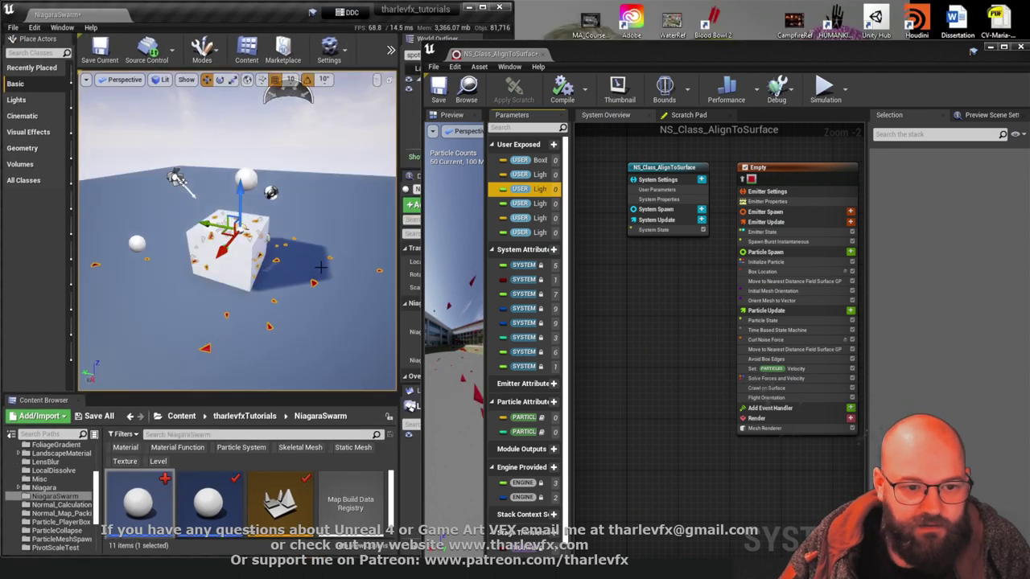
# Set Initialize Particle's random uniform mesh scale to a minimum of 0.25 and a maximum of 0.35
pyautogui.press('w')
pyautogui.moveTo(321, 267); pyautogui.dragTo(332, 236, button='right')
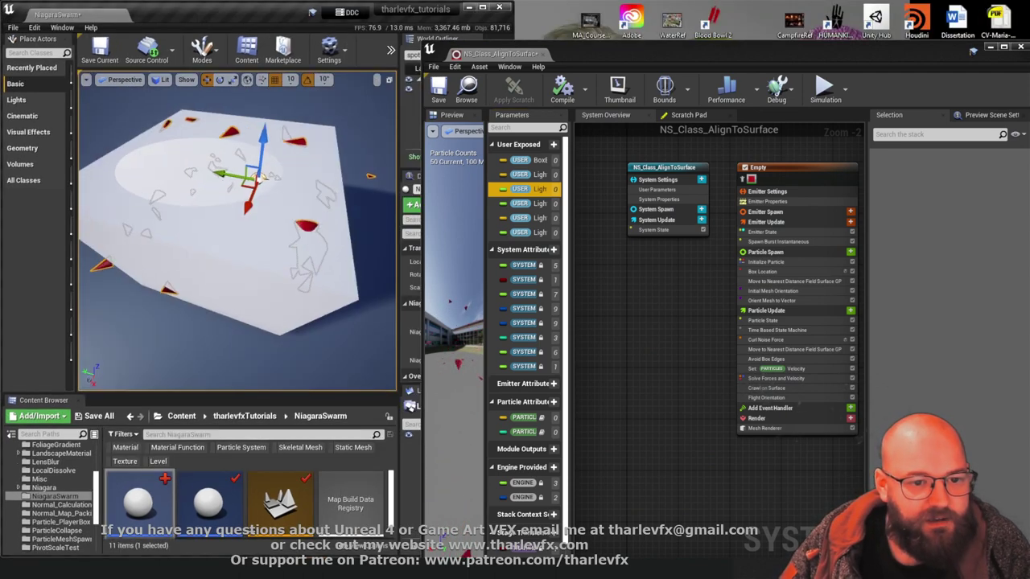
pyautogui.click(774, 262)
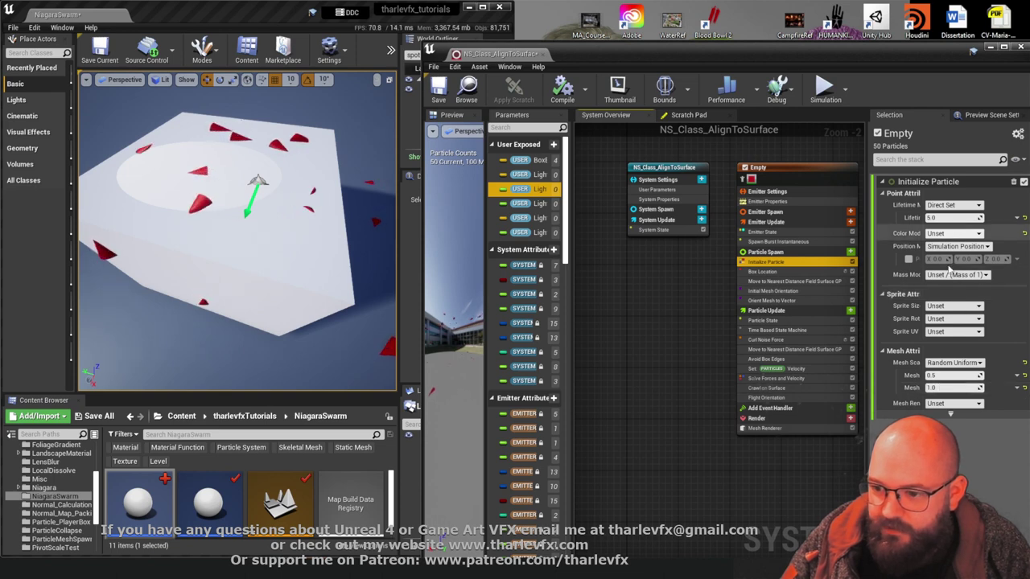
pyautogui.click(956, 376)
pyautogui.write('0.25')
pyautogui.press('Return')
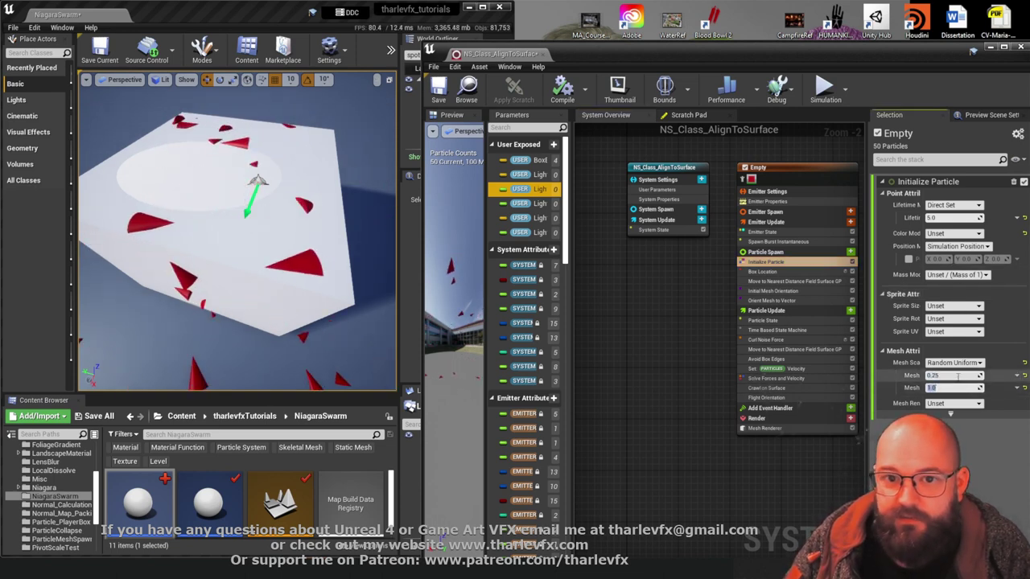
pyautogui.press('Tab')
pyautogui.write('0.35')
pyautogui.press('Return')
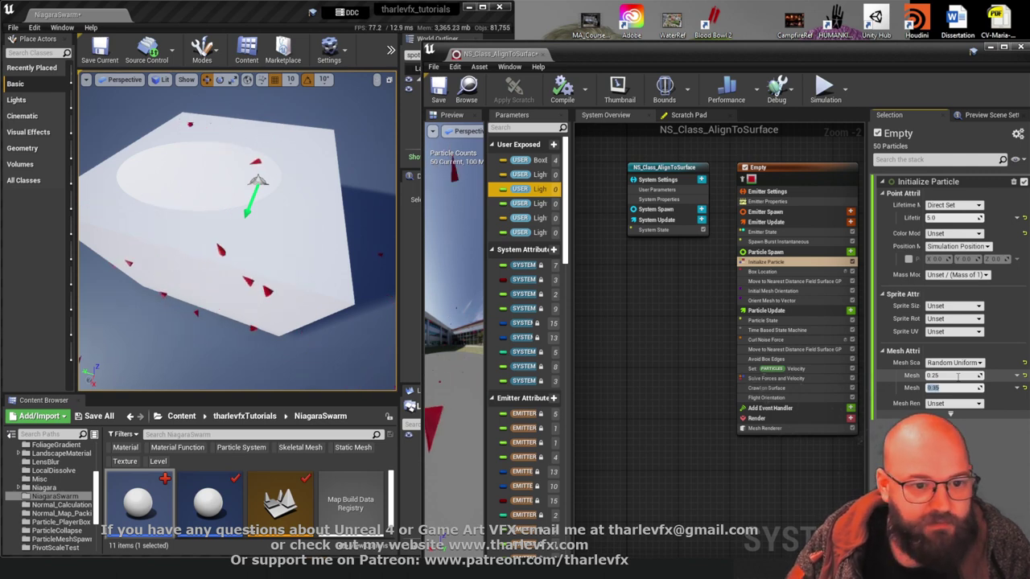
# Set the Spawn Count of Spawn Burst Instantaneous to 500
pyautogui.moveTo(697, 299); pyautogui.dragTo(649, 296, button='right')
pyautogui.click(742, 239)
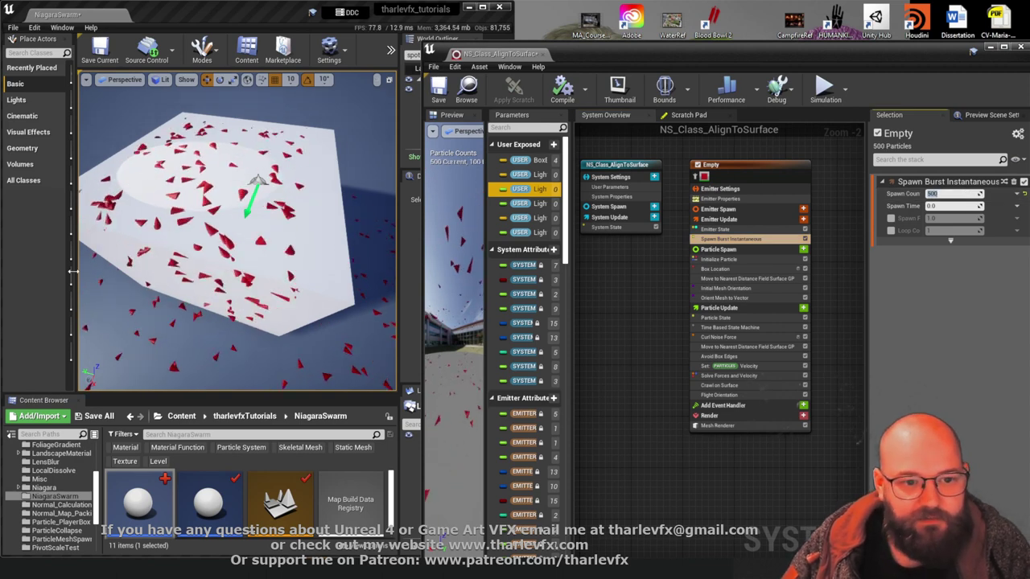
pyautogui.moveTo(265, 225); pyautogui.dragTo(286, 278, button='right')
pyautogui.click(233, 203)
pyautogui.press('Escape')
pyautogui.click(279, 240)
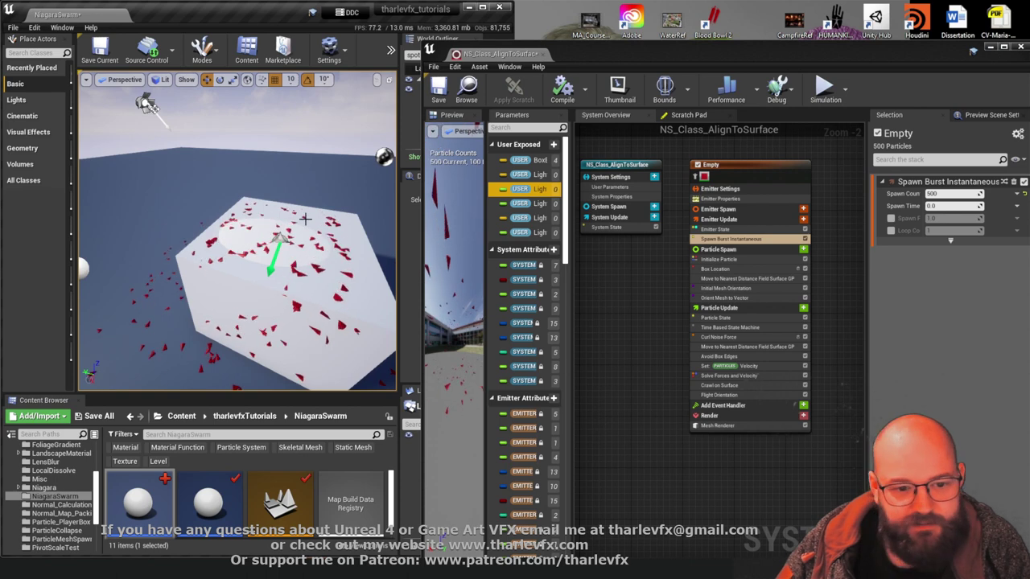
# Select the Particle Update group and dock the Niagara editor window beside the level editor, widening it up to the level viewport's edge
pyautogui.click(718, 309)
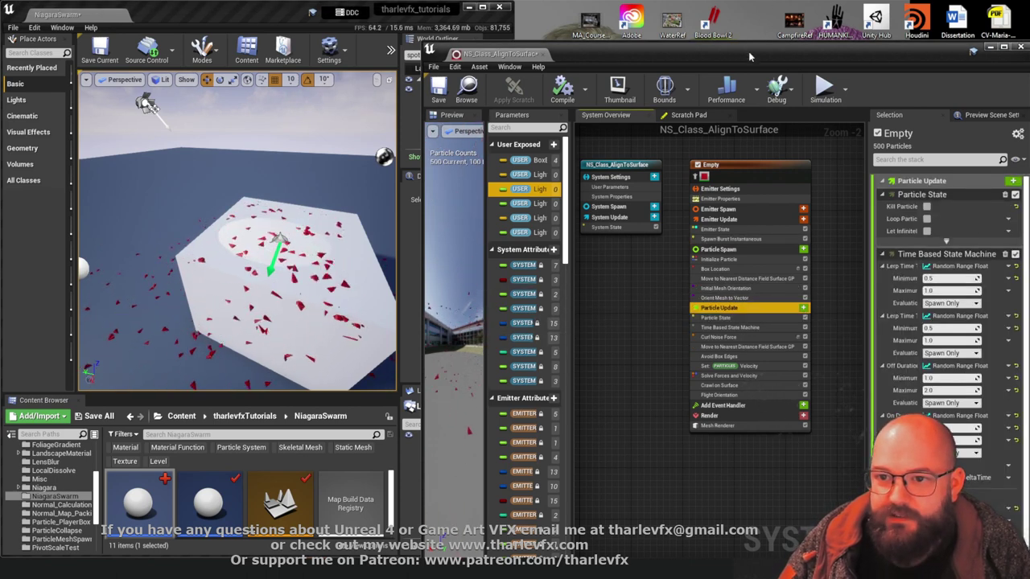
pyautogui.press('super+Right')
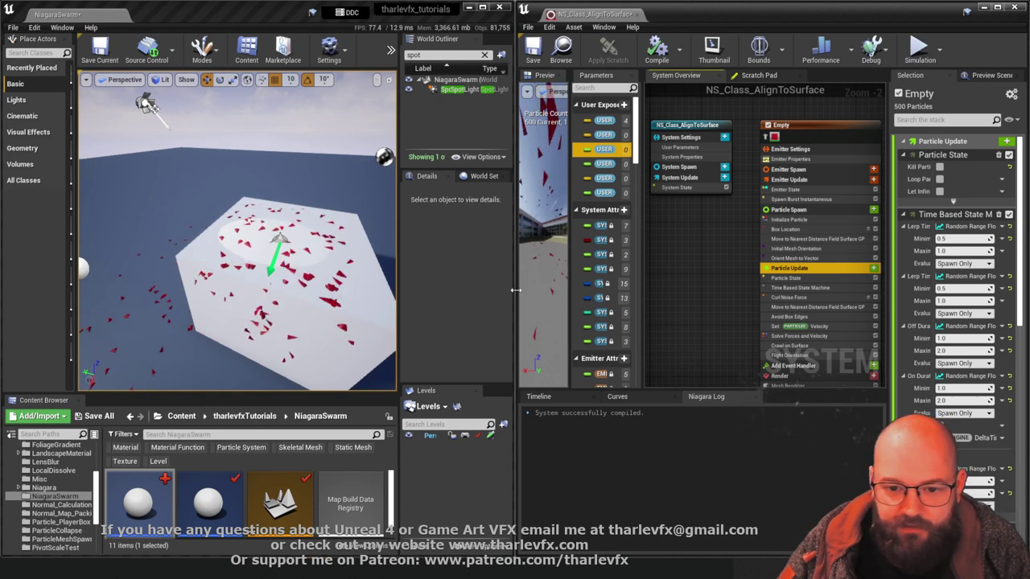
pyautogui.moveTo(515, 290); pyautogui.dragTo(398, 281)
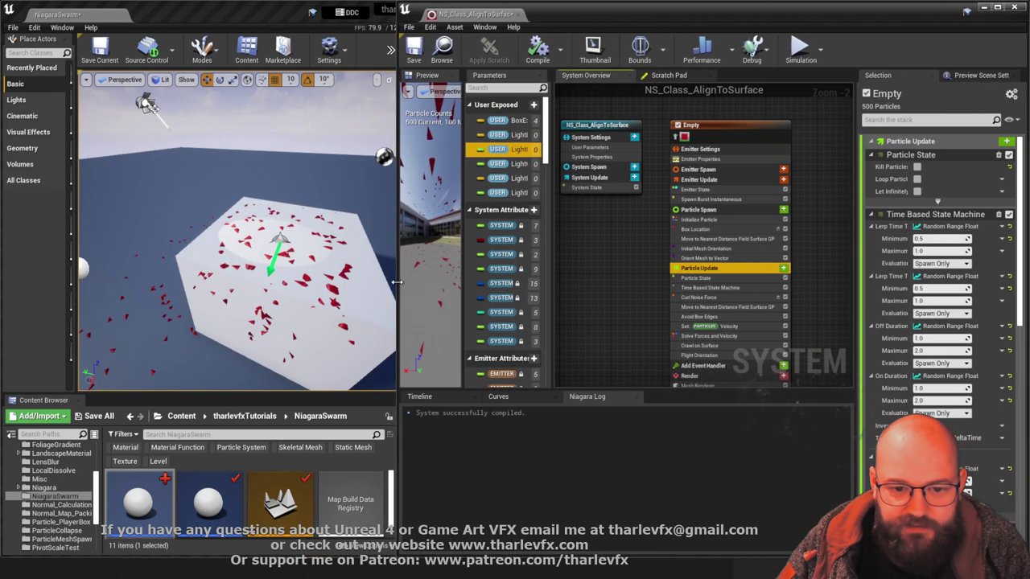
# Add the Avoid Cone module to Particle Update with Library Only filtering disabled, and place it directly above Curl Noise Force
pyautogui.moveTo(739, 285); pyautogui.dragTo(715, 251, button='right')
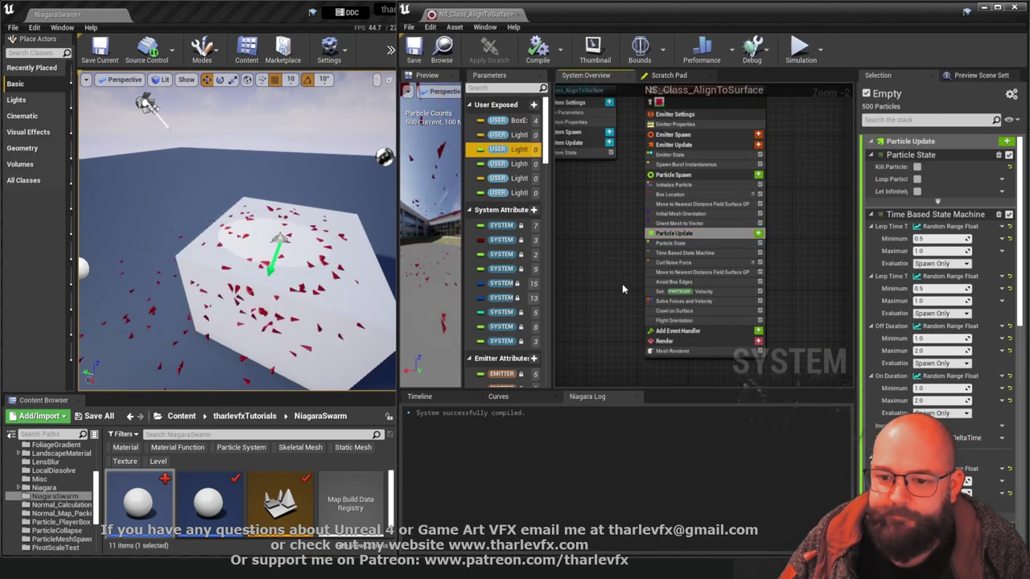
pyautogui.click(758, 234)
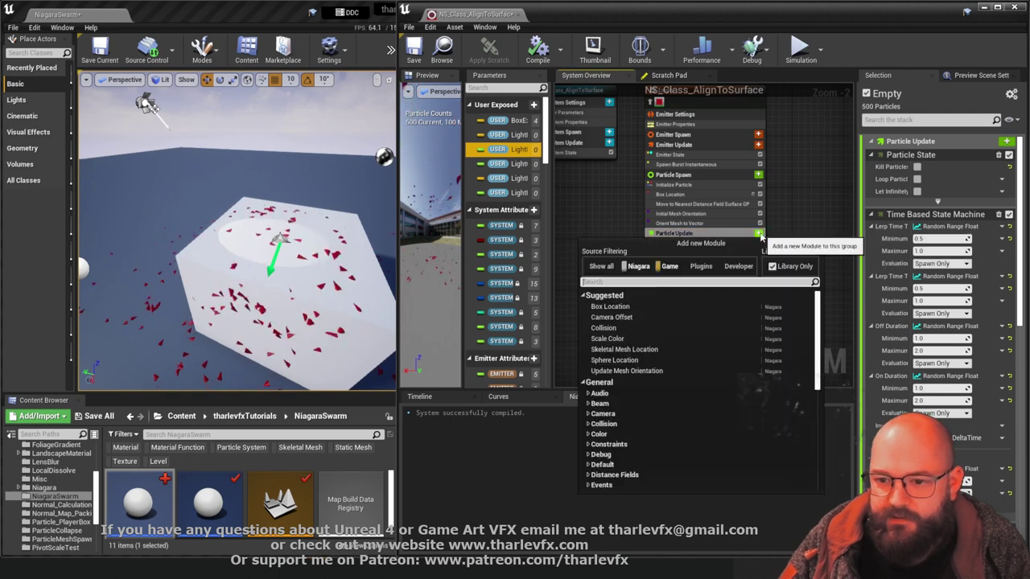
pyautogui.write('avoid')
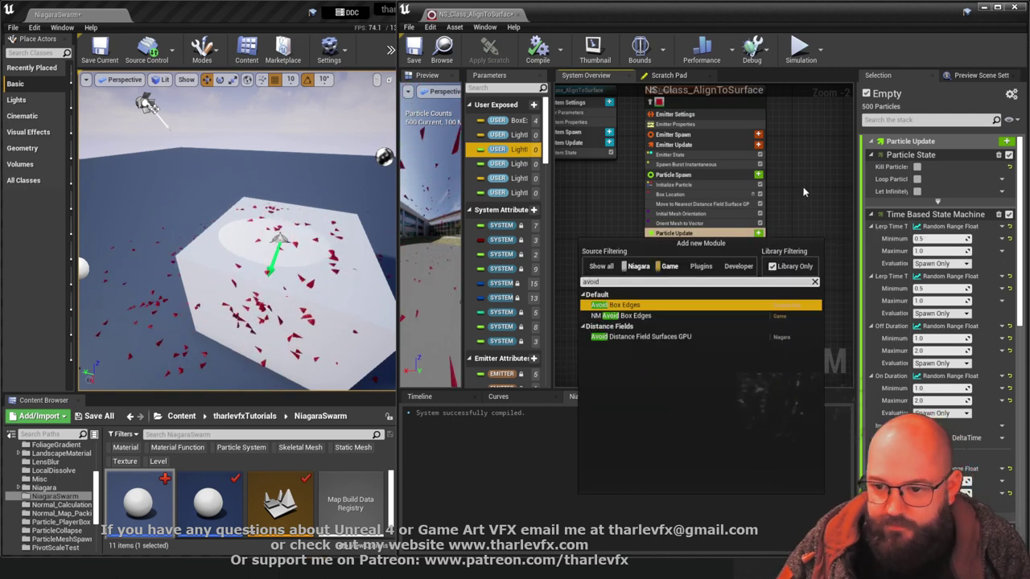
pyautogui.write(' cone')
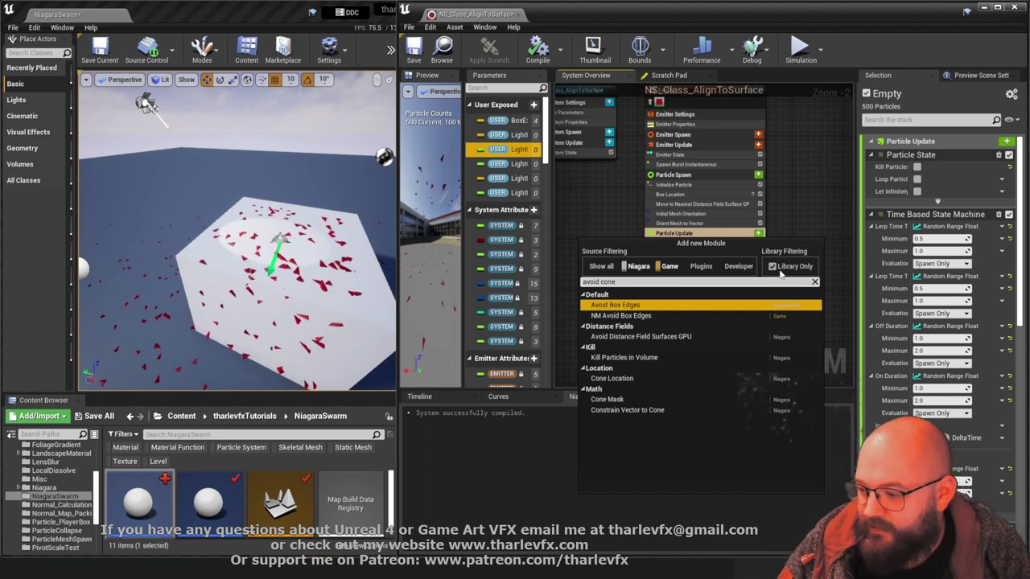
pyautogui.click(772, 265)
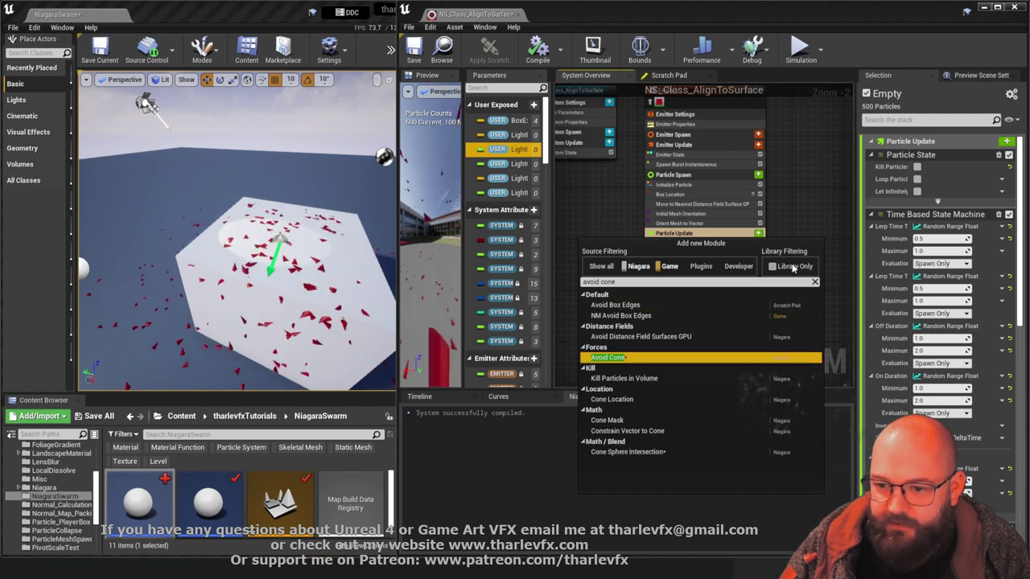
pyautogui.click(605, 359)
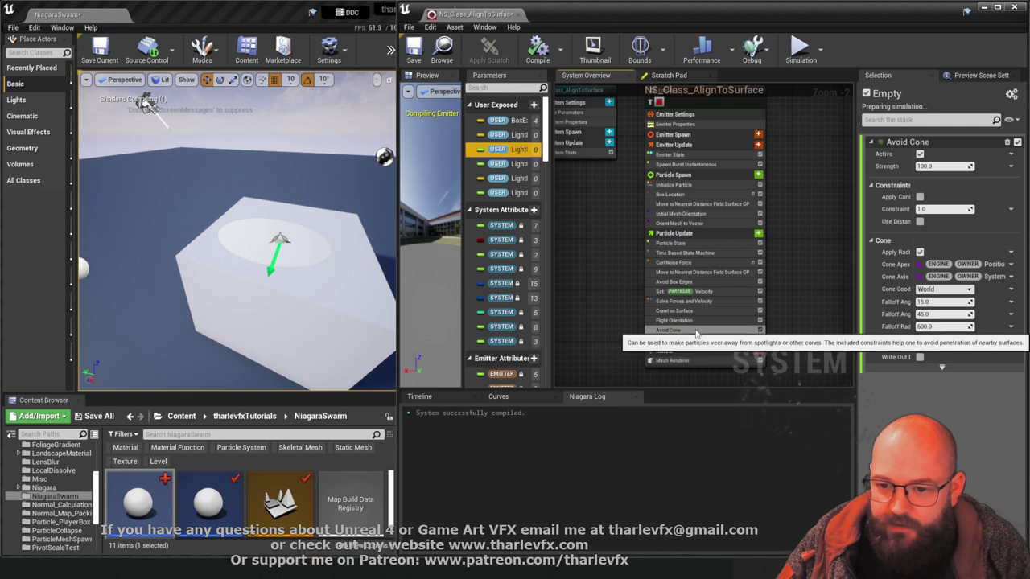
pyautogui.moveTo(697, 332); pyautogui.dragTo(700, 260)
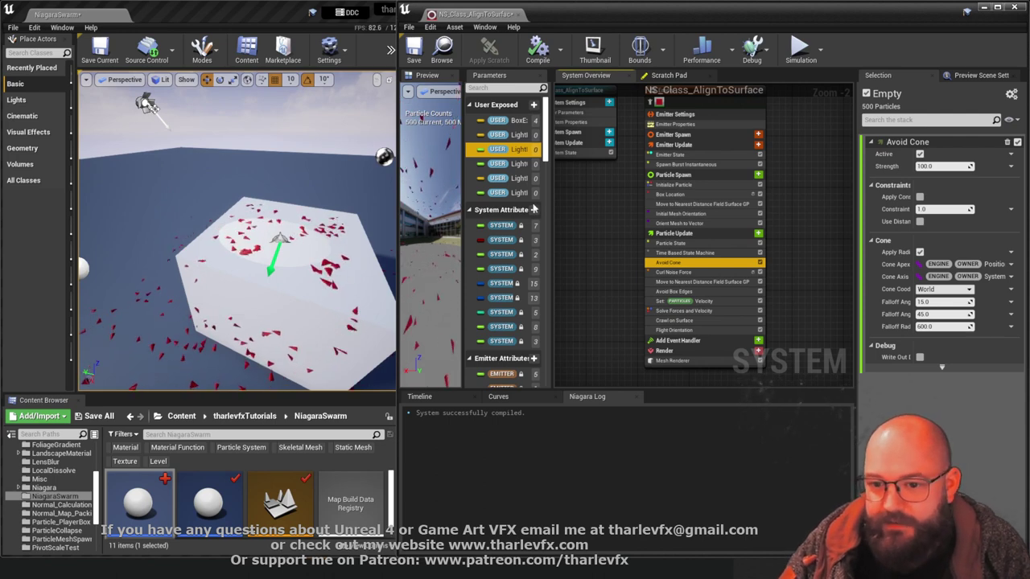
# Widen the Niagara parameter list to fit the full user parameter names and select the spotlight in the level
pyautogui.moveTo(554, 187); pyautogui.dragTo(595, 188)
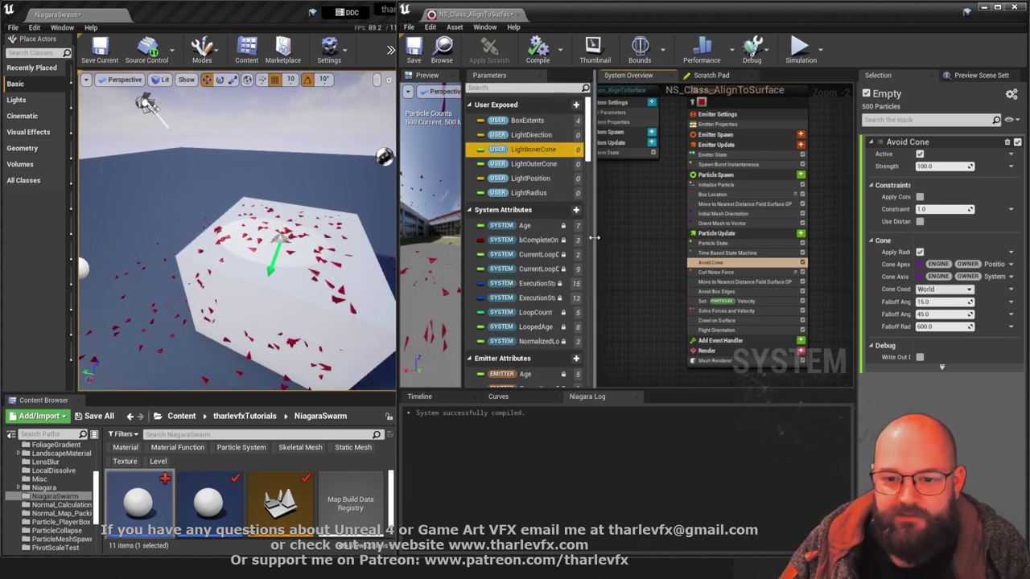
pyautogui.moveTo(597, 238); pyautogui.dragTo(589, 237)
pyautogui.click(148, 110)
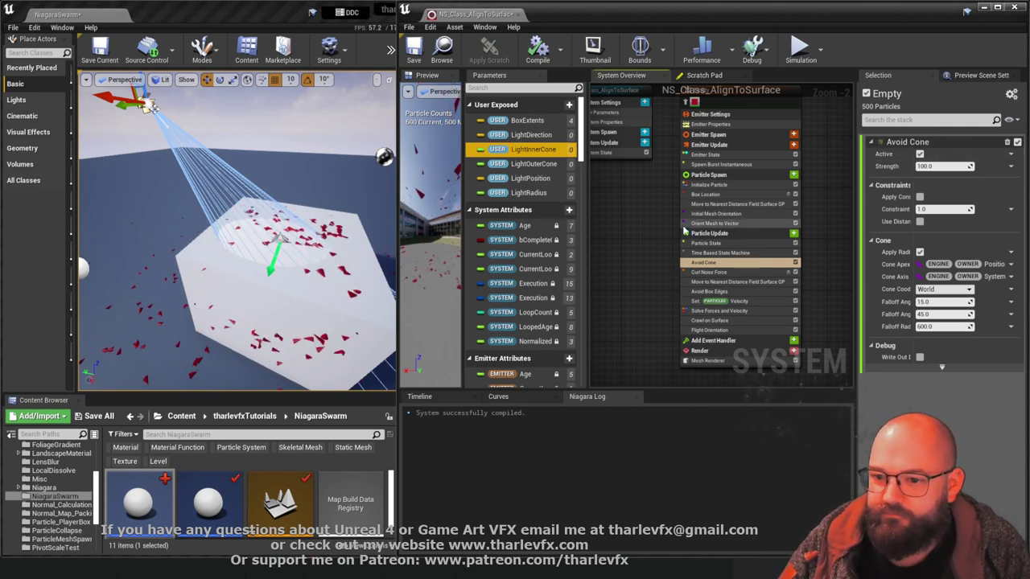
pyautogui.moveTo(684, 230); pyautogui.dragTo(674, 219, button='right')
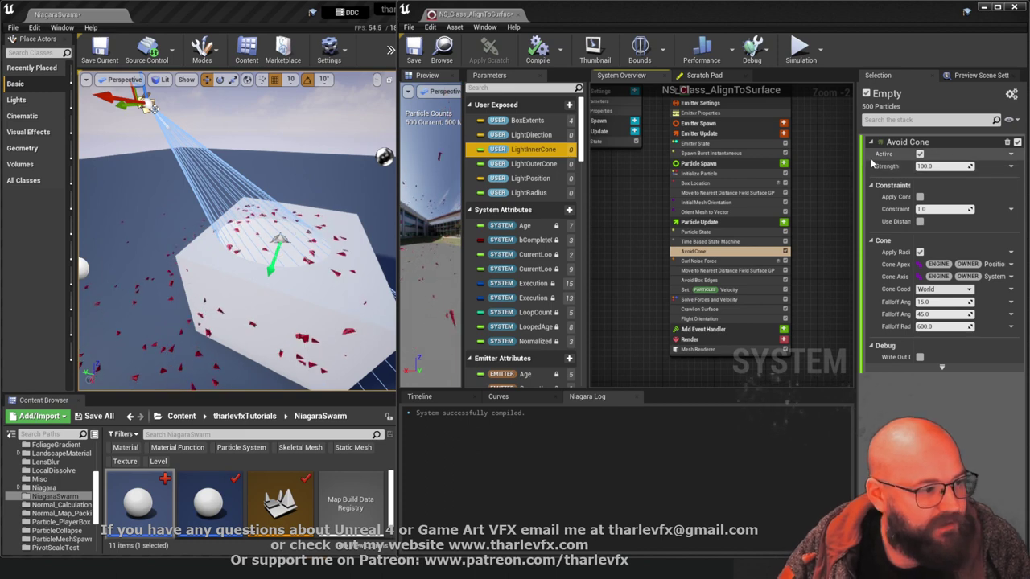
pyautogui.click(1010, 165)
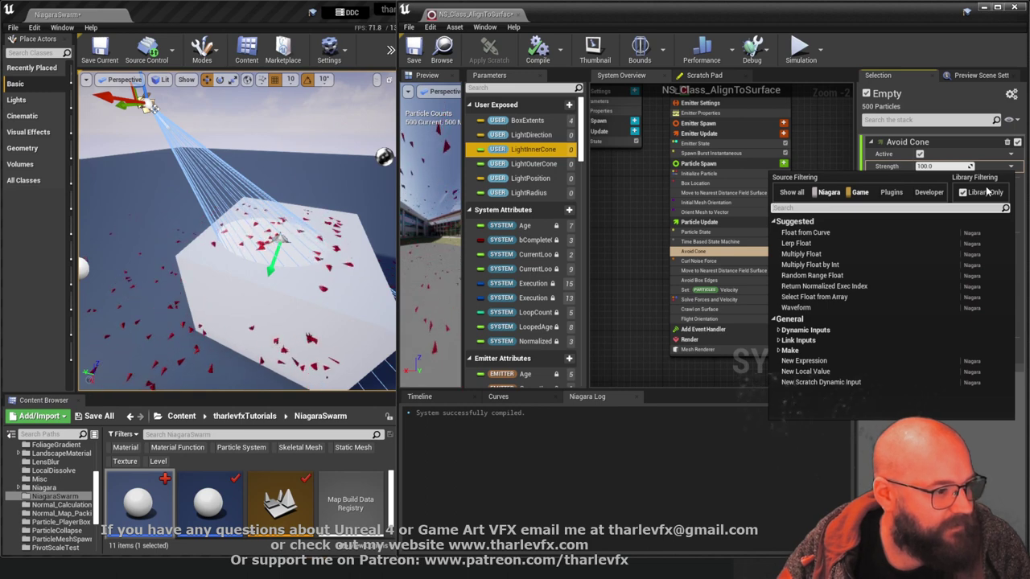
pyautogui.click(1005, 161)
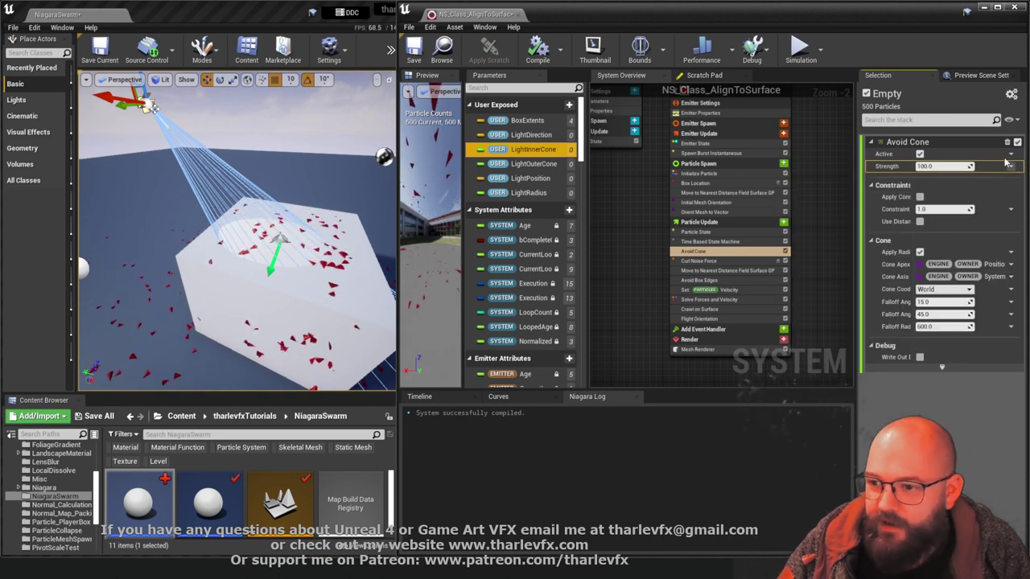
# Enable Apply Constraints on the Avoid Cone module and widen the module's settings so the full property names fit
pyautogui.click(921, 197)
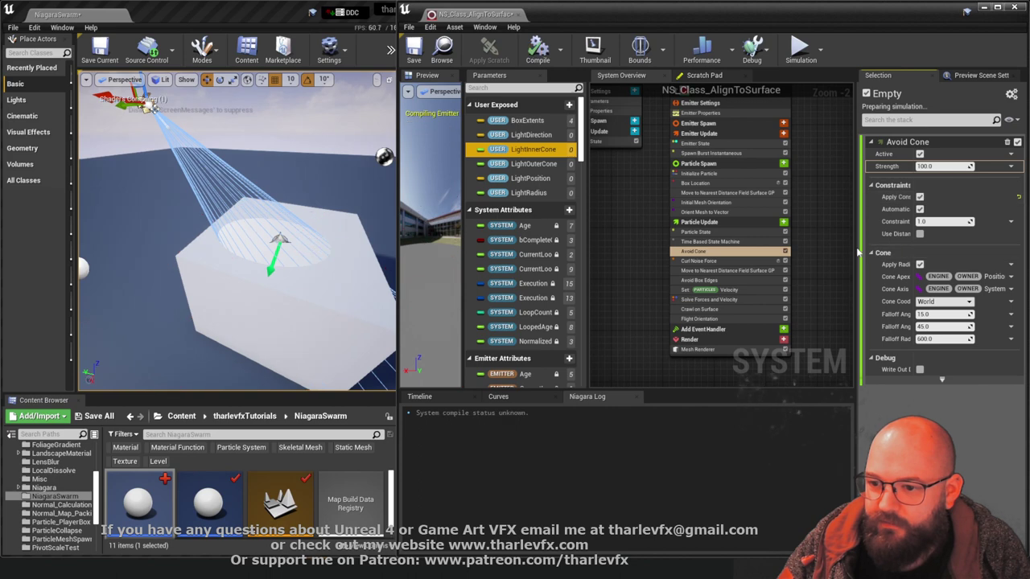
pyautogui.moveTo(859, 251); pyautogui.dragTo(803, 251)
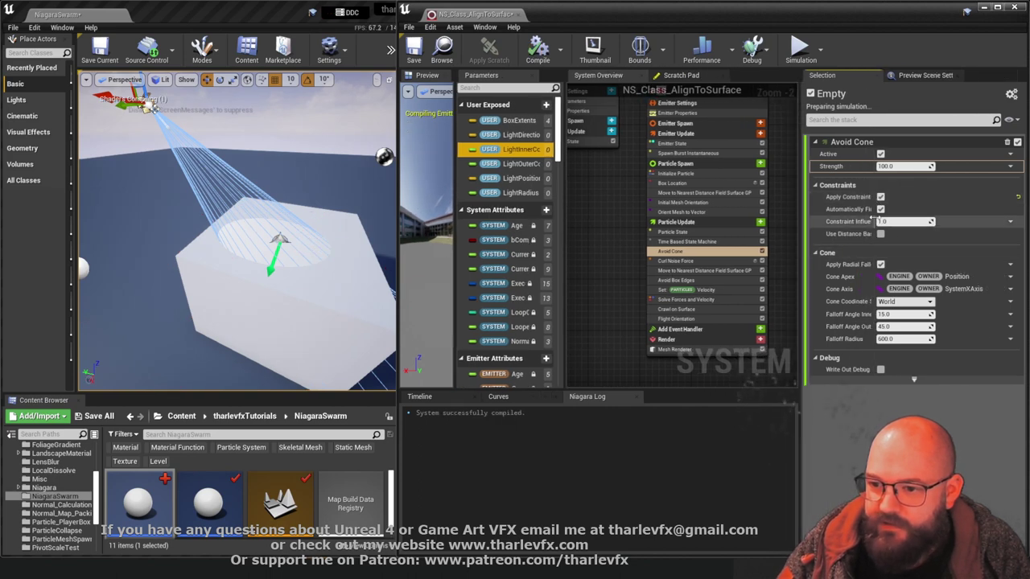
pyautogui.moveTo(874, 208); pyautogui.dragTo(916, 219)
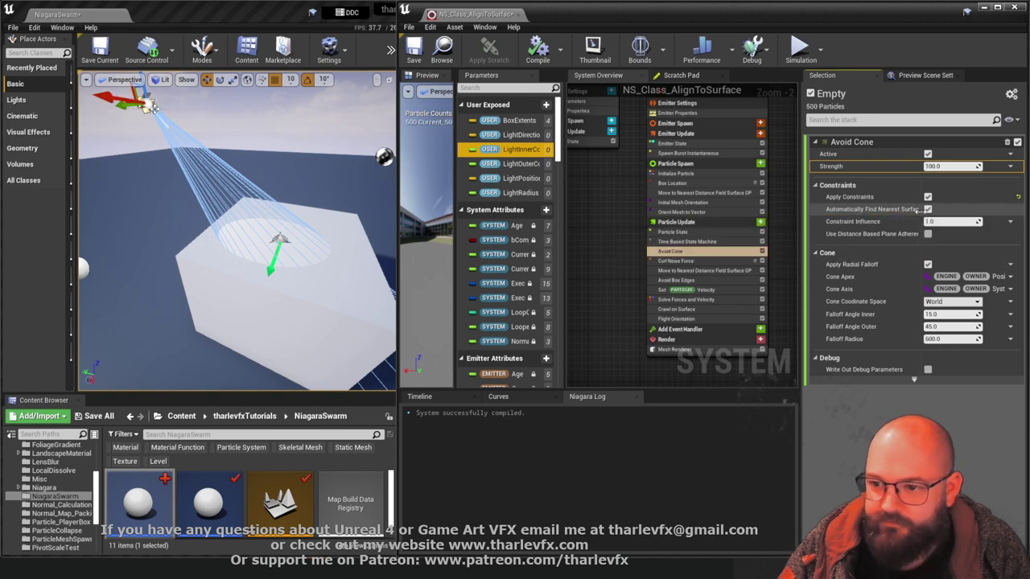
pyautogui.moveTo(917, 208); pyautogui.dragTo(907, 209)
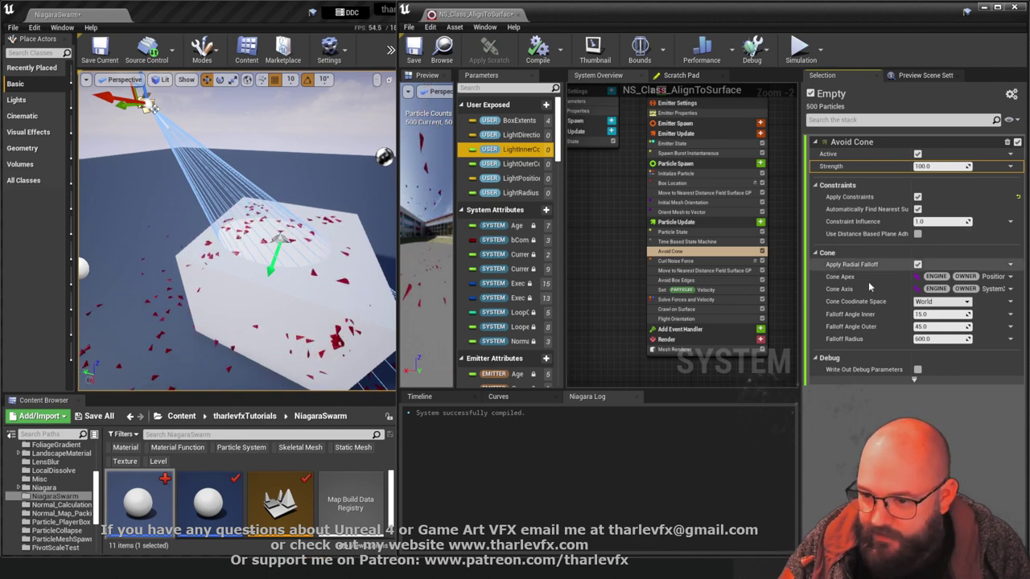
pyautogui.moveTo(799, 317); pyautogui.dragTo(782, 314)
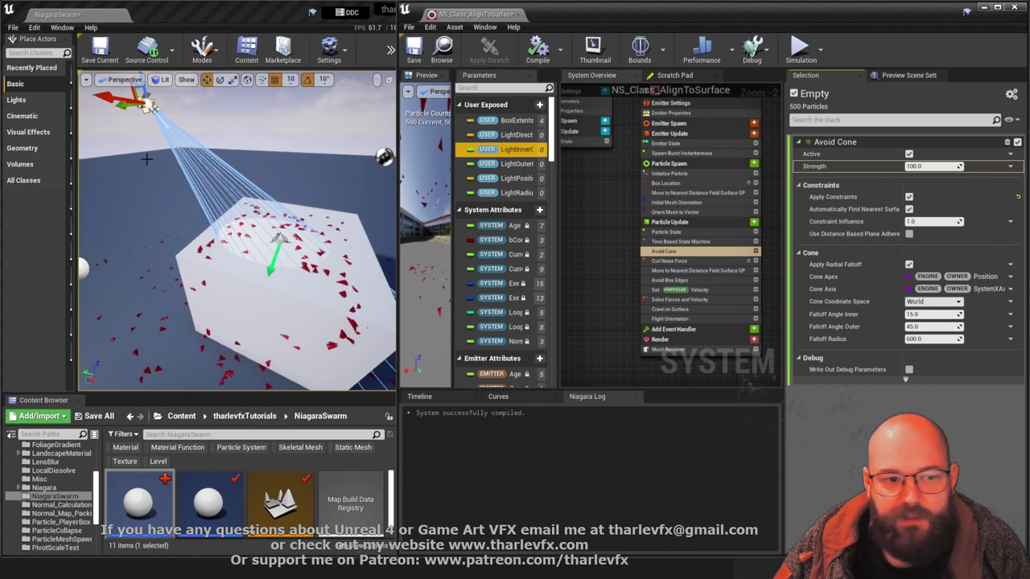
# Link Avoid Cone's Cone Apex to the LightPosition user parameter and its Cone Axis to LightDirection
pyautogui.click(1011, 276)
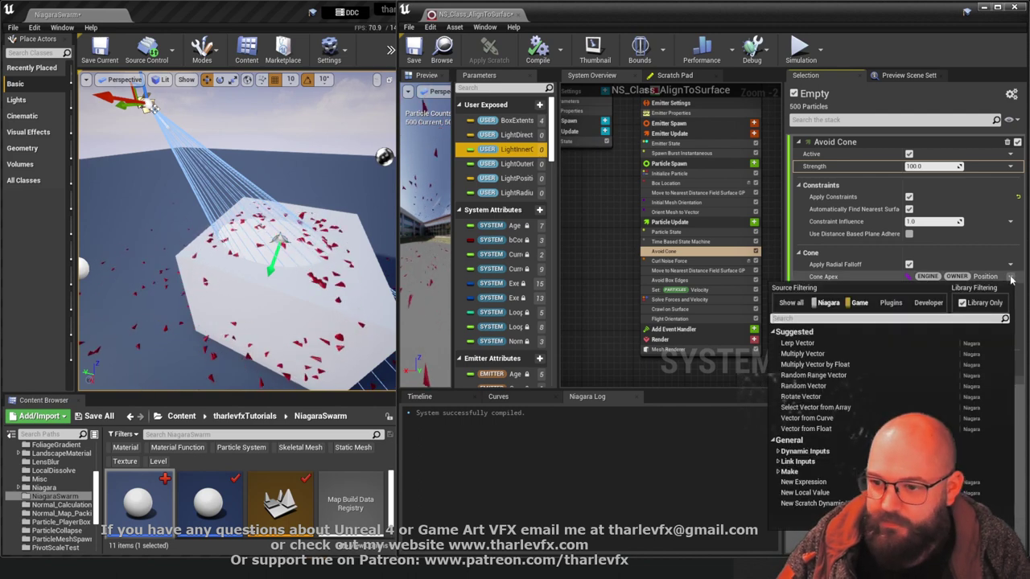
pyautogui.write('light pos')
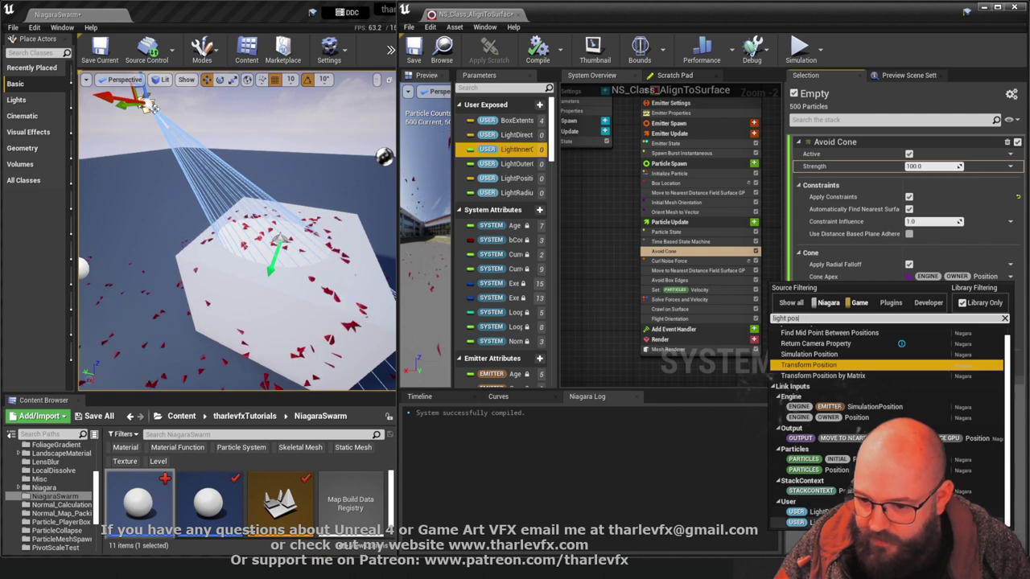
pyautogui.click(885, 522)
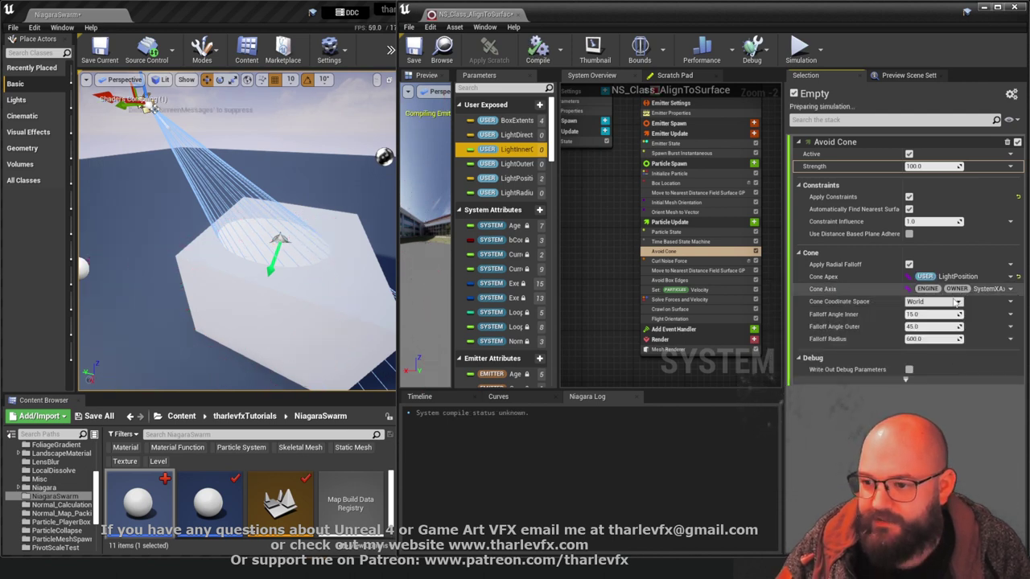
pyautogui.click(1013, 290)
pyautogui.write('user')
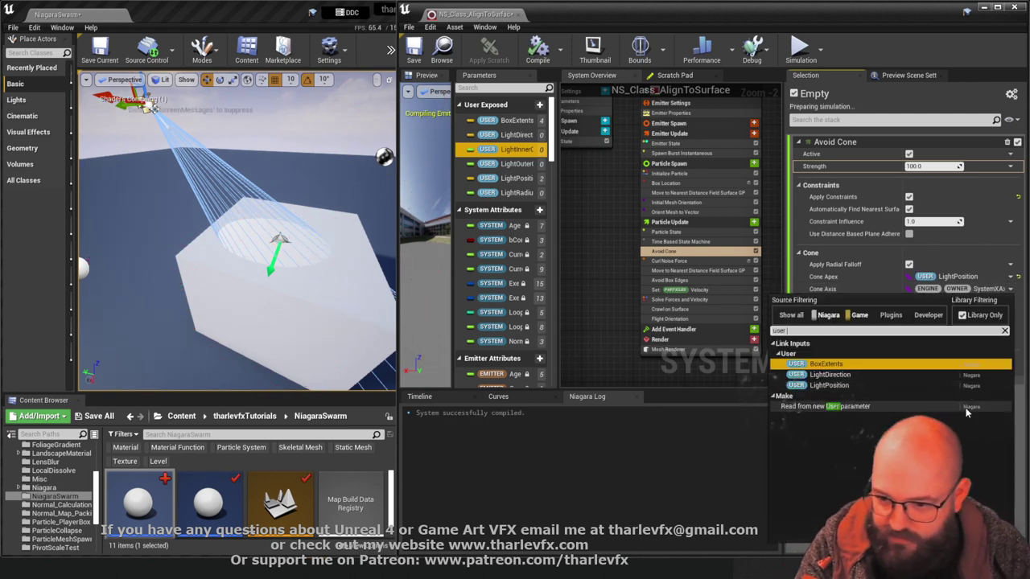
pyautogui.click(853, 375)
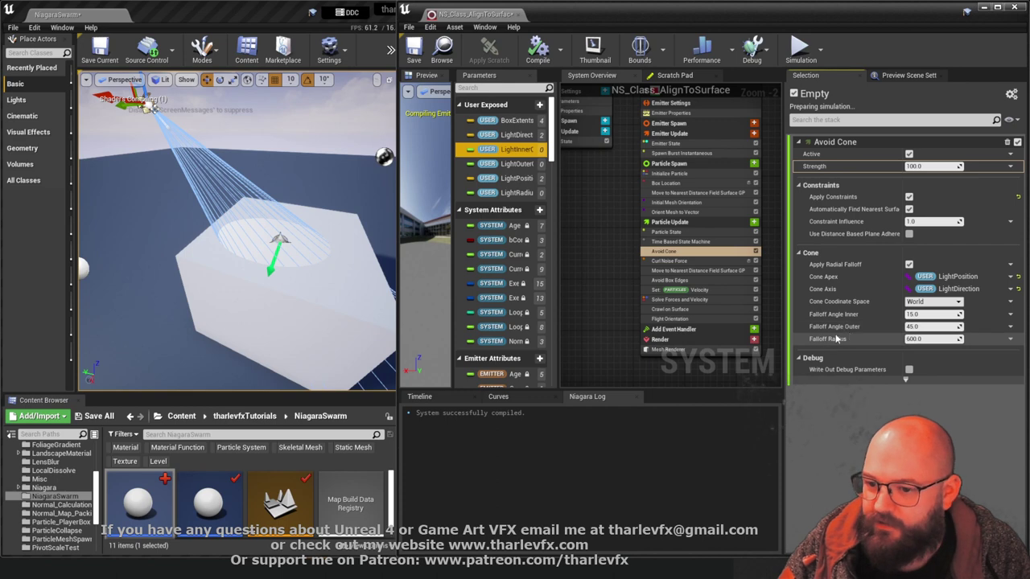
# Link Falloff Angle Inner to the LightInnerCone user parameter and Falloff Angle Outer to LightOuterCone
pyautogui.click(1011, 314)
pyautogui.write('inner')
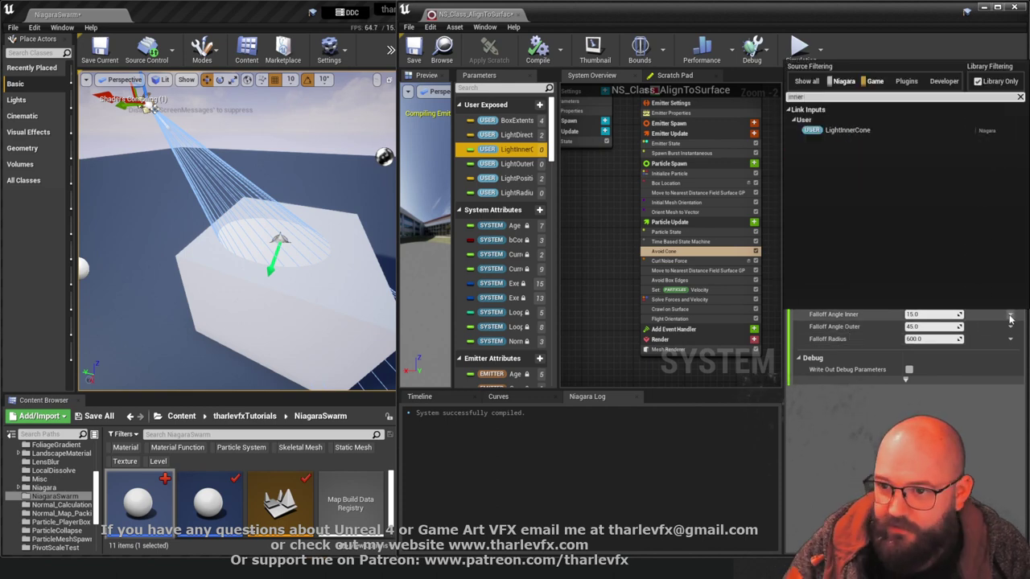
pyautogui.click(866, 134)
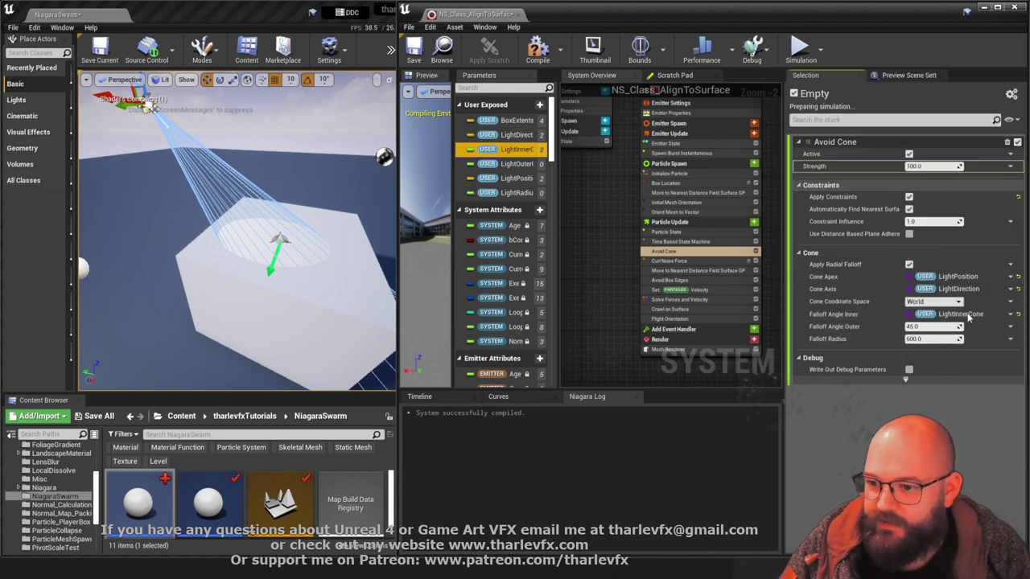
pyautogui.click(1011, 326)
pyautogui.write('outer')
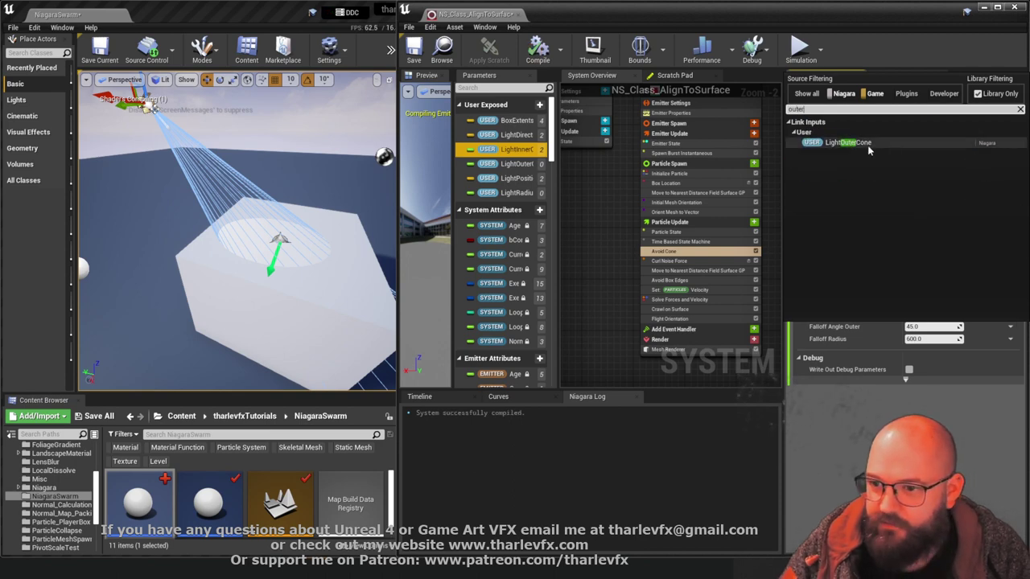
pyautogui.click(868, 145)
# Link Avoid Cone's Falloff Radius to the LightRadius user parameter
pyautogui.click(1012, 339)
pyautogui.write('radius')
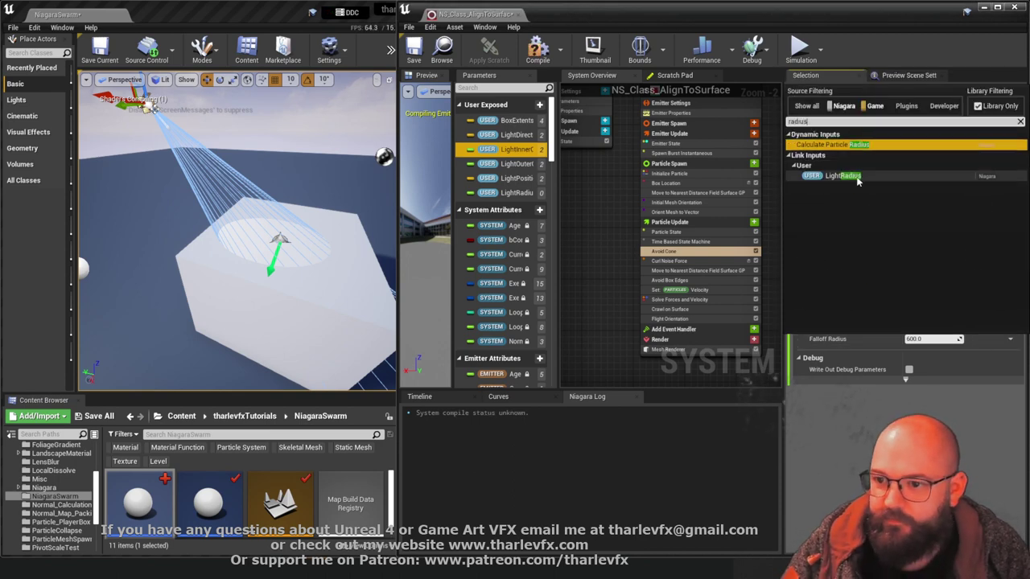
pyautogui.click(857, 177)
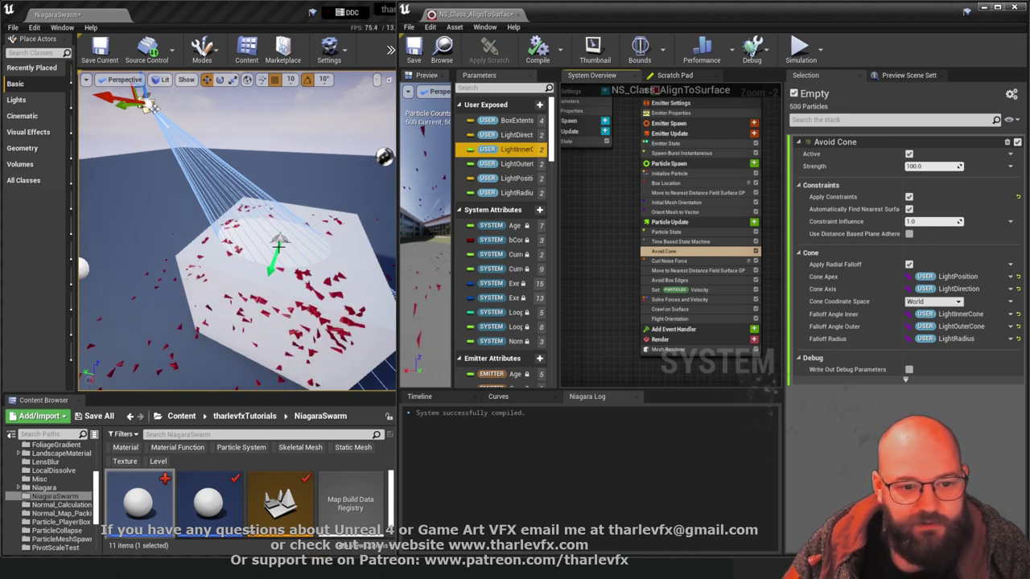
# Try an Avoid Cone Strength of 500 while examining the swarm up close around the spotlit circle
pyautogui.moveTo(210, 277); pyautogui.dragTo(301, 278, button='right')
pyautogui.press('w')
pyautogui.click(253, 241)
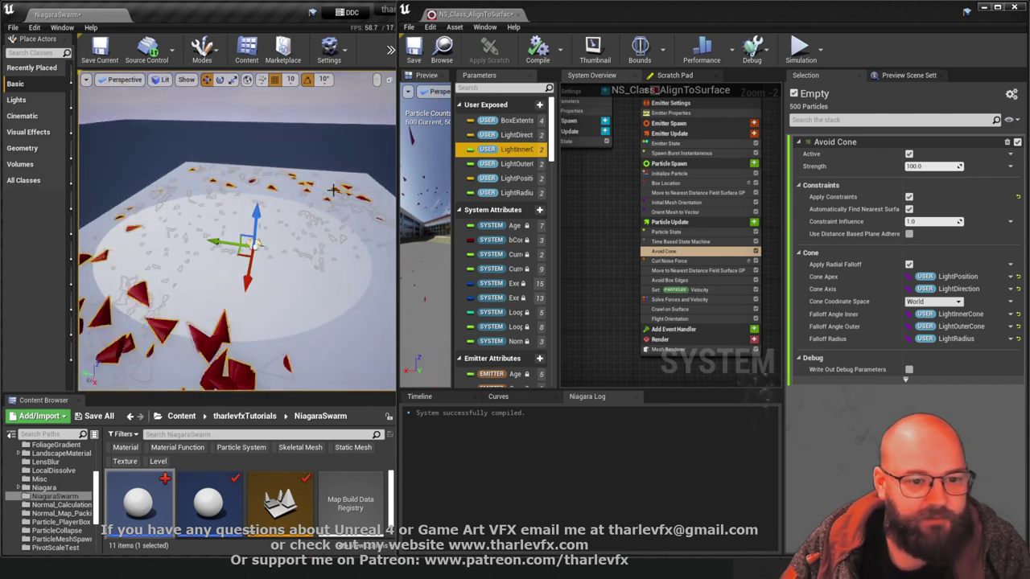
pyautogui.press('Escape')
pyautogui.press('s')
pyautogui.moveTo(294, 214); pyautogui.dragTo(294, 241, button='right')
pyautogui.click(932, 167)
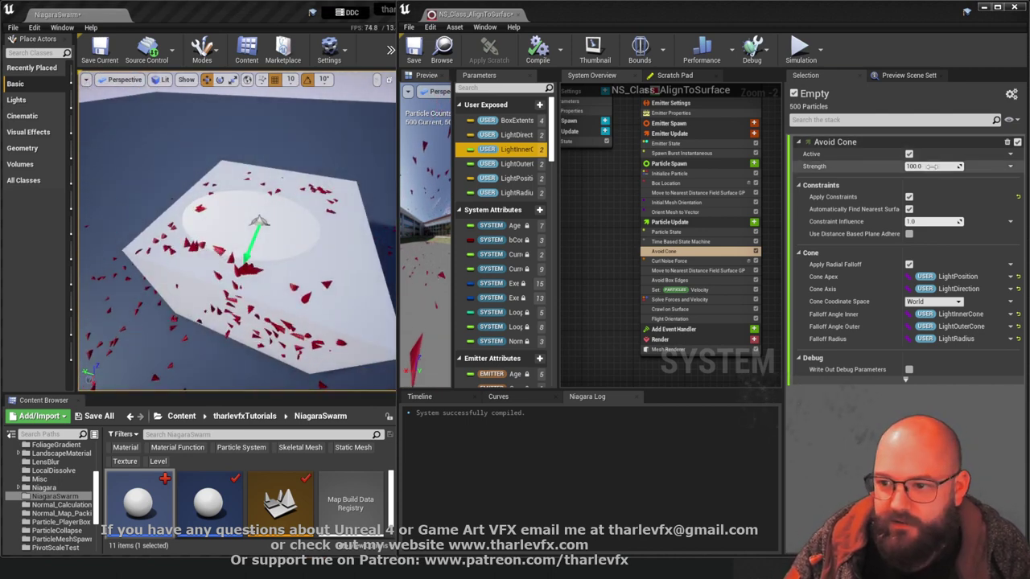
pyautogui.write('1')
pyautogui.press('Return')
pyautogui.click(933, 167)
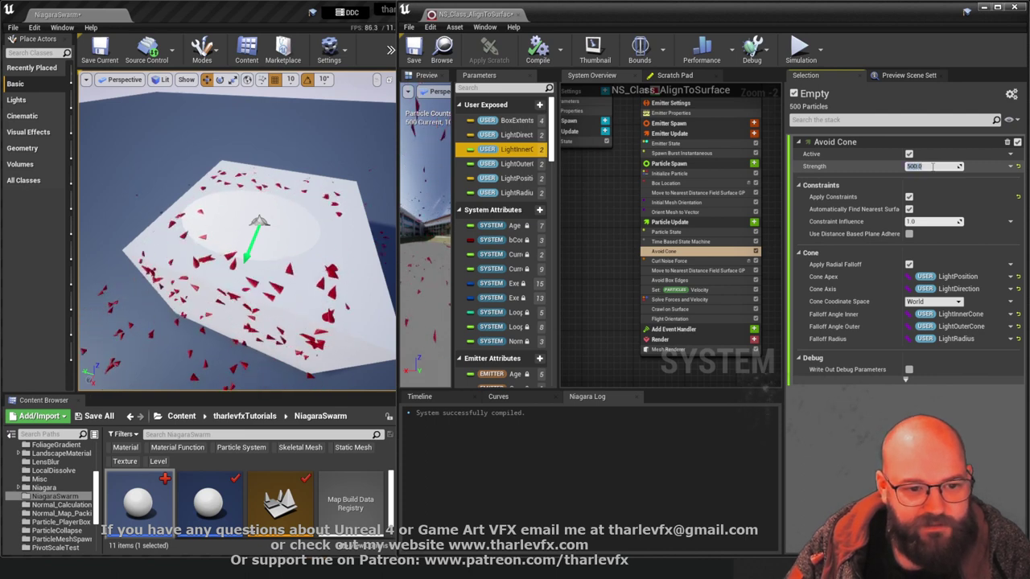
pyautogui.moveTo(329, 260)
pyautogui.mouseDown(button='right')
pyautogui.moveTo(190, 175)
pyautogui.moveTo(298, 205)
pyautogui.moveTo(327, 256)
pyautogui.mouseUp(button='right')
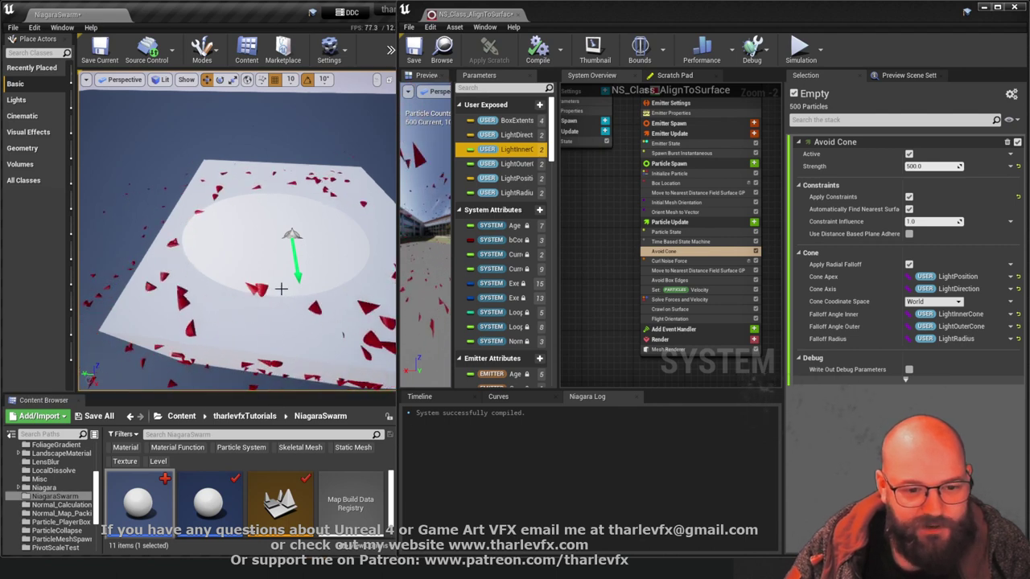
# Set the Avoid Cone Strength to 50
pyautogui.click(945, 166)
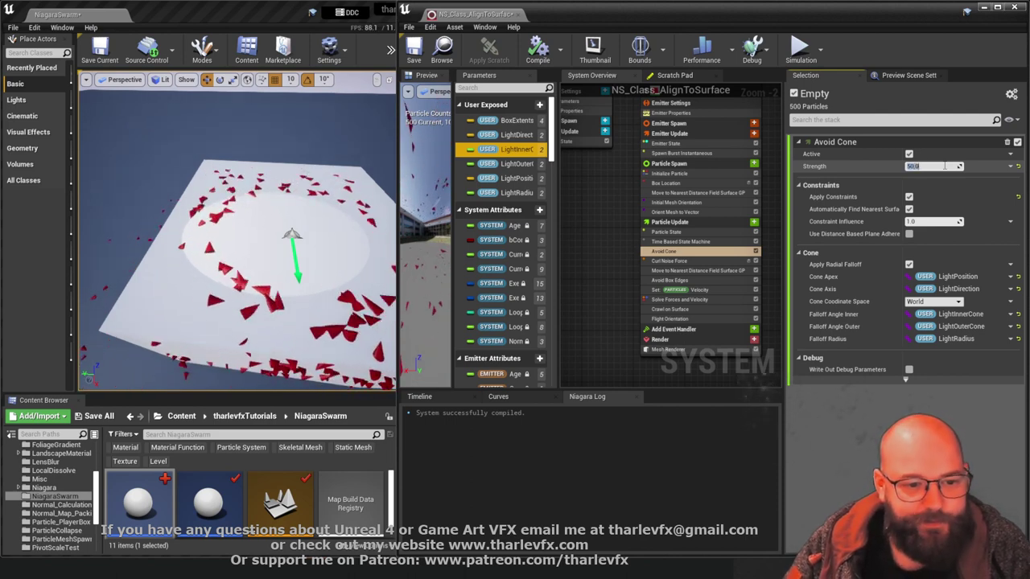
pyautogui.moveTo(237, 233)
pyautogui.mouseDown(button='right')
pyautogui.moveTo(266, 241)
pyautogui.moveTo(242, 249)
pyautogui.mouseUp(button='right')
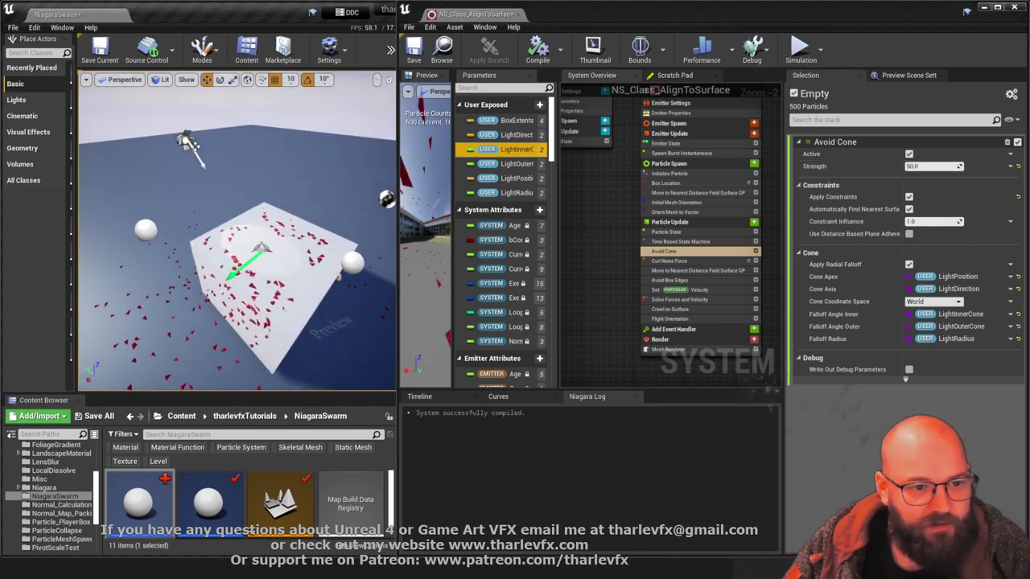
# Move the spotlight sideways so its cone falls across the box's edge, and deselect it to check the swarm's reaction
pyautogui.click(189, 142)
pyautogui.moveTo(165, 133); pyautogui.dragTo(218, 152)
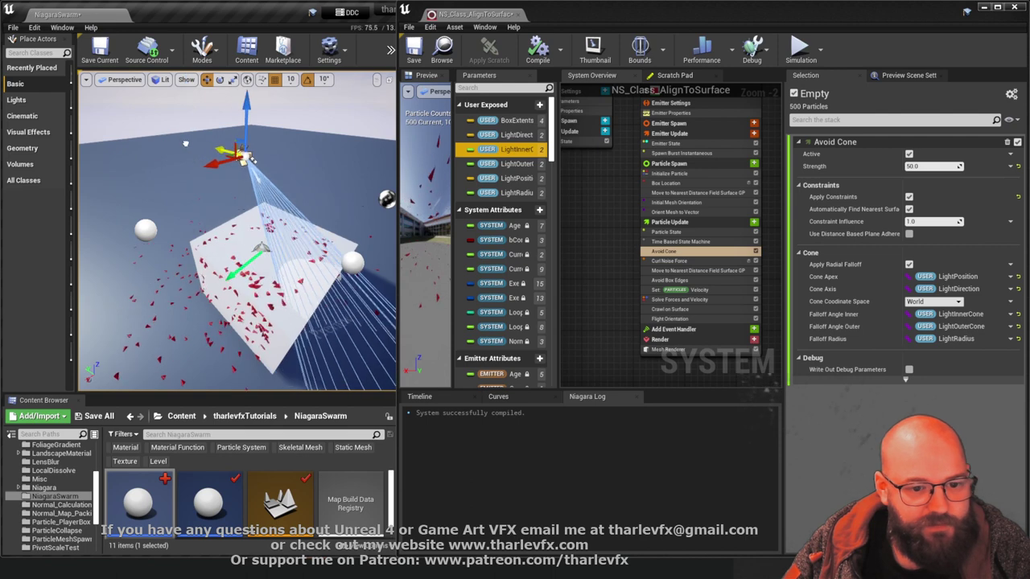
pyautogui.moveTo(182, 144); pyautogui.dragTo(185, 253, button='right')
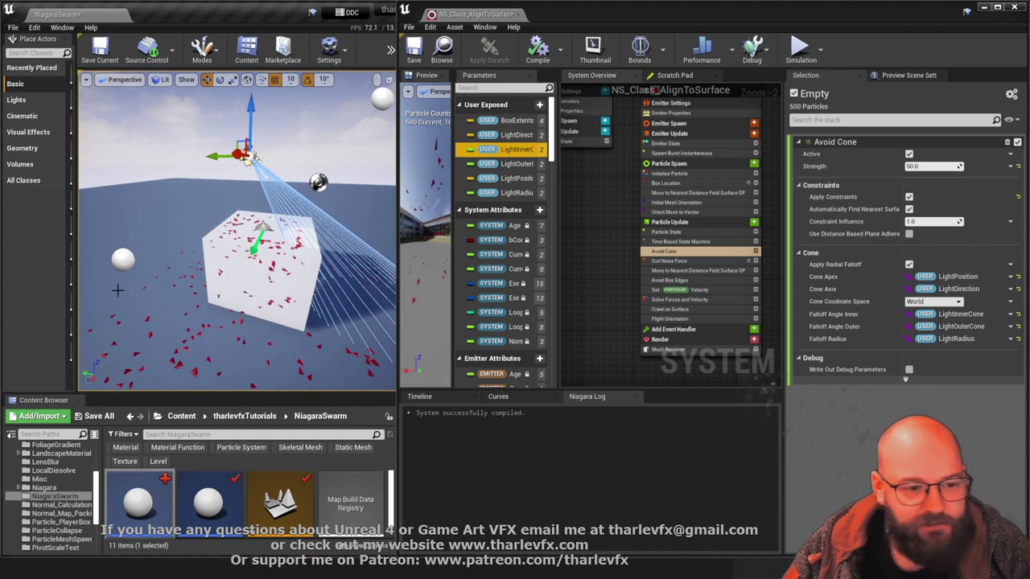
pyautogui.click(122, 257)
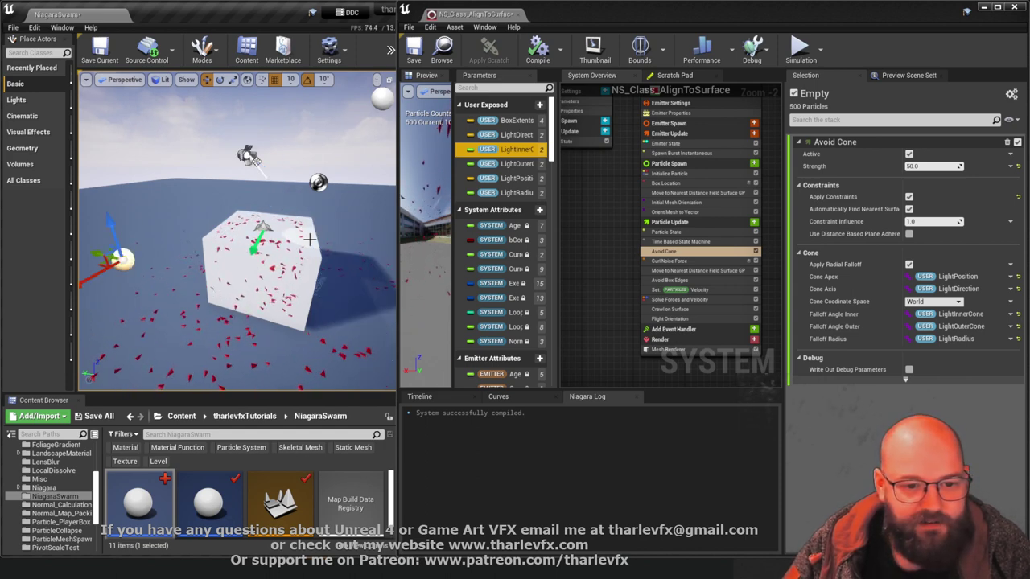
pyautogui.moveTo(289, 252); pyautogui.dragTo(292, 246, button='right')
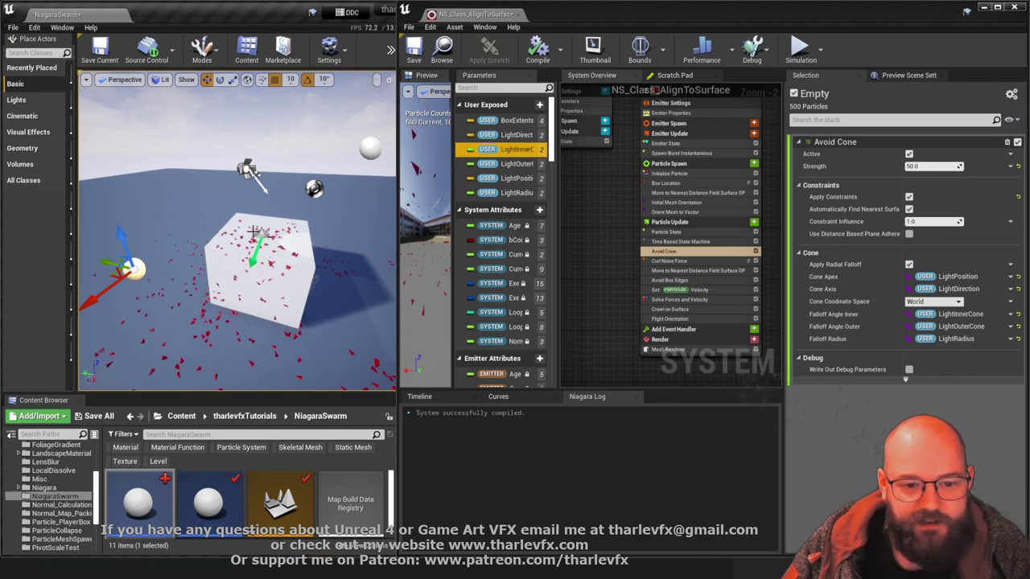
# Move the spotlight back so its cone lights the top of the box, and deselect it by selecting the nearby sphere
pyautogui.moveTo(289, 295); pyautogui.dragTo(247, 256, button='right')
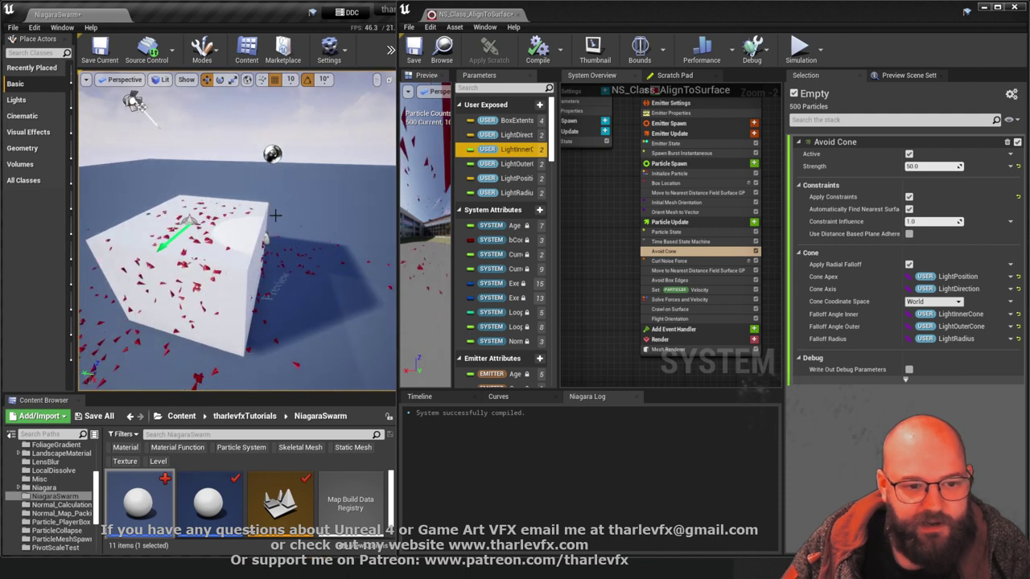
pyautogui.click(141, 106)
pyautogui.moveTo(141, 106); pyautogui.dragTo(218, 147, button='right')
pyautogui.moveTo(218, 147); pyautogui.dragTo(177, 158)
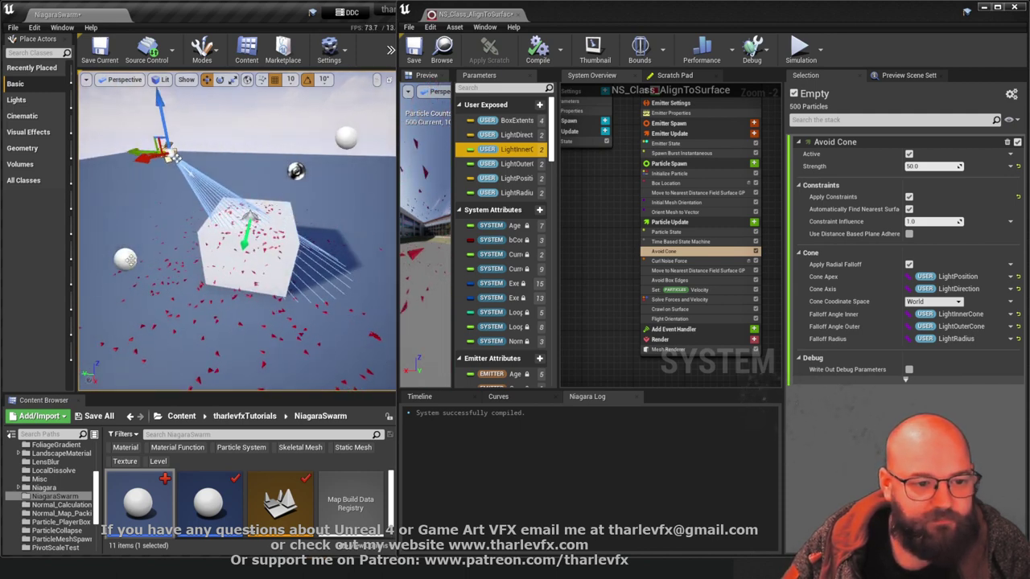
pyautogui.click(126, 258)
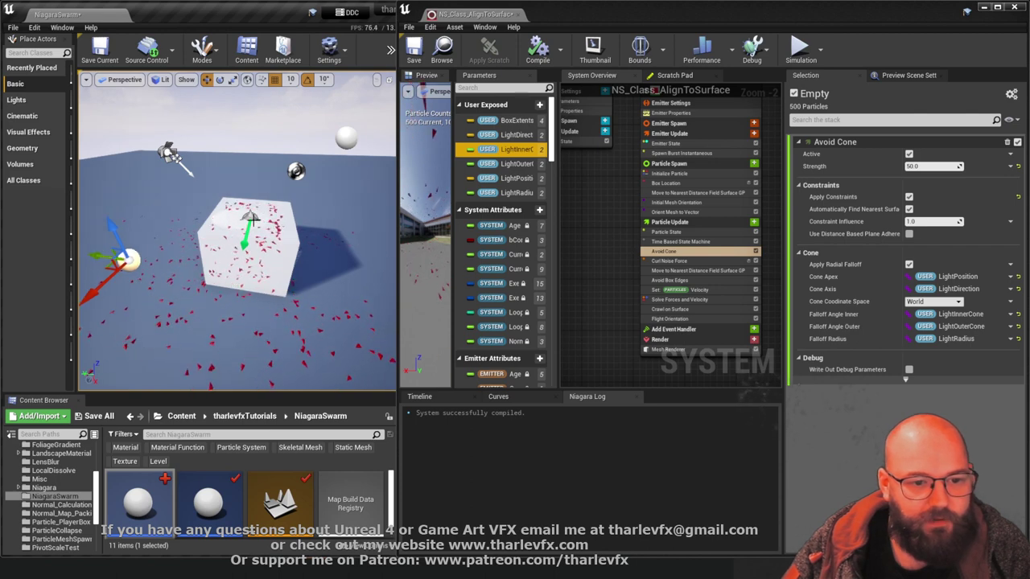
# Examine from several viewpoints how the swarm moves around the lit area on the box
pyautogui.scroll(5, 298, 242)
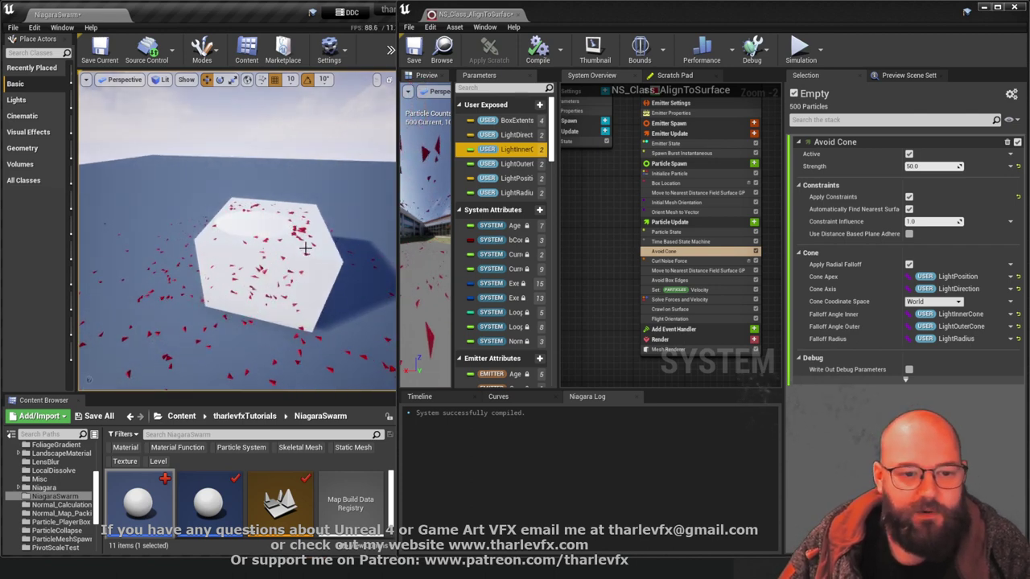
pyautogui.scroll(-5, 306, 250)
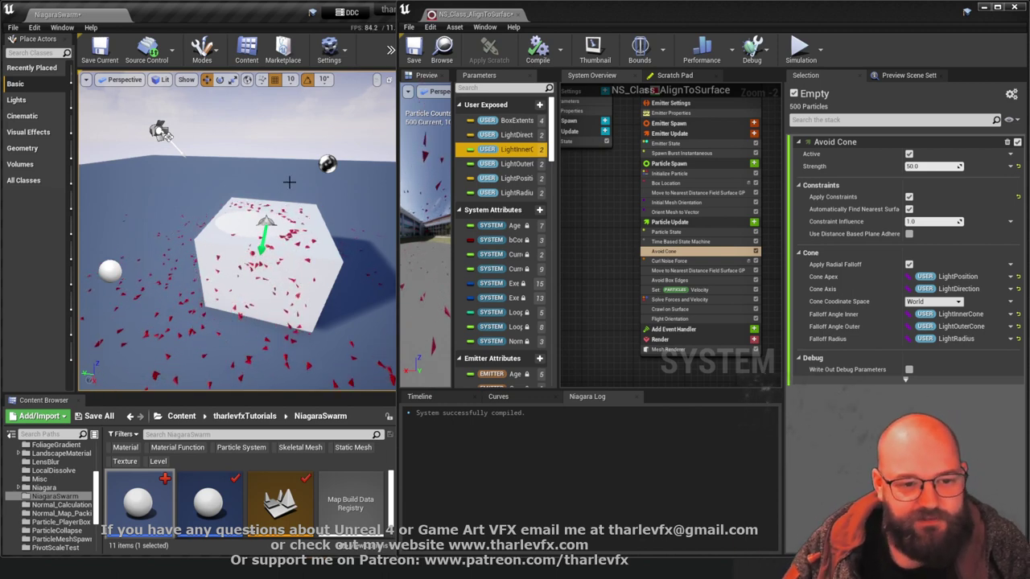
pyautogui.moveTo(289, 181); pyautogui.dragTo(273, 176, button='right')
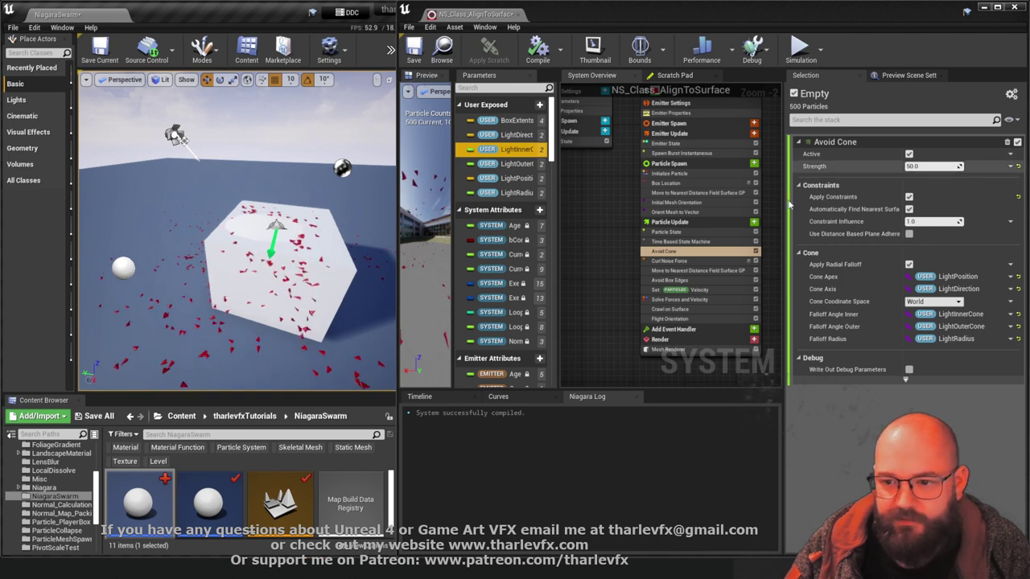
pyautogui.click(601, 258)
pyautogui.moveTo(619, 275); pyautogui.dragTo(585, 258, button='right')
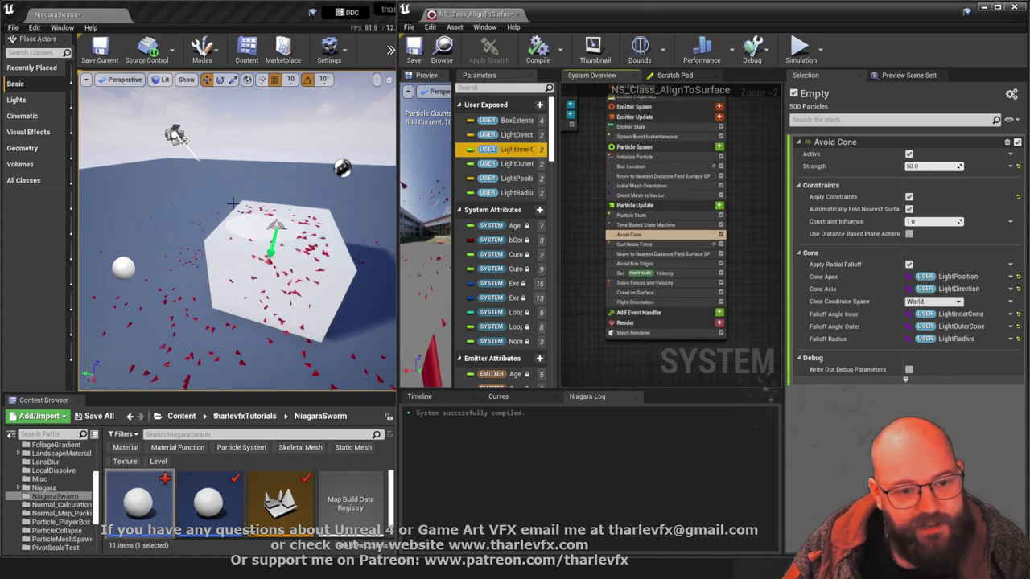
pyautogui.keyDown('alt'); pyautogui.moveTo(249, 249); pyautogui.dragTo(241, 270); pyautogui.keyUp('alt')
pyautogui.moveTo(264, 244); pyautogui.dragTo(259, 245, button='right')
# Select the spotlight in the level and minimize the Niagara editor window to return to the level editor
pyautogui.click(163, 135)
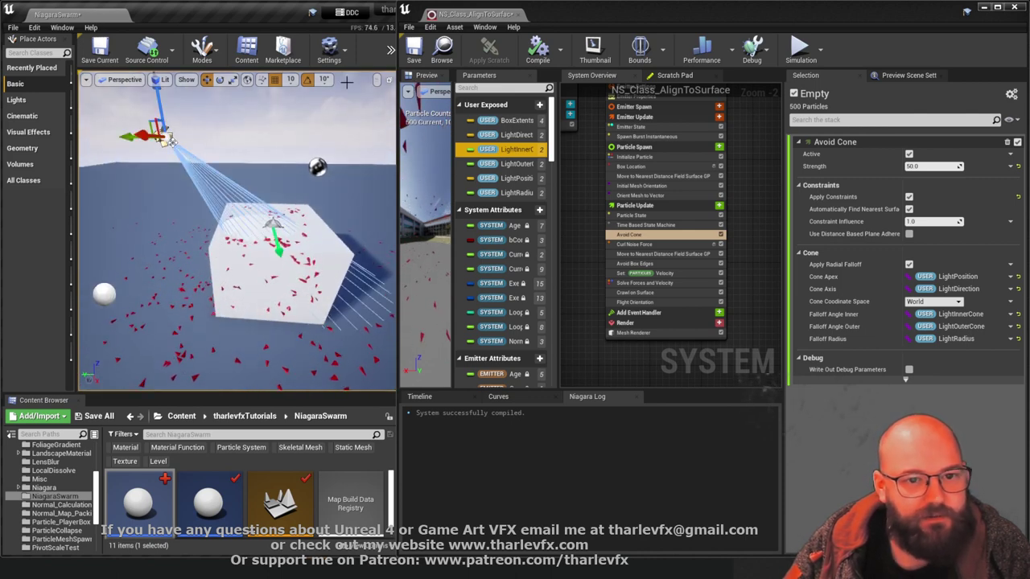
pyautogui.click(379, 81)
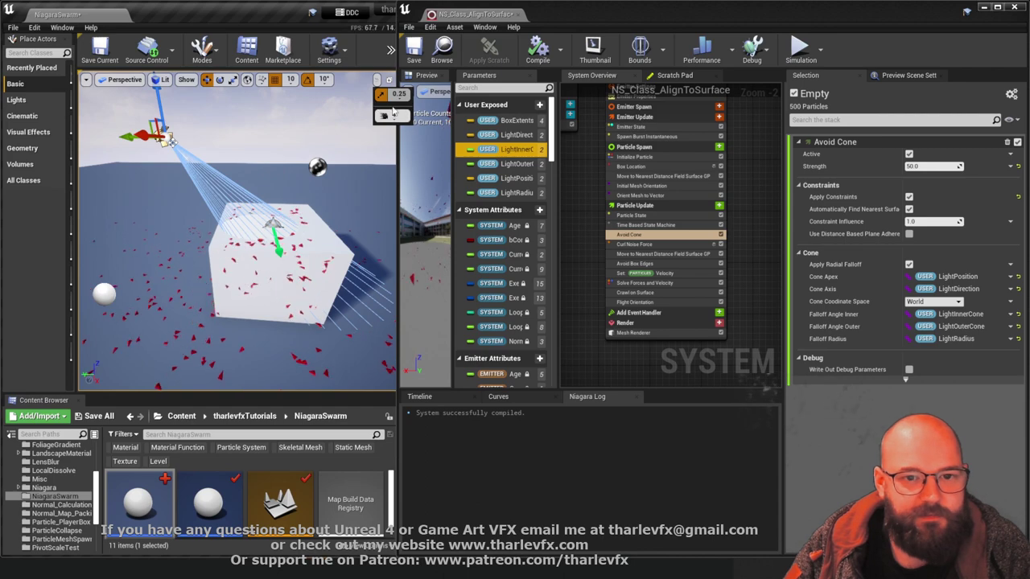
pyautogui.click(985, 7)
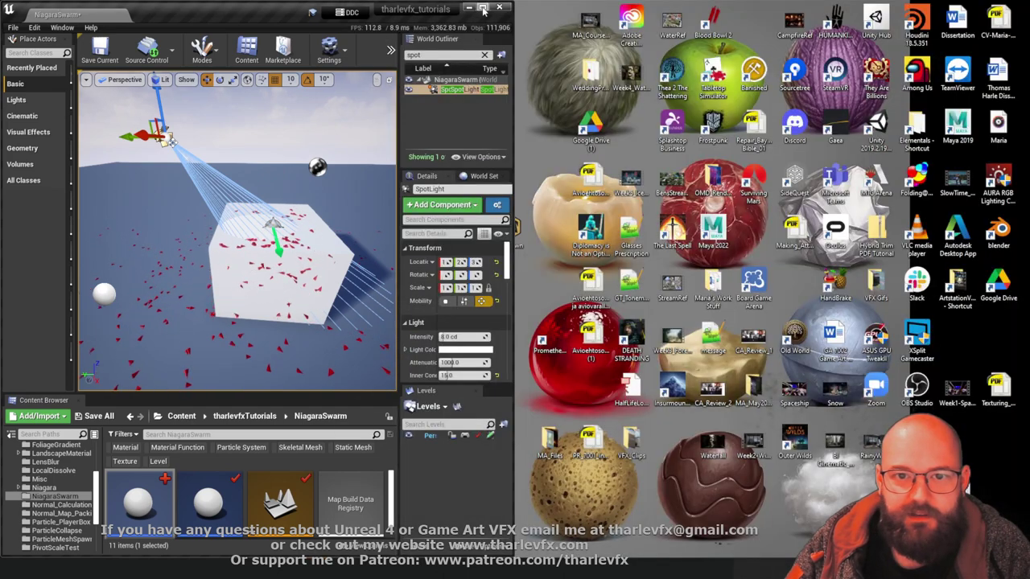
# Maximize the level editor, switch the transform gizmo to local space, and move the spotlight along its beam closer to the box
pyautogui.click(484, 5)
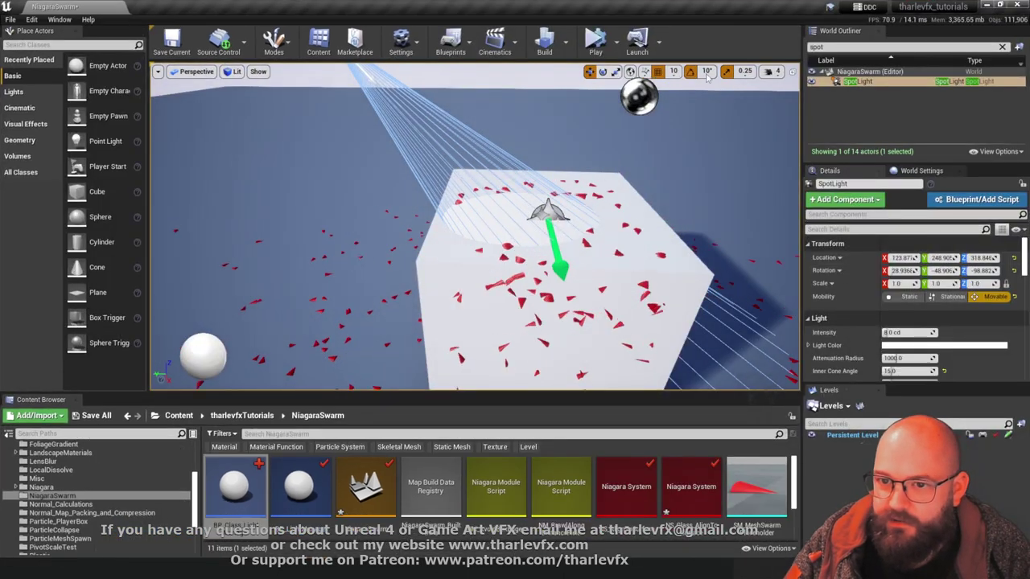
pyautogui.click(631, 73)
pyautogui.moveTo(492, 236); pyautogui.dragTo(435, 237, button='right')
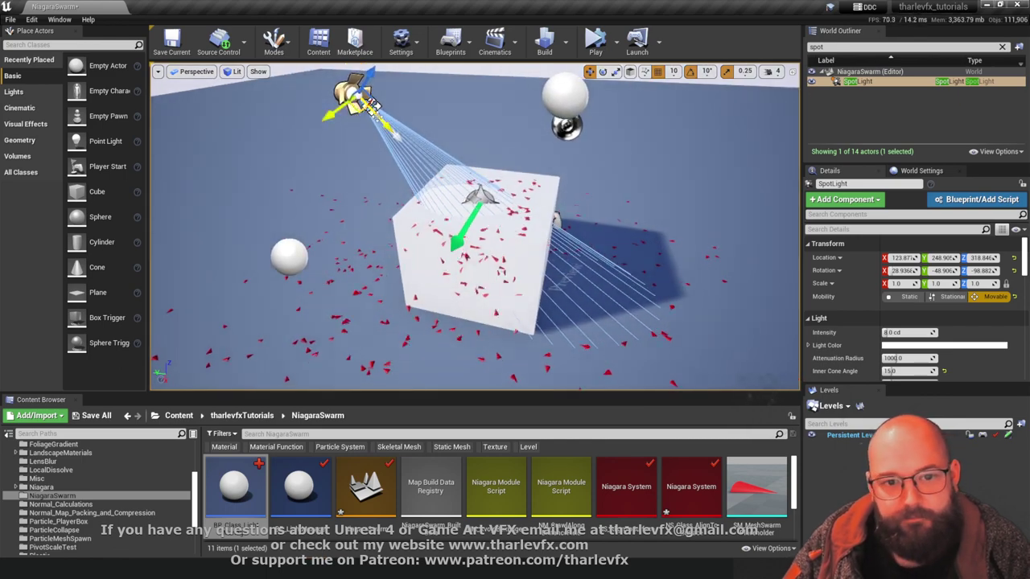
pyautogui.moveTo(384, 123); pyautogui.dragTo(410, 147)
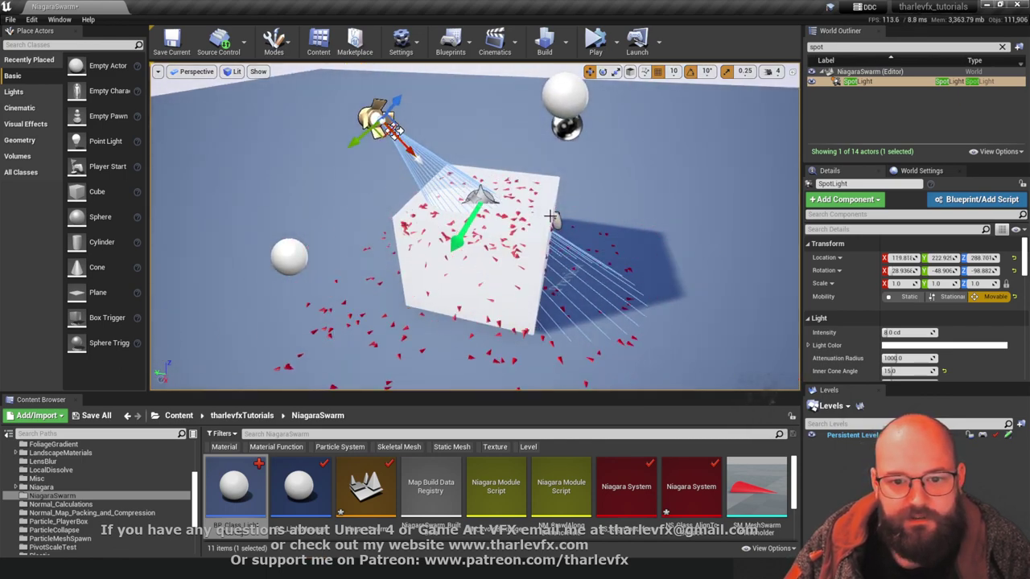
# Examine from several viewpoints how the swarm moves around the lit area on the box, with and without the editor gizmos
pyautogui.click(515, 185)
pyautogui.moveTo(515, 186); pyautogui.dragTo(604, 286, button='right')
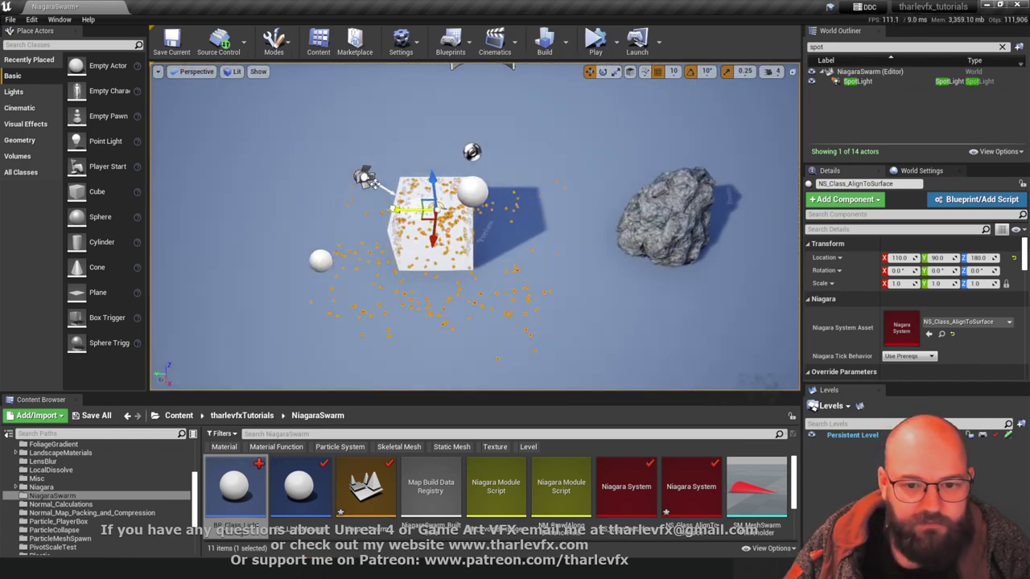
pyautogui.moveTo(509, 185); pyautogui.dragTo(561, 161, button='right')
pyautogui.press('Escape')
pyautogui.press('g')
pyautogui.moveTo(357, 168)
pyautogui.mouseDown(button='right')
pyautogui.moveTo(356, 242)
pyautogui.moveTo(357, 168)
pyautogui.mouseUp(button='right')
pyautogui.press('g')
pyautogui.click(273, 114)
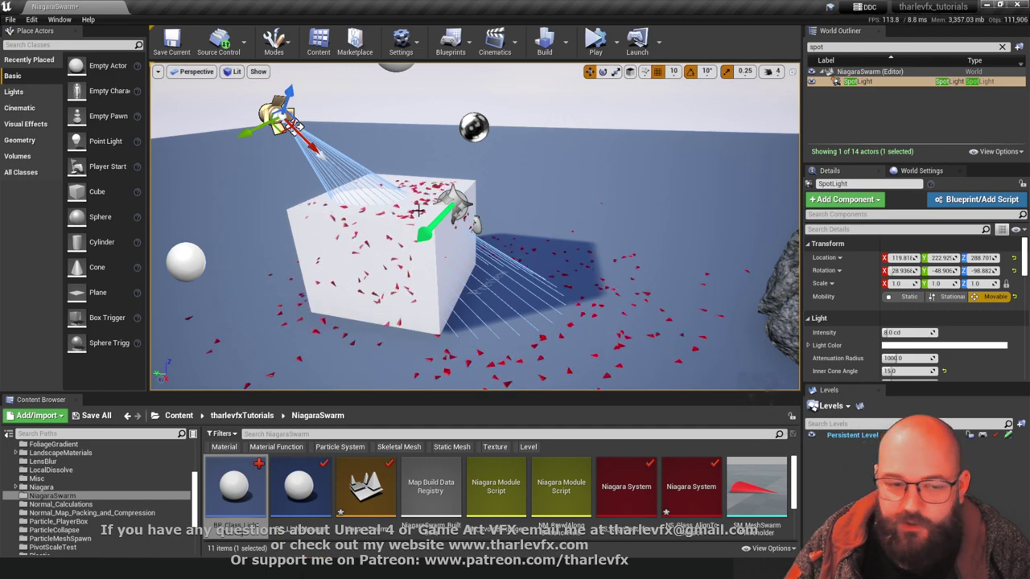
pyautogui.moveTo(459, 245); pyautogui.dragTo(433, 219, button='right')
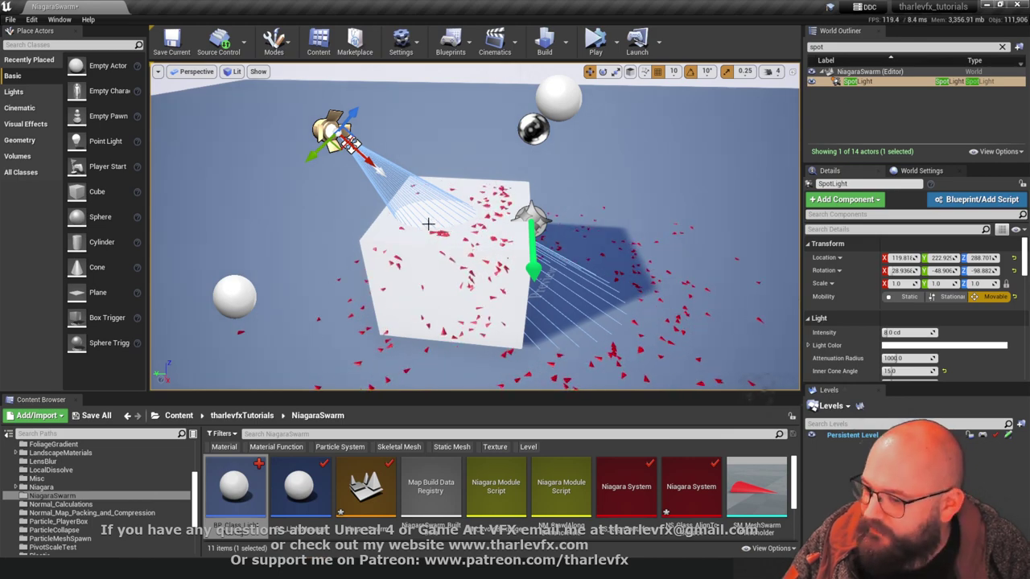
pyautogui.moveTo(440, 230); pyautogui.dragTo(590, 276, button='right')
pyautogui.press('Escape')
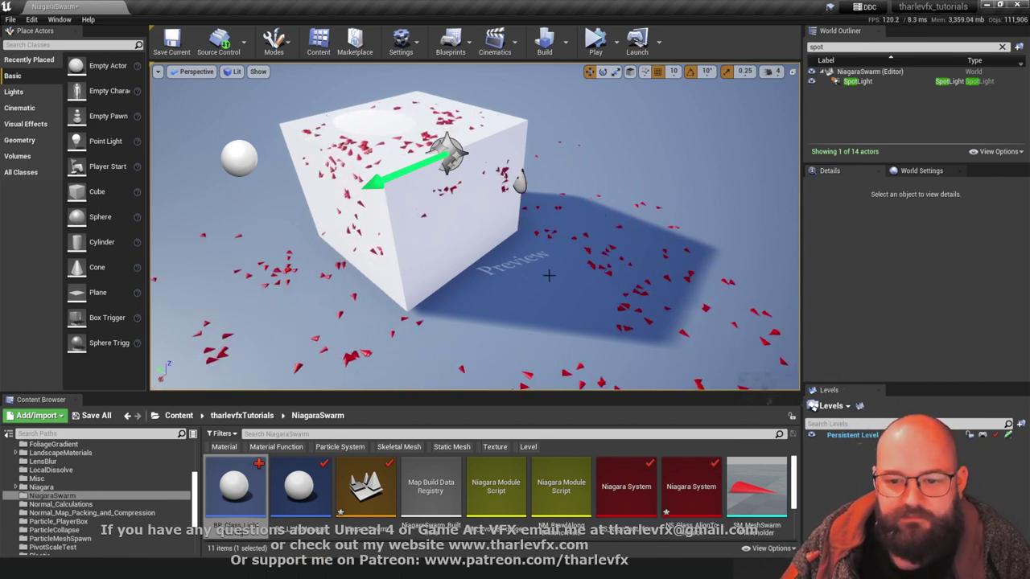
pyautogui.moveTo(487, 322); pyautogui.dragTo(612, 282, button='right')
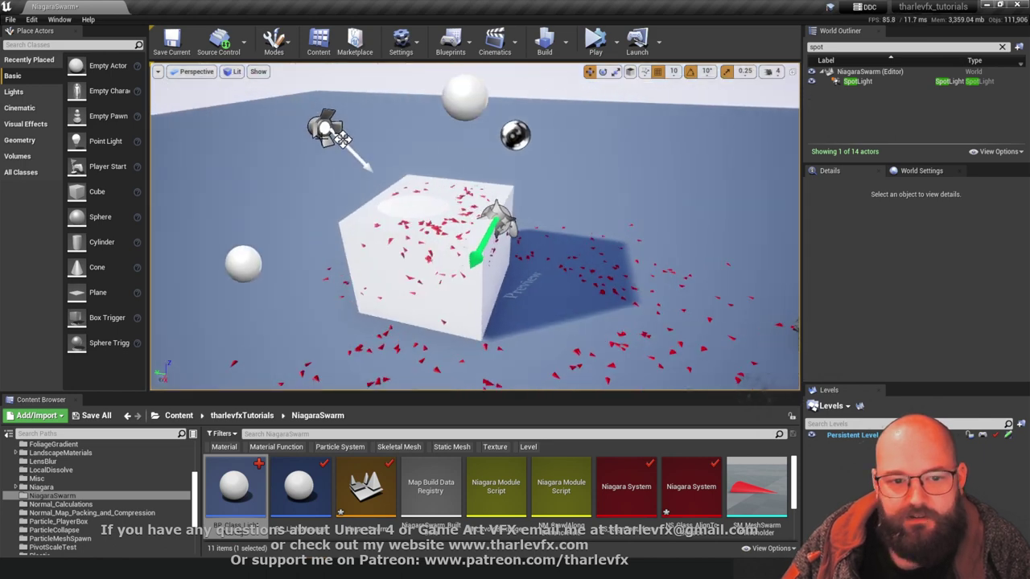
# Select the spotlight and move it slightly back along its beam, away from the box
pyautogui.click(329, 128)
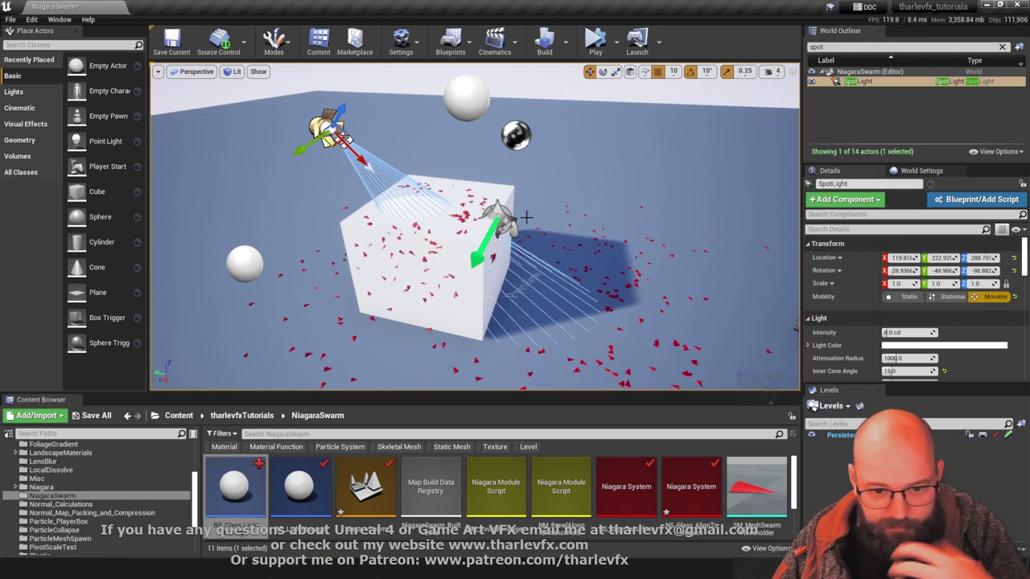
pyautogui.moveTo(574, 299); pyautogui.dragTo(425, 167, button='right')
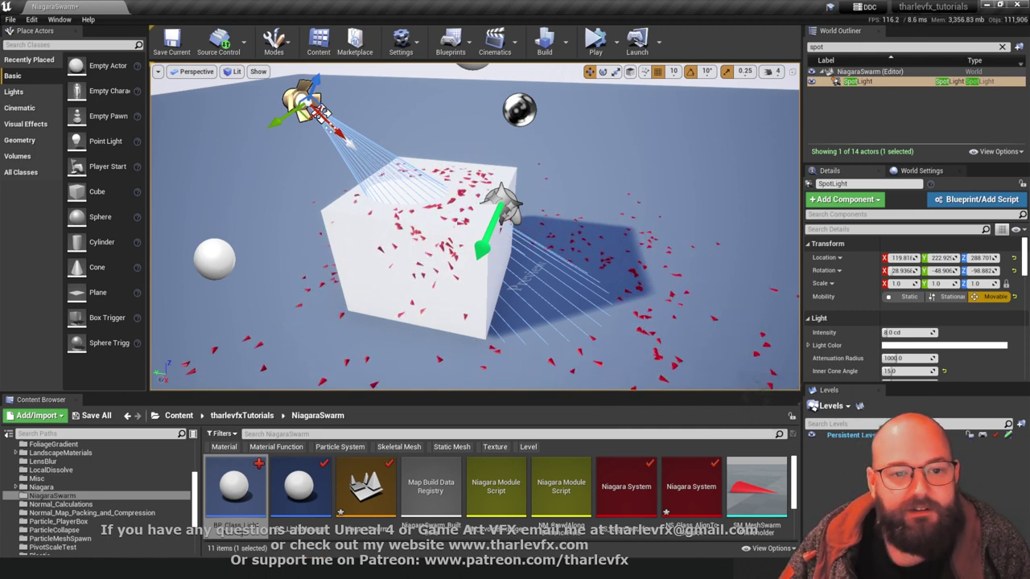
pyautogui.moveTo(323, 121)
pyautogui.mouseDown()
pyautogui.moveTo(284, 103)
pyautogui.moveTo(314, 122)
pyautogui.mouseUp()
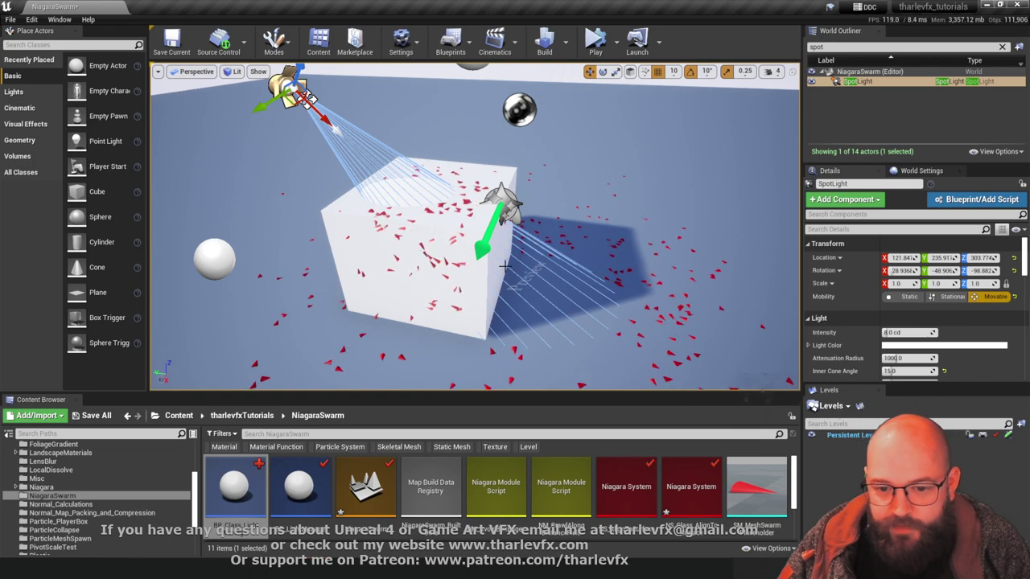
# Check the swarm's movement around the box's shaded side, hiding the editor gizmos briefly for a clear view
pyautogui.moveTo(519, 315); pyautogui.dragTo(520, 181, button='right')
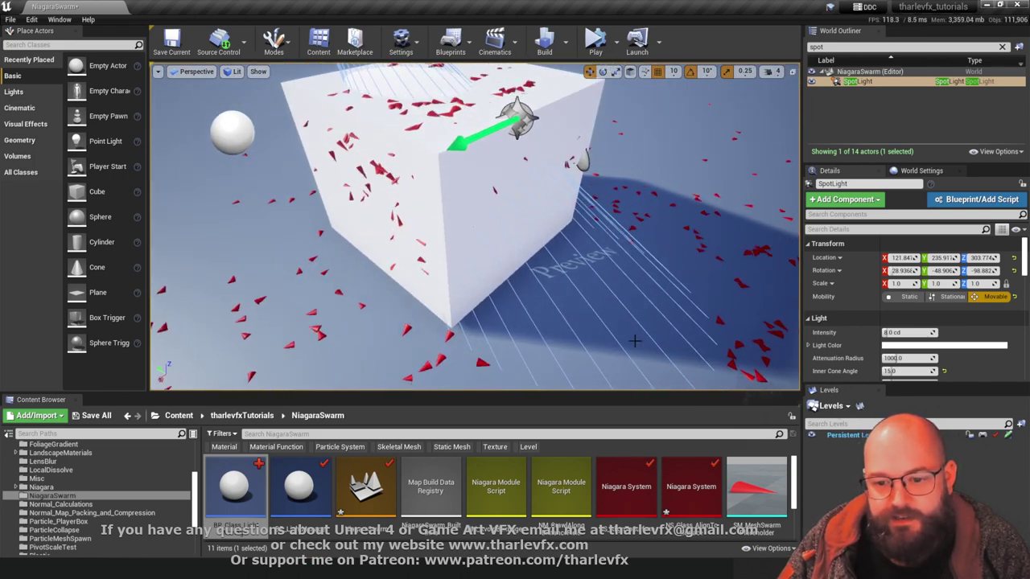
pyautogui.moveTo(577, 286); pyautogui.dragTo(504, 282, button='right')
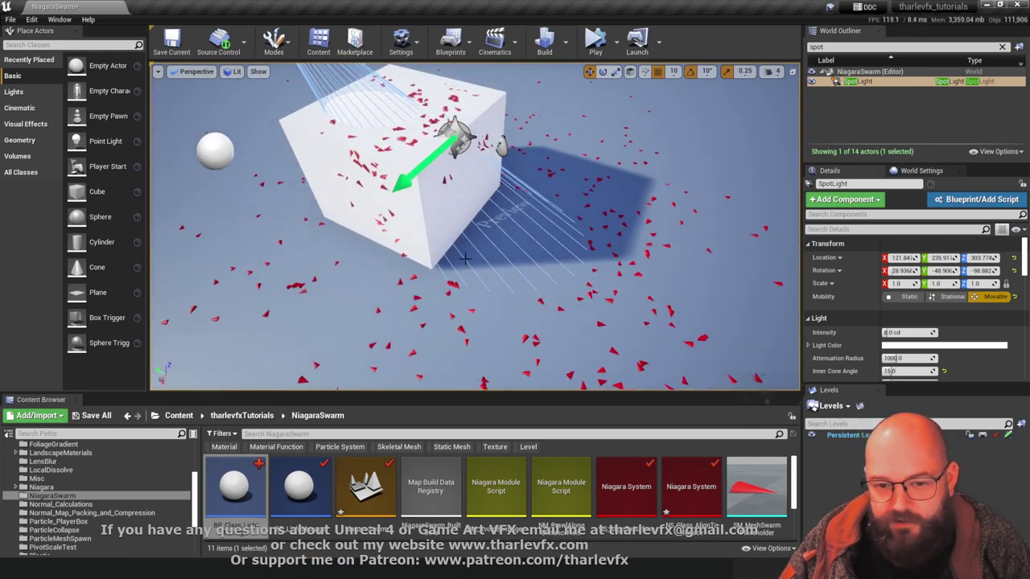
pyautogui.moveTo(508, 188); pyautogui.dragTo(553, 145, button='right')
pyautogui.press('g')
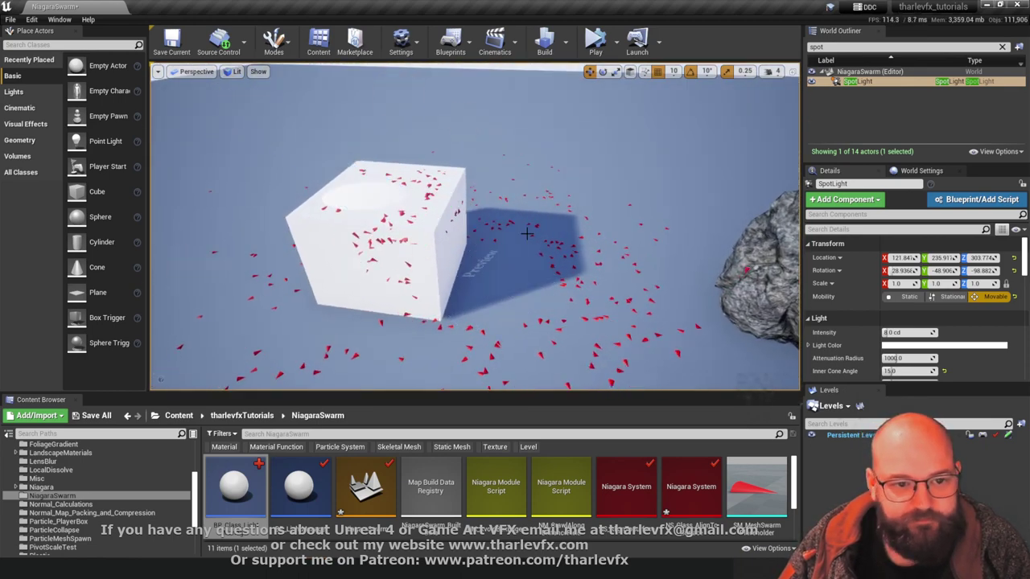
pyautogui.click(527, 233)
pyautogui.press('g')
# Select the swarm in the level and open its Niagara system NS_Class_AlignToSurface for editing
pyautogui.click(250, 105)
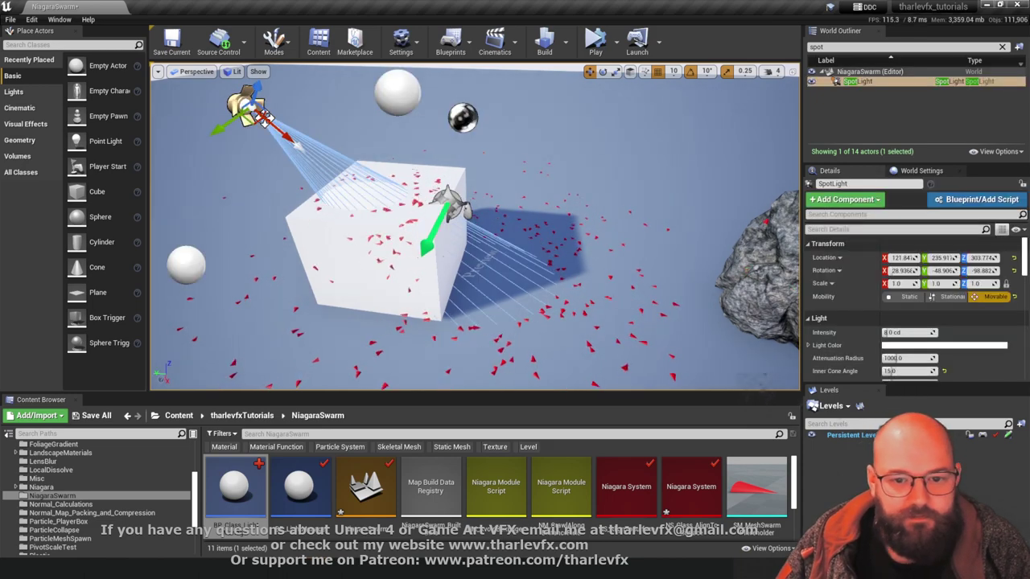
pyautogui.click(452, 205)
pyautogui.hotkey('ctrl', 'e')
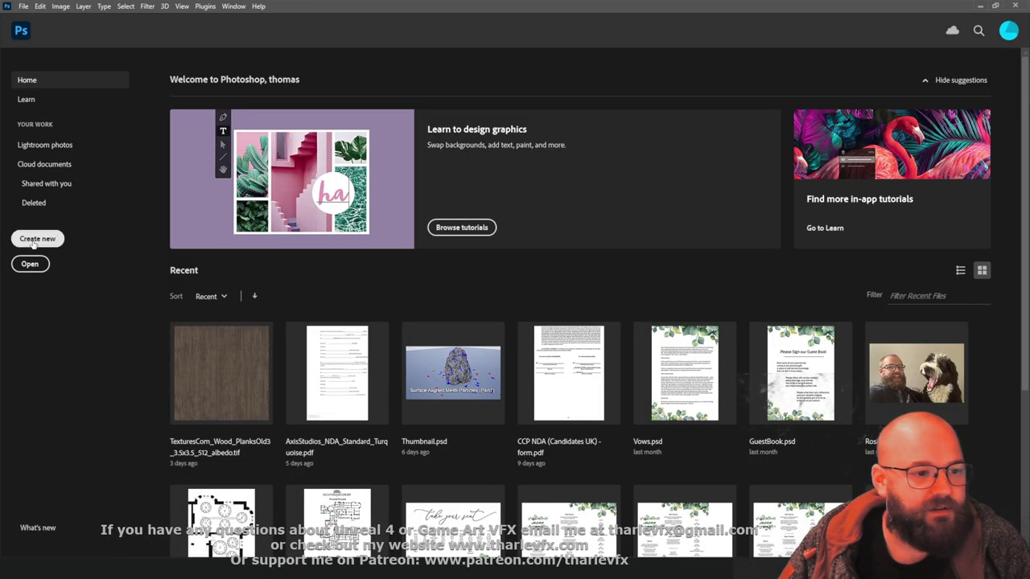
# Switch to Photoshop and create a new 1024 x 1024 px document at 72 ppi with a black background
pyautogui.click(36, 241)
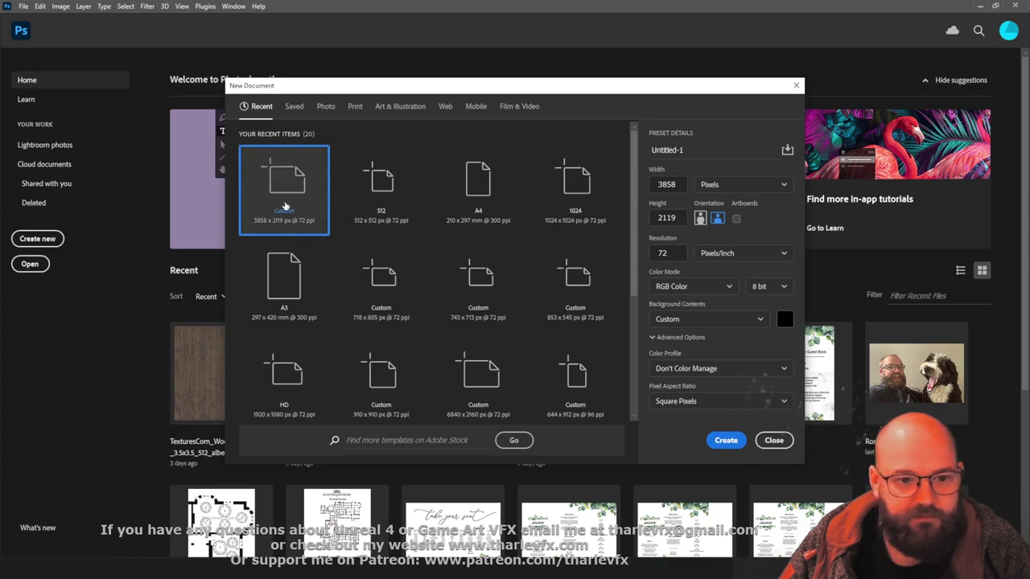
pyautogui.click(289, 114)
pyautogui.doubleClick(283, 186)
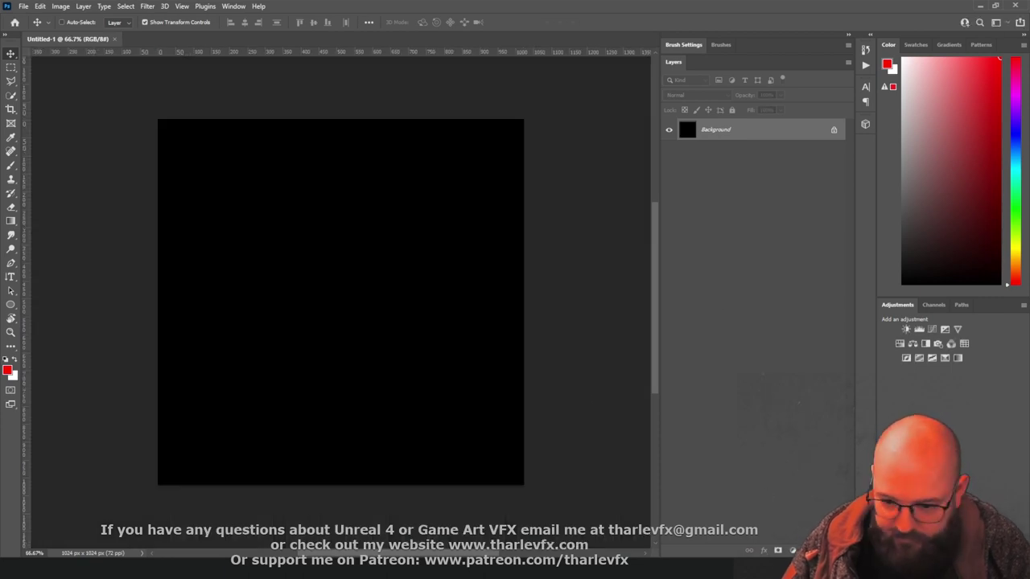
# Add a new layer and sketch a surface profile with a raised bump in its middle, using a thin white brush
pyautogui.hotkey('ctrl', 'shift', 'alt', 'n')
pyautogui.press('b')
pyautogui.keyDown('alt'); pyautogui.moveTo(278, 306); pyautogui.dragTo(276, 313, button='right'); pyautogui.keyUp('alt')
pyautogui.keyDown('alt'); pyautogui.scroll(-3, 213, 254); pyautogui.keyUp('alt')
pyautogui.keyDown('alt'); pyautogui.scroll(2, 218, 269); pyautogui.keyUp('alt')
pyautogui.press('d')
pyautogui.press('x')
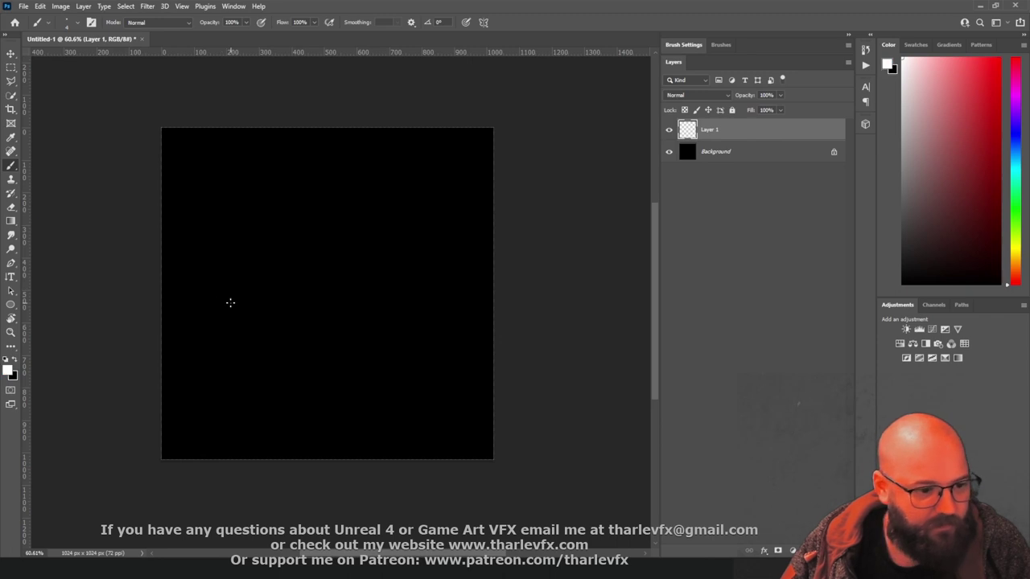
pyautogui.moveTo(184, 349)
pyautogui.mouseDown()
pyautogui.moveTo(220, 351)
pyautogui.moveTo(291, 322)
pyautogui.moveTo(299, 285)
pyautogui.moveTo(362, 284)
pyautogui.moveTo(393, 328)
pyautogui.moveTo(432, 344)
pyautogui.moveTo(486, 344)
pyautogui.mouseUp()
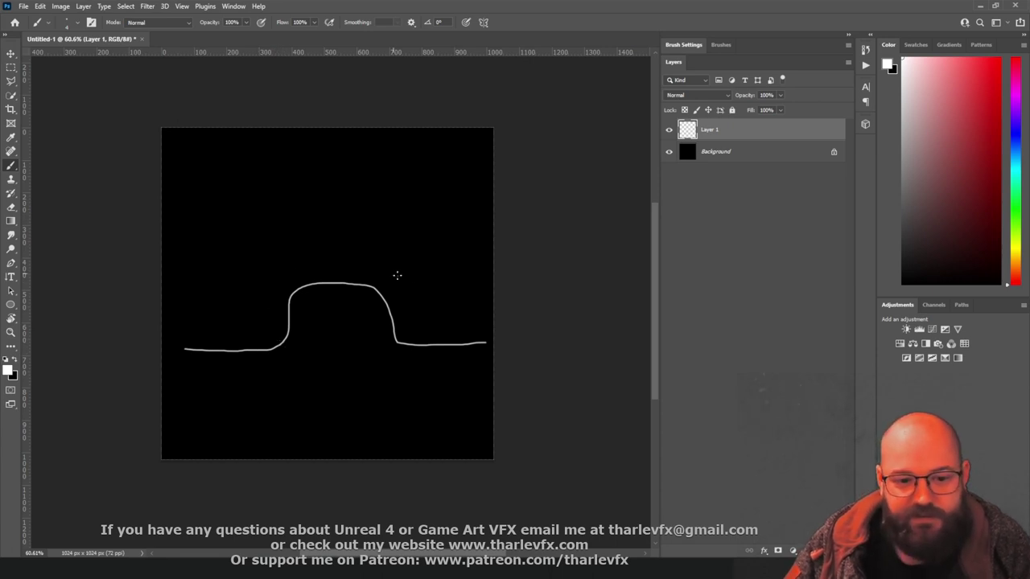
# Sketch a spotlight symbol above the profile with two dashed lines running diagonally through the bump as its light cone
pyautogui.keyDown('alt'); pyautogui.scroll(2, 329, 357); pyautogui.keyUp('alt')
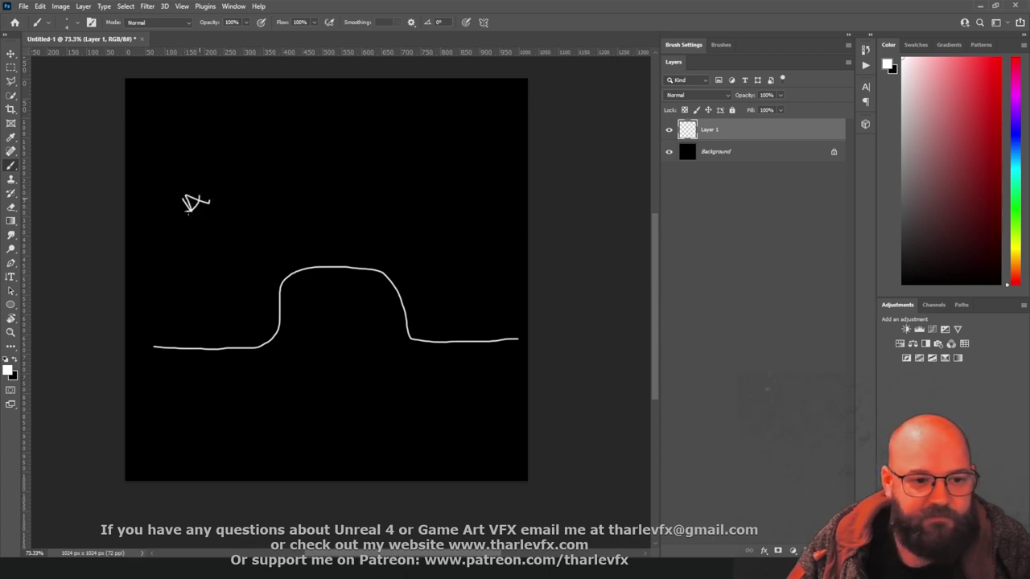
pyautogui.moveTo(282, 241); pyautogui.dragTo(290, 245)
pyautogui.moveTo(318, 262); pyautogui.dragTo(324, 267)
pyautogui.moveTo(378, 291); pyautogui.dragTo(383, 295)
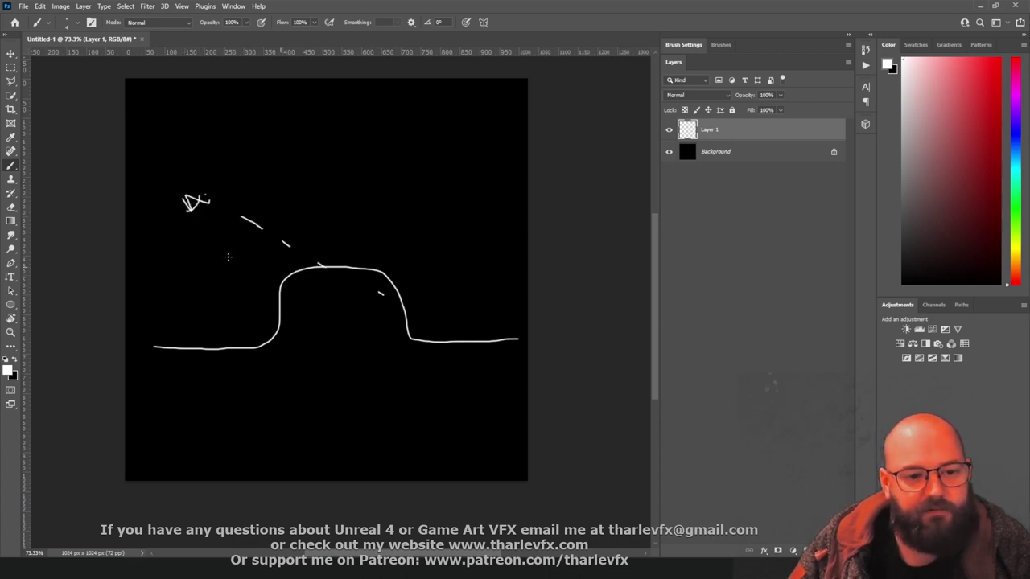
pyautogui.moveTo(220, 248); pyautogui.dragTo(233, 258)
pyautogui.moveTo(258, 276); pyautogui.dragTo(273, 288)
pyautogui.moveTo(303, 317); pyautogui.dragTo(329, 353)
pyautogui.moveTo(358, 382); pyautogui.dragTo(371, 388)
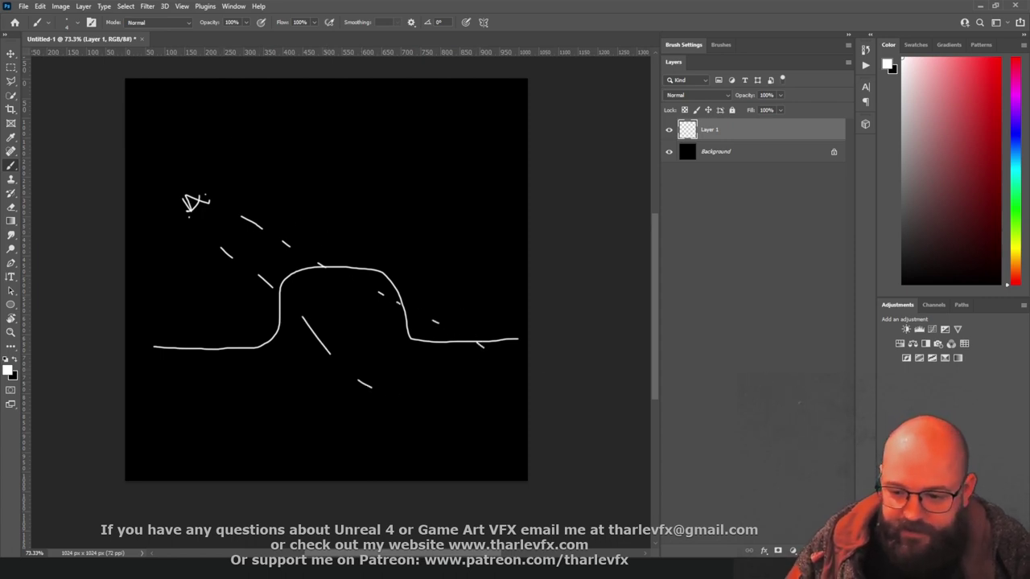
# Add a new layer, set the foreground colour to red, and draw a straight line through the spotlight and the bump's near foot
pyautogui.hotkey('ctrl', 'shift', 'alt', 'n')
pyautogui.click(12, 372)
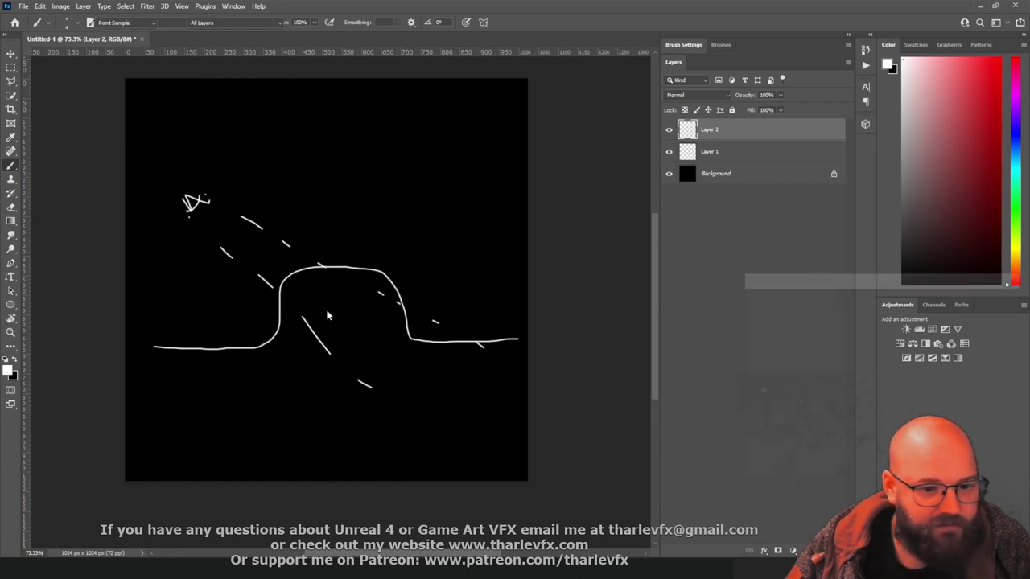
pyautogui.press('Return')
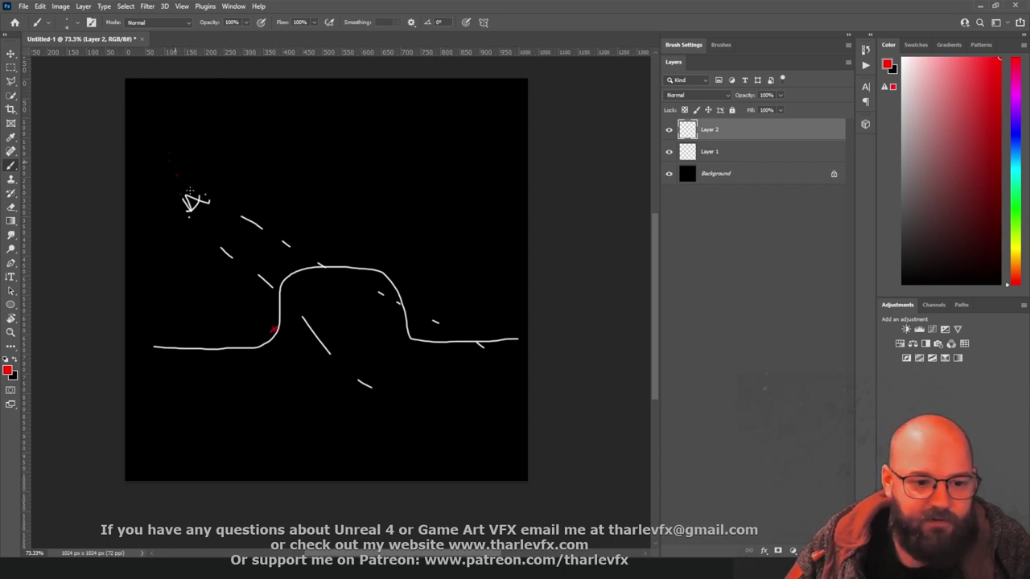
pyautogui.keyDown('shift'); pyautogui.click(320, 414); pyautogui.keyUp('shift')
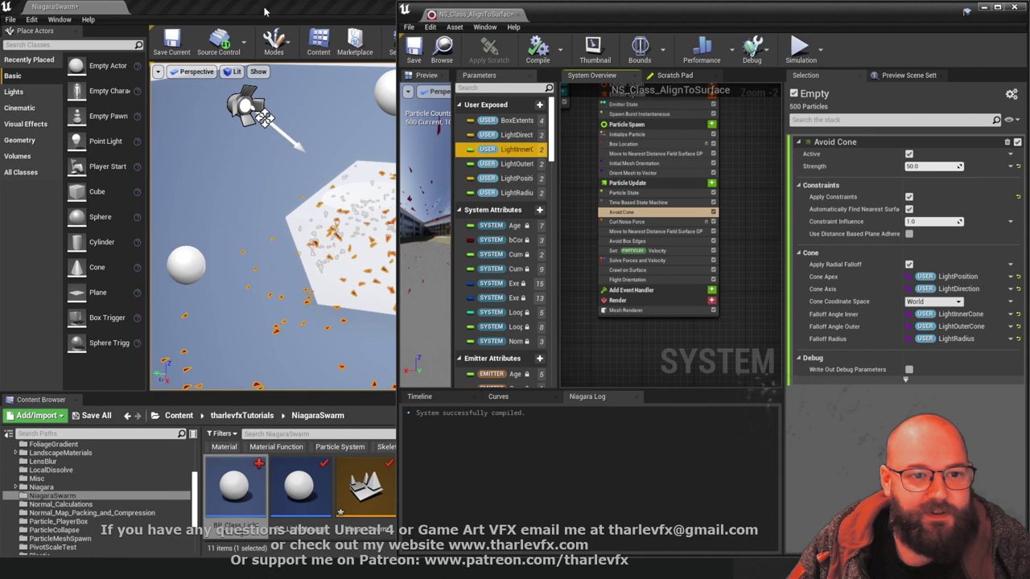
# Switch to Unreal Editor, toggle the Global DistanceField visualization in the level viewport, and return to the Photoshop sketch
pyautogui.click(257, 71)
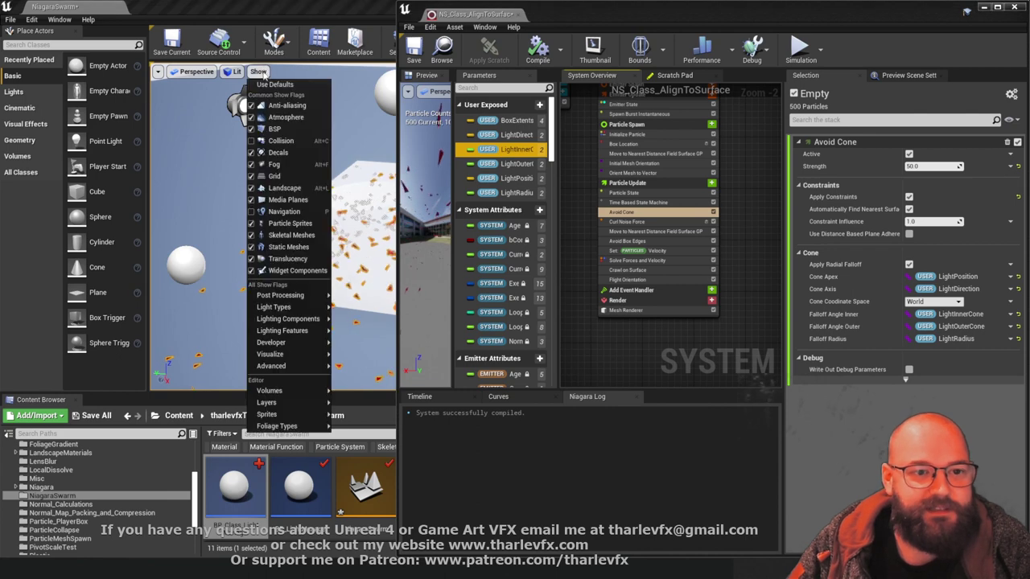
pyautogui.moveTo(280, 366)
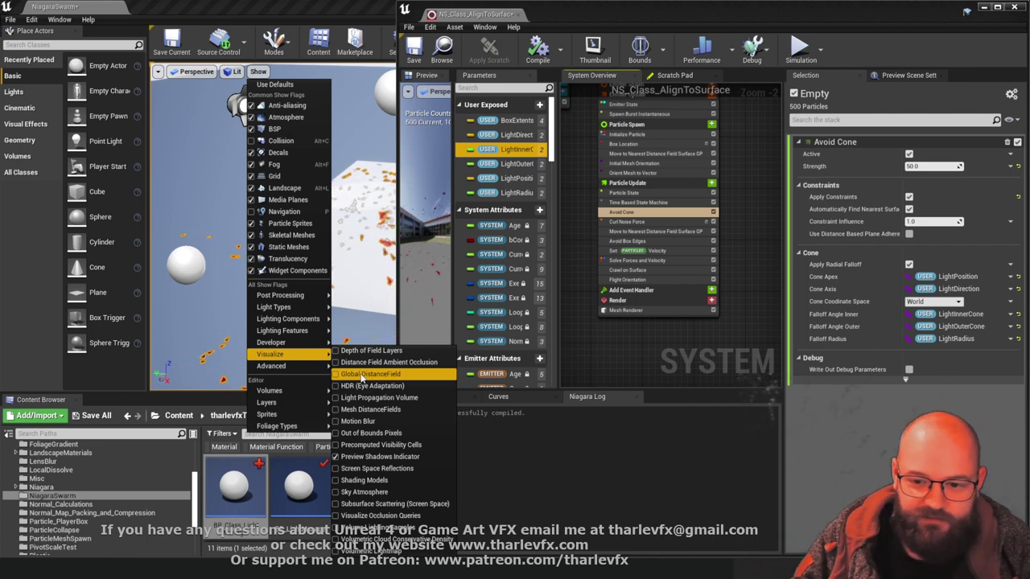
pyautogui.click(361, 373)
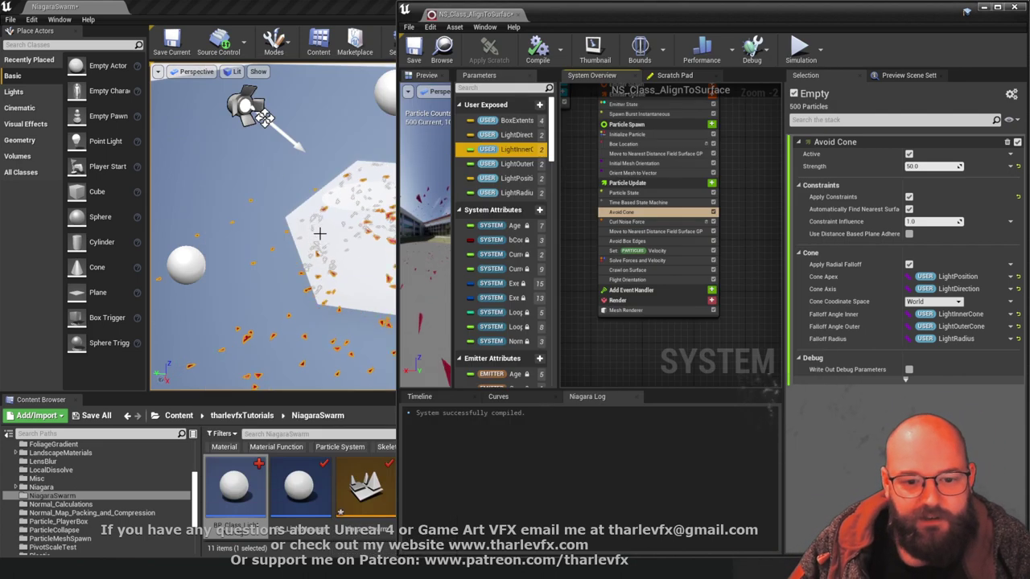
pyautogui.hotkey('alt', 'Tab')
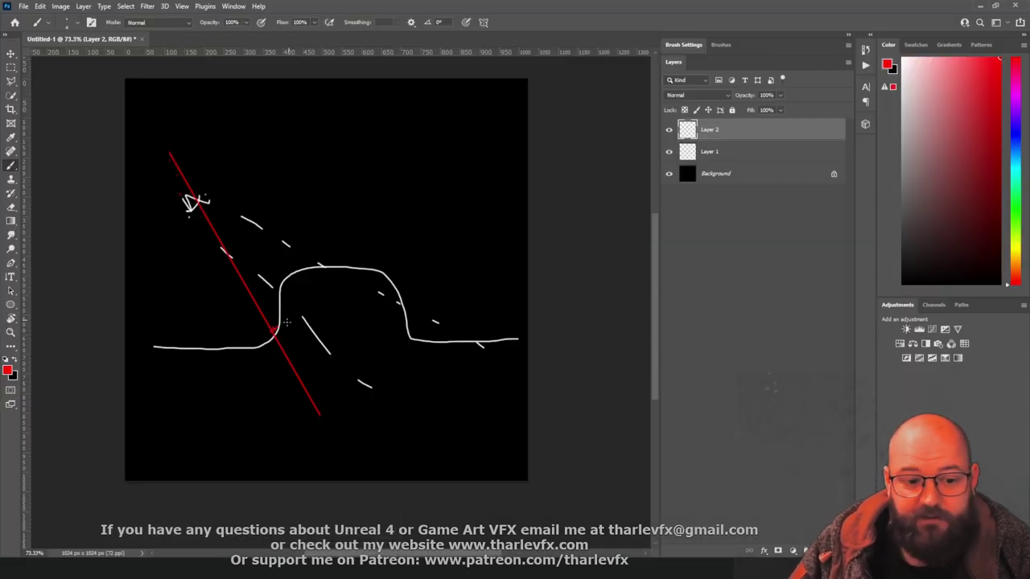
# Undo the long red line and redraw it from the bump's near foot up to the spotlight only
pyautogui.press('e')
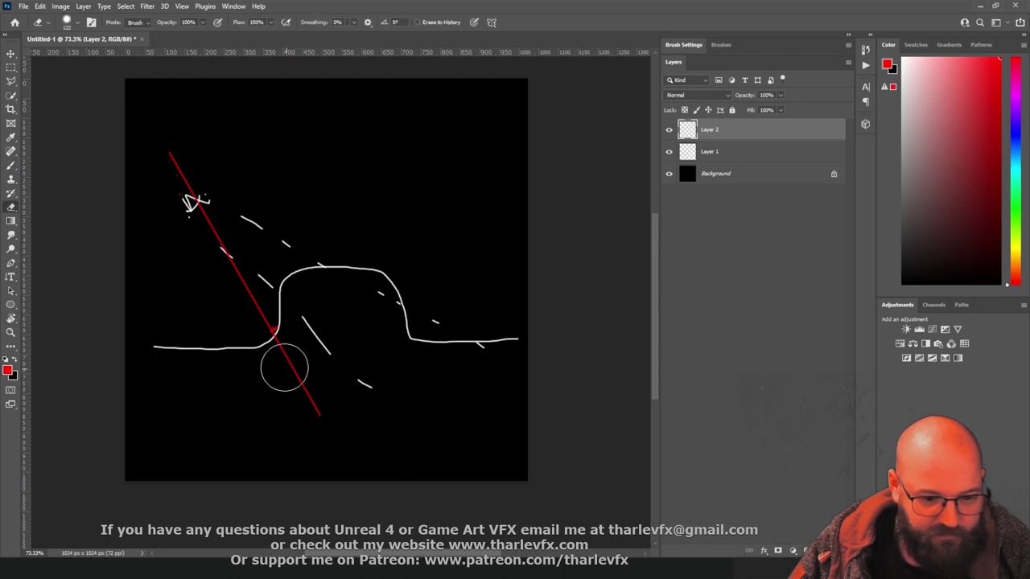
pyautogui.hotkey('ctrl', 'z')
pyautogui.press('b')
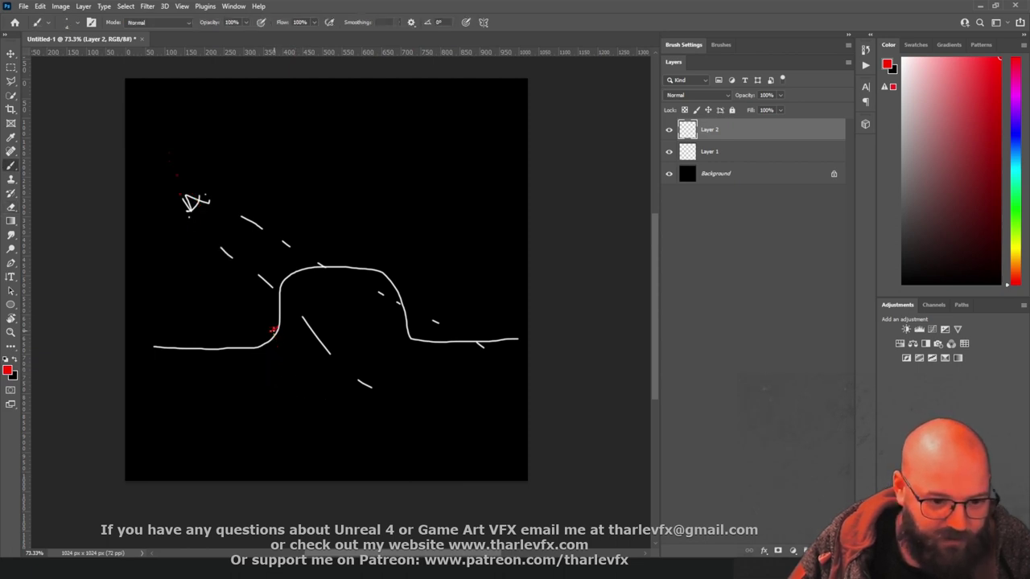
pyautogui.keyDown('shift'); pyautogui.click(185, 196); pyautogui.keyUp('shift')
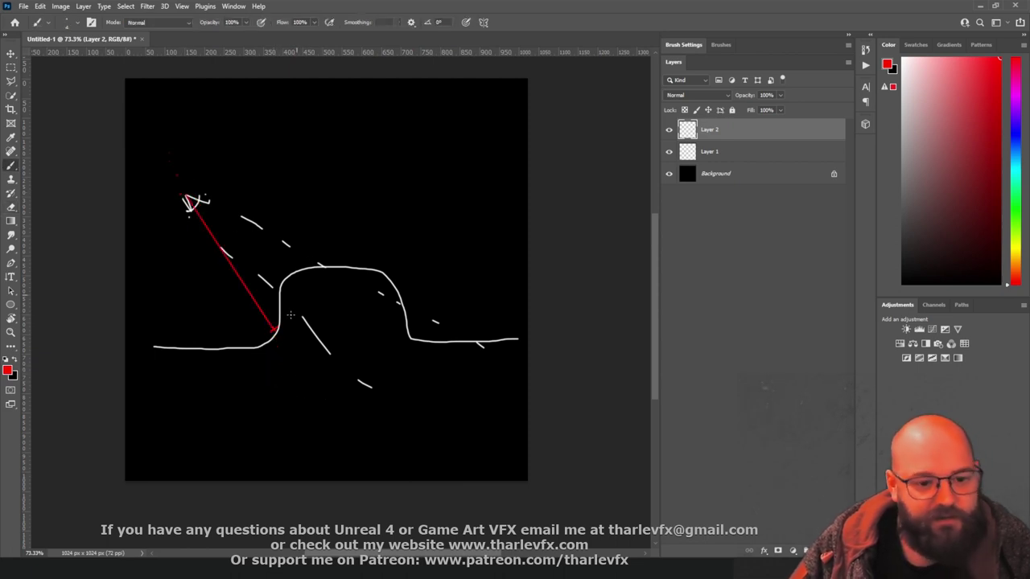
# Set the foreground colour to blue with hue 232° and add a new layer for the brush
pyautogui.click(9, 373)
pyautogui.click(892, 352)
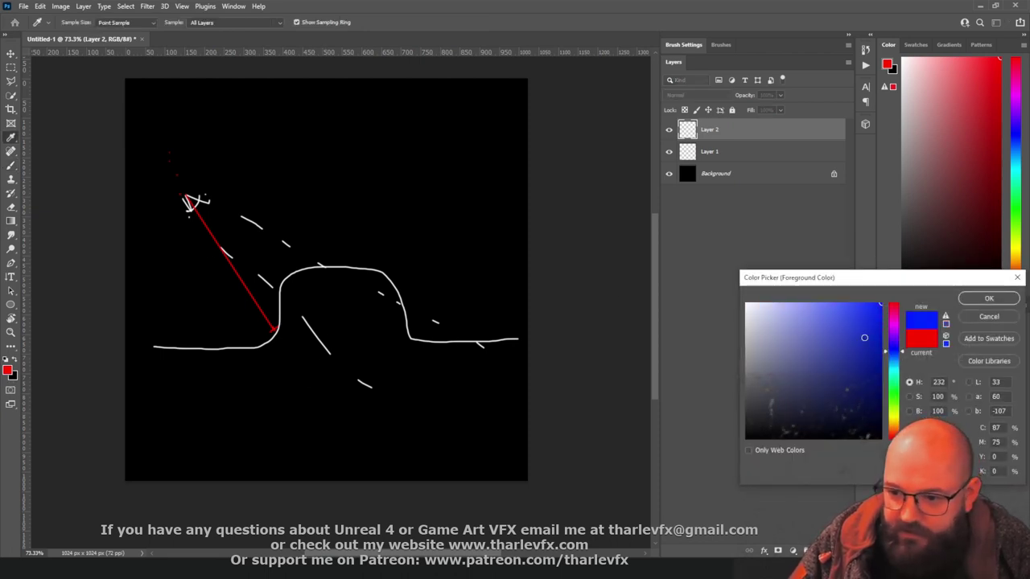
pyautogui.click(989, 298)
pyautogui.press('b')
pyautogui.hotkey('ctrl', 'shift', 'alt', 'n')
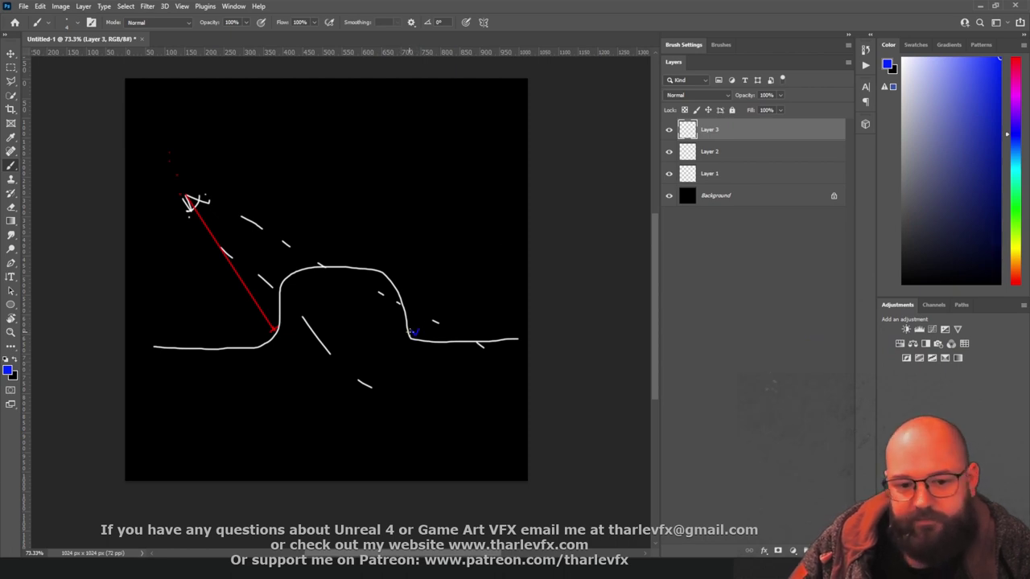
# Draw a straight blue line from the bump's far foot to the spotlight and switch to Unreal Editor
pyautogui.keyDown('shift'); pyautogui.click(185, 196); pyautogui.keyUp('shift')
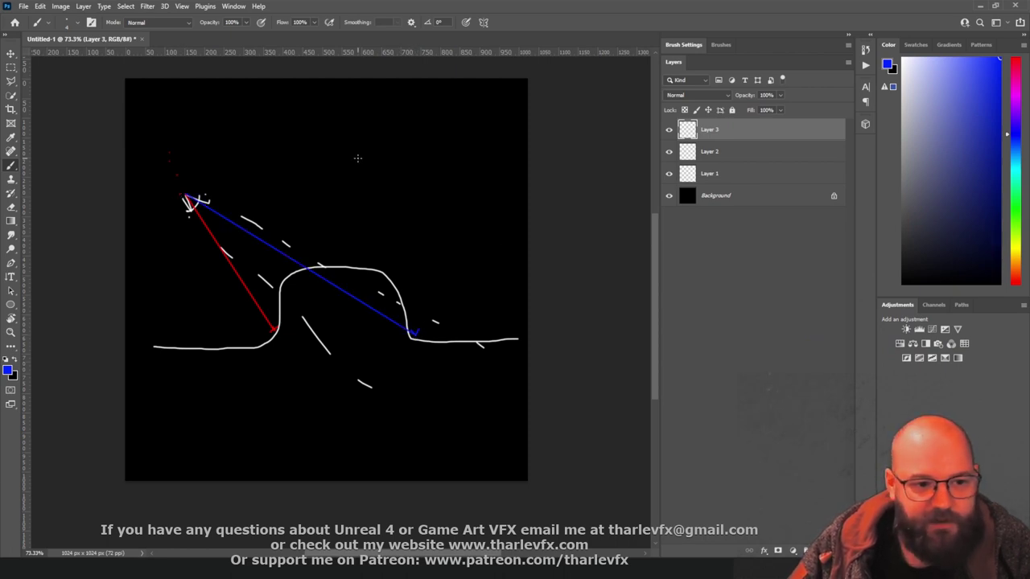
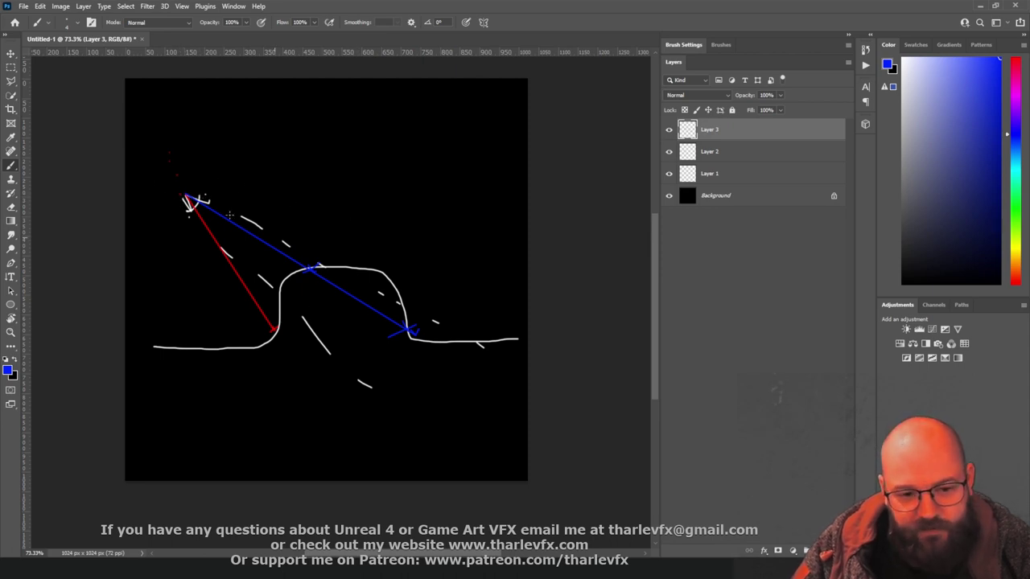
pyautogui.click(982, 8)
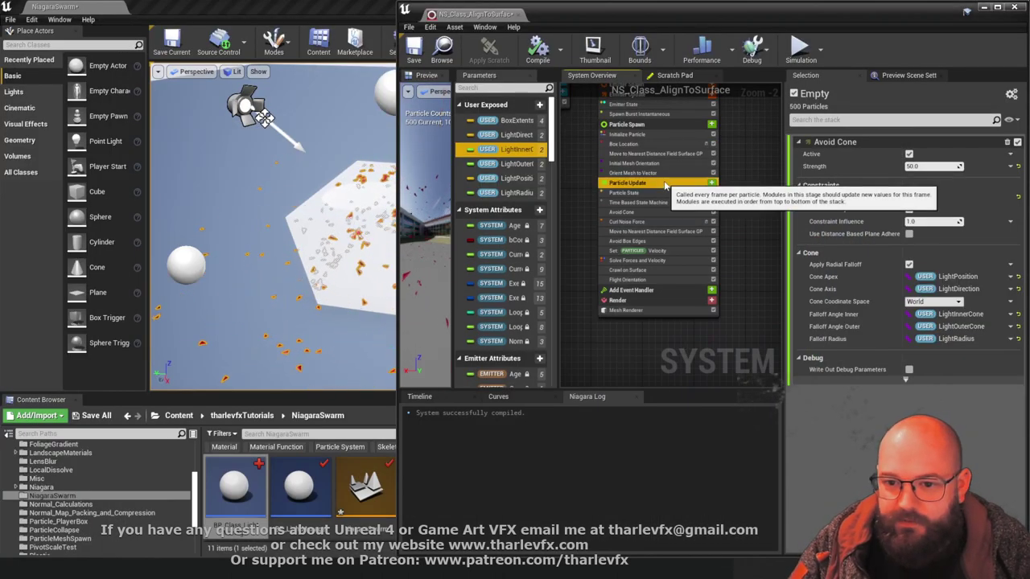
# Add a Ray Trace Distance Field GPU module to Particle Update, including non-library modules in the search, and place it directly above Avoid Cone
pyautogui.click(711, 182)
pyautogui.write('ray tr')
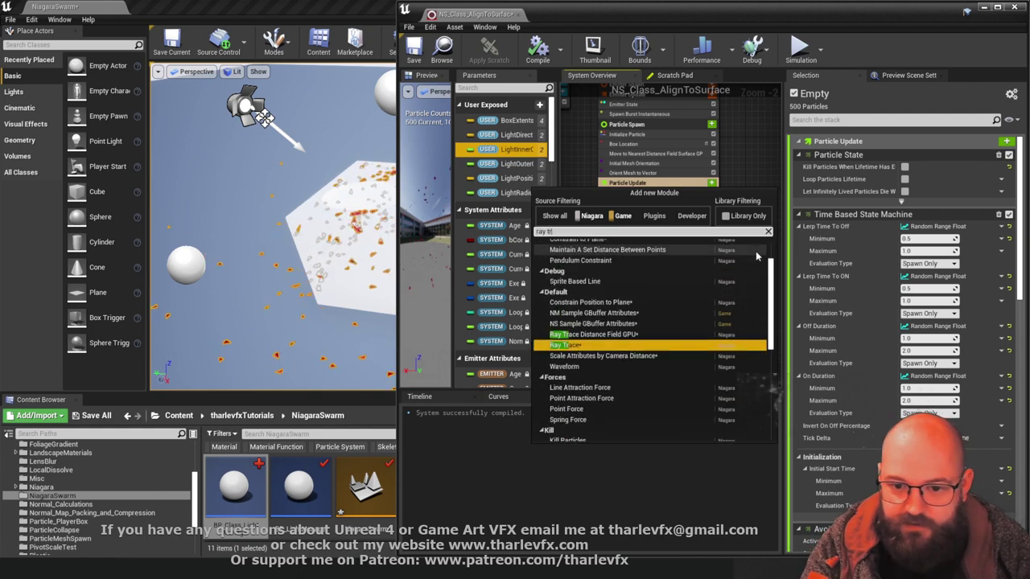
pyautogui.press('Up')
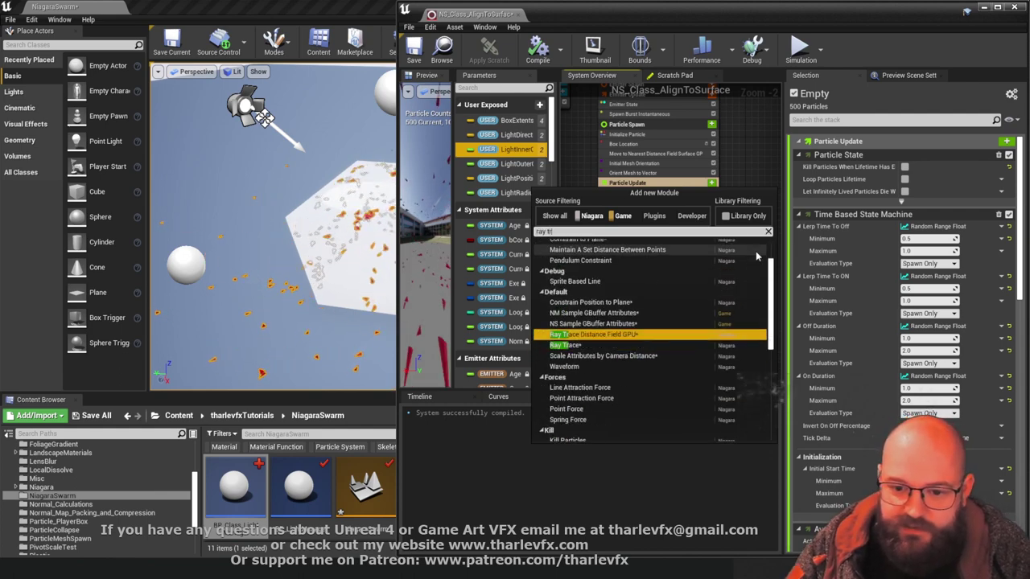
pyautogui.click(727, 216)
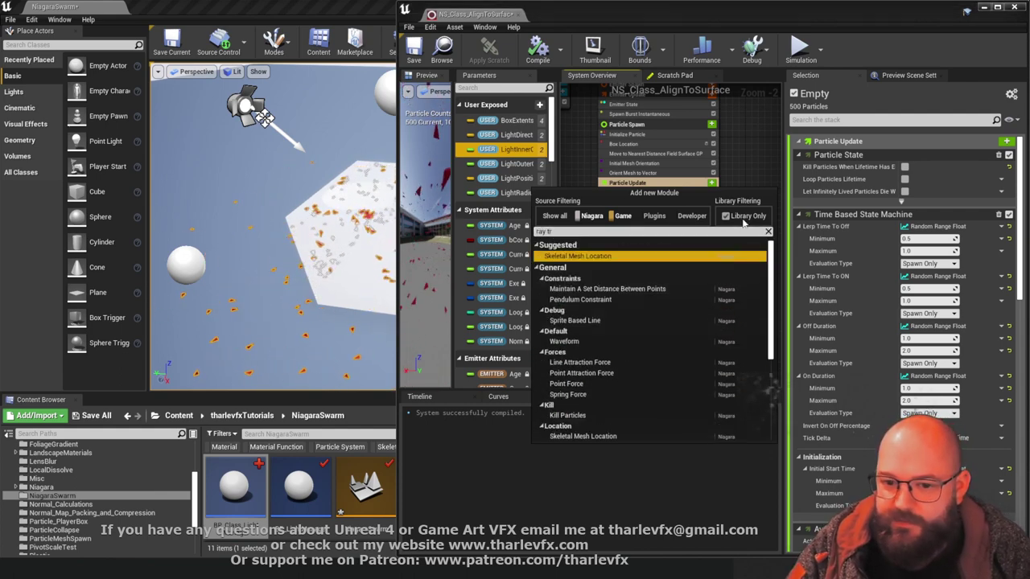
pyautogui.scroll(-5, 661, 342)
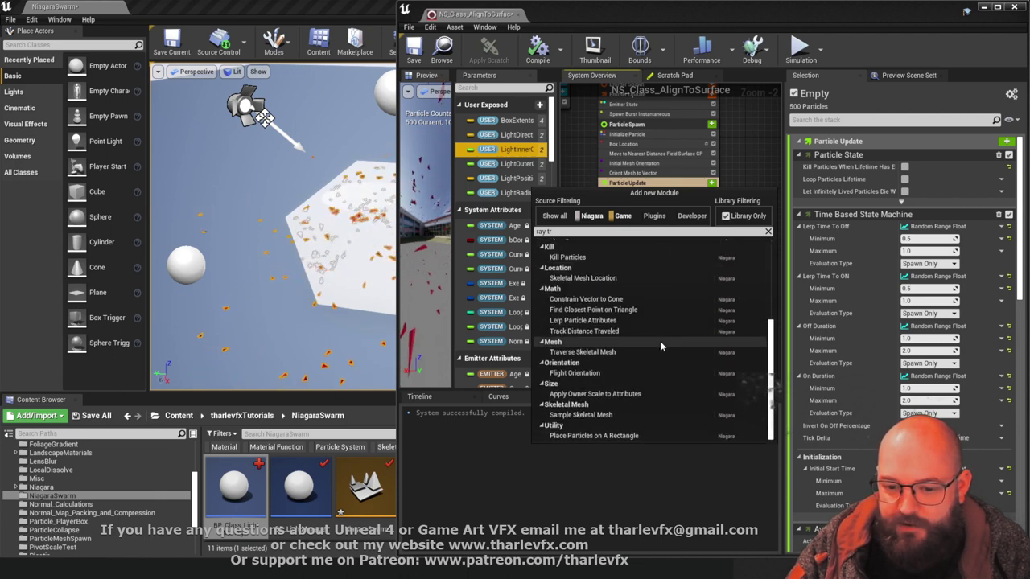
pyautogui.scroll(5, 661, 342)
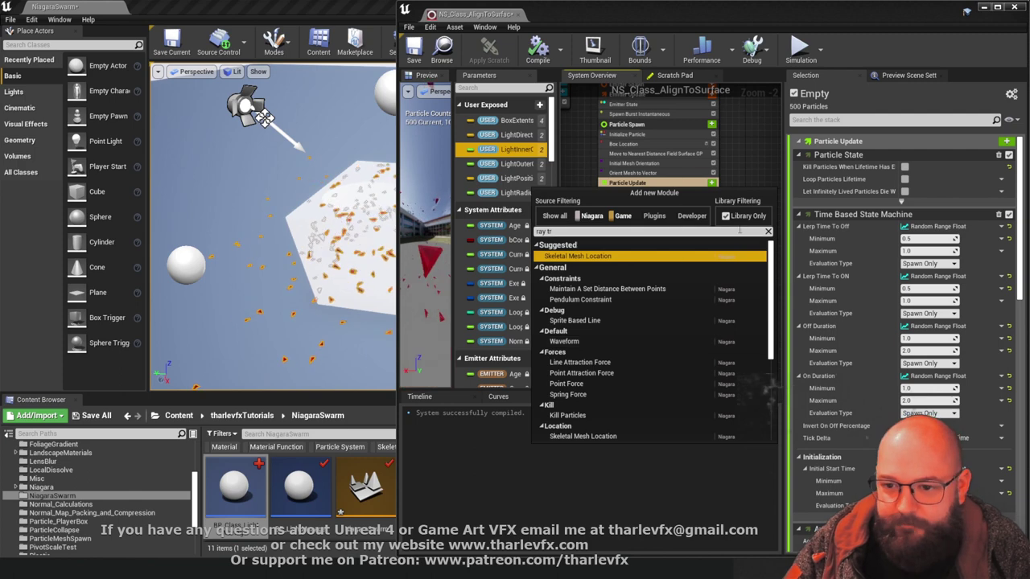
pyautogui.click(727, 215)
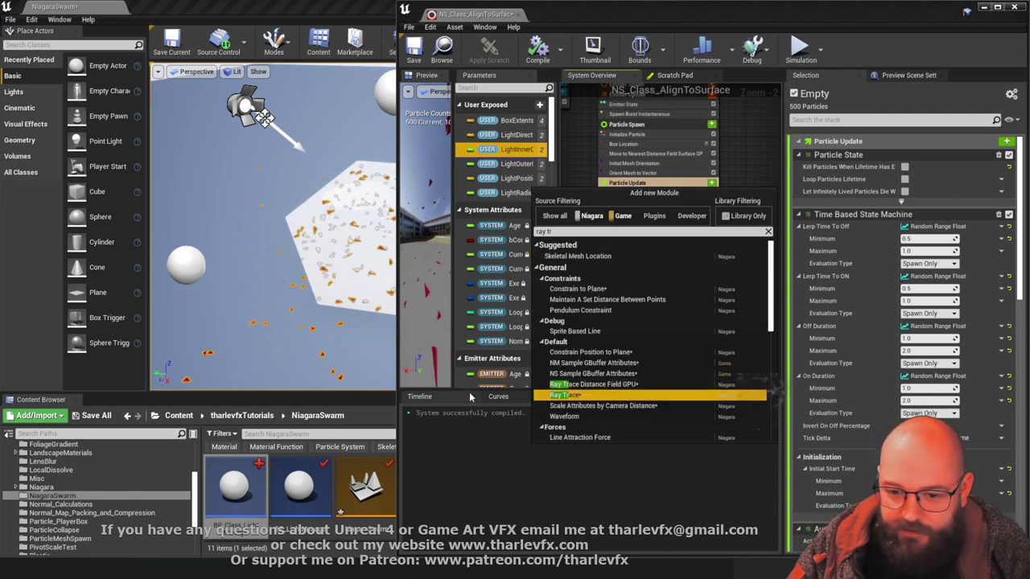
pyautogui.click(613, 385)
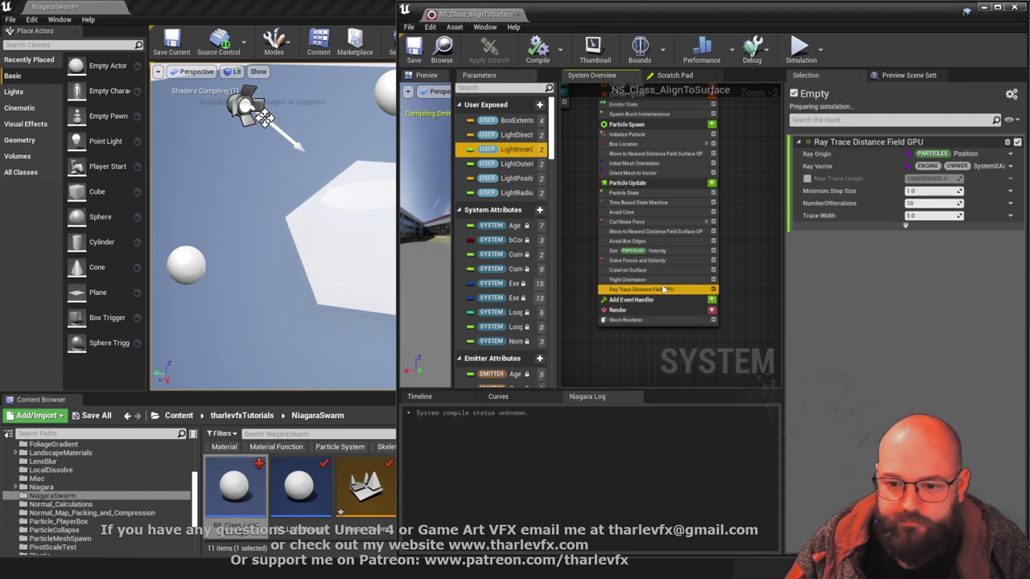
pyautogui.moveTo(662, 290); pyautogui.dragTo(660, 215)
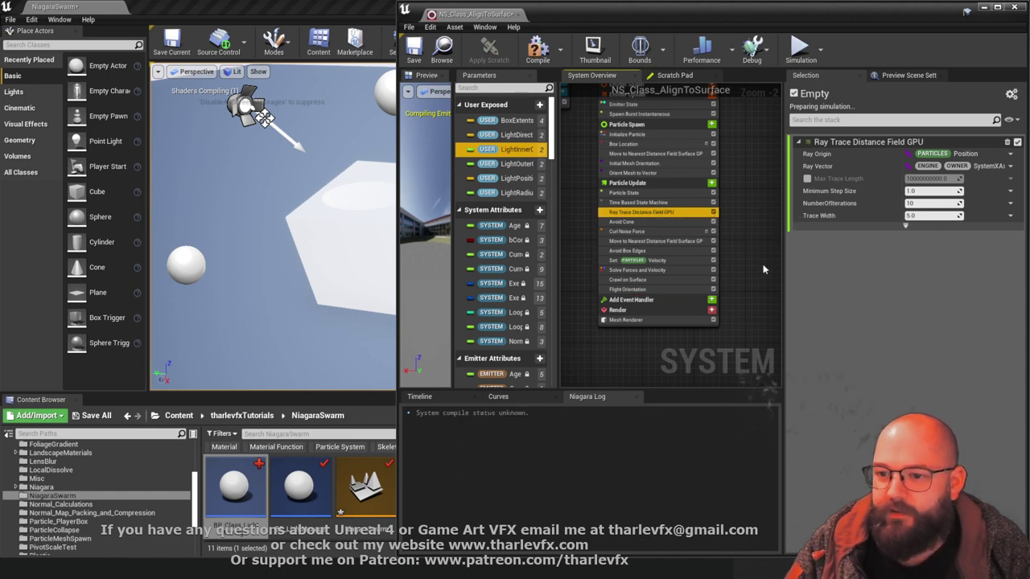
# Switch to the TraverseDistanceField system and examine the scratch graph that computes the ray trace's Ray Vector from light apex and insect location
pyautogui.moveTo(782, 267); pyautogui.dragTo(754, 270)
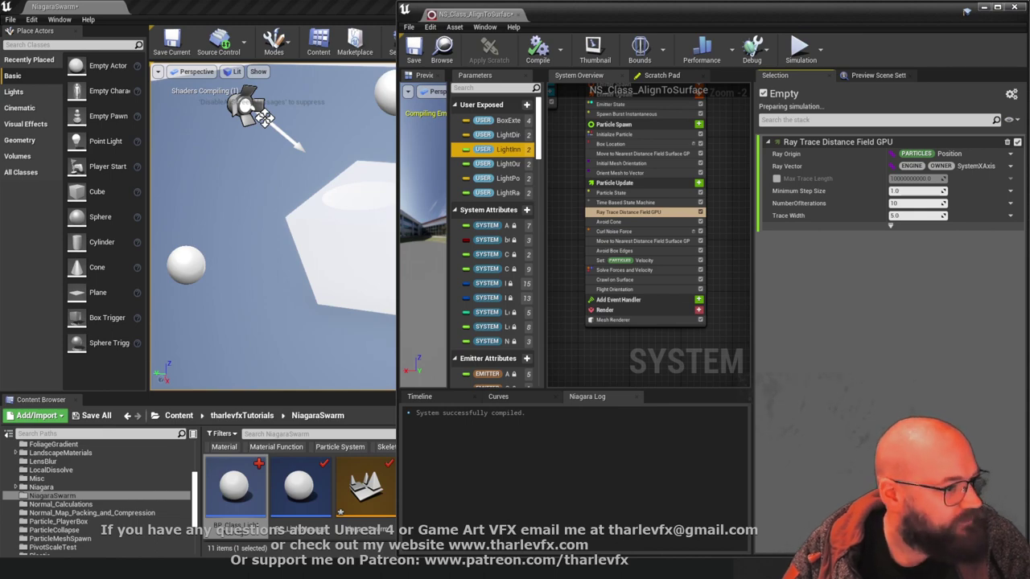
pyautogui.moveTo(2, 354); pyautogui.dragTo(556, 0)
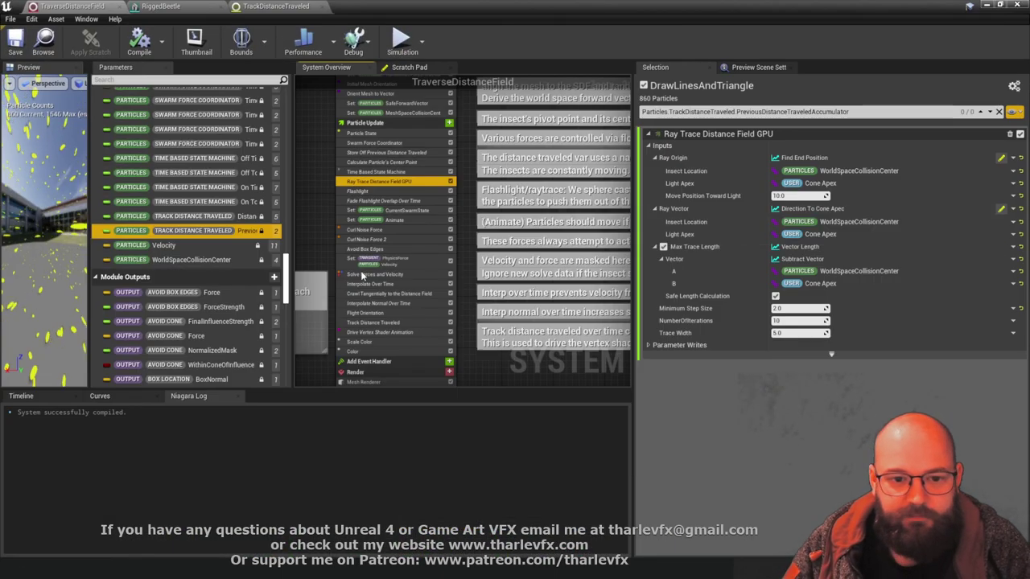
pyautogui.moveTo(56, 252); pyautogui.dragTo(57, 236)
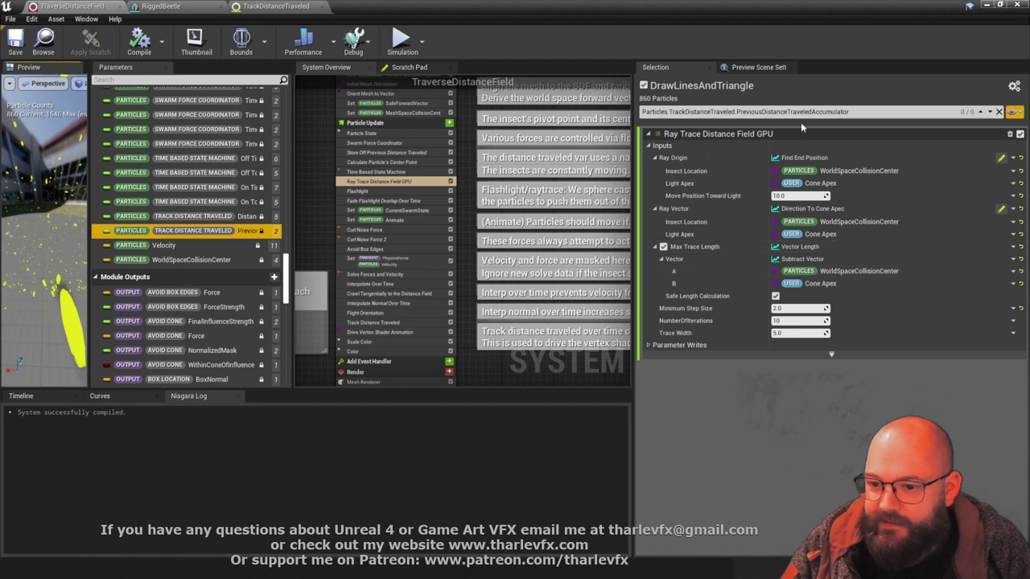
pyautogui.click(1002, 159)
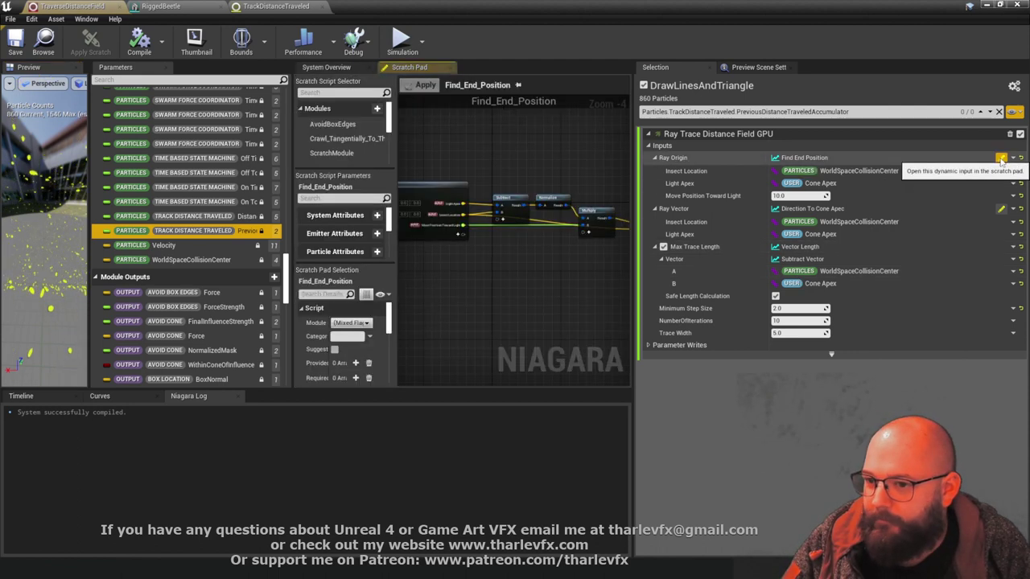
pyautogui.click(1002, 210)
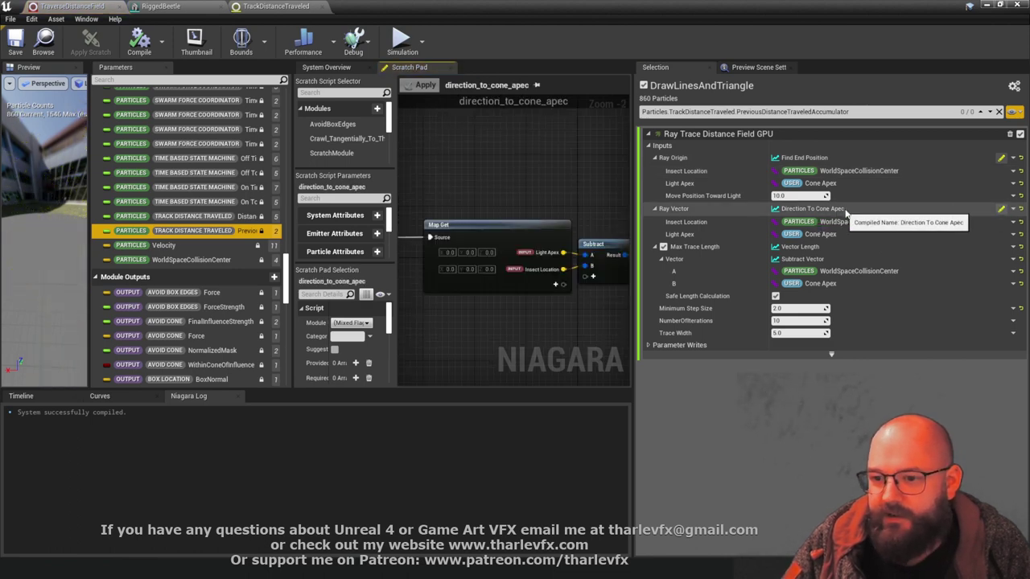
pyautogui.moveTo(577, 195); pyautogui.dragTo(508, 179, button='right')
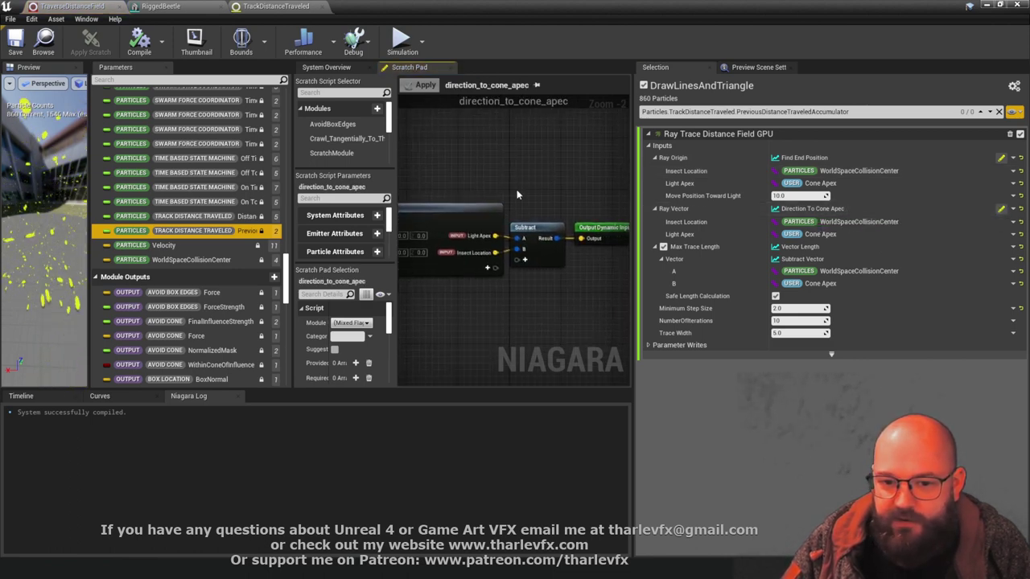
pyautogui.click(553, 261)
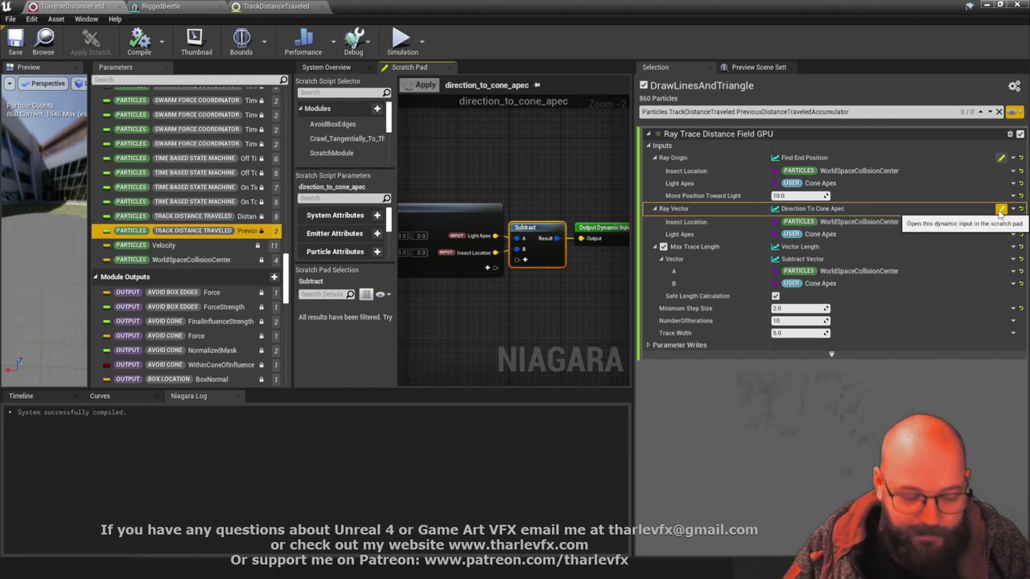
pyautogui.click(510, 203)
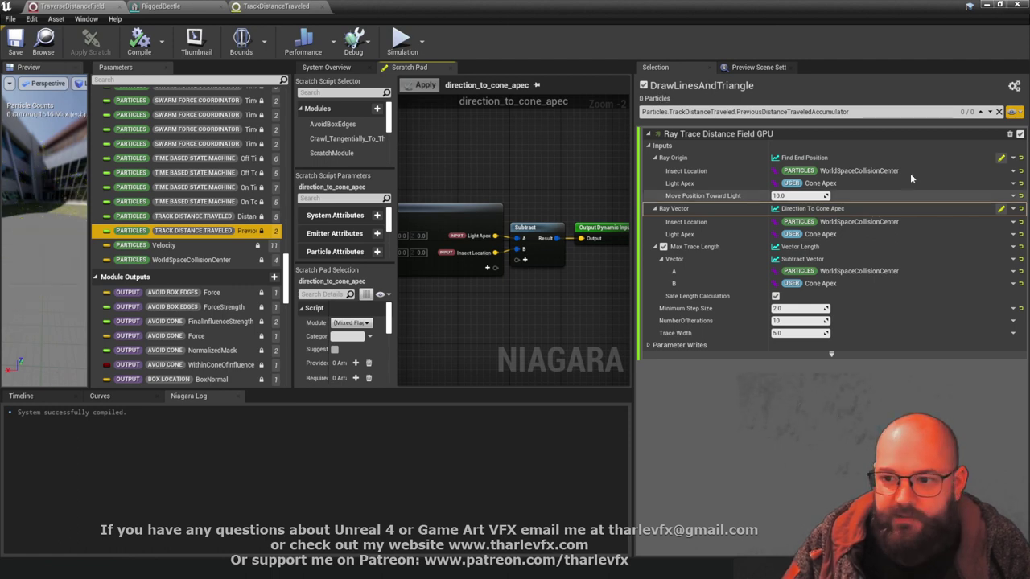
# Open the Ray Origin's Find_End_Position scratch graph, enlarge the graph area, and examine its node chain
pyautogui.click(1001, 158)
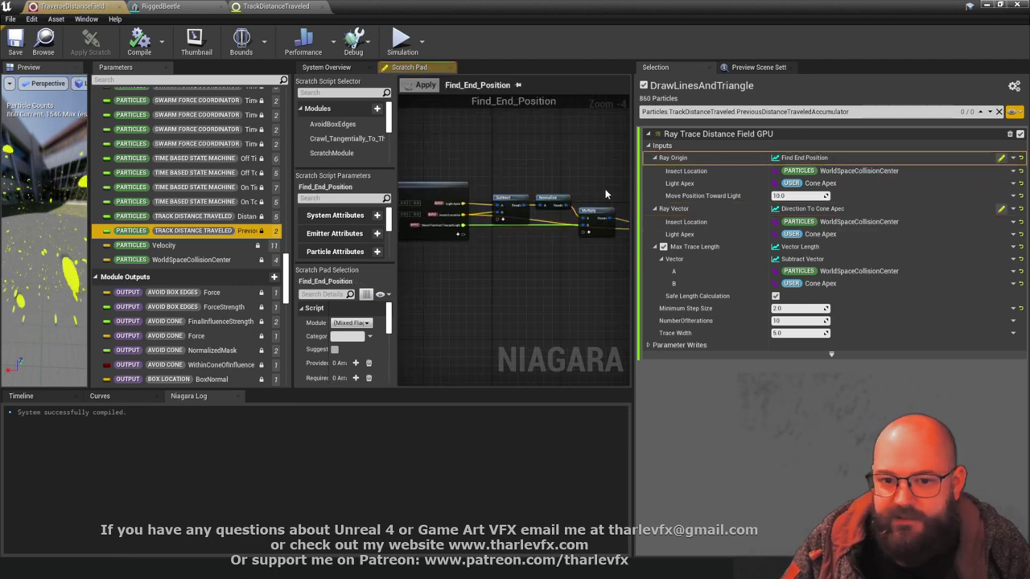
pyautogui.moveTo(633, 131); pyautogui.dragTo(806, 131)
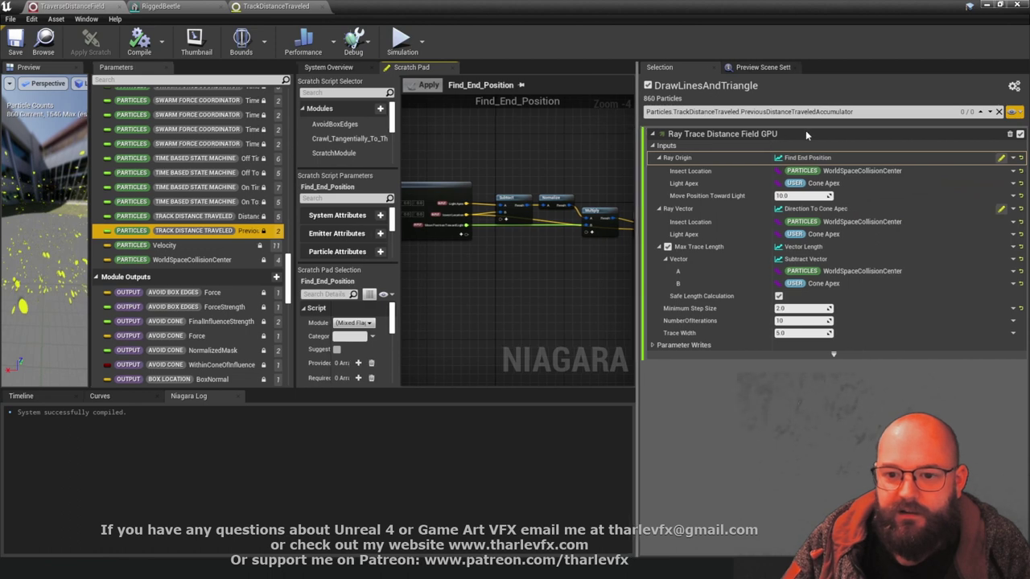
pyautogui.moveTo(372, 198); pyautogui.dragTo(215, 198)
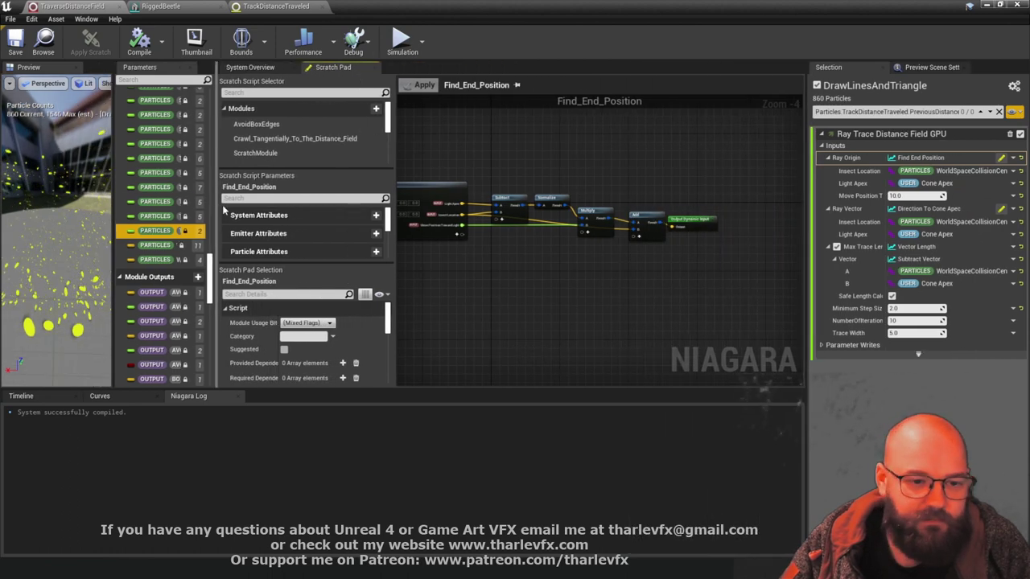
pyautogui.scroll(5, 459, 194)
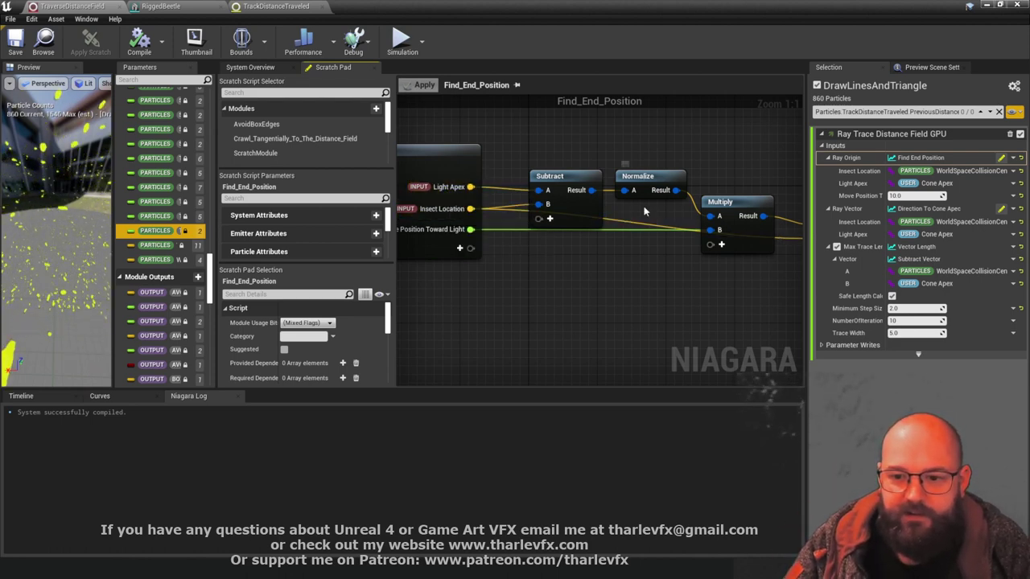
pyautogui.moveTo(493, 180); pyautogui.dragTo(448, 210, button='right')
pyautogui.scroll(-3, 652, 210)
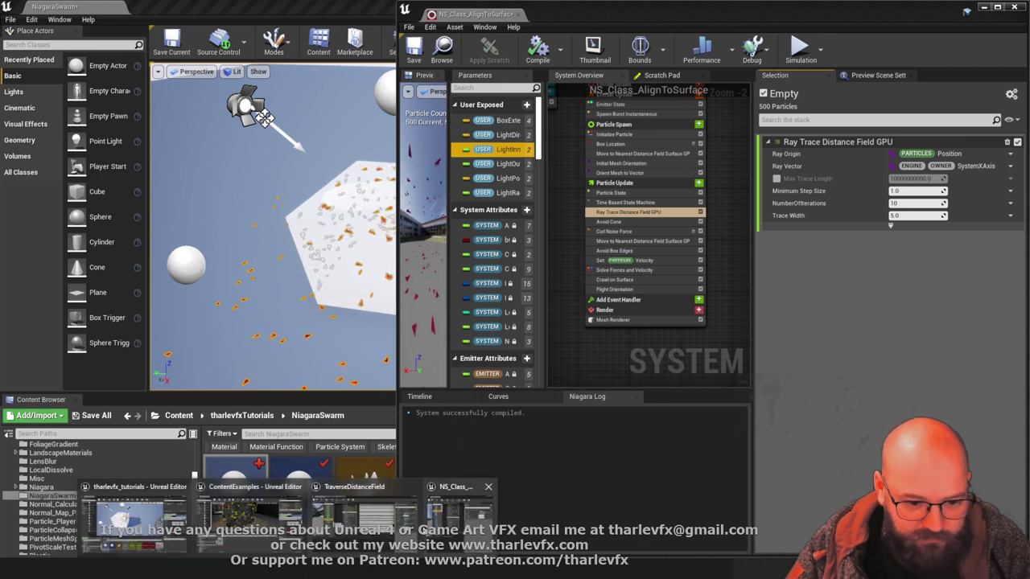
# Return to the tutorial project, open the NS_AlignToSurface system for reference, and maximize the NS_Class_AlignToSurface editor
pyautogui.rightClick(319, 113)
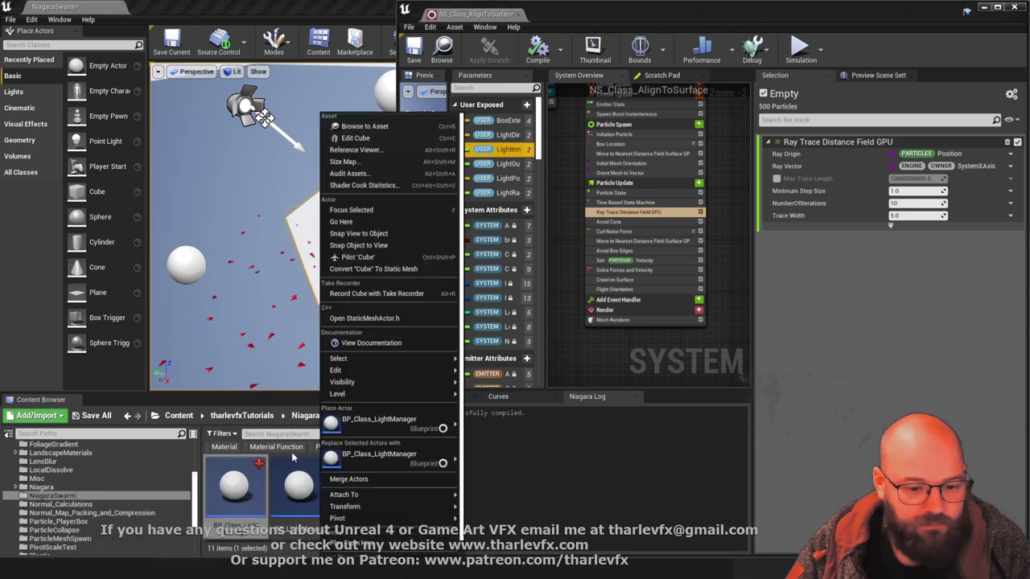
pyautogui.click(985, 7)
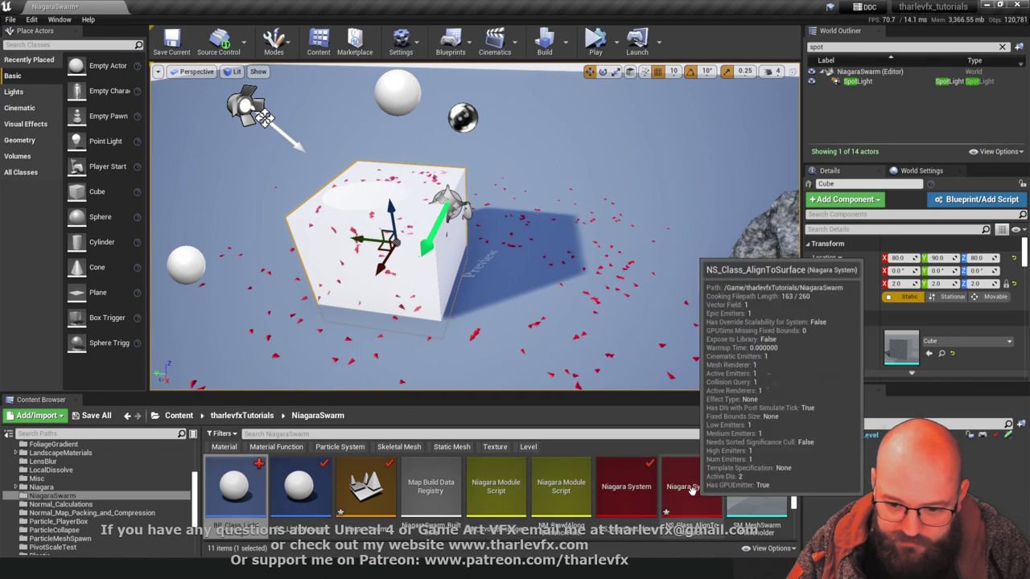
pyautogui.doubleClick(636, 493)
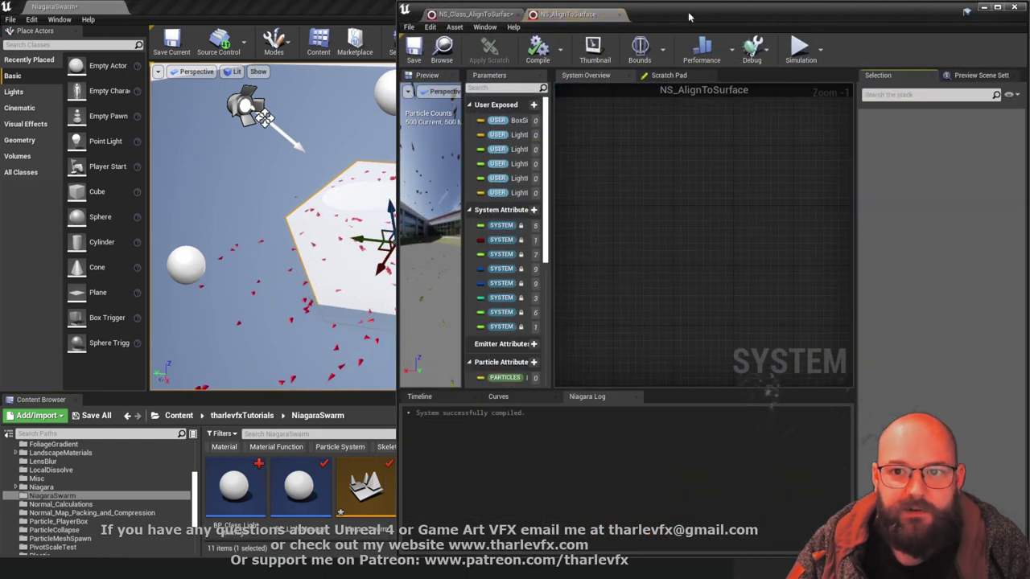
pyautogui.moveTo(687, 16); pyautogui.dragTo(618, 28)
pyautogui.click(568, 29)
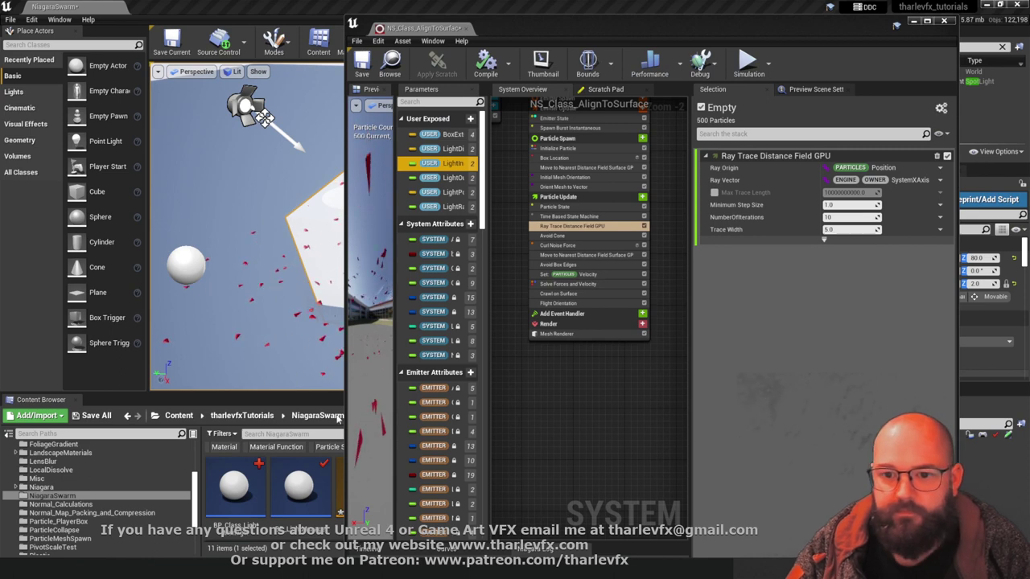
pyautogui.doubleClick(777, 24)
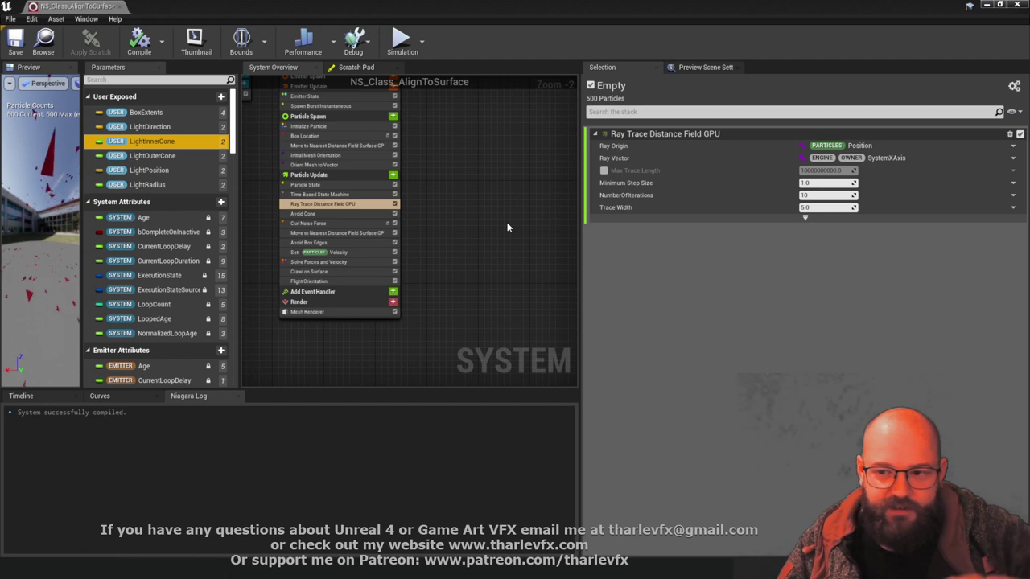
# Set the ray trace module's Ray Origin to Add Vector and its A input to Multiply Vector
pyautogui.click(1014, 147)
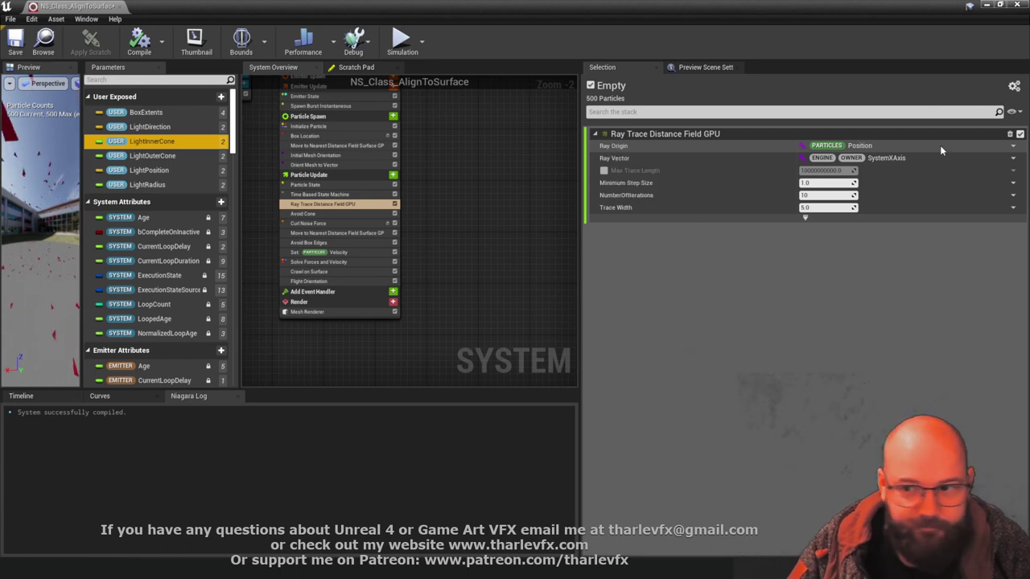
pyautogui.click(1013, 146)
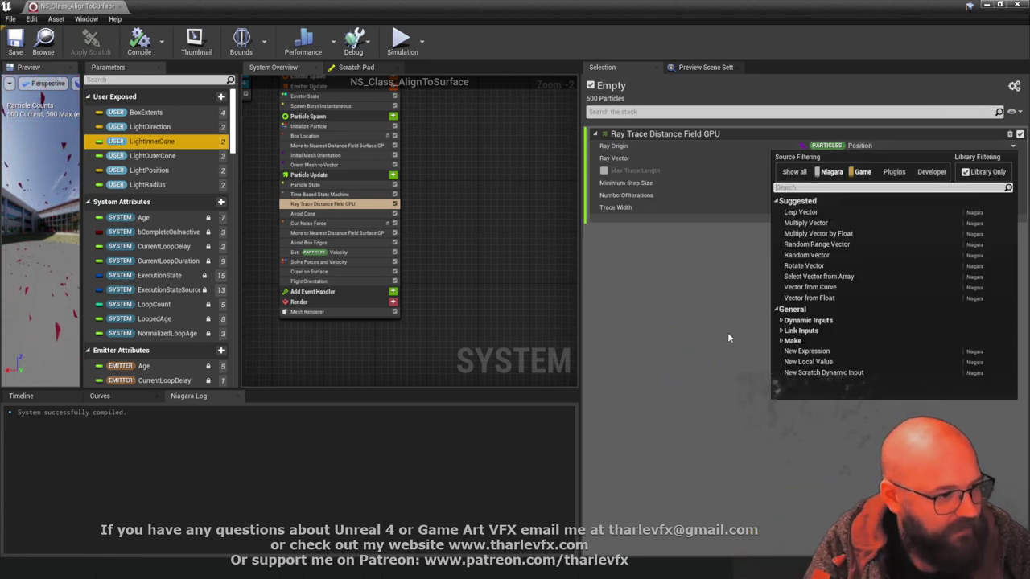
pyautogui.write('add')
pyautogui.press('Return')
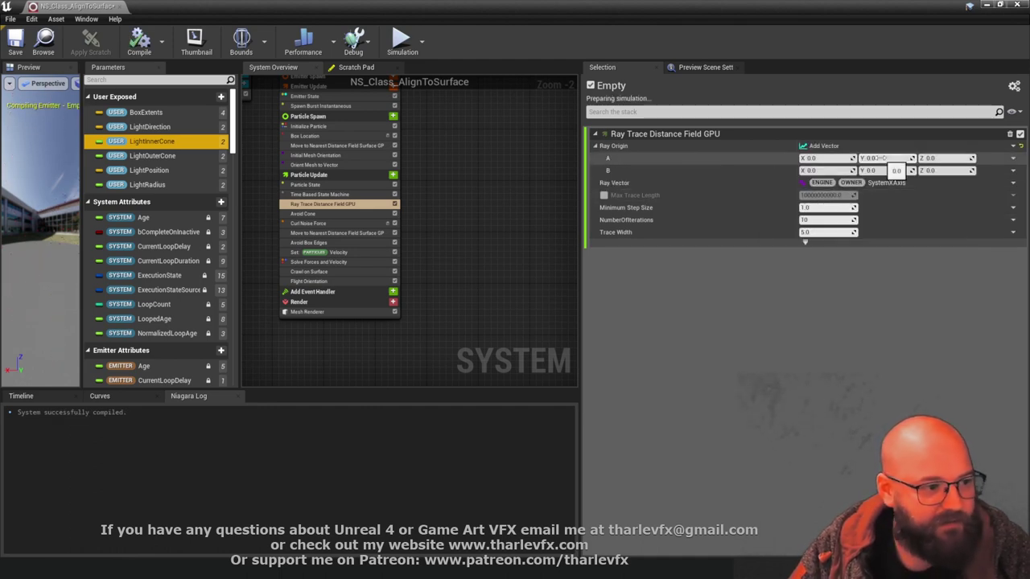
pyautogui.click(1014, 158)
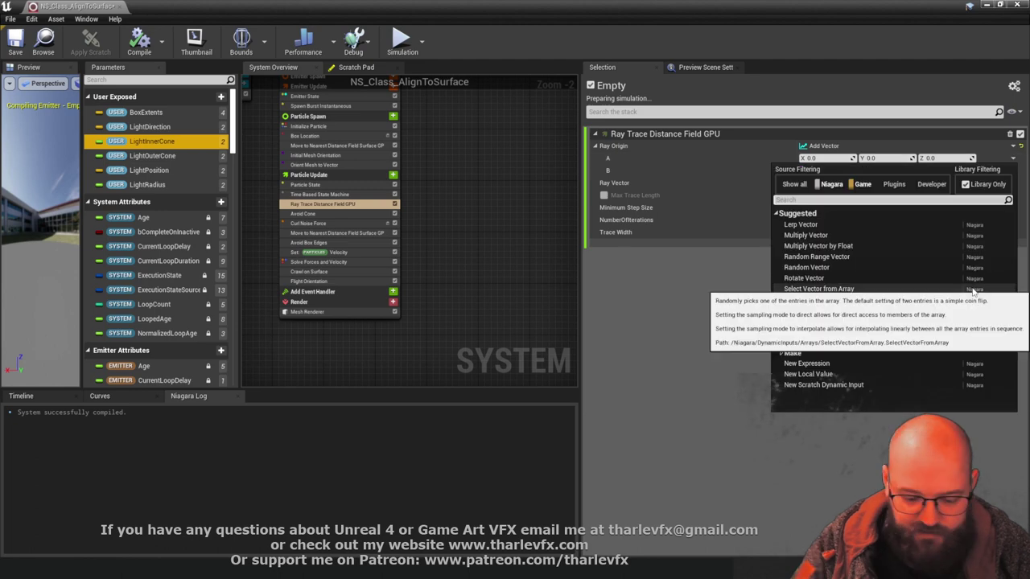
pyautogui.write('mul')
pyautogui.press('Return')
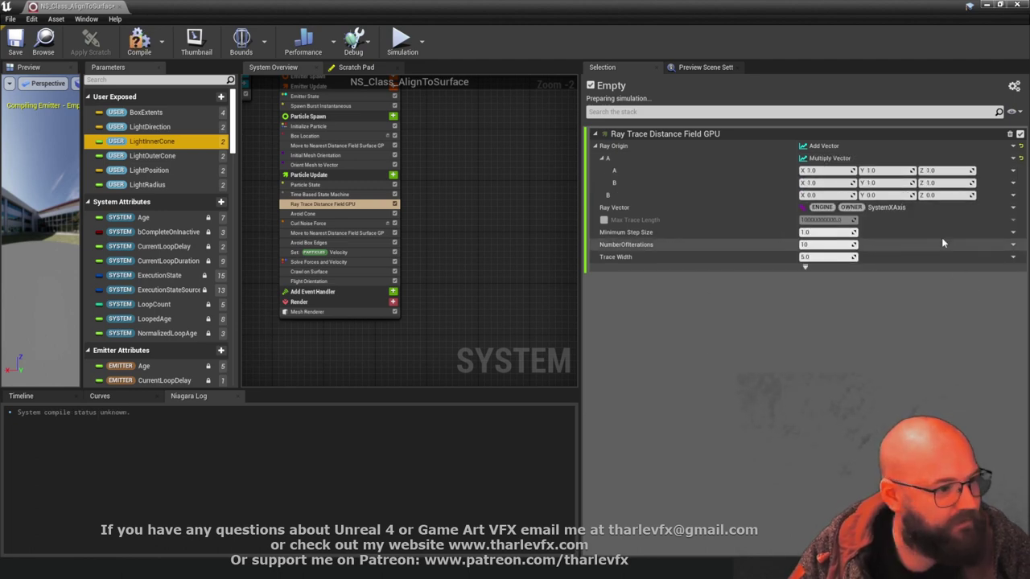
# Set the Multiply Vector's A input to Normalize Vector and its Vector To Normalize to Subtract Vector
pyautogui.click(1013, 174)
pyautogui.write('norm')
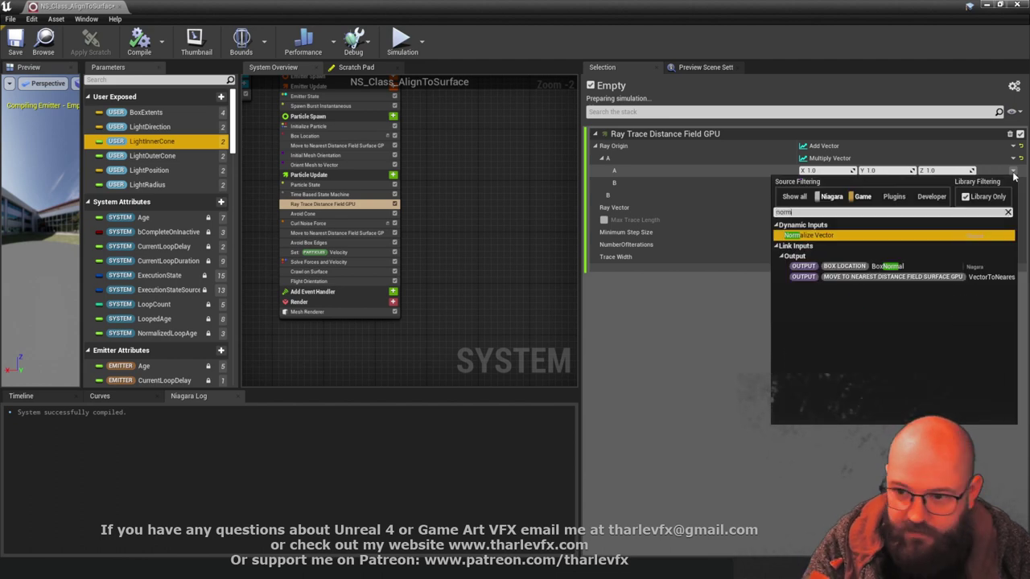
pyautogui.click(857, 236)
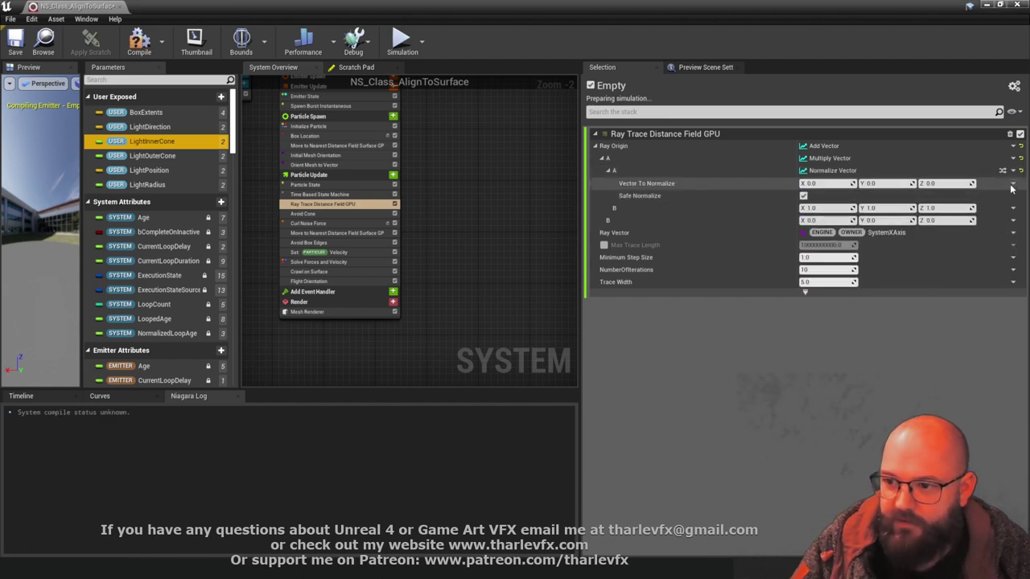
pyautogui.click(1014, 184)
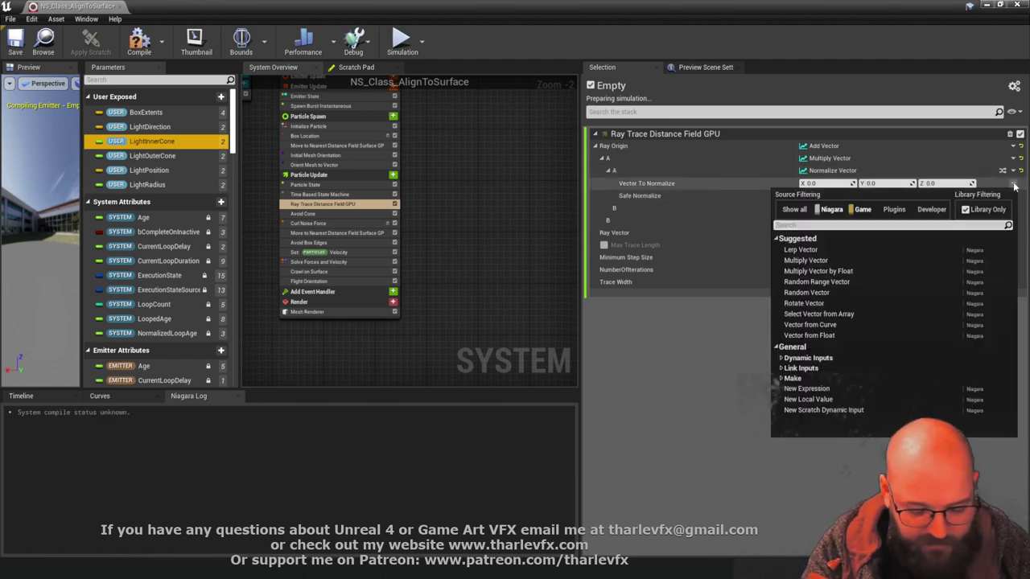
pyautogui.write('subt')
pyautogui.click(831, 250)
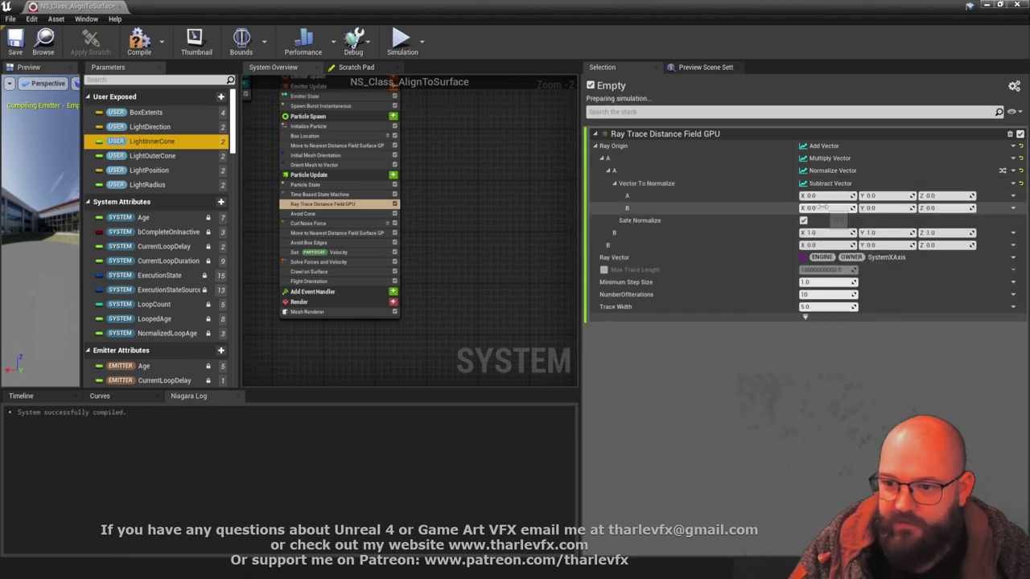
# Set the nested Subtract Vector's A input to the user LightPosition and its B input to Particles Position
pyautogui.click(1013, 197)
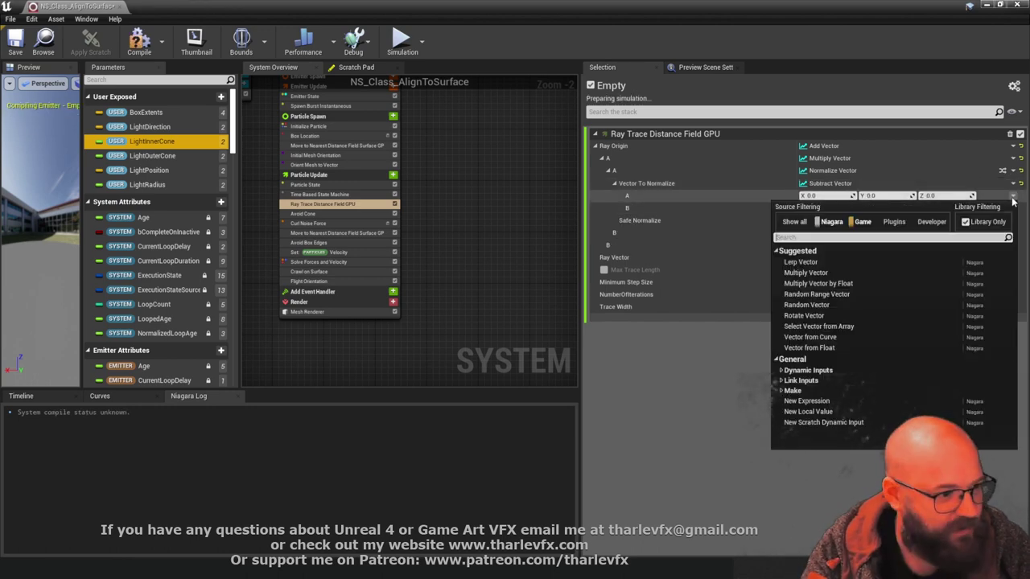
pyautogui.write('light')
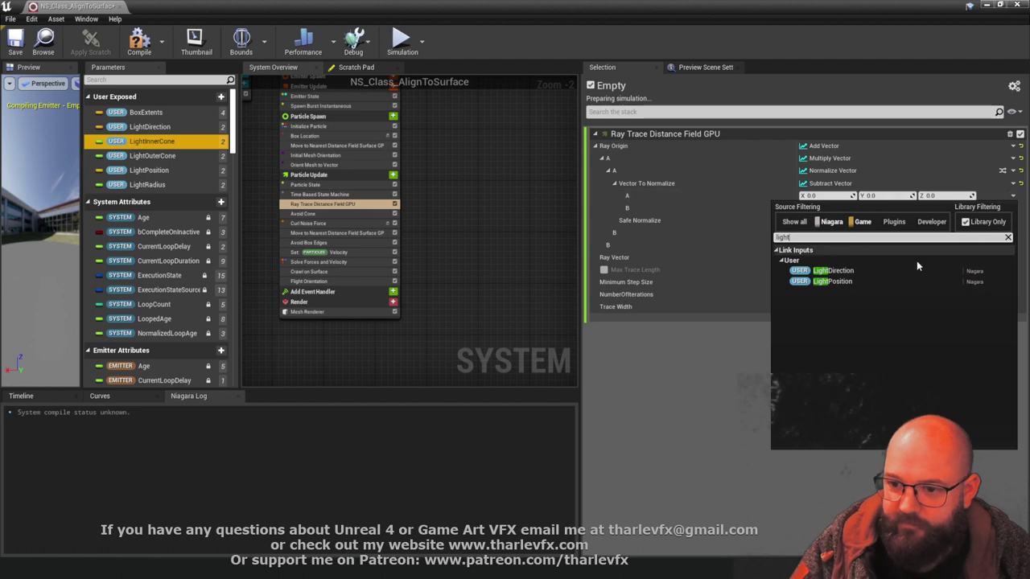
pyautogui.click(833, 281)
pyautogui.click(1013, 210)
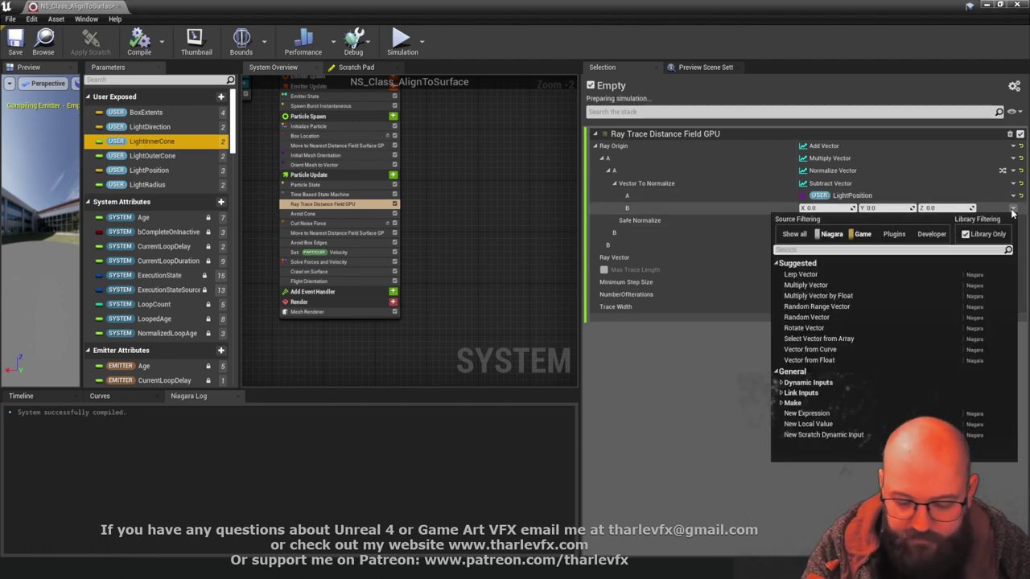
pyautogui.write('posi')
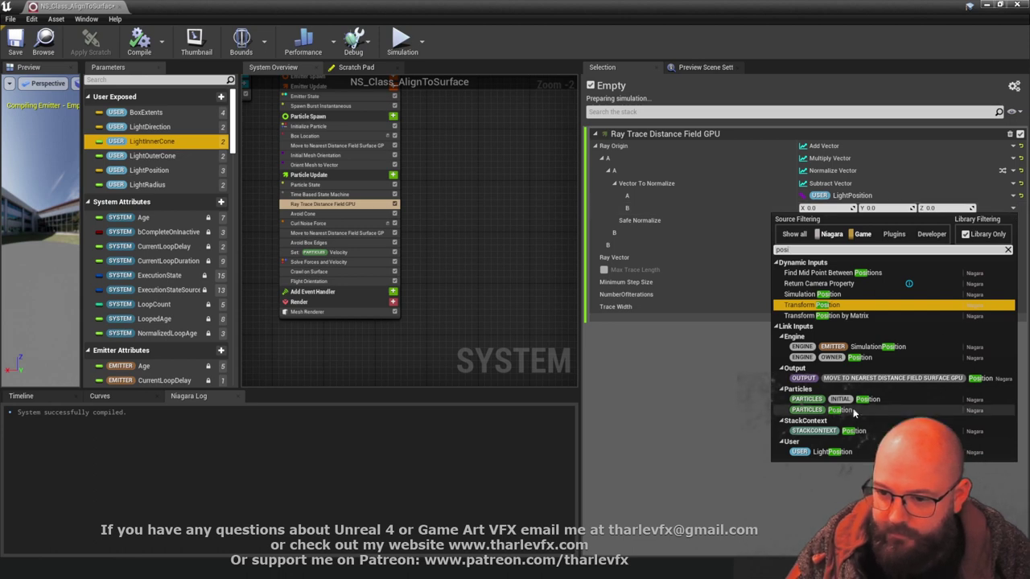
pyautogui.click(851, 411)
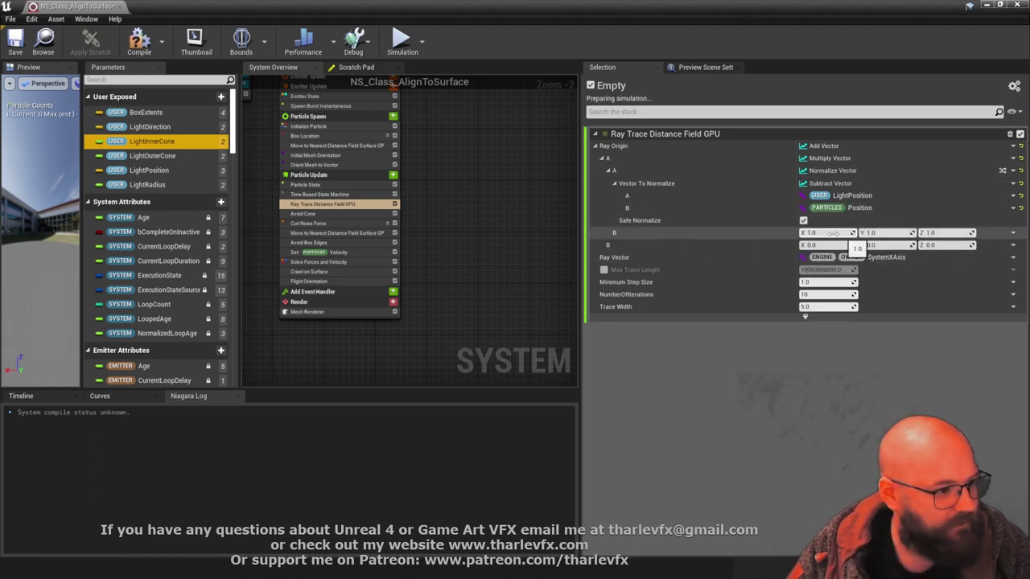
# Set the Multiply Vector's B input to 10 on X, Y and Z
pyautogui.click(830, 233)
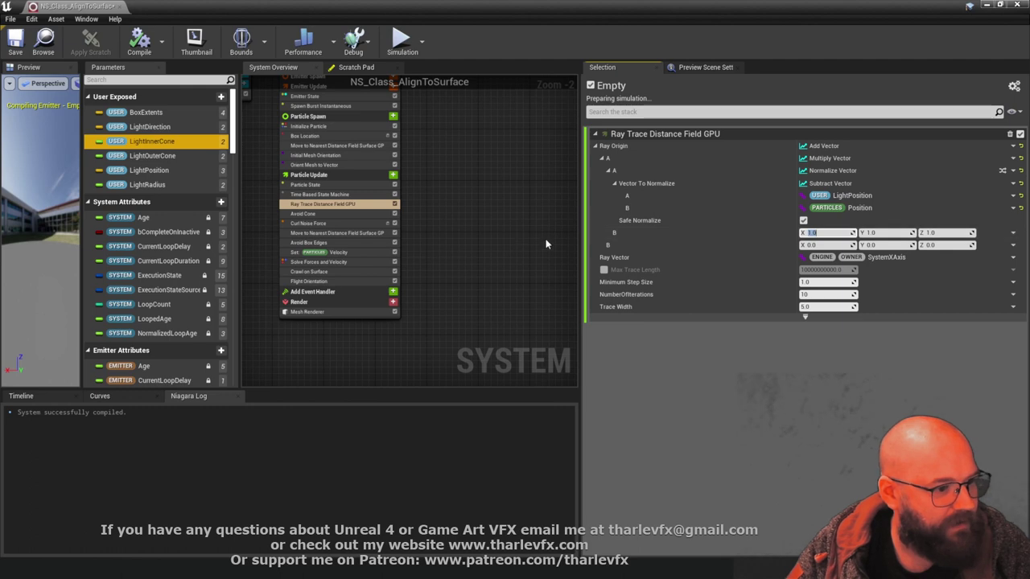
pyautogui.write('10')
pyautogui.press('Tab')
pyautogui.write('10')
pyautogui.press('Tab')
pyautogui.write('10')
pyautogui.press('Tab')
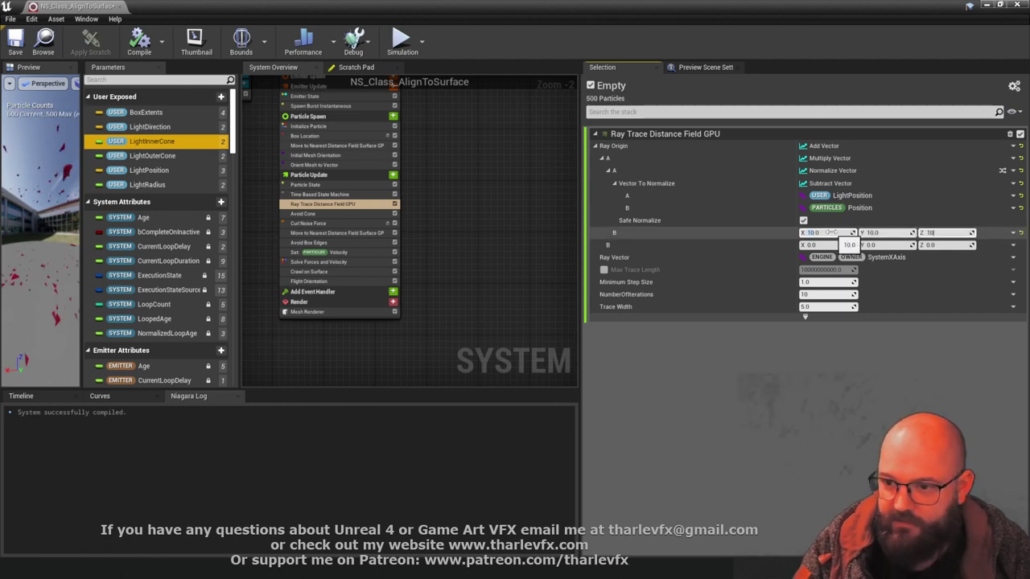
# Set the Multiply Vector's B input to Vector from Float with value 10, and the Add Vector's B input to Particles Position
pyautogui.click(1013, 232)
pyautogui.write('vect')
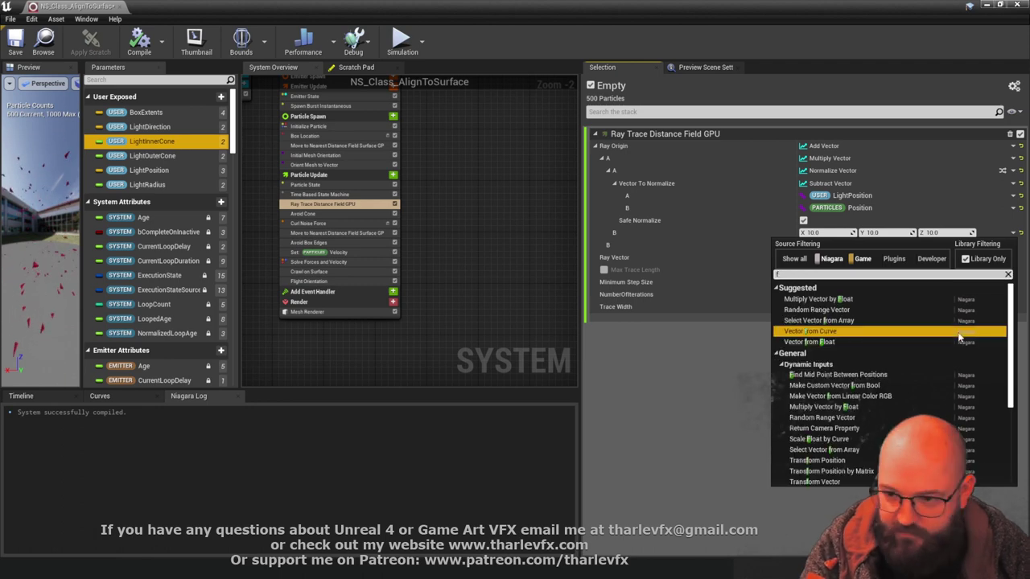
pyautogui.write(' from float')
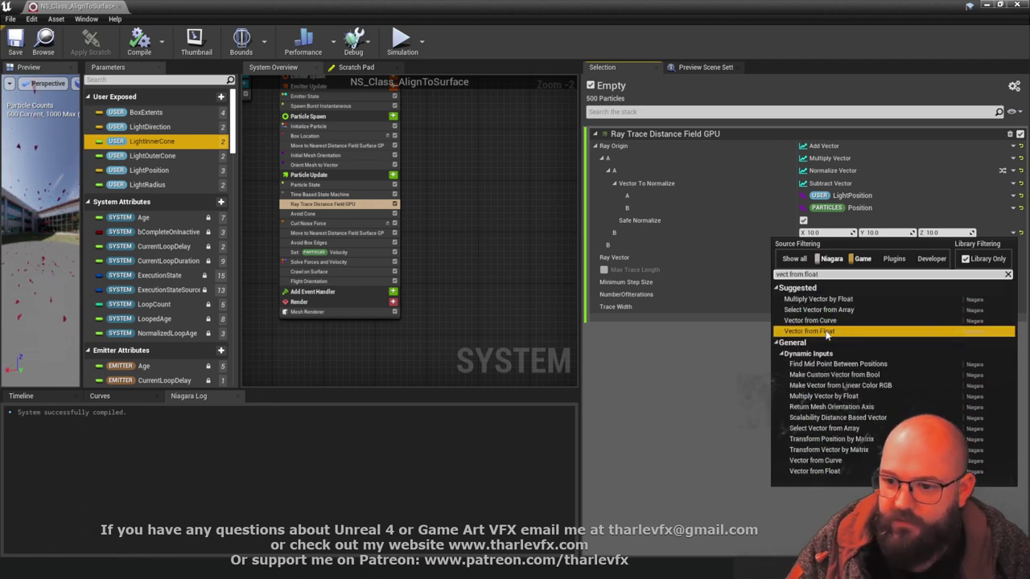
pyautogui.click(958, 332)
pyautogui.click(837, 245)
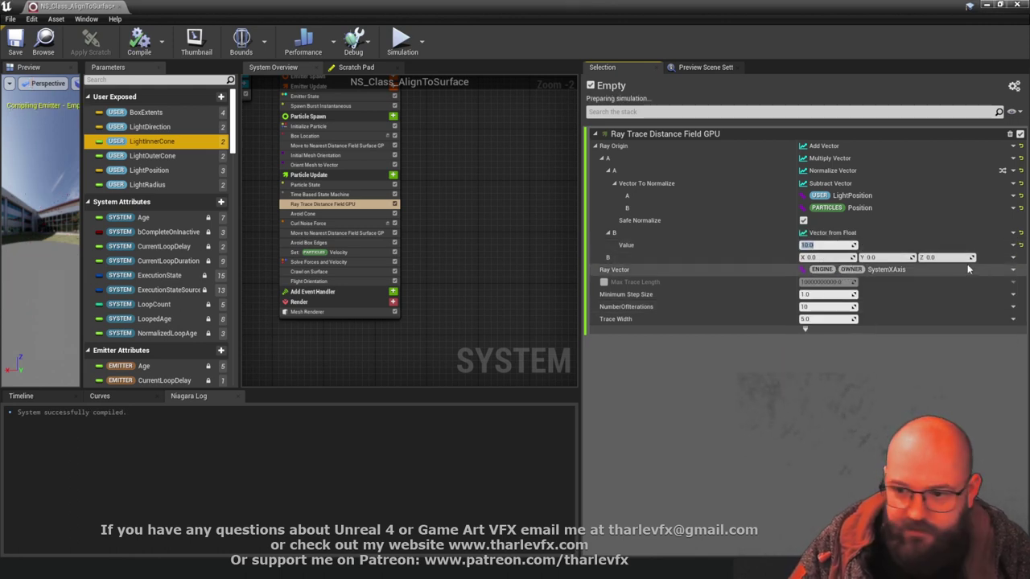
pyautogui.click(1013, 258)
pyautogui.write('posi')
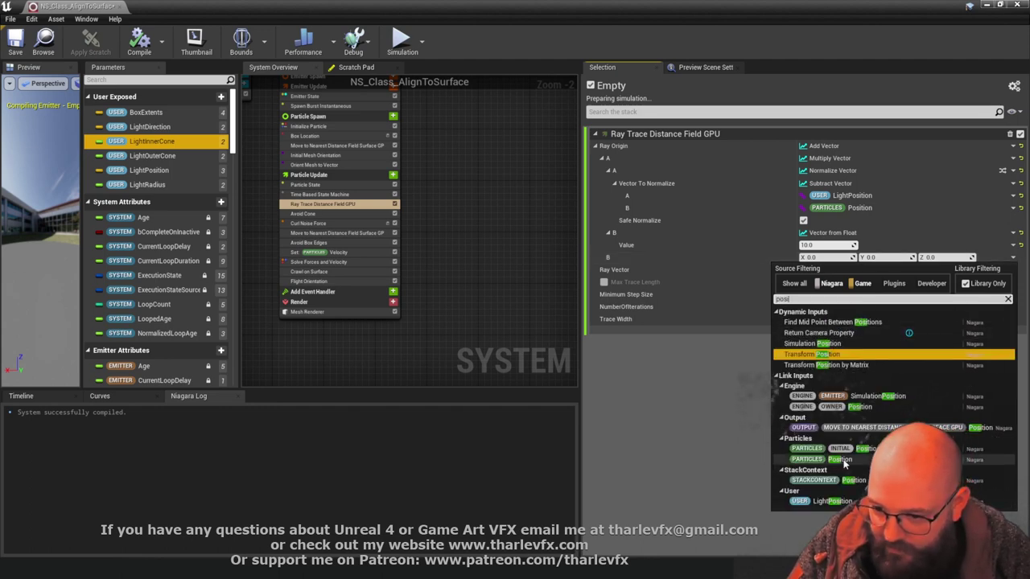
pyautogui.click(841, 459)
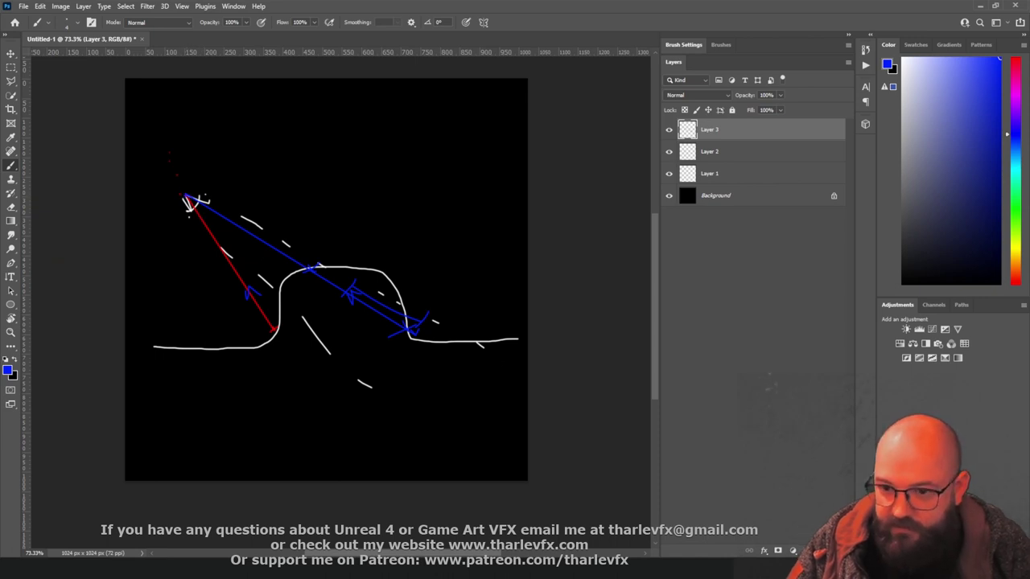
# In the Photoshop ray diagram, hide Layers 2 and 3 and add a new layer for sketching in red
pyautogui.click(669, 153)
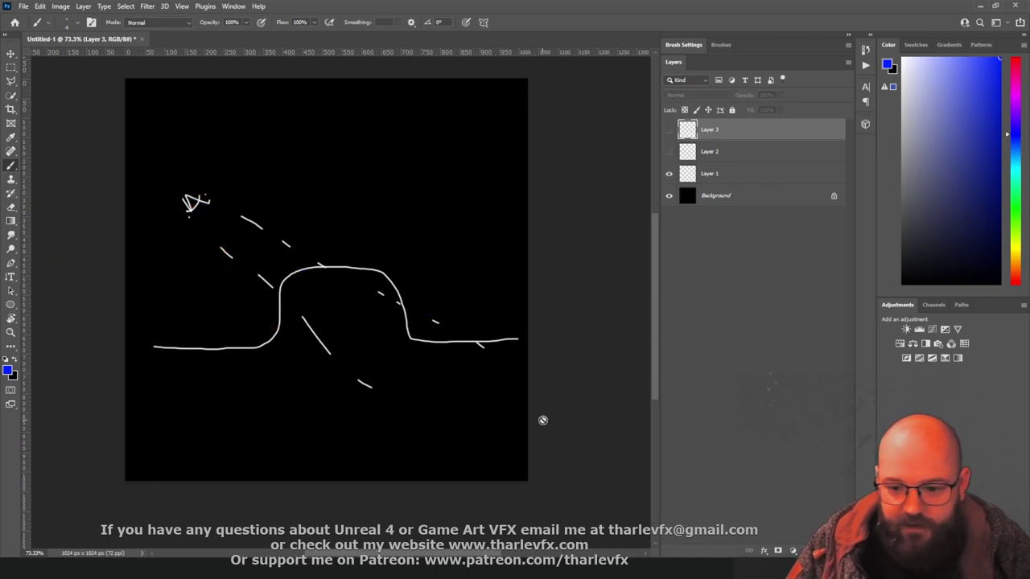
pyautogui.click(820, 550)
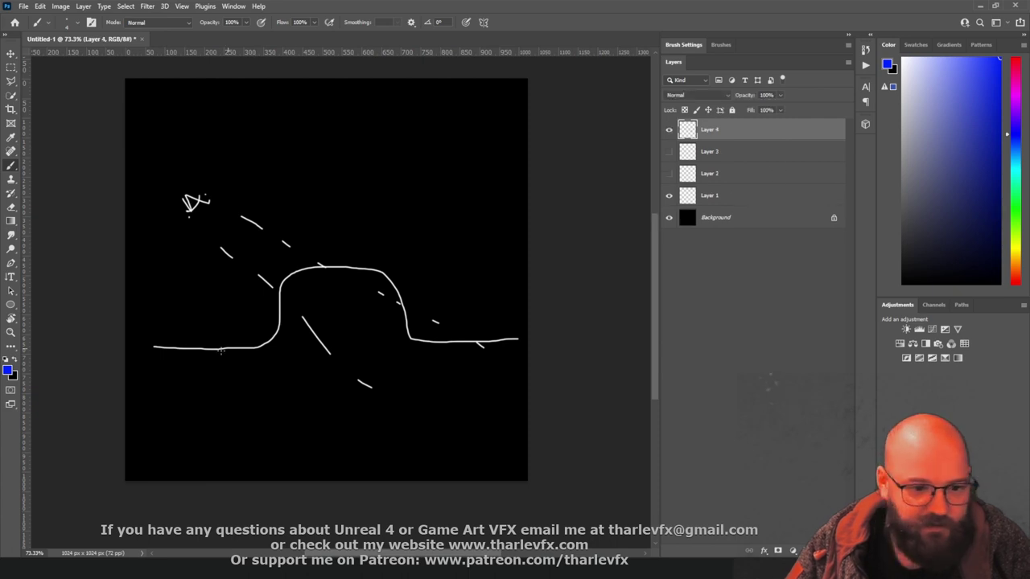
pyautogui.click(7, 371)
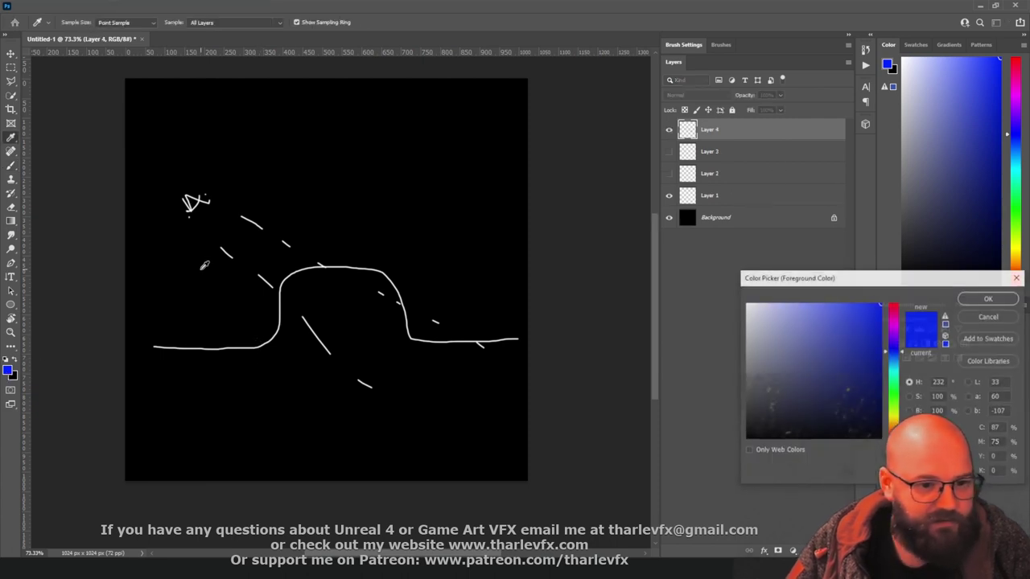
pyautogui.click(894, 305)
pyautogui.press('Return')
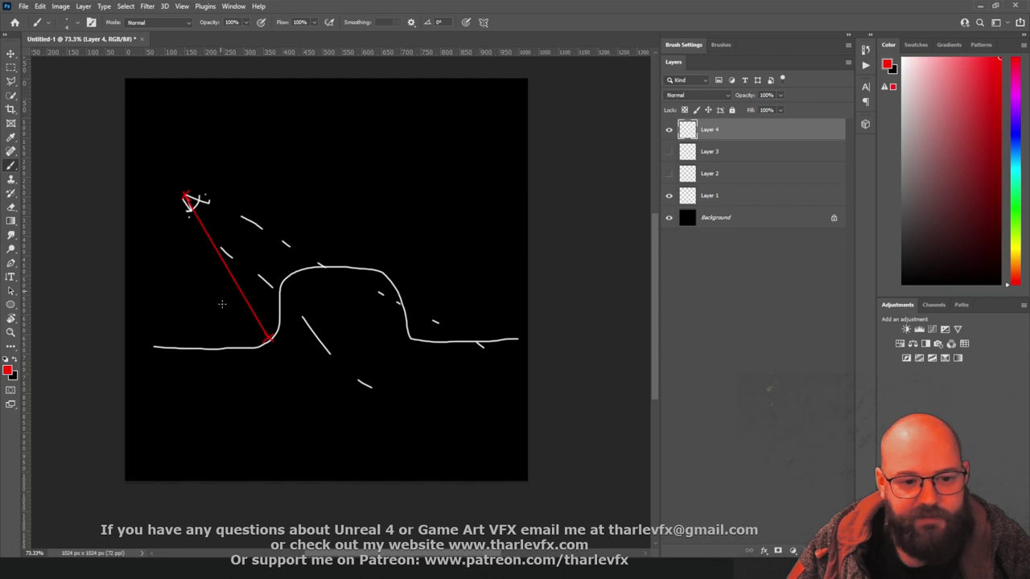
# Compare the Niagara Ray Origin's Normalize Vector setup with the Photoshop sketch of the offset start point, ending in the Niagara editor
pyautogui.hotkey('alt', 'Tab')
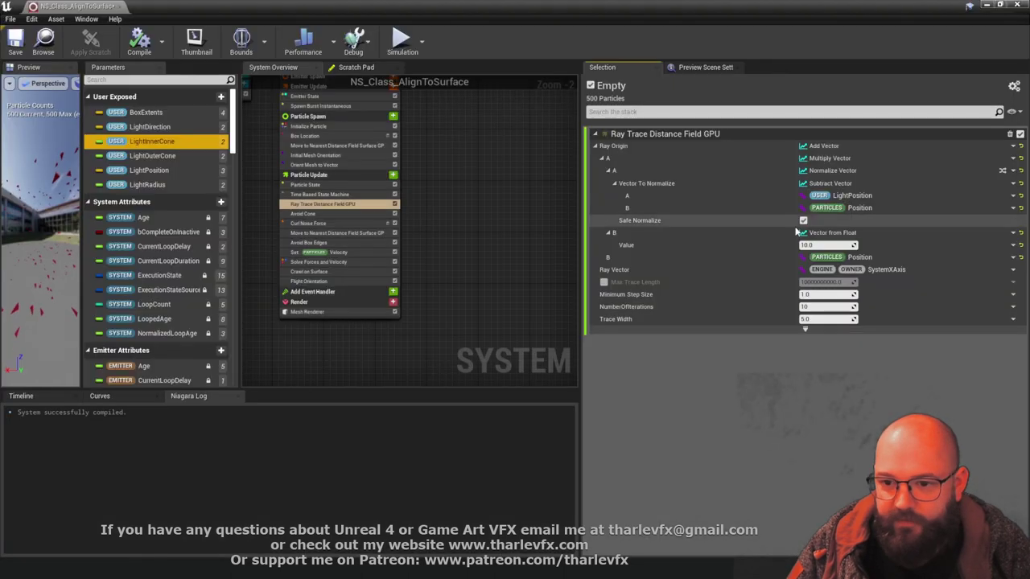
pyautogui.click(827, 172)
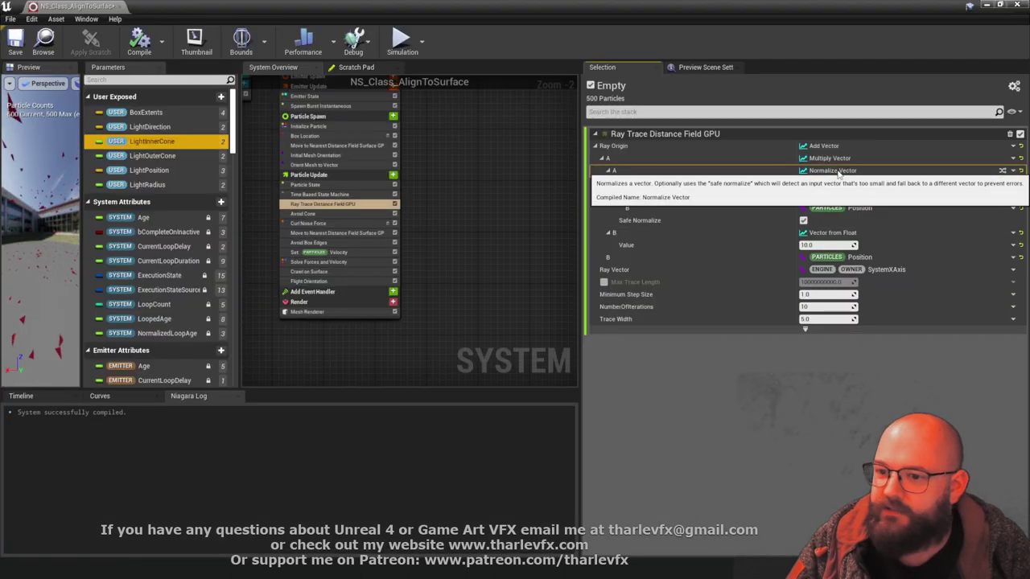
pyautogui.hotkey('alt', 'Tab')
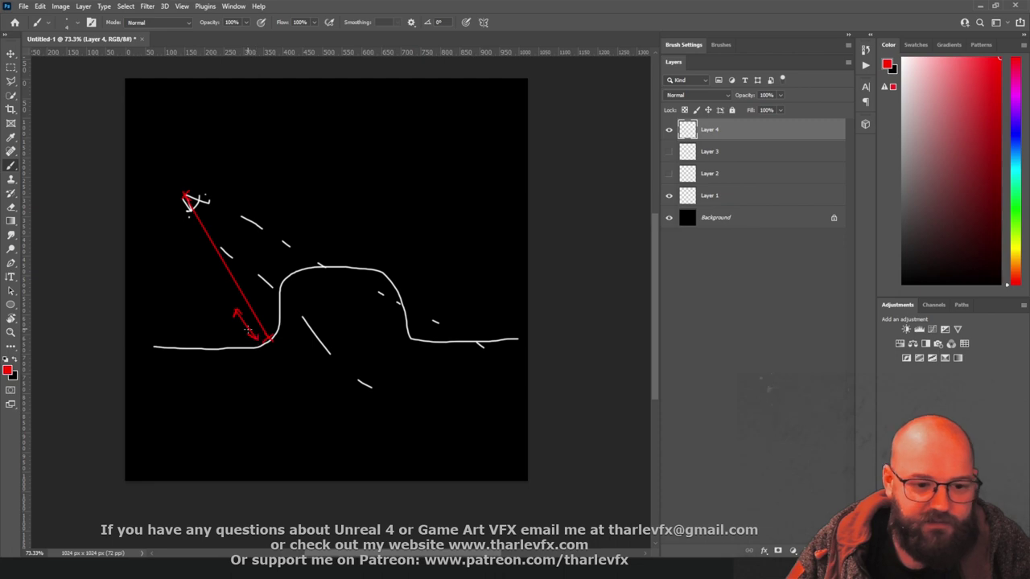
pyautogui.hotkey('alt', 'Tab')
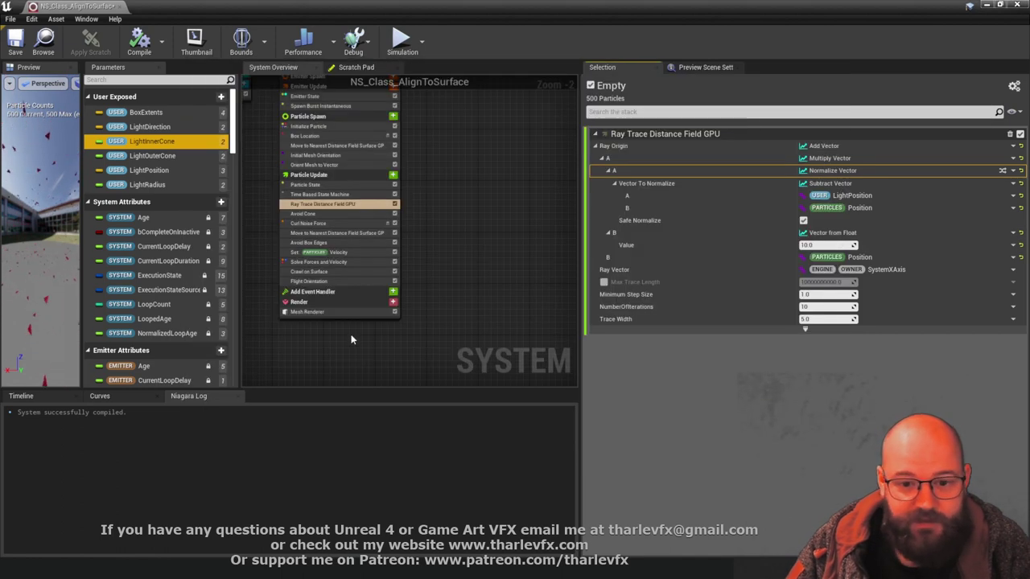
pyautogui.hotkey('alt', 'Tab')
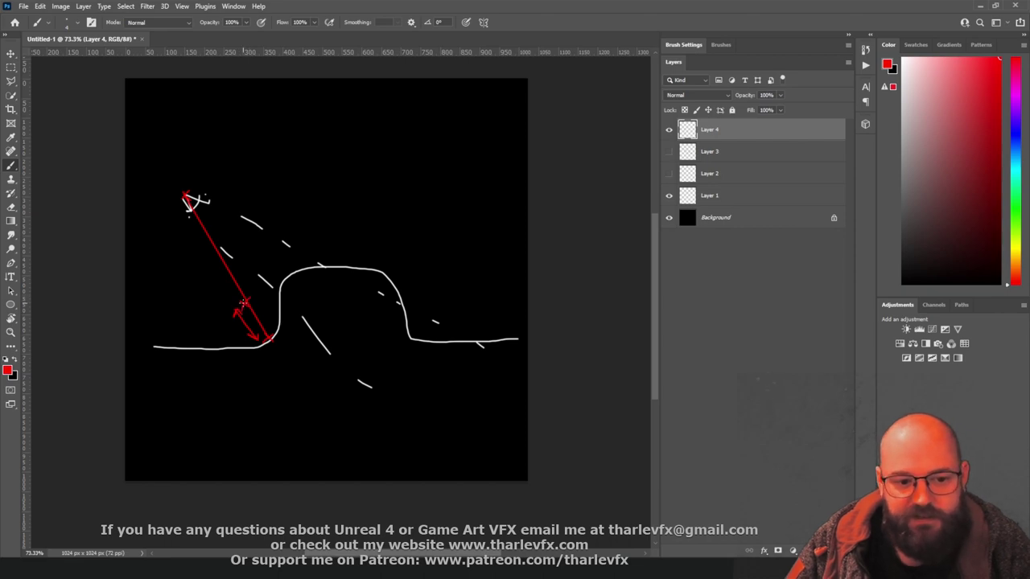
pyautogui.hotkey('alt', 'Tab')
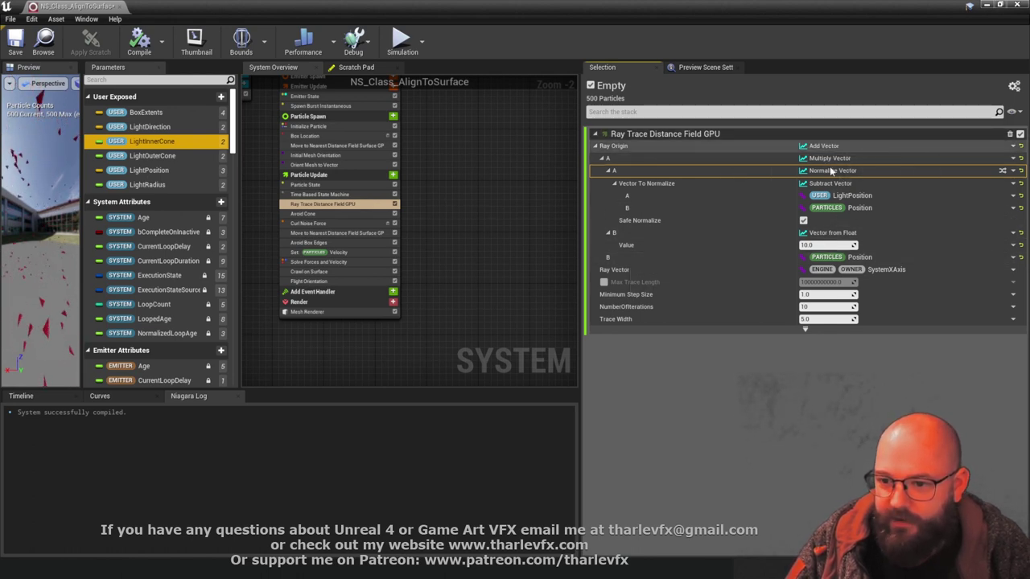
pyautogui.hotkey('alt', 'Tab')
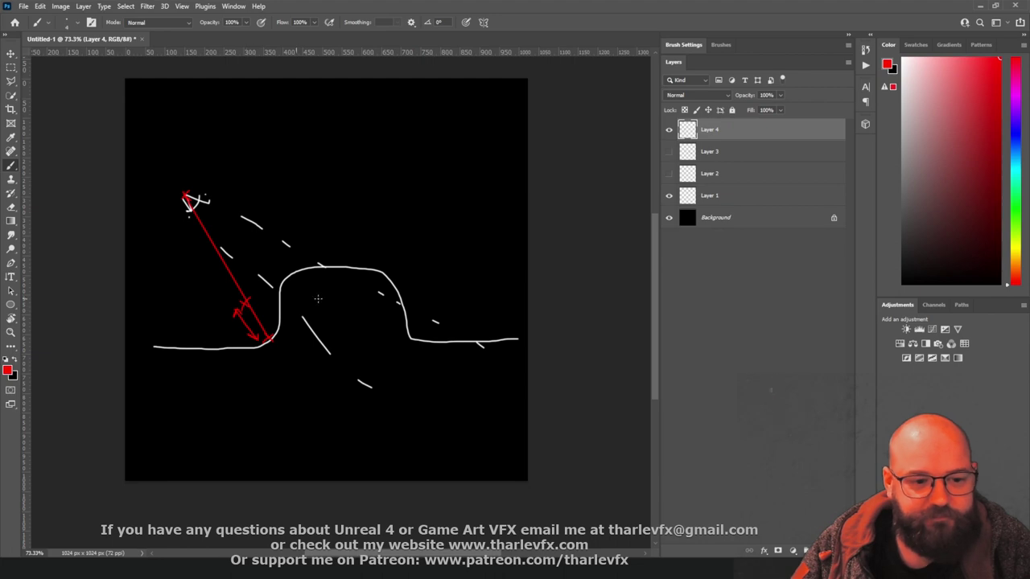
pyautogui.hotkey('alt', 'Tab')
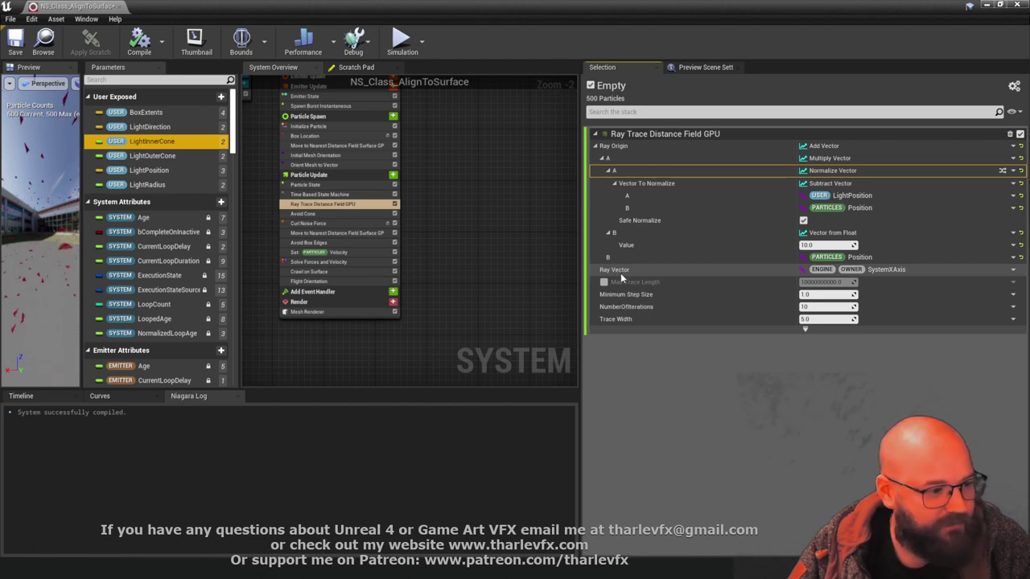
# Set the ray trace module's Ray Vector to Subtract Vector and its A input to the user LightPosition
pyautogui.click(1013, 271)
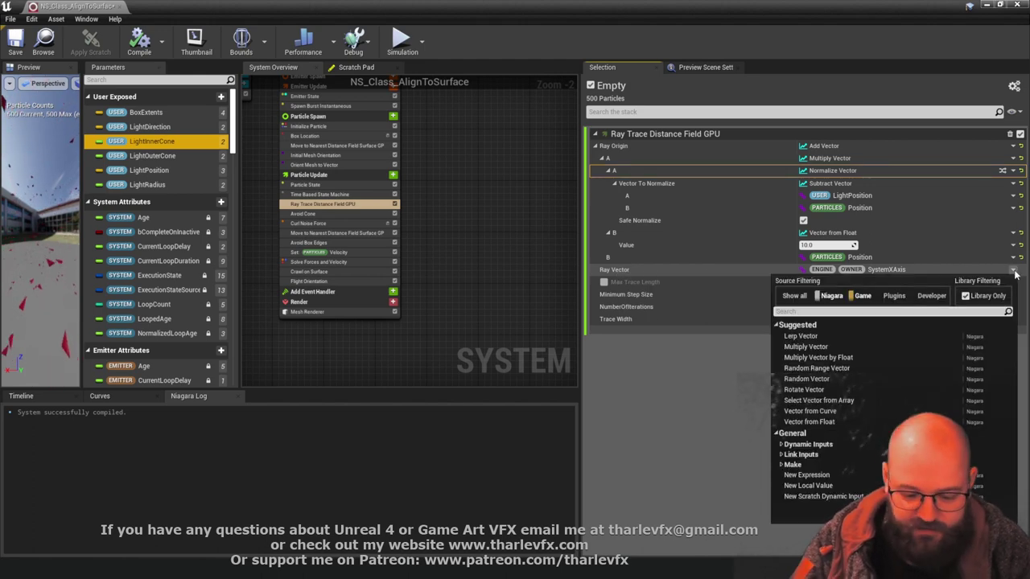
pyautogui.write('subtract')
pyautogui.press('Return')
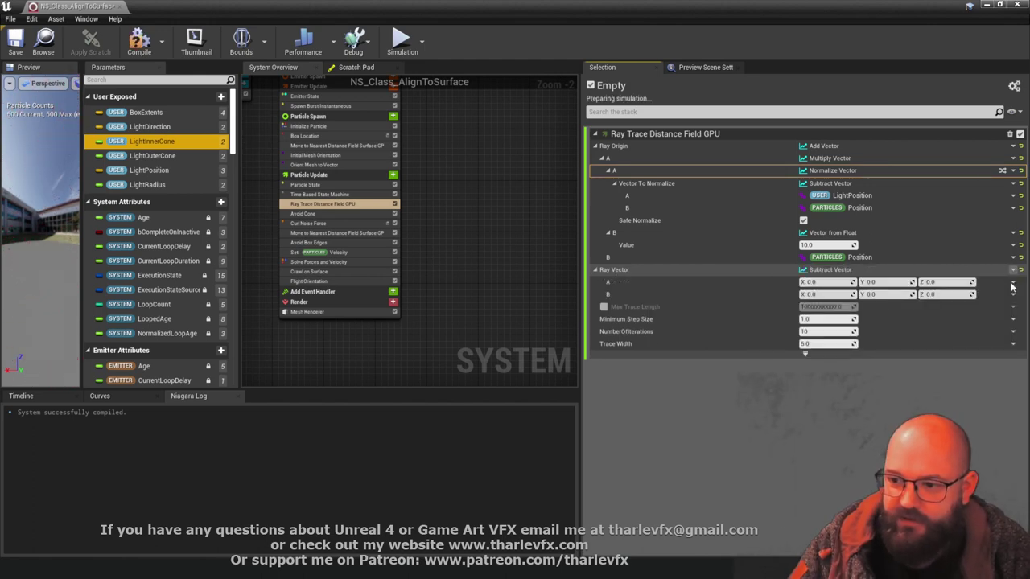
pyautogui.click(1015, 283)
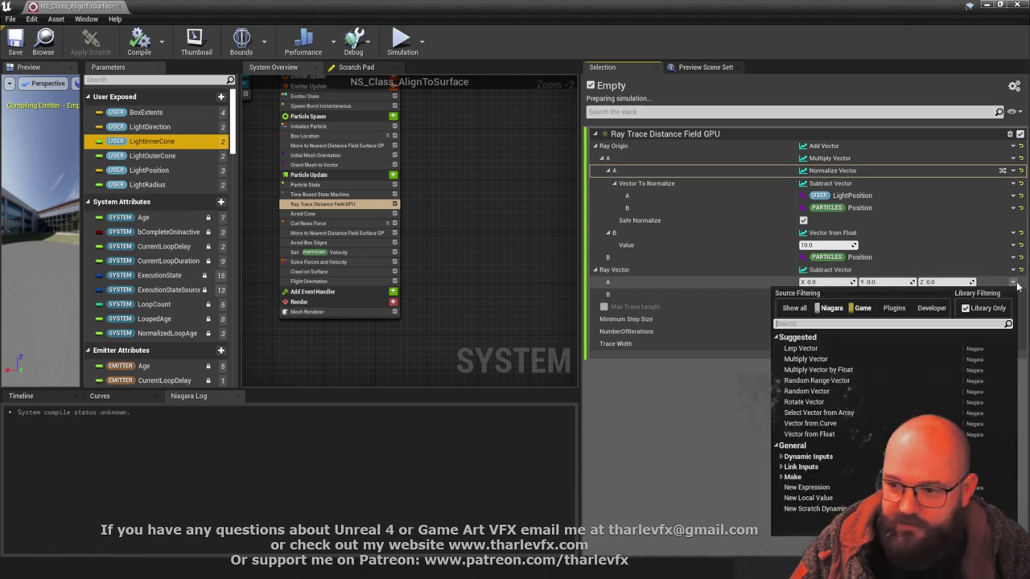
pyautogui.write('light')
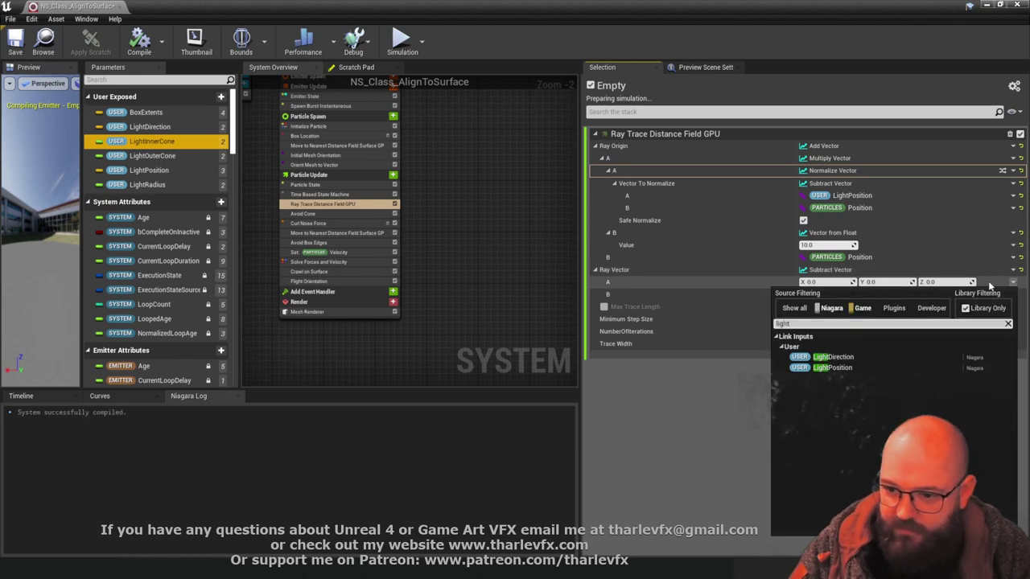
pyautogui.click(834, 368)
# Set the B input of the Ray Vector's Subtract Vector to Particles Position
pyautogui.click(1016, 295)
pyautogui.write('partic')
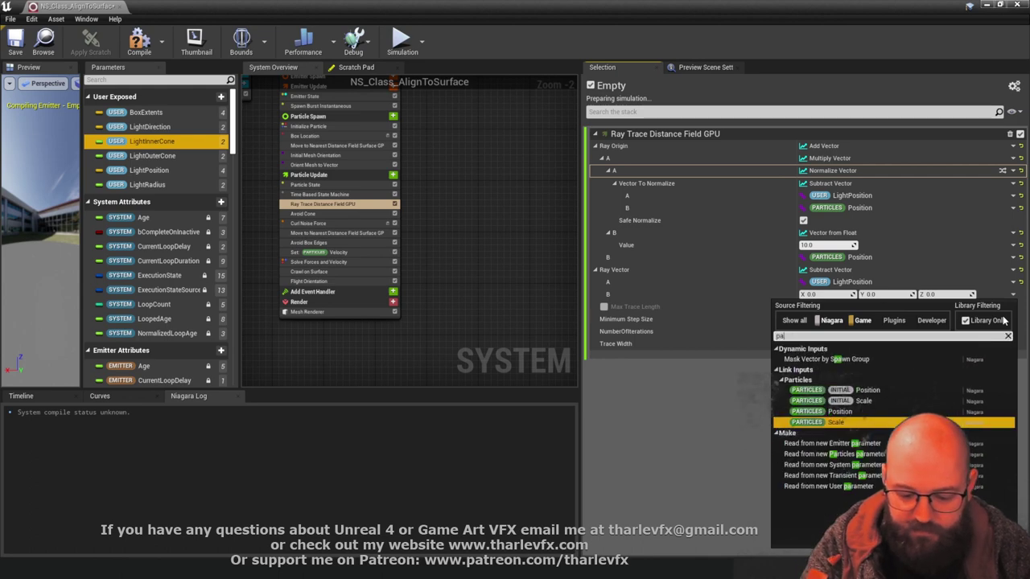
pyautogui.press('Down')
pyautogui.press('Down')
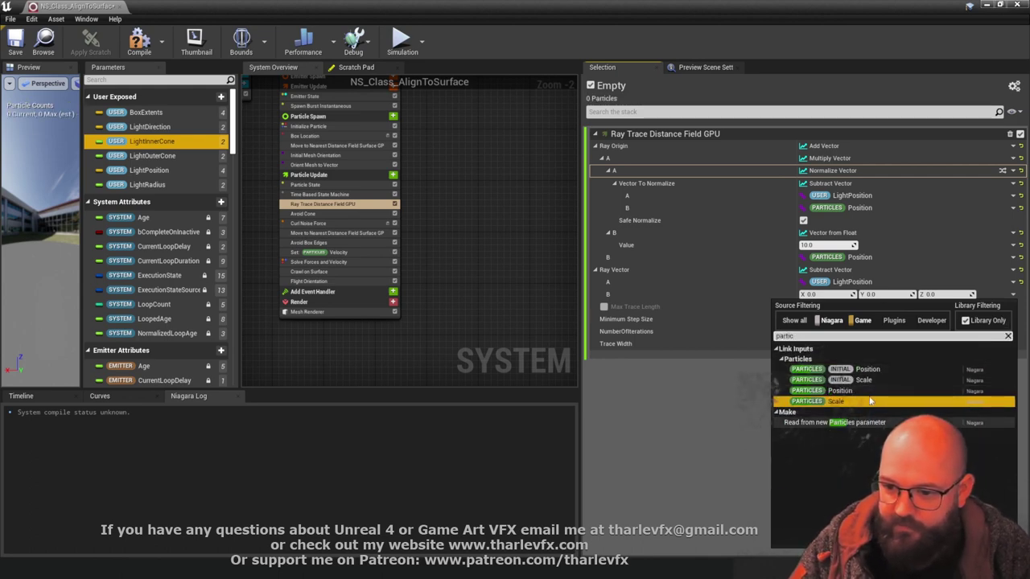
pyautogui.press('Up')
pyautogui.press('Up')
pyautogui.press('Up')
pyautogui.press('Return')
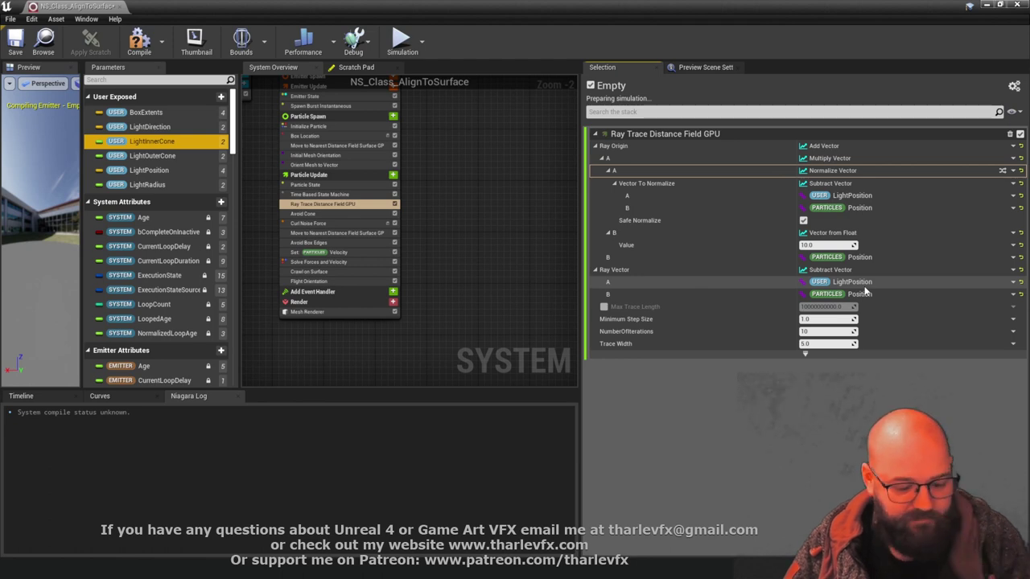
# Check the ray length in the Photoshop sketch, return to the Niagara editor and enable the ray trace module's Max Trace Length
pyautogui.hotkey('alt', 'Tab')
pyautogui.hotkey('alt', 'Tab')
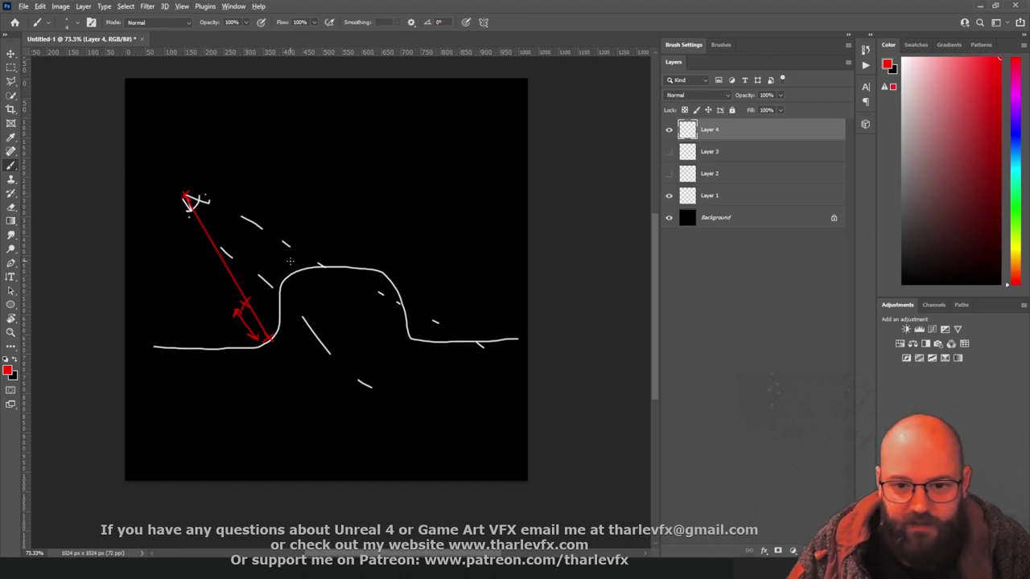
pyautogui.hotkey('alt', 'Tab')
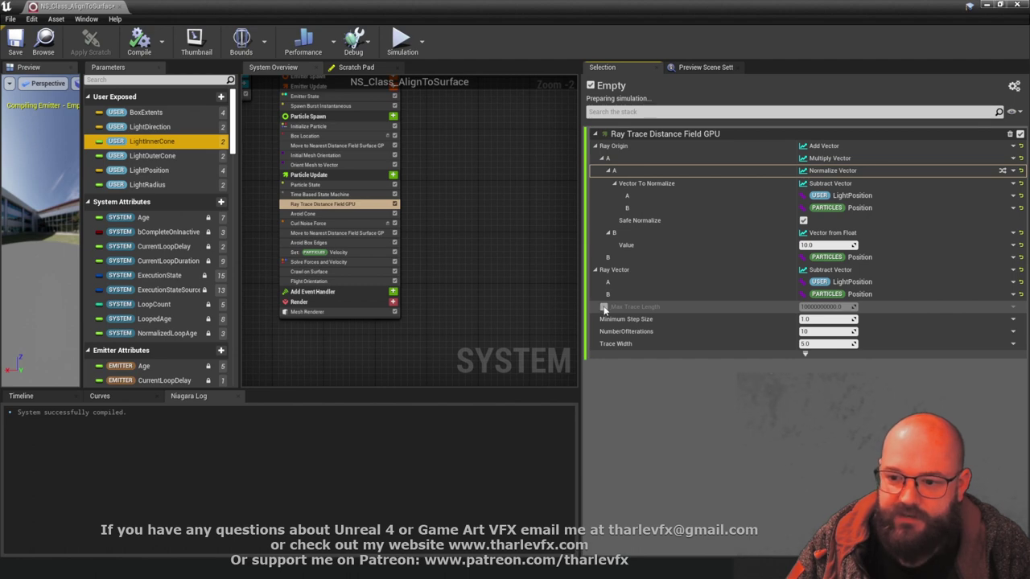
pyautogui.click(604, 308)
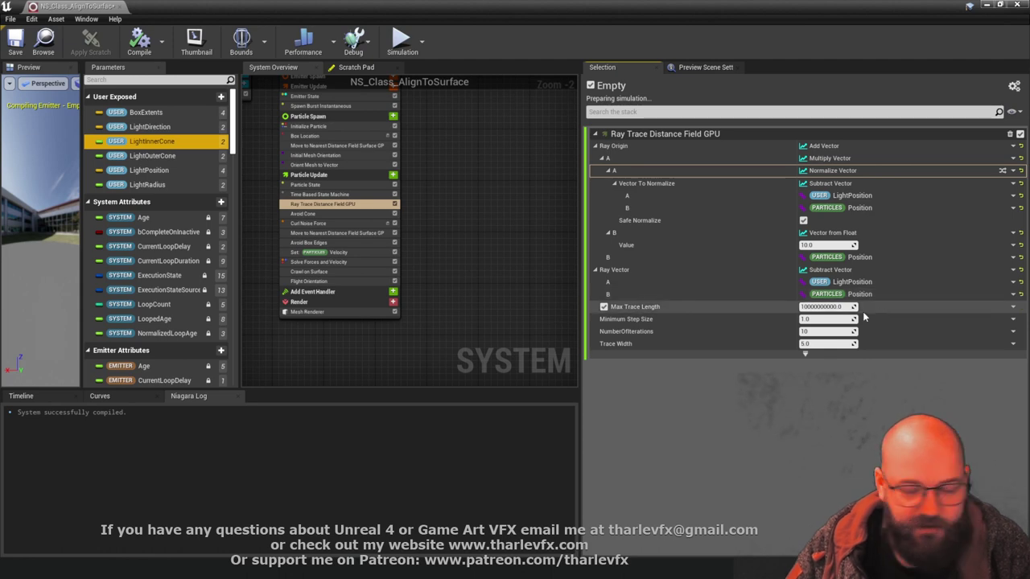
# Try to drive Max Trace Length with Subtract Float and find Particles Position for its A input
pyautogui.click(1014, 307)
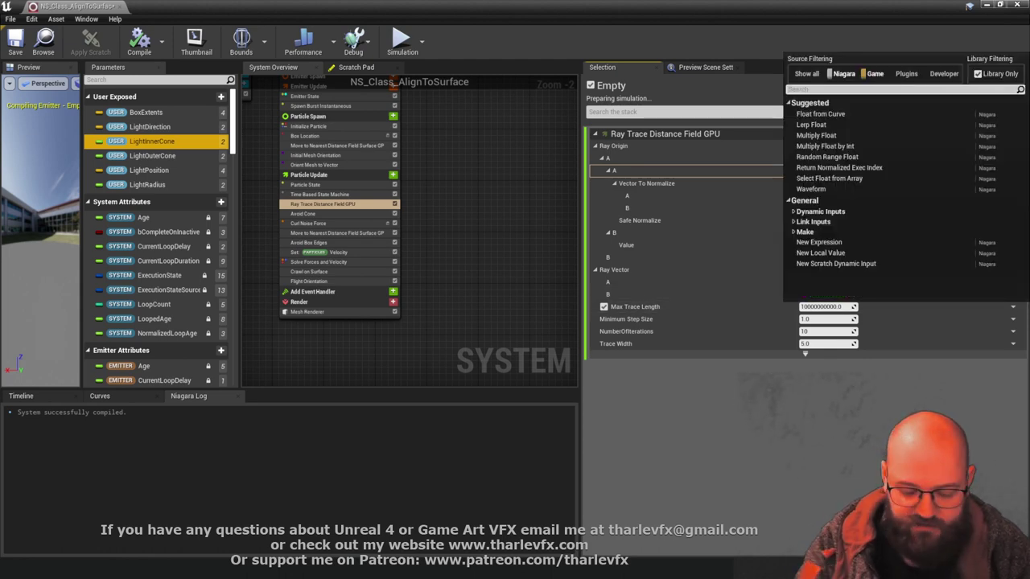
pyautogui.write('sub')
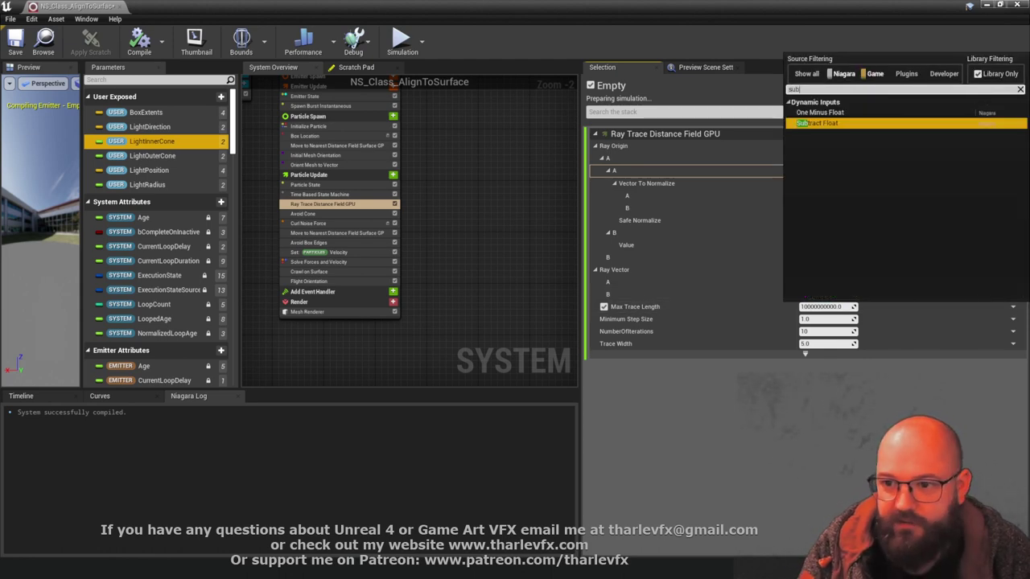
pyautogui.press('Return')
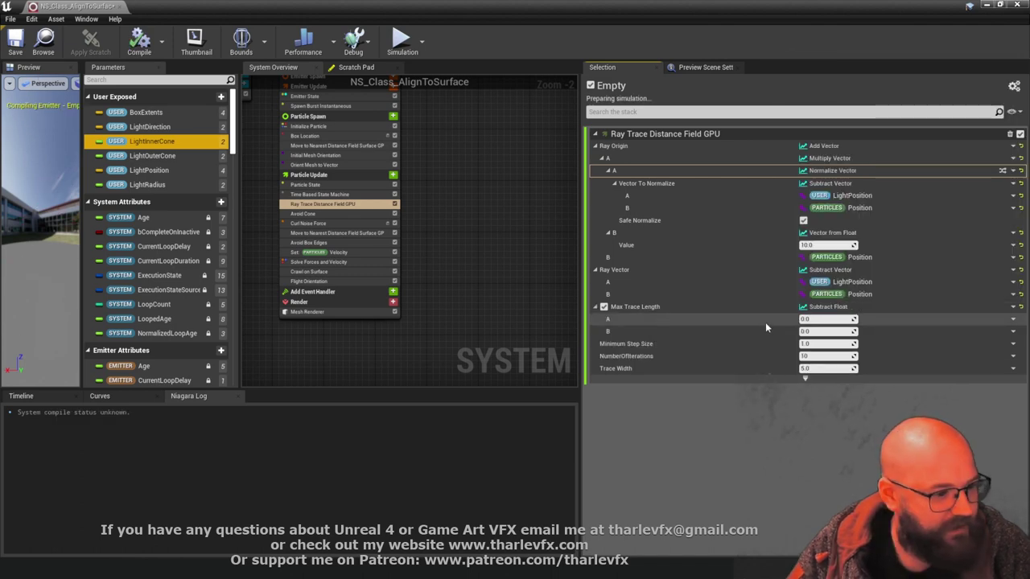
pyautogui.click(1013, 319)
pyautogui.write('po')
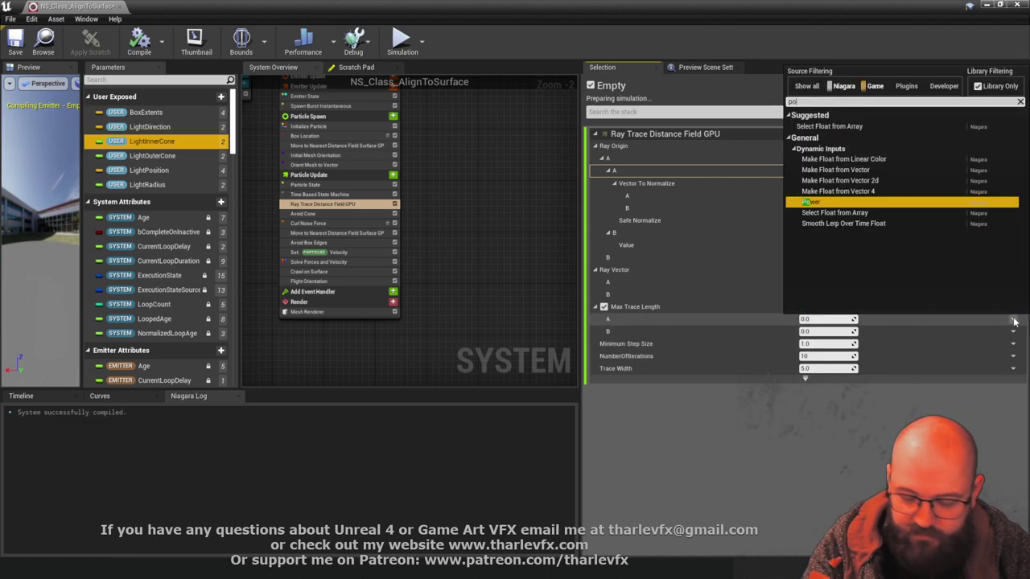
pyautogui.write('s')
pyautogui.press('BackSpace')
pyautogui.press('BackSpace')
pyautogui.write('ar')
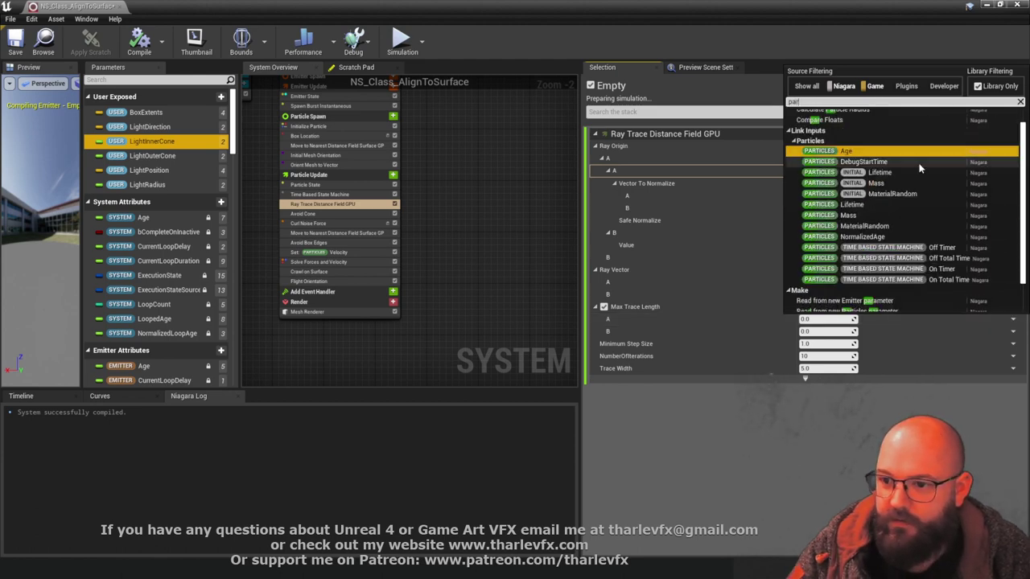
pyautogui.scroll(-2, 912, 246)
pyautogui.scroll(2, 918, 254)
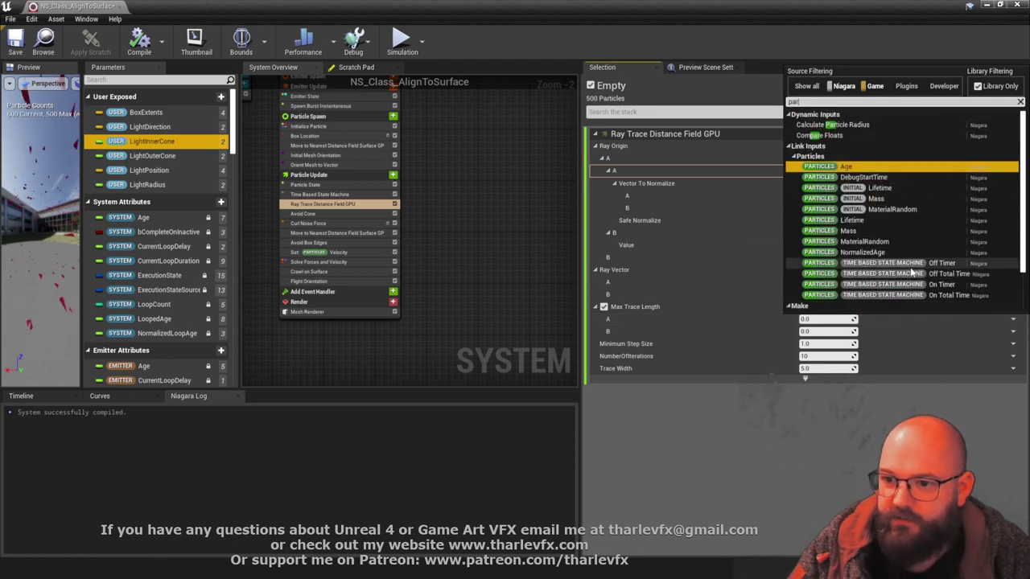
pyautogui.scroll(-2, 919, 188)
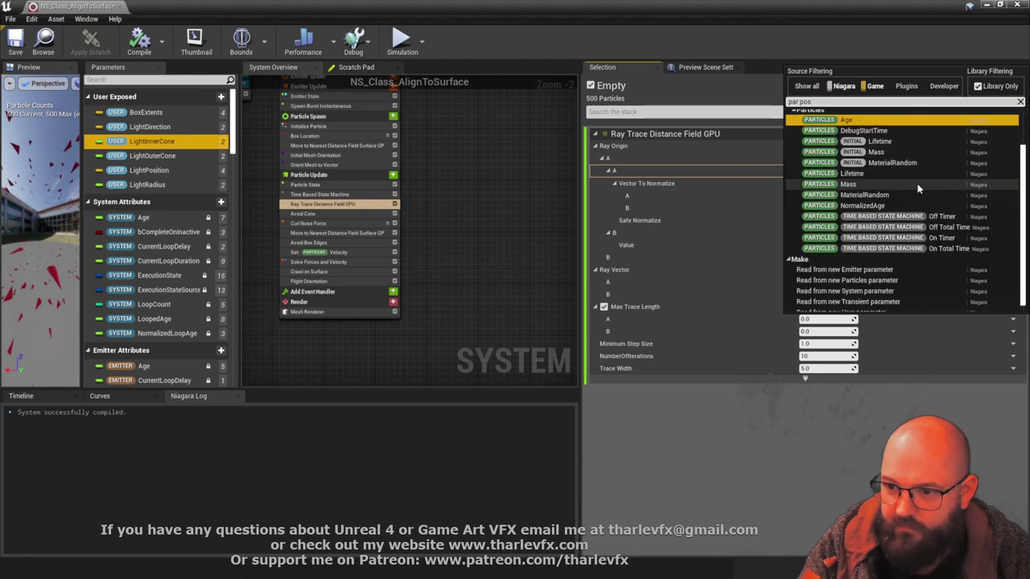
pyautogui.write('.pos')
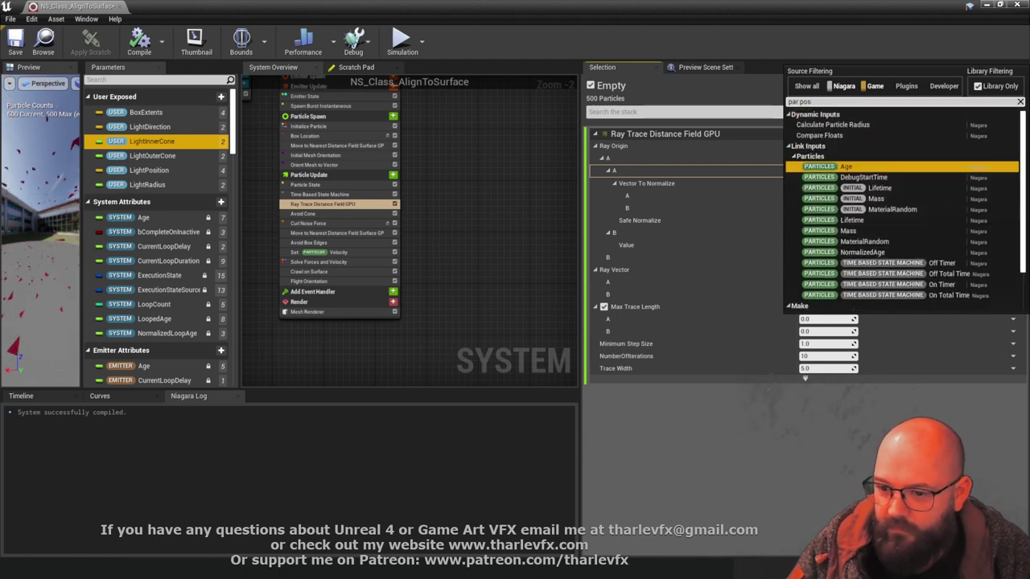
pyautogui.press('Return')
# Try to assign the Particles Position attribute from the parameter list to the Subtract Float's A input
pyautogui.scroll(-15, 171, 270)
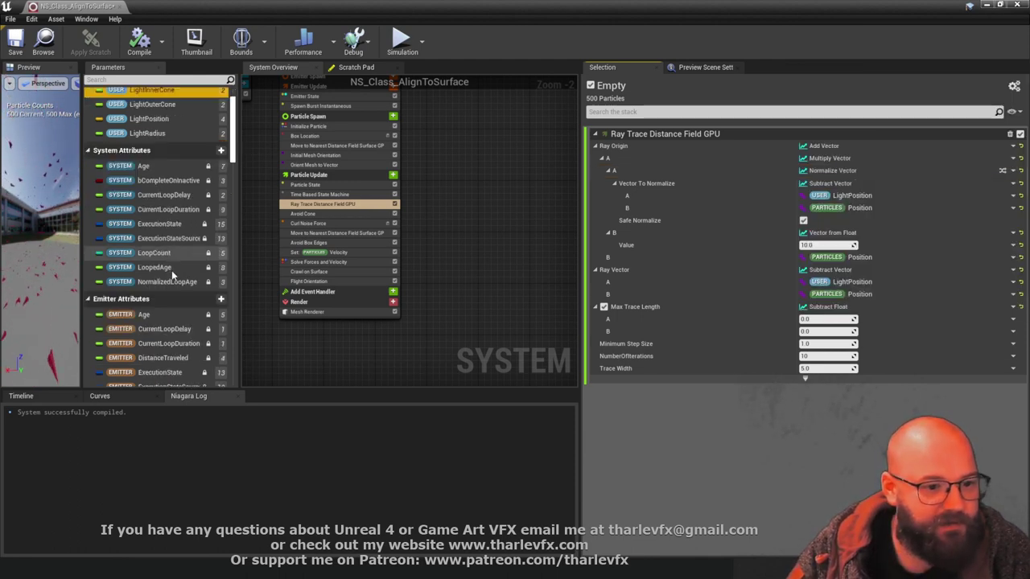
pyautogui.scroll(-3, 173, 267)
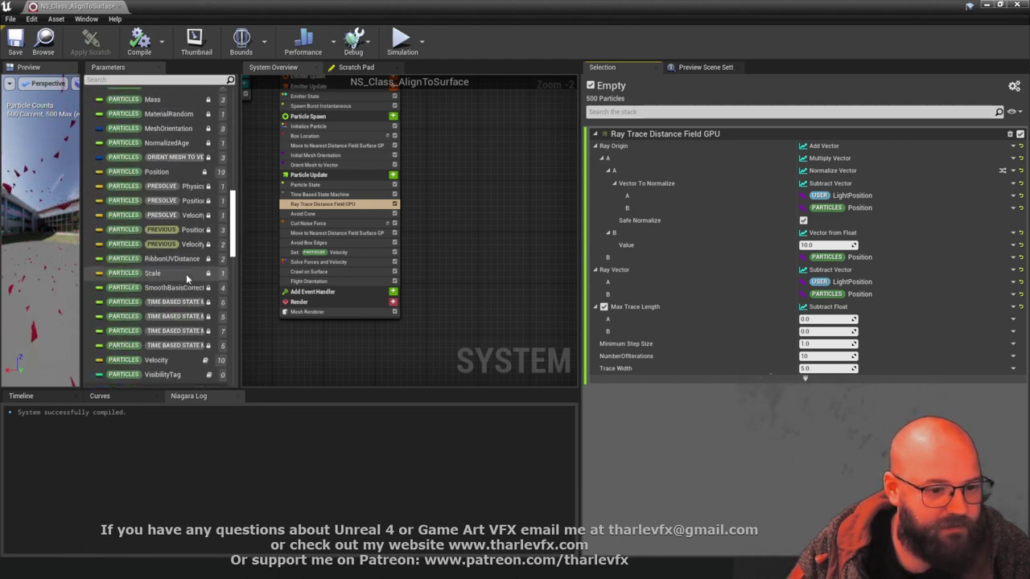
pyautogui.scroll(-5, 186, 274)
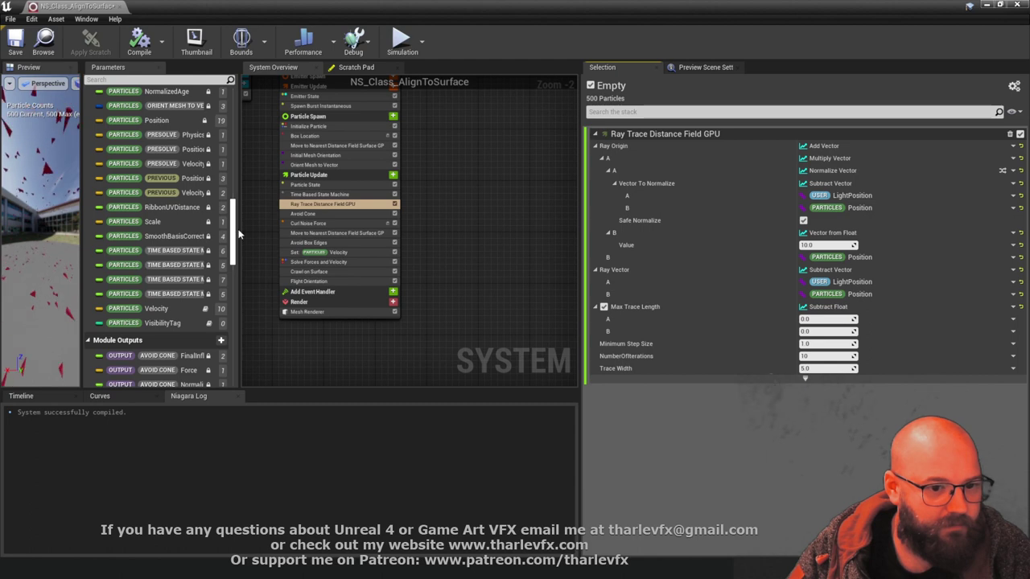
pyautogui.moveTo(235, 232); pyautogui.dragTo(273, 232)
pyautogui.moveTo(157, 120)
pyautogui.mouseDown()
pyautogui.moveTo(958, 286)
pyautogui.moveTo(839, 324)
pyautogui.mouseUp()
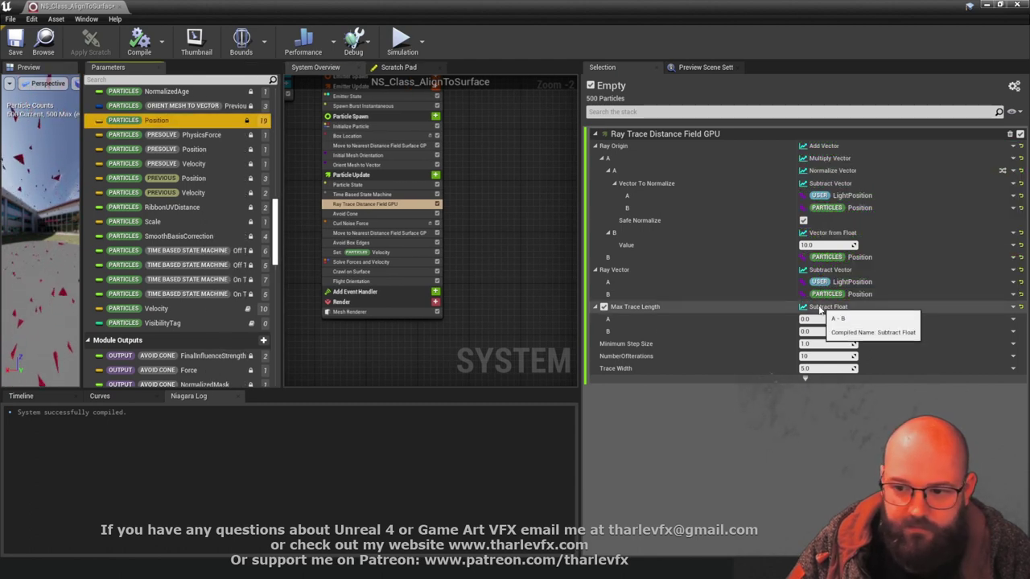
# Set Max Trace Length to Vector Length and its Vector input to Subtract Vector
pyautogui.click(1013, 307)
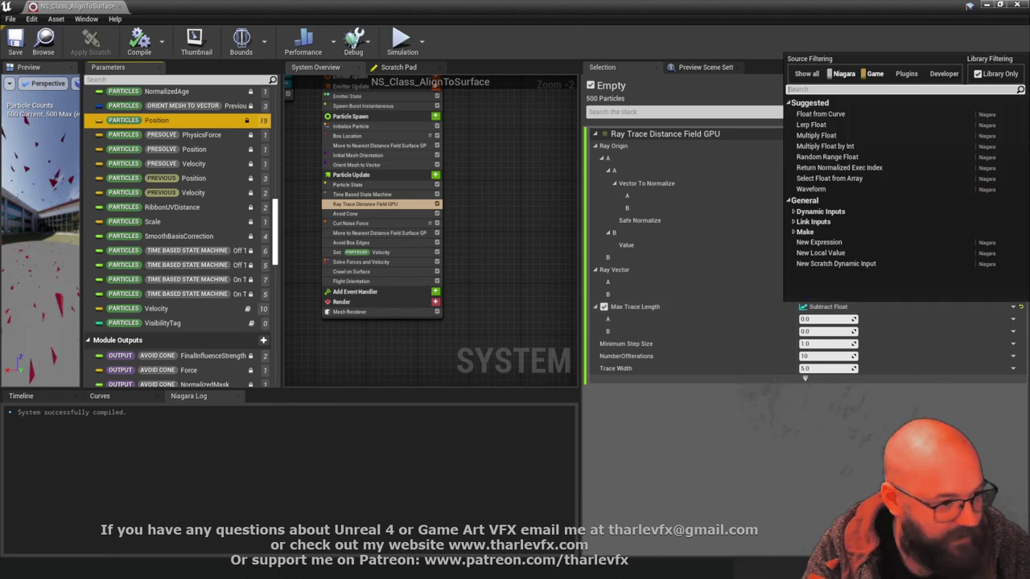
pyautogui.write('vect')
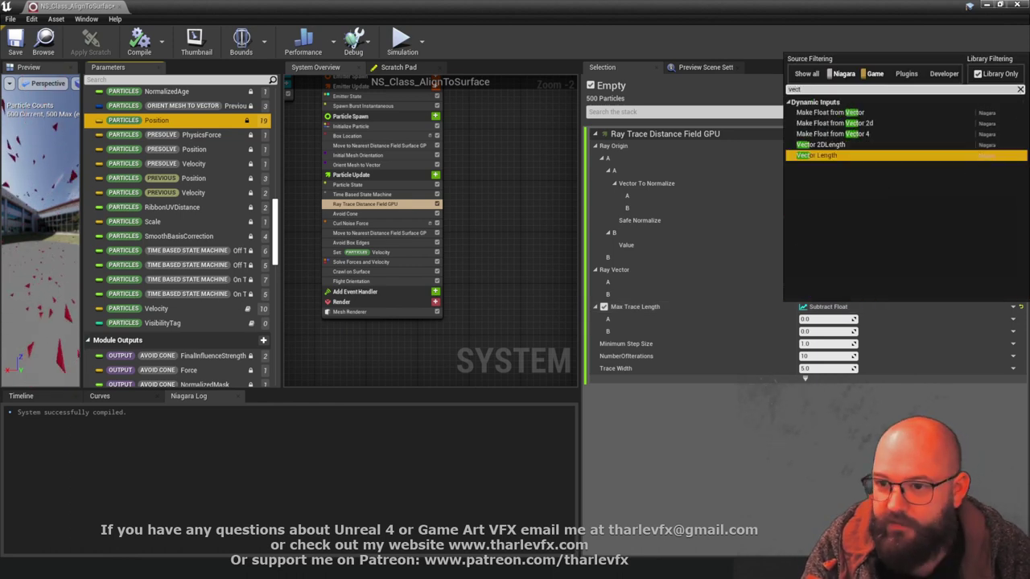
pyautogui.press('Return')
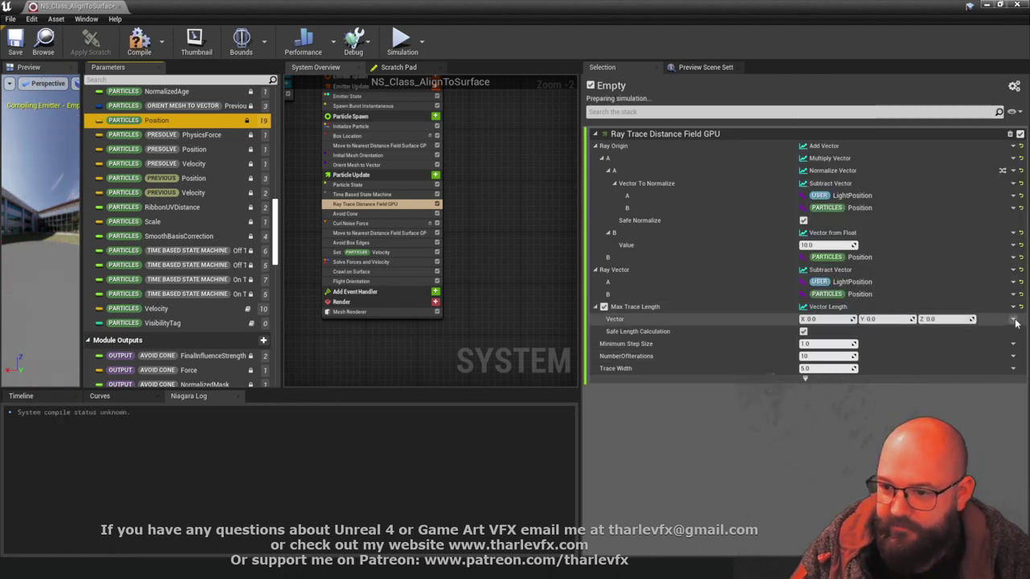
pyautogui.click(1013, 320)
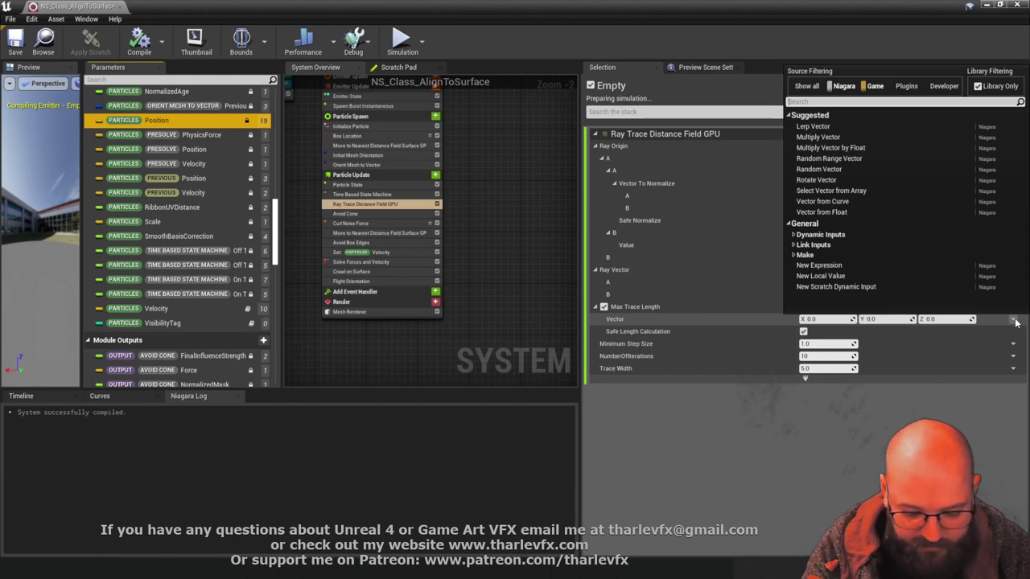
pyautogui.write('subv')
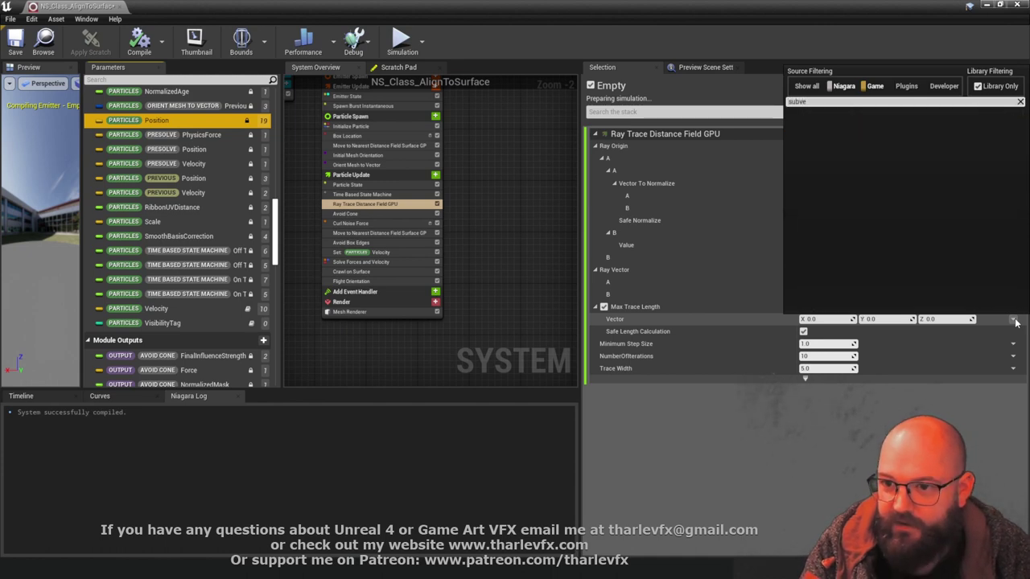
pyautogui.write('e')
pyautogui.press('Return')
# Set the A input of the Subtract Vector under Max Trace Length to Particles Position
pyautogui.click(1013, 332)
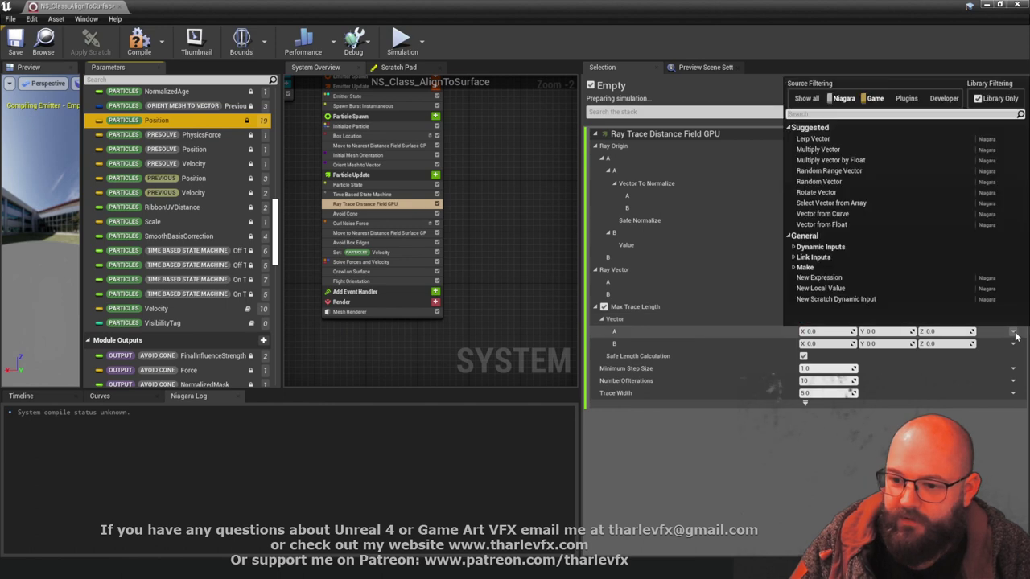
pyautogui.write('part')
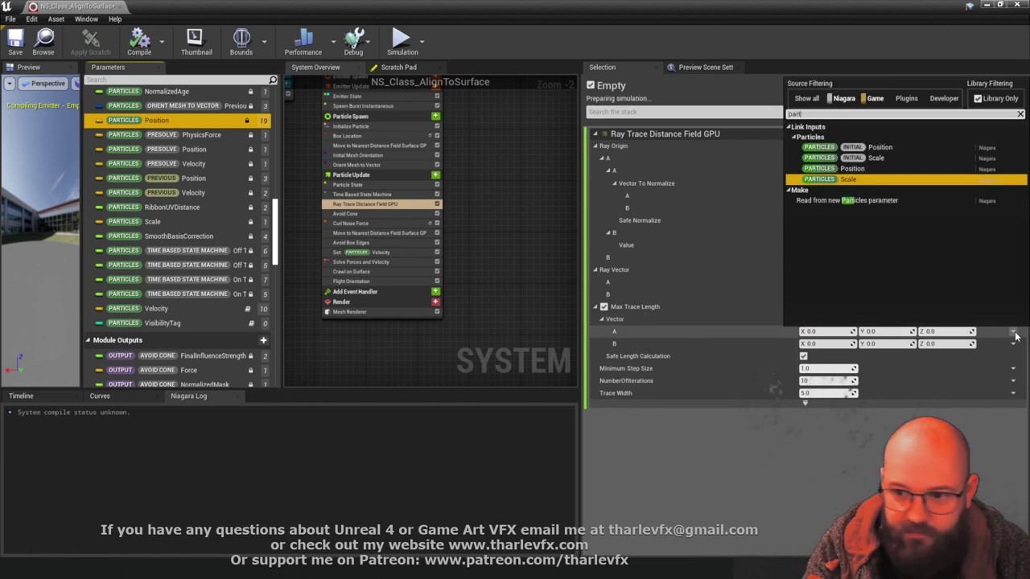
pyautogui.press('Return')
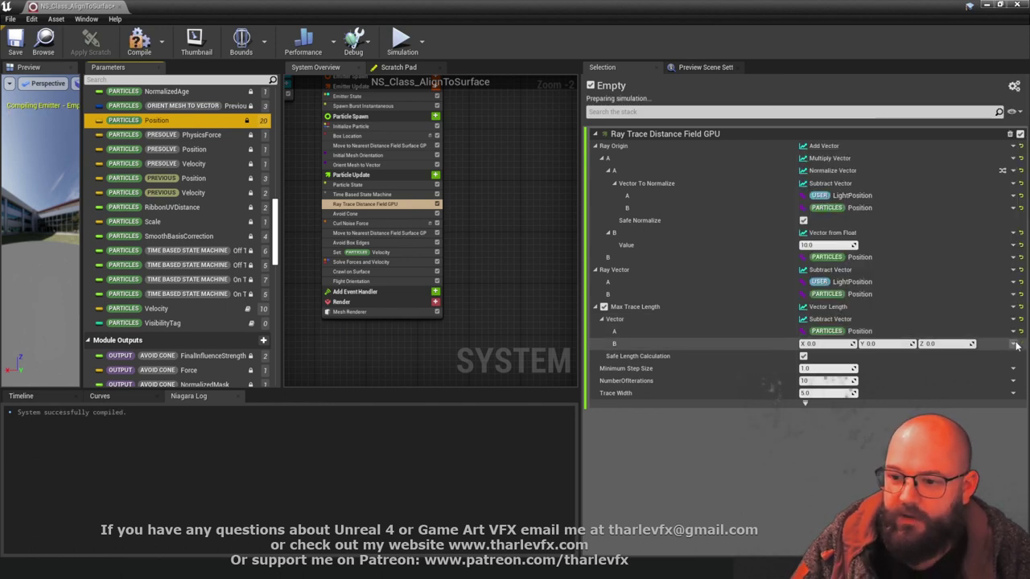
# Set the B input of the Subtract Vector under Max Trace Length to the user LightPosition
pyautogui.click(1013, 344)
pyautogui.write('light pos')
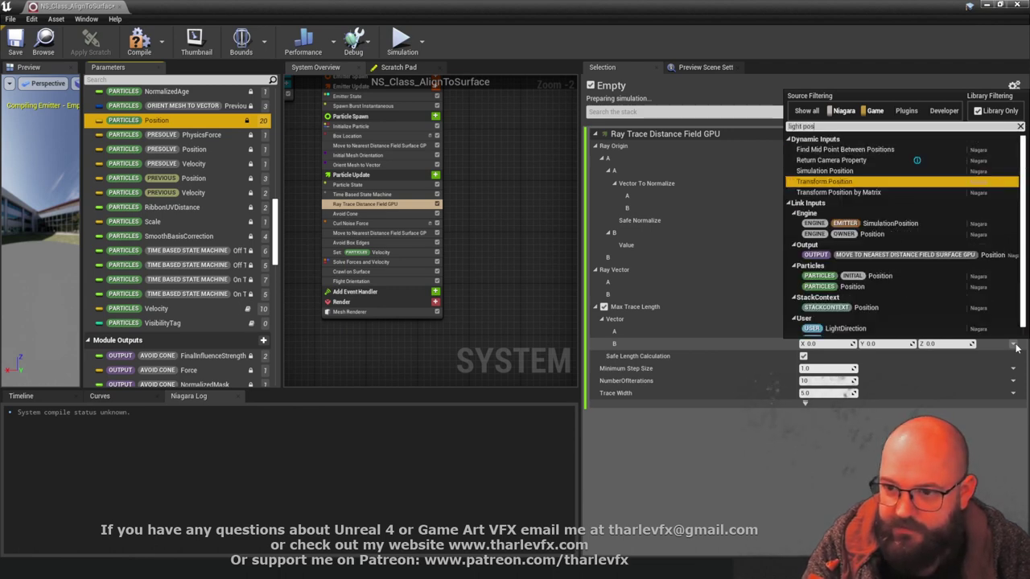
pyautogui.press('BackSpace')
pyautogui.press('BackSpace')
pyautogui.press('BackSpace')
pyautogui.press('BackSpace')
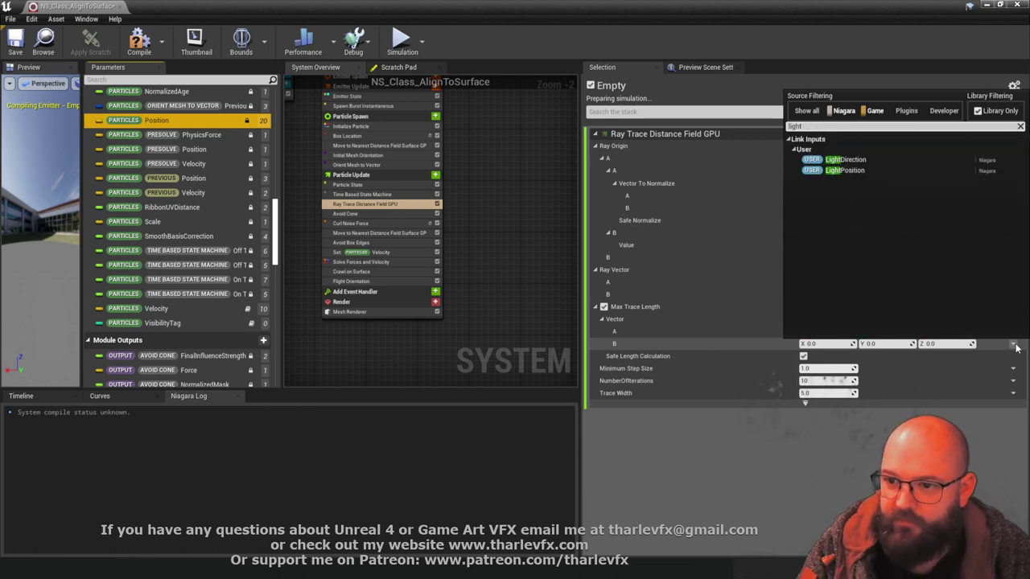
pyautogui.press('Down')
pyautogui.press('Down')
pyautogui.press('Return')
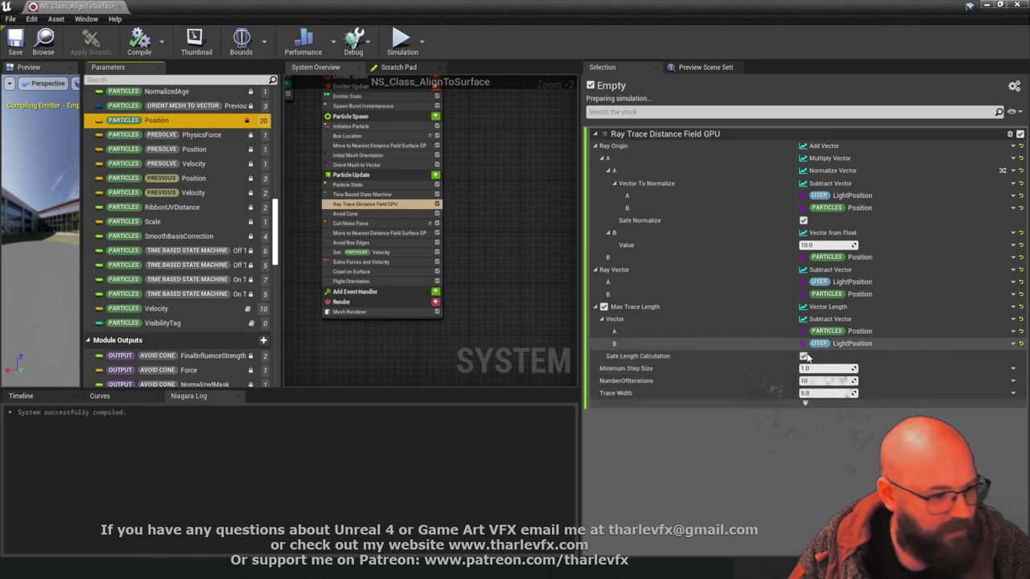
# Show parameter writes instead of parameter reads in the stack and expand the ray trace module's Parameter Writes
pyautogui.click(1012, 111)
pyautogui.click(985, 135)
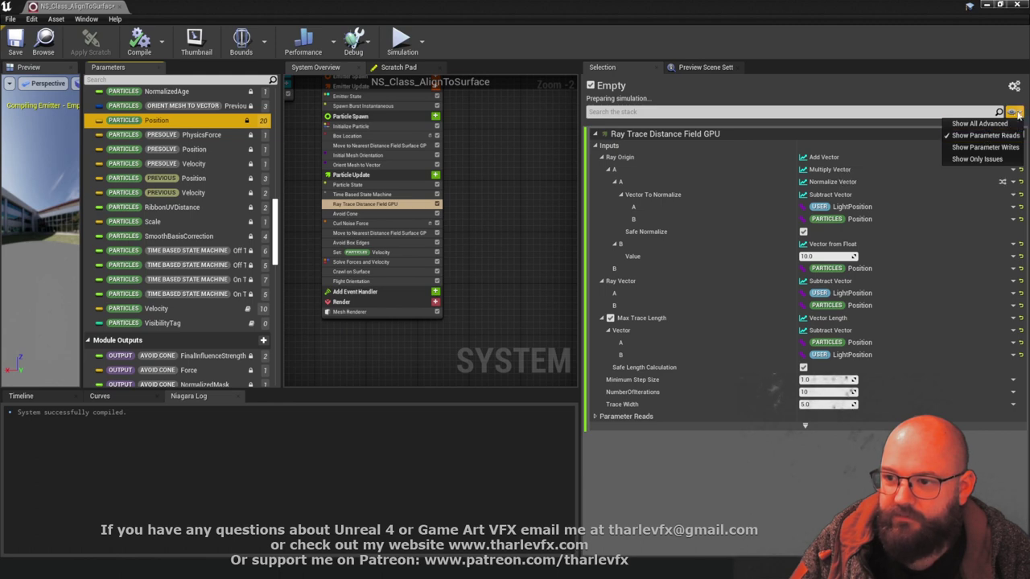
pyautogui.click(985, 135)
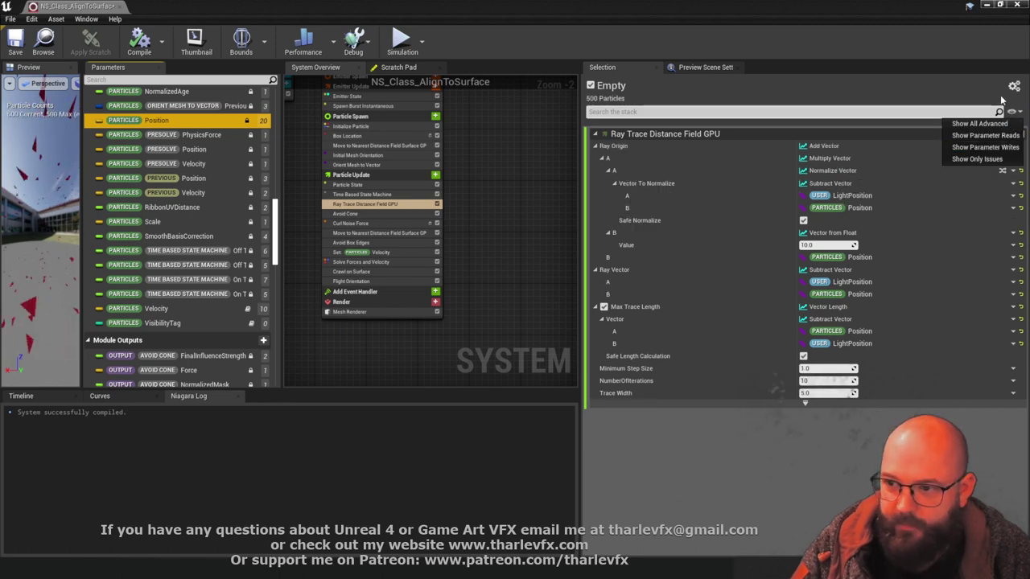
pyautogui.click(985, 147)
pyautogui.click(596, 417)
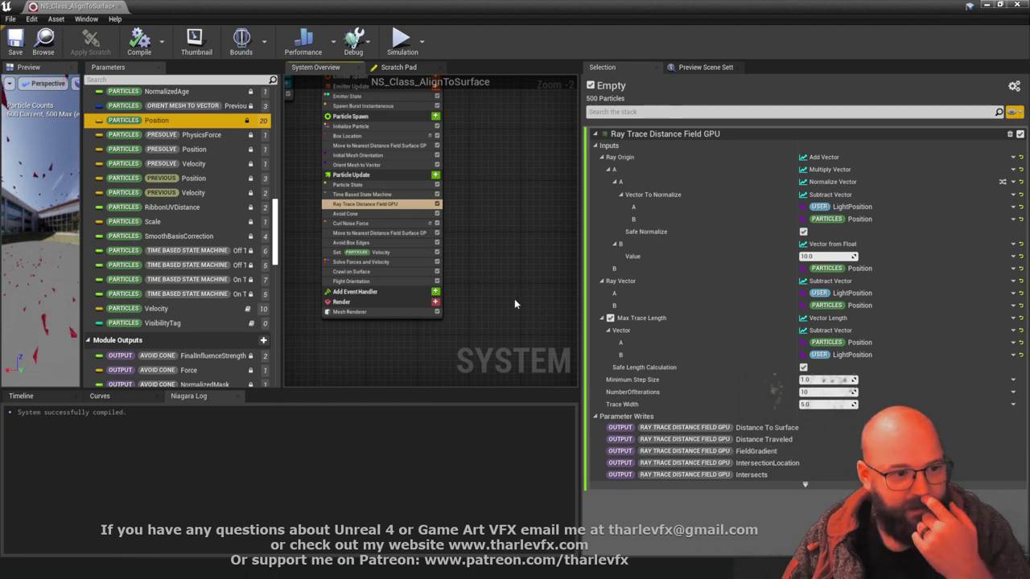
# Review the ray intersection cases in the Photoshop sketch, then return to Niagara and select the ray trace module's Intersects output
pyautogui.hotkey('alt', 'Tab')
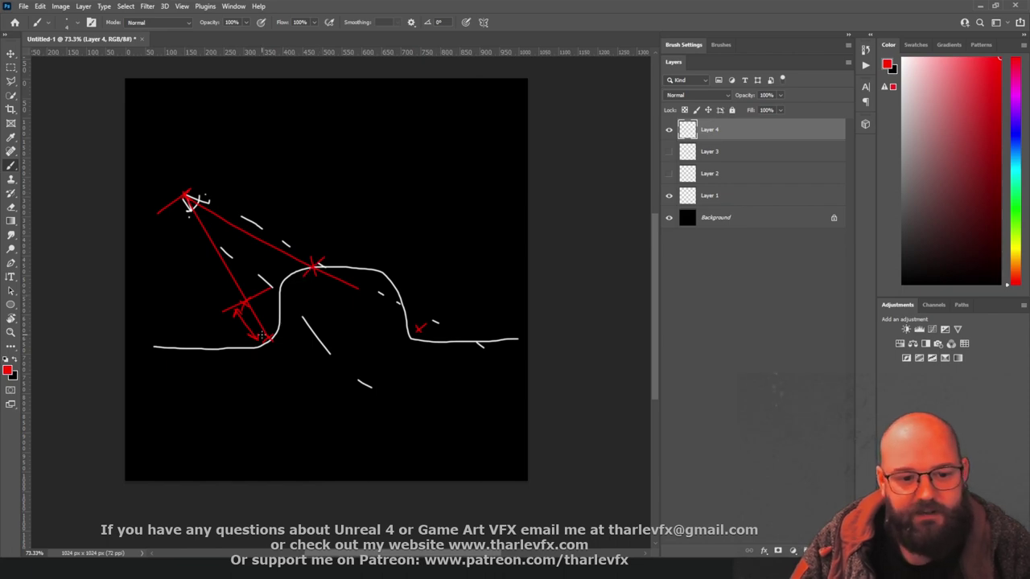
pyautogui.hotkey('alt', 'Tab')
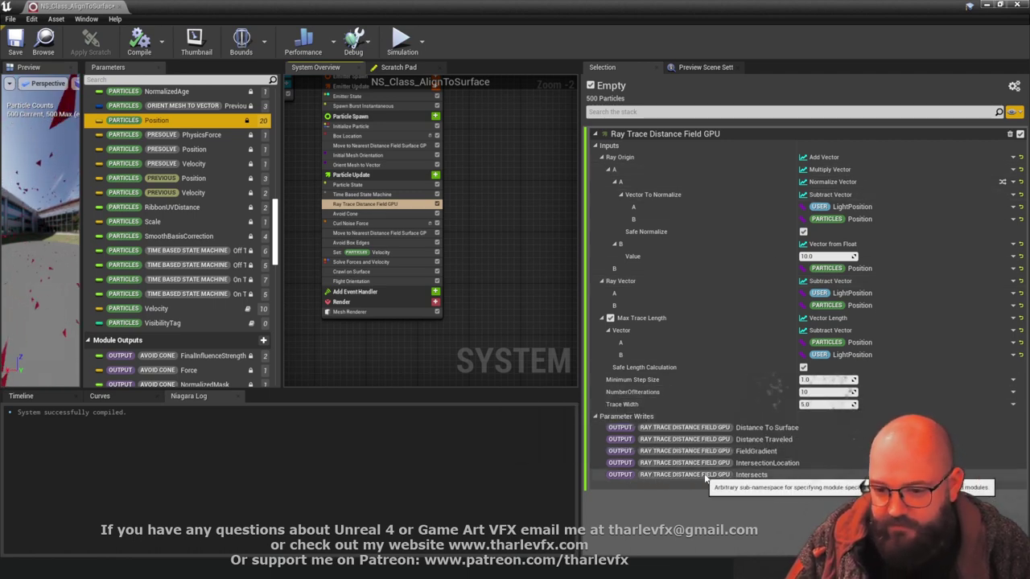
pyautogui.click(766, 475)
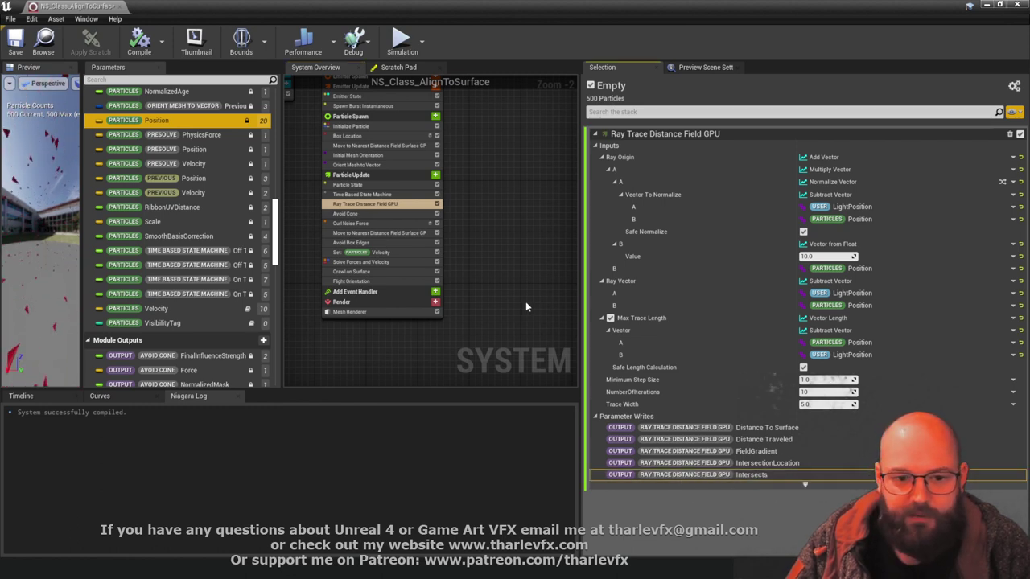
# Widen the Parameters list, select the ray trace module's Intersects output in it and save the system
pyautogui.moveTo(526, 302); pyautogui.dragTo(536, 268, button='right')
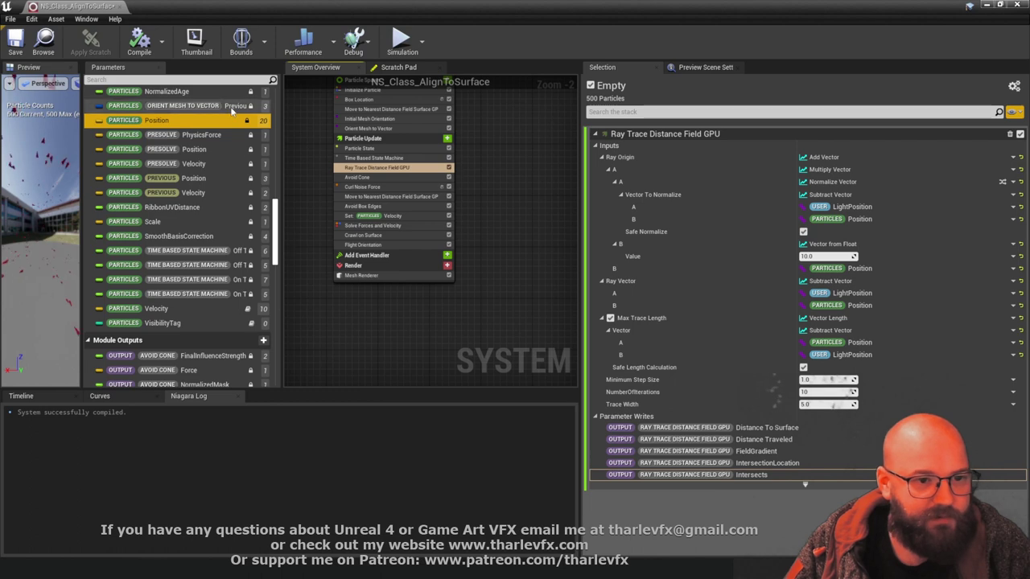
pyautogui.scroll(-6, 274, 208)
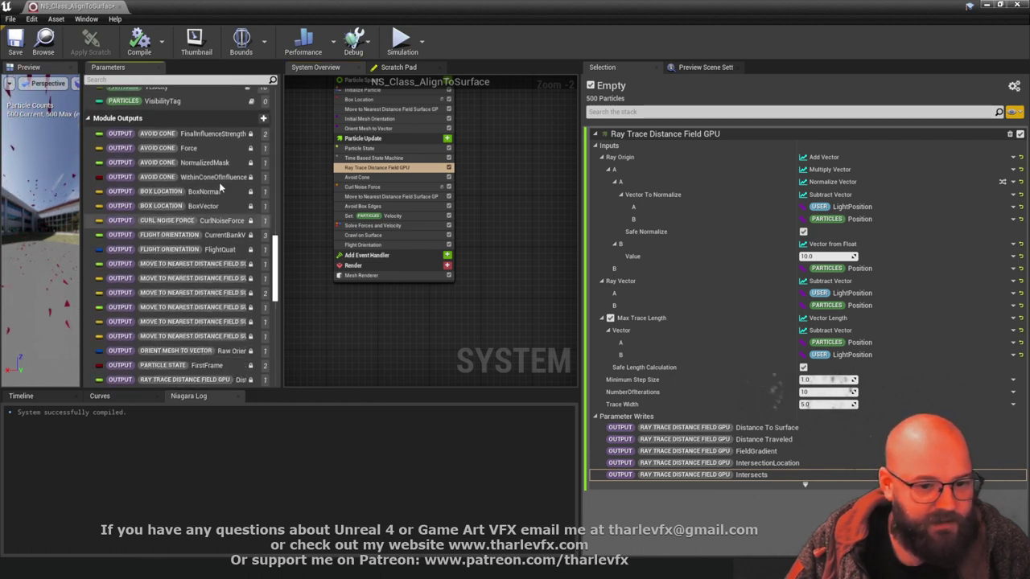
pyautogui.scroll(-4, 276, 283)
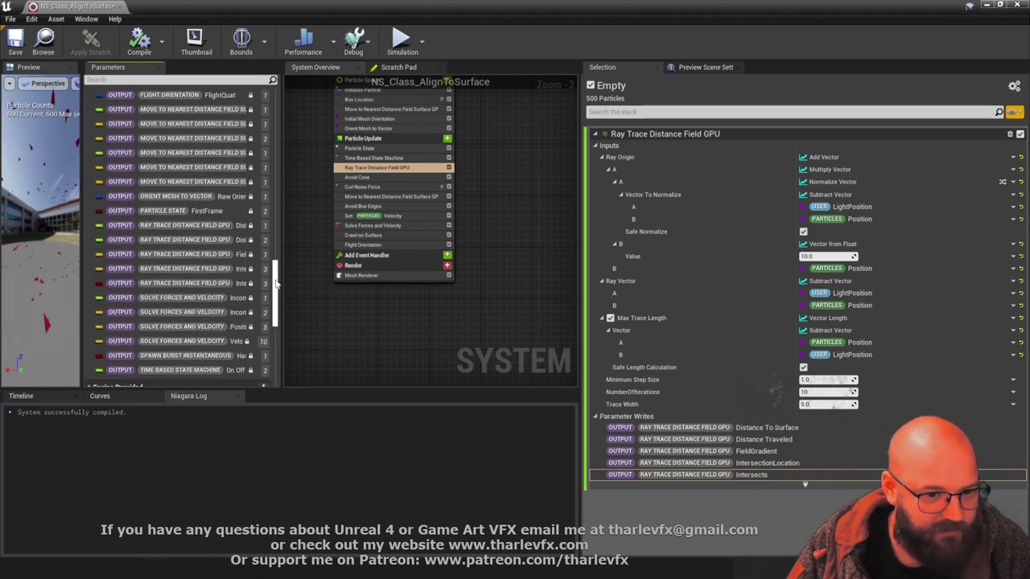
pyautogui.moveTo(284, 281); pyautogui.dragTo(351, 281)
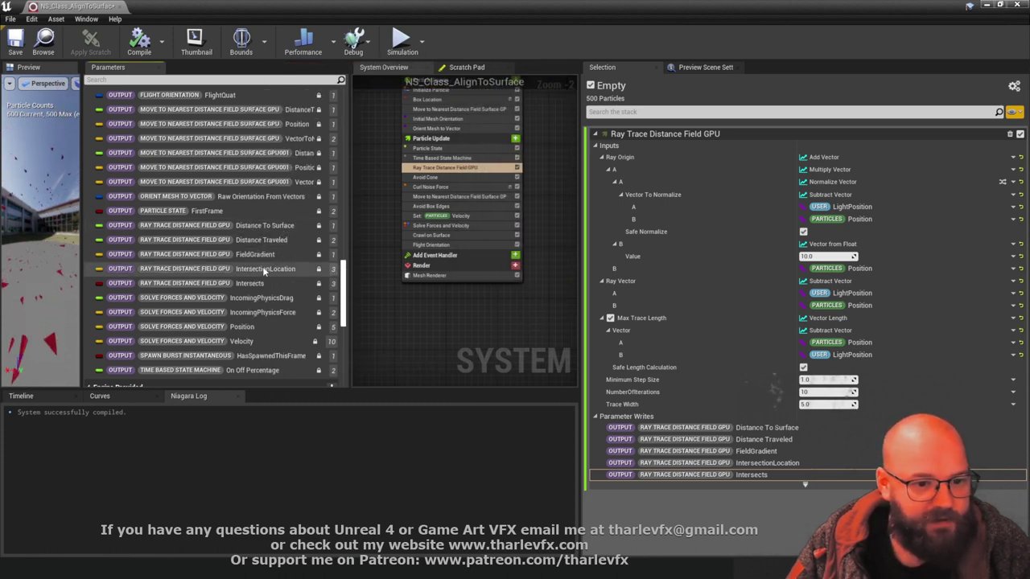
pyautogui.click(241, 284)
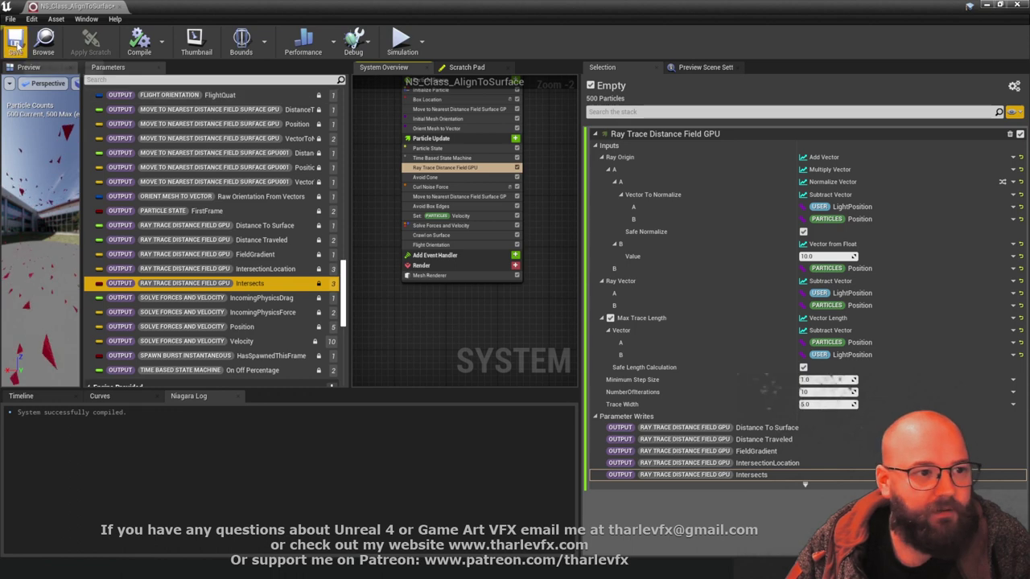
# Add a Color module to the emitter's Particle Update stage
pyautogui.click(476, 139)
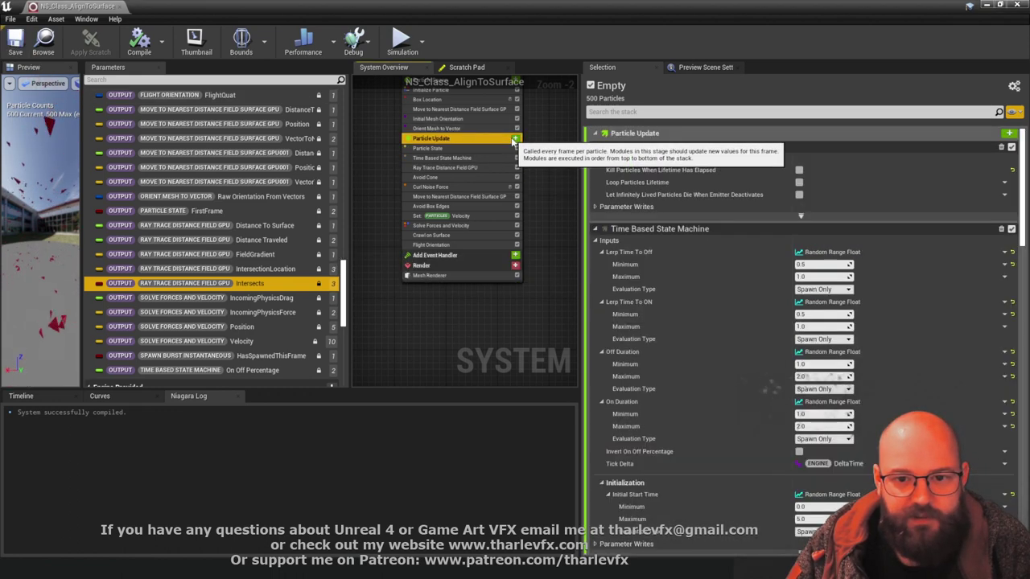
pyautogui.click(515, 139)
pyautogui.write('colo')
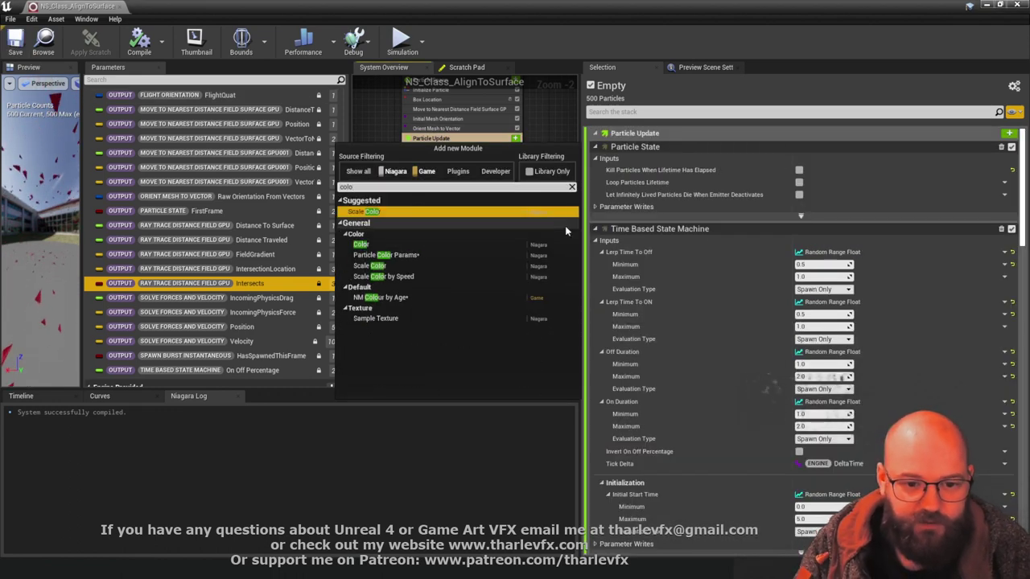
pyautogui.click(366, 245)
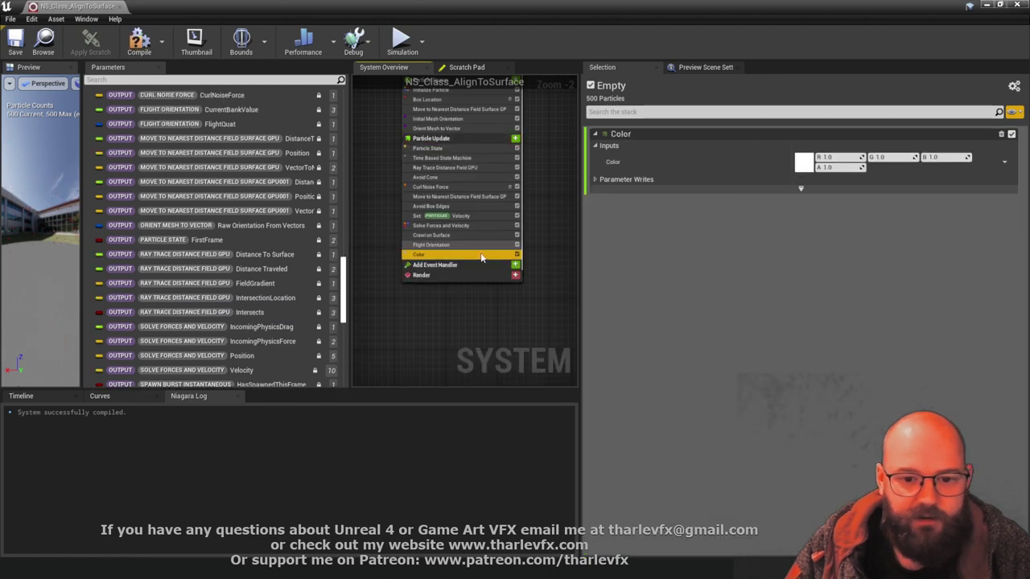
# Drive the Color module's Color input with the Make Custom Linear Color from Bool dynamic input
pyautogui.click(1004, 162)
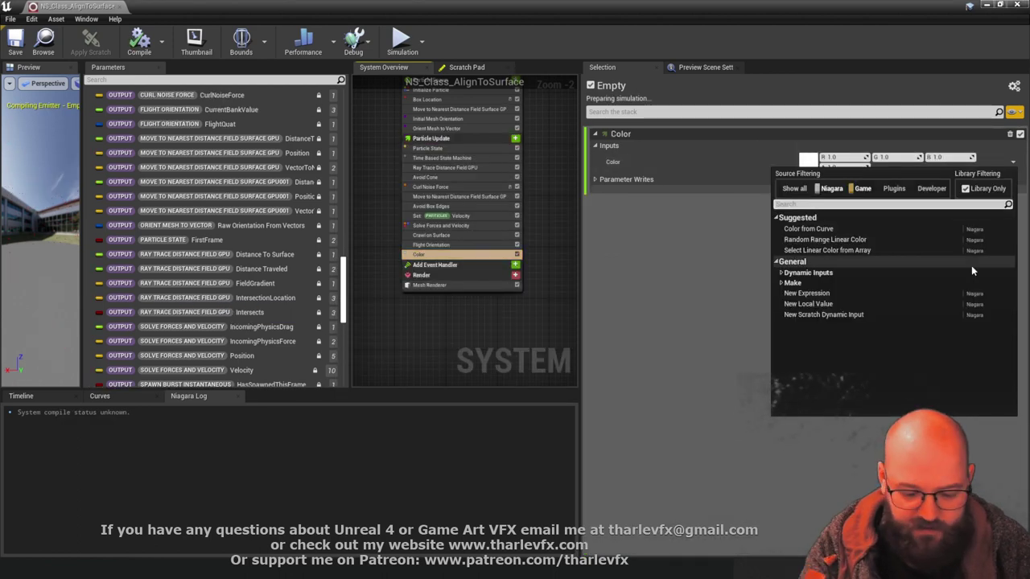
pyautogui.write('linear color')
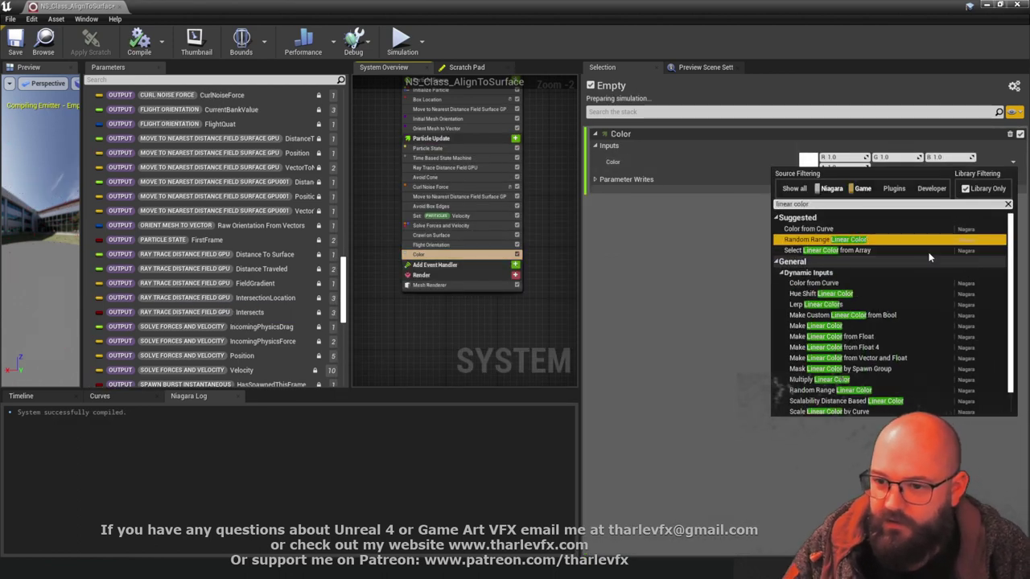
pyautogui.write(' from bool')
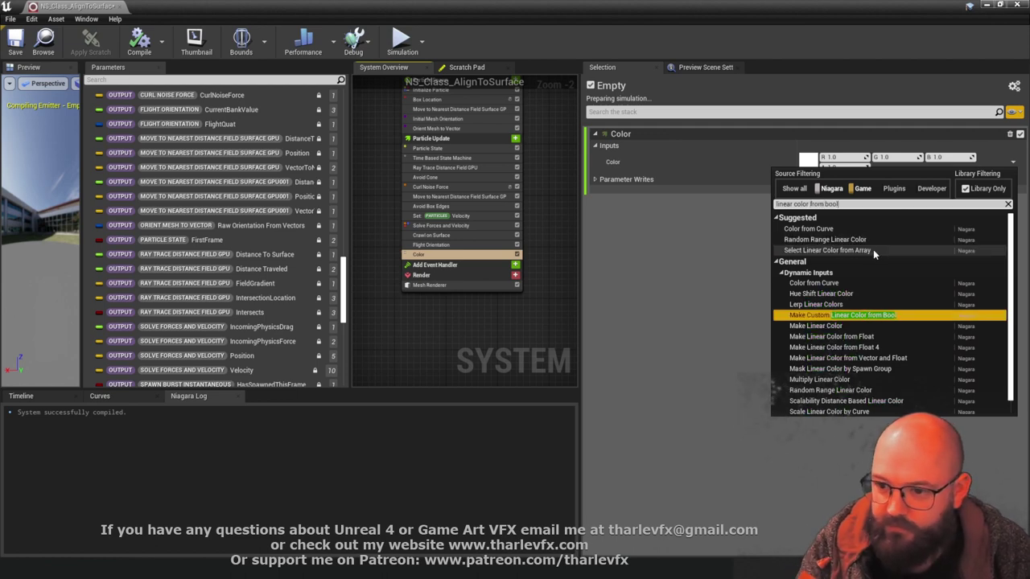
pyautogui.click(873, 315)
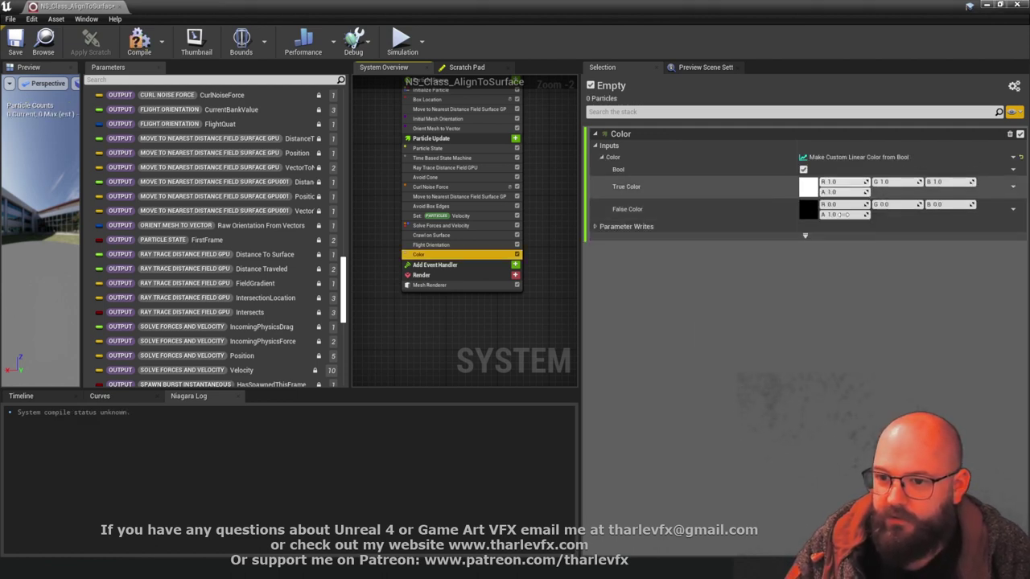
# Link the Bool input of the custom linear color to the Ray Trace Distance Field GPU Intersects output
pyautogui.click(1013, 170)
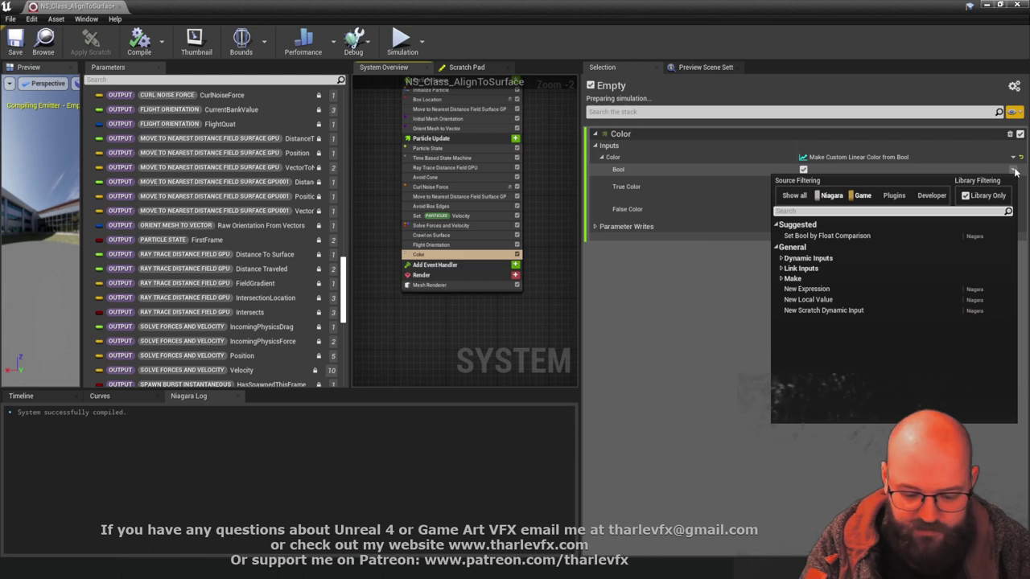
pyautogui.write('inter')
pyautogui.click(885, 244)
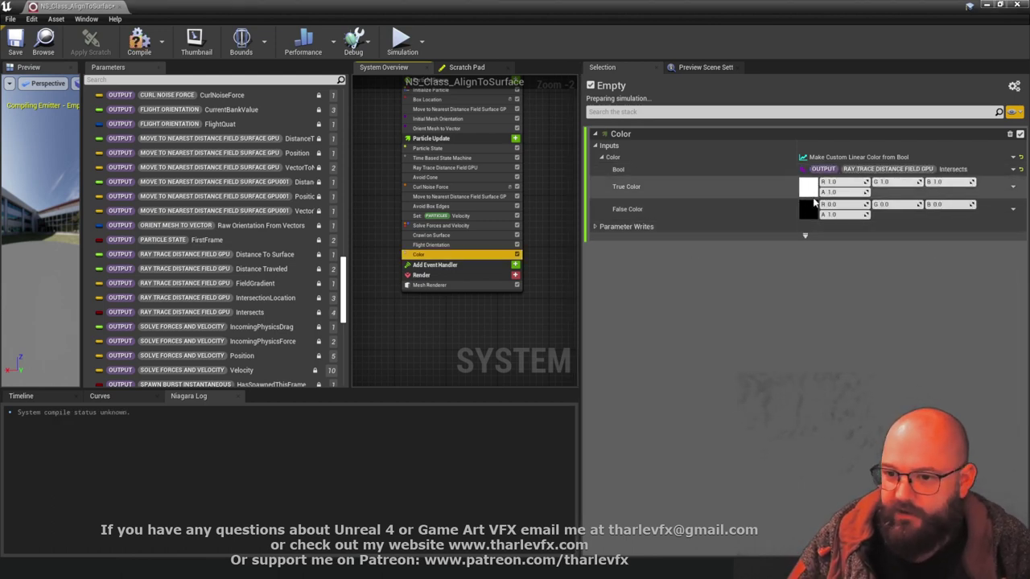
# From the Mesh Renderer, open the swarm mesh, its M_Red material and the parent M_Colour, and examine the Particle Color setup
pyautogui.click(432, 288)
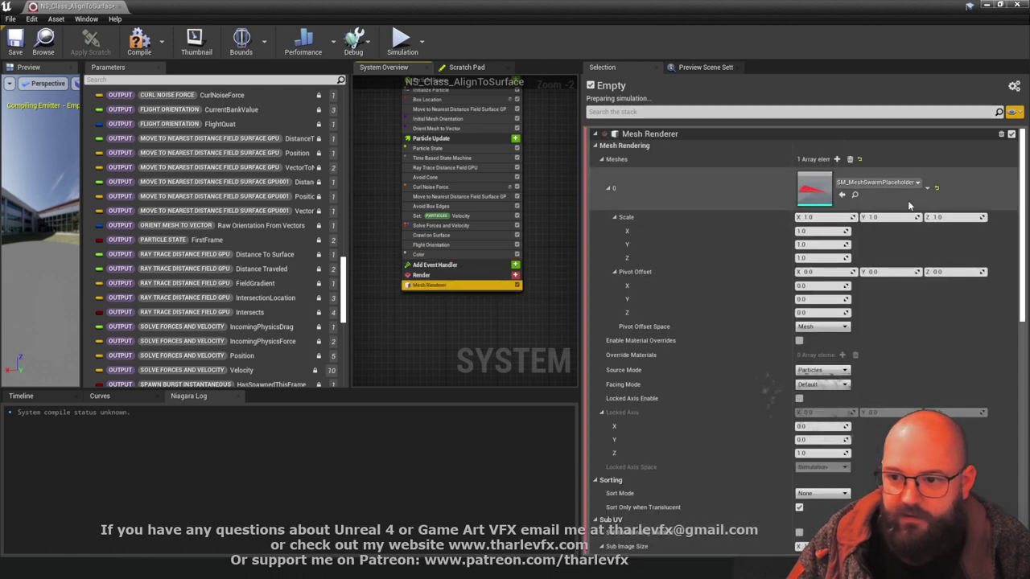
pyautogui.doubleClick(813, 188)
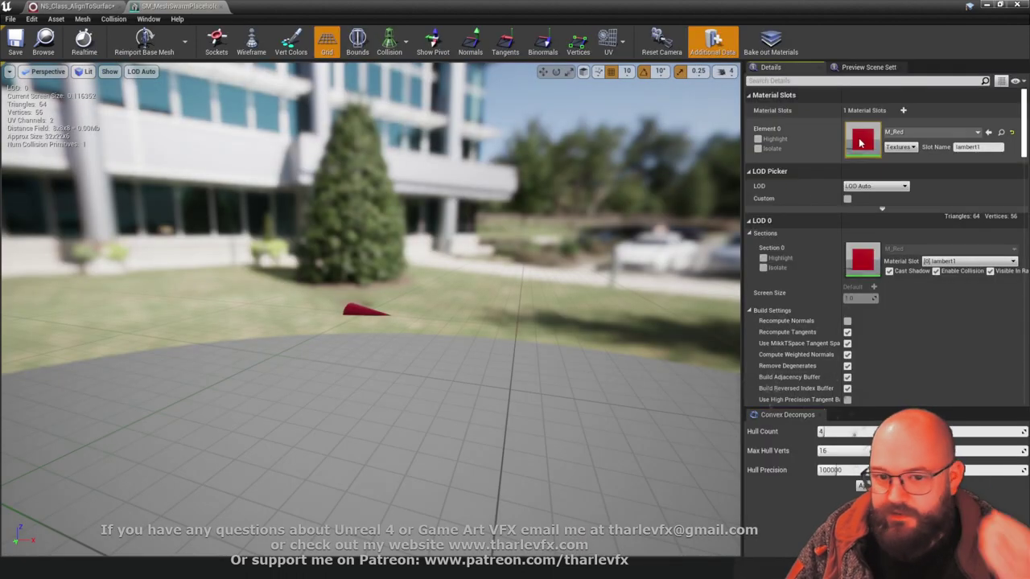
pyautogui.doubleClick(863, 143)
pyautogui.doubleClick(678, 297)
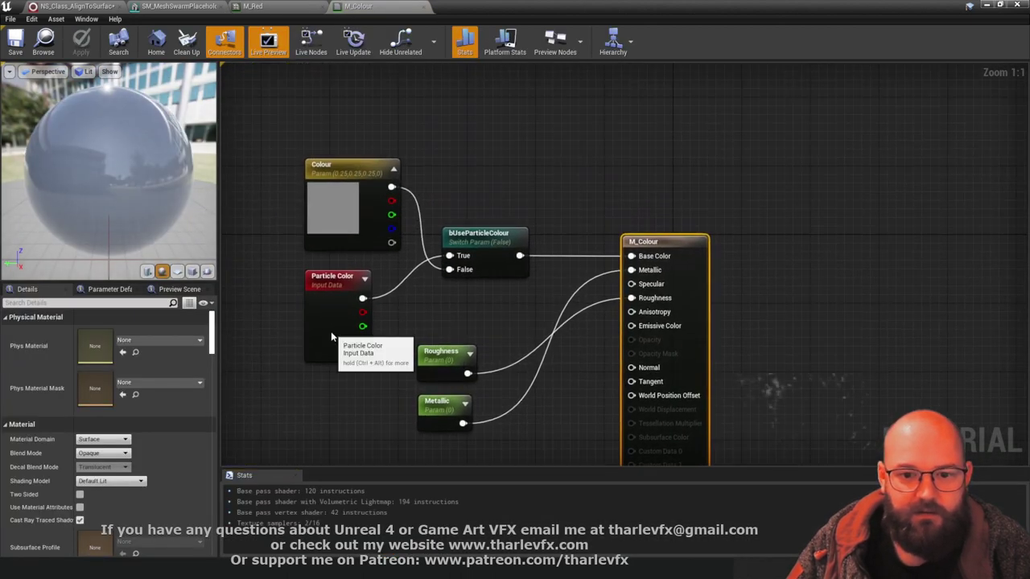
pyautogui.click(331, 332)
# Enable bUseParticleColour in the M_Red material instance and return to the Niagara system
pyautogui.click(276, 10)
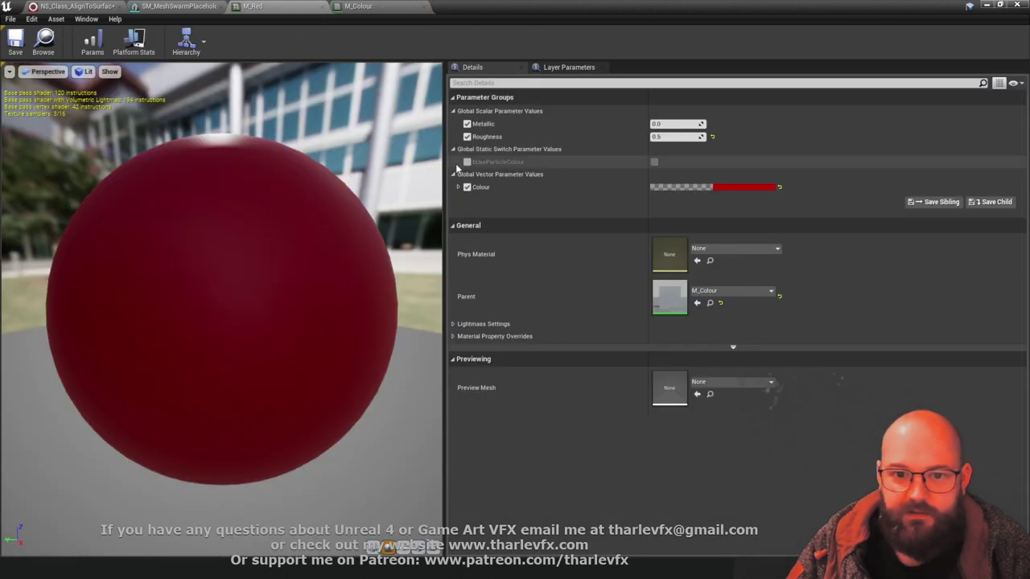
pyautogui.click(655, 161)
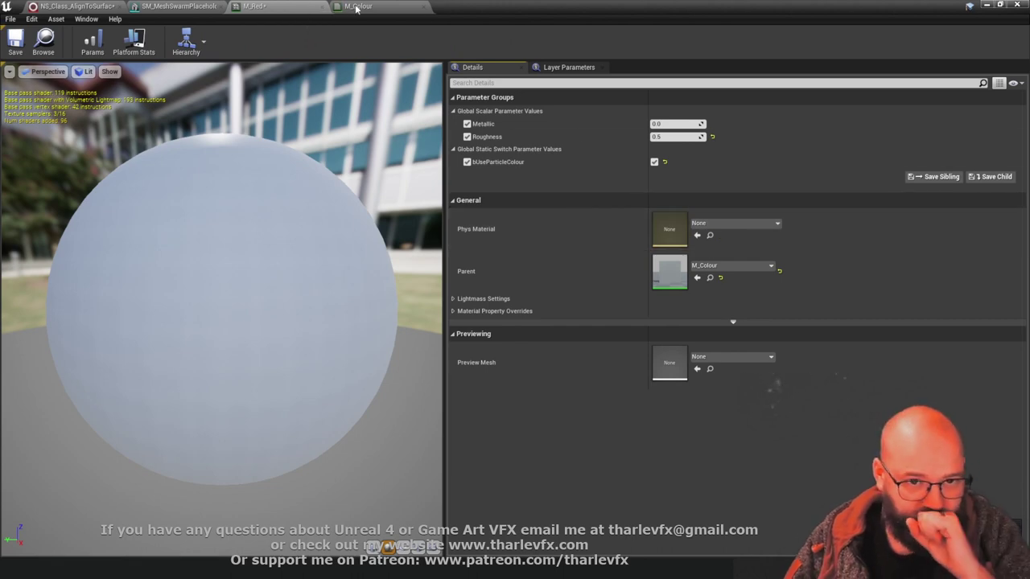
pyautogui.click(63, 6)
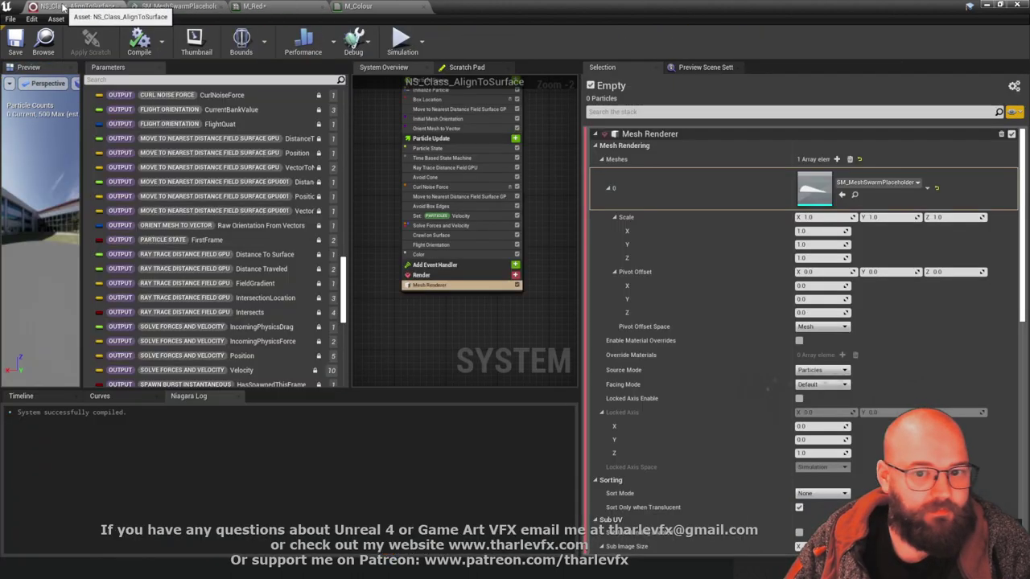
# Return to the level, examine the particles' colours around the cube and its shadow, and select the NS_Class_AlignToSurface actor
pyautogui.click(1017, 7)
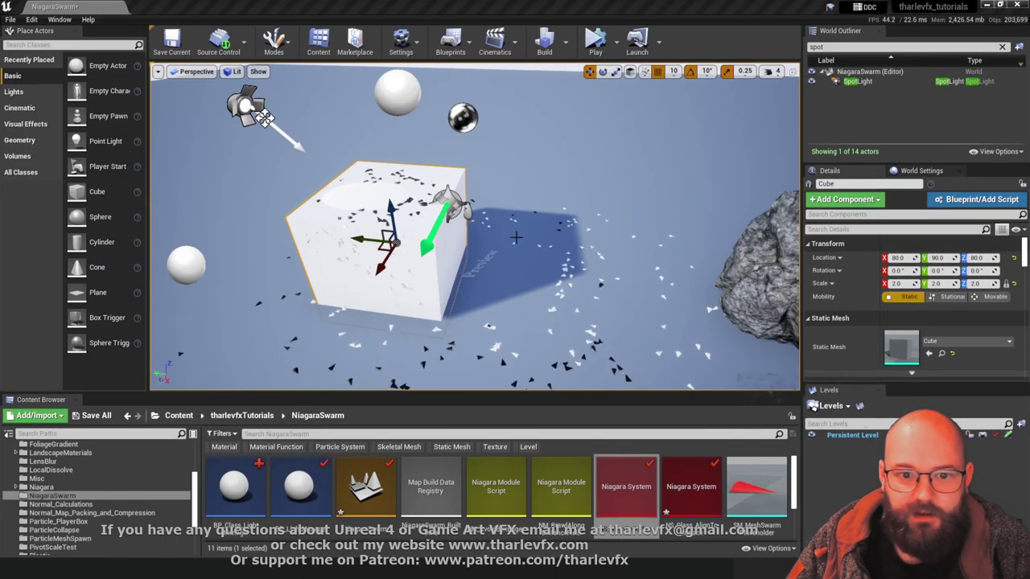
pyautogui.keyDown('alt'); pyautogui.moveTo(454, 201); pyautogui.dragTo(517, 263); pyautogui.keyUp('alt')
pyautogui.moveTo(463, 186); pyautogui.dragTo(411, 144, button='right')
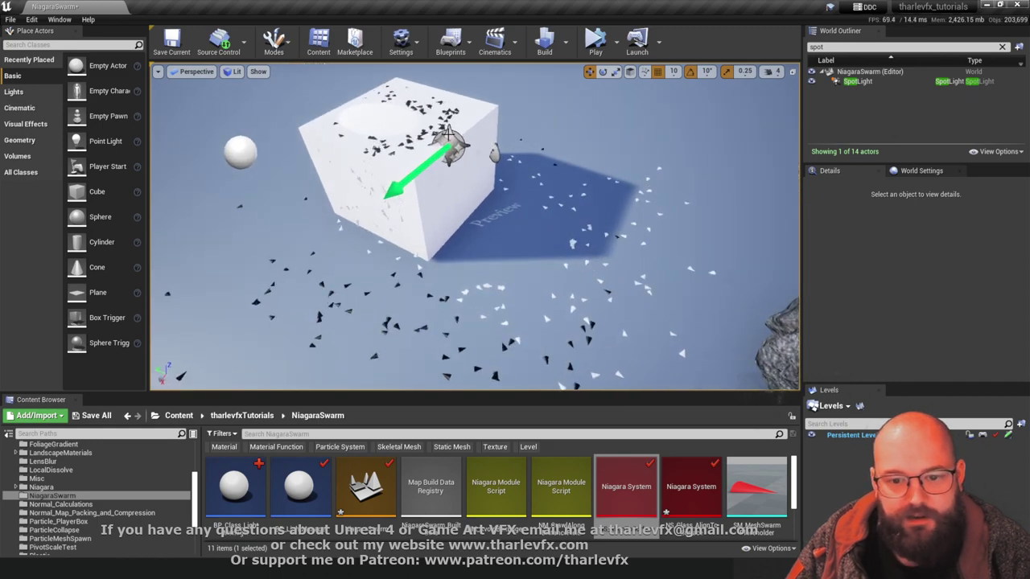
pyautogui.press('s')
pyautogui.moveTo(547, 174); pyautogui.dragTo(312, 197, button='right')
pyautogui.press('s')
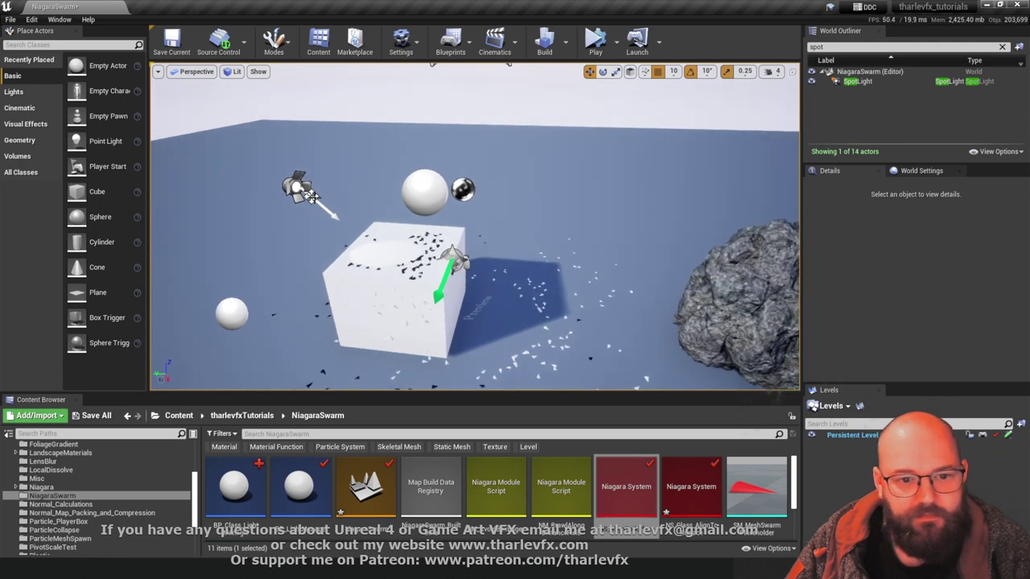
pyautogui.click(454, 259)
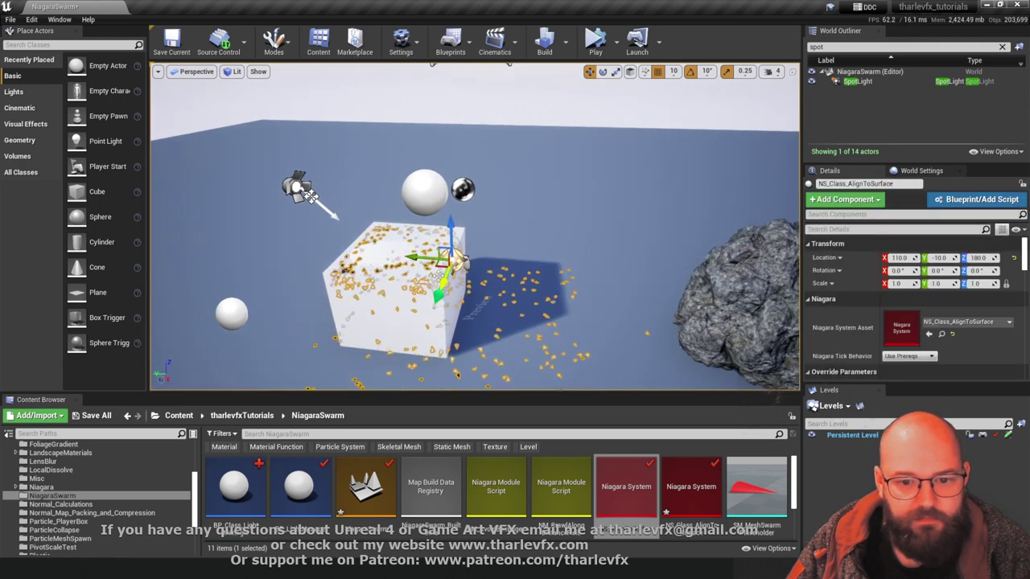
# Move the swarm's Niagara system actor above the cube to Y 20, leaving nothing selected
pyautogui.press('Escape')
pyautogui.moveTo(531, 269); pyautogui.dragTo(515, 342, button='right')
pyautogui.press('w')
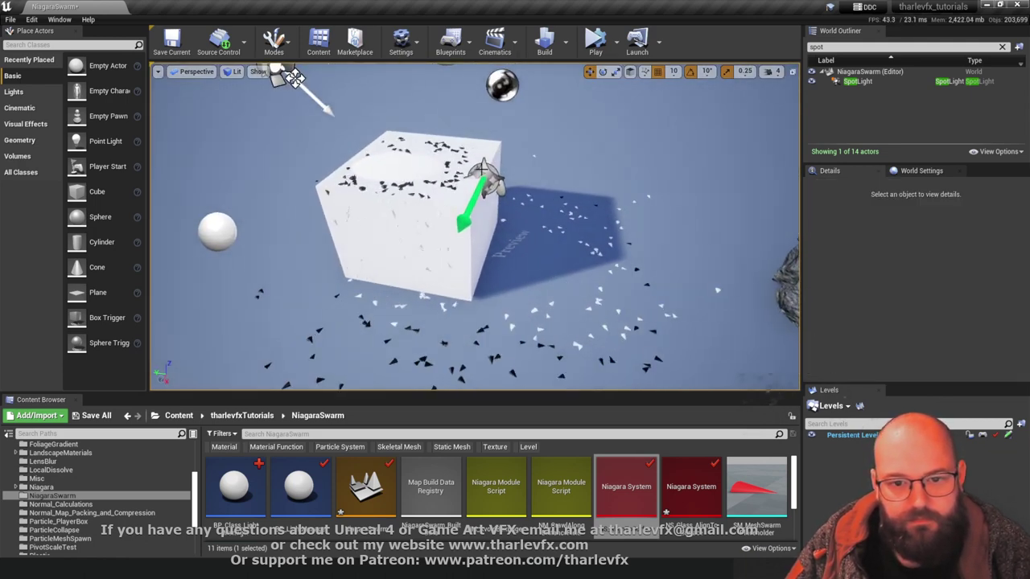
pyautogui.click(485, 174)
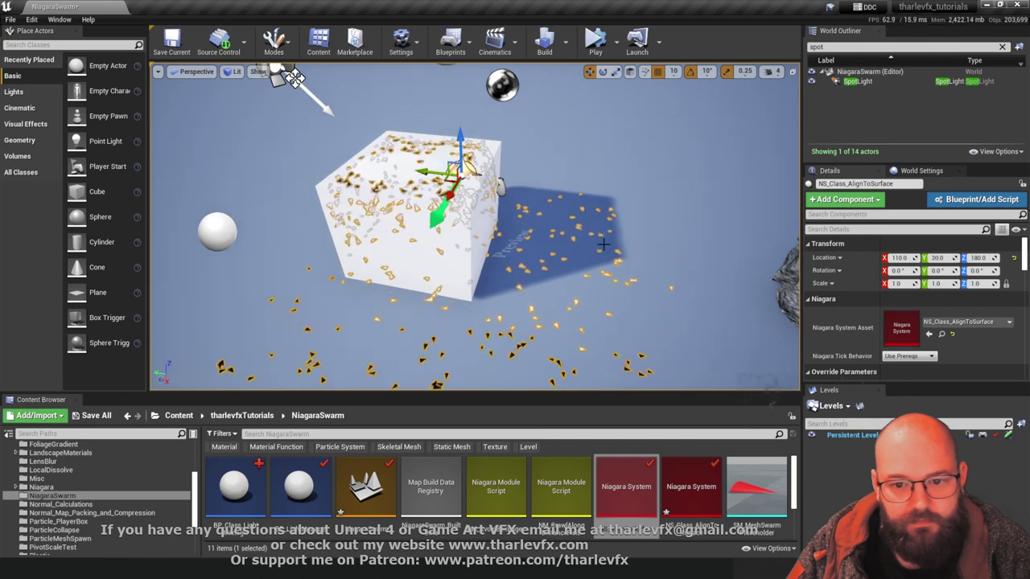
pyautogui.press('s')
pyautogui.moveTo(603, 245); pyautogui.dragTo(612, 314, button='right')
pyautogui.press('Escape')
pyautogui.press('w')
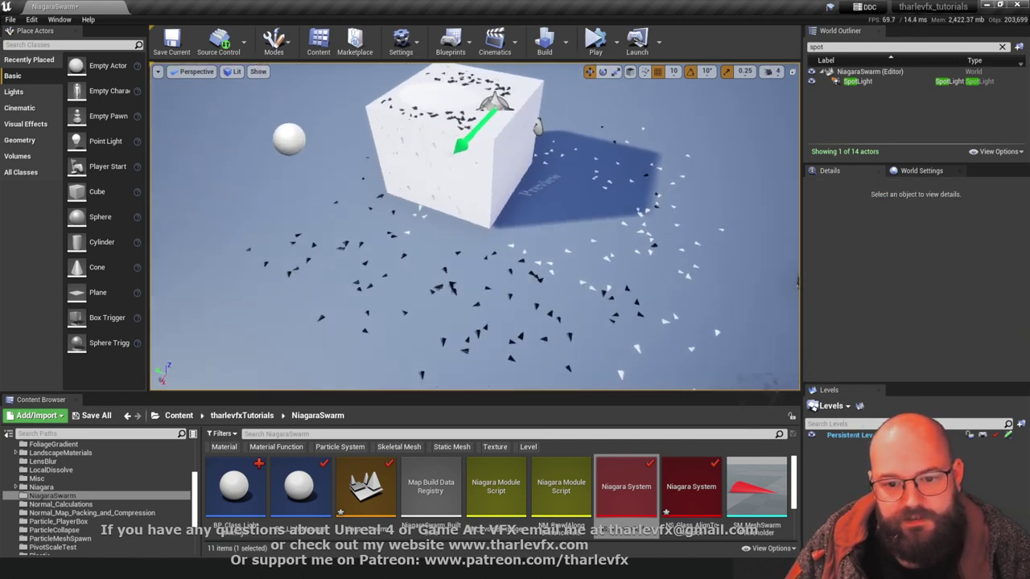
# Examine the particles around the cube's lit side and shadow, and select the spotlight
pyautogui.keyDown('alt'); pyautogui.moveTo(583, 206); pyautogui.dragTo(553, 196); pyautogui.keyUp('alt')
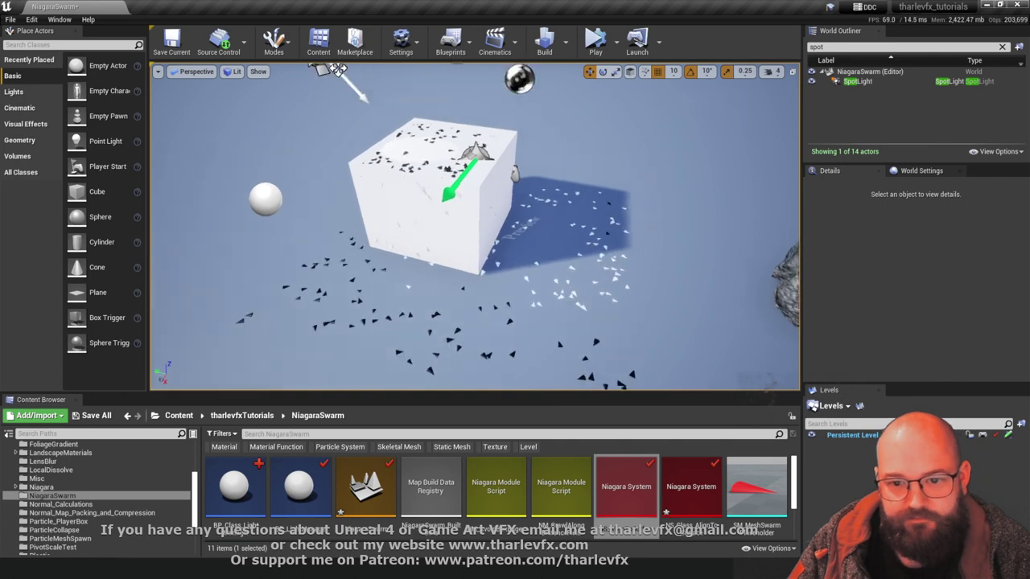
pyautogui.scroll(-2, 338, 86)
pyautogui.click(330, 87)
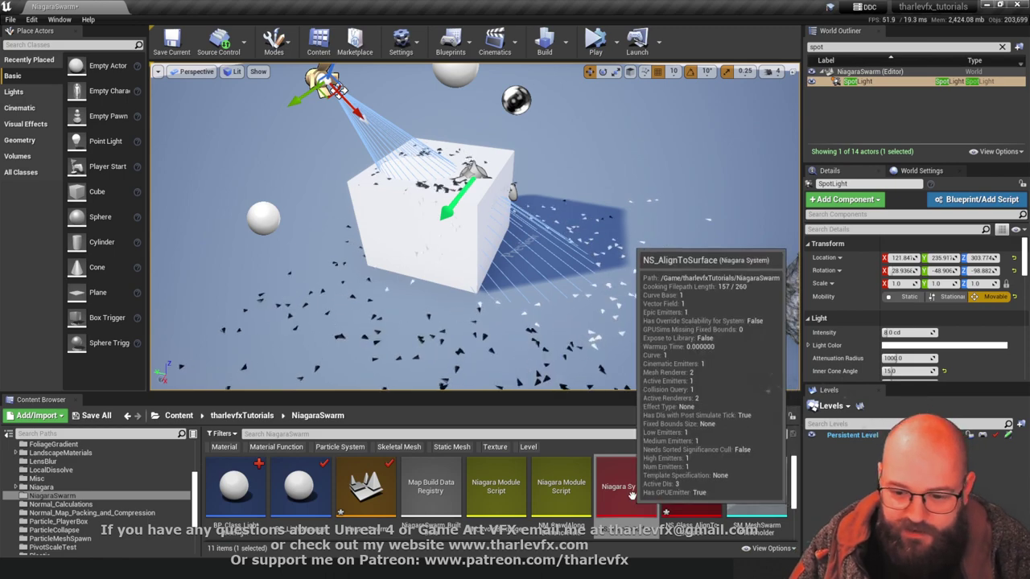
# Open the NS_Class_AlignToSurface system for editing, check the light-ray sketch in Photoshop and return to the Unreal editor
pyautogui.doubleClick(690, 489)
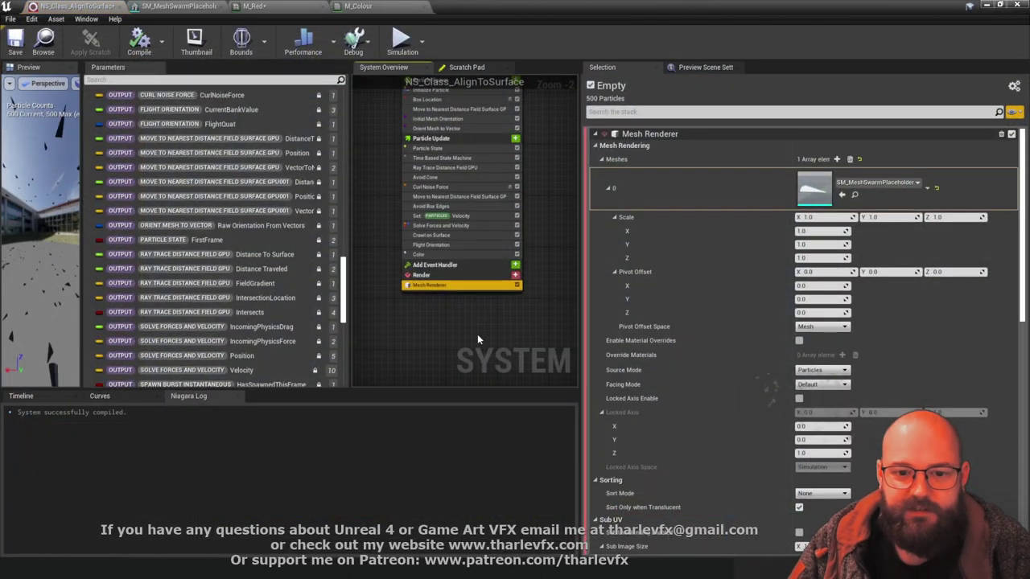
pyautogui.moveTo(477, 334); pyautogui.dragTo(488, 374, button='right')
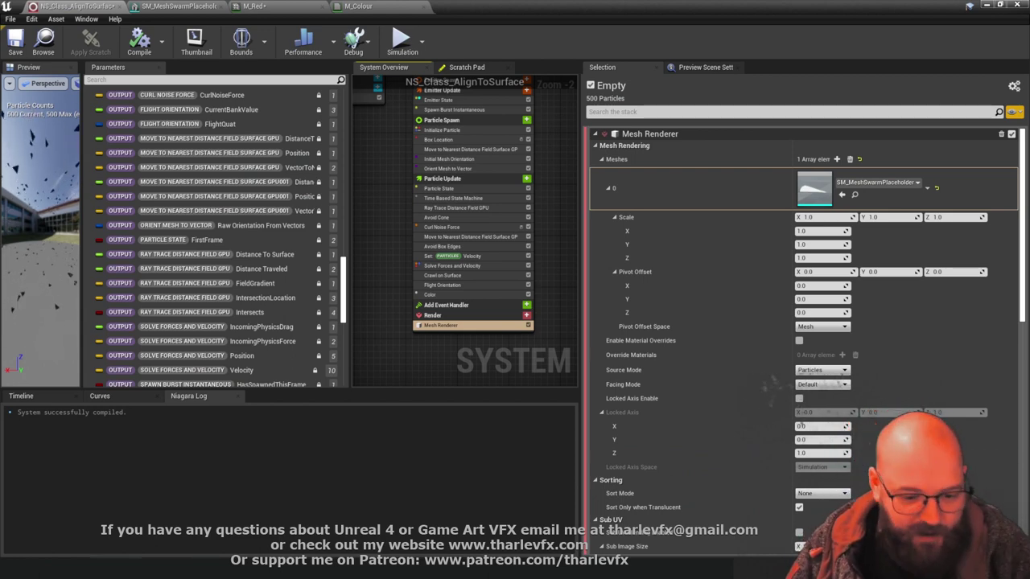
pyautogui.hotkey('alt', 'Tab')
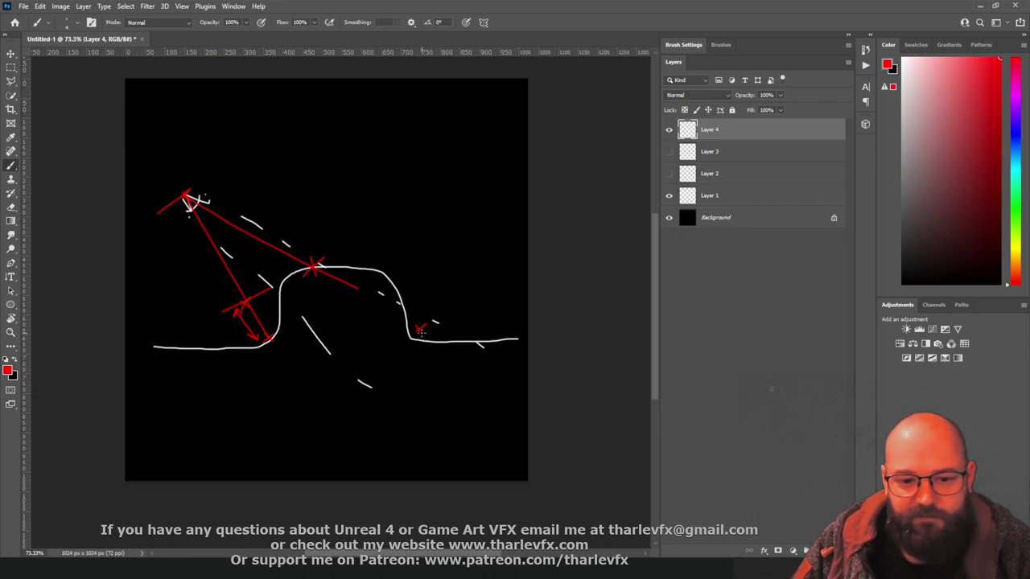
pyautogui.click(981, 7)
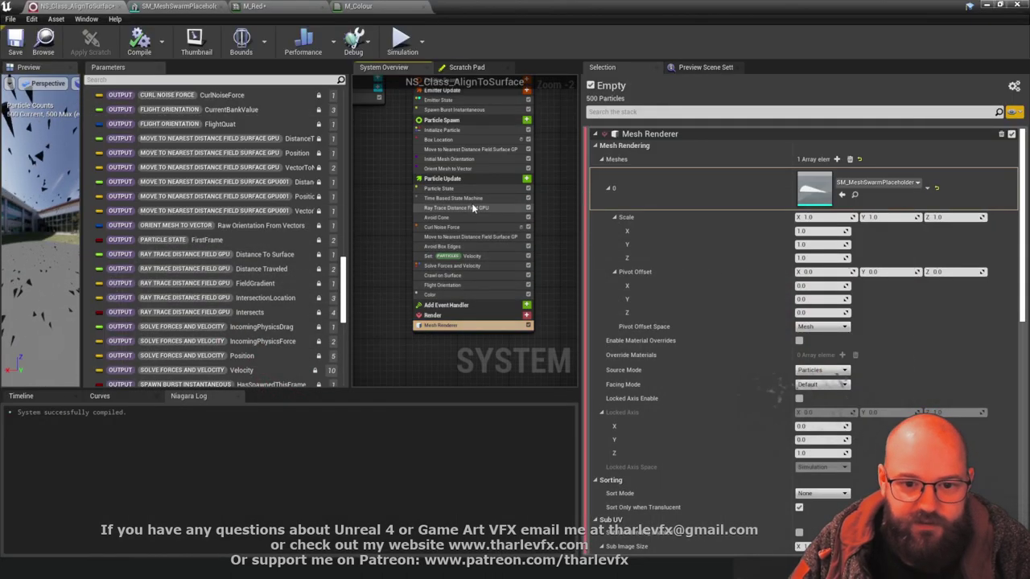
# Drive the Strength of the Avoid Cone module in Particle Update with Make Custom Float from Bool
pyautogui.click(451, 217)
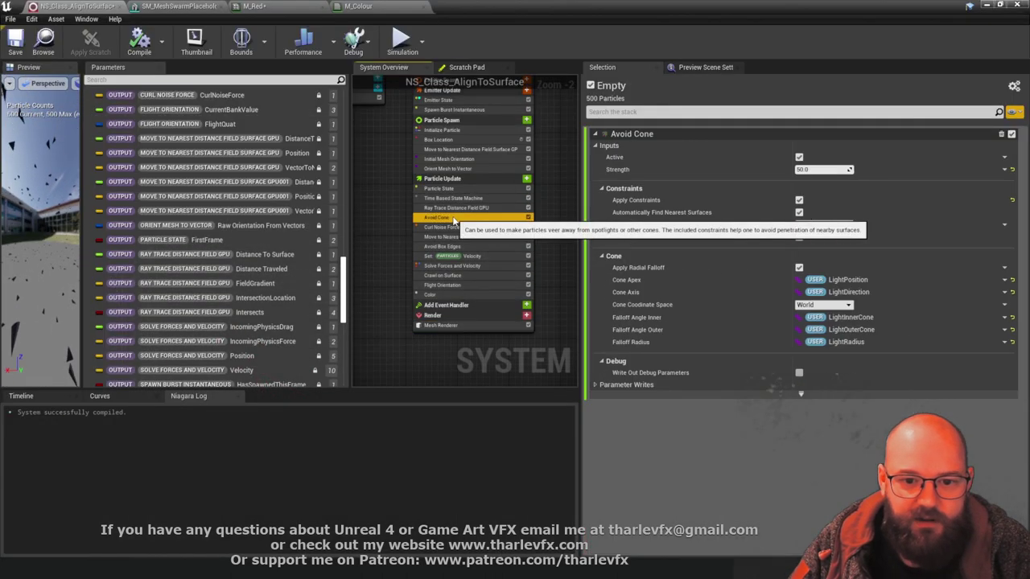
pyautogui.moveTo(352, 223); pyautogui.dragTo(229, 223)
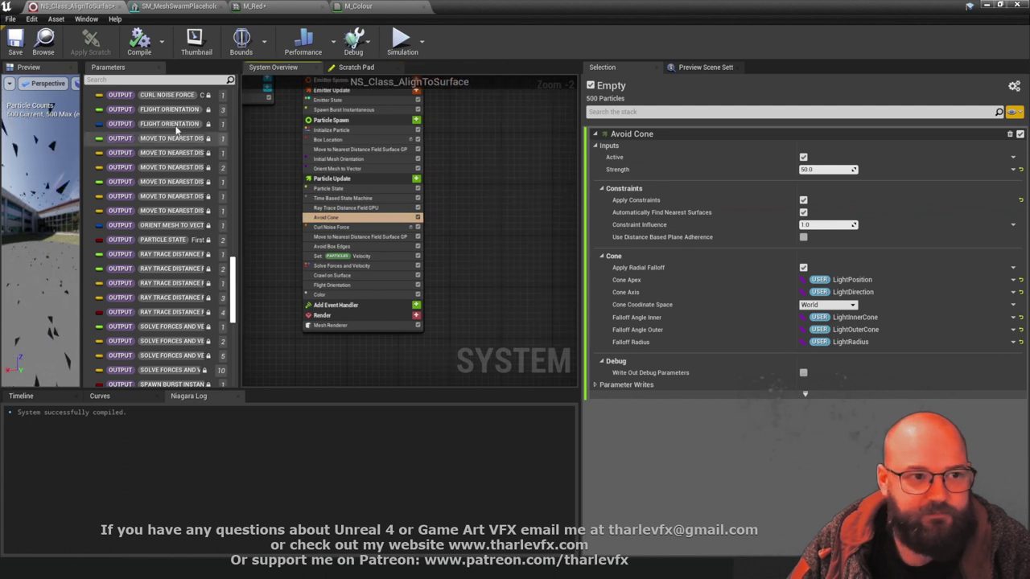
pyautogui.click(1012, 170)
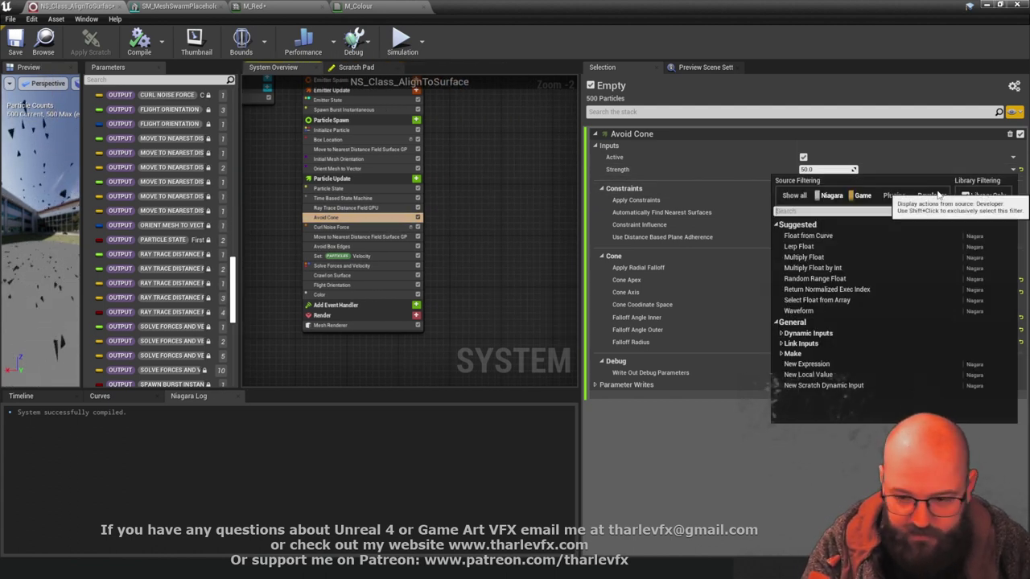
pyautogui.write('float from bool')
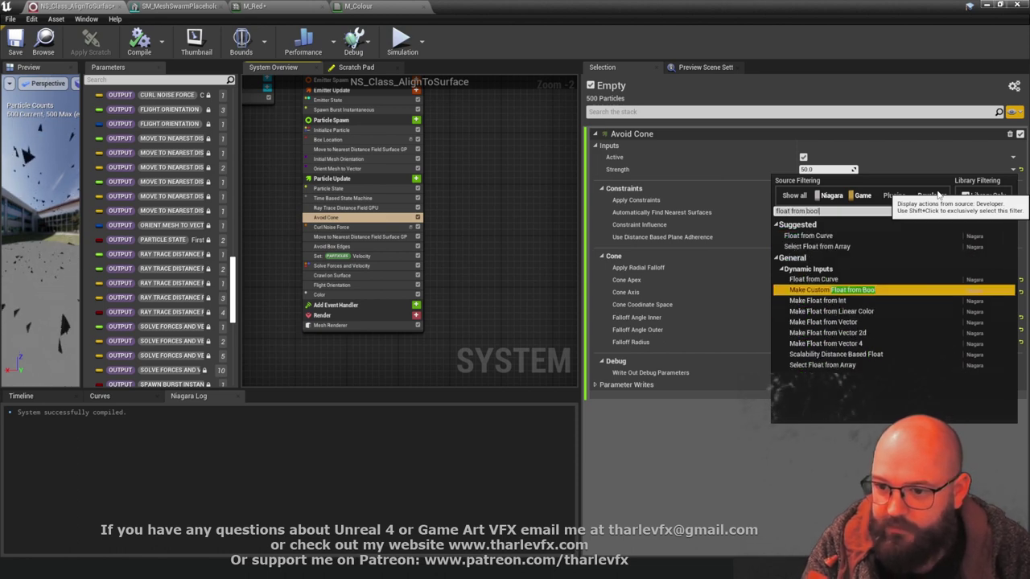
pyautogui.press('Return')
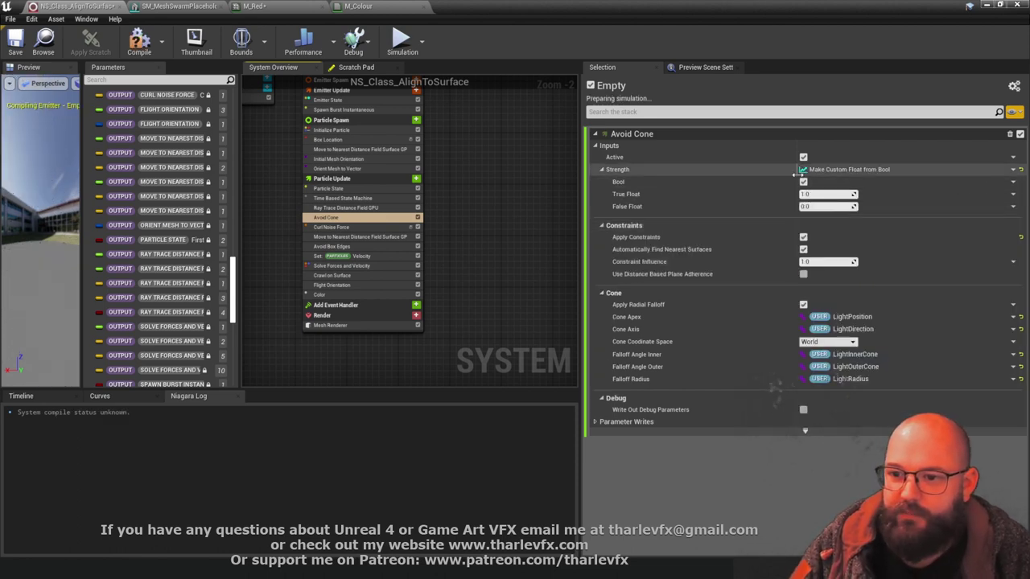
# Link the Strength's Bool input to the Ray Trace Distance Field GPU Intersects output and check the ray trace module's settings
pyautogui.click(1015, 184)
pyautogui.write('inter')
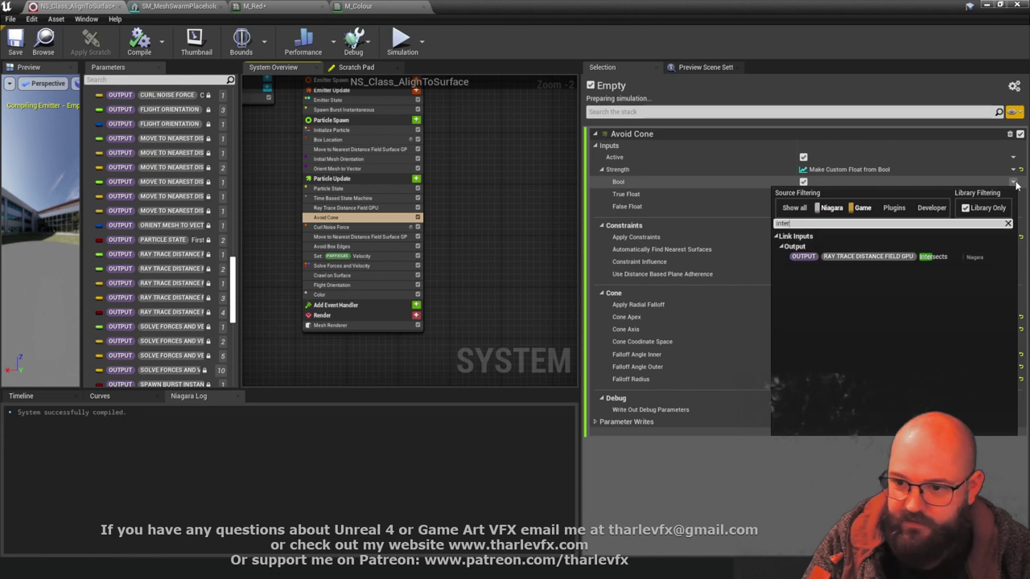
pyautogui.press('Return')
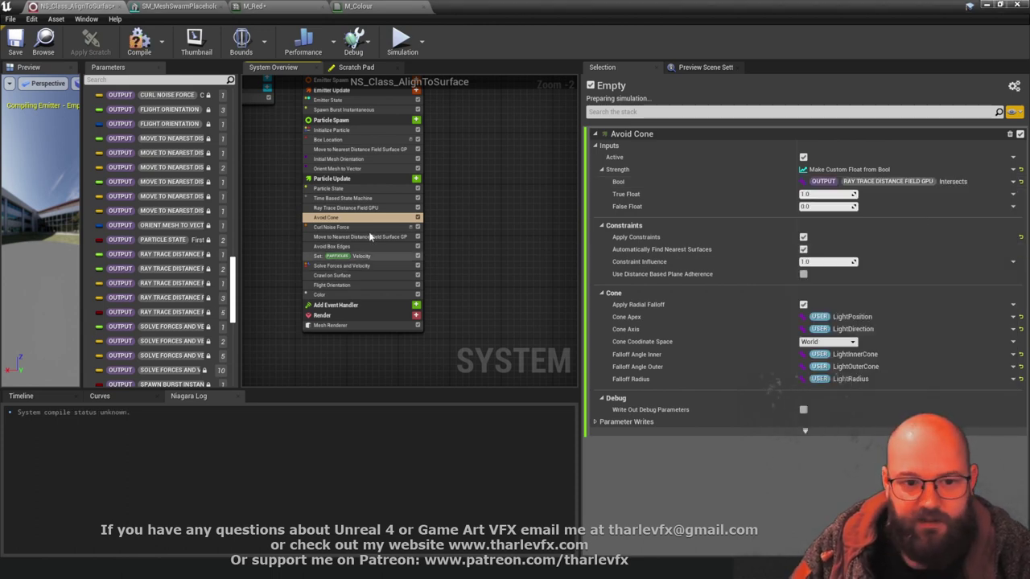
pyautogui.click(356, 209)
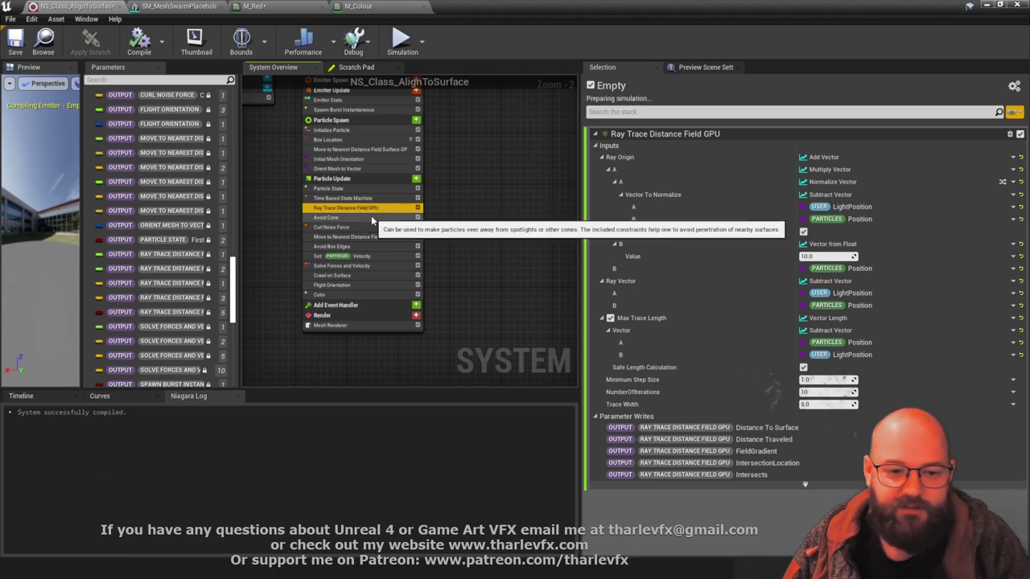
pyautogui.click(373, 219)
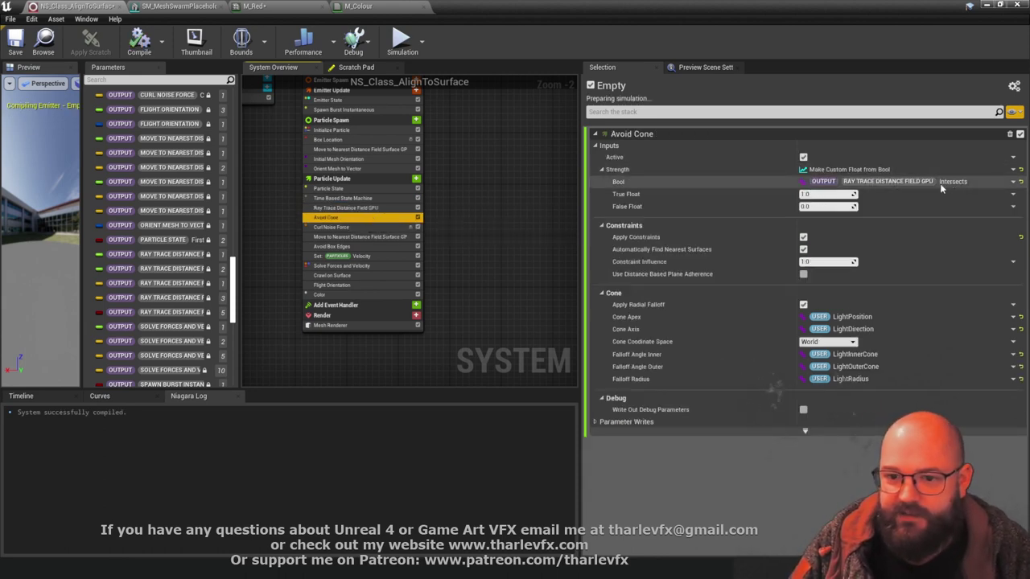
# Set the Avoid Cone Strength's True Float to 0 and False Float to 50, and save the system
pyautogui.click(828, 194)
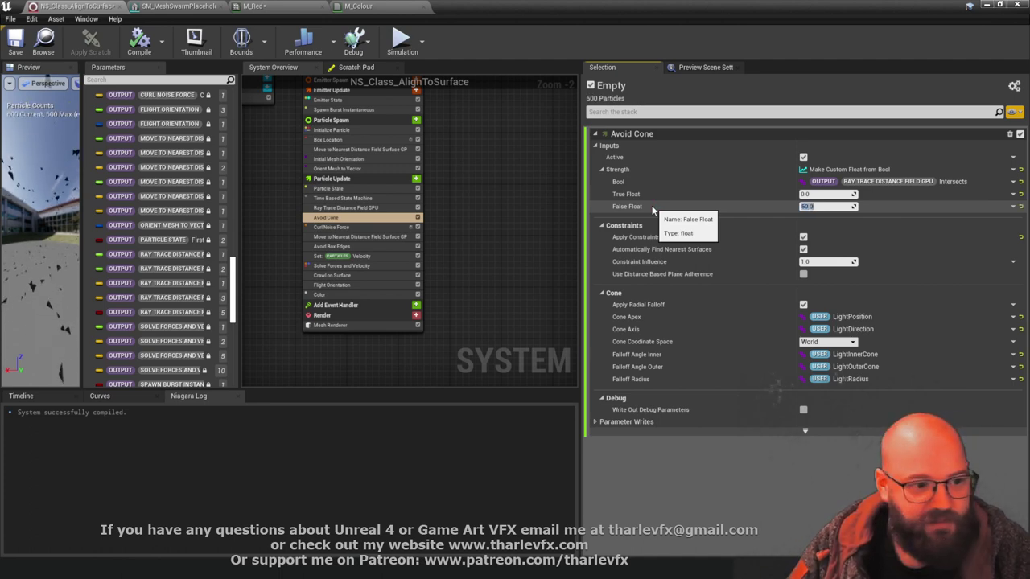
pyautogui.write('50')
pyautogui.press('Return')
pyautogui.click(15, 42)
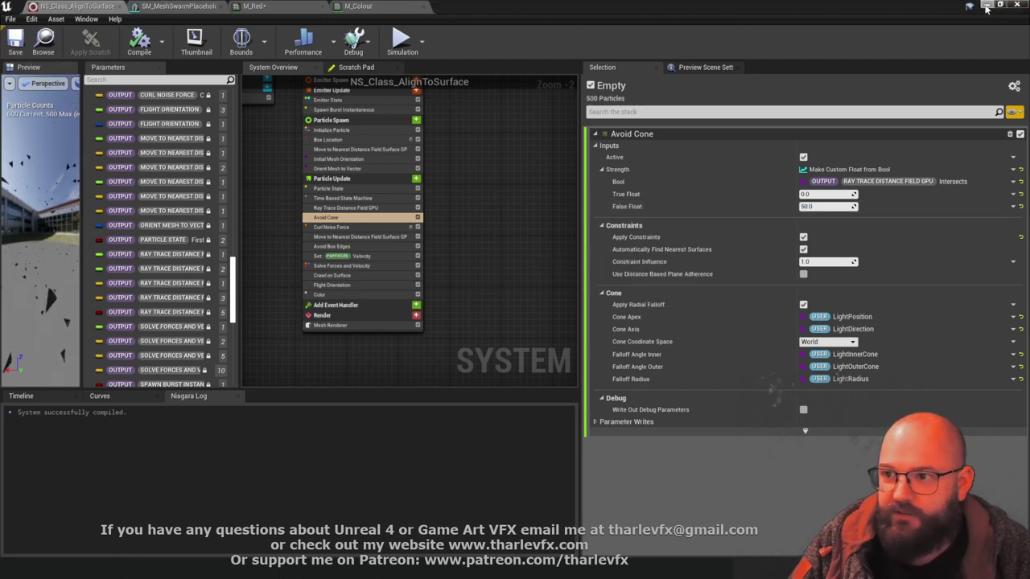
# Return to the level and examine how the deselected swarm reacts to the spotlight around the cube
pyautogui.click(998, 6)
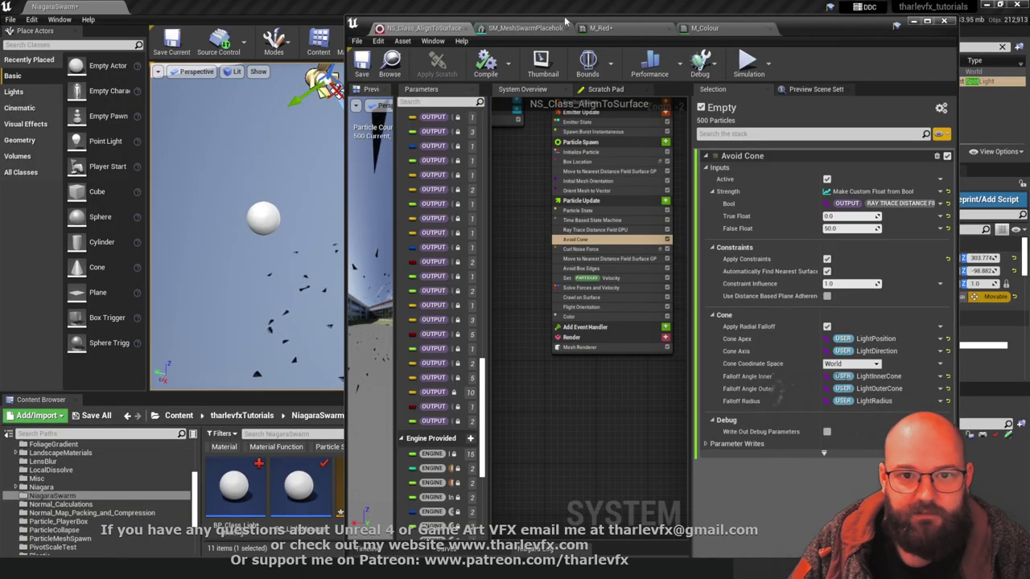
pyautogui.click(922, 21)
pyautogui.moveTo(489, 133); pyautogui.dragTo(470, 149, button='right')
pyautogui.press('Escape')
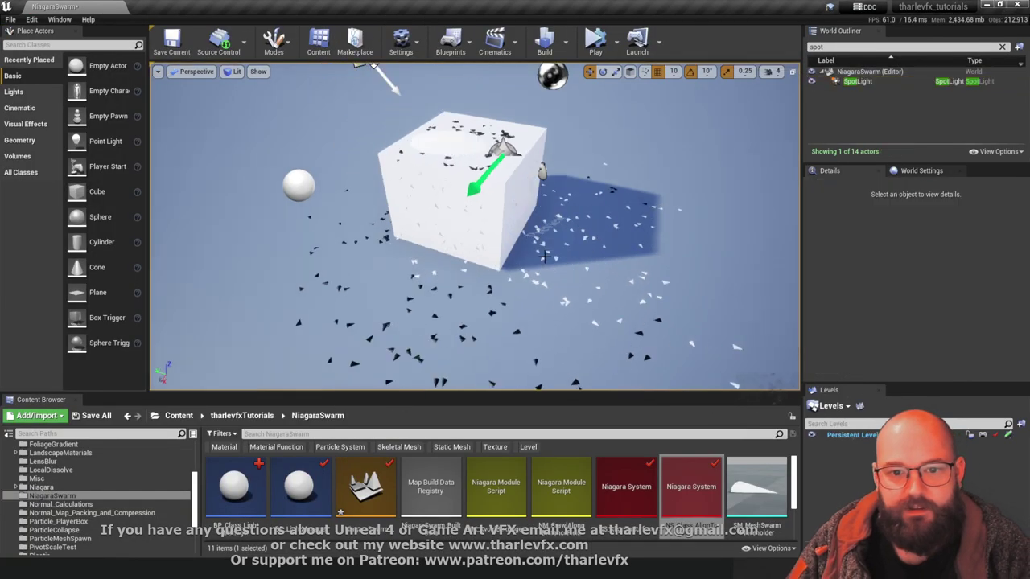
# Reopen the swarm system from the level and set its Color module's True Color to black (R 0, G 0, B 0)
pyautogui.click(497, 148)
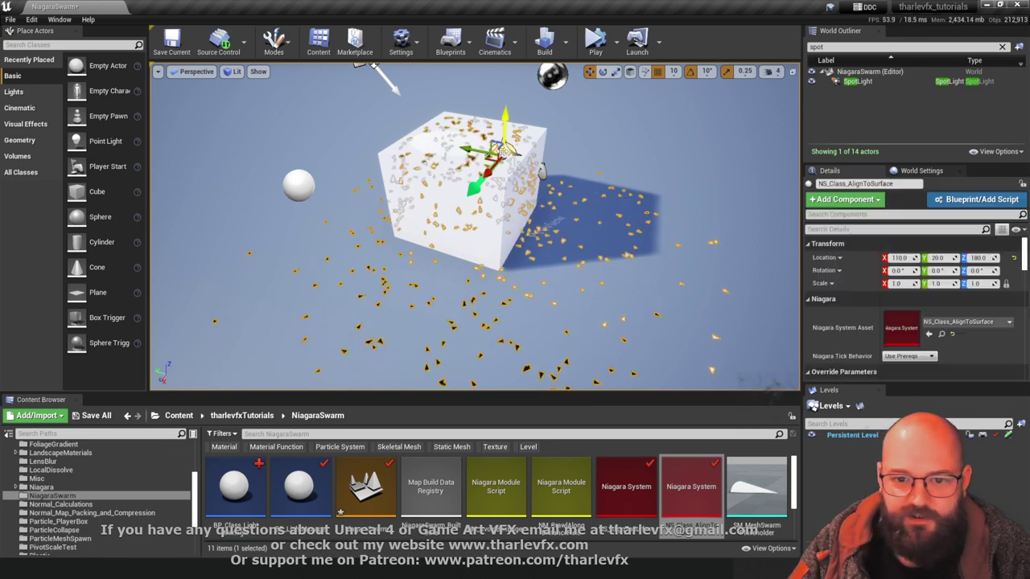
pyautogui.hotkey('ctrl', 'e')
pyautogui.click(604, 315)
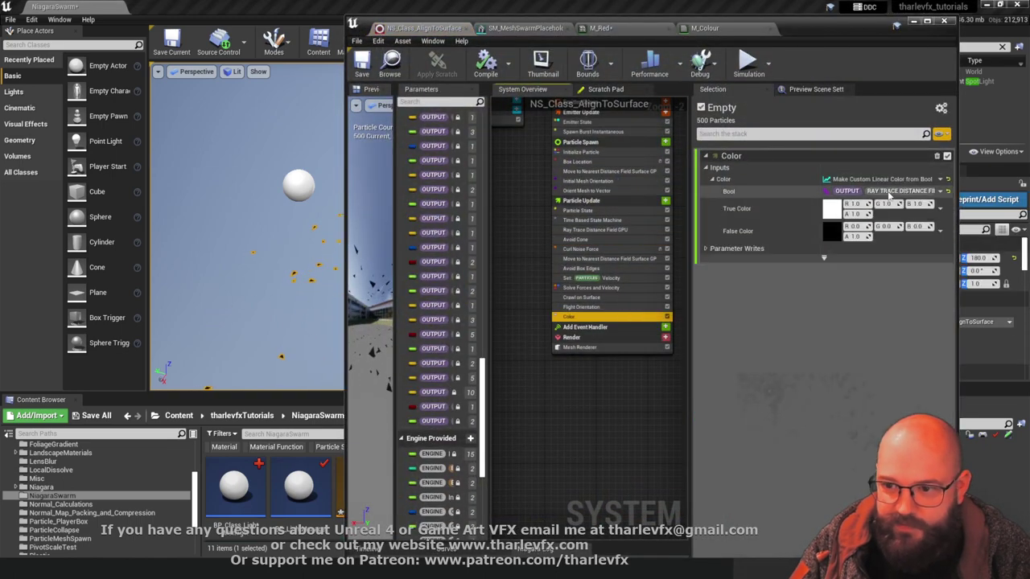
pyautogui.click(860, 205)
pyautogui.write('0')
pyautogui.press('Tab')
pyautogui.write('0')
pyautogui.press('Tab')
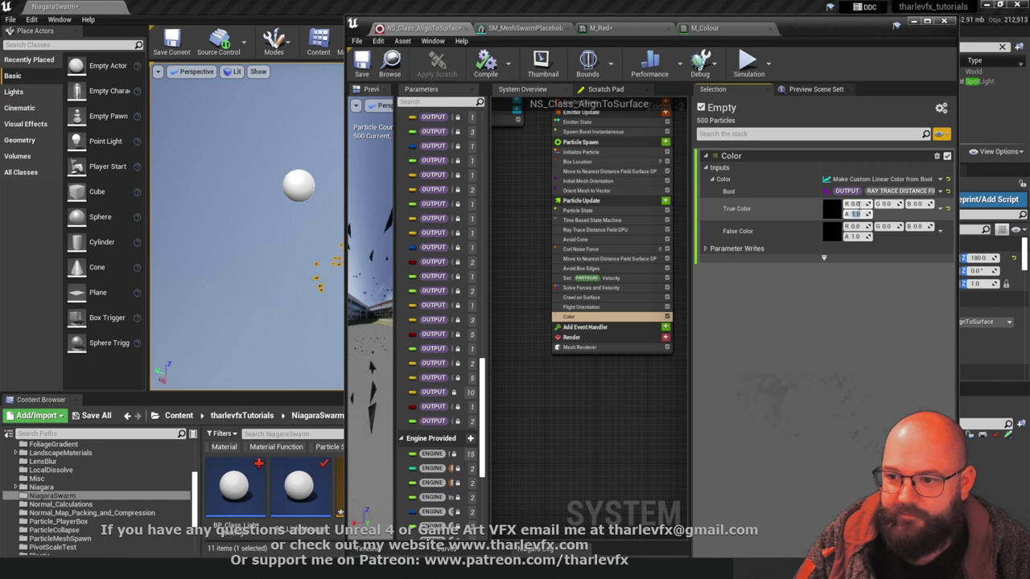
# Set the Color module's False Color to white (R 1, G 1, B 1), save the system and return to the level
pyautogui.press('Tab')
pyautogui.write('1')
pyautogui.press('Tab')
pyautogui.write('1')
pyautogui.press('Tab')
pyautogui.write('1')
pyautogui.press('Tab')
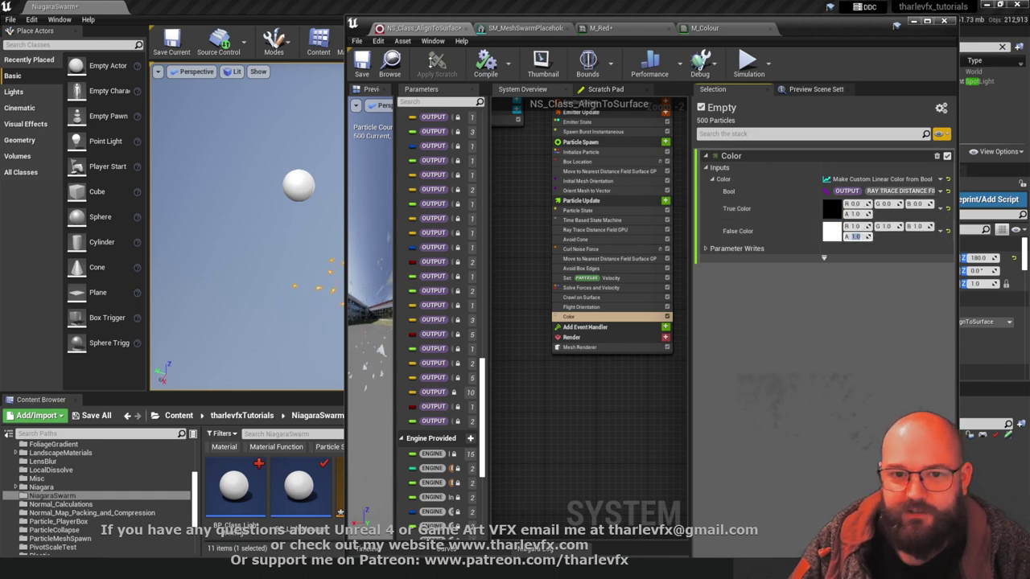
pyautogui.click(362, 64)
pyautogui.click(914, 21)
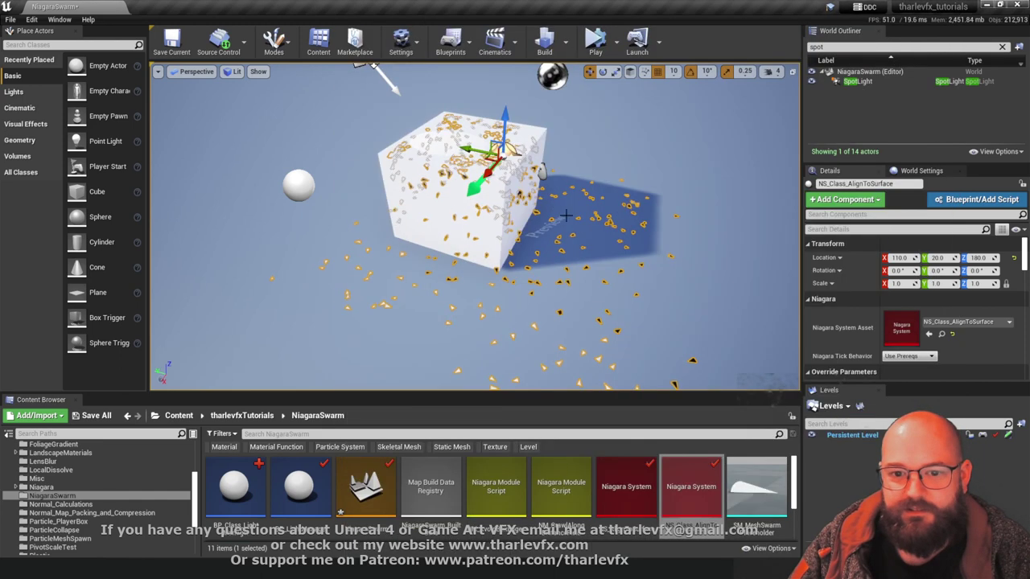
# Examine the lit and shadowed particles around the spotlight, cube and shadow from several angles and distances
pyautogui.press('Escape')
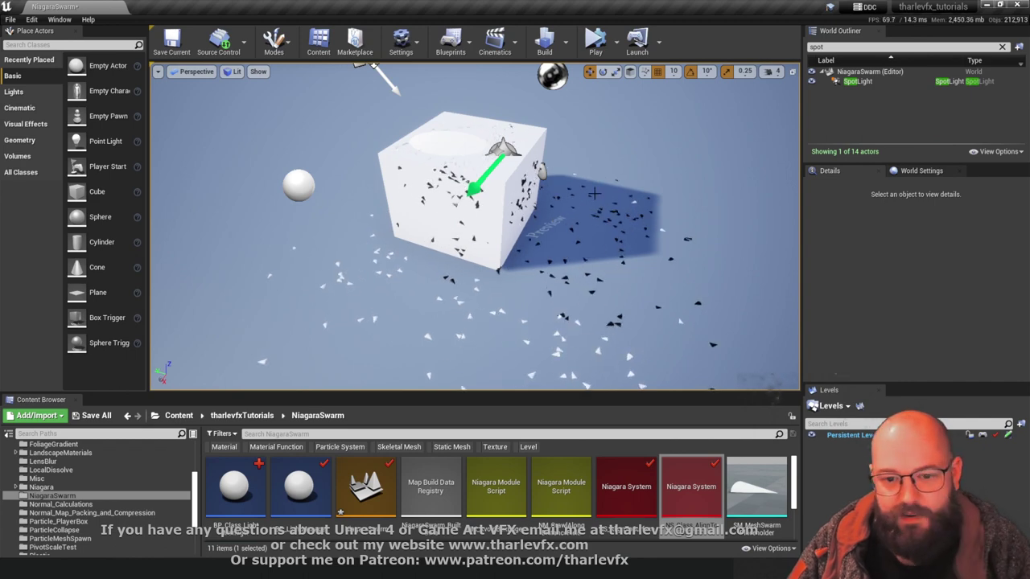
pyautogui.moveTo(595, 193); pyautogui.dragTo(329, 127, button='right')
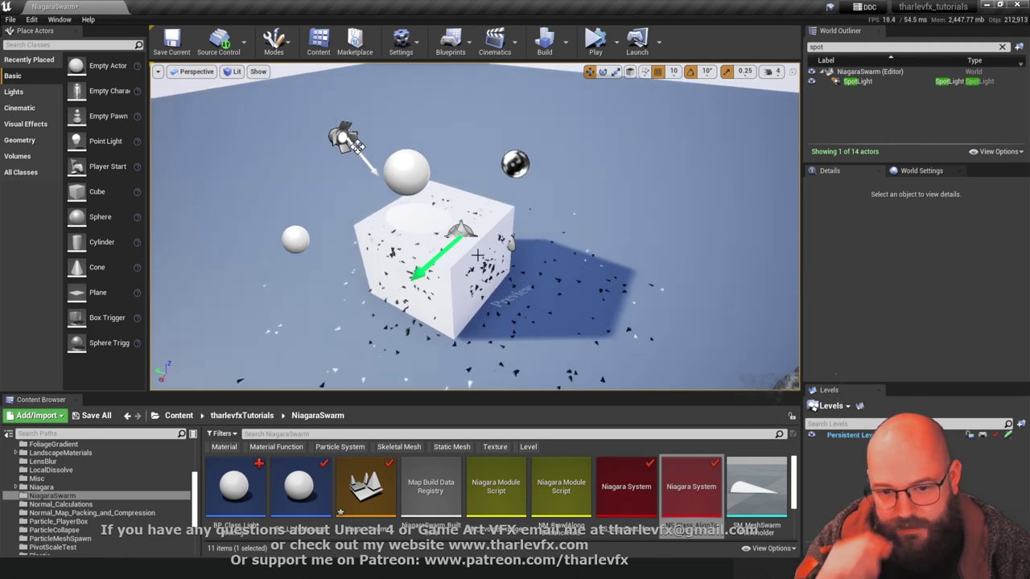
pyautogui.moveTo(534, 306); pyautogui.dragTo(551, 311, button='right')
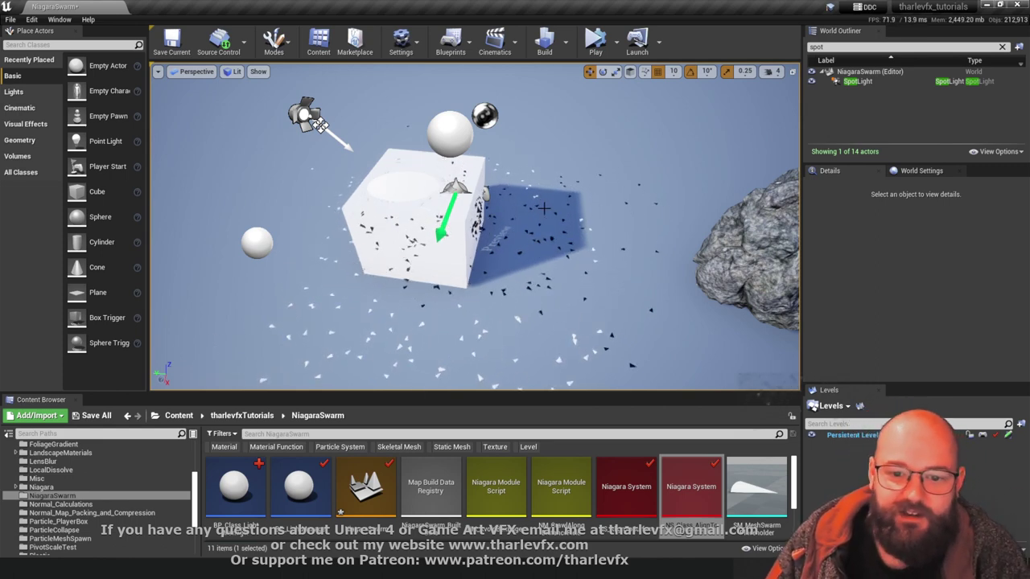
pyautogui.moveTo(496, 215); pyautogui.dragTo(561, 243, button='right')
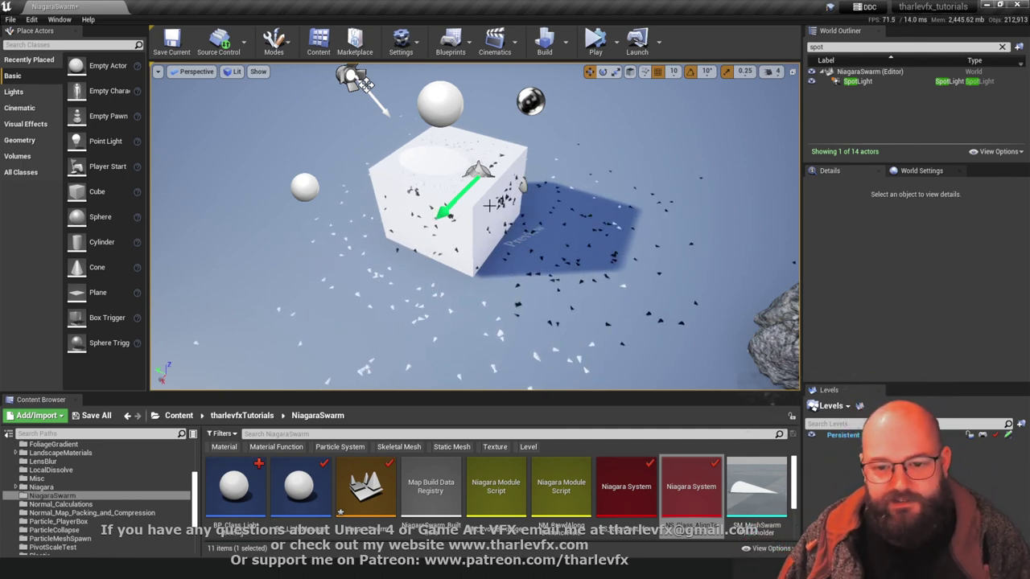
pyautogui.scroll(3, 594, 239)
pyautogui.moveTo(410, 163); pyautogui.dragTo(424, 138, button='right')
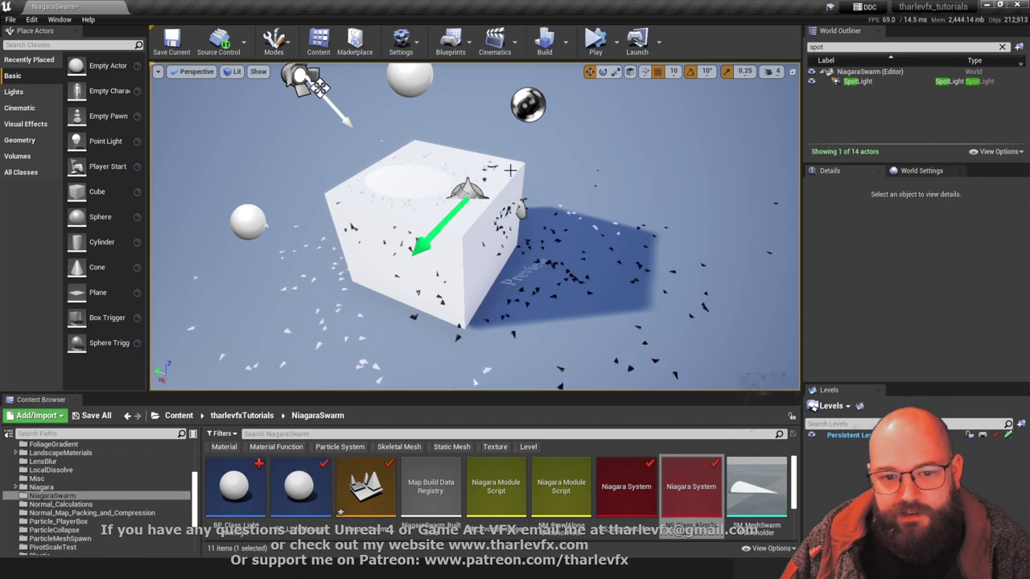
pyautogui.scroll(-3, 573, 306)
pyautogui.moveTo(573, 305); pyautogui.dragTo(537, 270, button='right')
pyautogui.press('g')
pyautogui.press('g')
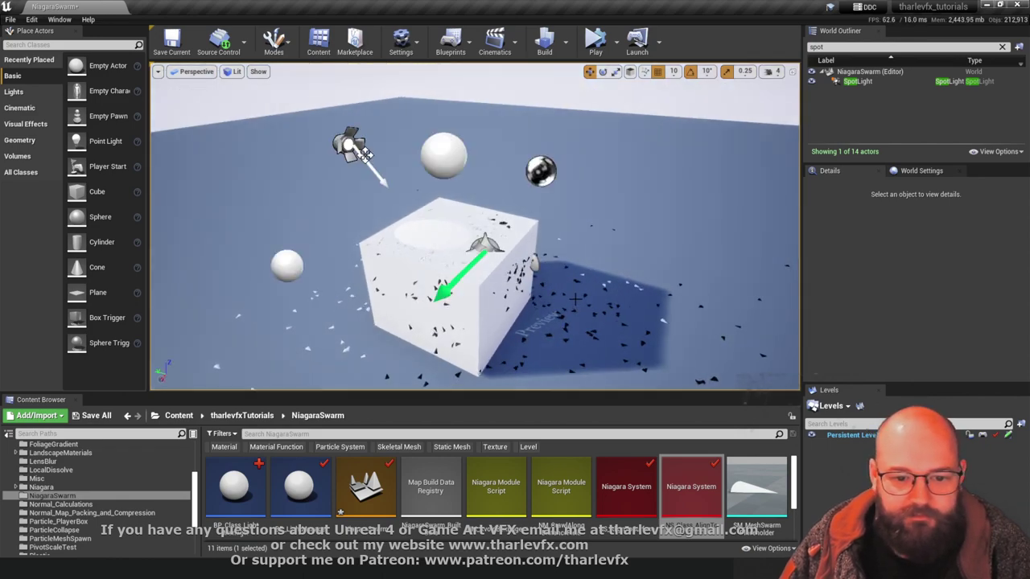
pyautogui.moveTo(573, 306)
pyautogui.mouseDown(button='right')
pyautogui.moveTo(605, 326)
pyautogui.moveTo(573, 326)
pyautogui.mouseUp(button='right')
# Reopen the swarm system from the level and set the Color module's False Color to red (R 1, G 0, B 0)
pyautogui.click(467, 204)
pyautogui.hotkey('ctrl', 'e')
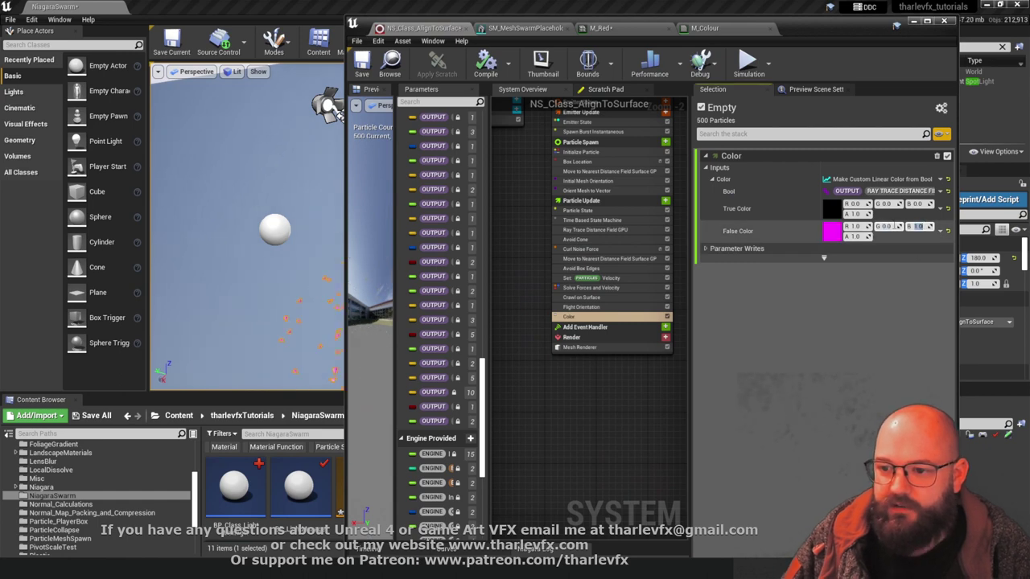
pyautogui.write('0')
pyautogui.press('Return')
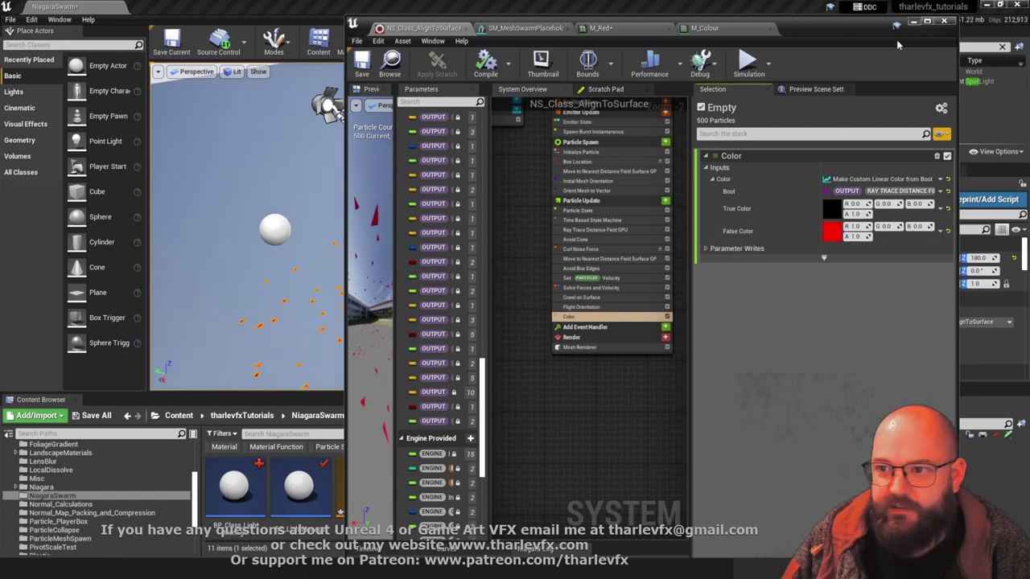
# Return to the level, save all modified content including M_Red and NS_Class_AlignToSurface, and switch the viewport to game view
pyautogui.click(914, 22)
pyautogui.press('Escape')
pyautogui.scroll(2, 577, 277)
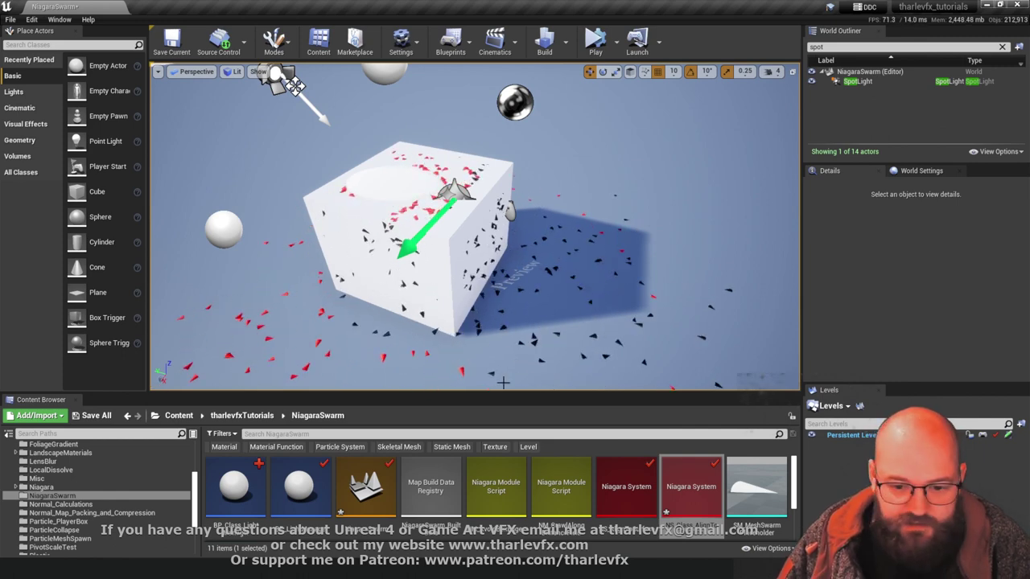
pyautogui.moveTo(503, 392); pyautogui.dragTo(499, 333)
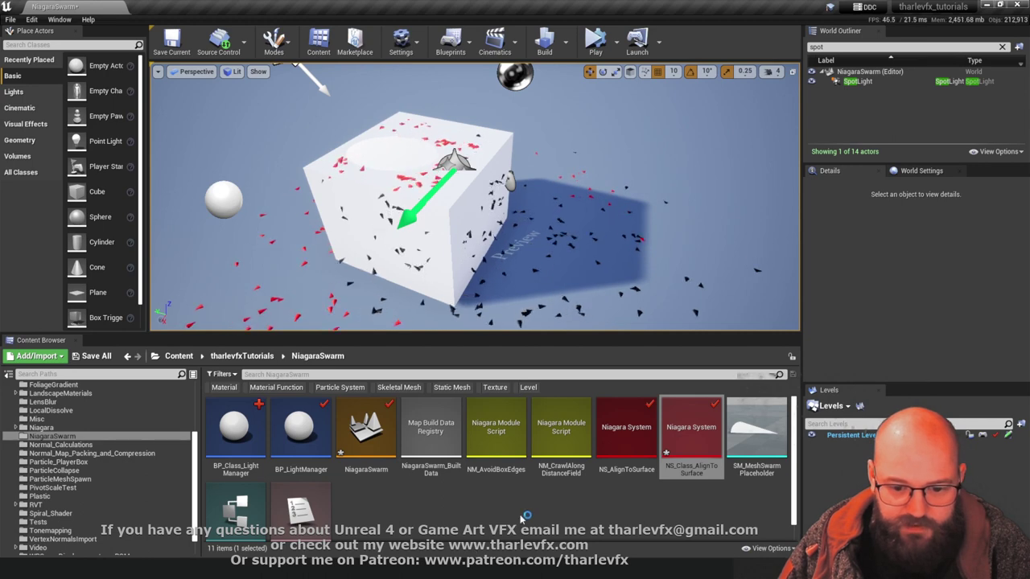
pyautogui.click(91, 355)
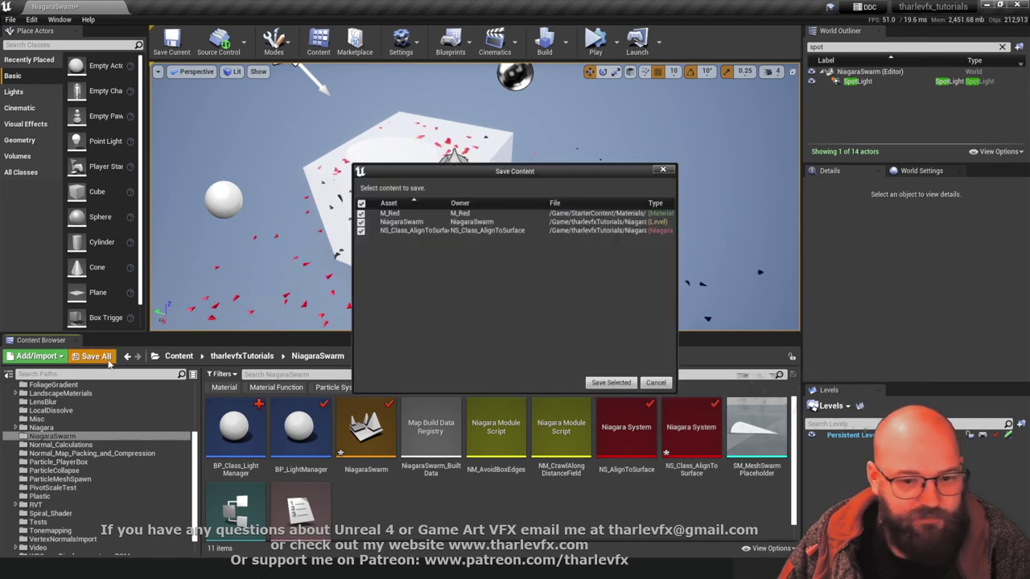
pyautogui.click(627, 385)
pyautogui.click(597, 383)
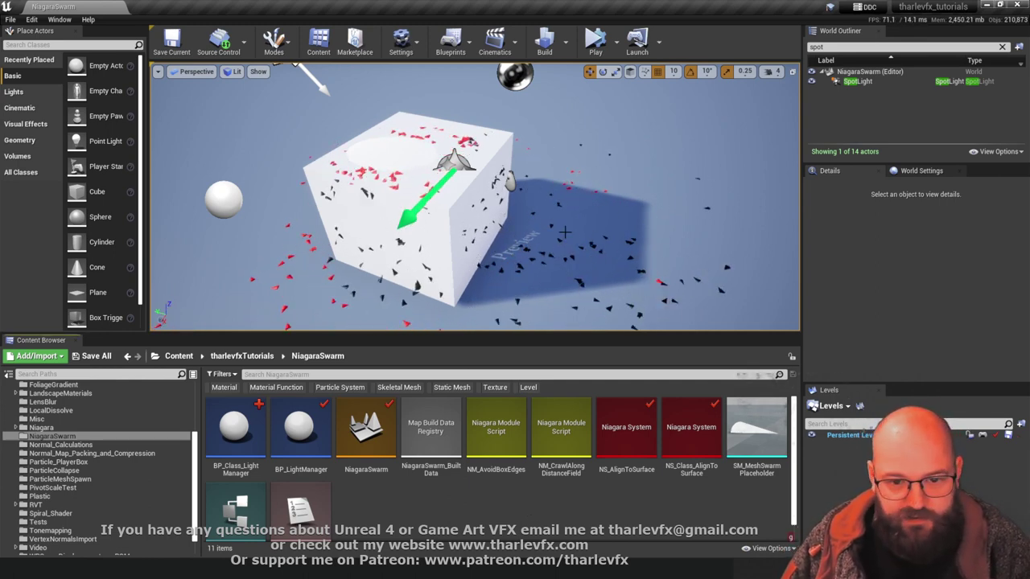
pyautogui.press('g')
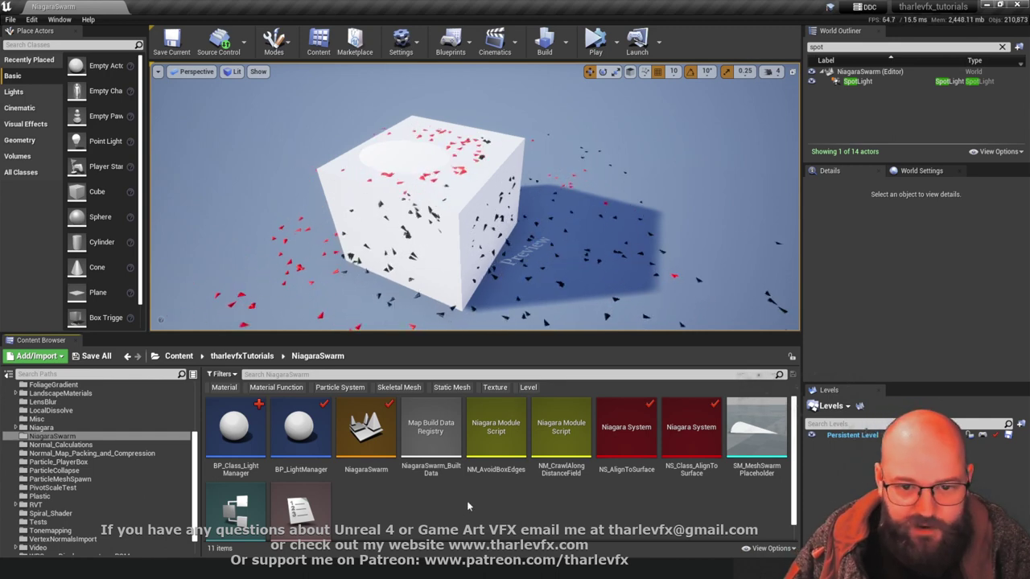
# Create an enumeration named Class_Enum in the NiagaraSwarm folder and open it for editing
pyautogui.rightClick(422, 496)
pyautogui.moveTo(503, 372)
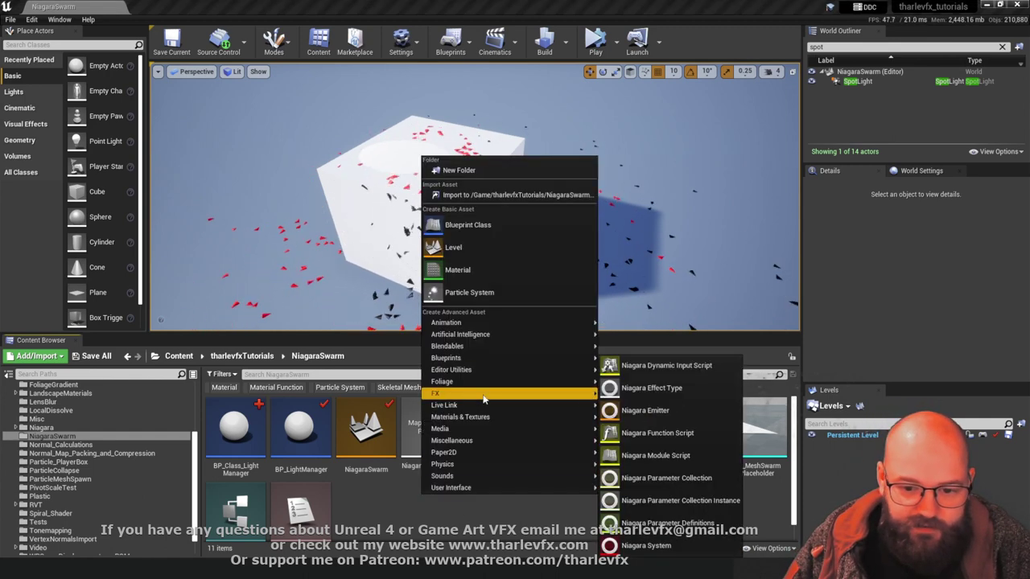
pyautogui.moveTo(471, 357)
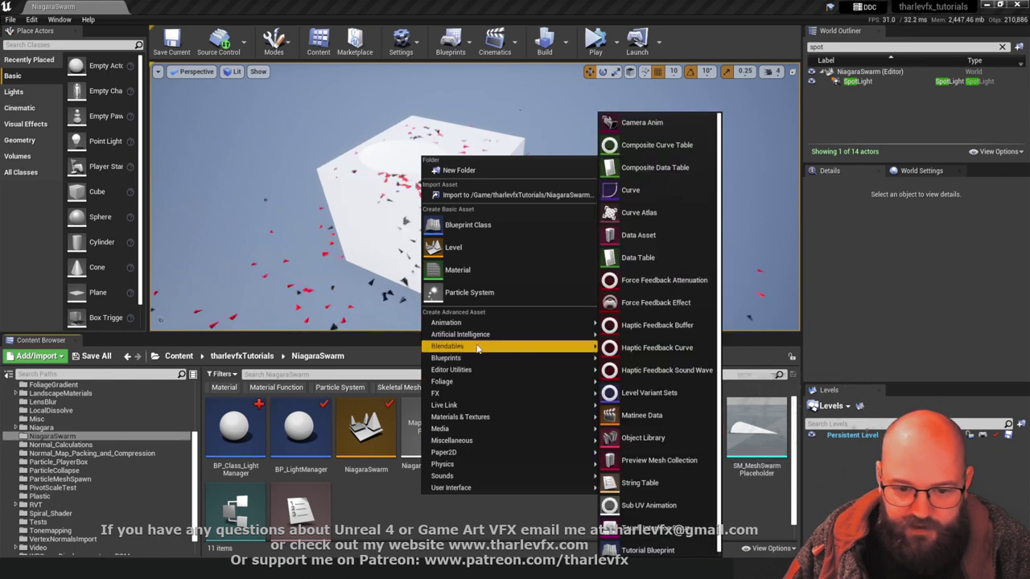
pyautogui.click(648, 454)
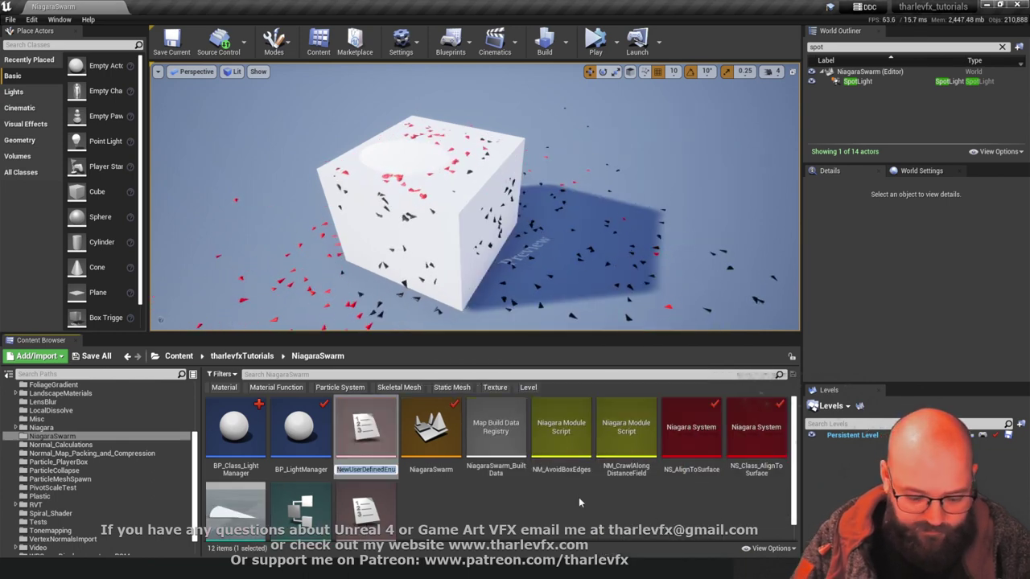
pyautogui.write('Class_')
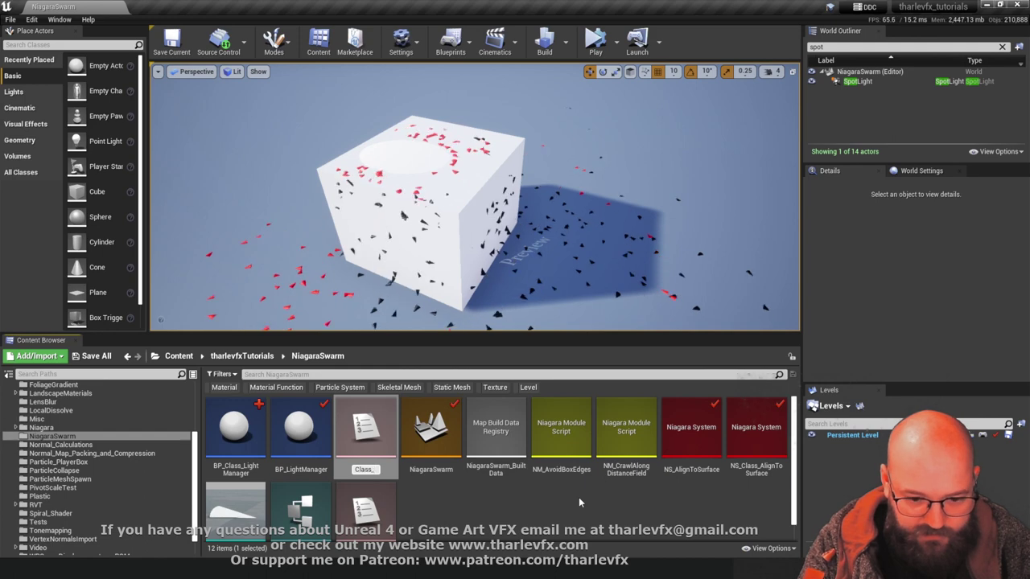
pyautogui.write('Enum')
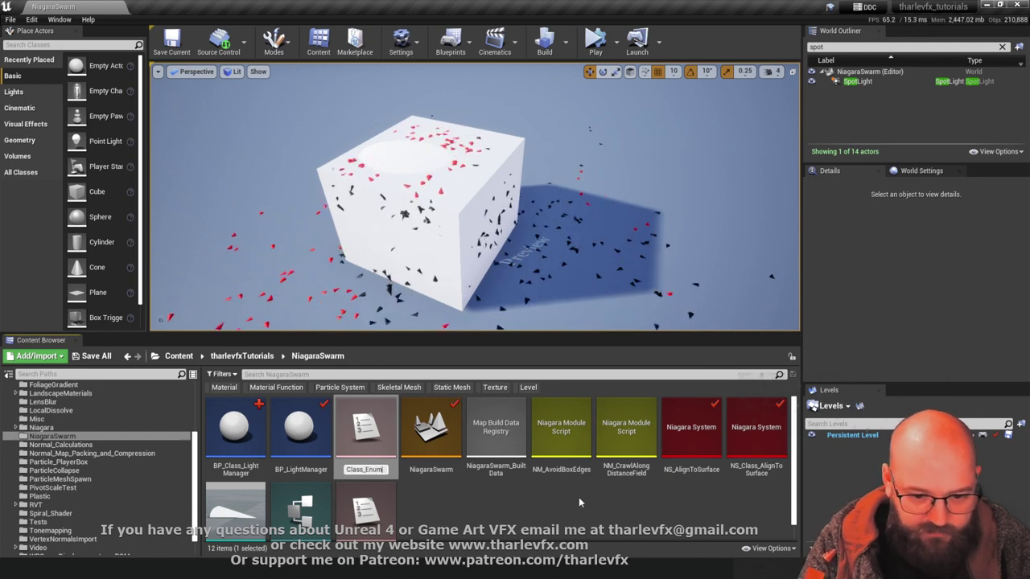
pyautogui.press('Return')
pyautogui.press('Return')
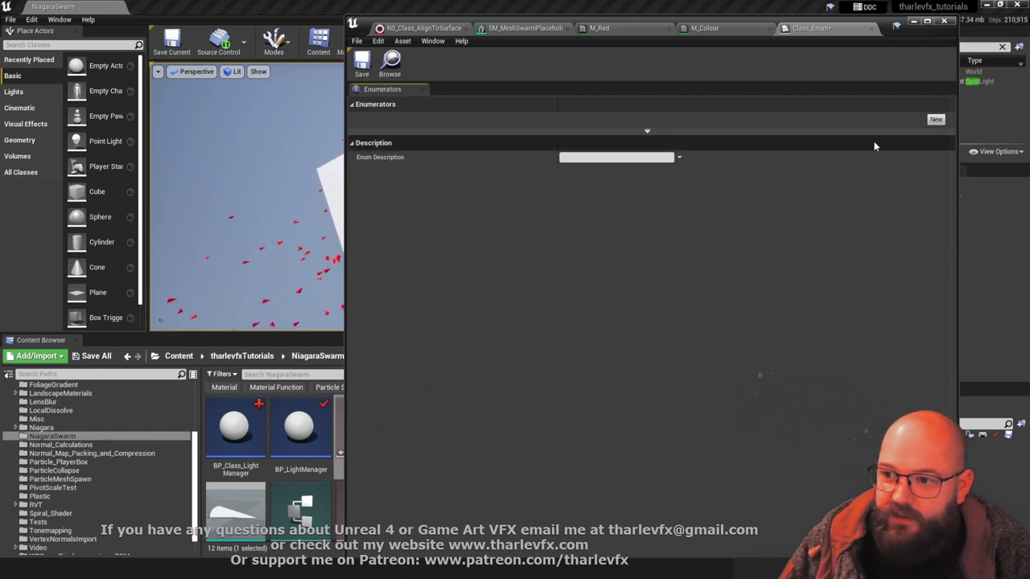
# Add two enumerators to Class_Enum and name the first one Wander
pyautogui.click(936, 119)
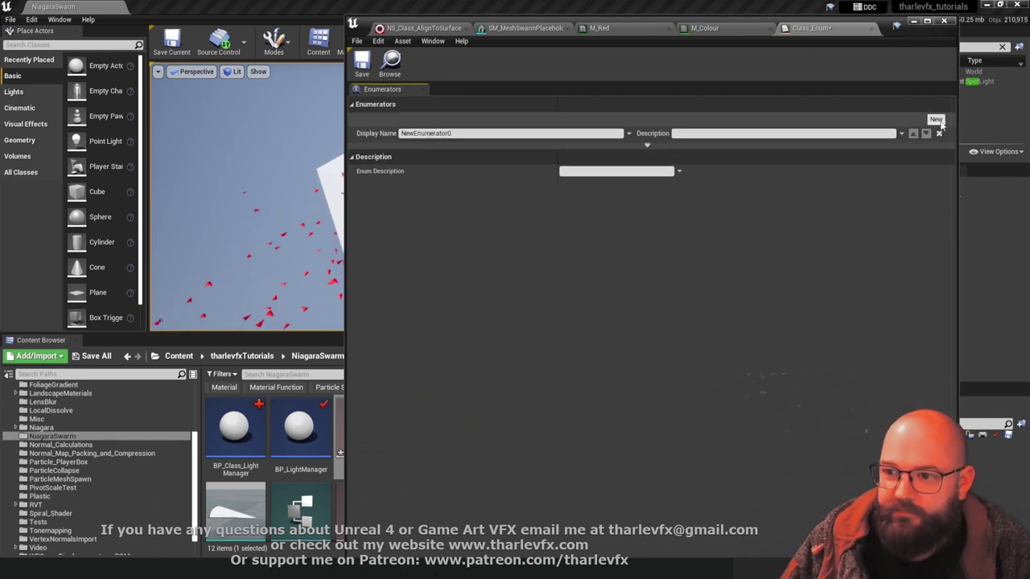
pyautogui.click(936, 119)
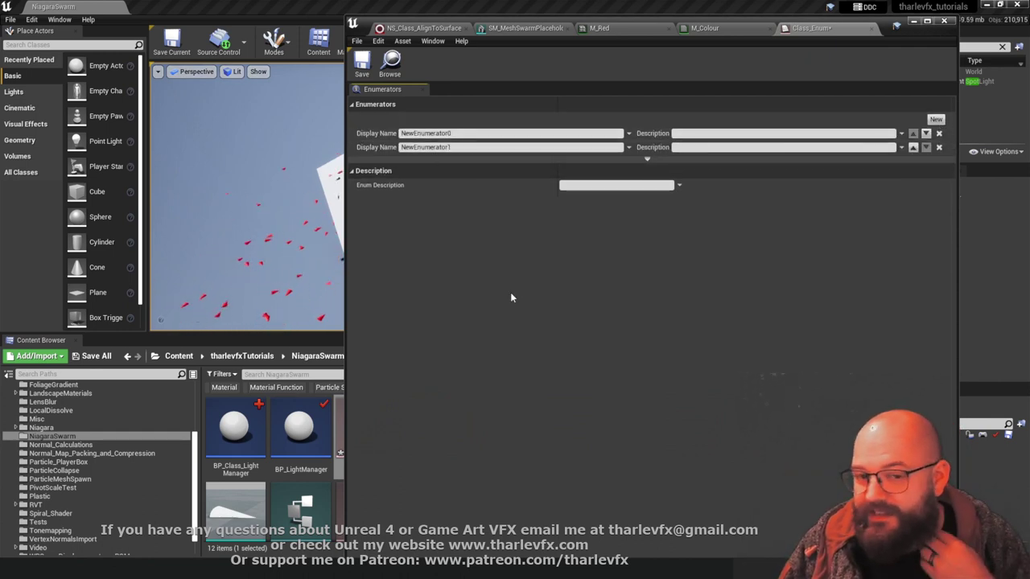
pyautogui.click(467, 133)
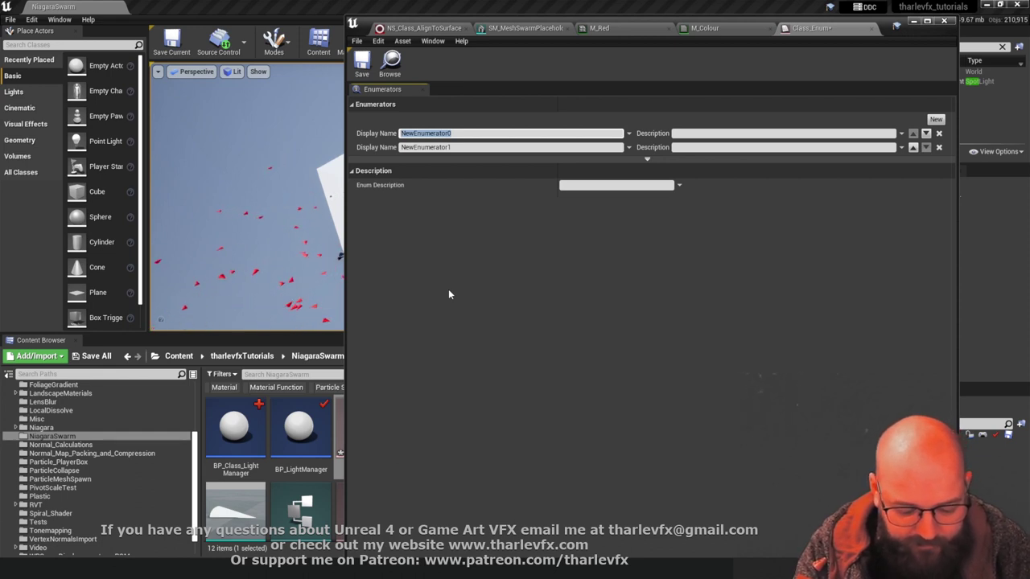
pyautogui.write('Wander')
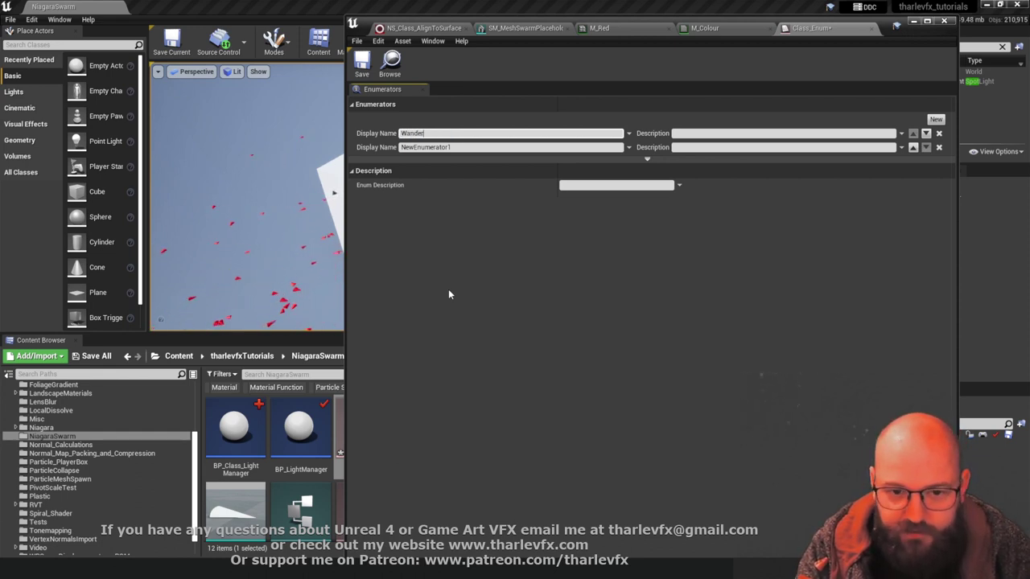
pyautogui.press('Return')
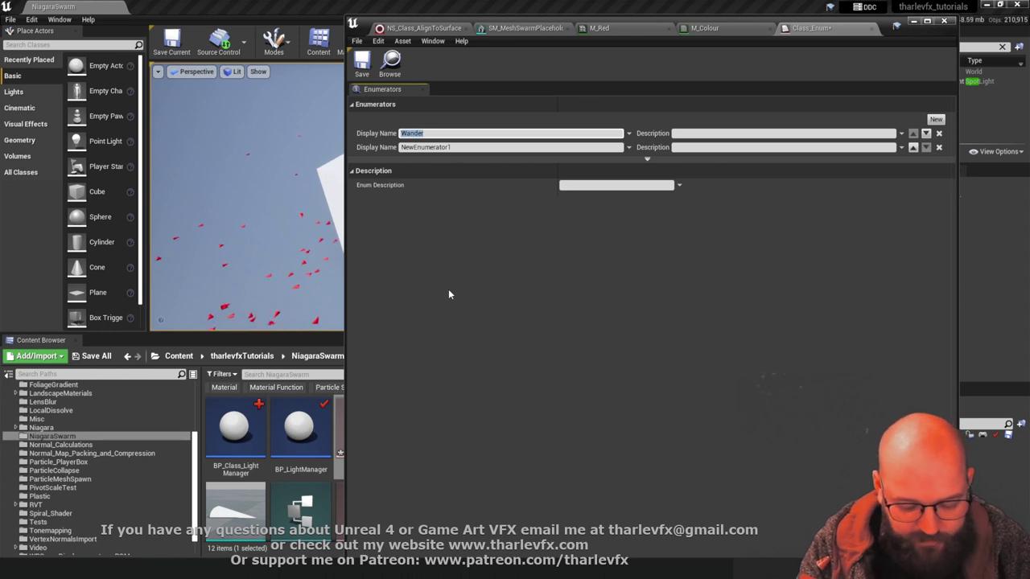
# Rename the first enumerator ActiveInsects and the second one PassiveInsects
pyautogui.write('ActiveInset')
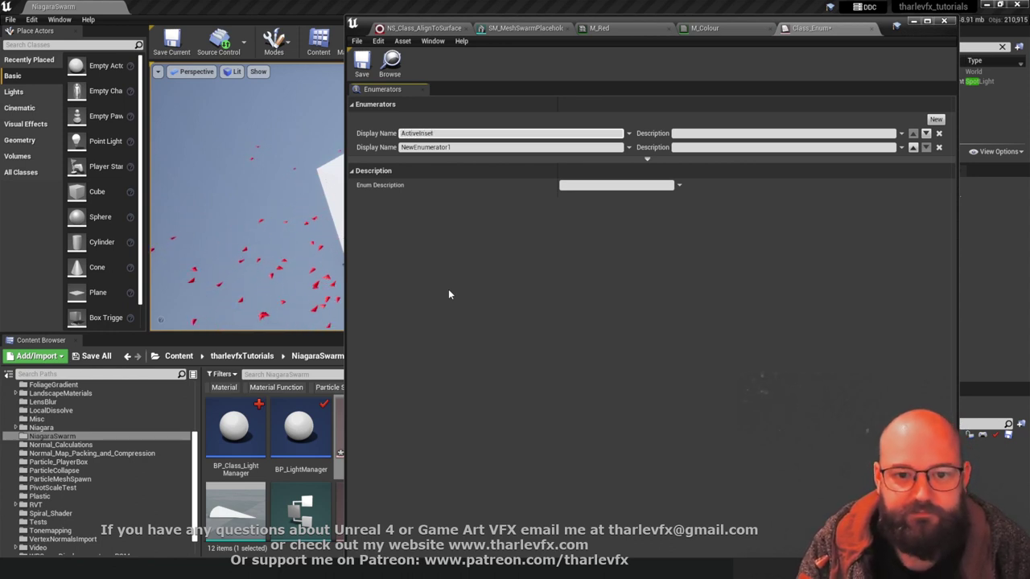
pyautogui.press('BackSpace')
pyautogui.write('cts')
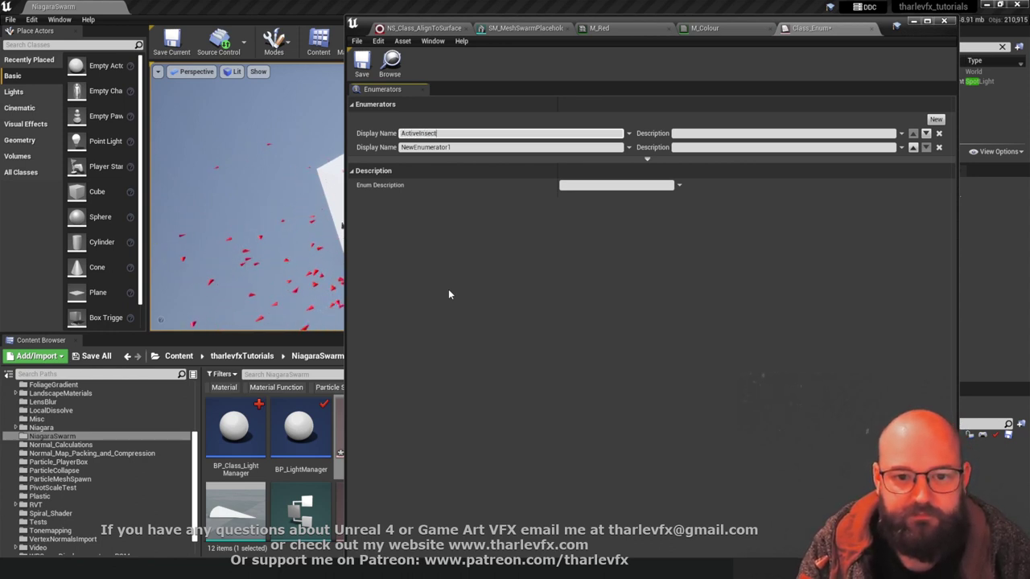
pyautogui.press('Return')
pyautogui.click(454, 148)
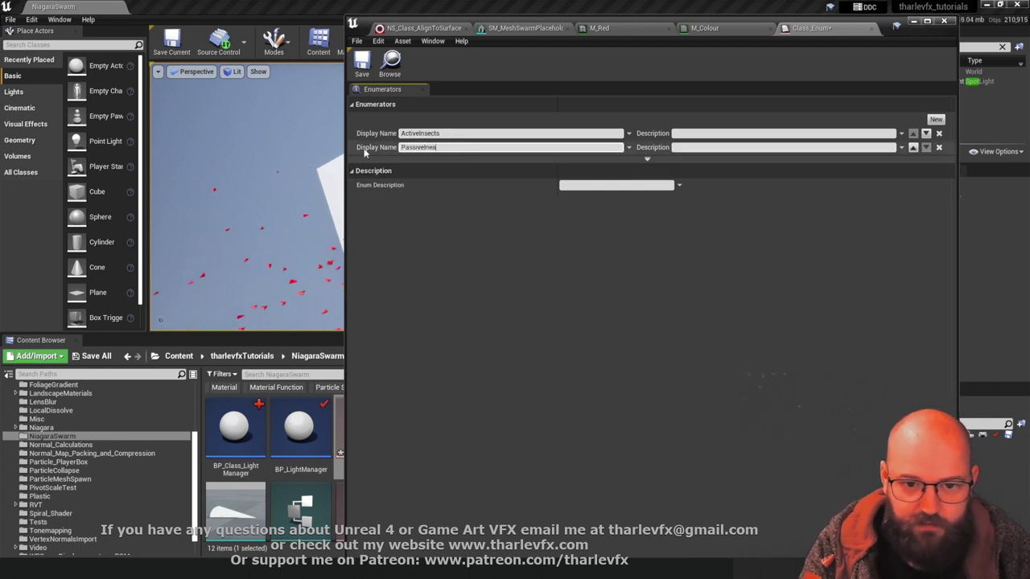
pyautogui.write('PassiveInsects')
pyautogui.press('Return')
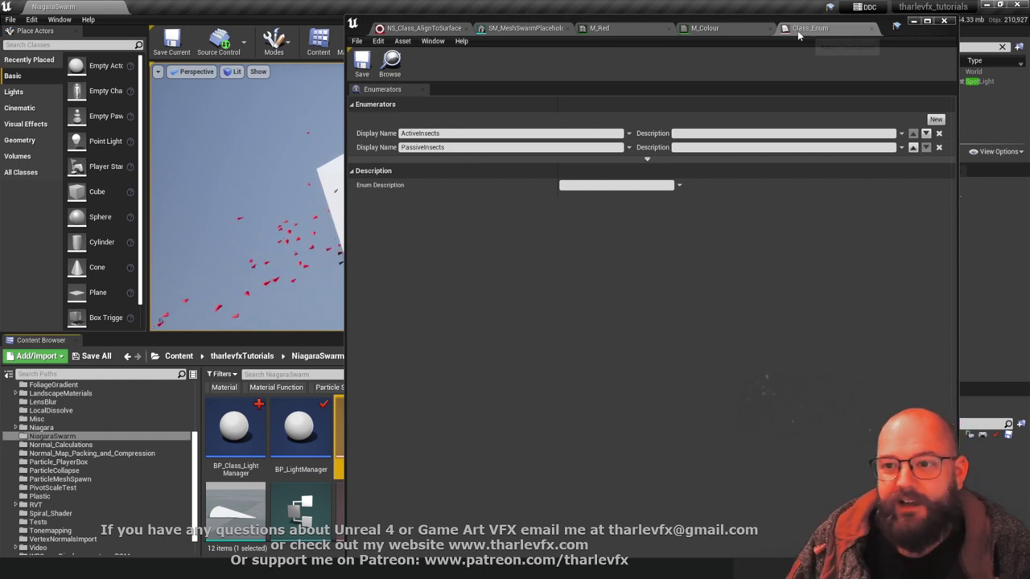
# Add a third enumerator to Class_Enum and name it FlyingInsects
pyautogui.click(935, 120)
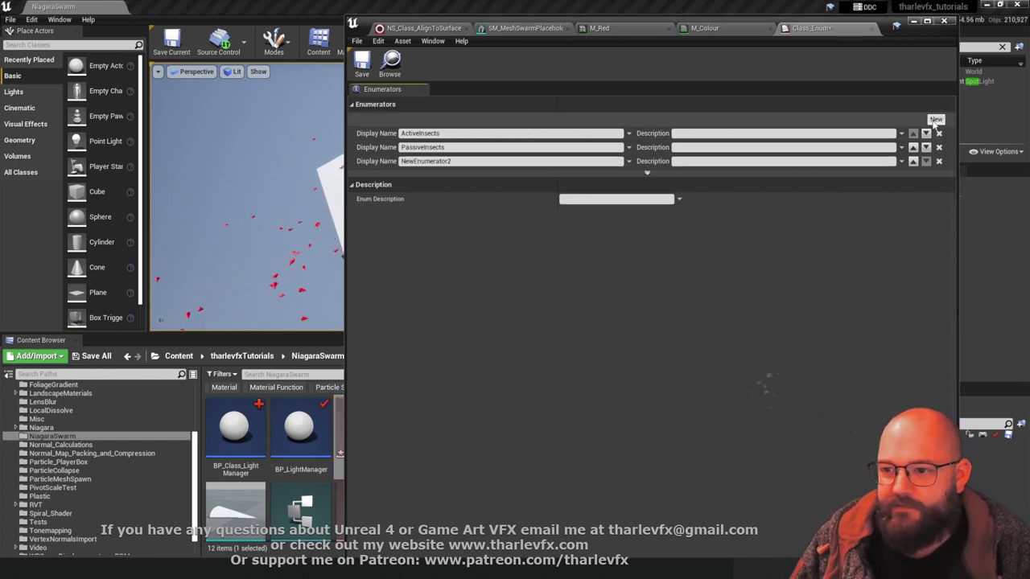
pyautogui.write('Flying')
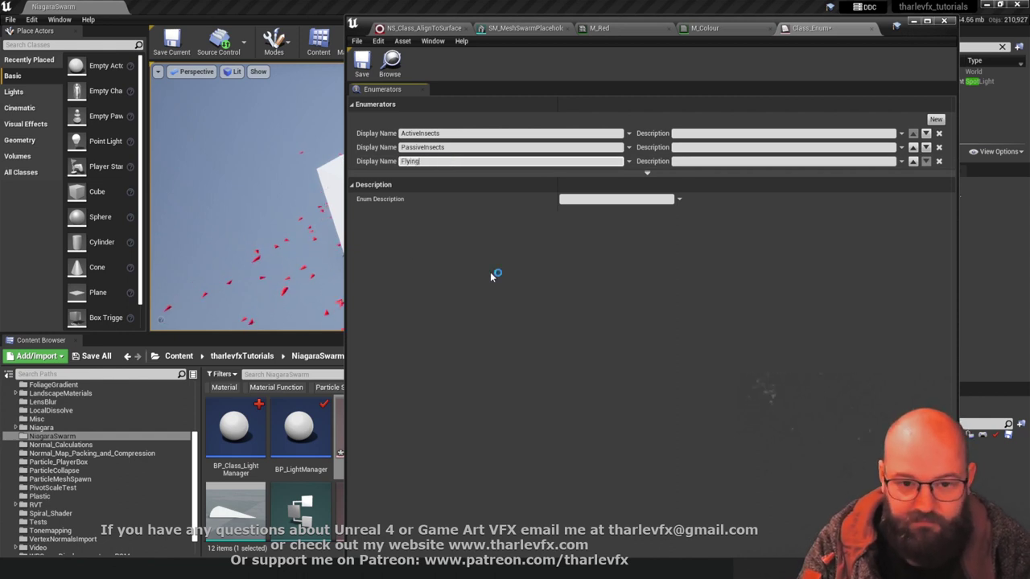
pyautogui.press('Return')
pyautogui.click(439, 162)
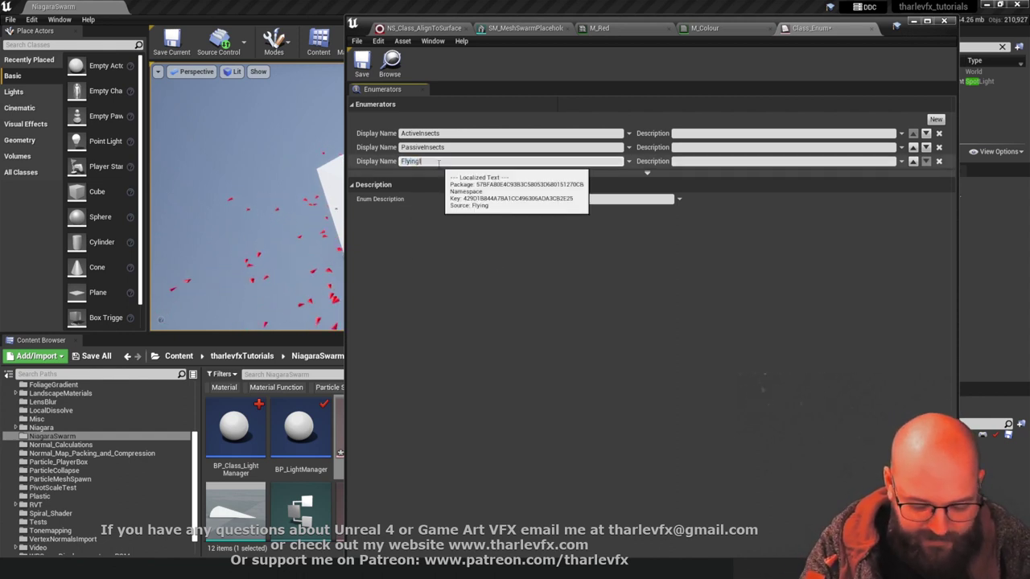
pyautogui.write('Insects')
pyautogui.press('Return')
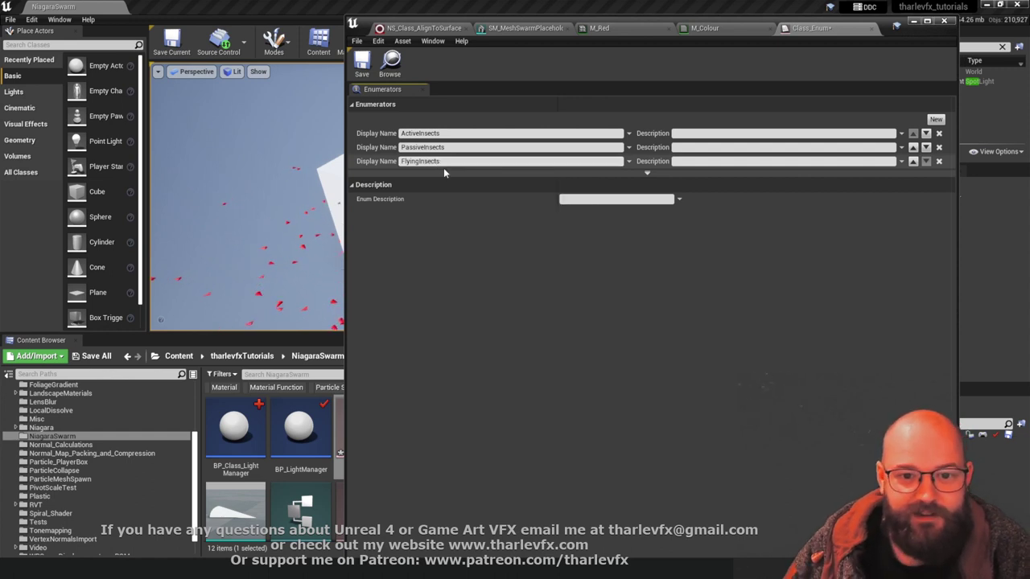
# Add a fourth enumerator to Class_Enum and name it DeadInsects
pyautogui.click(943, 120)
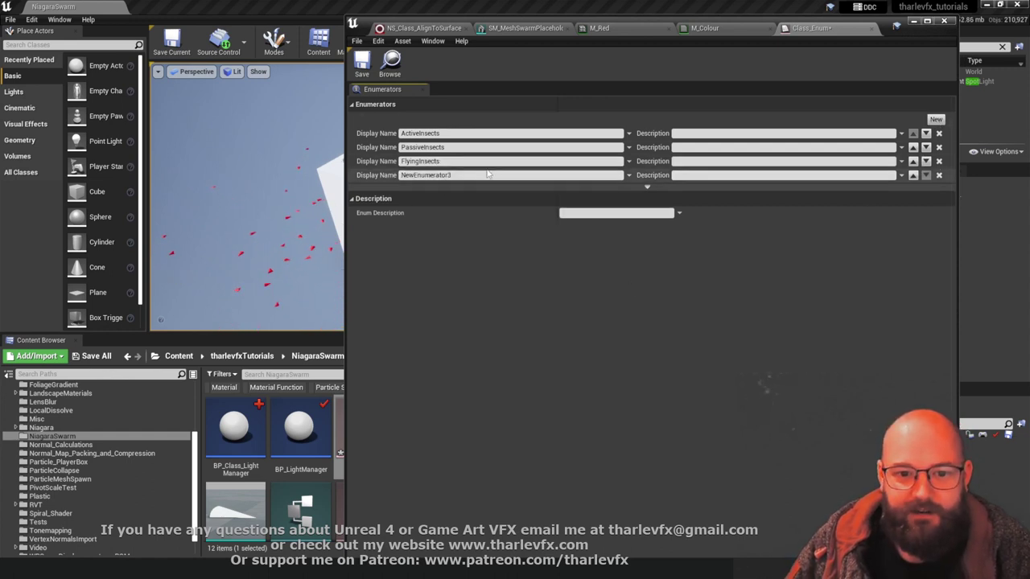
pyautogui.moveTo(488, 175); pyautogui.dragTo(320, 176)
pyautogui.write('DF')
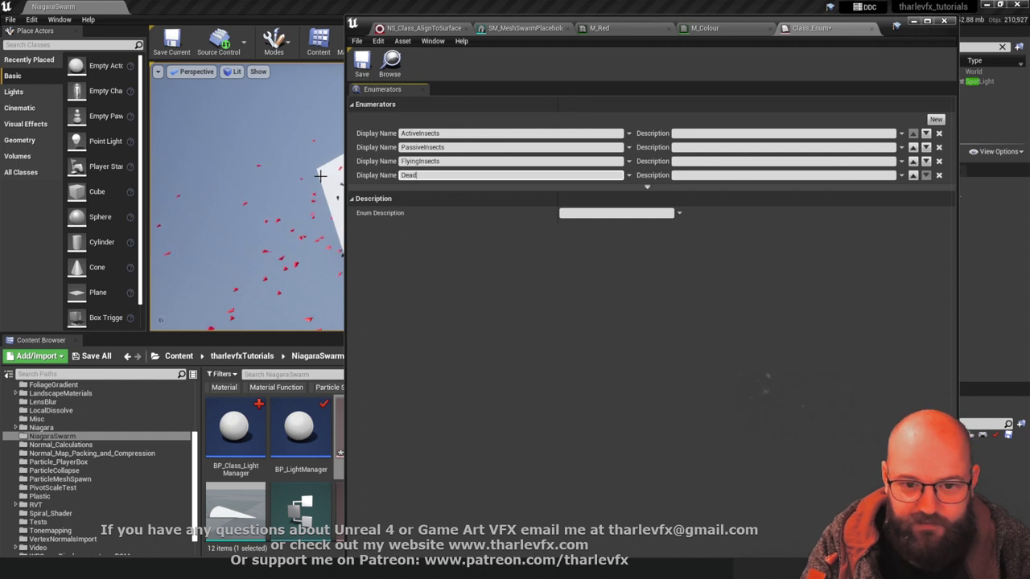
pyautogui.press('Return')
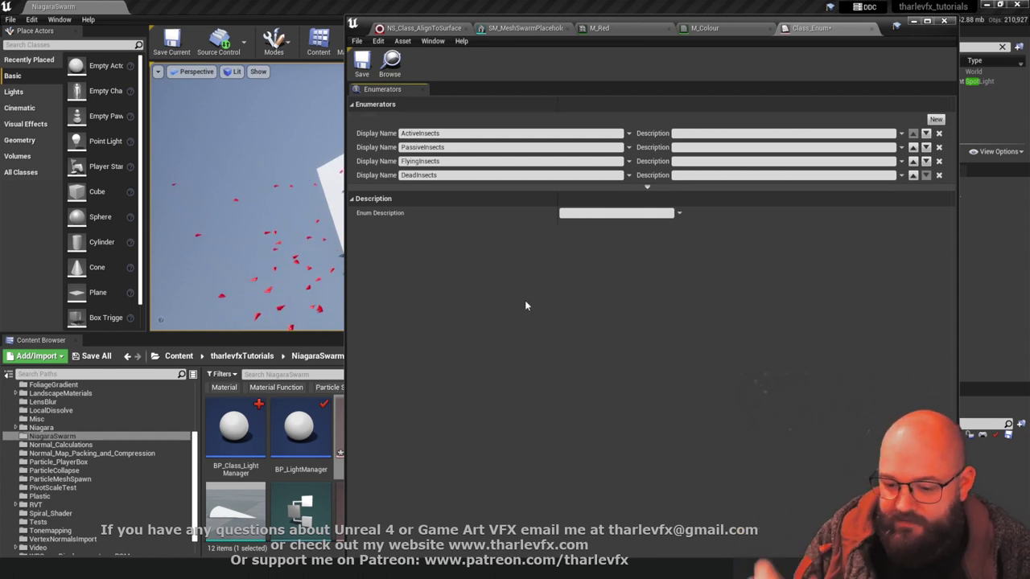
# Save Class_Enum, close its editor and return to the level
pyautogui.click(362, 63)
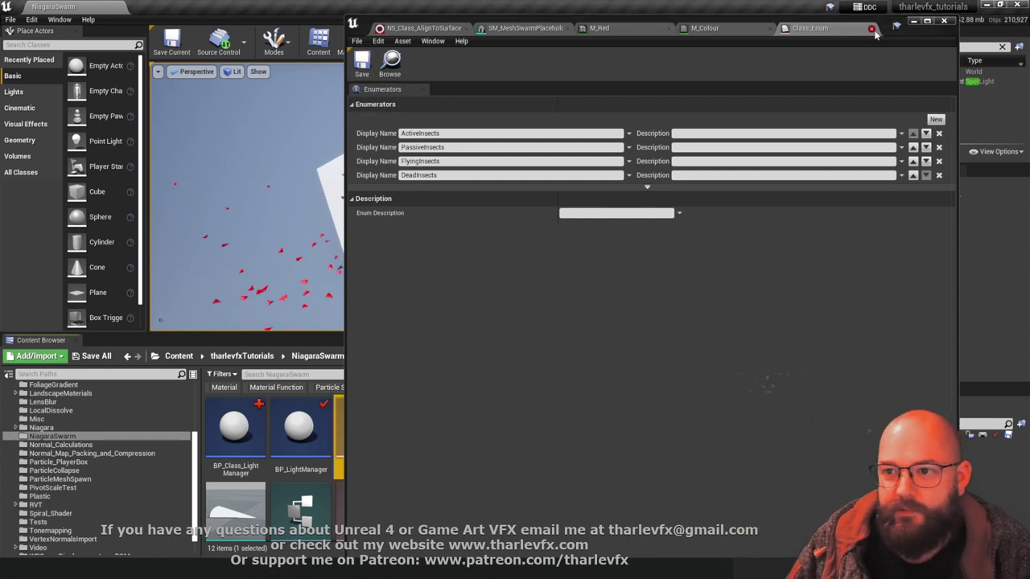
pyautogui.click(871, 29)
pyautogui.click(944, 20)
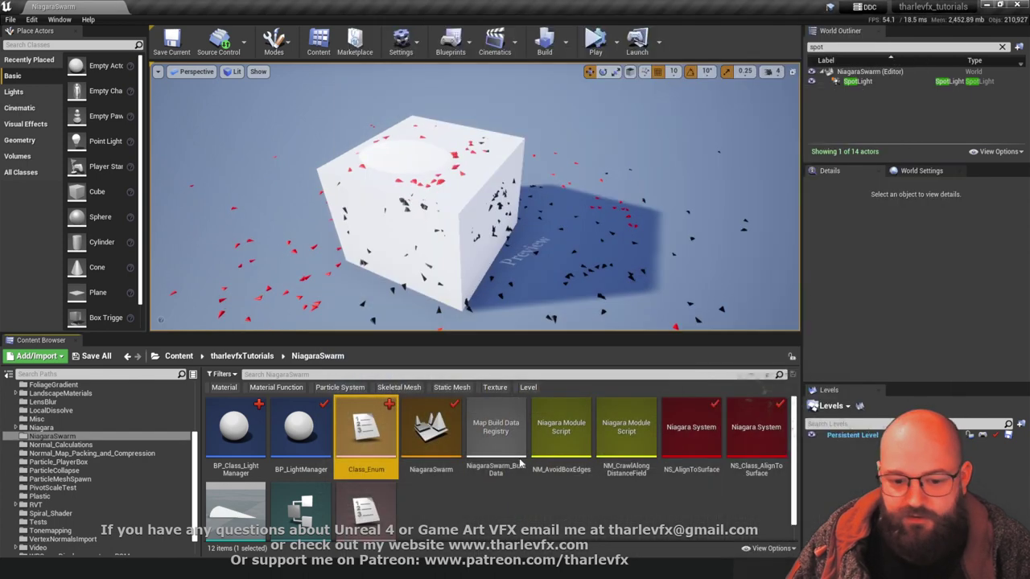
# Create a structure named Class_Struct in the NiagaraSwarm folder and open it for editing
pyautogui.rightClick(464, 512)
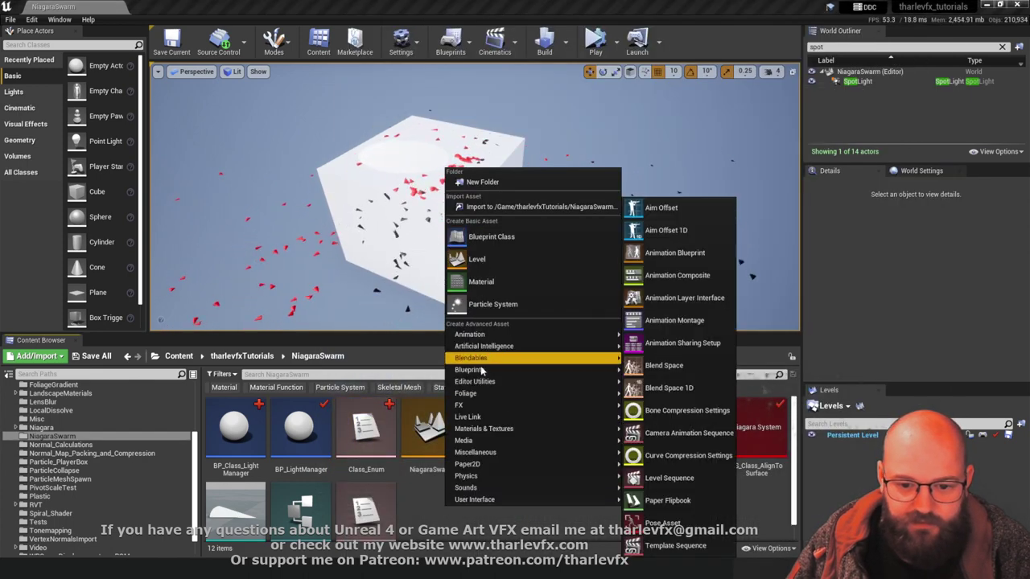
pyautogui.moveTo(481, 371)
pyautogui.click(670, 487)
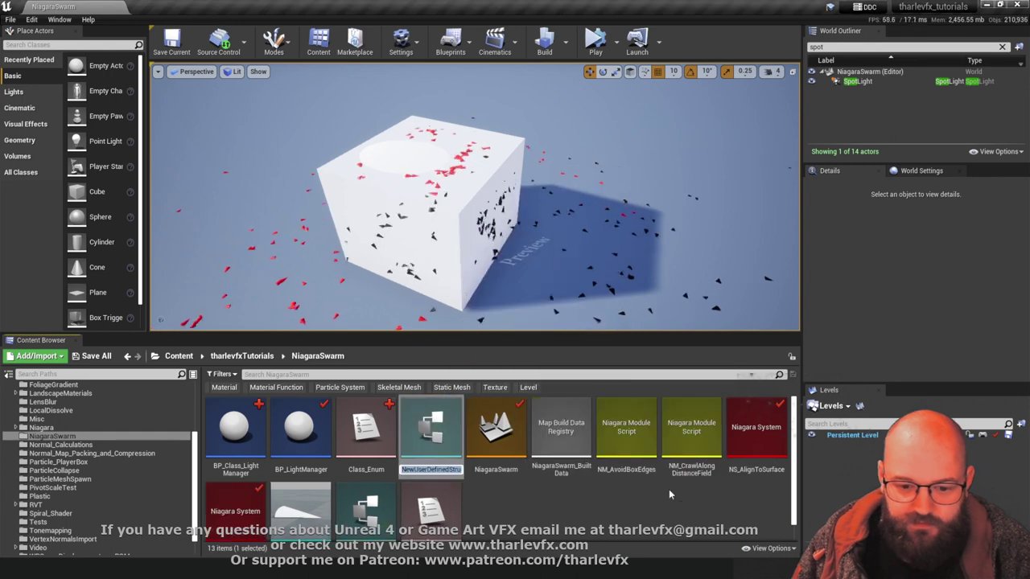
pyautogui.write('Class_St')
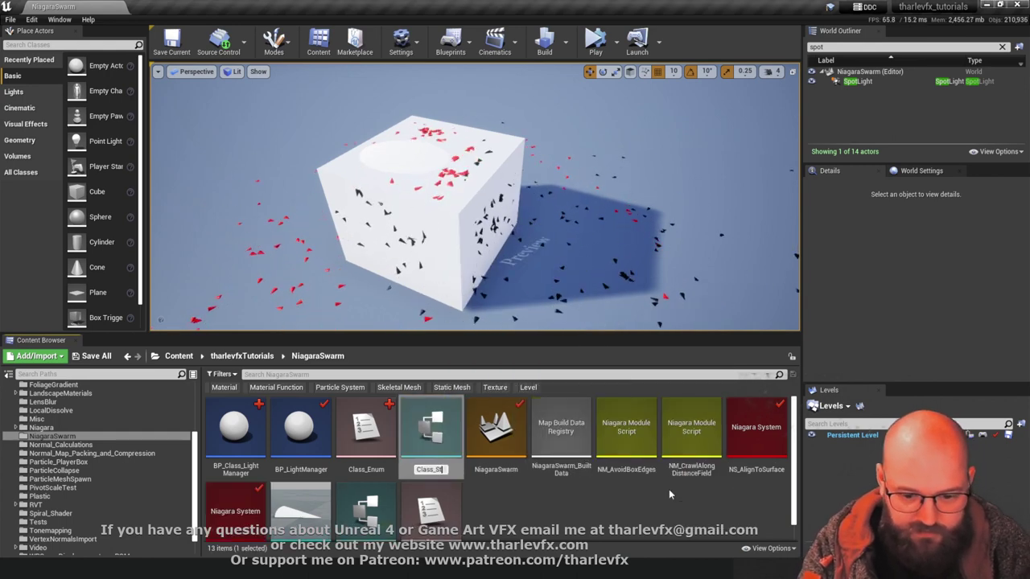
pyautogui.write('ruct')
pyautogui.press('Return')
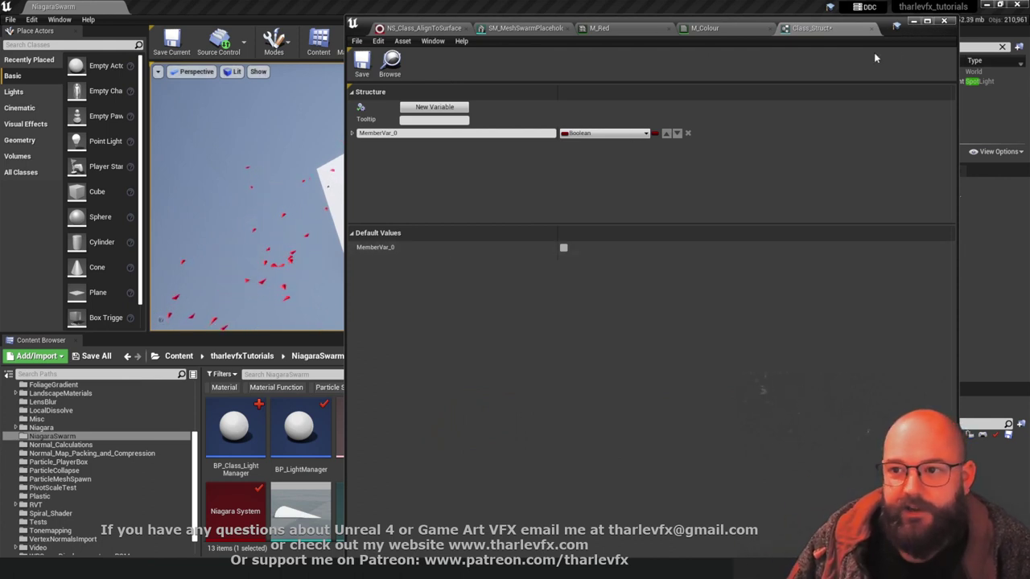
# Shrink the Class_Struct editor window to uncover the level and select the cube there
pyautogui.click(927, 21)
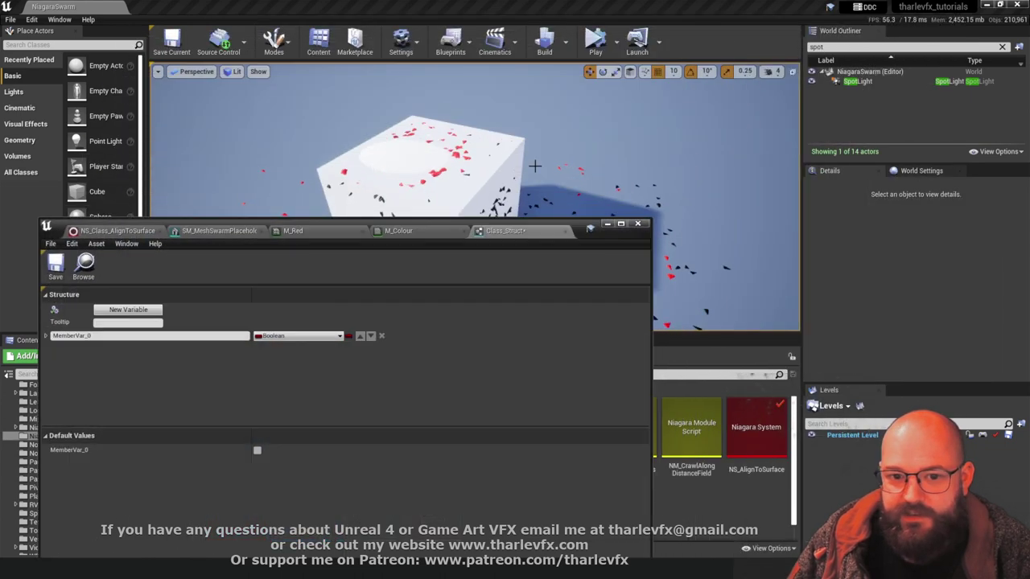
pyautogui.click(493, 211)
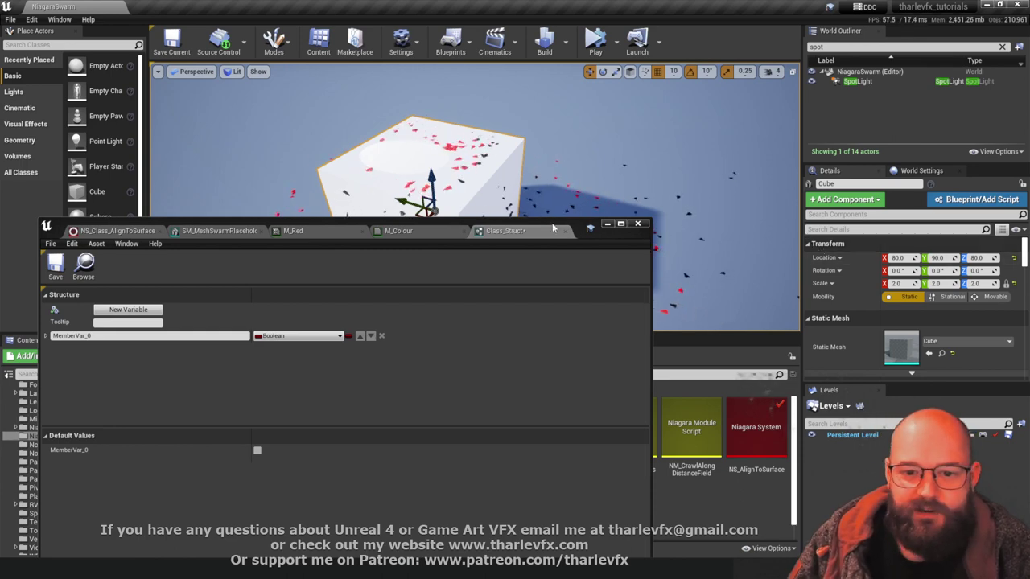
# Rename the first Class_Struct variable to VelocityScale and change its type to Float
pyautogui.moveTo(552, 229); pyautogui.dragTo(745, 107)
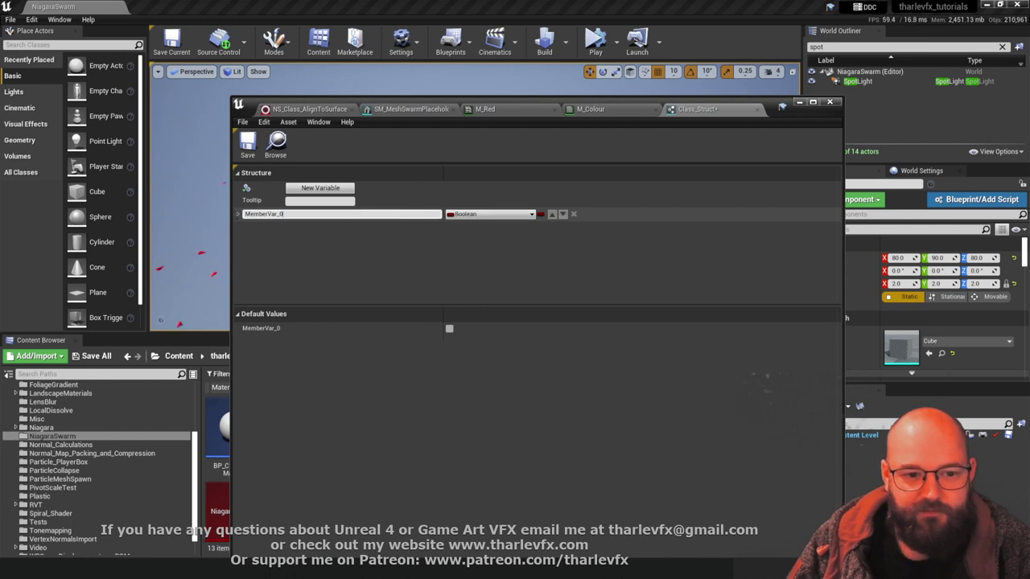
pyautogui.write('Velocity')
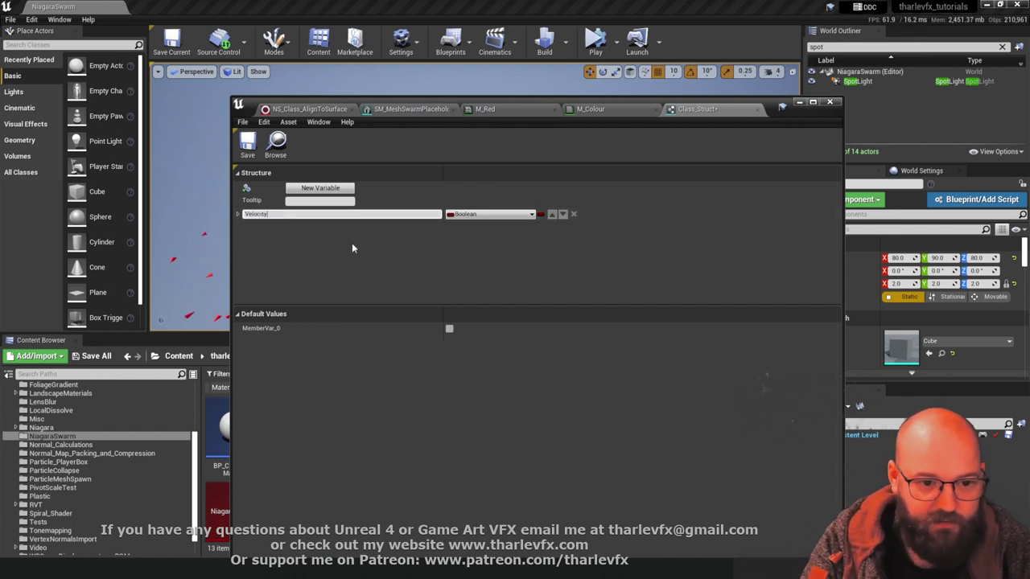
pyautogui.write('Scale')
pyautogui.press('Return')
pyautogui.click(508, 215)
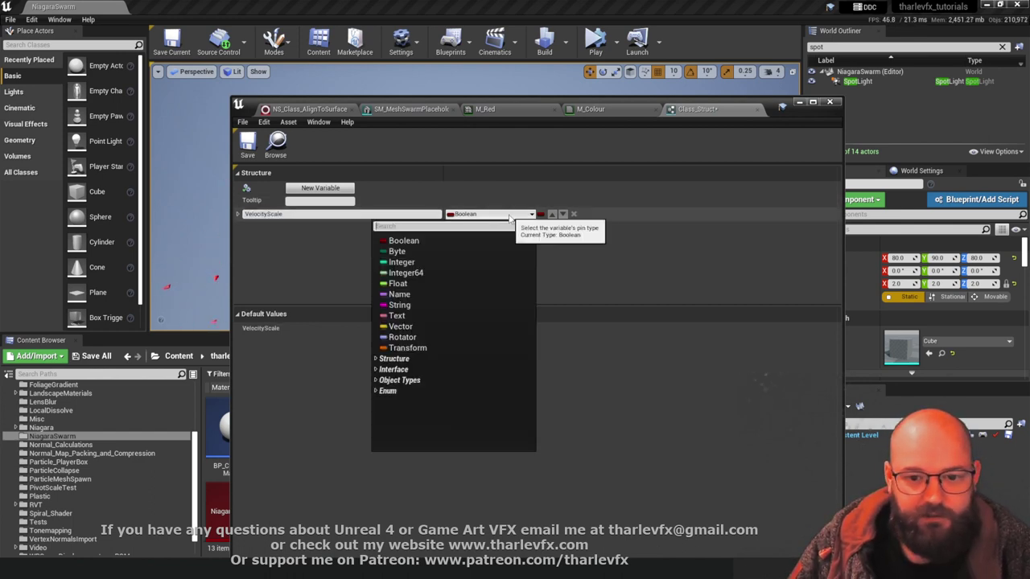
pyautogui.write('falt')
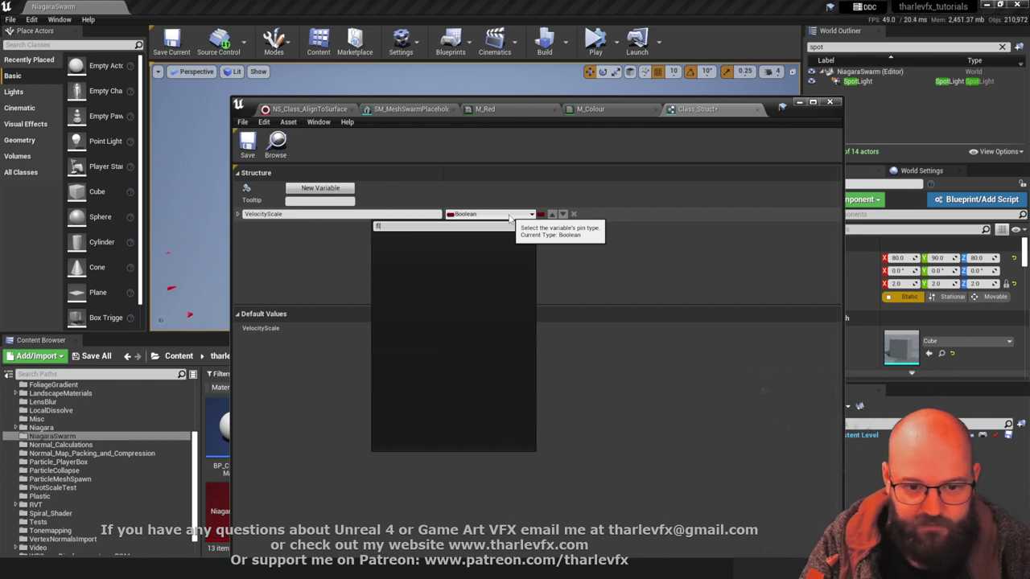
pyautogui.press('Return')
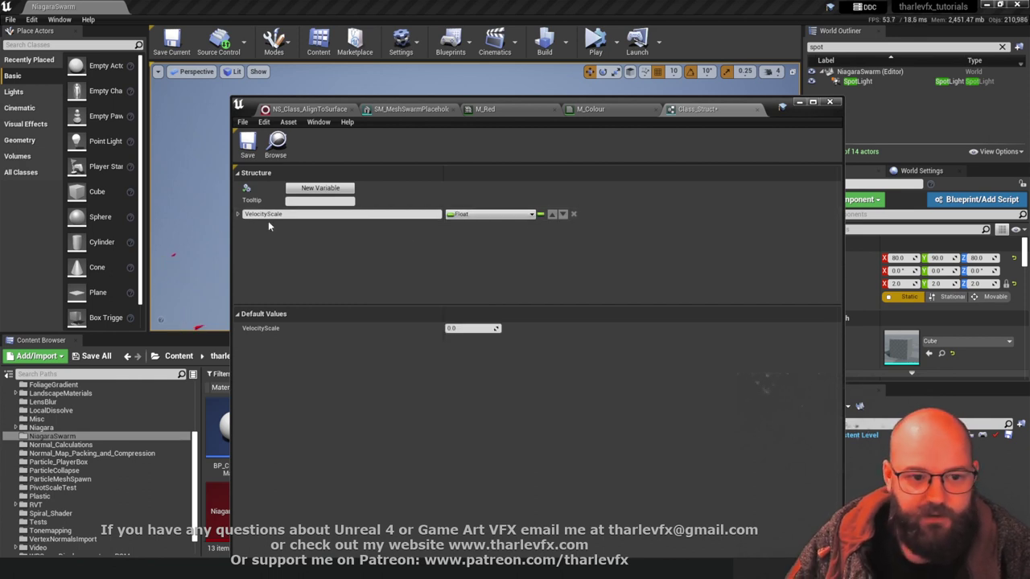
# Add a second variable to Class_Struct, name it MeshScale and set its type to Vector
pyautogui.click(321, 188)
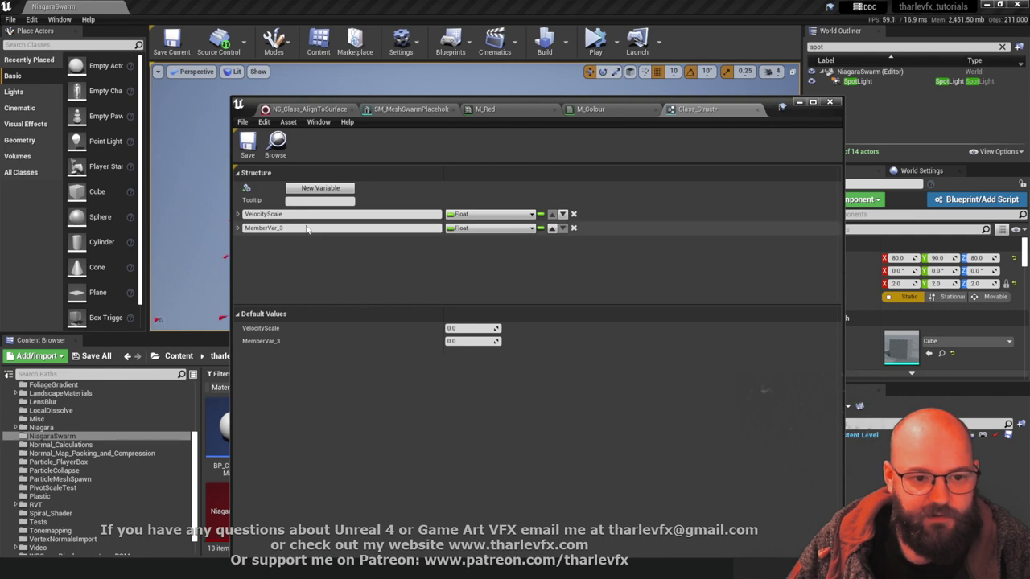
pyautogui.moveTo(293, 228); pyautogui.dragTo(201, 238)
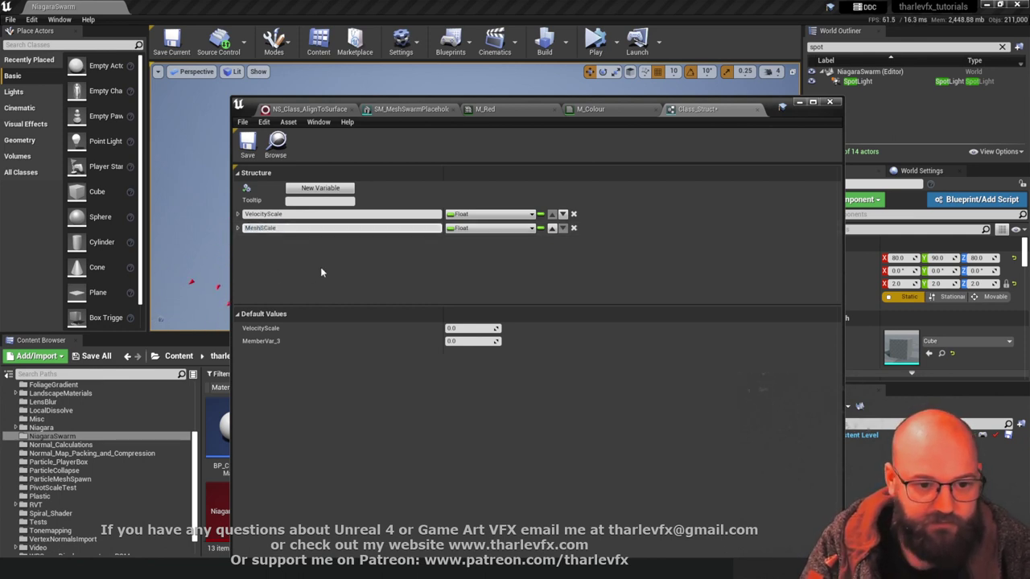
pyautogui.press('Return')
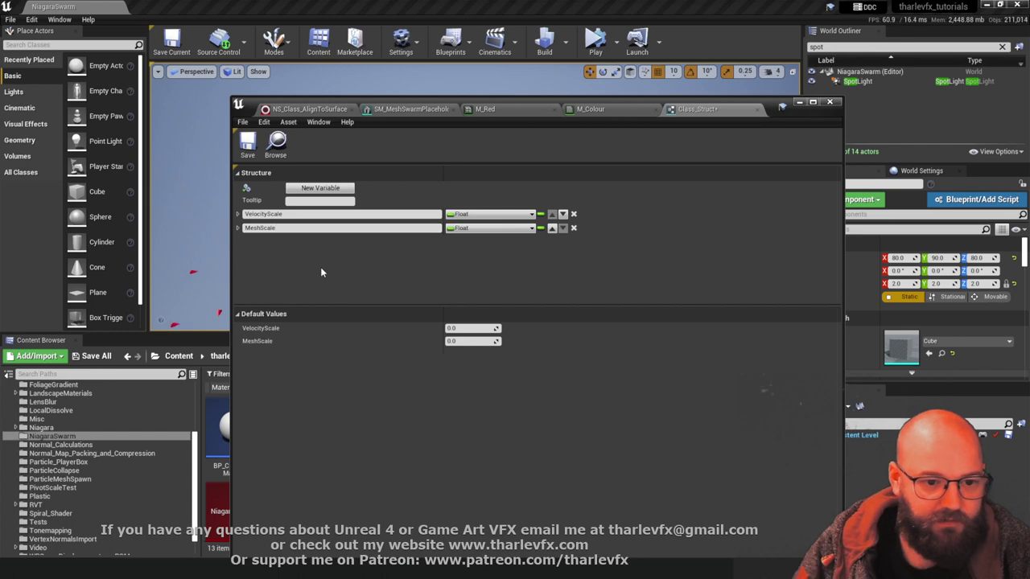
pyautogui.click(531, 229)
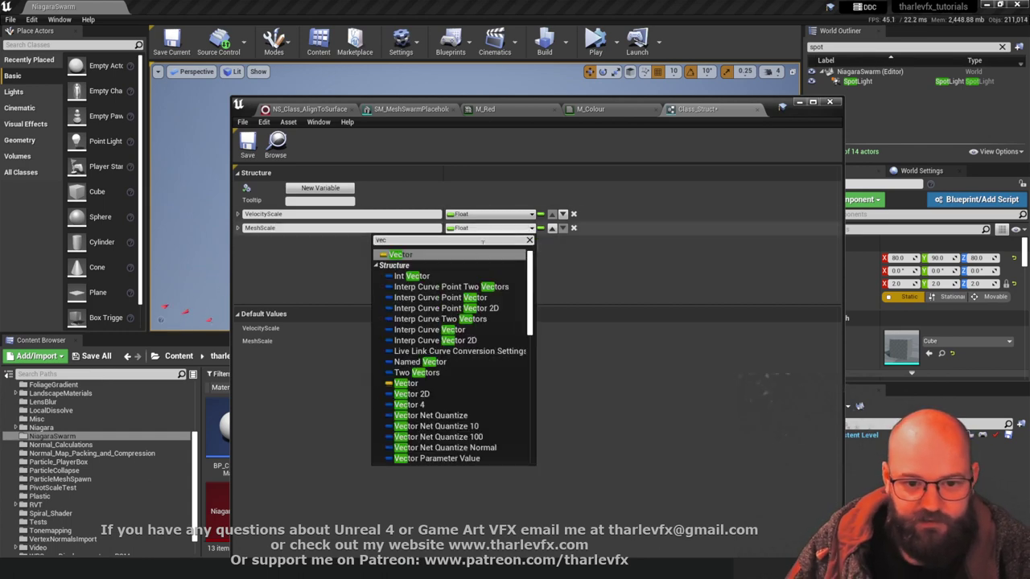
pyautogui.click(452, 256)
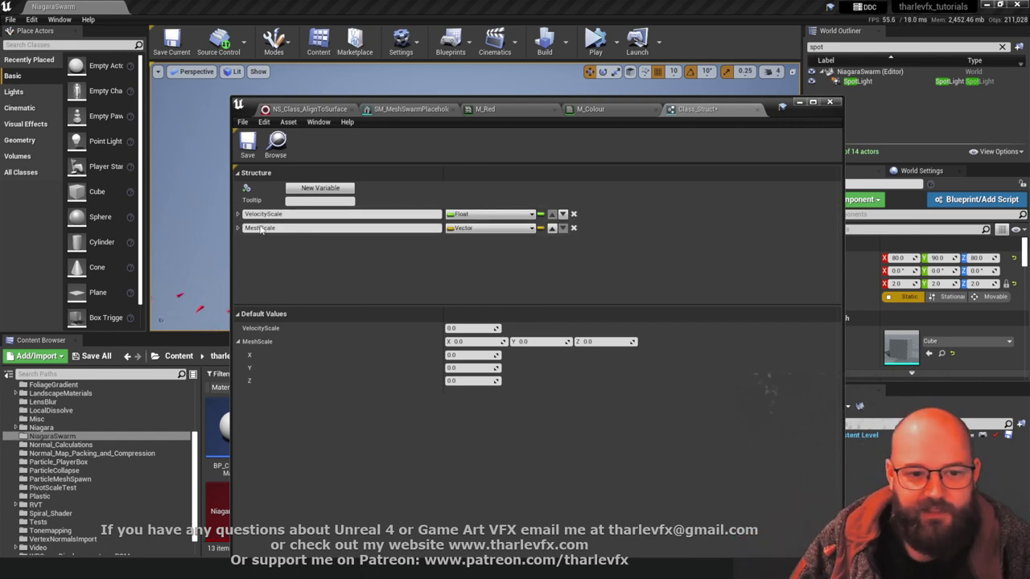
# Add a third variable of type Vector to Class_Struct, keeping its default name
pyautogui.click(320, 188)
pyautogui.click(303, 241)
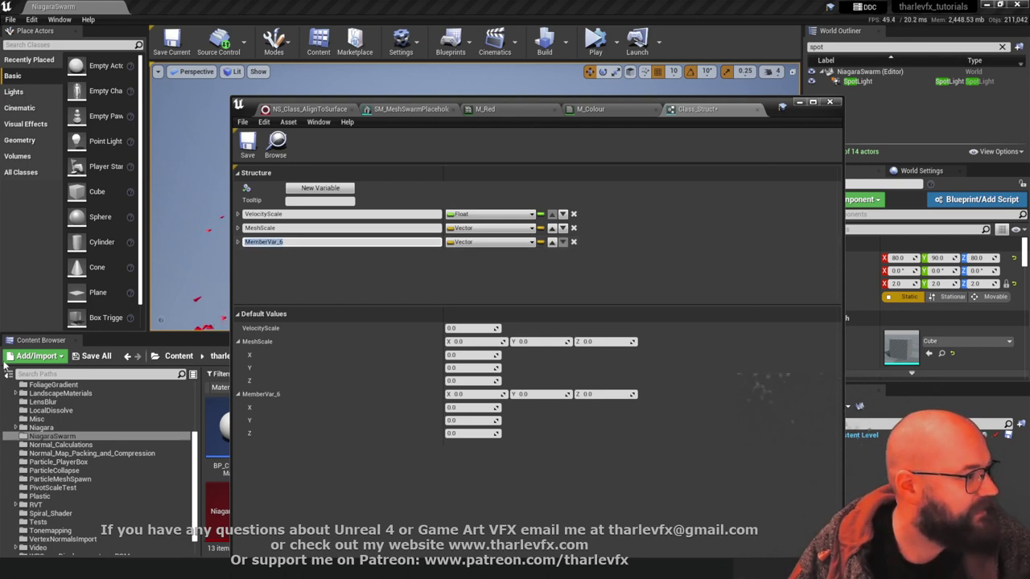
pyautogui.press('Return')
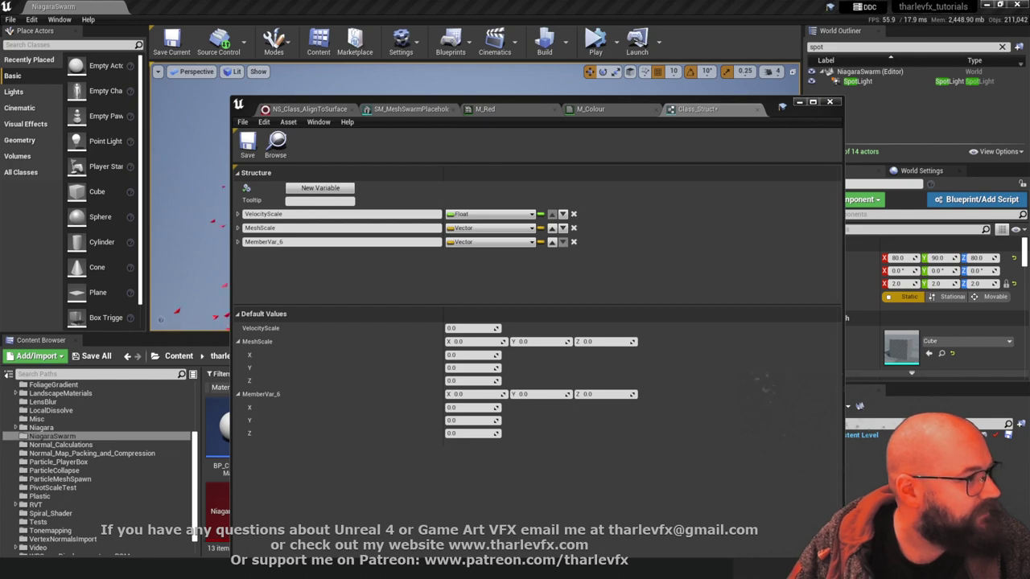
# Bring the NS_AlignToSurface system editor into view, maximise it and look over its Particle Spawn and Particle Update stack
pyautogui.moveTo(1, 346); pyautogui.dragTo(525, 192)
pyautogui.doubleClick(525, 192)
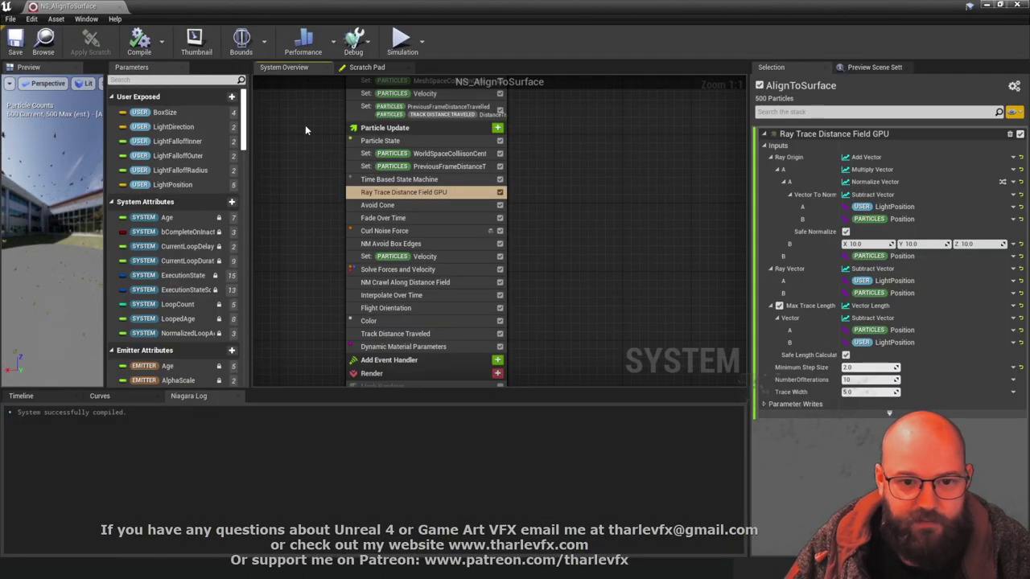
pyautogui.scroll(3, 432, 122)
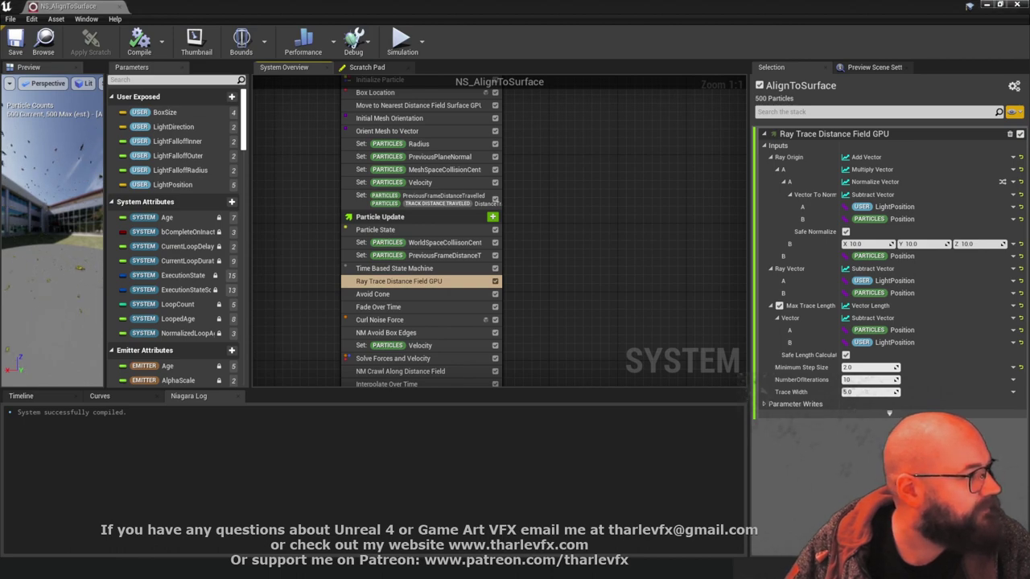
# Bring up the TraverseDistanceField system maximised and examine the CurrentSwarmState options of its Default to chill module
pyautogui.moveTo(2, 355); pyautogui.dragTo(525, 227)
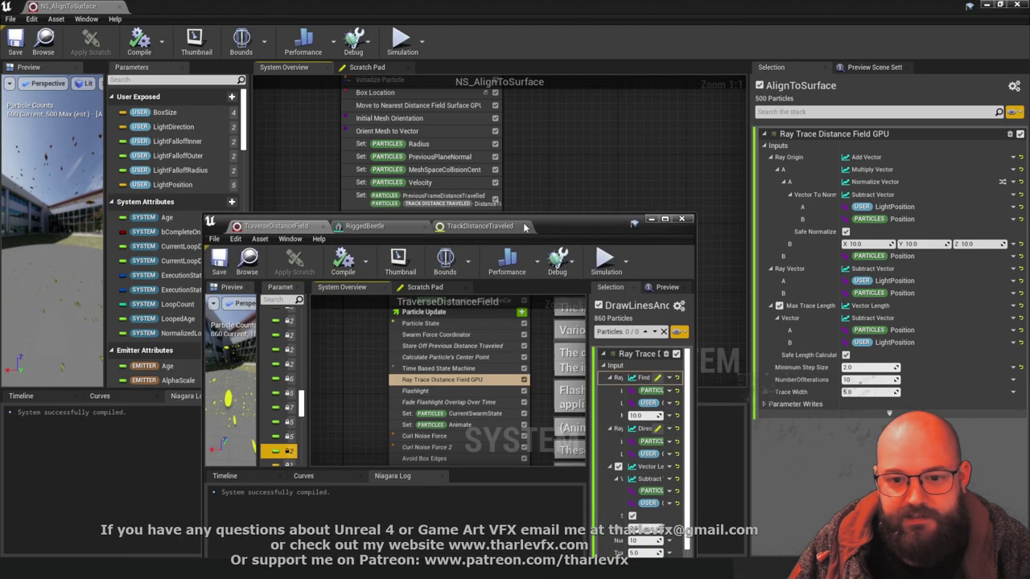
pyautogui.doubleClick(582, 227)
pyautogui.scroll(-2, 310, 209)
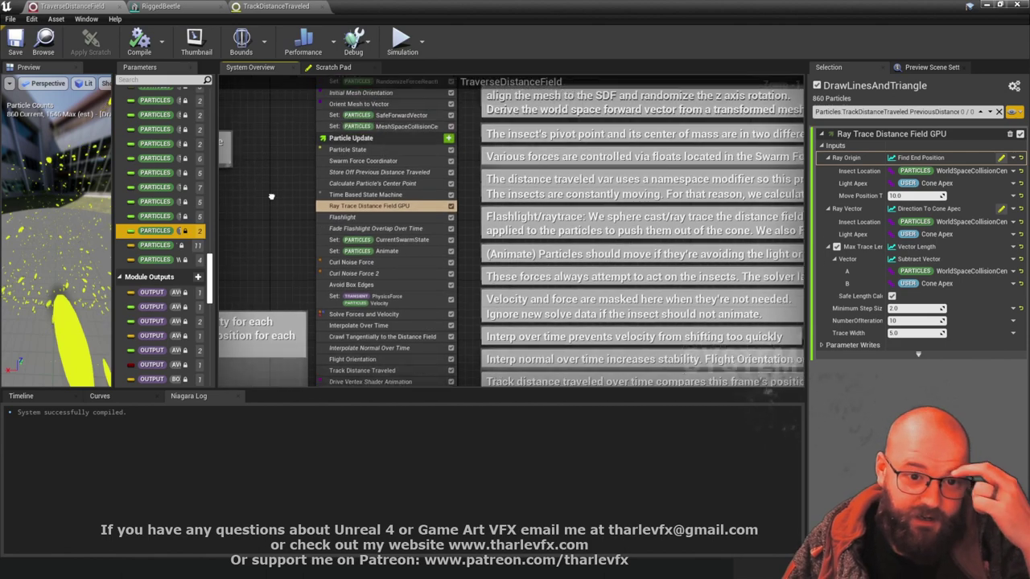
pyautogui.moveTo(281, 167); pyautogui.dragTo(267, 258, button='right')
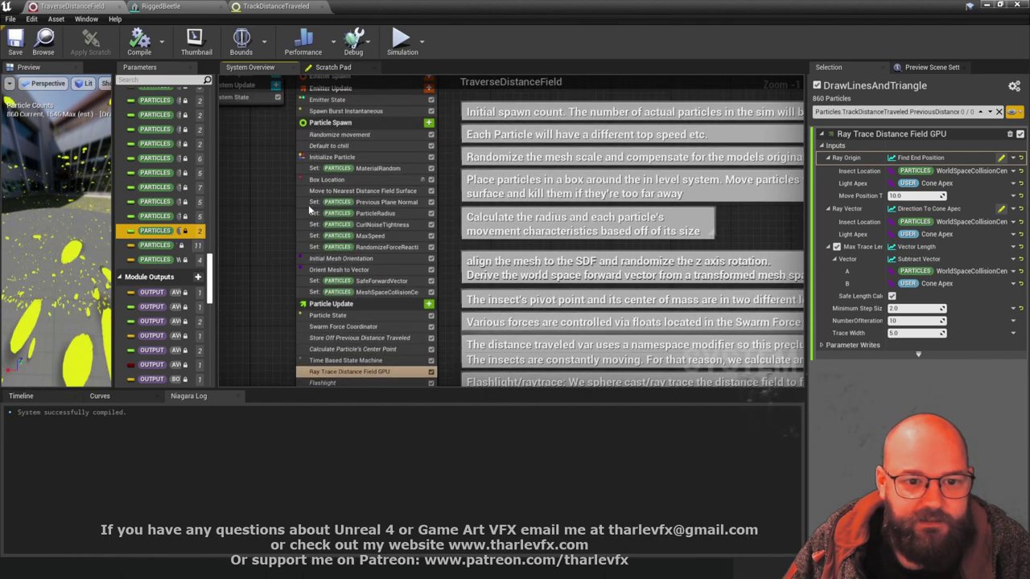
pyautogui.click(355, 135)
pyautogui.click(350, 147)
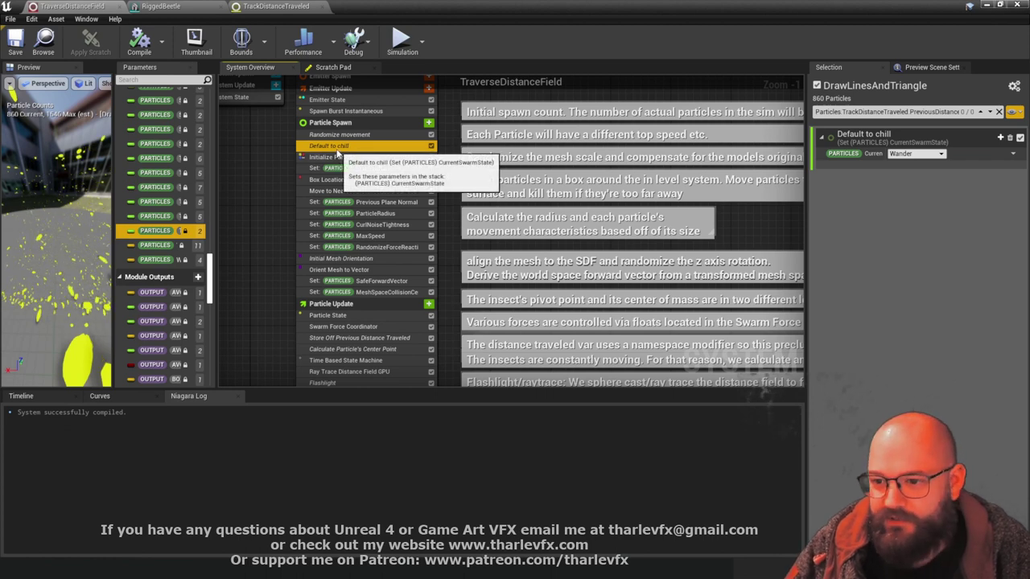
pyautogui.click(922, 155)
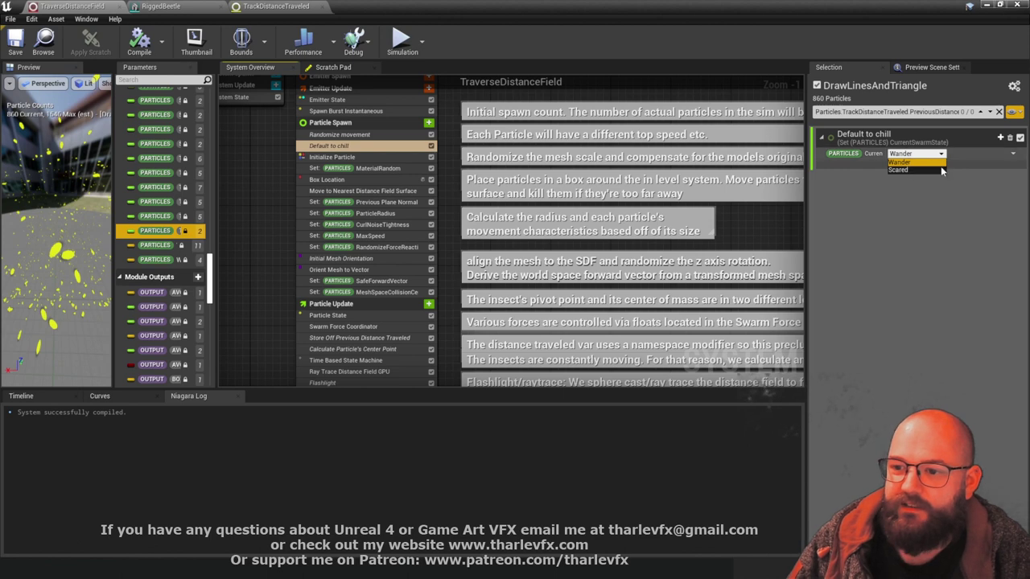
pyautogui.click(914, 156)
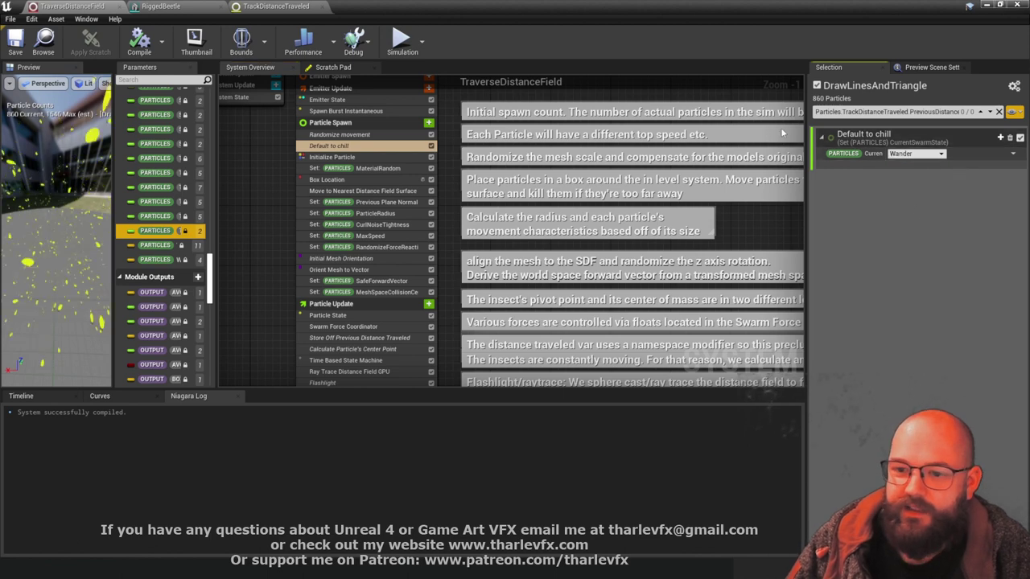
# Examine the Wander and Scared struct inputs of the Swarm Force Coordinator module, widening the details area and columns to read the names
pyautogui.click(346, 326)
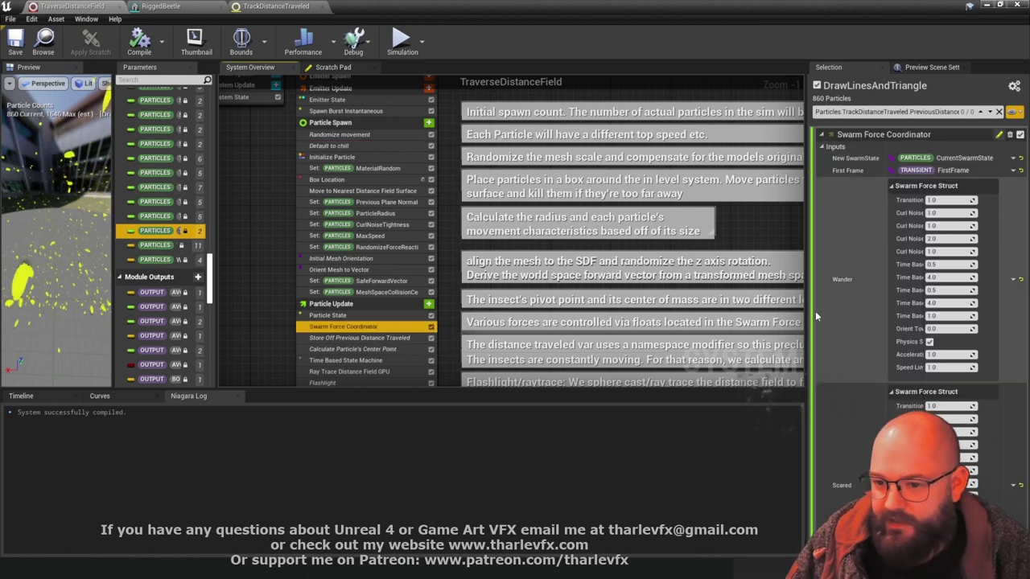
pyautogui.moveTo(808, 316); pyautogui.dragTo(601, 317)
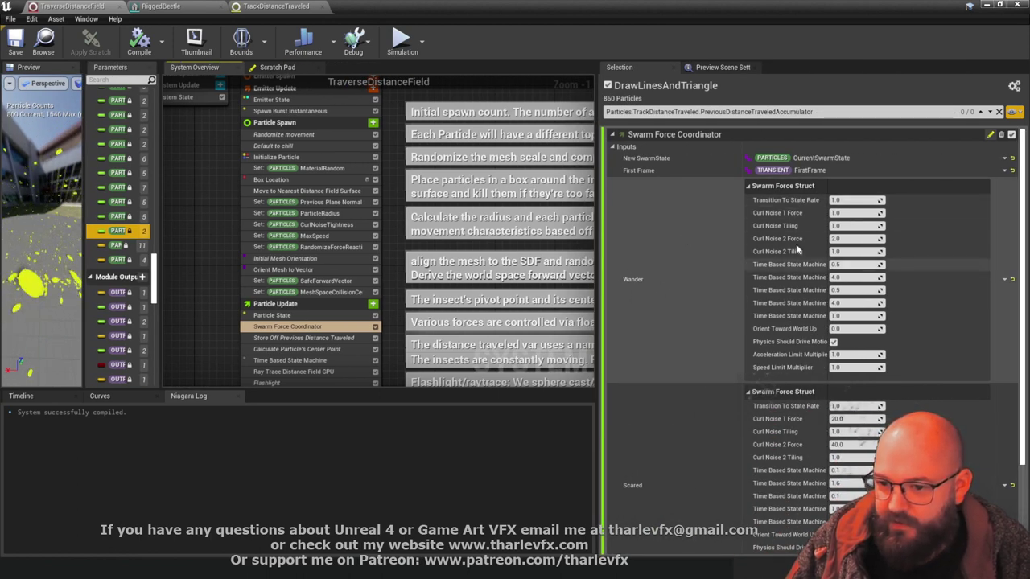
pyautogui.scroll(-1, 745, 290)
pyautogui.moveTo(745, 293); pyautogui.dragTo(695, 295)
pyautogui.moveTo(796, 296); pyautogui.dragTo(856, 296)
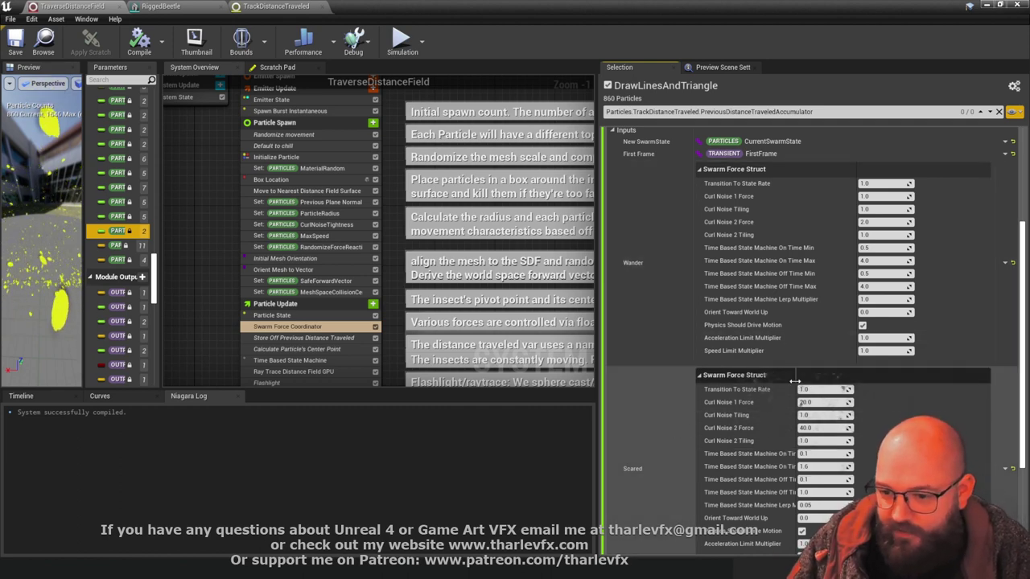
pyautogui.moveTo(796, 382); pyautogui.dragTo(858, 376)
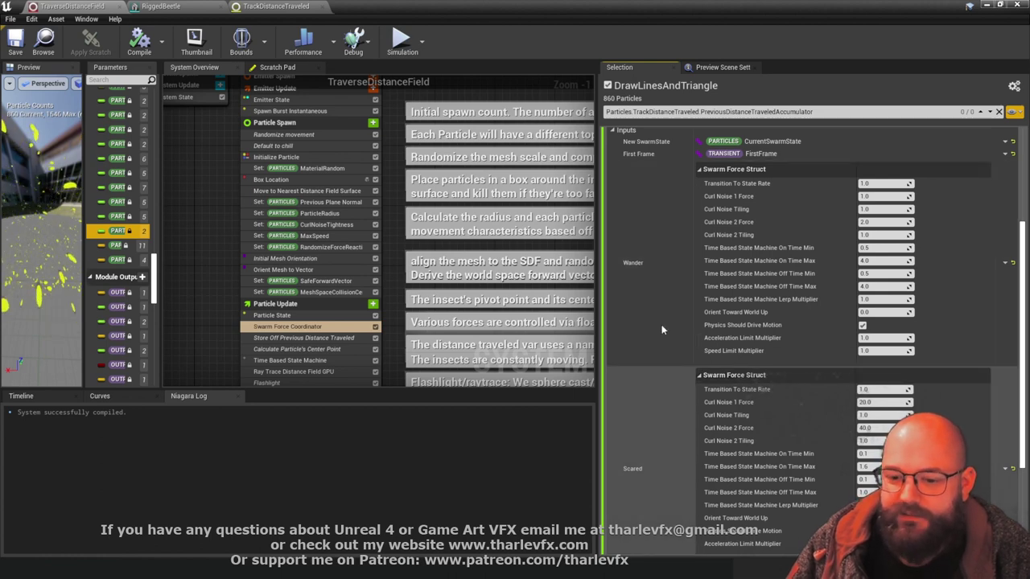
pyautogui.scroll(-2, 661, 325)
pyautogui.scroll(3, 659, 363)
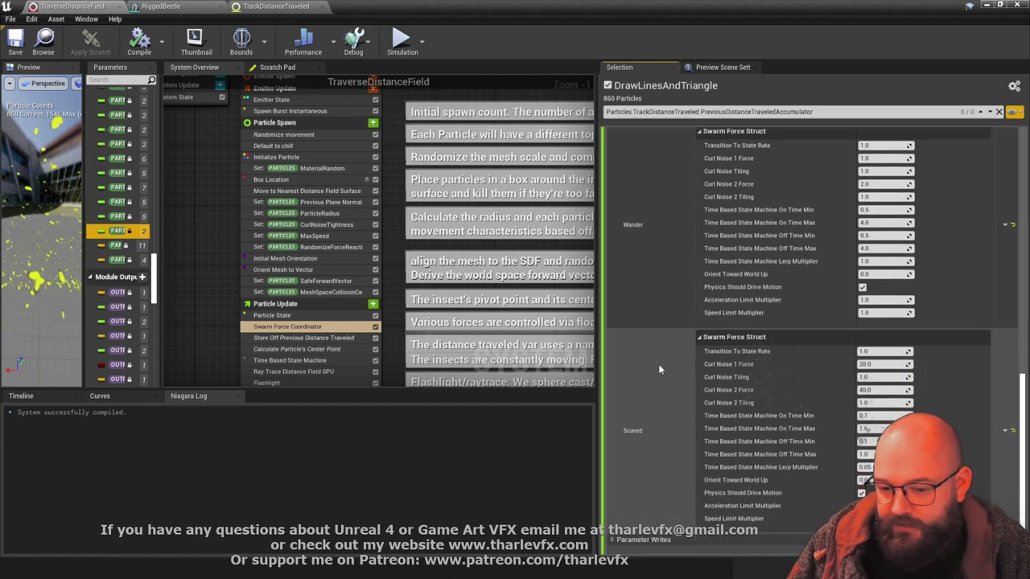
# Examine the Break Swarm Force Struct node in the SwarmForceCoordinator scratch script, close the Scratch Pad and return to NS_AlignToSurface
pyautogui.doubleClick(314, 327)
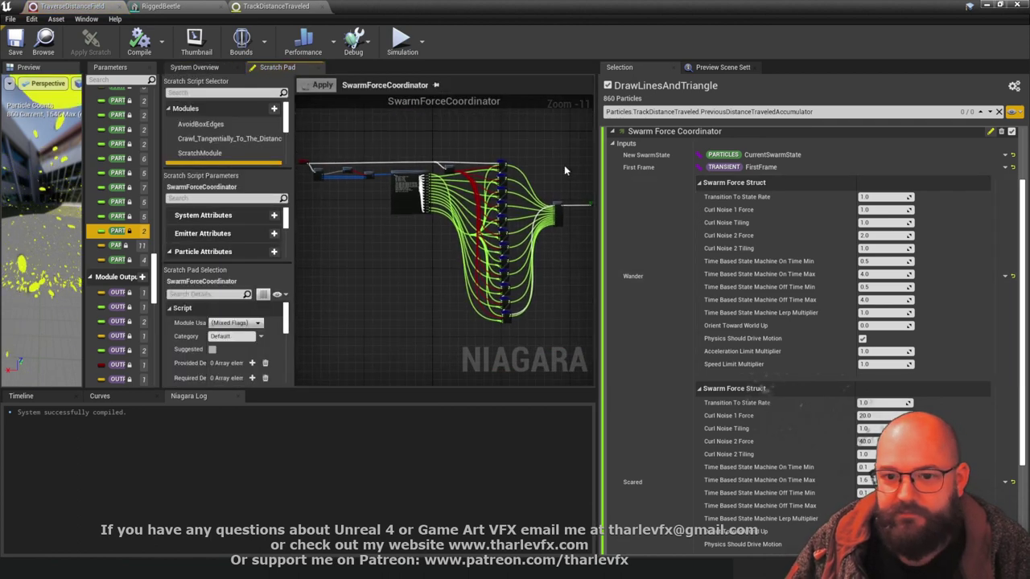
pyautogui.moveTo(599, 241); pyautogui.dragTo(813, 242)
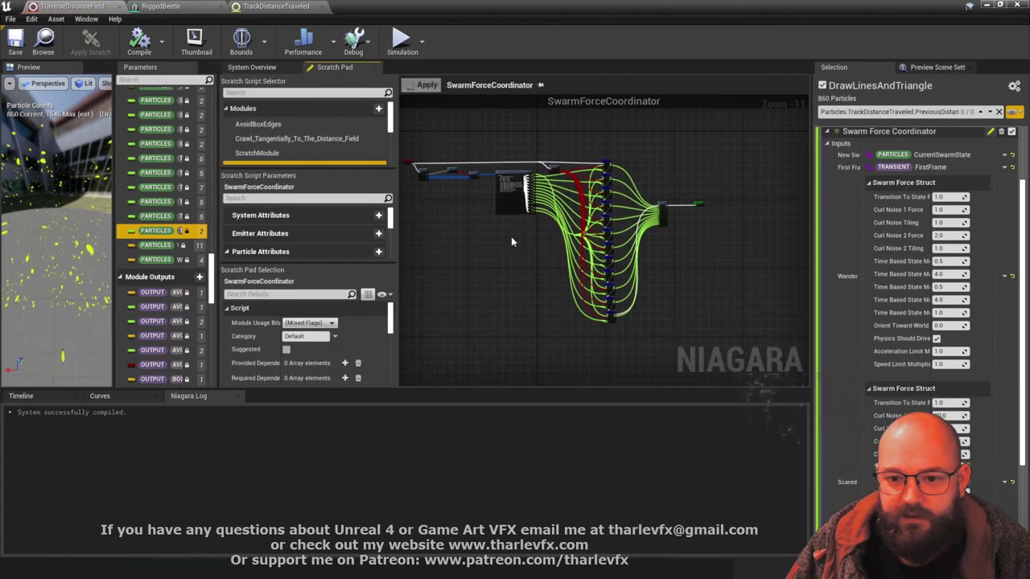
pyautogui.scroll(7, 507, 235)
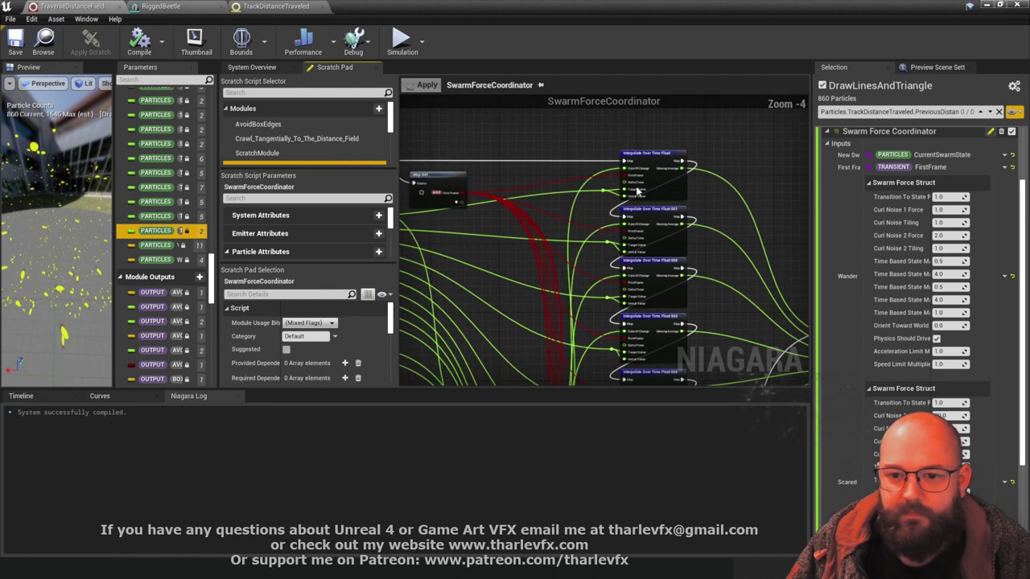
pyautogui.scroll(4, 512, 205)
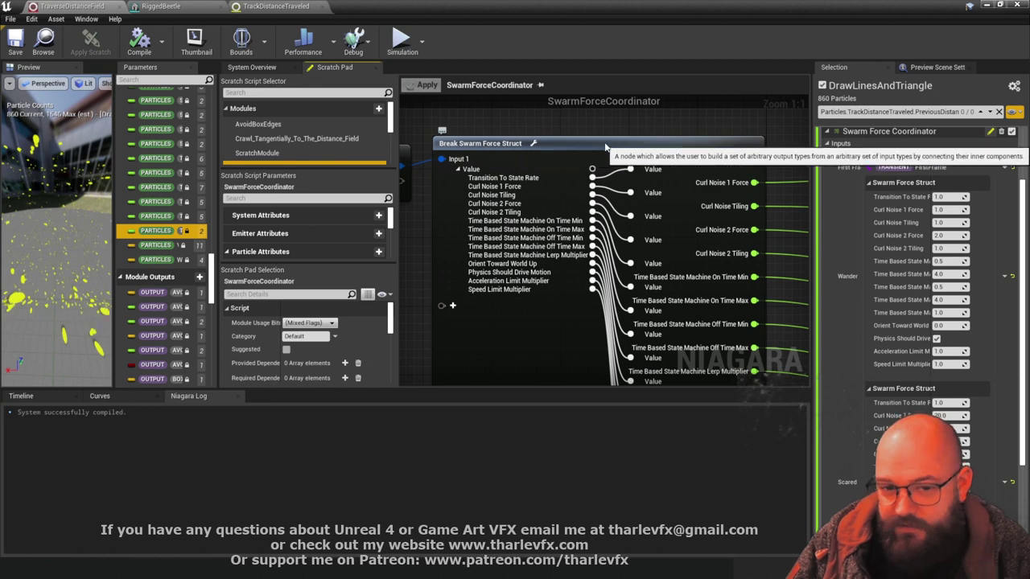
pyautogui.scroll(-1, 608, 130)
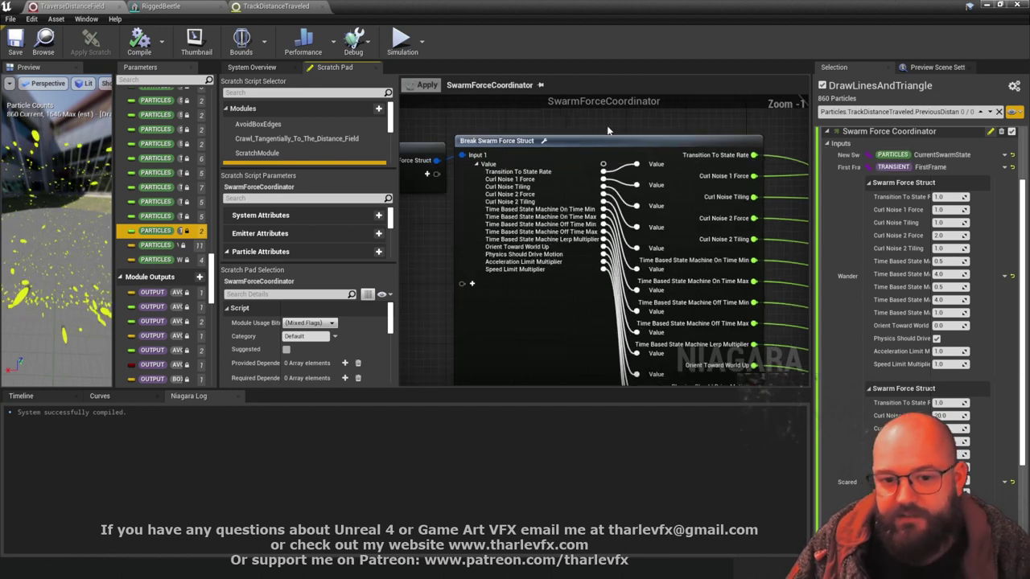
pyautogui.moveTo(531, 165); pyautogui.dragTo(632, 207, button='right')
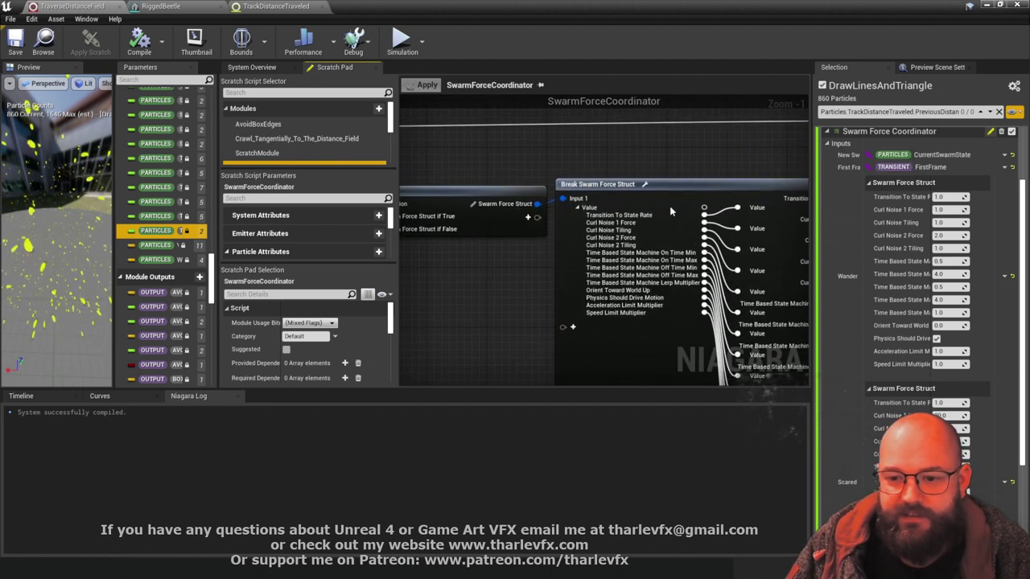
pyautogui.moveTo(497, 300); pyautogui.dragTo(385, 205, button='right')
pyautogui.scroll(-1, 497, 300)
pyautogui.moveTo(449, 192); pyautogui.dragTo(631, 230, button='right')
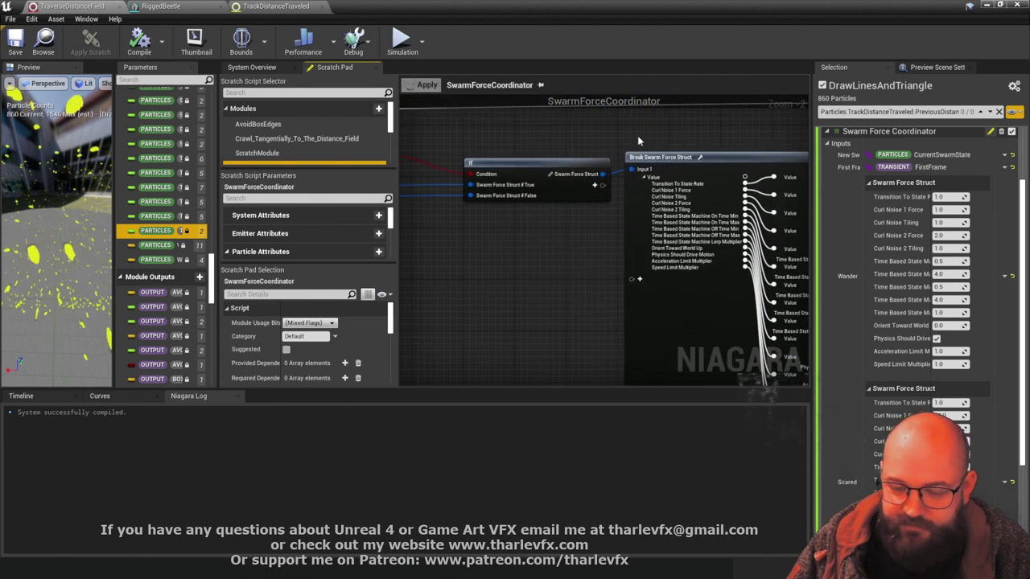
pyautogui.moveTo(565, 232); pyautogui.dragTo(478, 278, button='right')
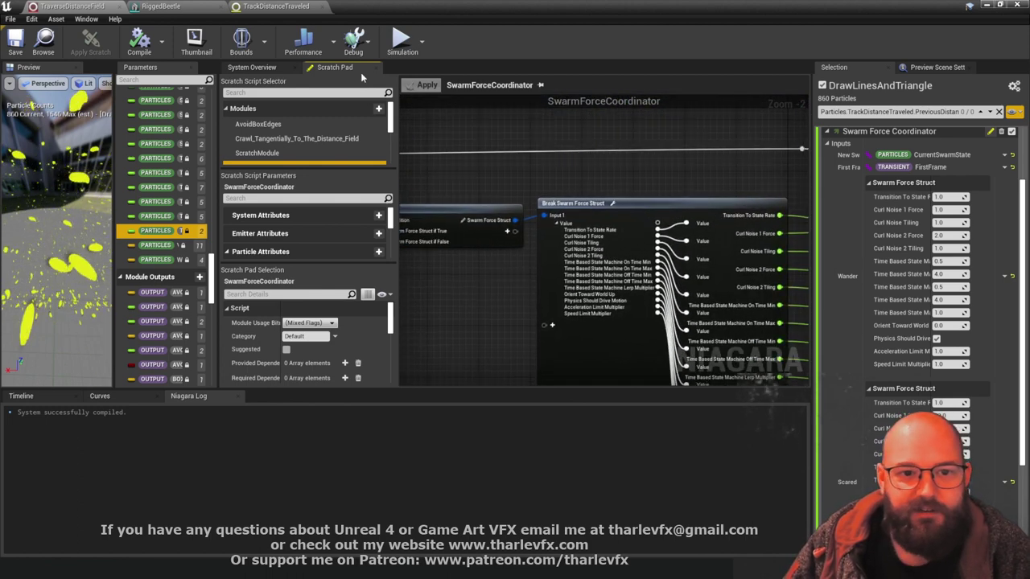
pyautogui.click(376, 68)
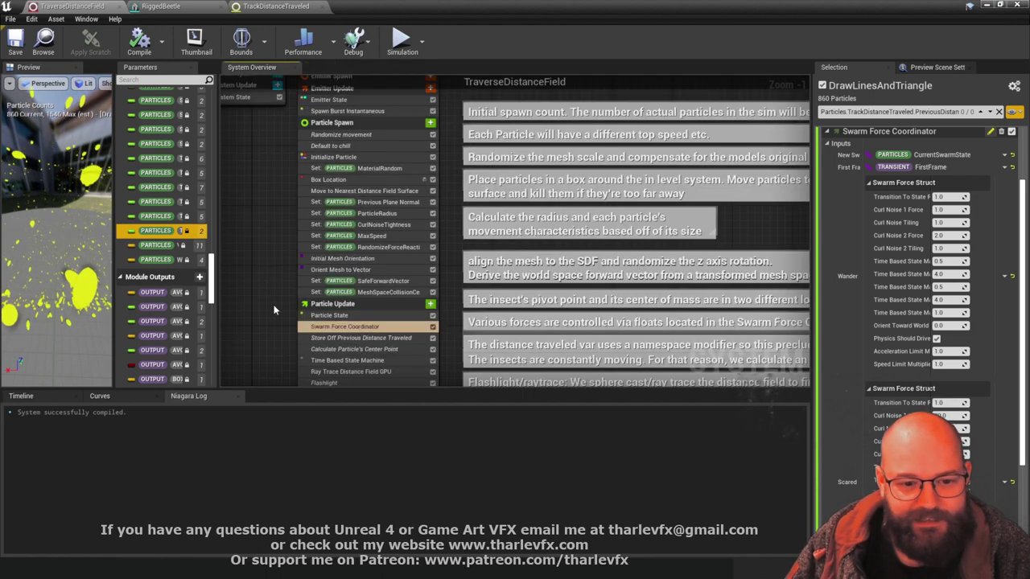
pyautogui.moveTo(276, 306); pyautogui.dragTo(288, 278, button='right')
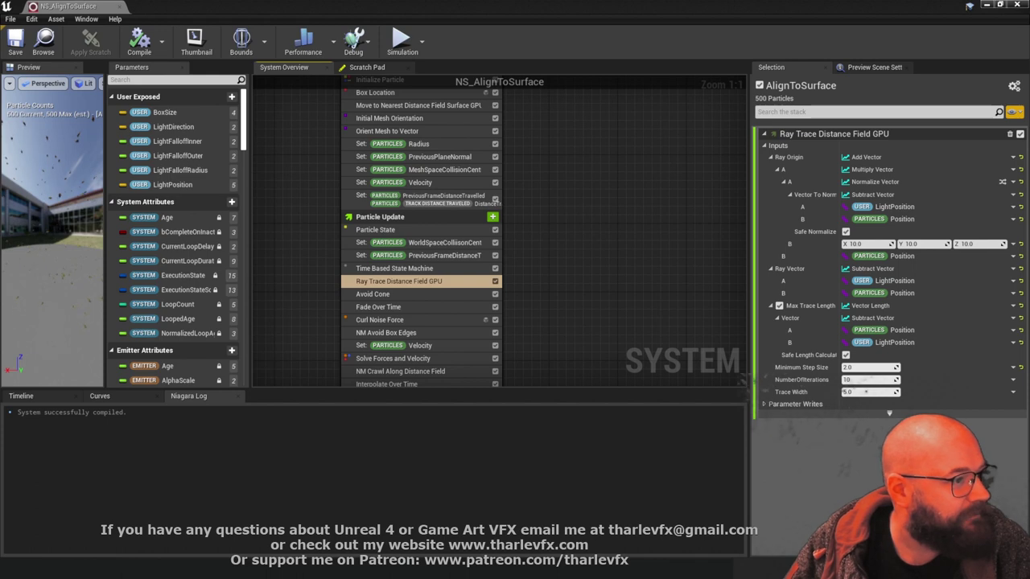
# Minimise the NS_AlignToSurface editor, close the Class_Struct editor and return to the level editor
pyautogui.click(986, 5)
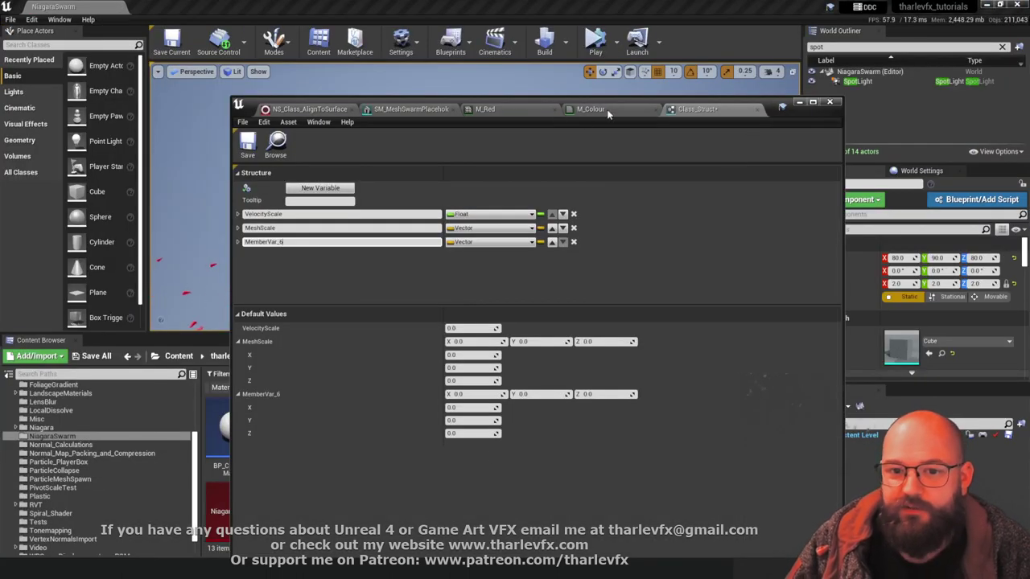
pyautogui.click(756, 109)
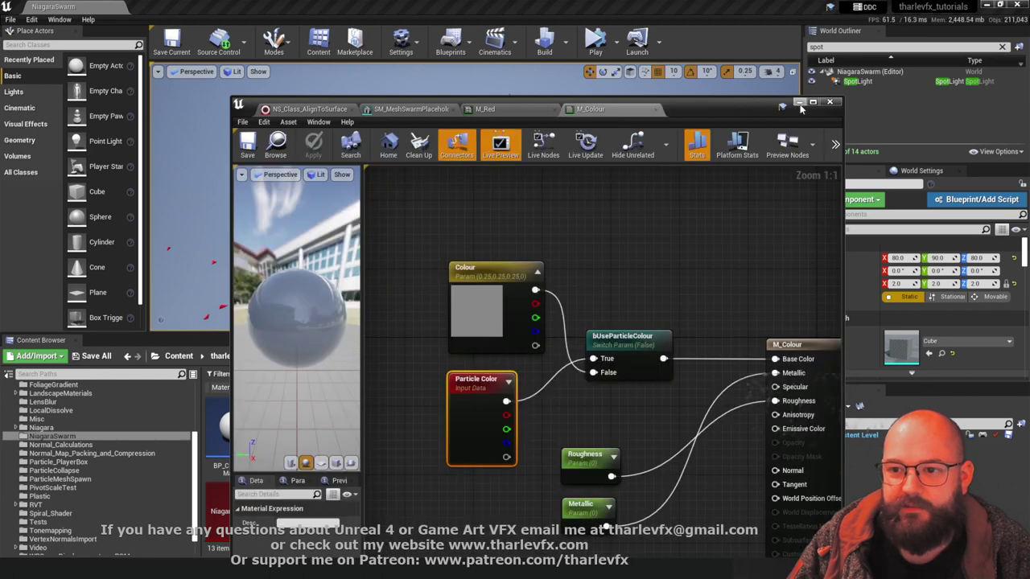
pyautogui.click(800, 103)
# Examine the Additional Payload Types and Additional Parameter Enums in the project's Niagara plugin settings, then close the settings
pyautogui.click(31, 18)
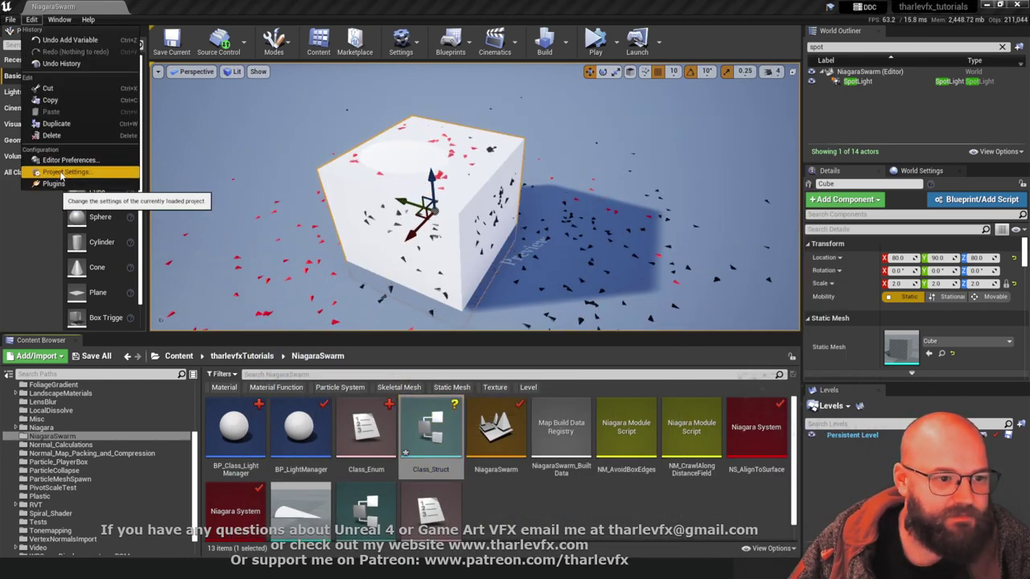
pyautogui.click(66, 171)
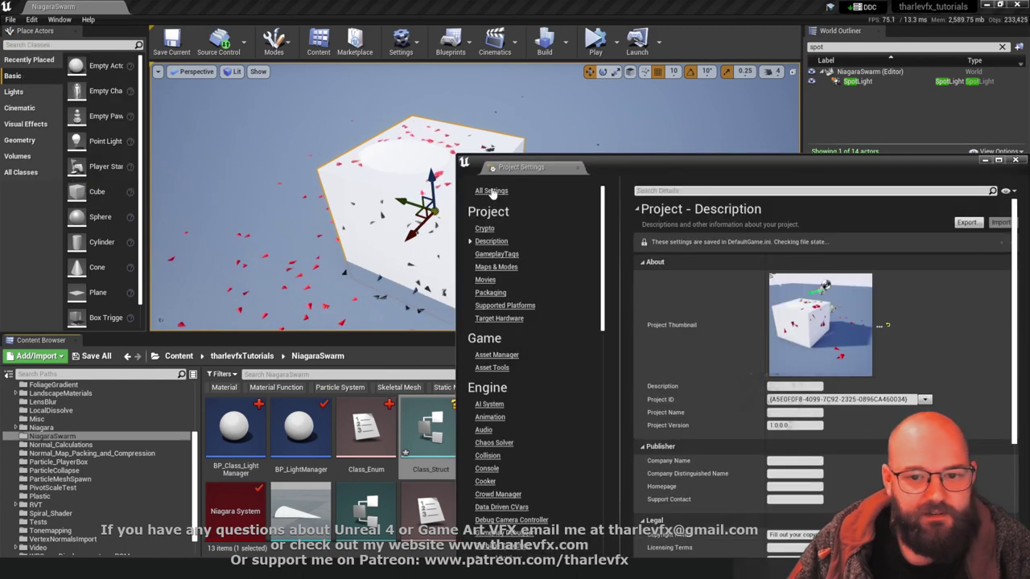
pyautogui.click(492, 192)
pyautogui.moveTo(688, 160); pyautogui.dragTo(527, 89)
pyautogui.scroll(-6, 394, 323)
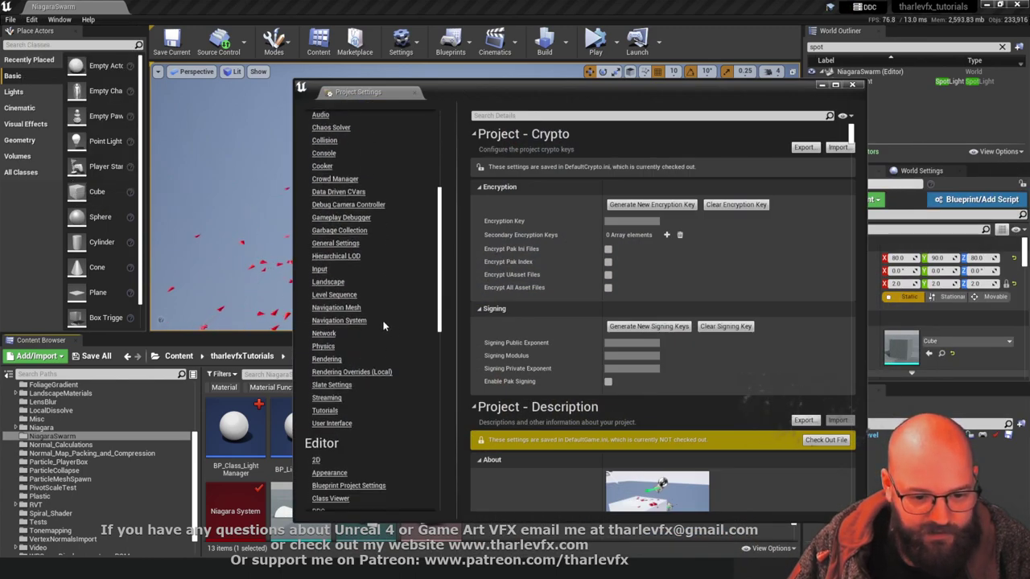
pyautogui.scroll(-15, 383, 326)
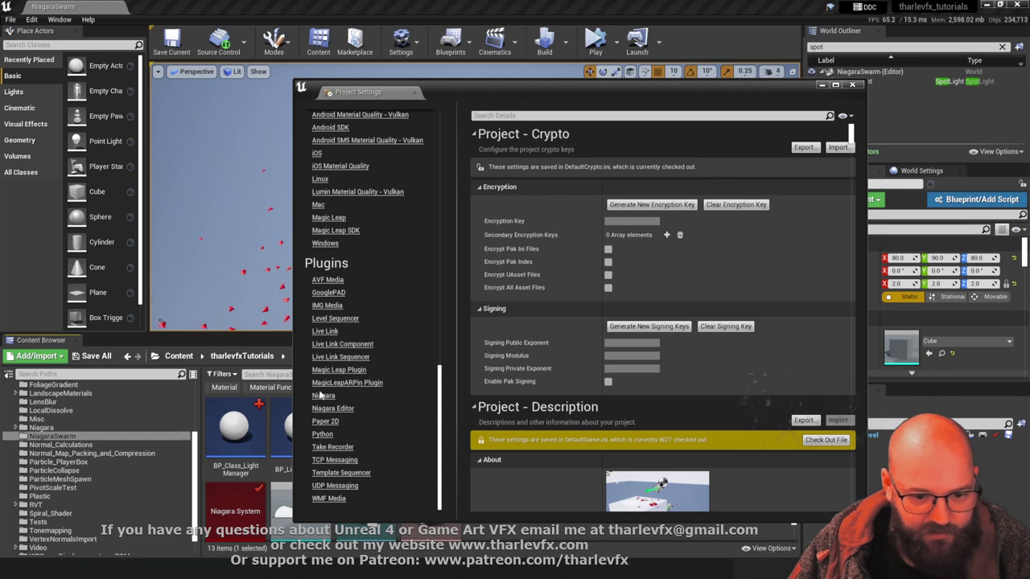
pyautogui.click(322, 396)
pyautogui.scroll(-2, 555, 243)
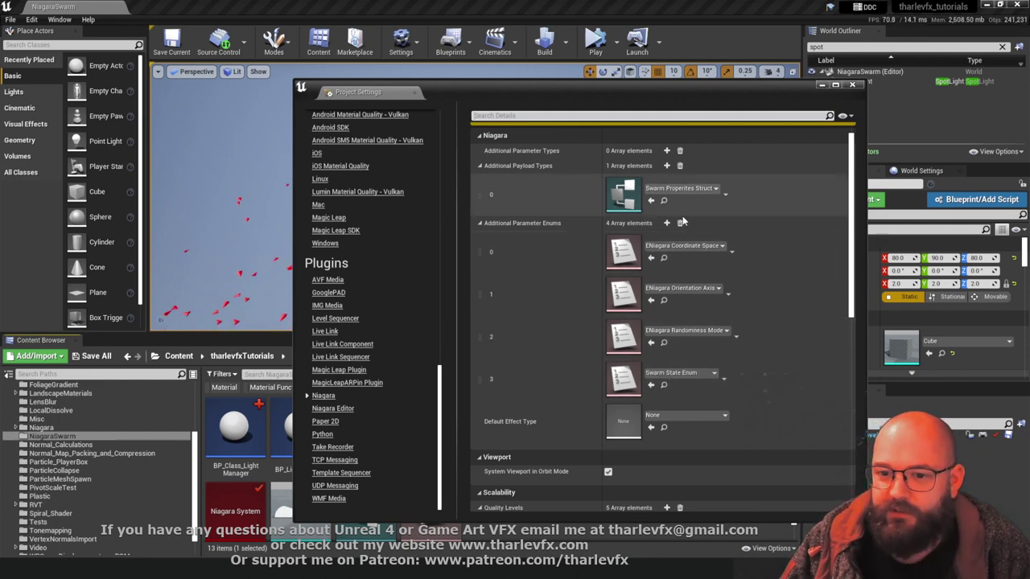
pyautogui.click(852, 85)
# Examine the enumerators of SwarmState_Enum and the variables and default values of the swarm properties structure
pyautogui.click(508, 522)
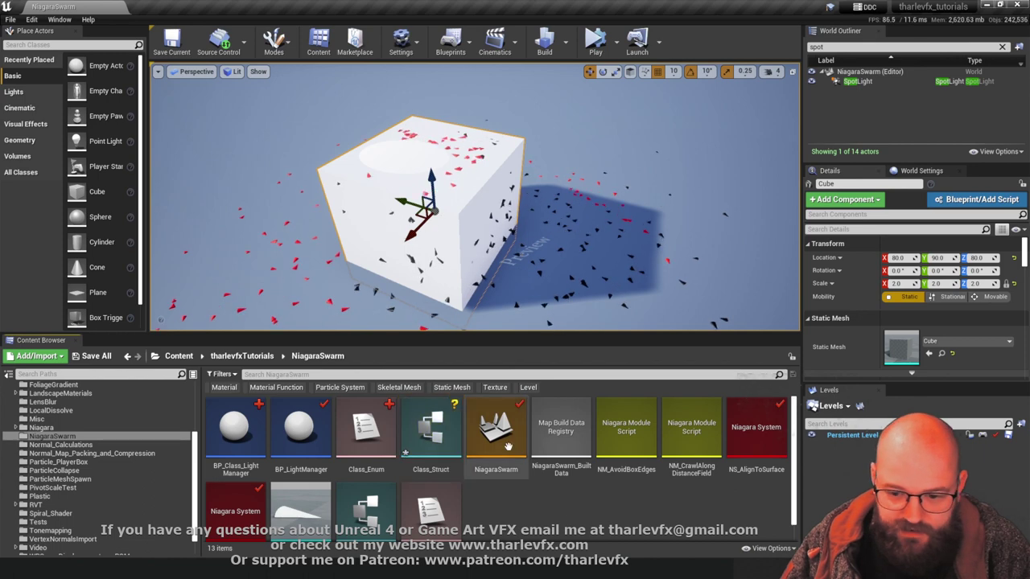
pyautogui.scroll(-1, 355, 438)
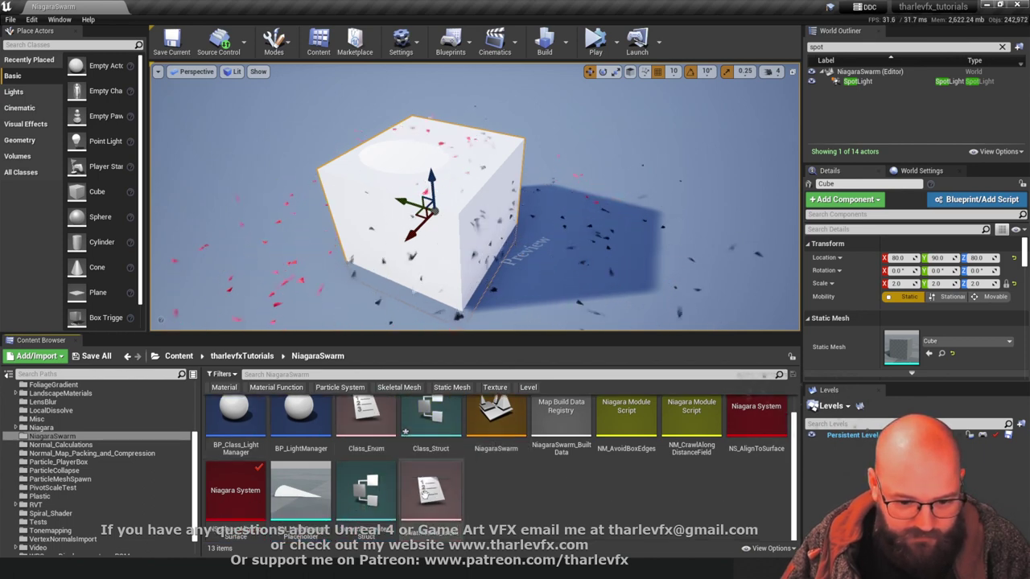
pyautogui.doubleClick(431, 495)
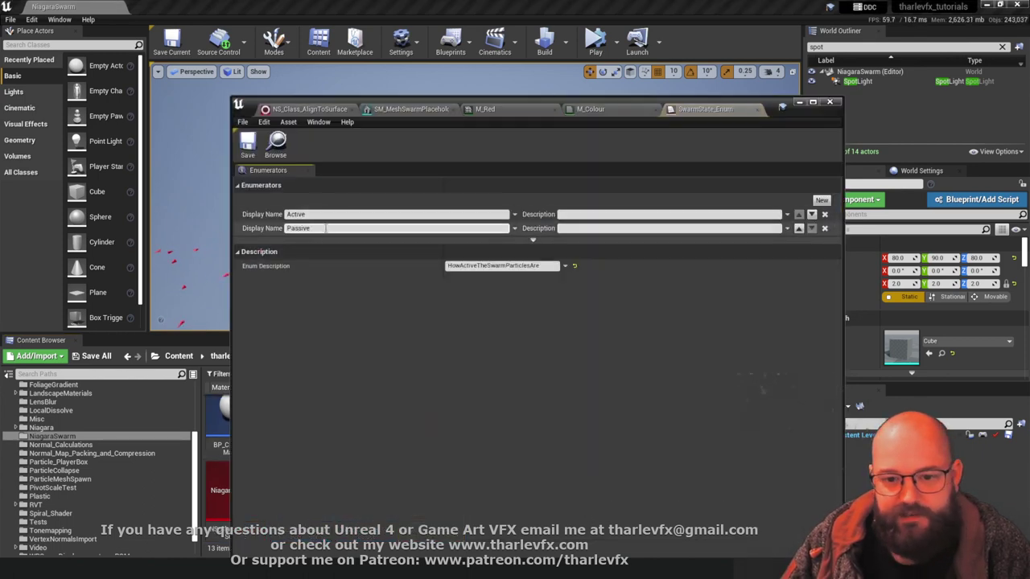
pyautogui.click(799, 103)
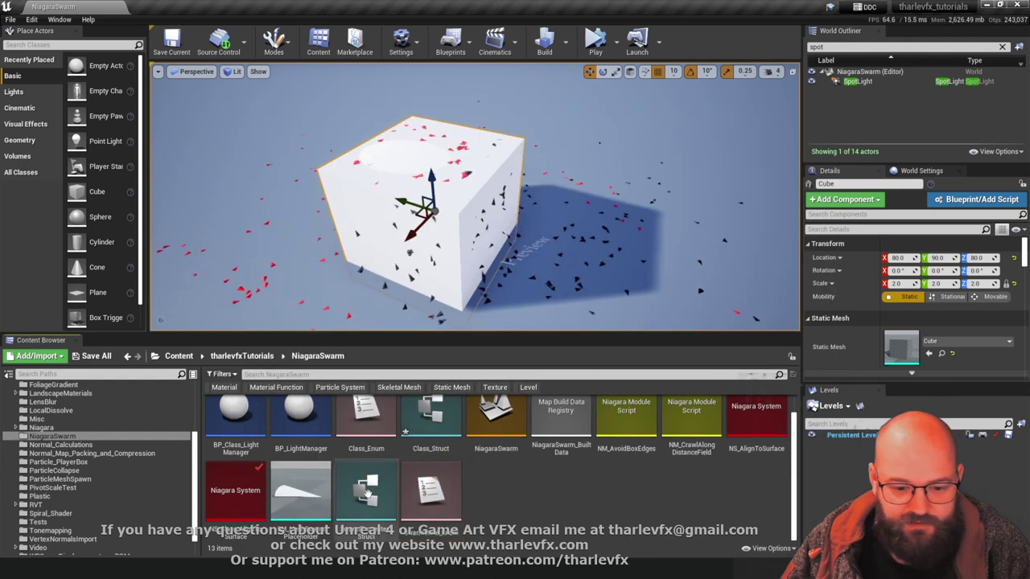
pyautogui.doubleClick(497, 484)
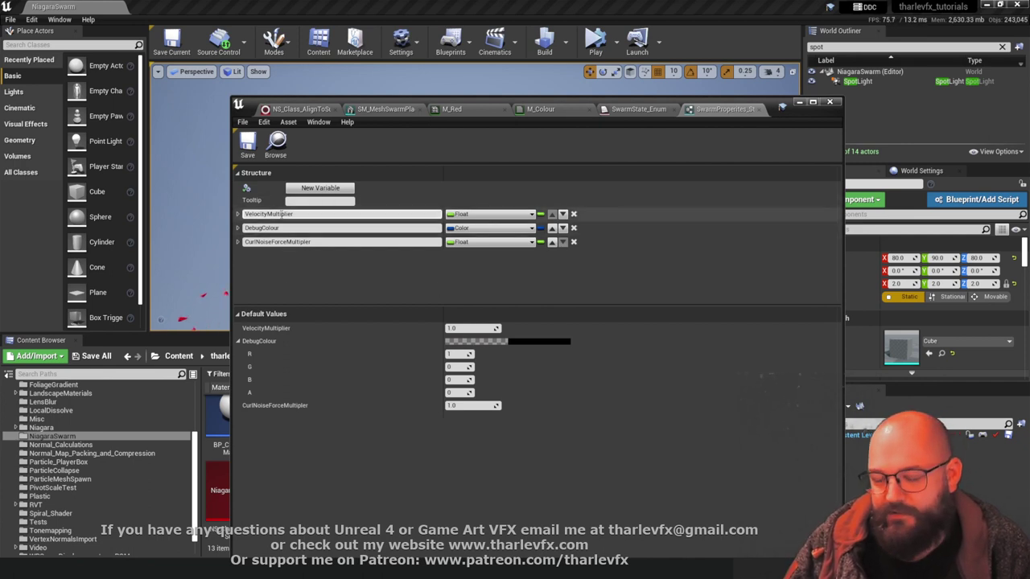
# Close the swarm structure, SwarmState_Enum, M_Colour, M_Red and placeholder mesh editors, keeping only NS_Class_AlignToSurface open
pyautogui.middleClick(739, 112)
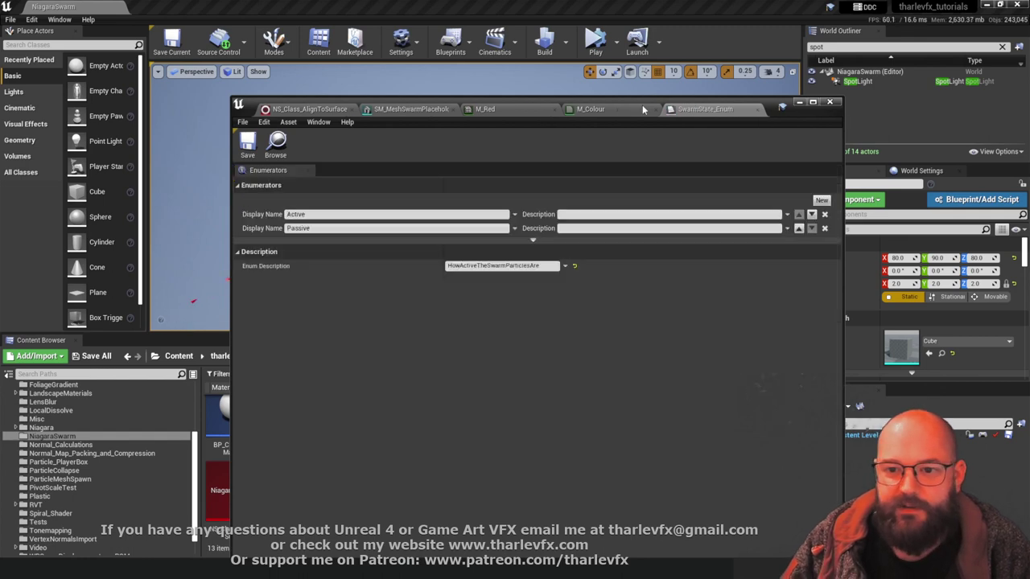
pyautogui.middleClick(718, 111)
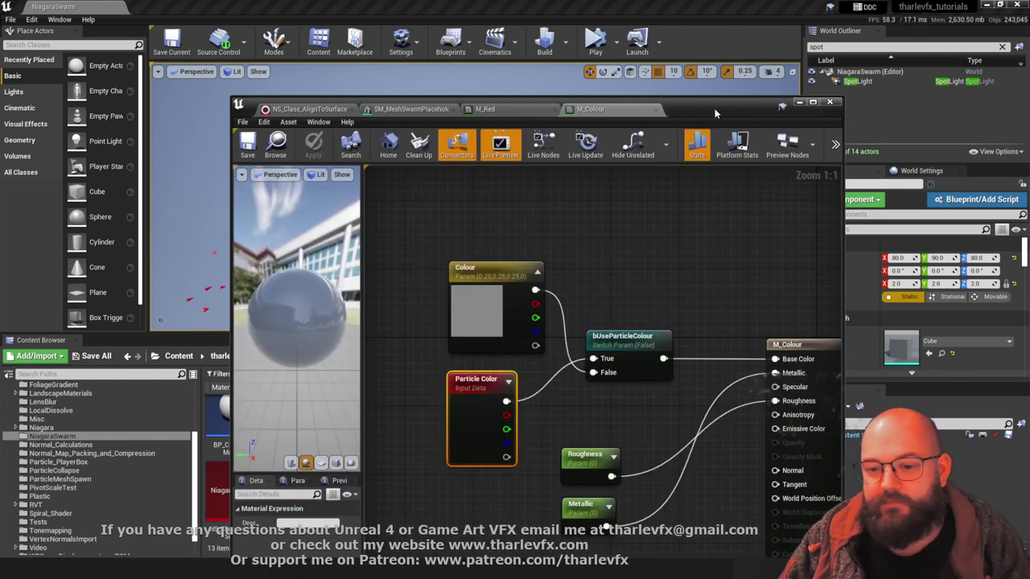
pyautogui.middleClick(602, 110)
pyautogui.middleClick(524, 110)
pyautogui.middleClick(462, 110)
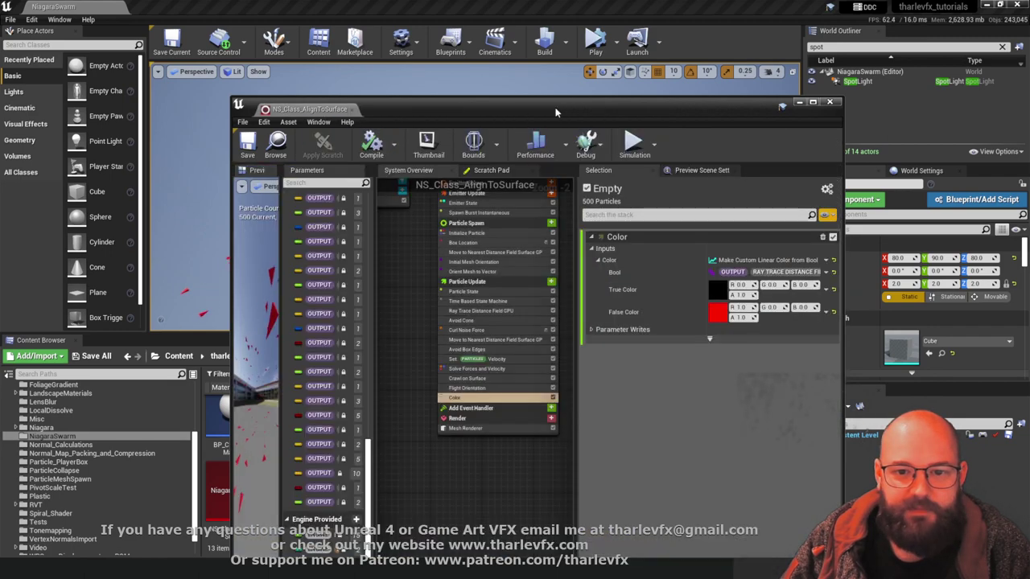
# Maximise the NS_Class_AlignToSurface editor and look over its emitter stack
pyautogui.moveTo(555, 112); pyautogui.dragTo(549, 89)
pyautogui.doubleClick(554, 87)
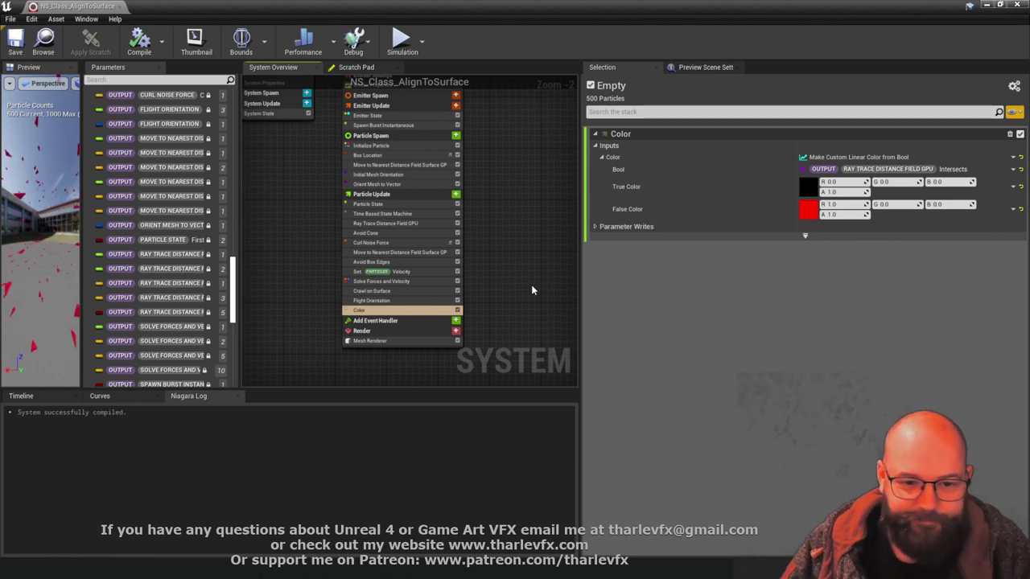
pyautogui.moveTo(531, 290); pyautogui.dragTo(517, 283, button='right')
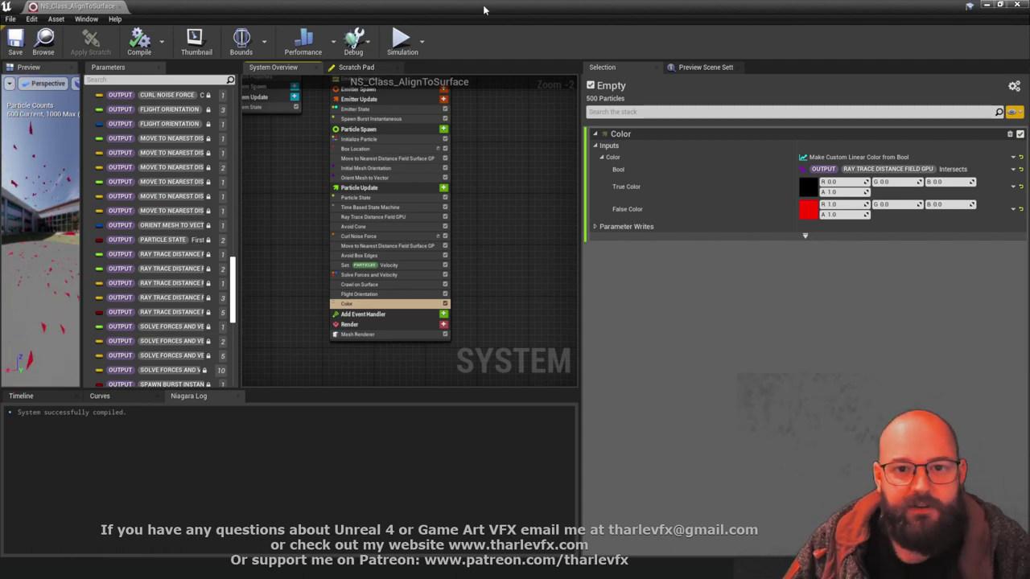
# Restore and resize the NS_Class_AlignToSurface editor so it sits beside the level view, with the spotlit cube in frame
pyautogui.moveTo(484, 9); pyautogui.dragTo(666, 50)
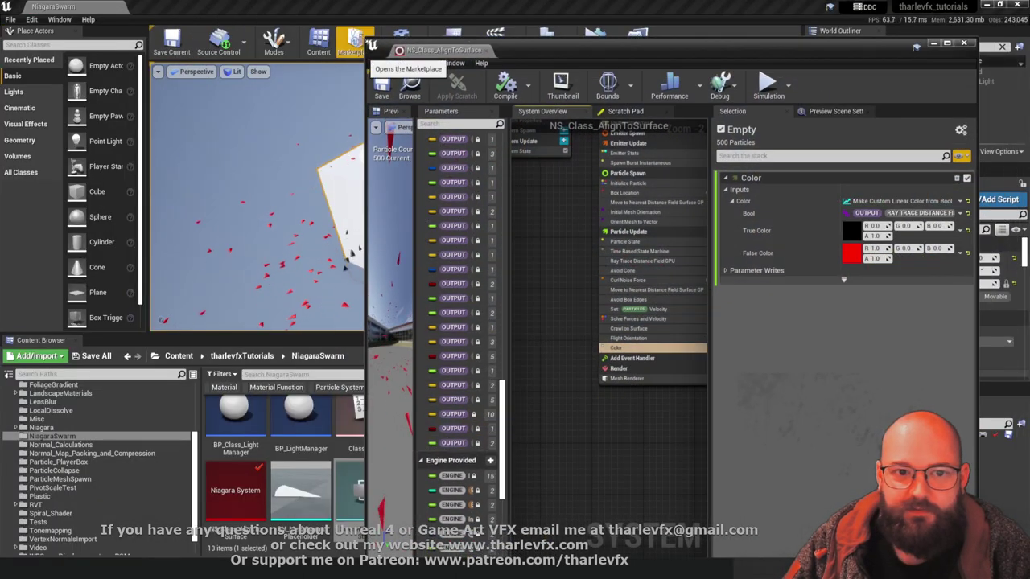
pyautogui.moveTo(366, 39); pyautogui.dragTo(544, 183)
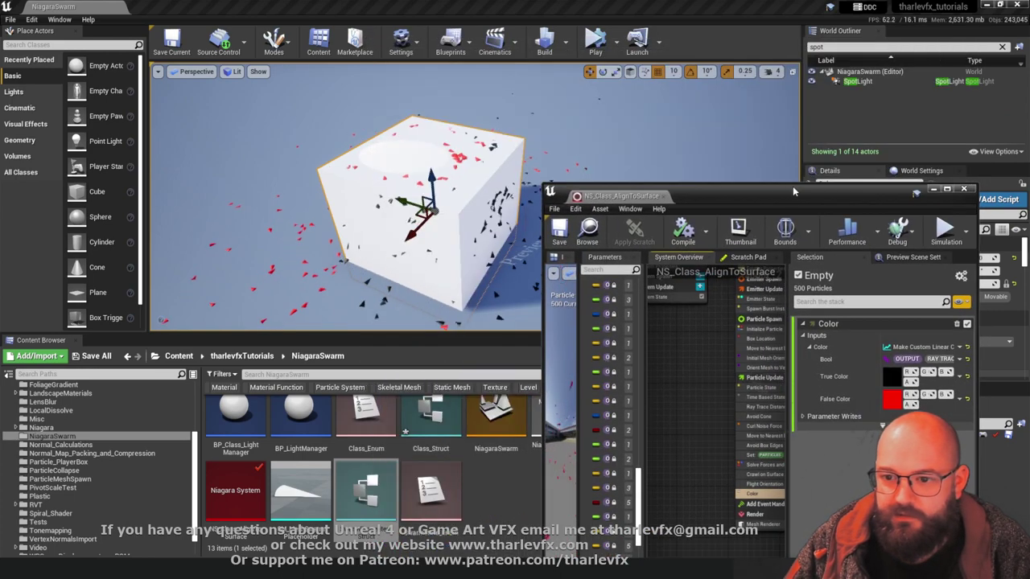
pyautogui.moveTo(794, 191); pyautogui.dragTo(777, 283)
pyautogui.moveTo(778, 295); pyautogui.dragTo(782, 60)
pyautogui.moveTo(399, 176); pyautogui.dragTo(375, 153, button='right')
pyautogui.keyDown('alt'); pyautogui.moveTo(387, 152); pyautogui.dragTo(378, 157); pyautogui.keyUp('alt')
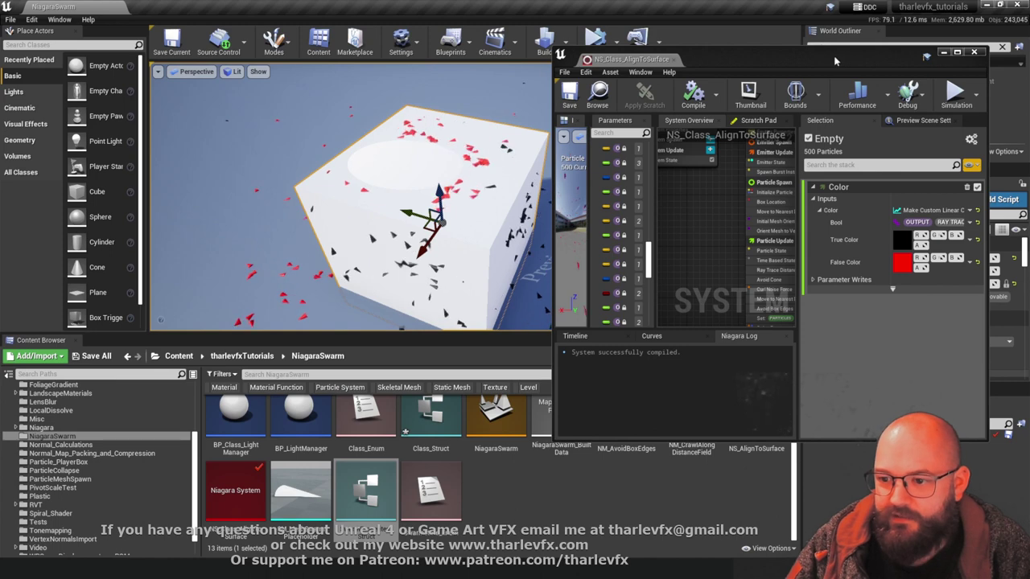
pyautogui.moveTo(835, 60); pyautogui.dragTo(853, 35)
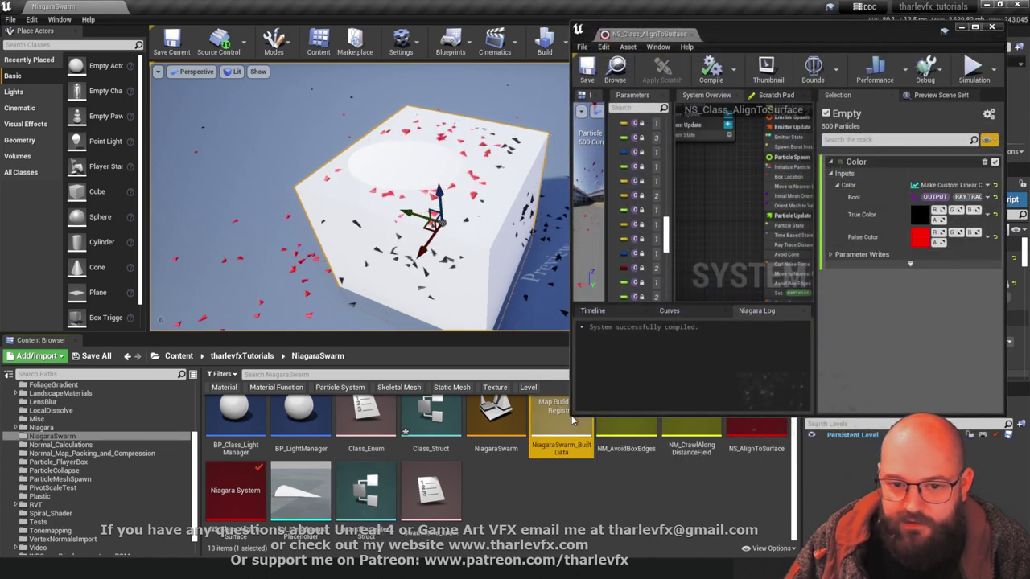
pyautogui.moveTo(573, 420); pyautogui.dragTo(531, 488)
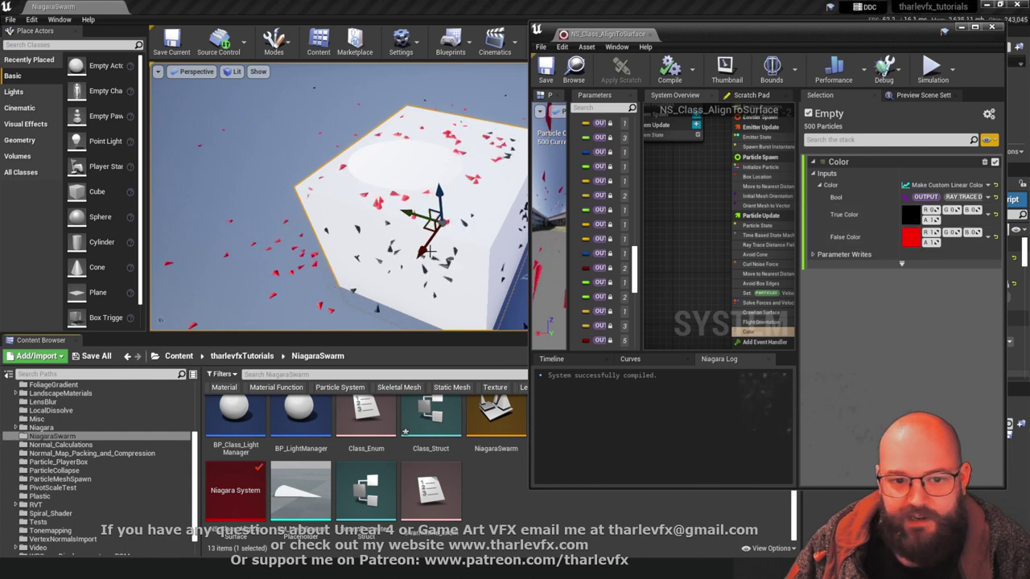
pyautogui.moveTo(429, 251); pyautogui.dragTo(467, 252, button='right')
pyautogui.click(279, 144)
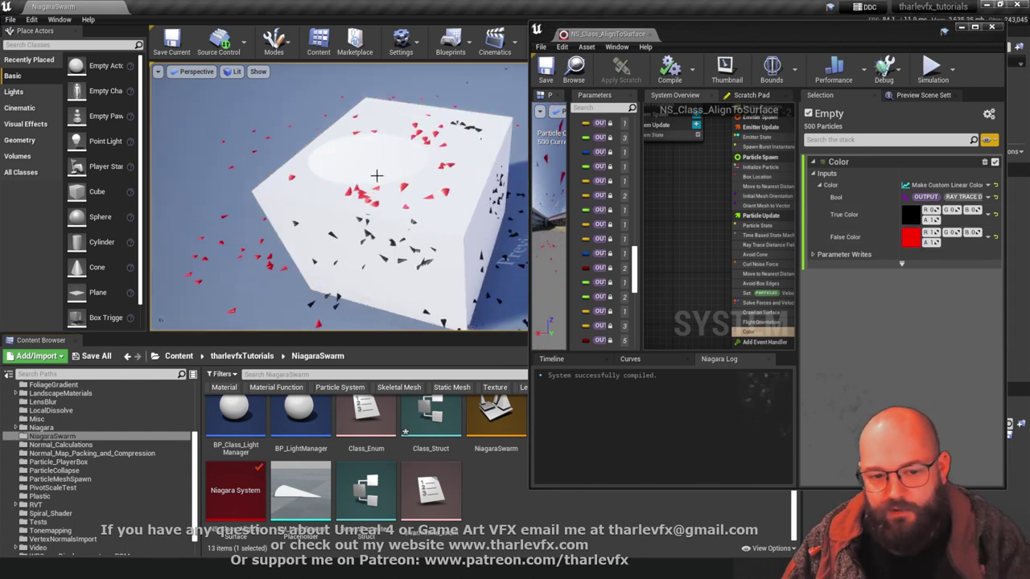
# Examine the Avoid Cone module's inputs and its Parameter Writes outputs
pyautogui.moveTo(700, 271); pyautogui.dragTo(644, 218, button='right')
pyautogui.click(697, 201)
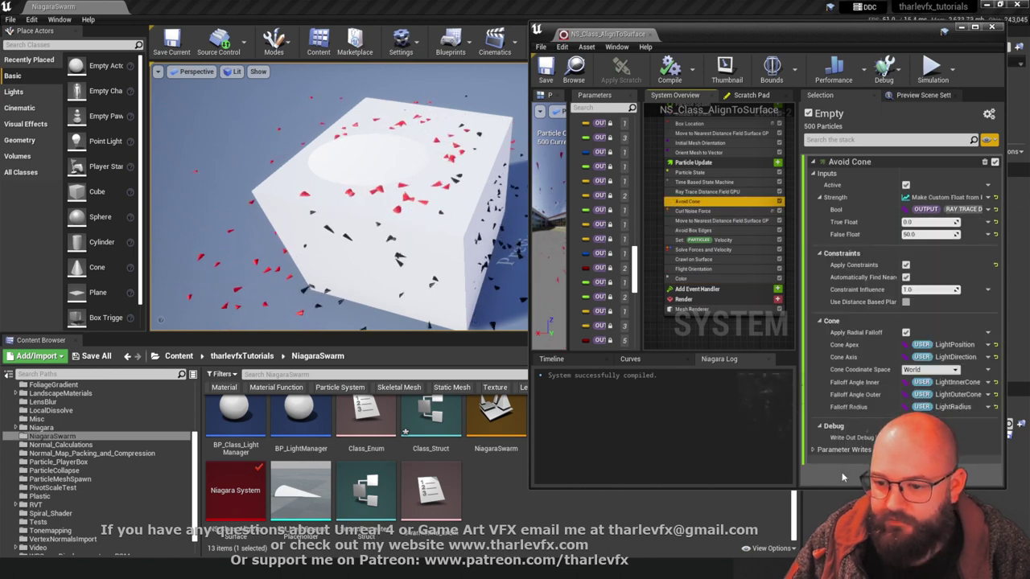
pyautogui.click(837, 449)
pyautogui.scroll(-1, 868, 257)
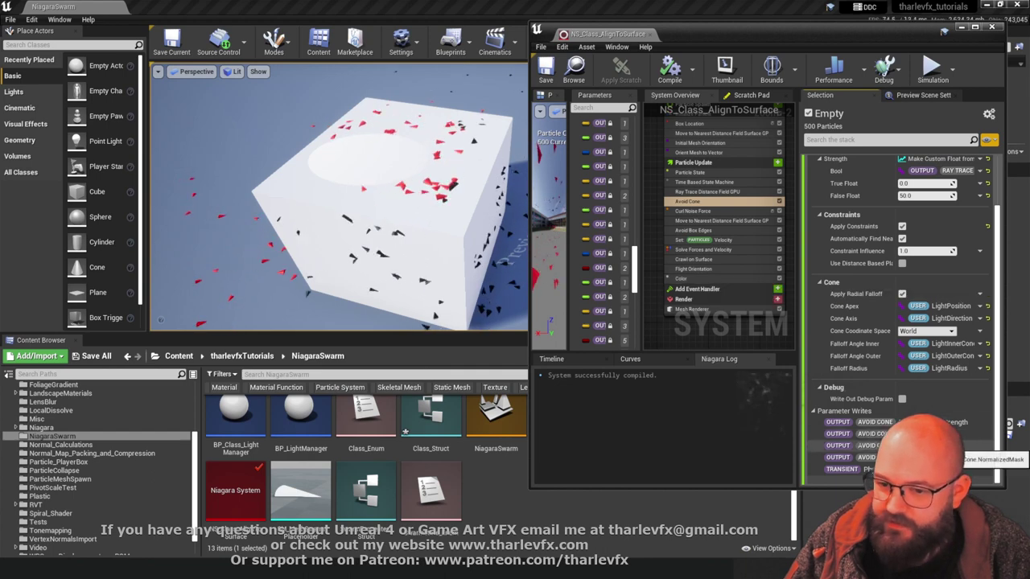
# Maximise the system editor and change the Color module's Color input to Lerp Linear Colors
pyautogui.click(689, 279)
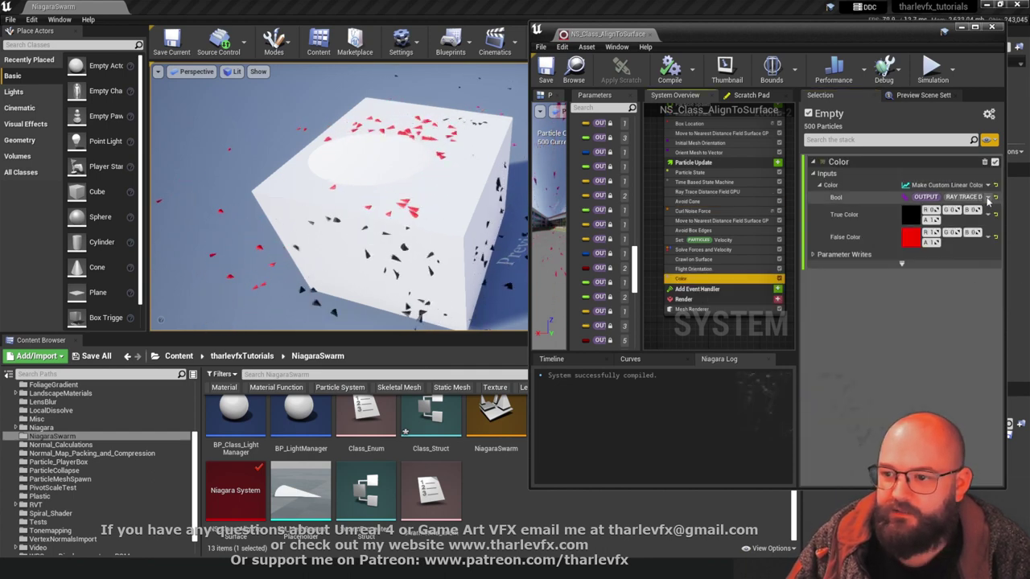
pyautogui.click(975, 28)
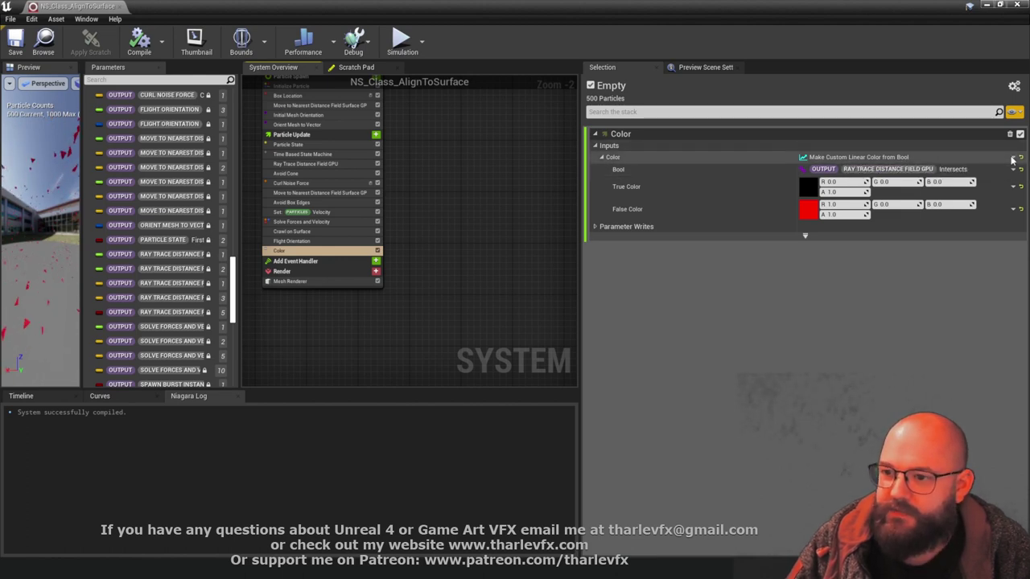
pyautogui.click(1014, 160)
pyautogui.write('lerp')
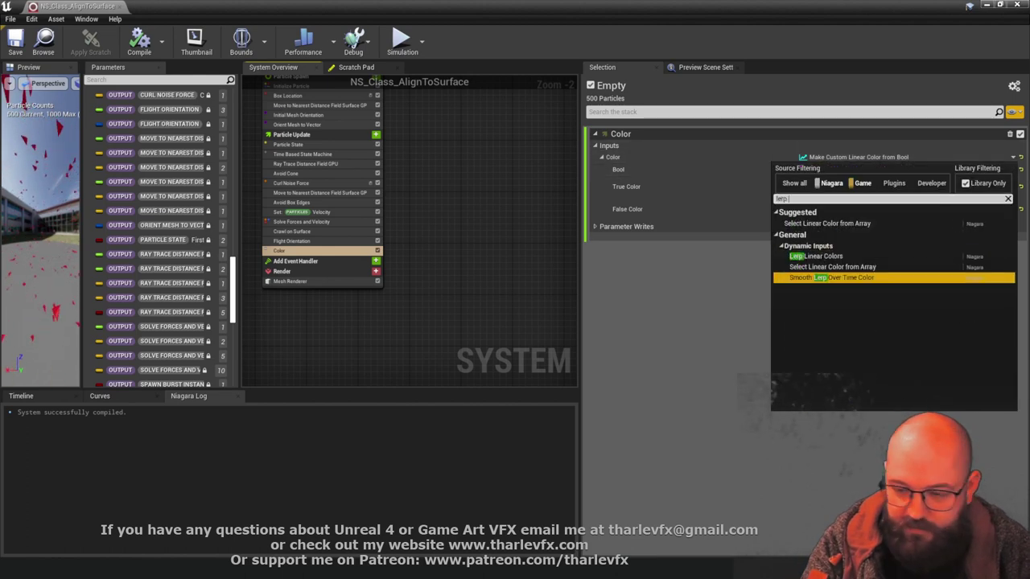
pyautogui.press('Up')
pyautogui.press('Up')
pyautogui.press('Return')
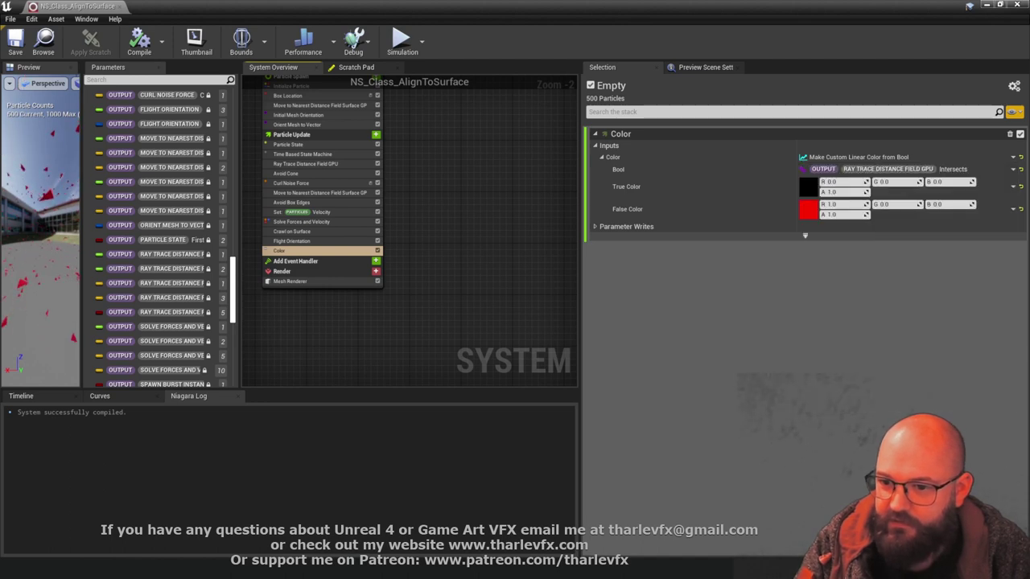
# Link the Color module's LerpFactor to the Avoid Cone NormalizedMask output
pyautogui.click(1013, 215)
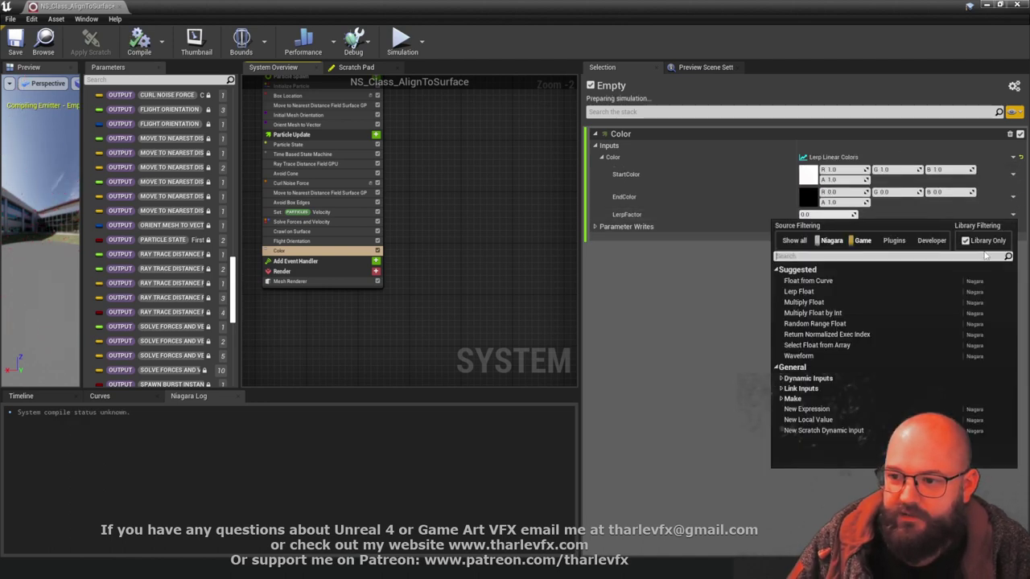
pyautogui.write('norml')
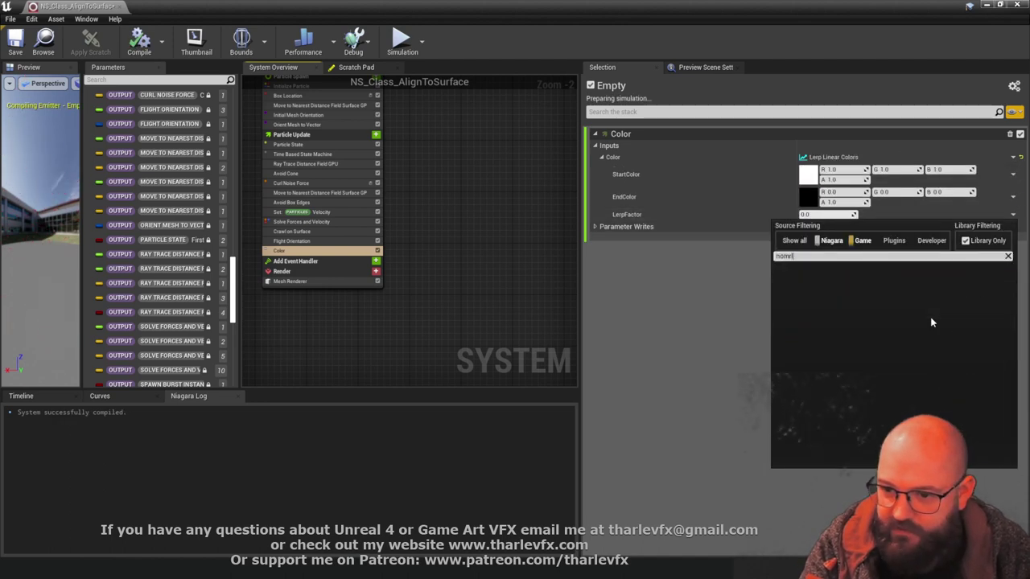
pyautogui.press('BackSpace')
pyautogui.write('al')
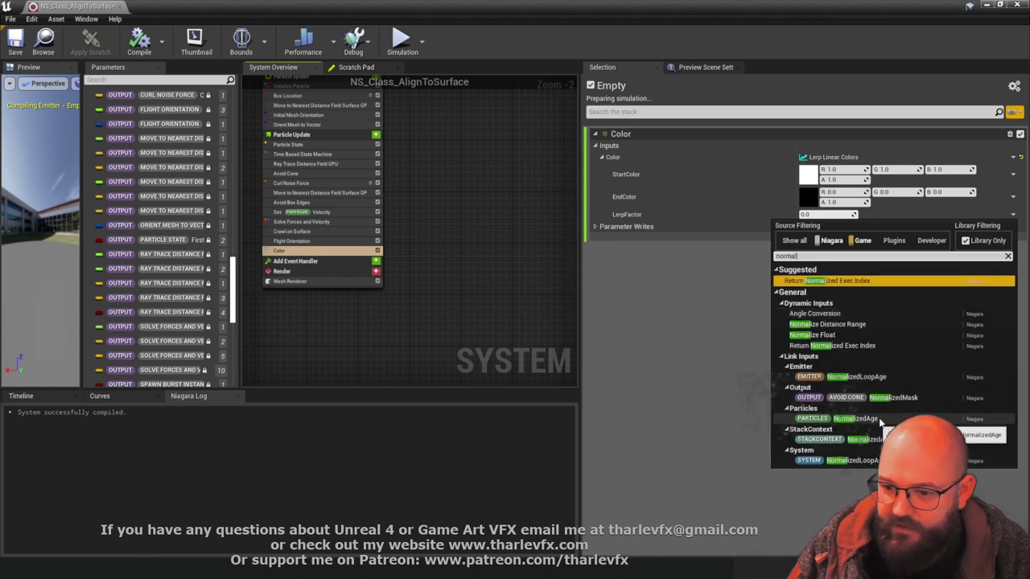
pyautogui.click(889, 397)
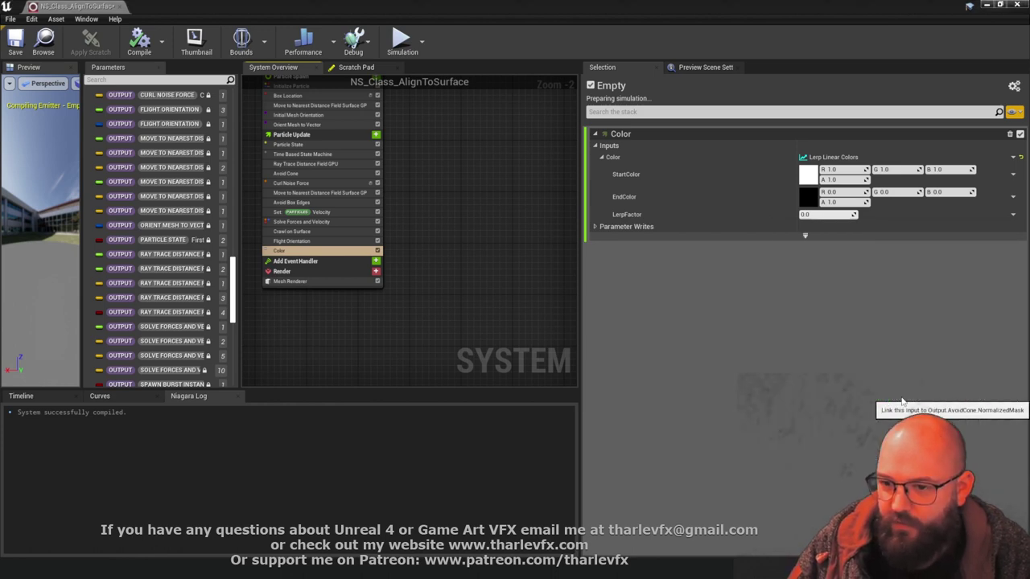
# Set the lerp's StartColor to red (R 1.0, G 0.0, B 0.0) and widen the particle preview area
pyautogui.click(906, 170)
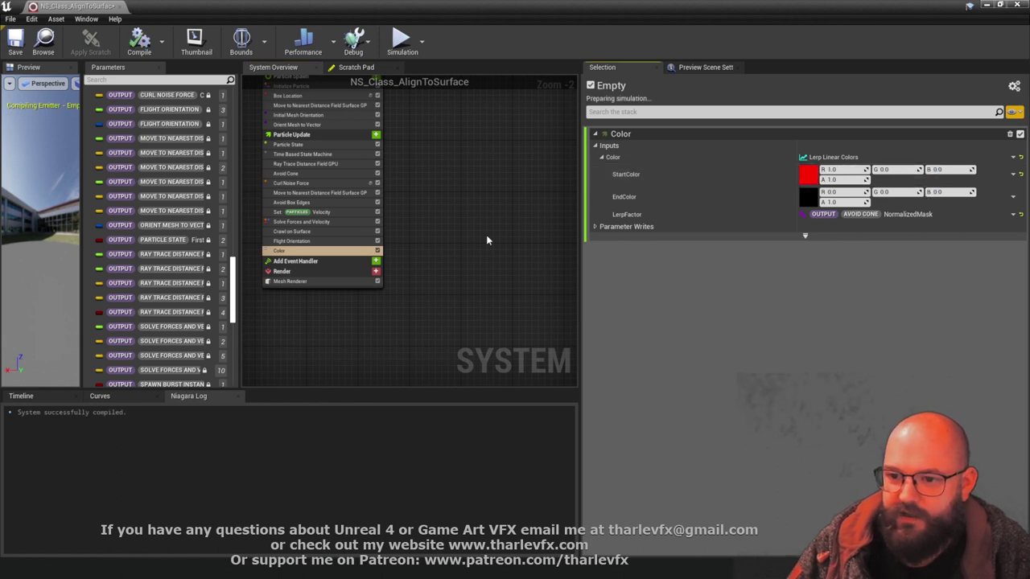
pyautogui.moveTo(81, 243); pyautogui.dragTo(132, 244)
pyautogui.moveTo(240, 258); pyautogui.dragTo(265, 261)
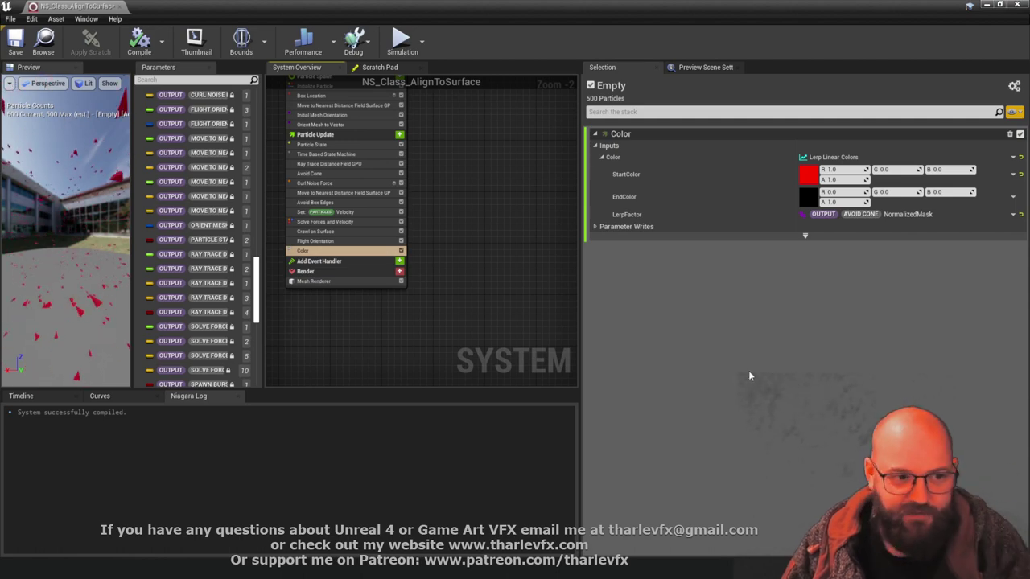
# Shrink the system editor beside the level viewport and set the lerp's StartColor to black (R 0.0) and EndColor to red (R 1.0)
pyautogui.moveTo(502, 9); pyautogui.dragTo(748, 57)
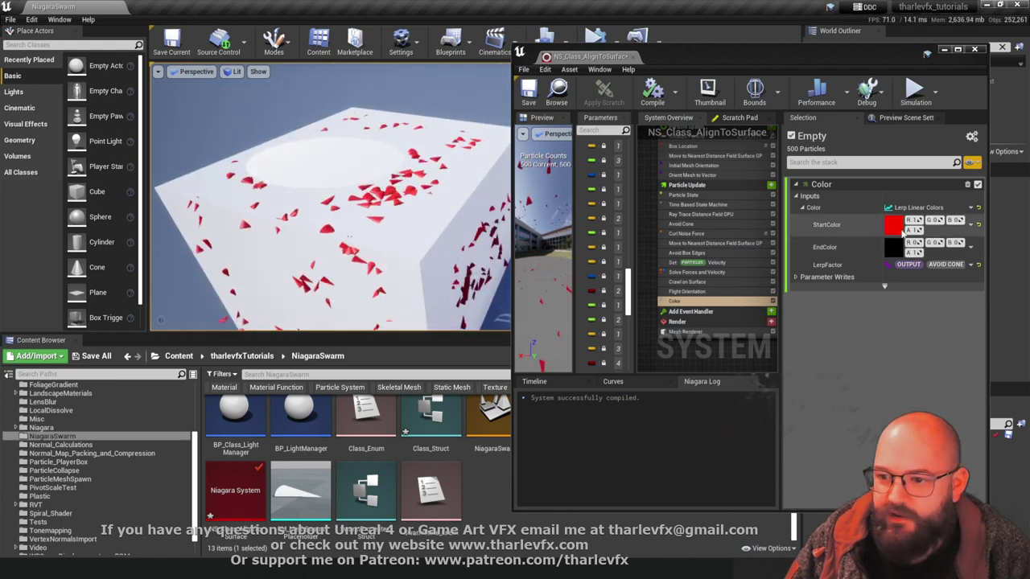
pyautogui.moveTo(915, 222); pyautogui.dragTo(894, 222)
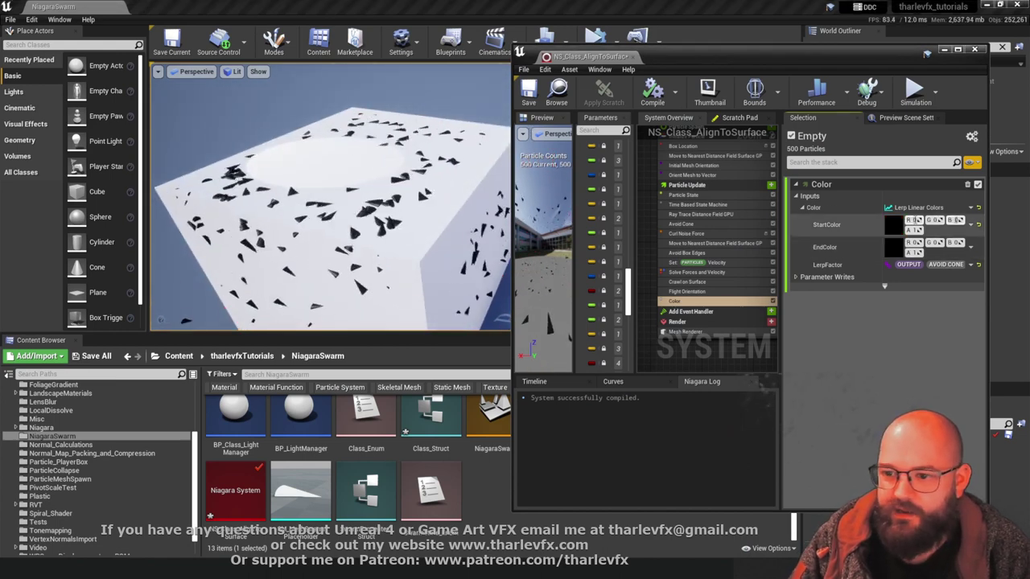
pyautogui.click(914, 243)
pyautogui.write('1')
pyautogui.press('Tab')
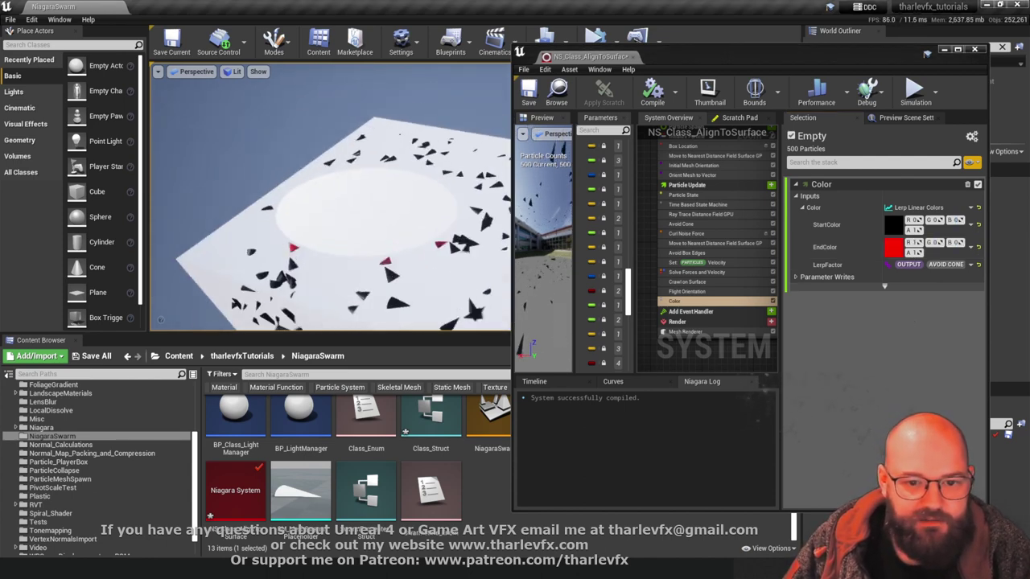
# Examine the particles' mask-driven colouring around the spotlight circle in the level viewport from several angles
pyautogui.press('w')
pyautogui.moveTo(339, 217); pyautogui.dragTo(373, 206, button='right')
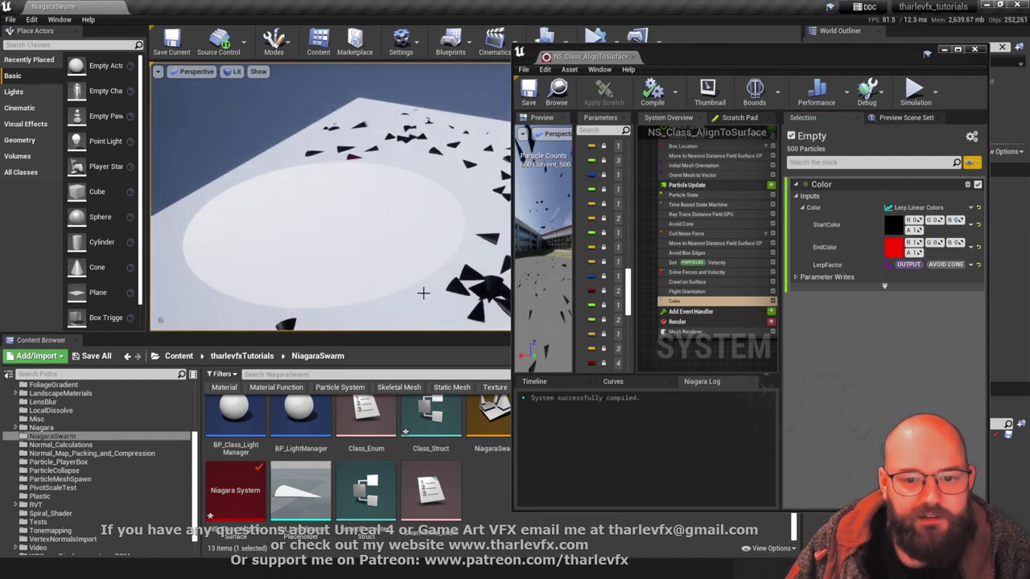
pyautogui.moveTo(384, 255); pyautogui.dragTo(269, 263, button='right')
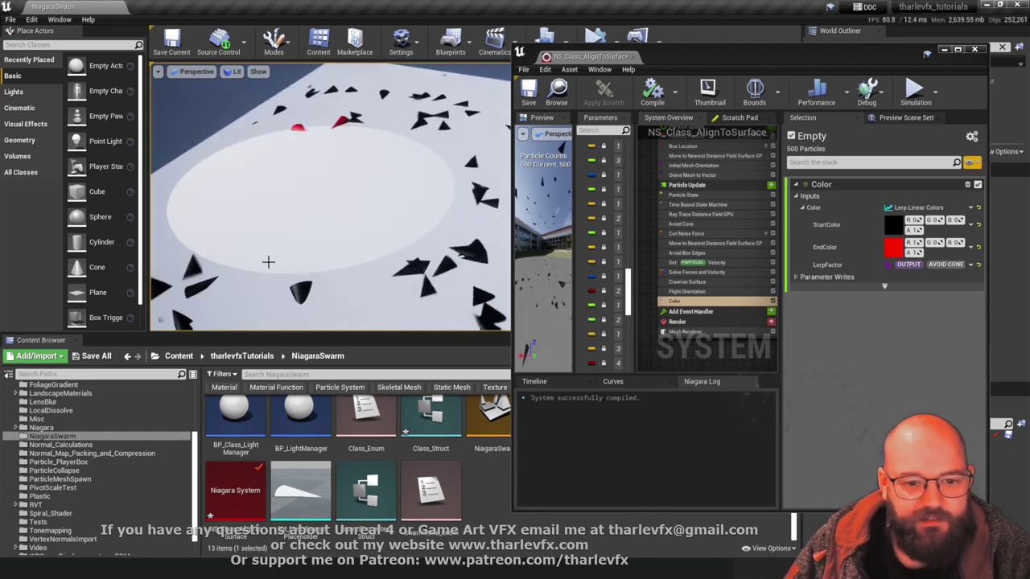
pyautogui.moveTo(364, 210); pyautogui.dragTo(249, 181, button='right')
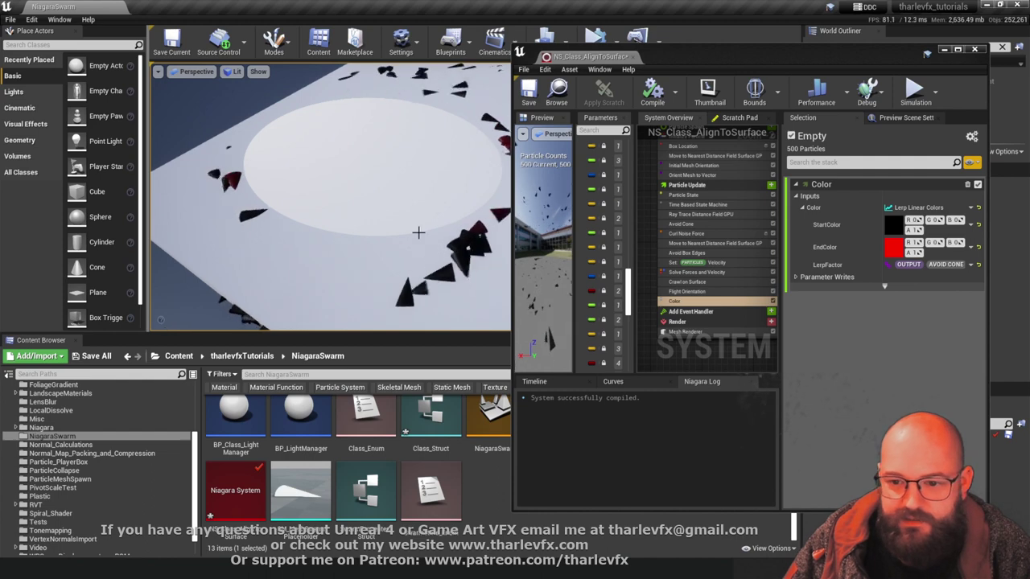
pyautogui.moveTo(344, 217); pyautogui.dragTo(263, 87, button='right')
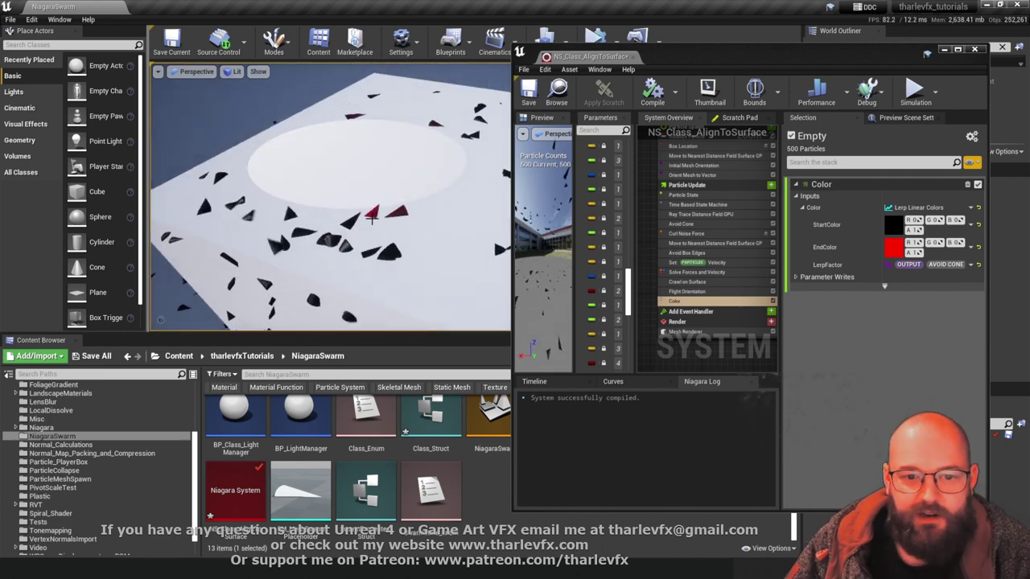
pyautogui.moveTo(322, 202); pyautogui.dragTo(317, 190, button='right')
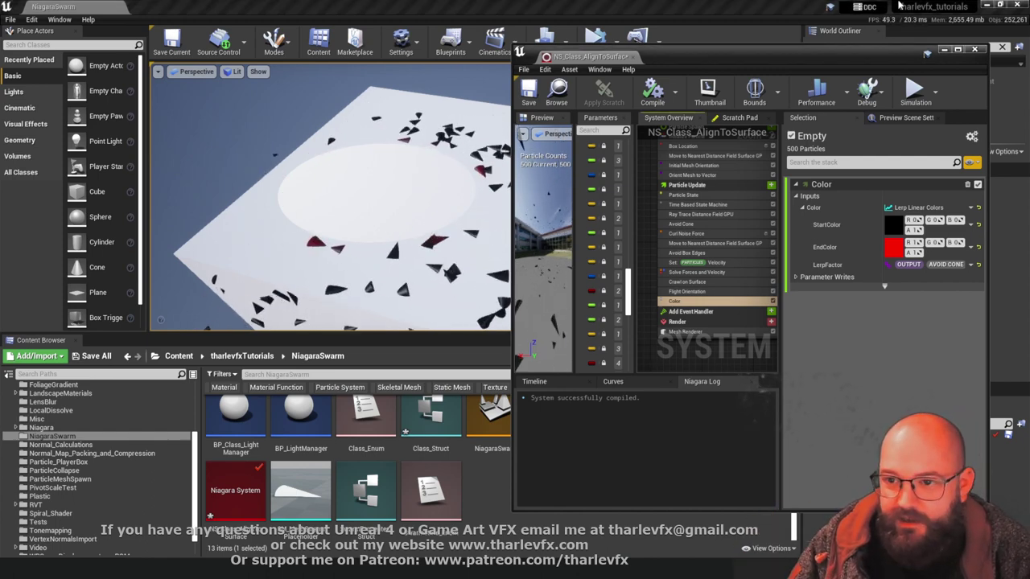
# Maximise the system editor and add a Fade Over Time module to Particle Update, placed directly after Avoid Cone
pyautogui.click(958, 49)
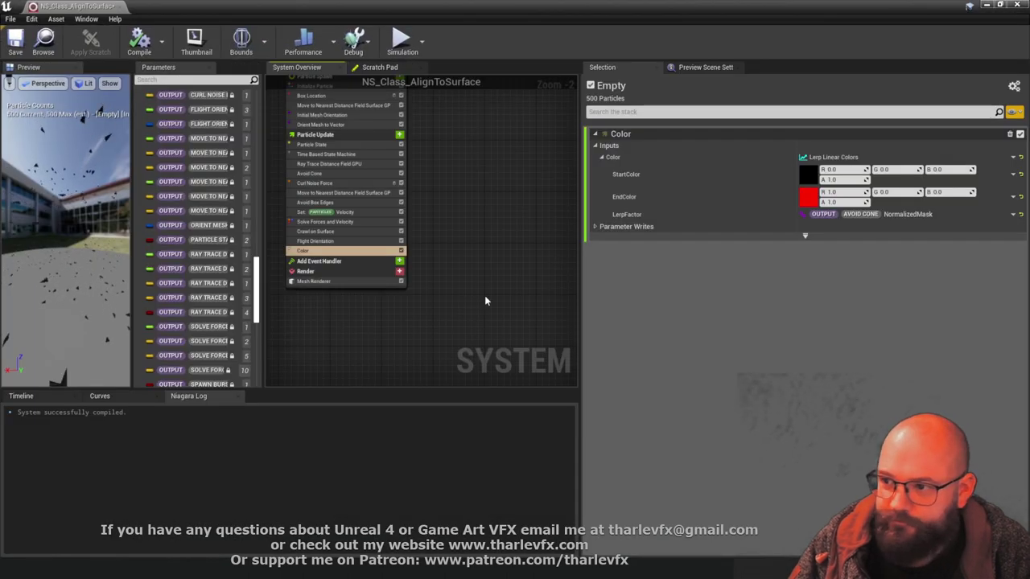
pyautogui.scroll(2, 484, 301)
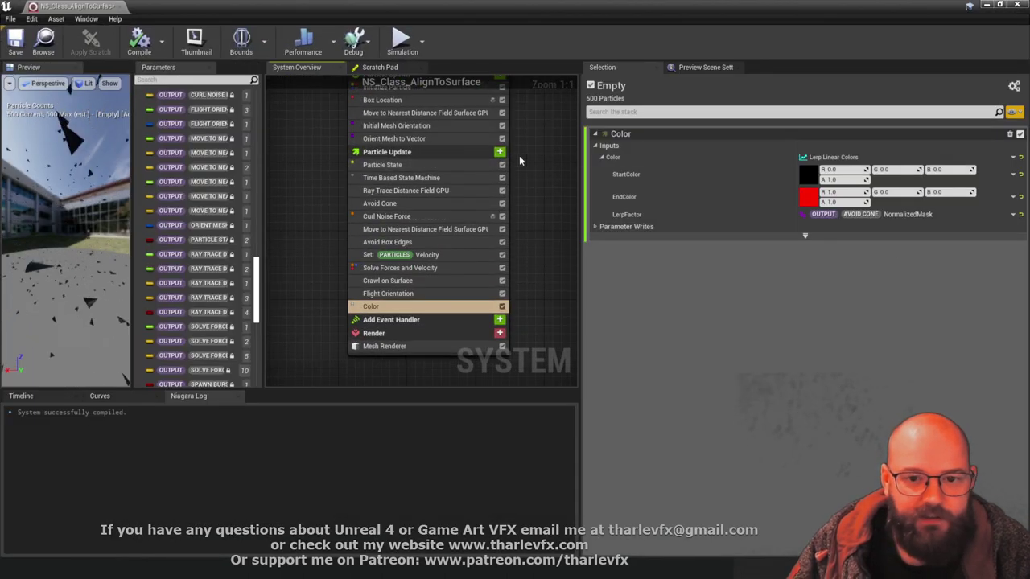
pyautogui.click(499, 152)
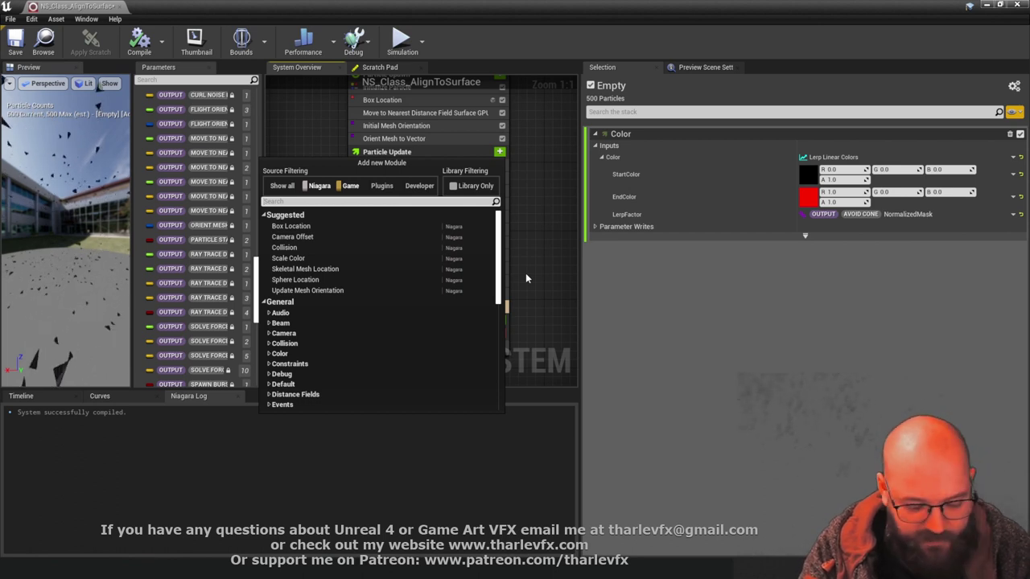
pyautogui.write('fade')
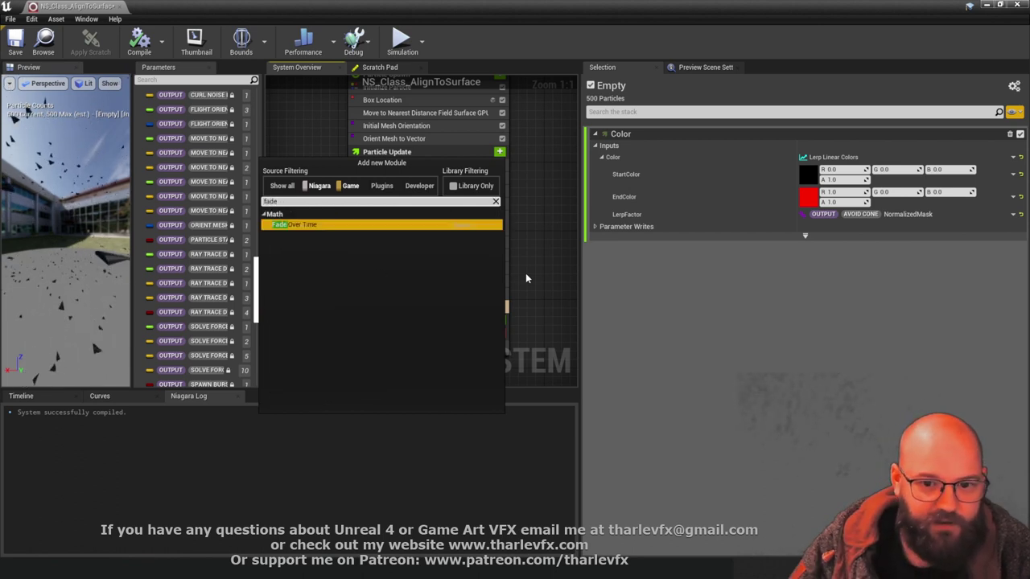
pyautogui.click(475, 187)
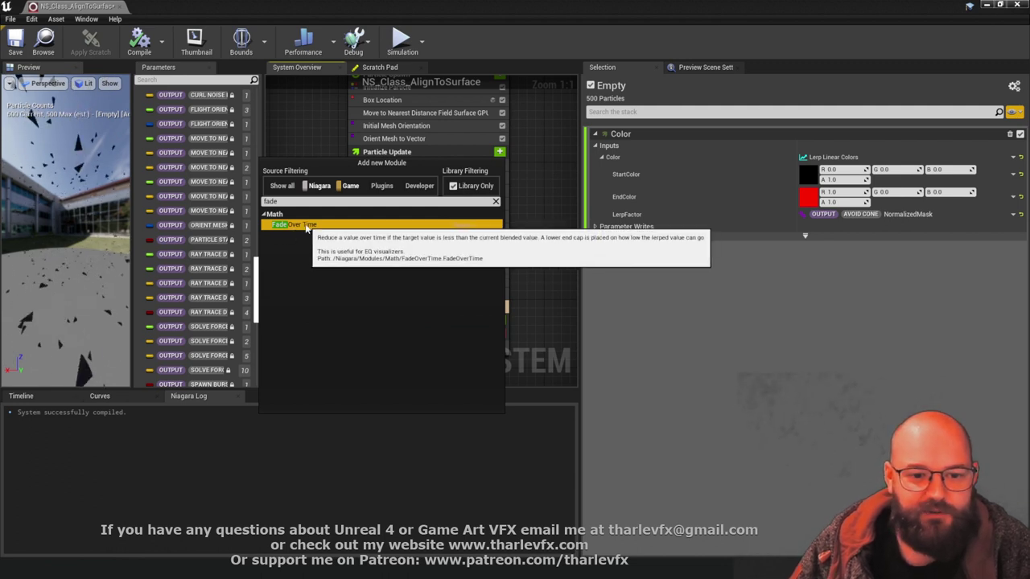
pyautogui.click(306, 228)
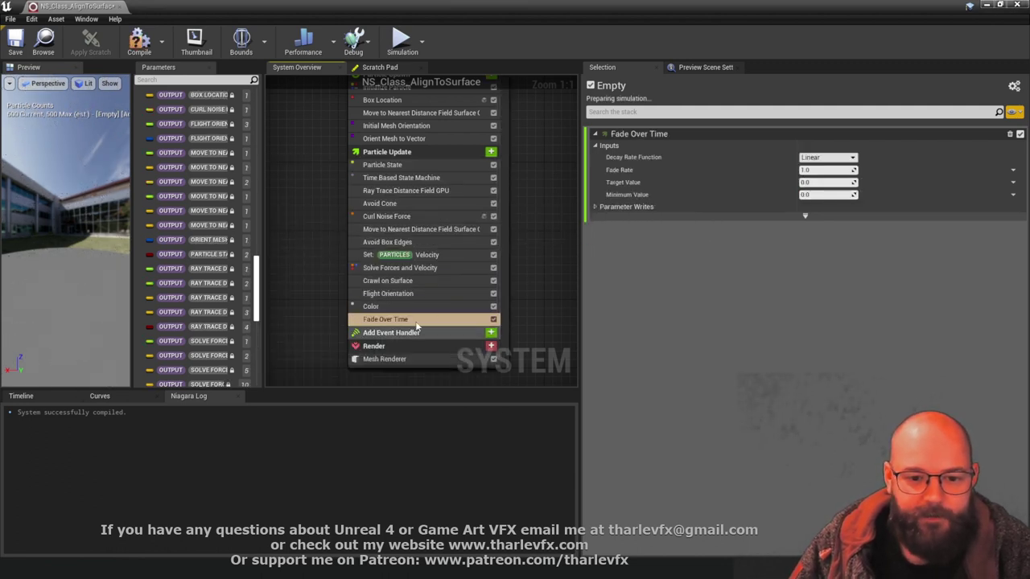
pyautogui.moveTo(402, 320); pyautogui.dragTo(419, 209)
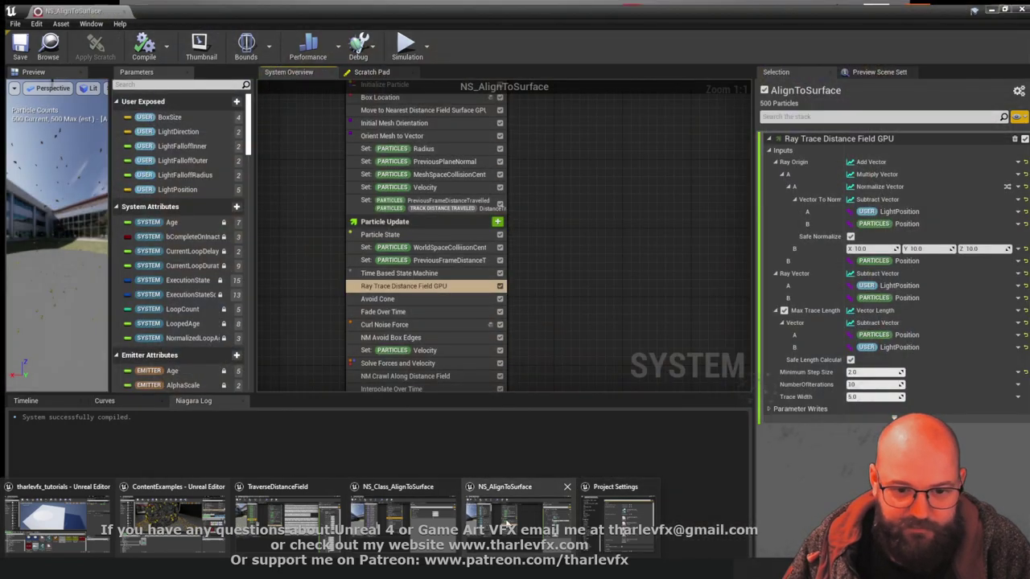
# Set Fade Over Time's Decay Rate Function to Percentage, Fade Rate to Random Range Float from 1.0 to 2.0, and Minimum Step Size to 0.01
pyautogui.click(507, 524)
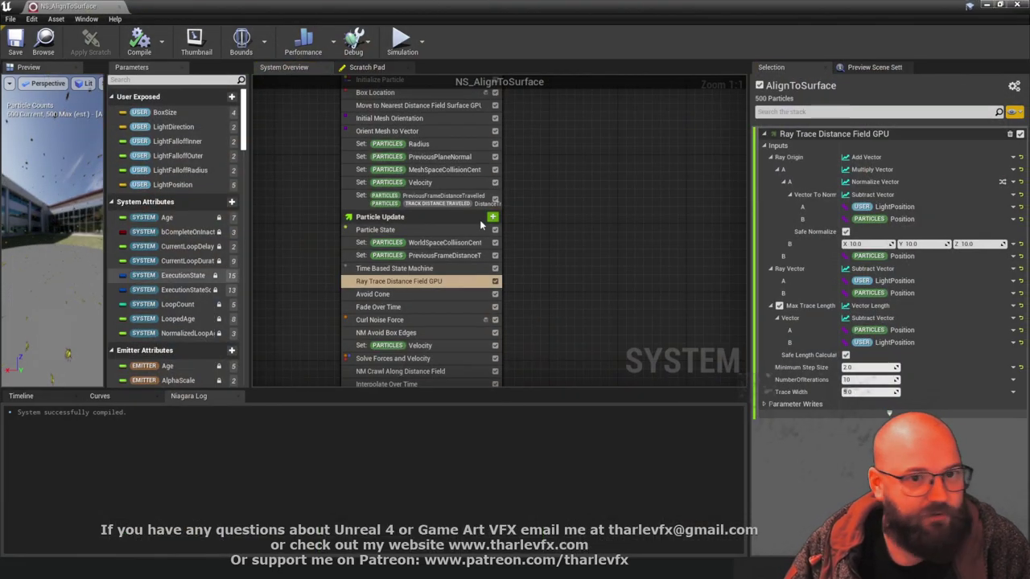
pyautogui.moveTo(278, 8); pyautogui.dragTo(0, 297)
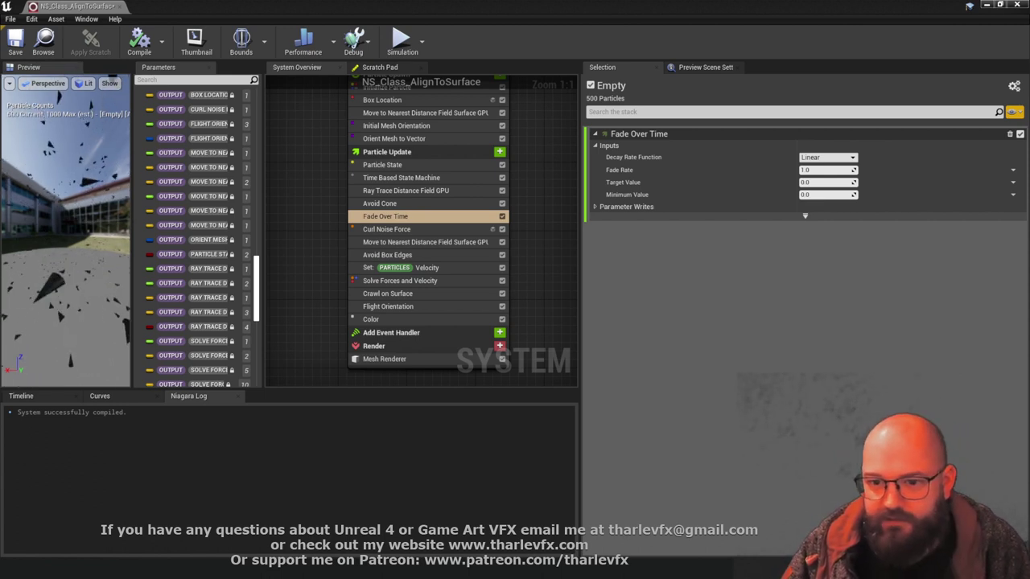
pyautogui.click(827, 157)
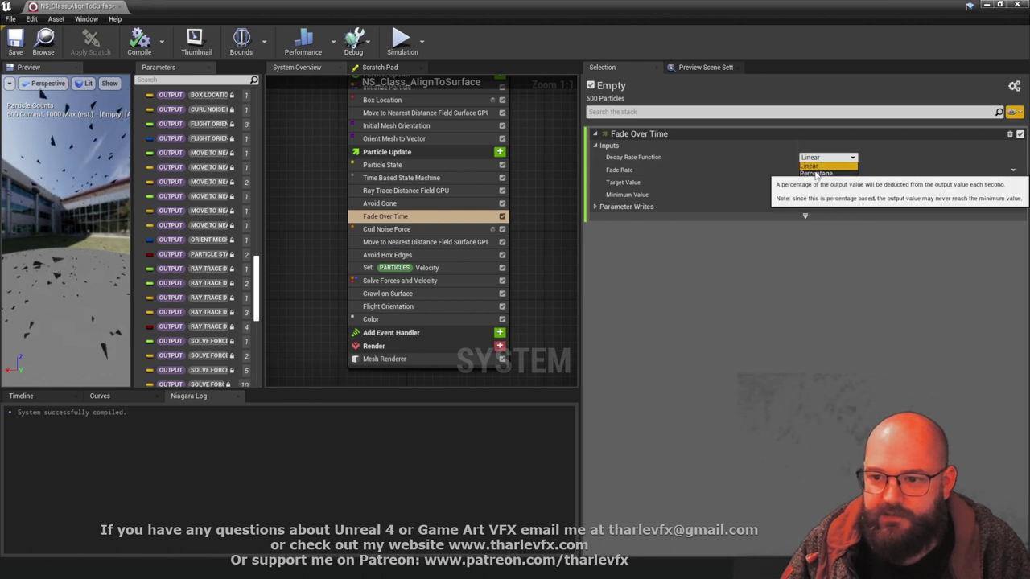
pyautogui.click(802, 172)
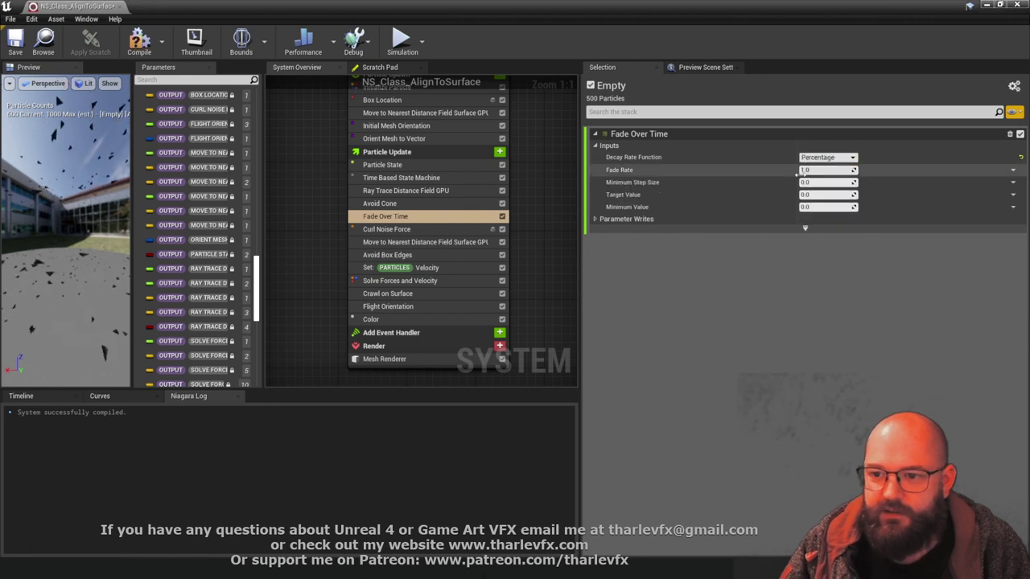
pyautogui.click(1013, 172)
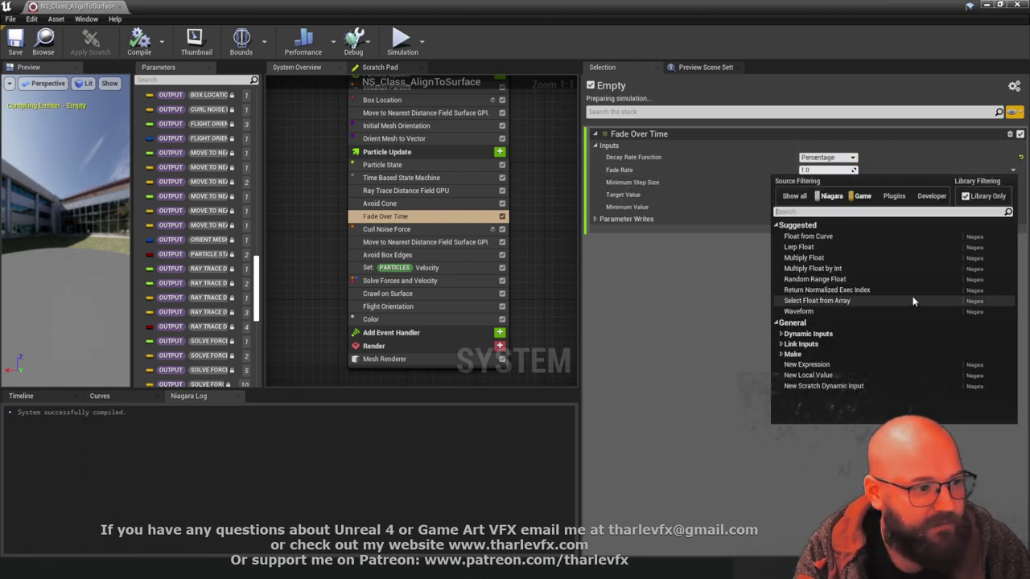
pyautogui.write('rand')
pyautogui.press('Return')
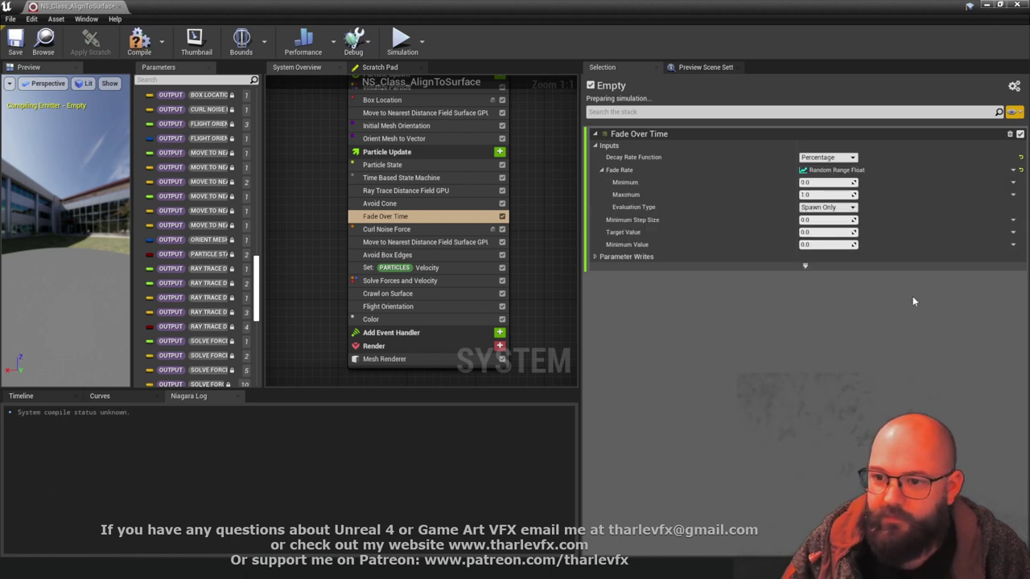
pyautogui.click(829, 183)
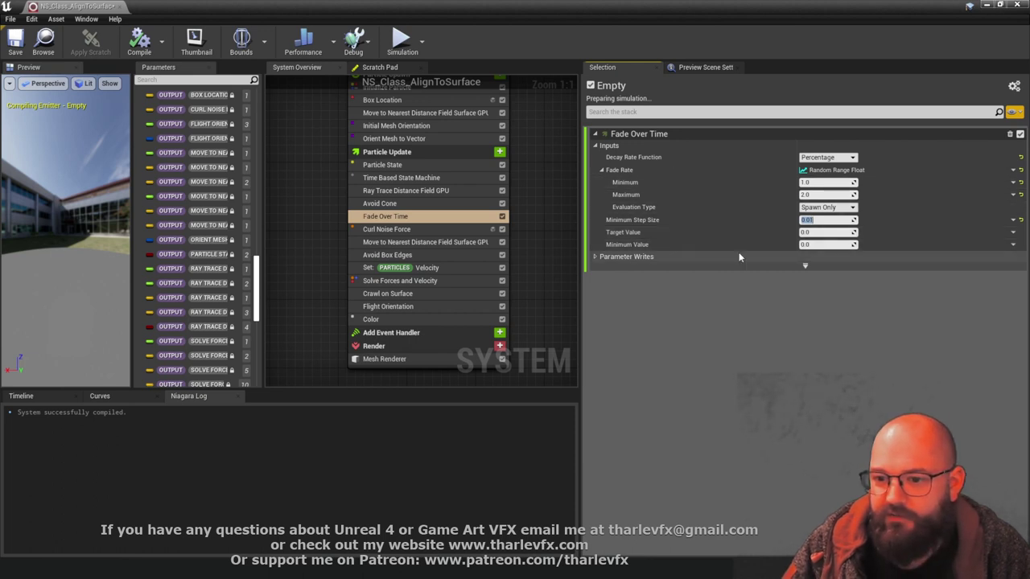
# Make Fade Over Time's Target Value a Multiply Float and link its A input to the Avoid Cone NormalizedMask output
pyautogui.click(1013, 233)
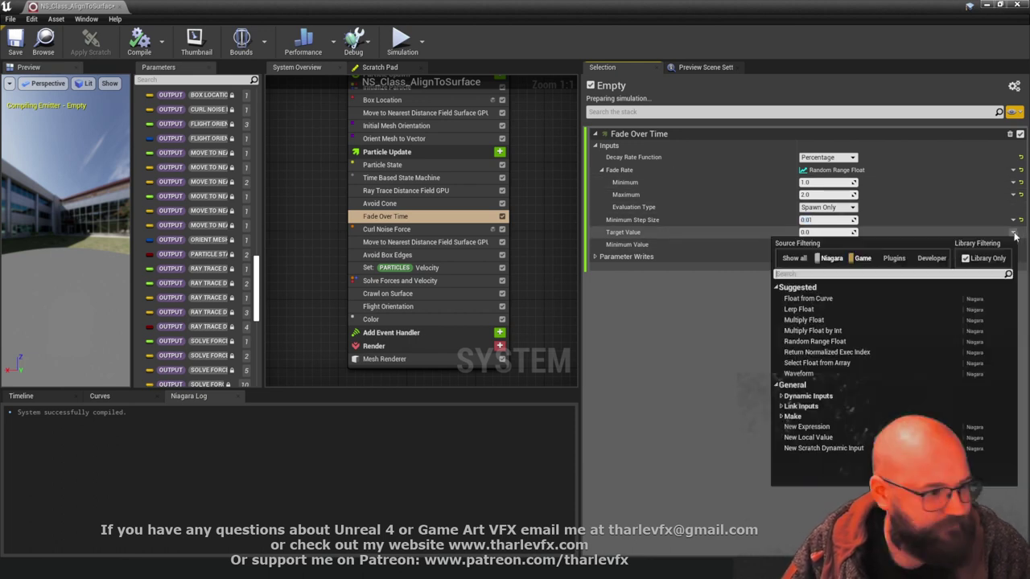
pyautogui.write('mul')
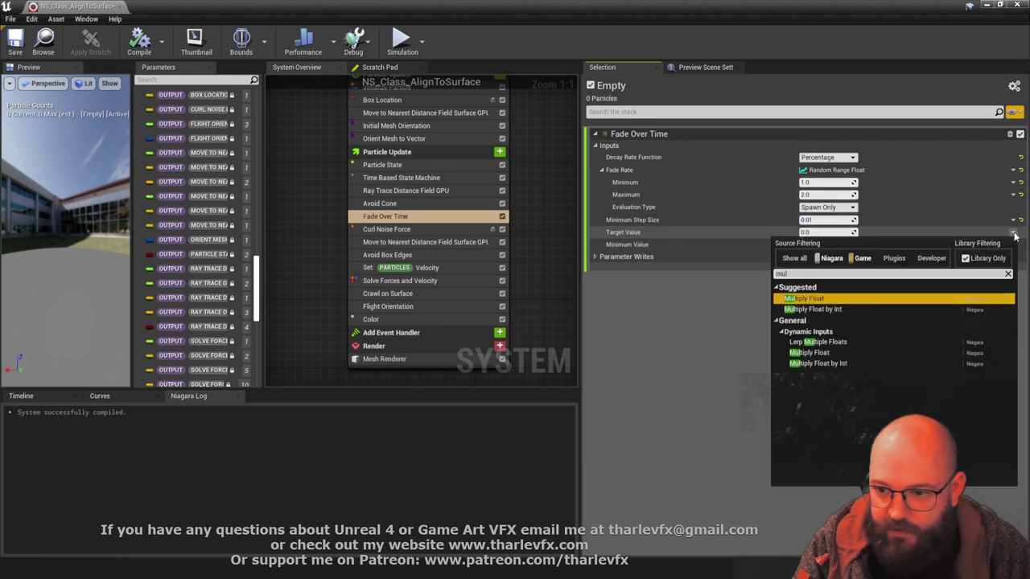
pyautogui.press('Return')
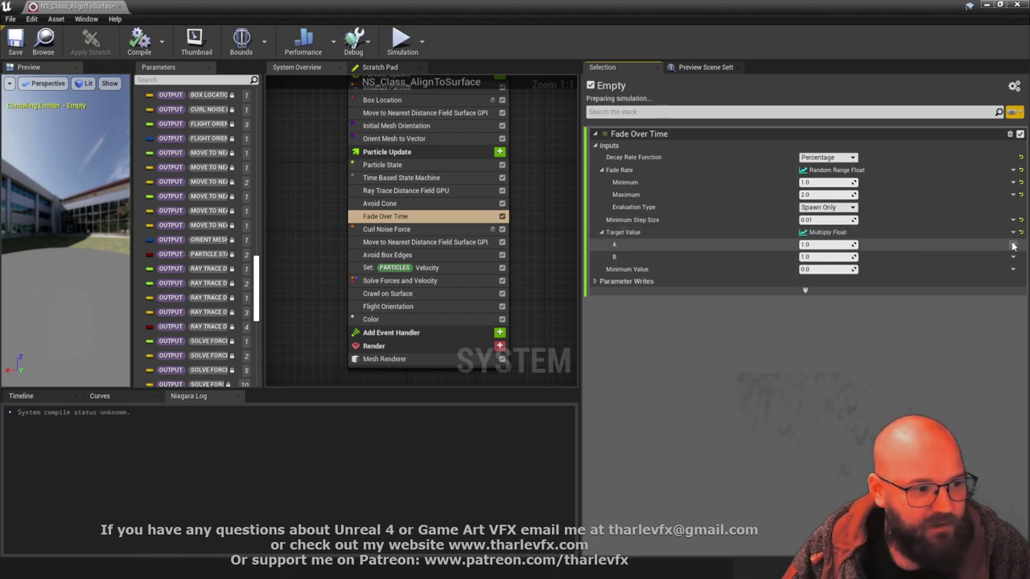
pyautogui.click(1014, 247)
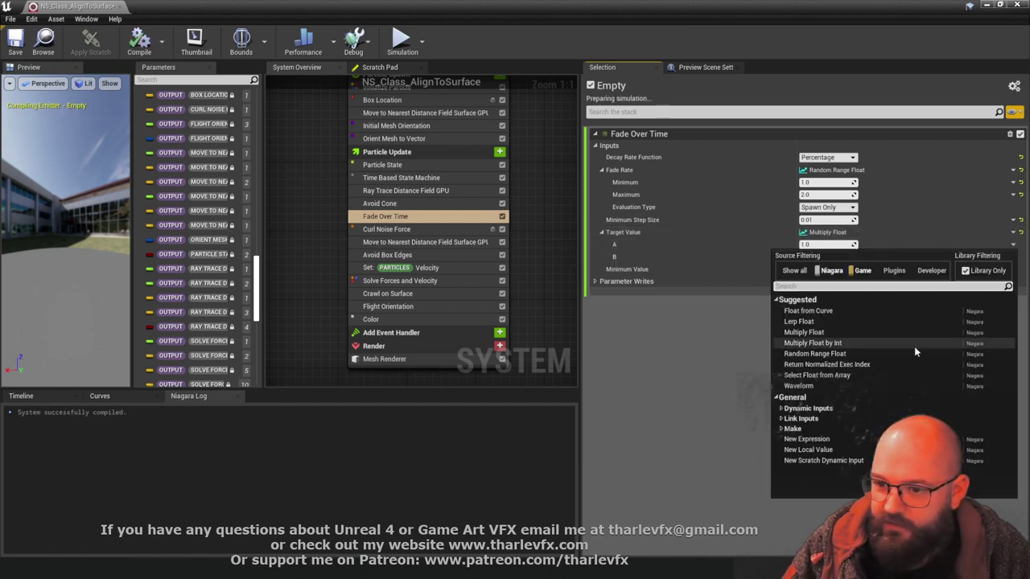
pyautogui.write('norma')
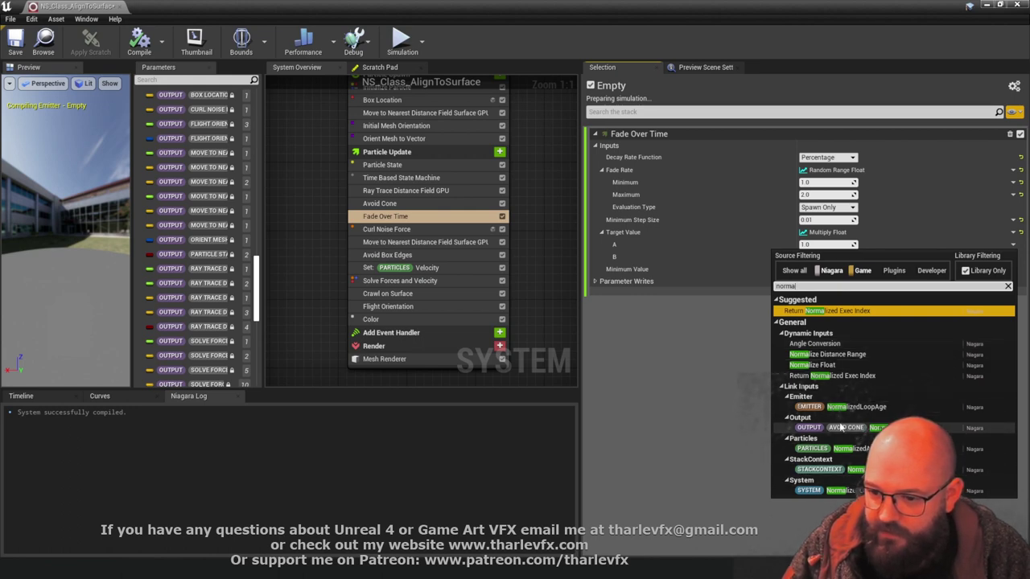
pyautogui.click(877, 427)
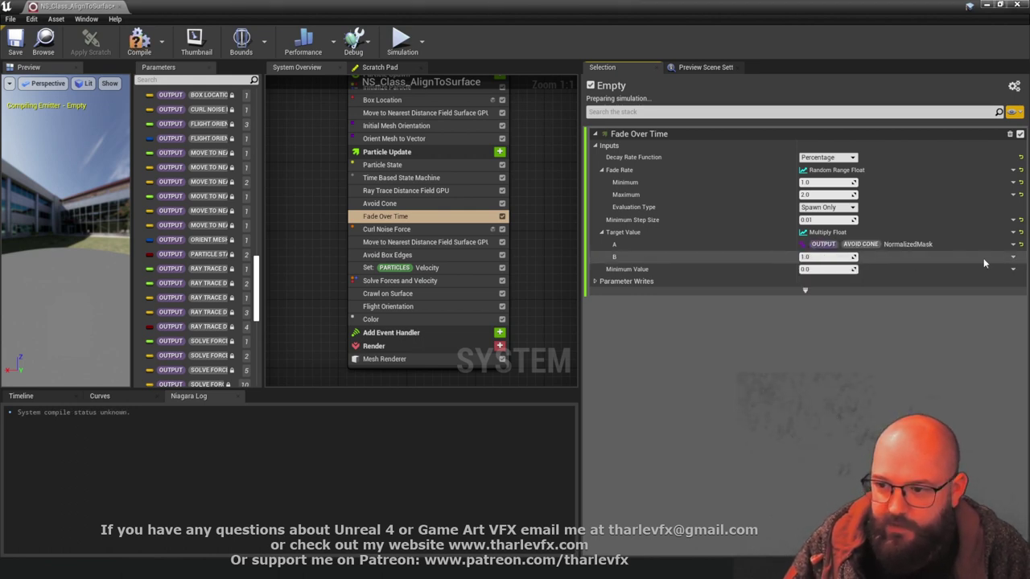
# Drive B with Make Custom Float from Bool on Ray Trace Distance Field GPU Intersects (True 0.0, False 1.0), and set Minimum Value to 0.2
pyautogui.click(1013, 258)
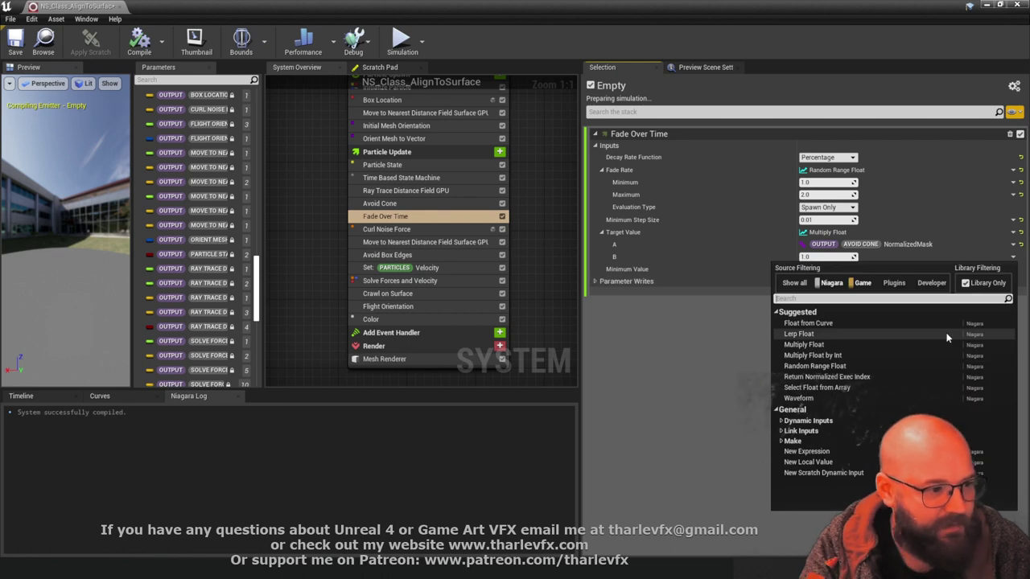
pyautogui.write('float')
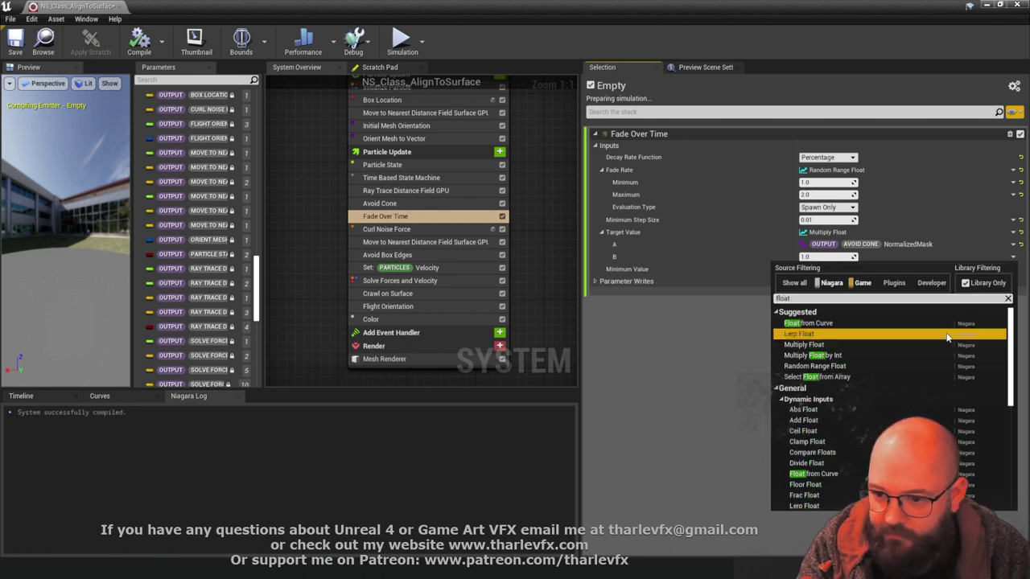
pyautogui.write(' from boo')
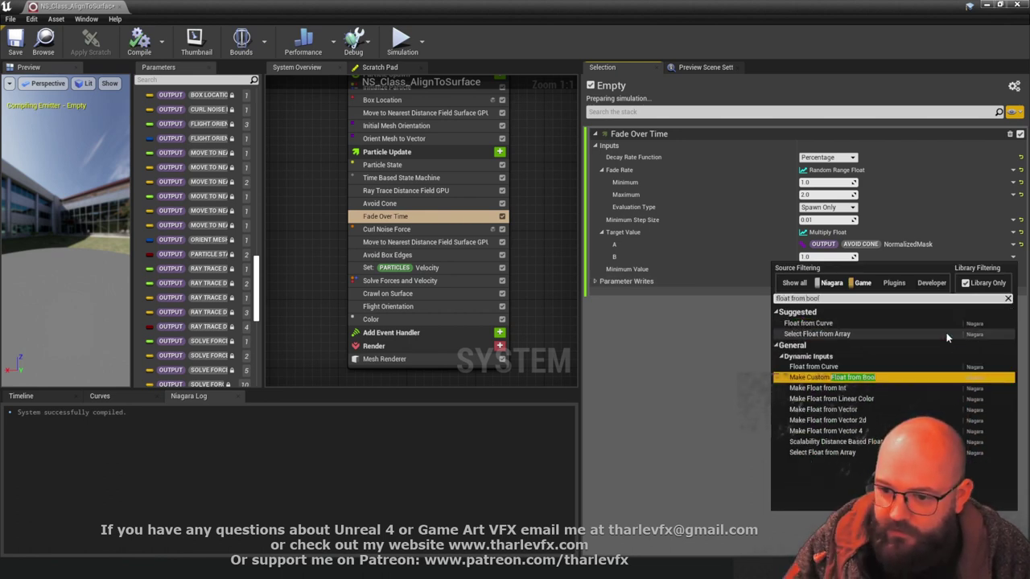
pyautogui.write('l')
pyautogui.press('Return')
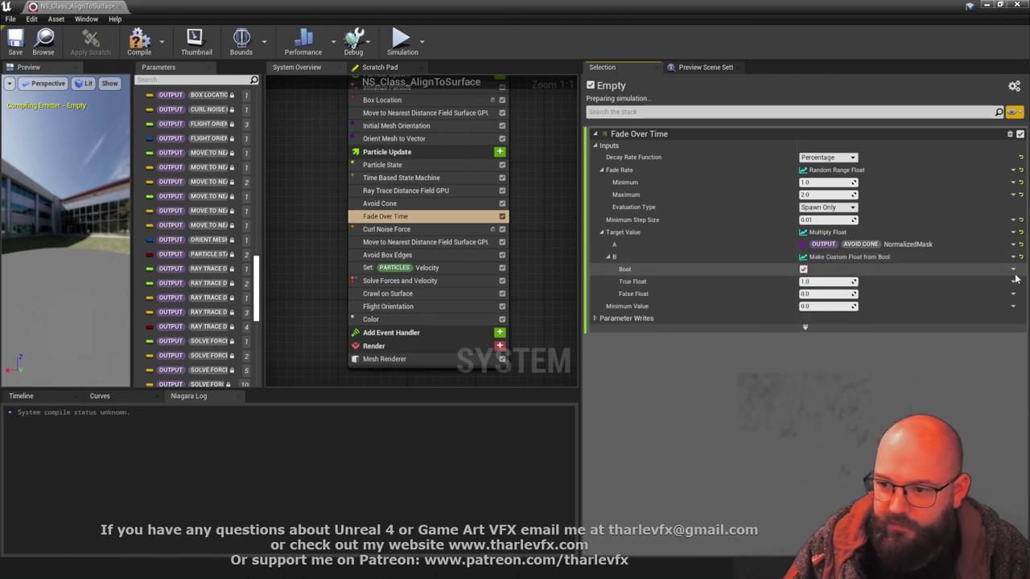
pyautogui.click(1014, 280)
pyautogui.write('int')
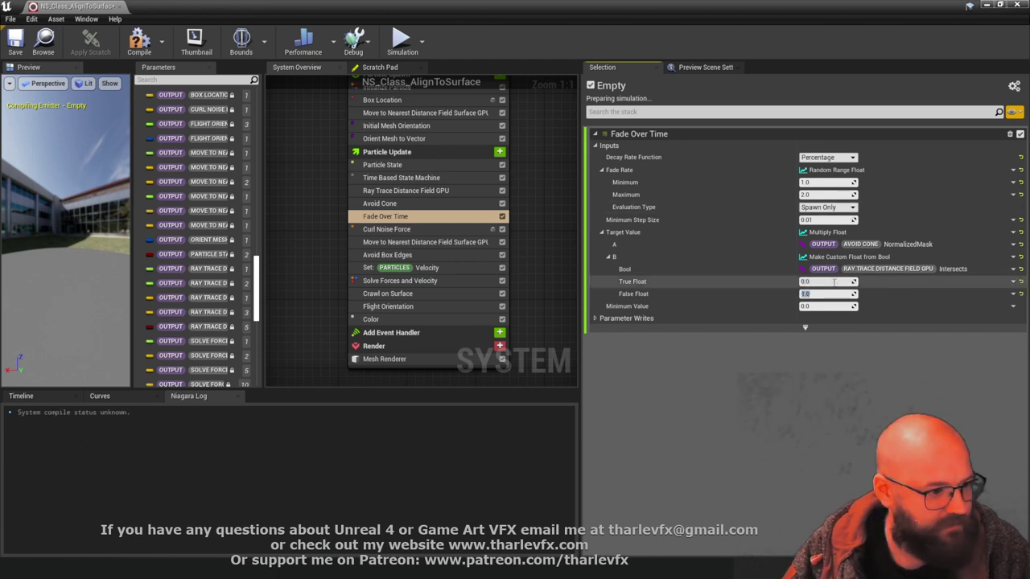
pyautogui.click(834, 306)
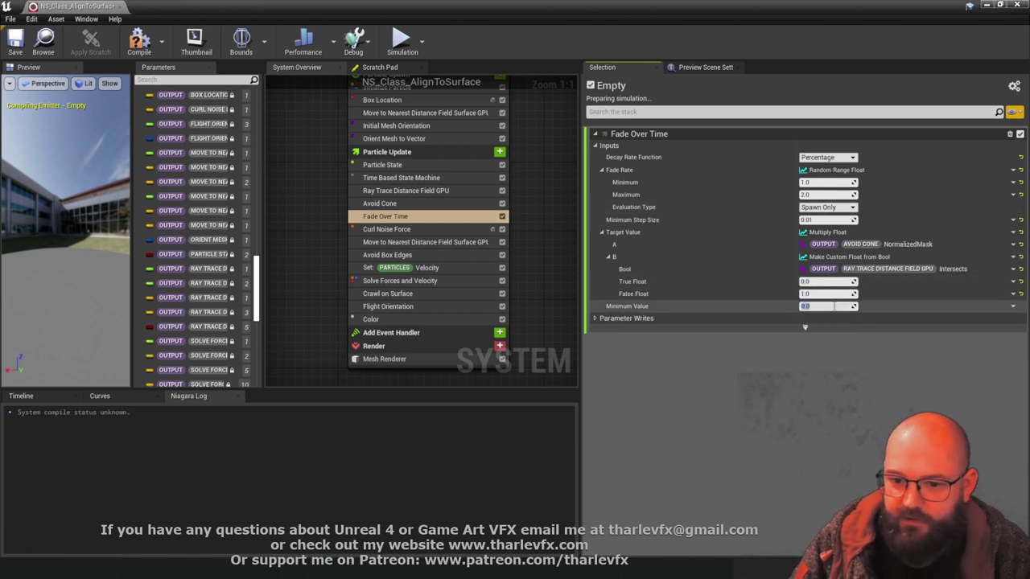
pyautogui.click(826, 417)
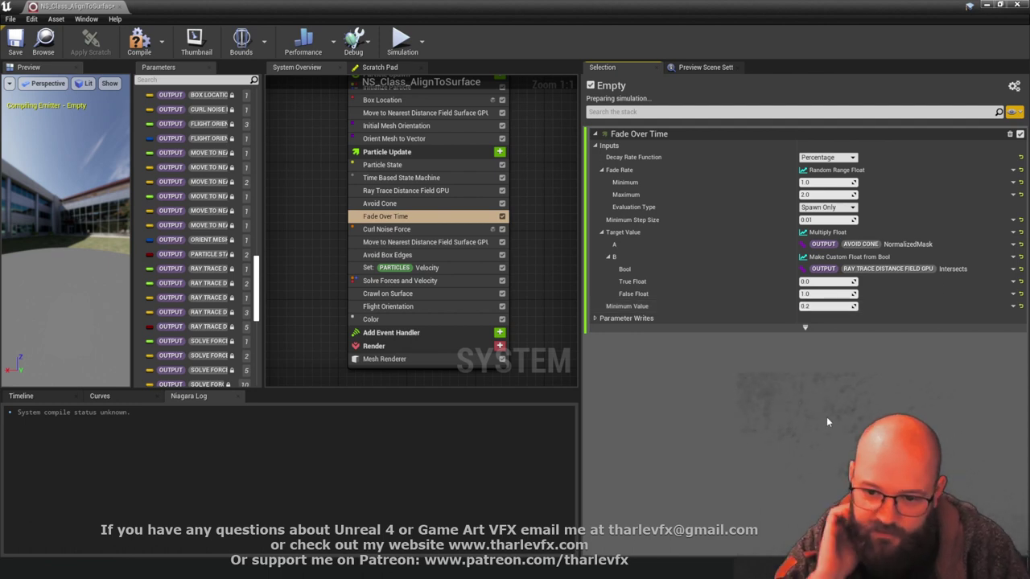
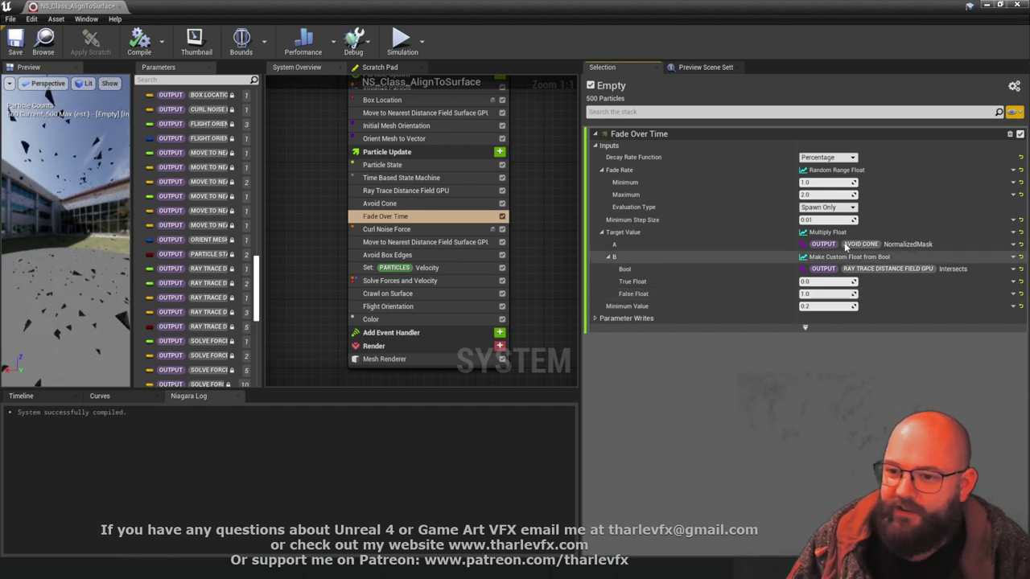
# Link the Color module's LerpFactor to the Particles Fade Over Time CurrentValue, with the editor window moved off the level view
pyautogui.click(595, 318)
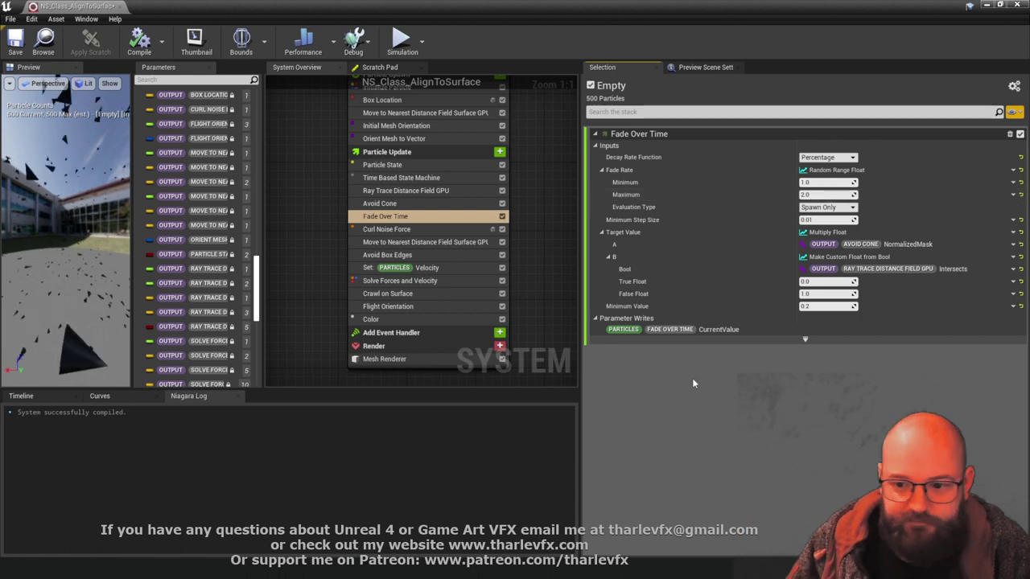
pyautogui.click(391, 321)
pyautogui.moveTo(939, 7); pyautogui.dragTo(789, 360)
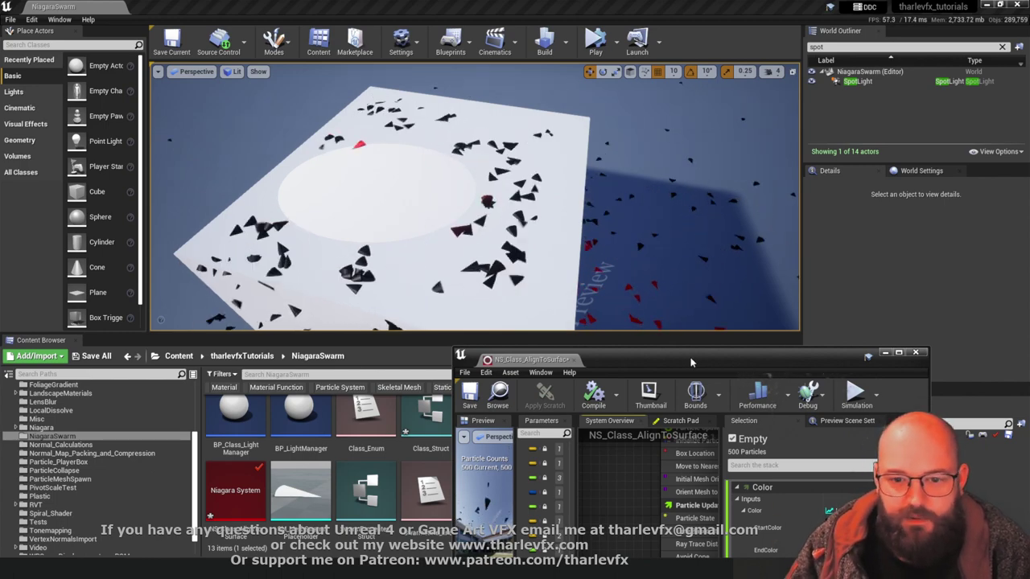
pyautogui.moveTo(690, 363); pyautogui.dragTo(697, 142)
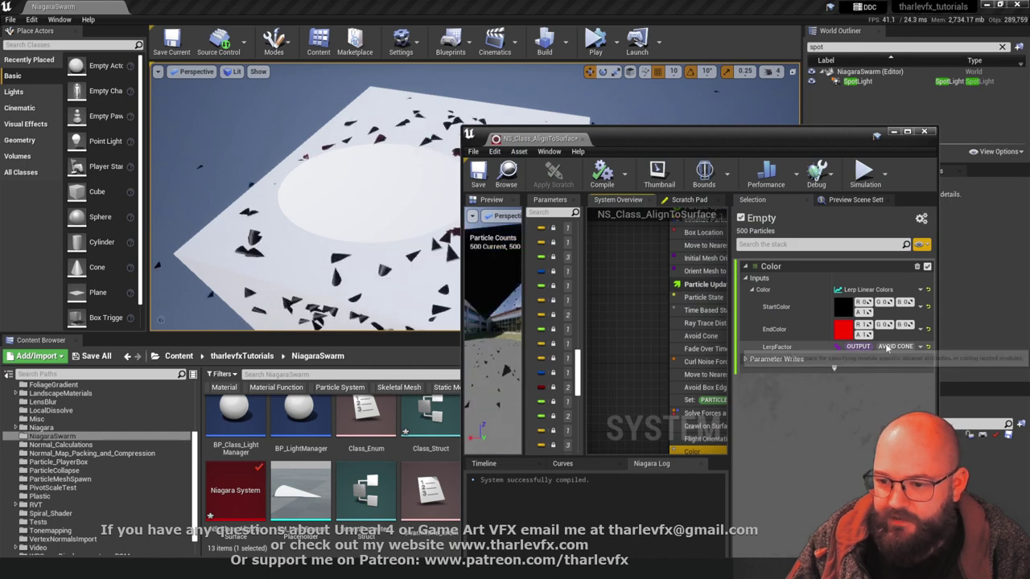
pyautogui.click(920, 347)
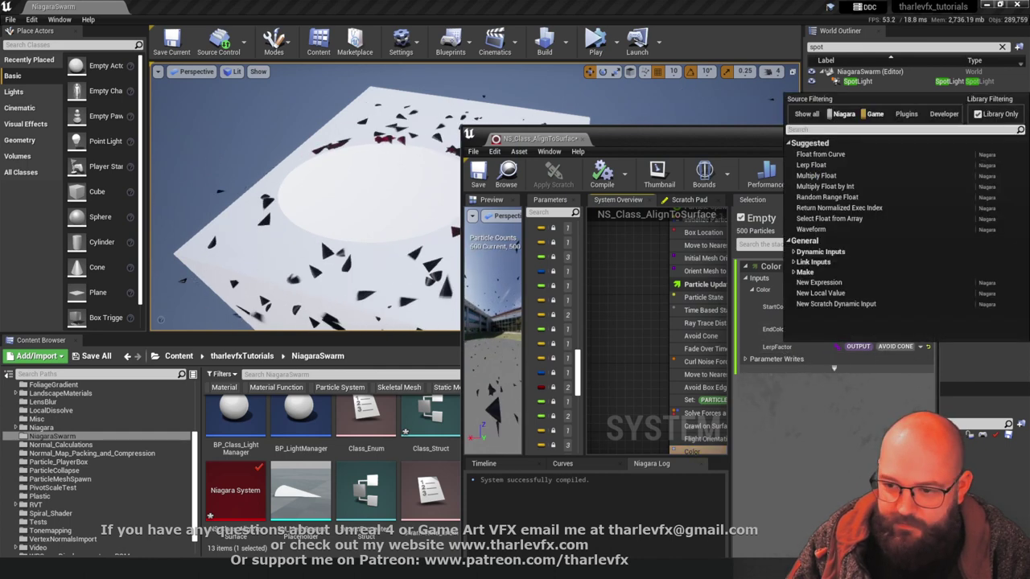
pyautogui.write('fade')
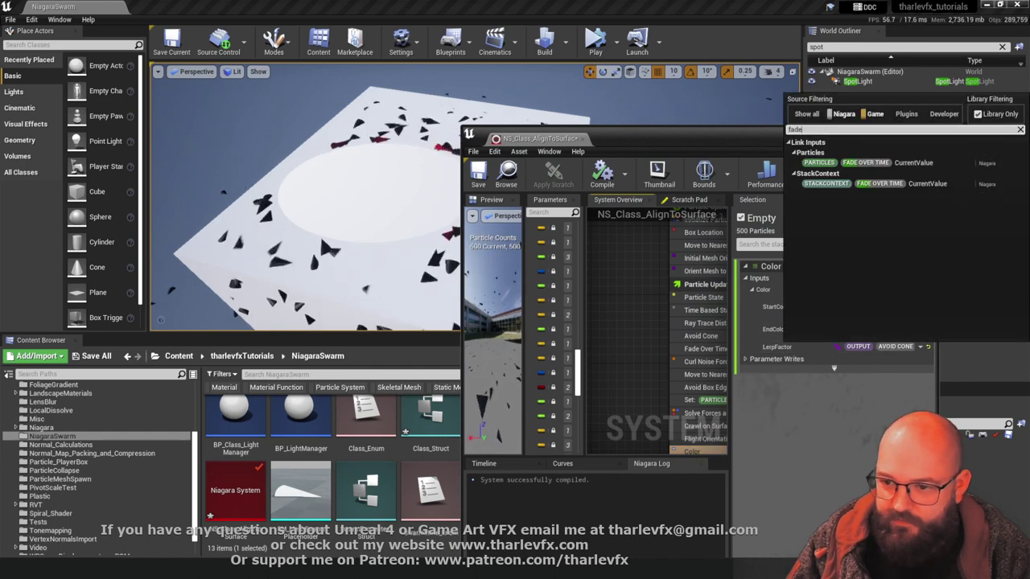
pyautogui.click(914, 163)
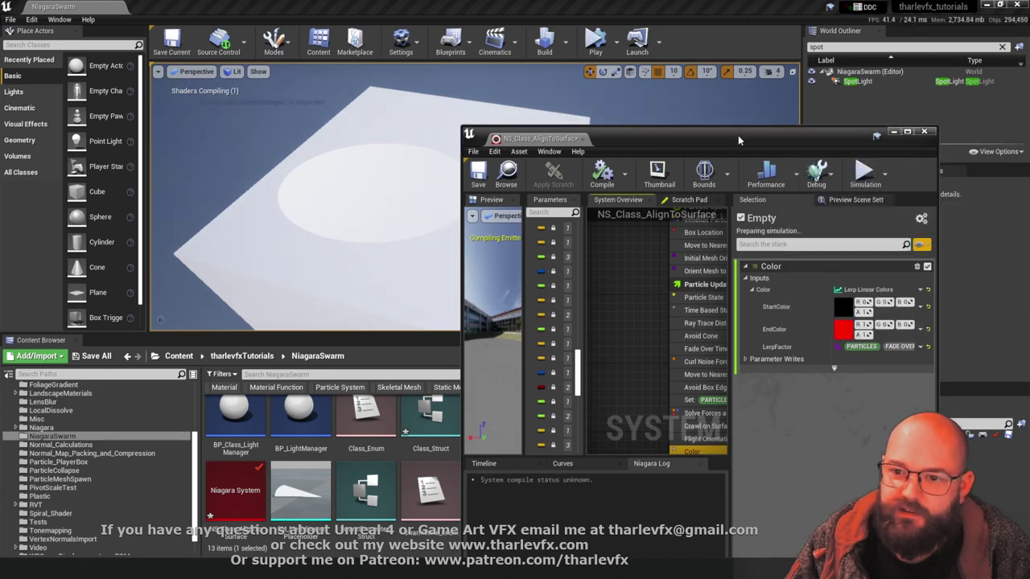
# Inspect how the swarm's red colour fades around the spotlit area of the white cube in the level viewport
pyautogui.moveTo(739, 140); pyautogui.dragTo(765, 106)
pyautogui.moveTo(490, 217); pyautogui.dragTo(506, 216)
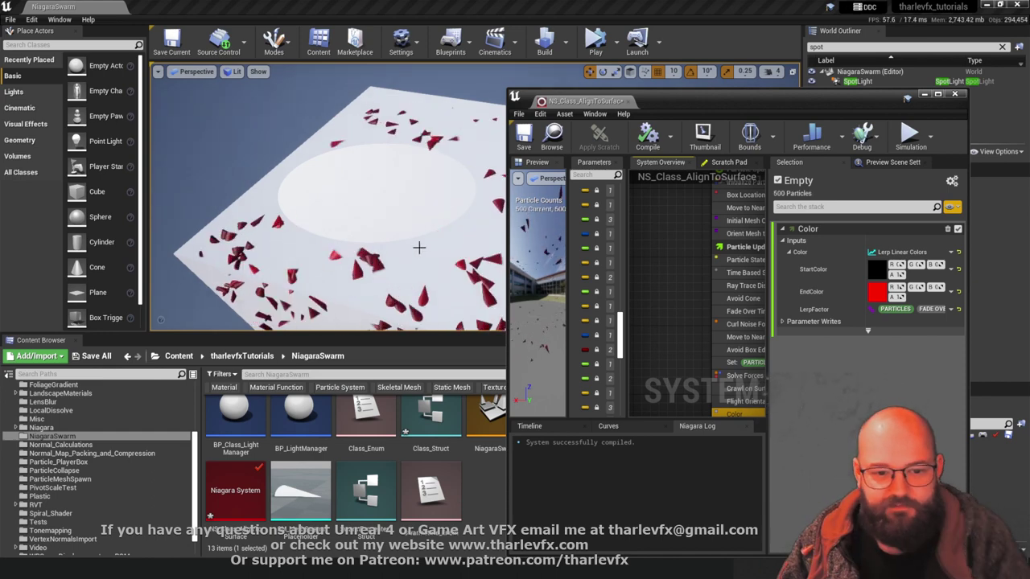
pyautogui.moveTo(418, 249); pyautogui.dragTo(387, 267, button='right')
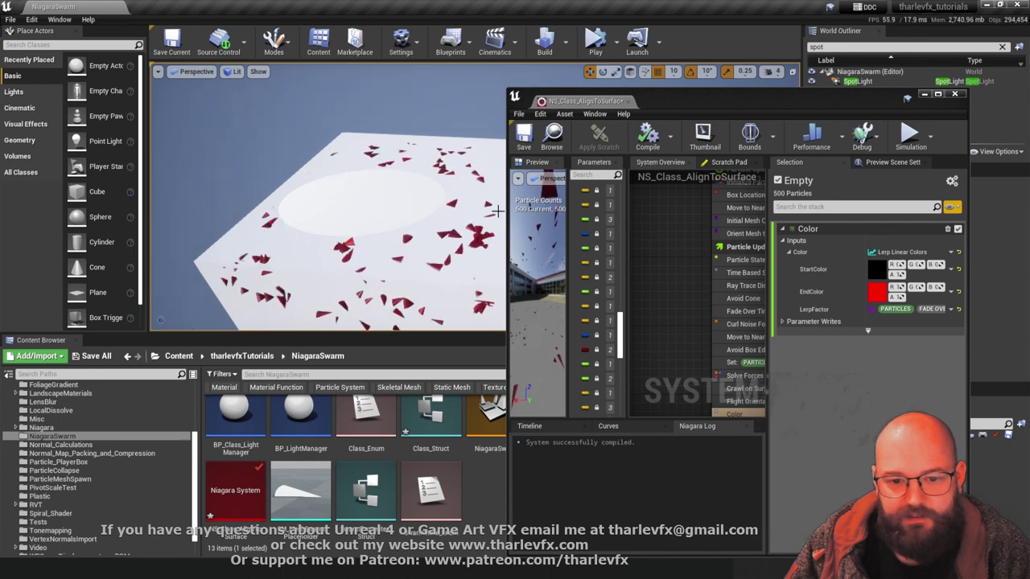
pyautogui.moveTo(377, 212)
pyautogui.mouseDown(button='right')
pyautogui.moveTo(427, 226)
pyautogui.moveTo(403, 234)
pyautogui.moveTo(376, 213)
pyautogui.mouseUp(button='right')
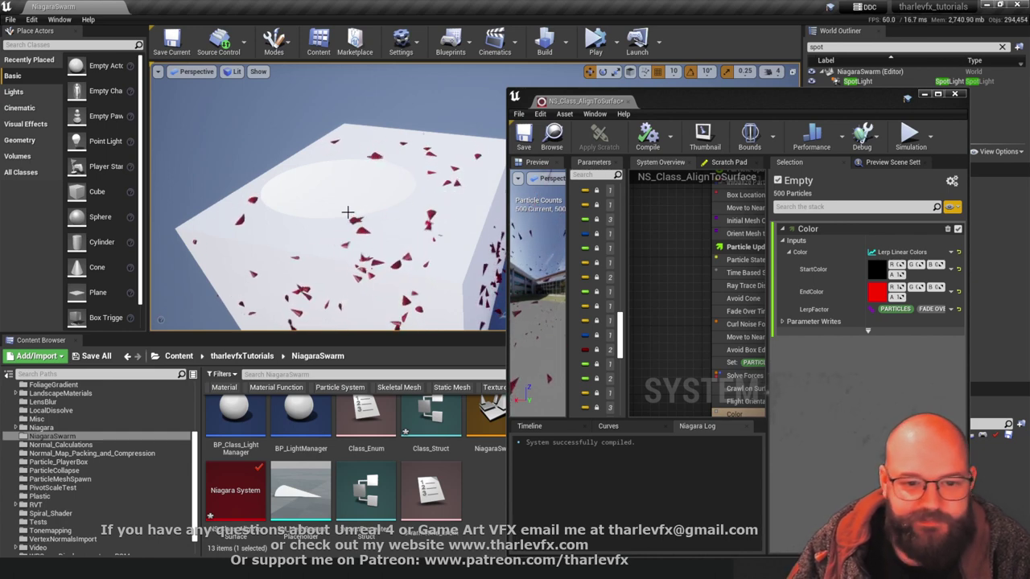
pyautogui.moveTo(381, 233)
pyautogui.mouseDown(button='right')
pyautogui.moveTo(426, 226)
pyautogui.moveTo(338, 241)
pyautogui.moveTo(381, 233)
pyautogui.mouseUp(button='right')
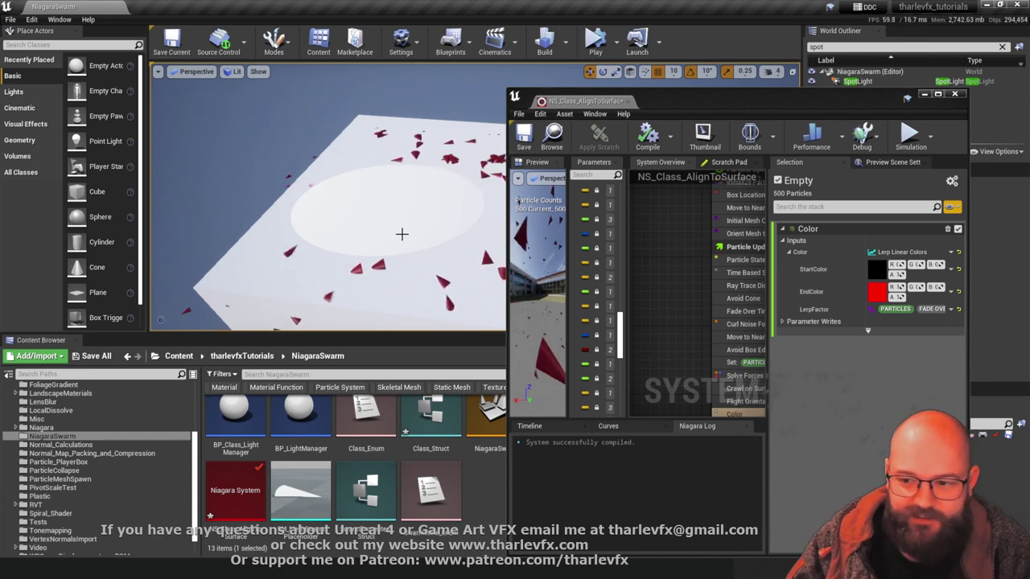
pyautogui.moveTo(323, 234); pyautogui.dragTo(403, 239, button='right')
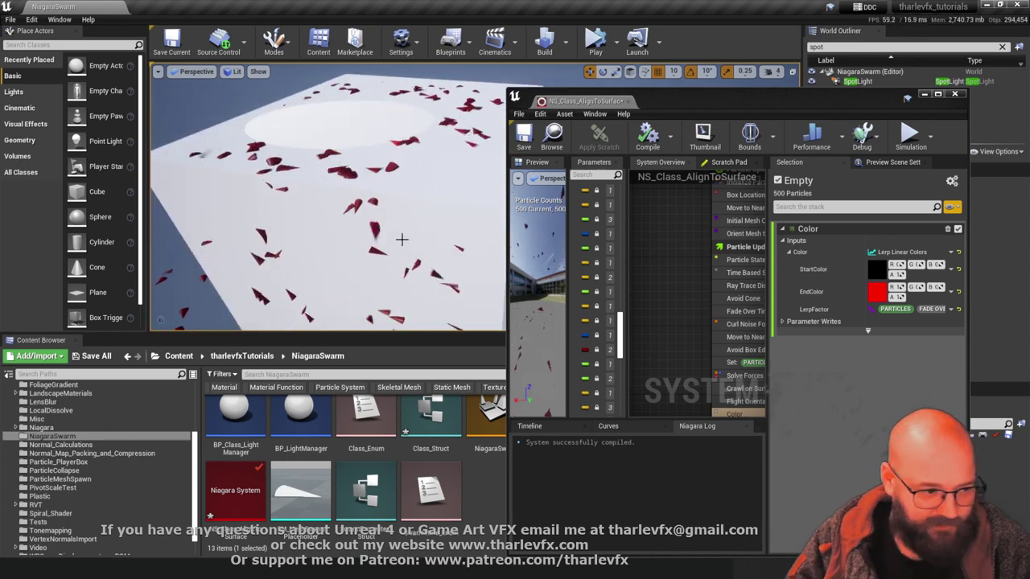
# Maximise the system editor and change the Float multiplier of Set Particles Velocity to Float from Curve
pyautogui.doubleClick(791, 103)
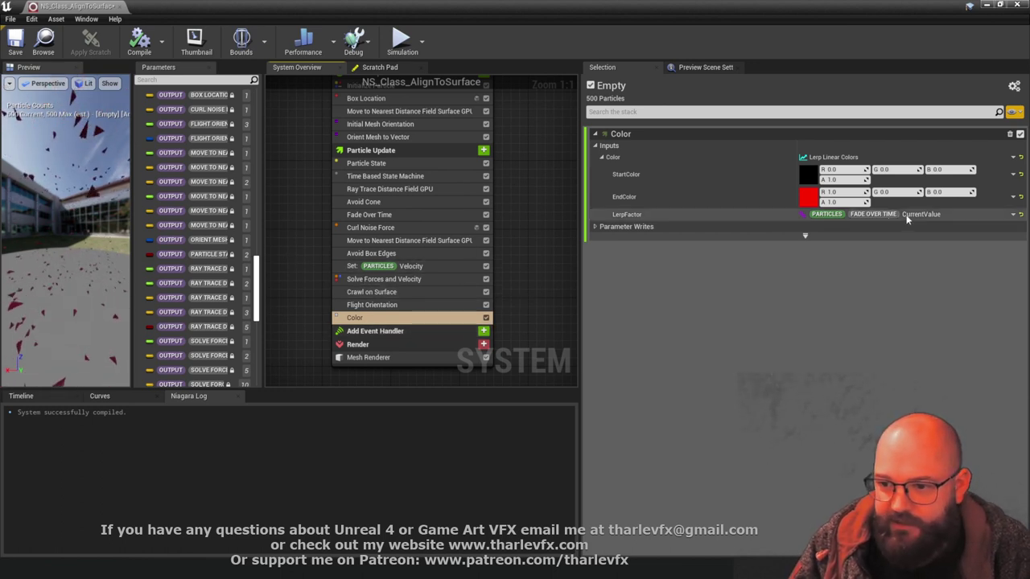
pyautogui.click(406, 267)
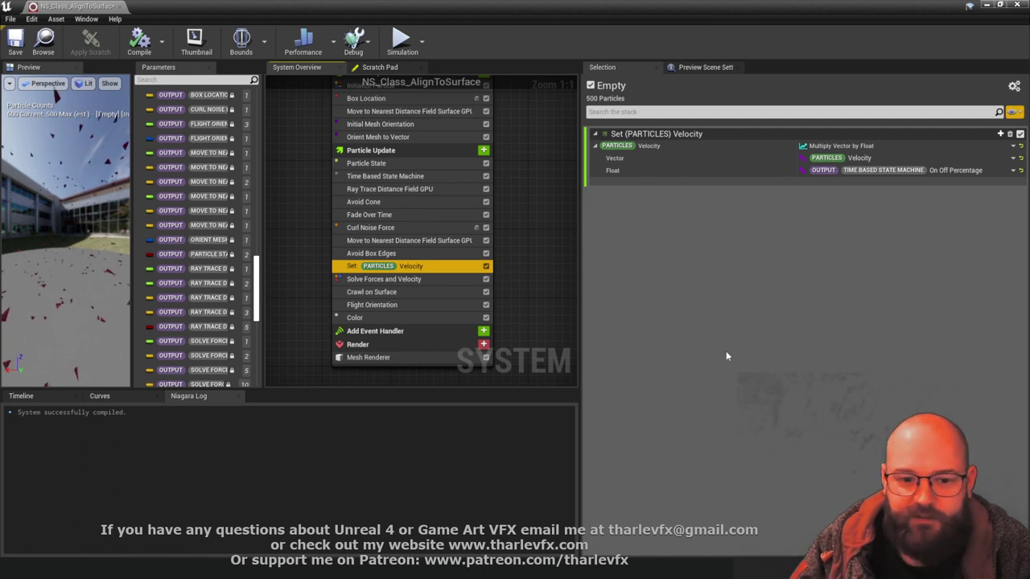
pyautogui.click(385, 217)
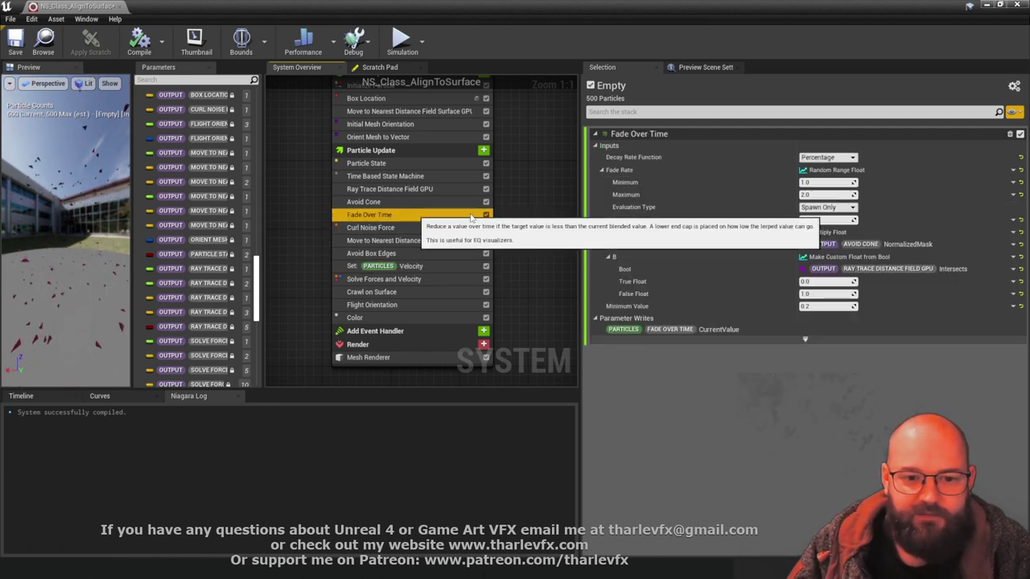
pyautogui.click(407, 266)
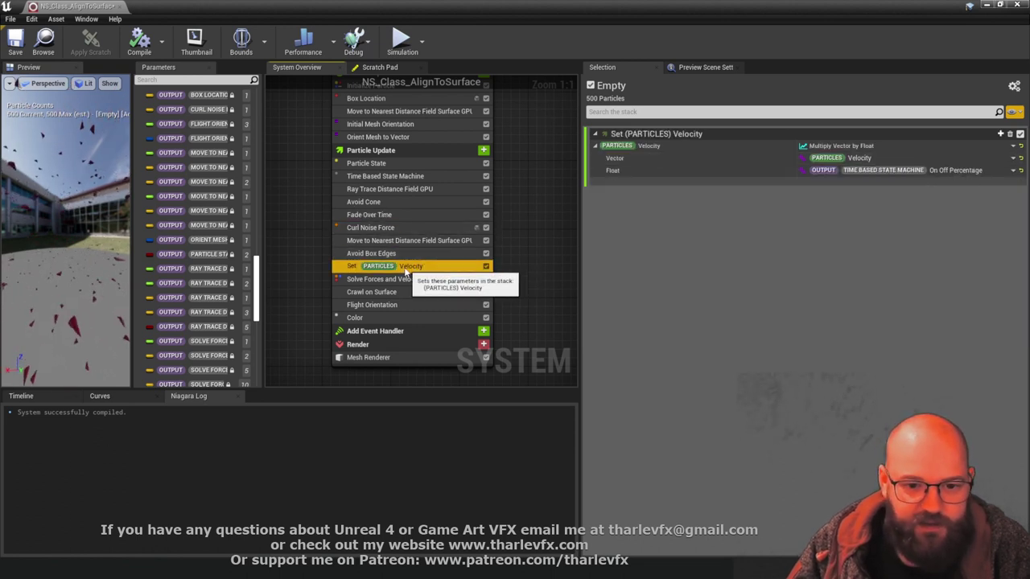
pyautogui.click(1013, 147)
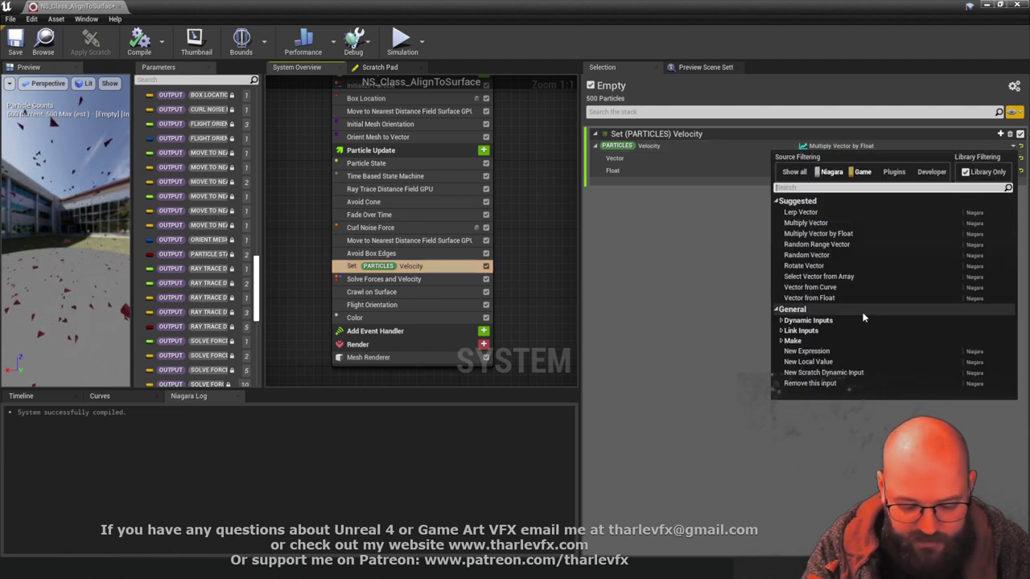
pyautogui.click(664, 264)
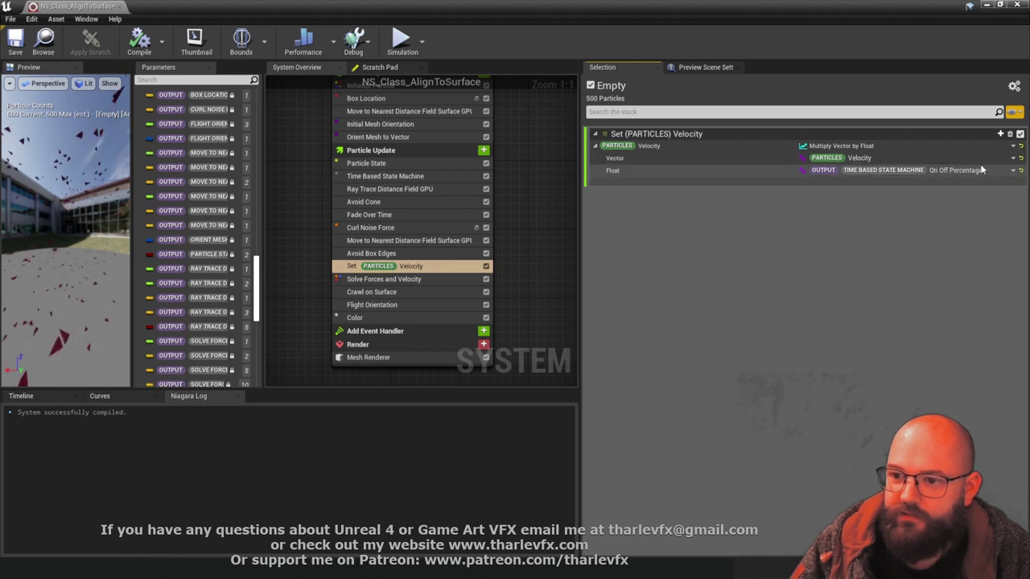
pyautogui.click(1013, 171)
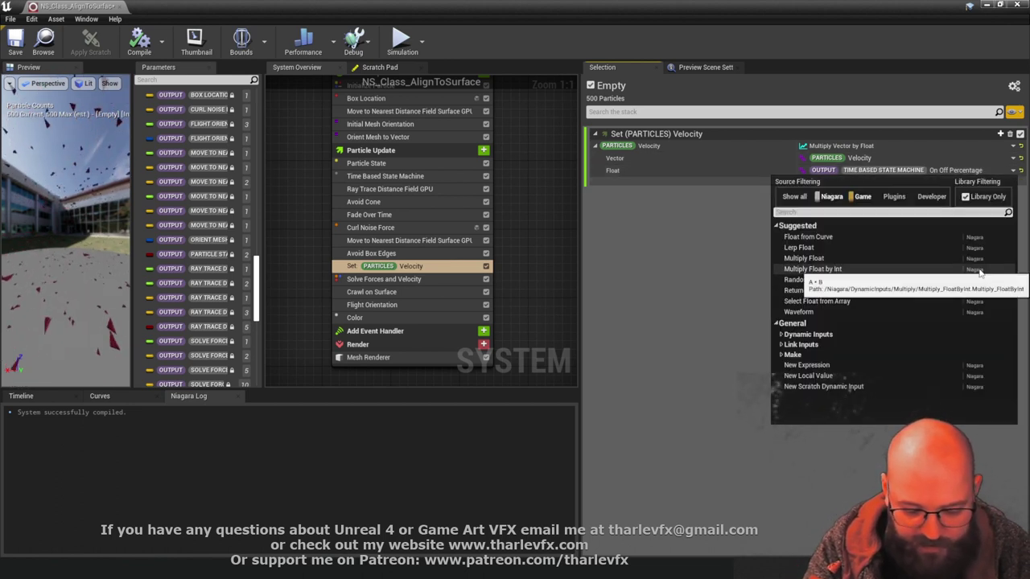
pyautogui.write('cue')
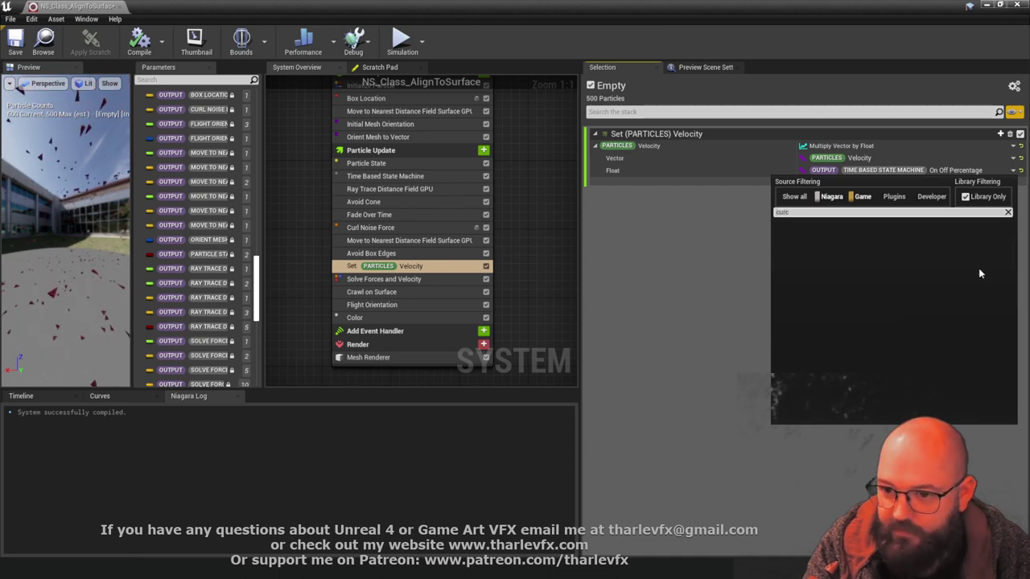
pyautogui.press('BackSpace')
pyautogui.write('r')
pyautogui.press('Return')
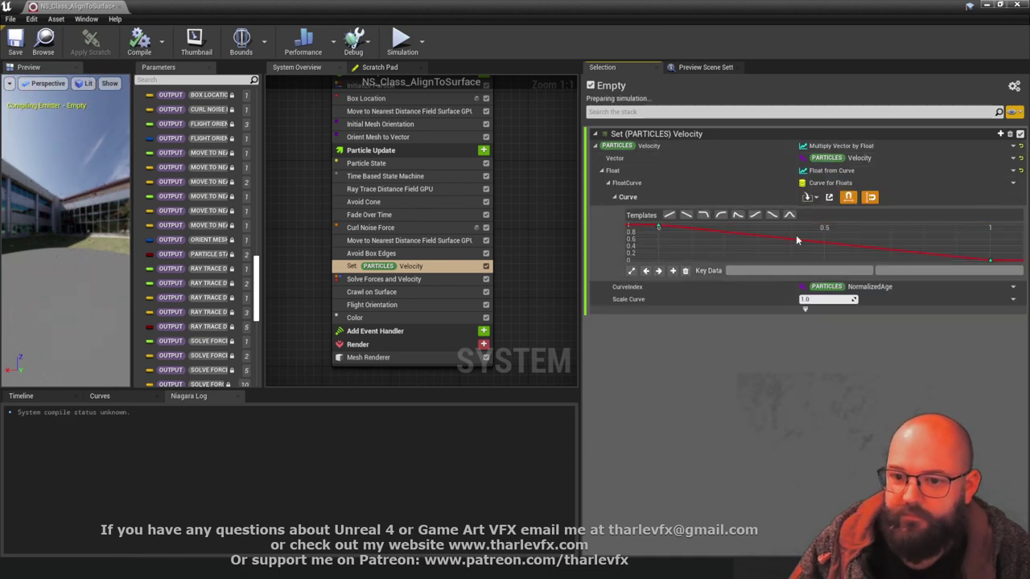
# Reverse the velocity multiplier curve so it rises from 0.0 at time 0 to 1.0 at time 1
pyautogui.click(690, 229)
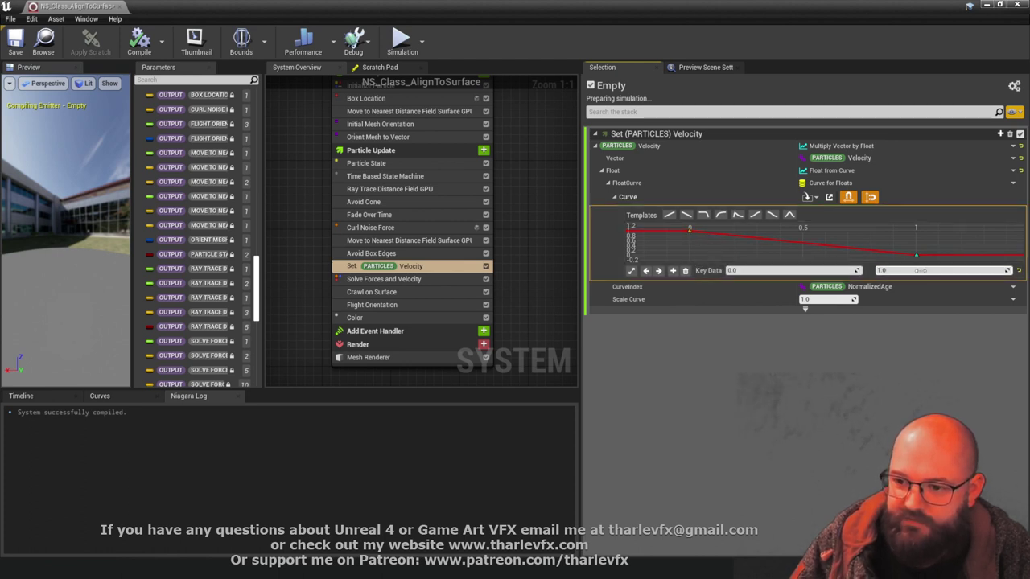
pyautogui.moveTo(895, 270); pyautogui.dragTo(895, 270)
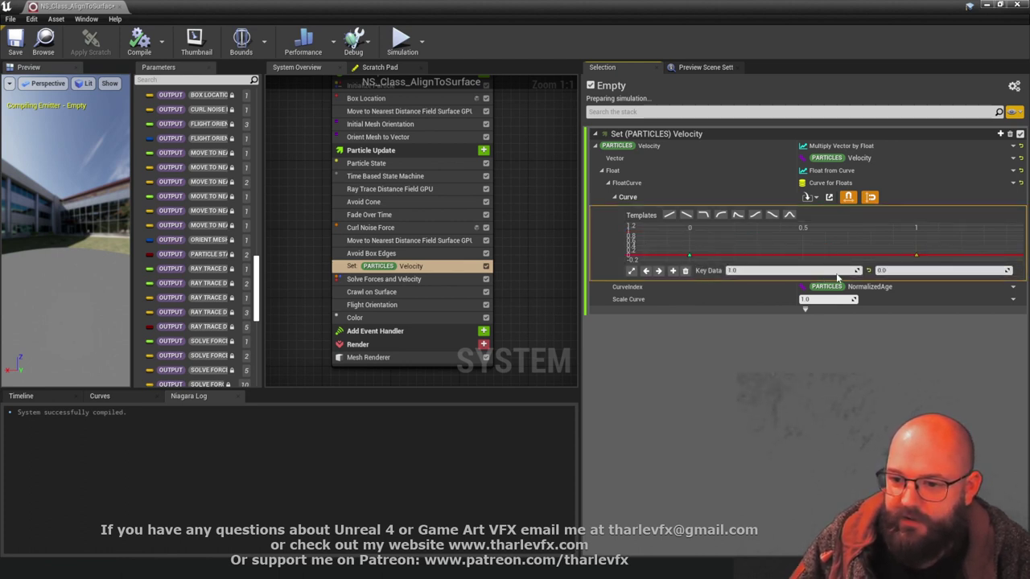
pyautogui.click(871, 249)
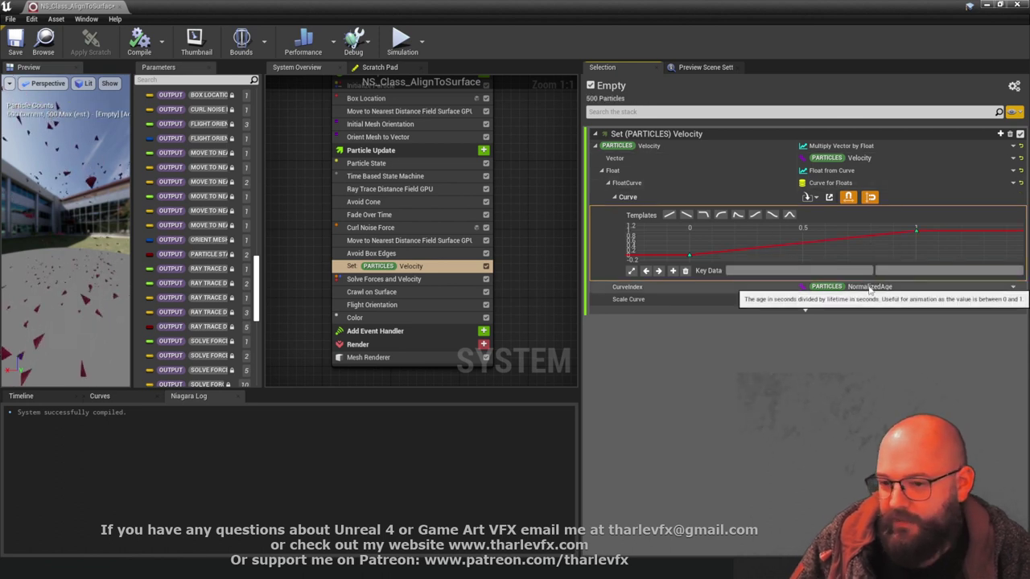
# Link the curve's CurveIndex to the Time Based State Machine On Off Percentage output
pyautogui.click(1014, 299)
pyautogui.write('on off')
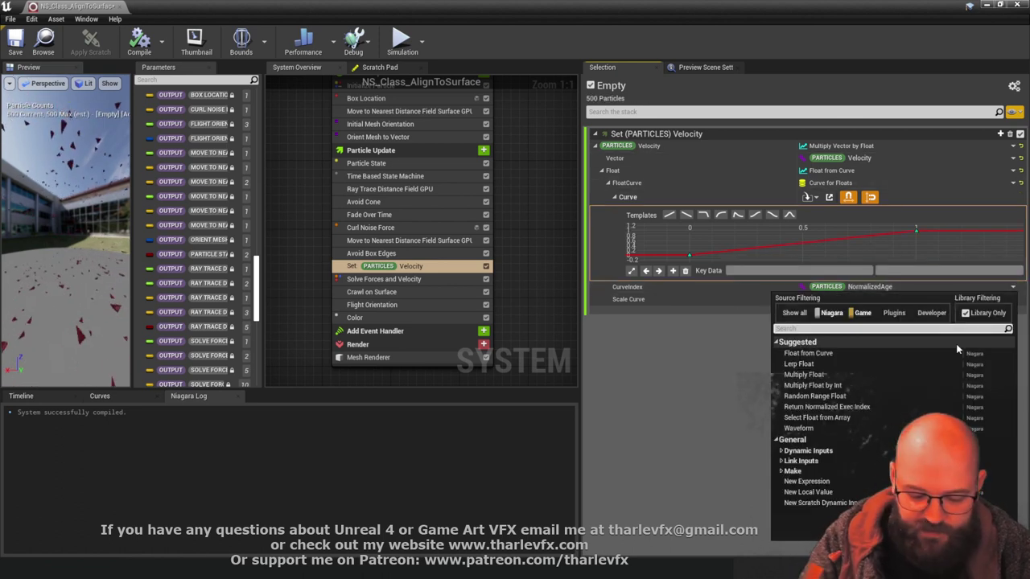
pyautogui.scroll(-5, 956, 344)
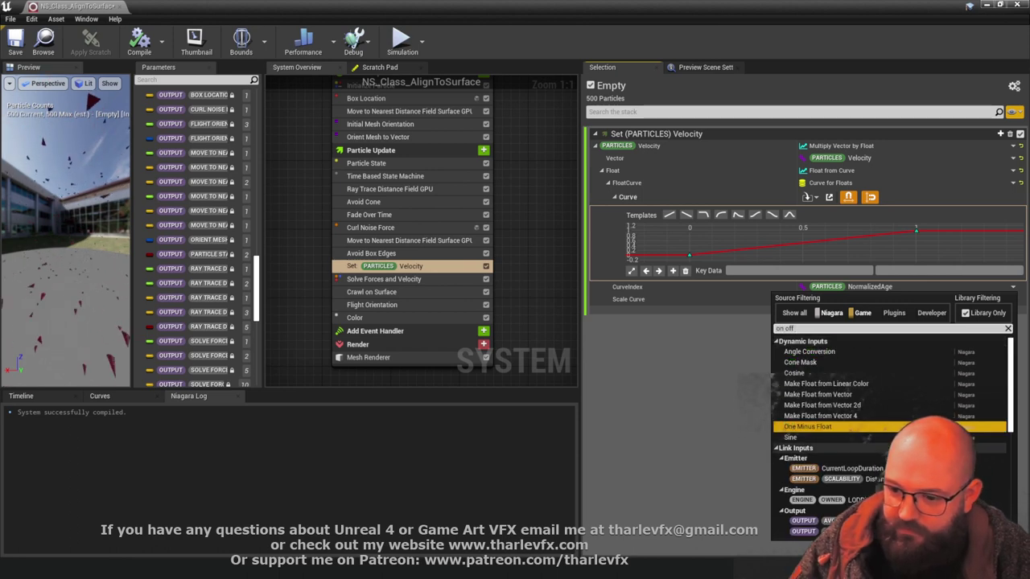
pyautogui.click(945, 411)
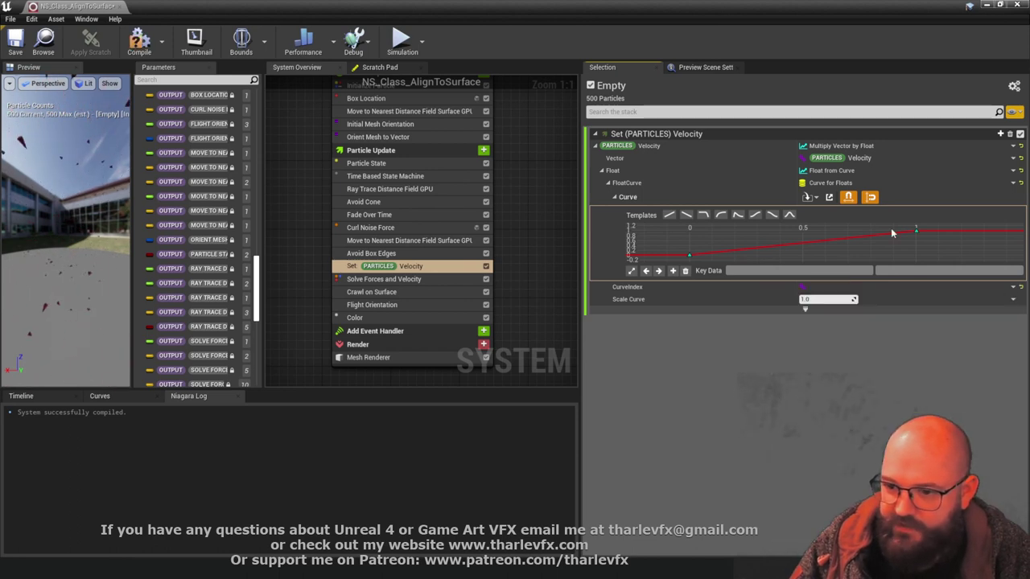
# Add a middle key to the velocity multiplier curve at time 0.5 with value 0.2
pyautogui.rightClick(778, 251)
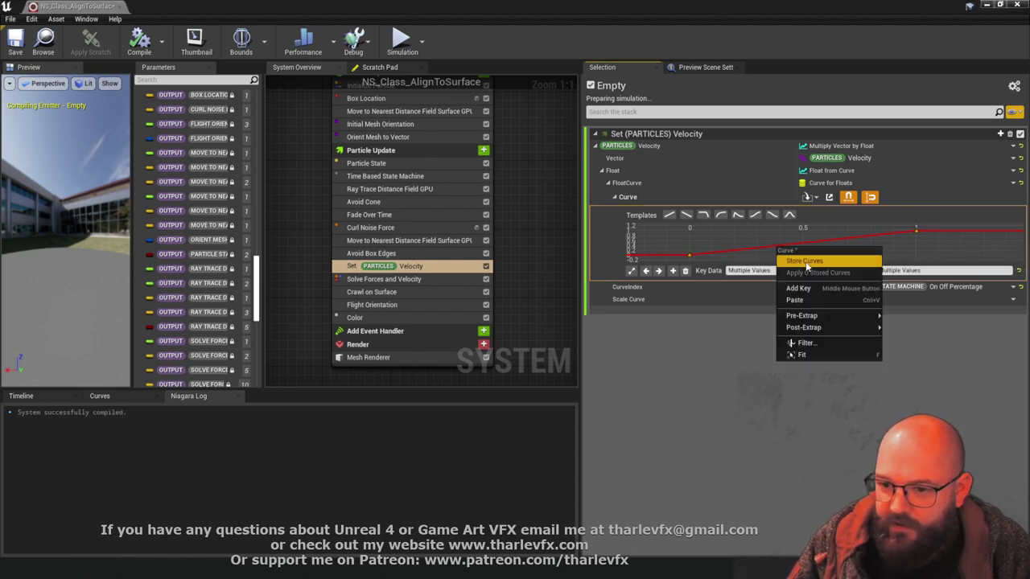
pyautogui.click(817, 299)
pyautogui.moveTo(780, 246); pyautogui.dragTo(803, 253)
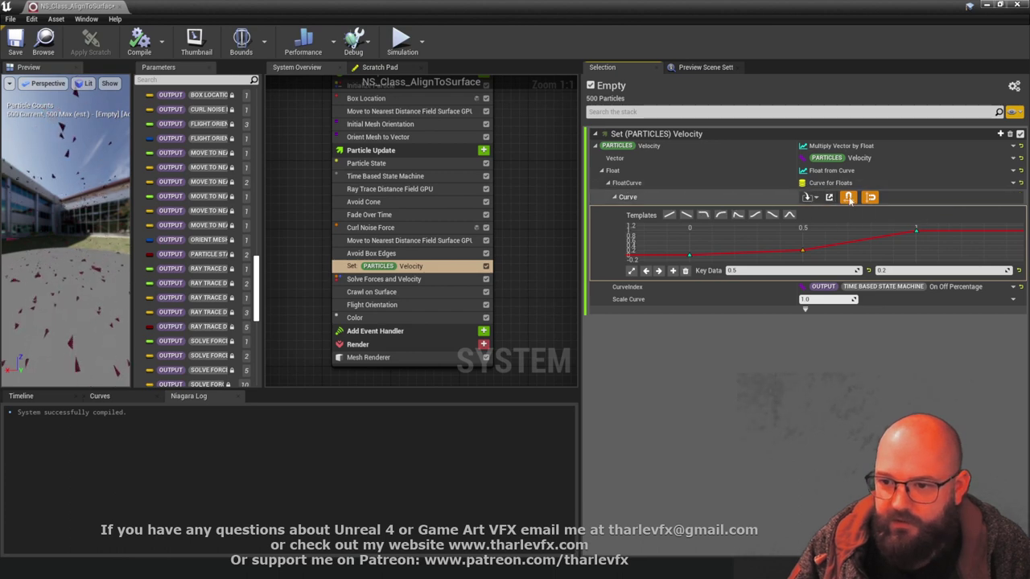
# Open the velocity curve in the full curve editor, move the middle key to time 0.4, value 0.15, and add one at about 0.8, 0.45
pyautogui.click(125, 397)
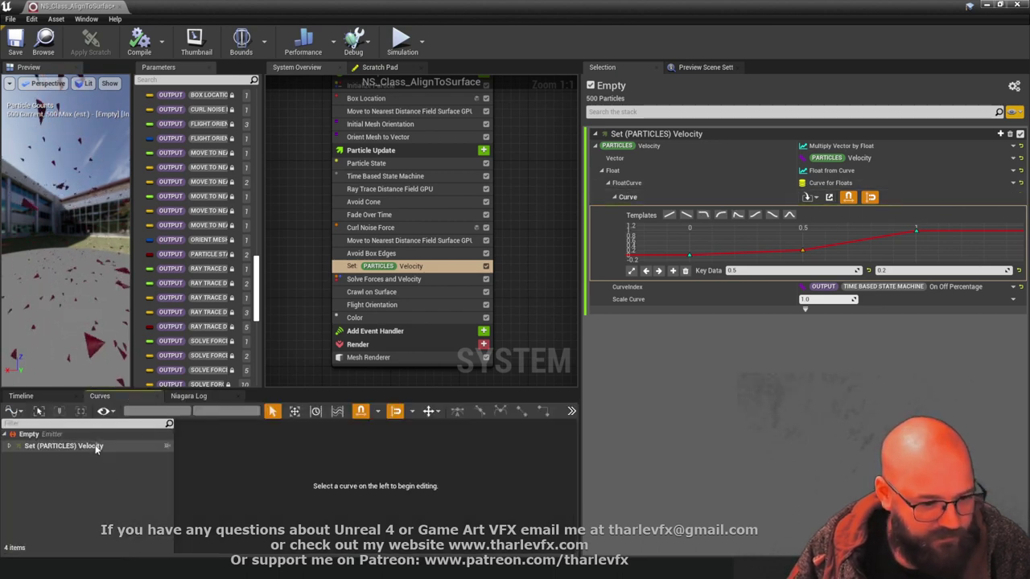
pyautogui.click(753, 236)
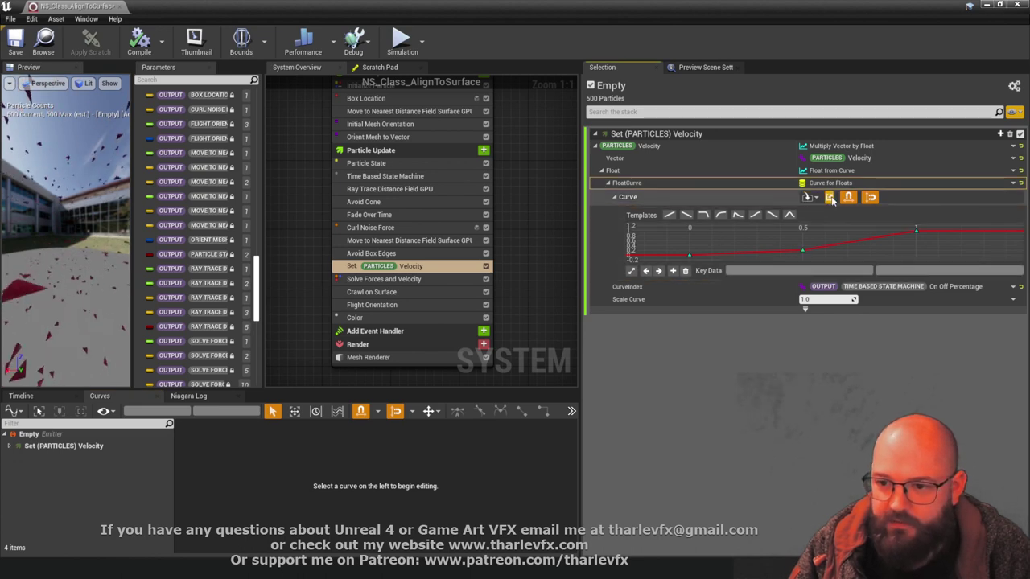
pyautogui.click(829, 199)
pyautogui.scroll(-2, 356, 500)
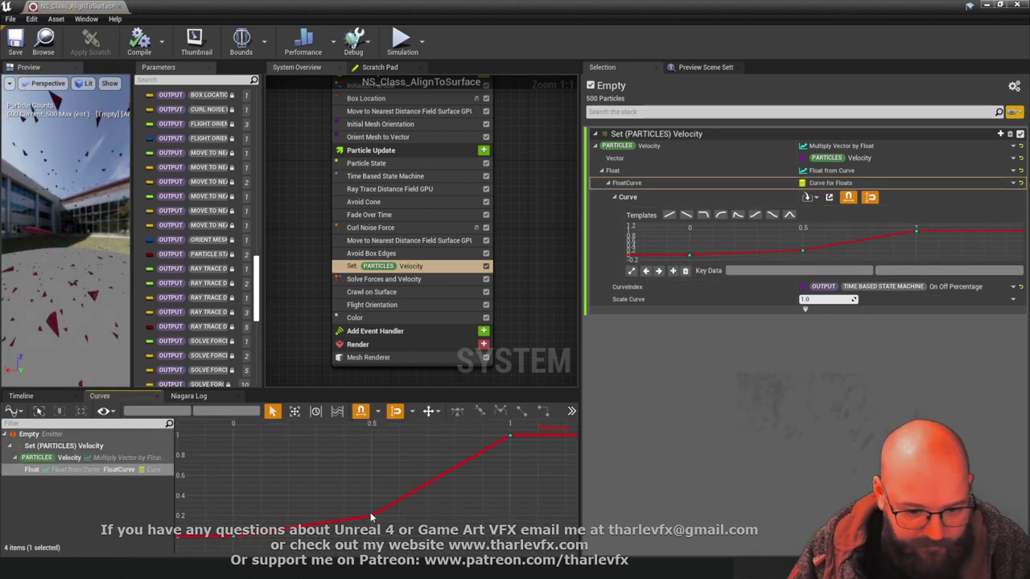
pyautogui.moveTo(372, 517); pyautogui.dragTo(345, 526)
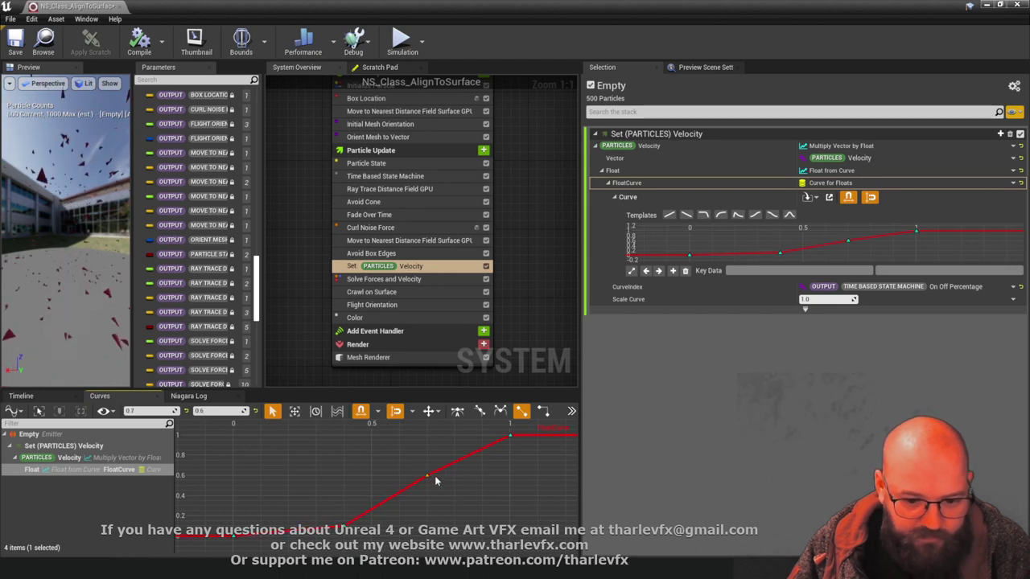
pyautogui.moveTo(435, 480); pyautogui.dragTo(464, 495)
pyautogui.click(346, 526)
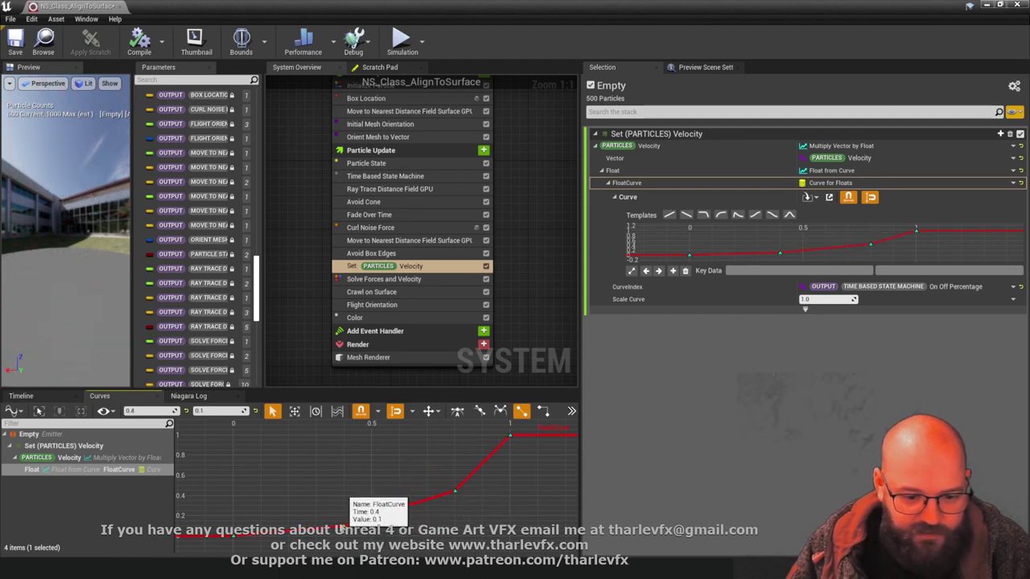
pyautogui.moveTo(347, 526); pyautogui.dragTo(342, 524)
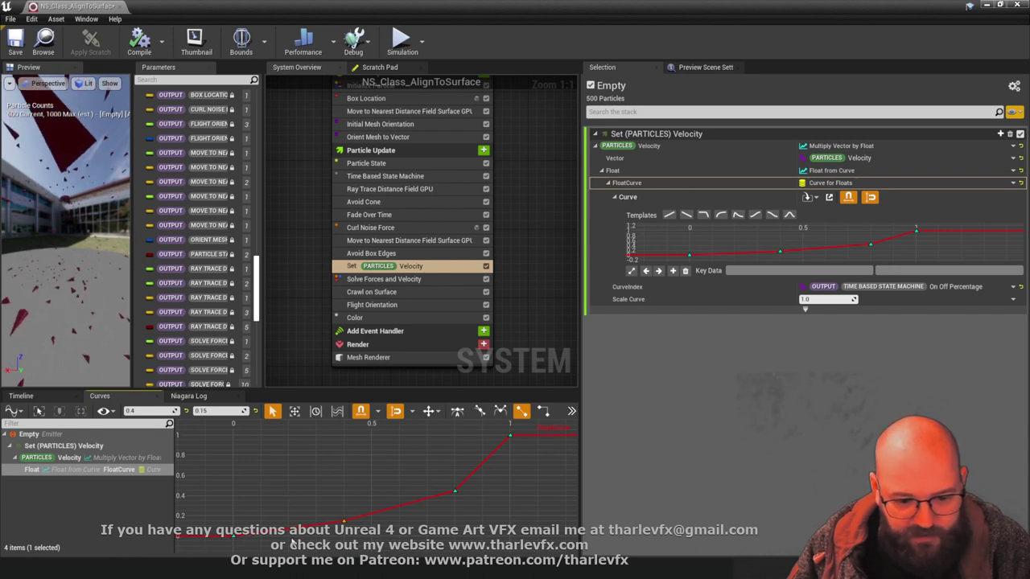
# Review the Fade Over Time module's settings in the Particle Update stack
pyautogui.click(456, 493)
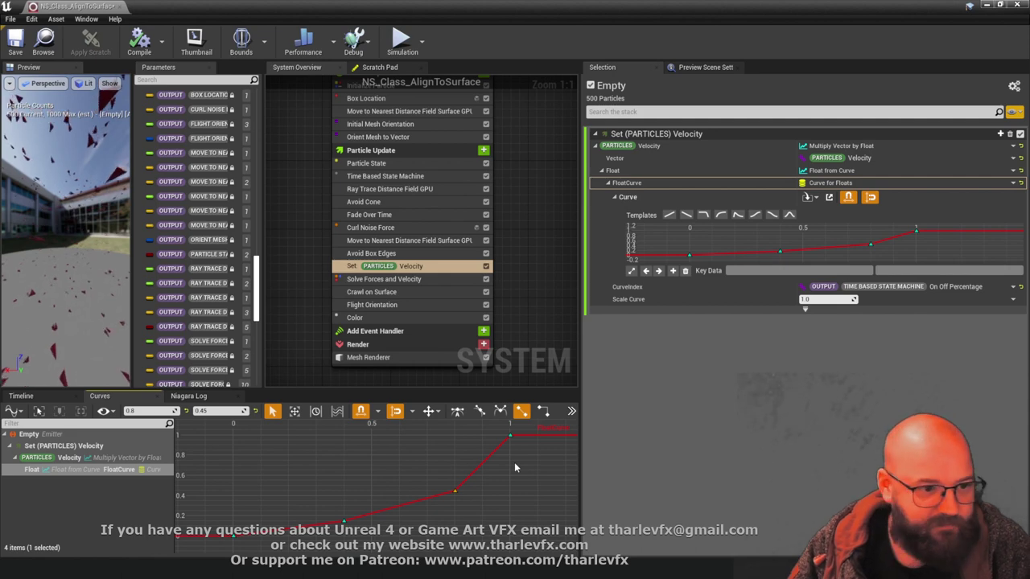
pyautogui.moveTo(7, 332); pyautogui.dragTo(114, 326)
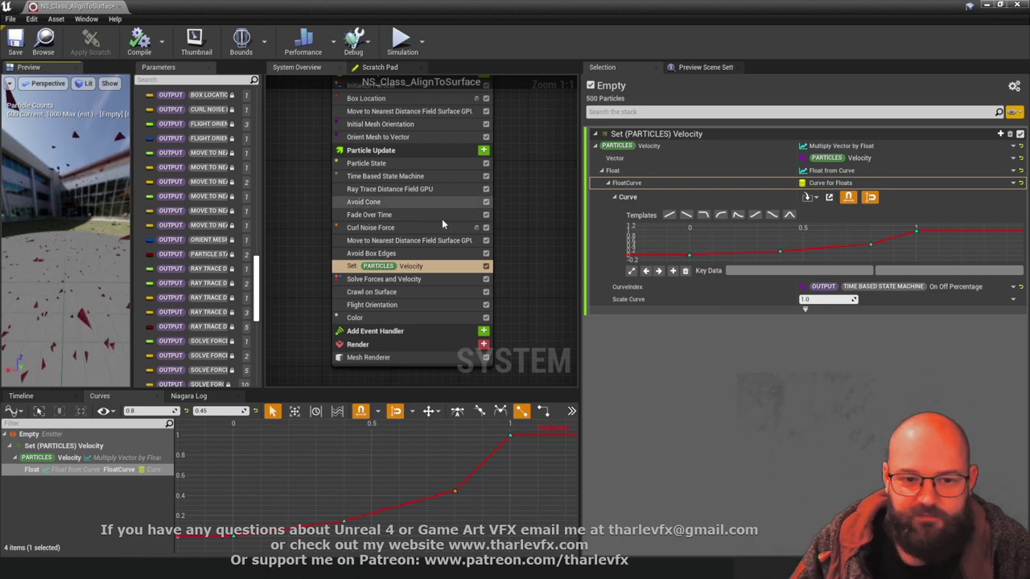
pyautogui.click(398, 216)
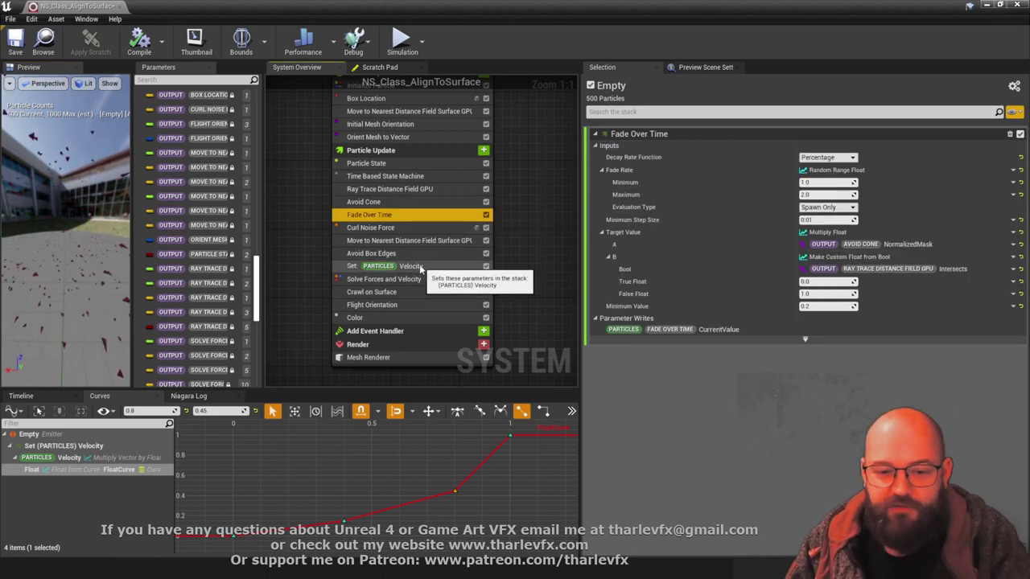
# In Set Particles Velocity, replace the curve's CurveIndex with a Clamp Float whose Float input is an Add Float
pyautogui.click(395, 266)
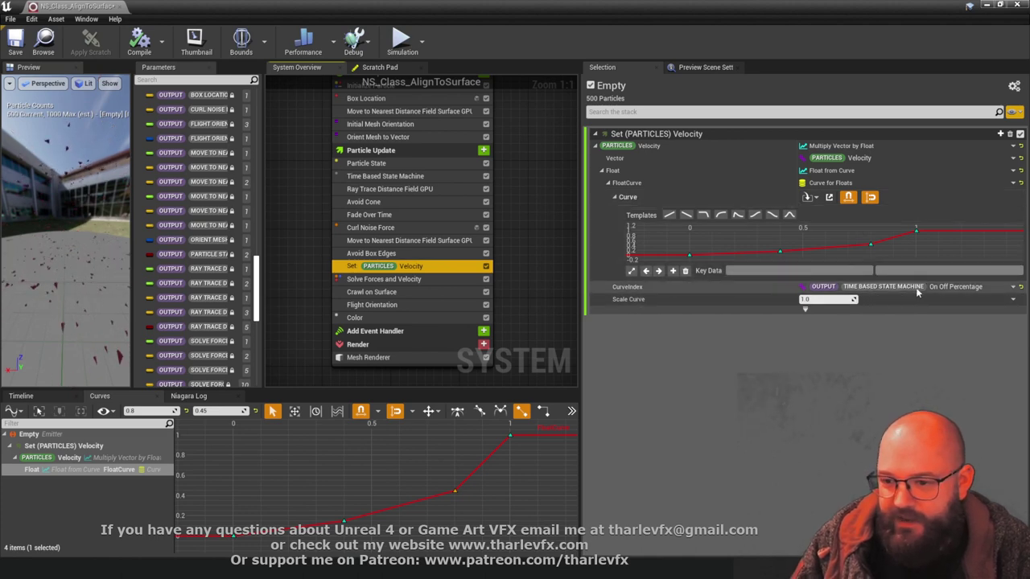
pyautogui.click(1013, 286)
pyautogui.write('clamp')
pyautogui.click(925, 354)
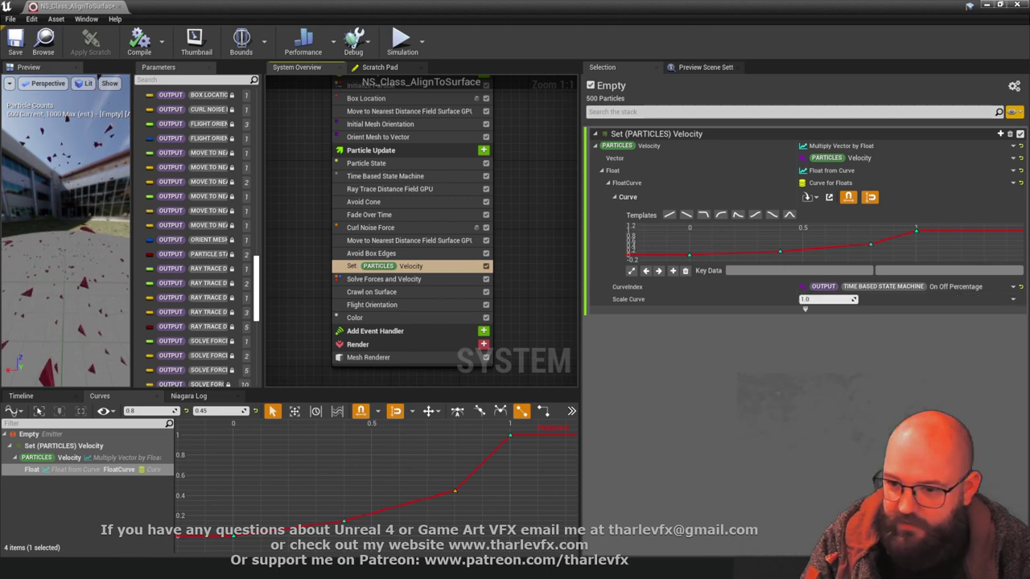
pyautogui.click(1013, 300)
pyautogui.write('add')
pyautogui.press('Return')
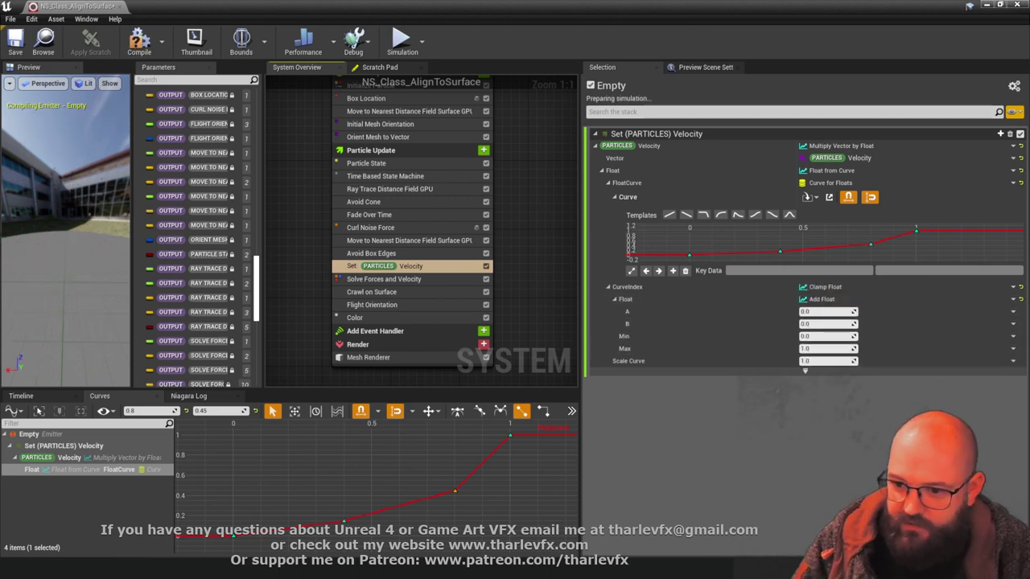
# Link the Add Float's A to Time Based State Machine On Off Percentage and B to the particles' Fade Over Time CurrentValue
pyautogui.click(1013, 311)
pyautogui.write('on')
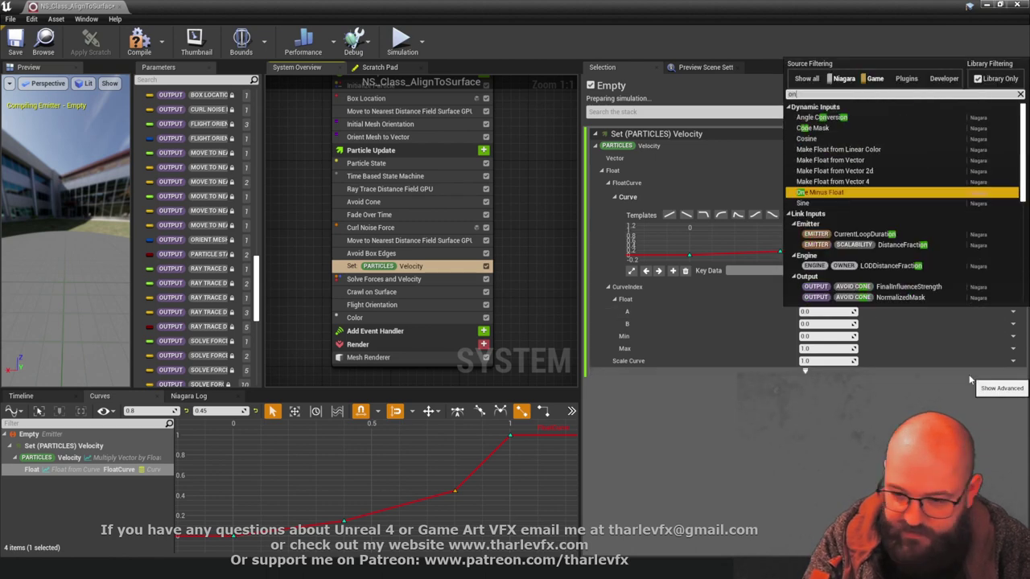
pyautogui.write(' off per')
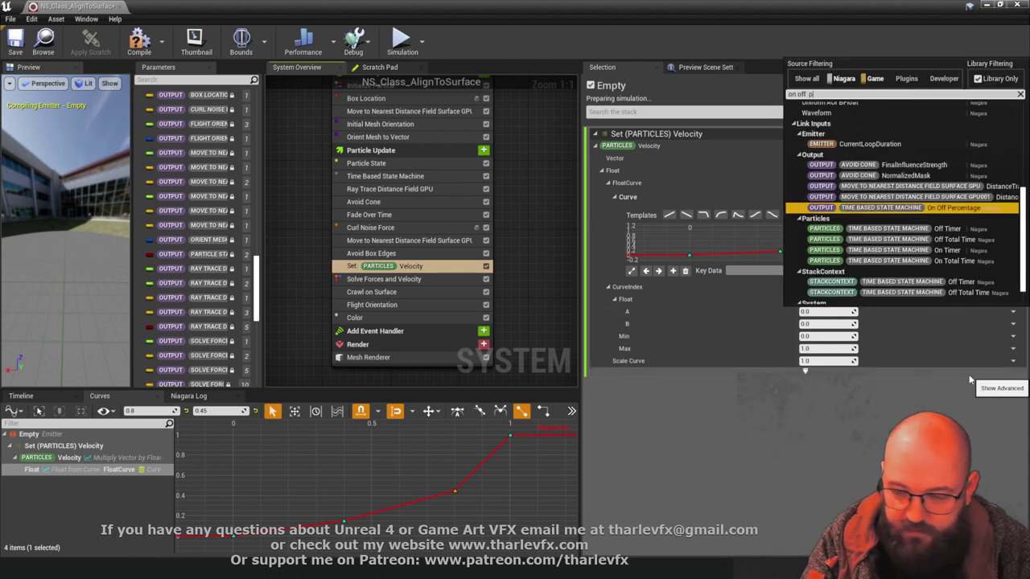
pyautogui.click(932, 214)
pyautogui.click(1014, 324)
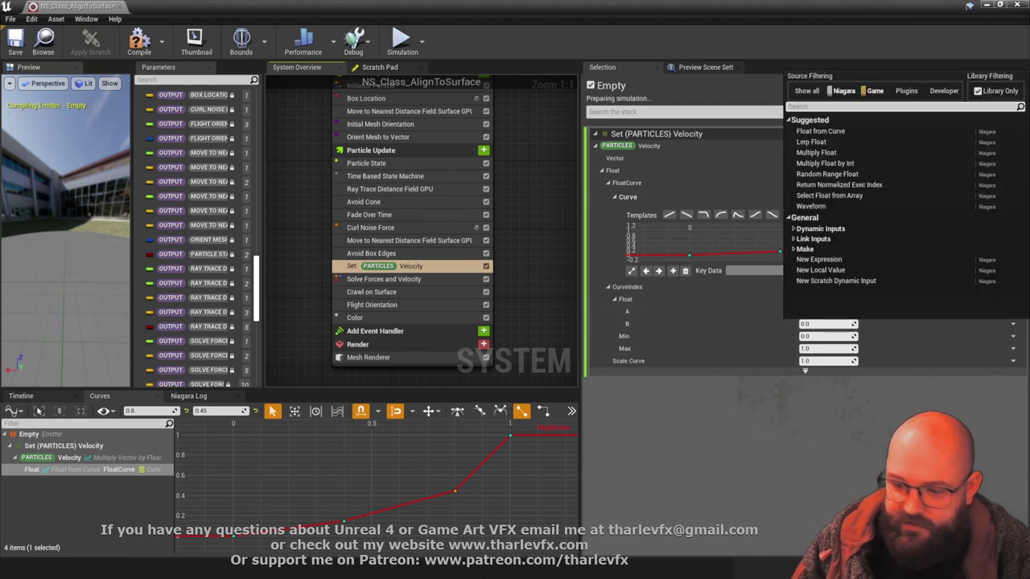
pyautogui.write('fade ov')
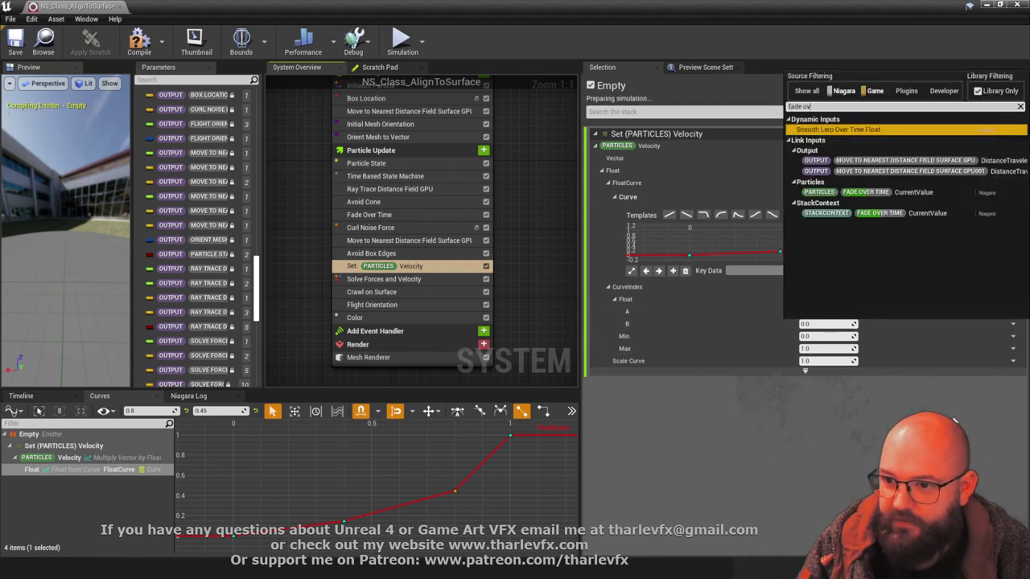
pyautogui.click(913, 193)
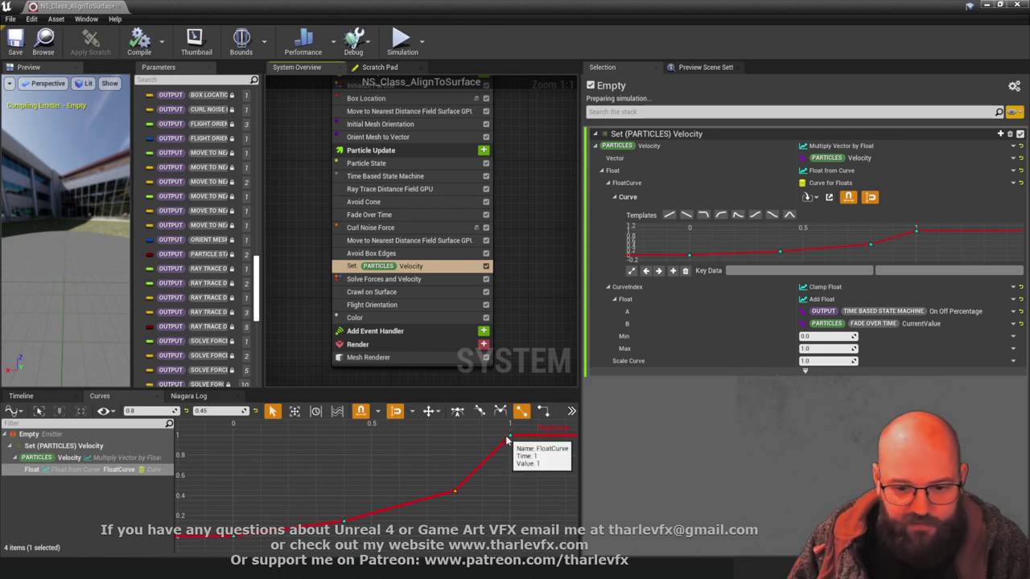
# Try a Clamp Float Max of 2.0 on the CurveIndex and inspect the swarm around the cube in the level
pyautogui.moveTo(509, 445)
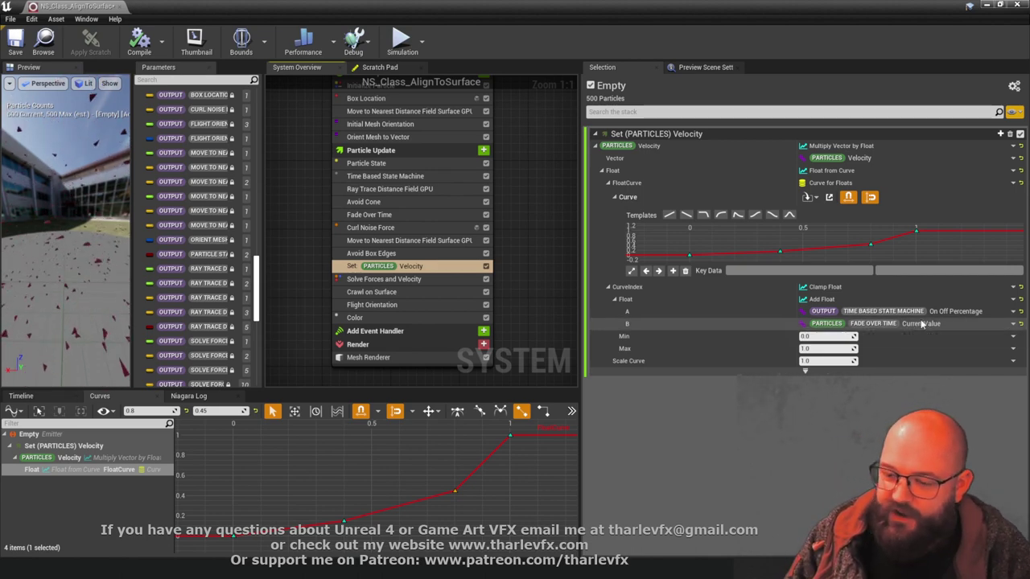
pyautogui.click(828, 350)
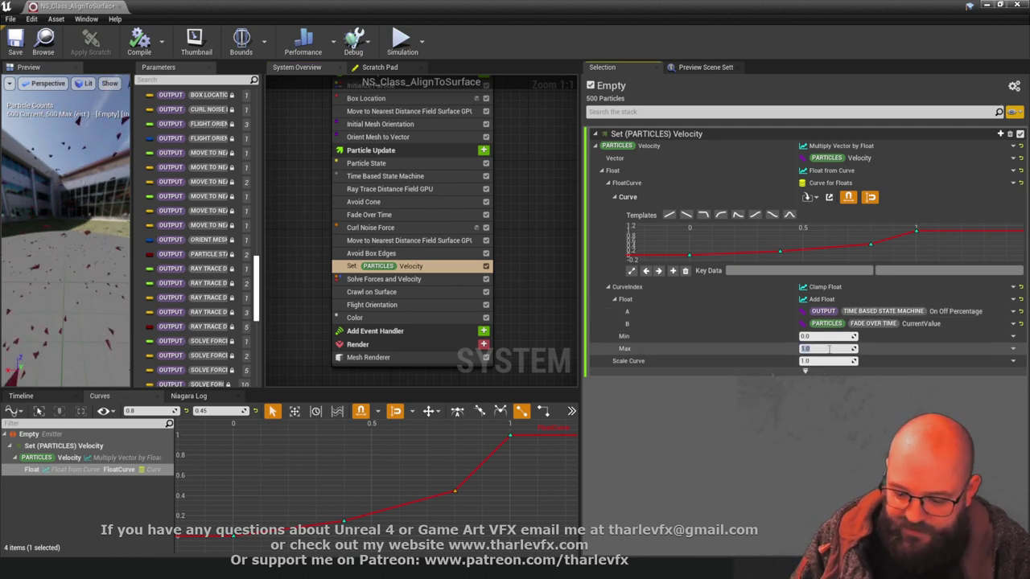
pyautogui.write('2')
pyautogui.press('Return')
pyautogui.click(999, 5)
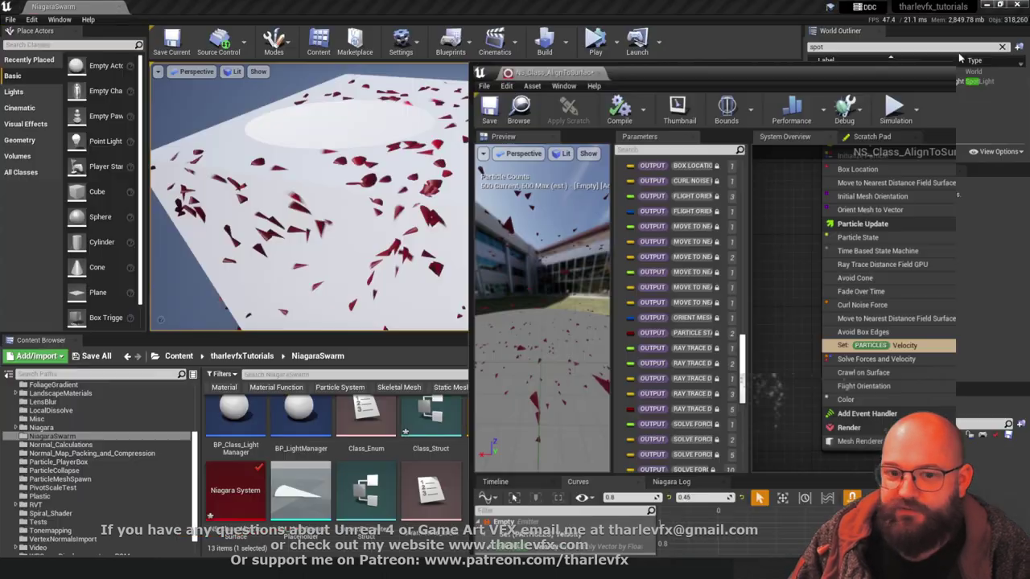
pyautogui.moveTo(418, 160); pyautogui.dragTo(366, 234, button='right')
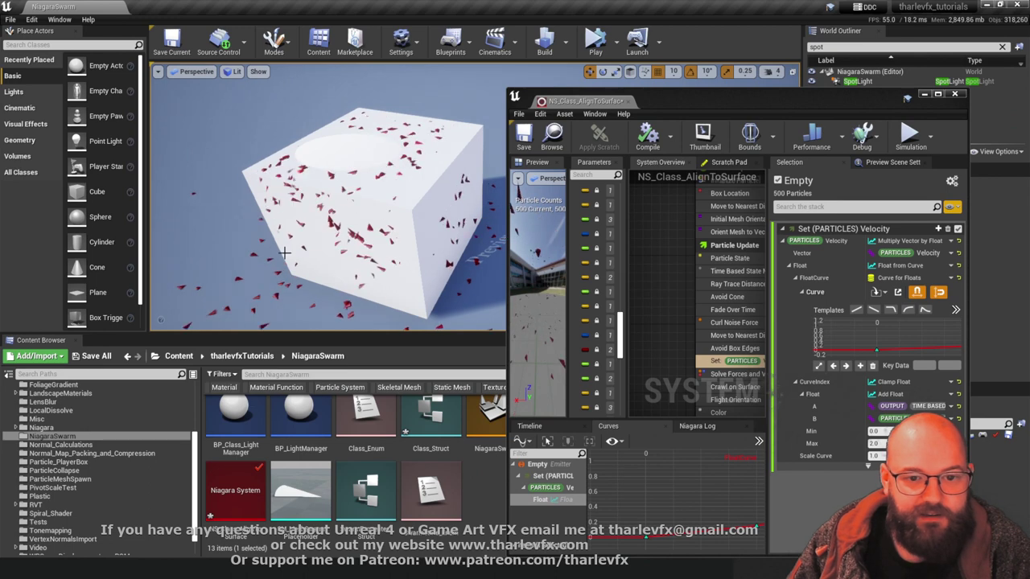
pyautogui.moveTo(285, 253); pyautogui.dragTo(284, 252)
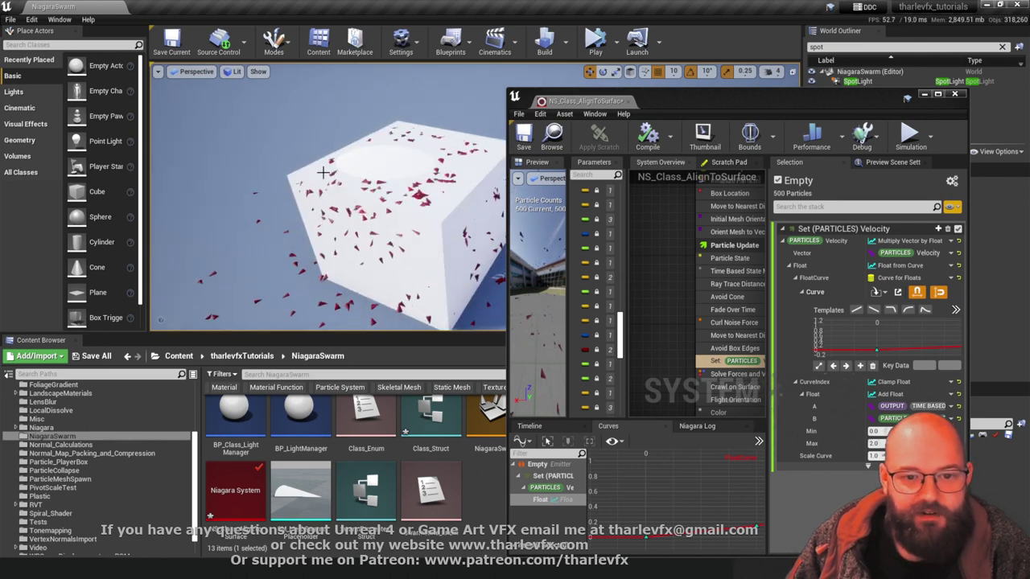
pyautogui.moveTo(419, 245); pyautogui.dragTo(463, 208, button='right')
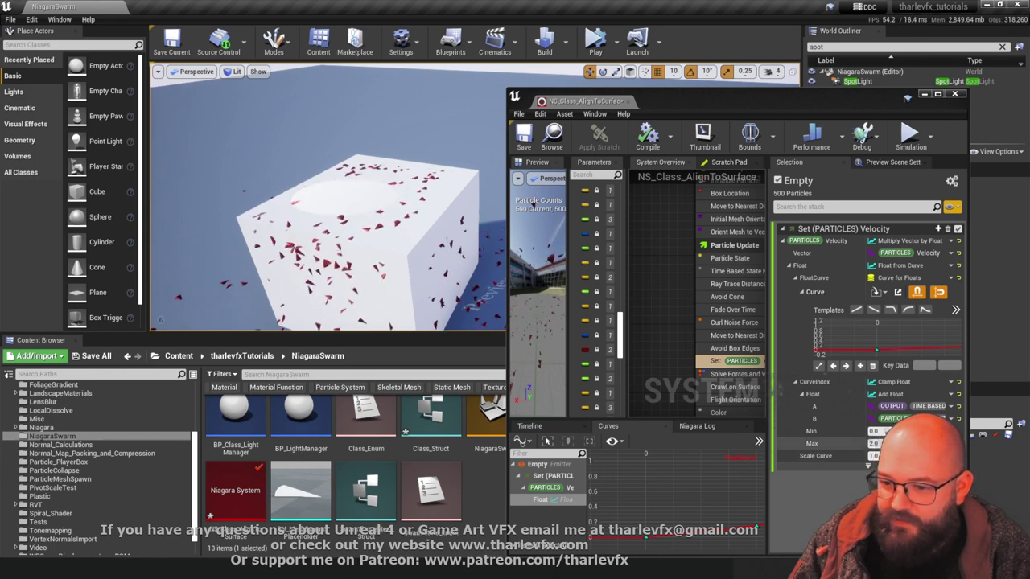
# Try raising the velocity curve's last key at time 1 to a value of 1.875 and inspect the swarm
pyautogui.click(730, 501)
pyautogui.scroll(-3, 721, 485)
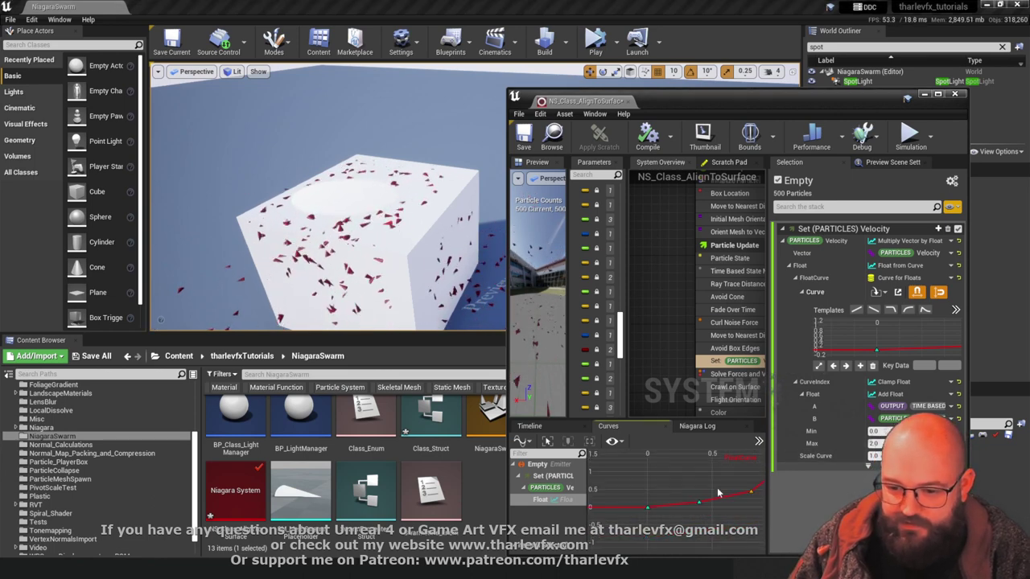
pyautogui.moveTo(648, 494); pyautogui.dragTo(650, 456)
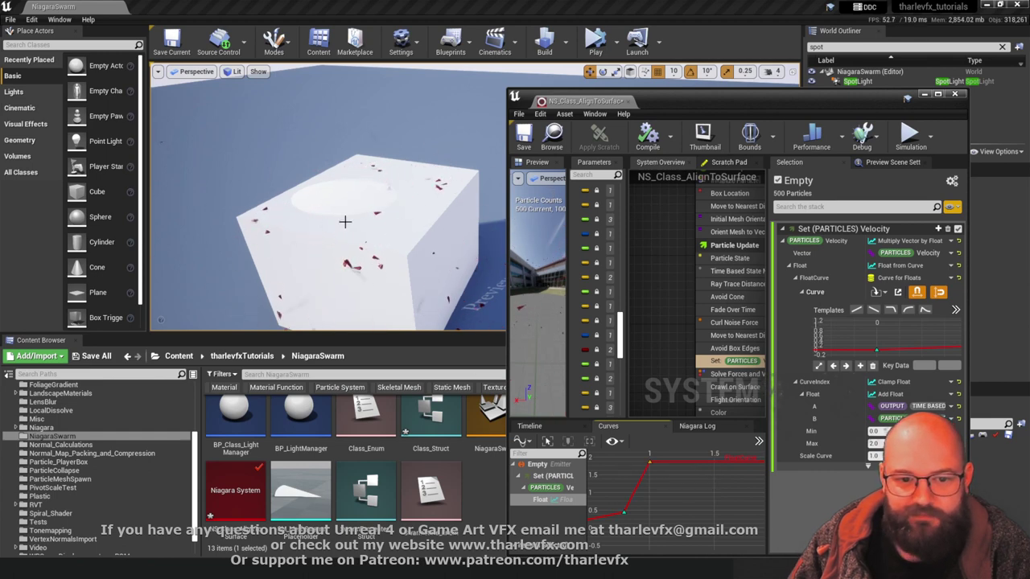
pyautogui.moveTo(360, 220); pyautogui.dragTo(416, 225, button='right')
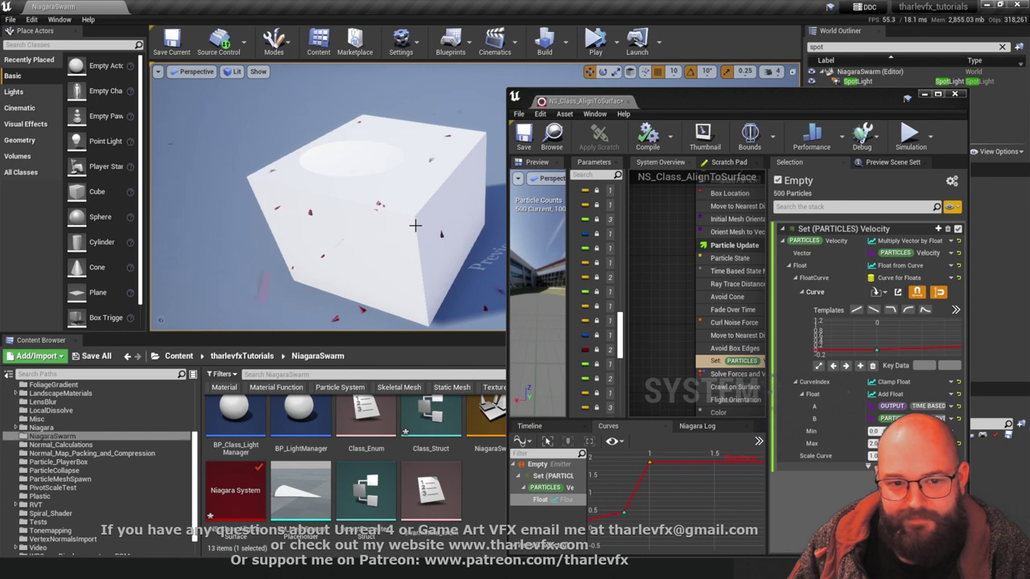
# Set the Clamp Float Max back to 1.0 and return the curve's last key to a value of 1.0
pyautogui.click(671, 483)
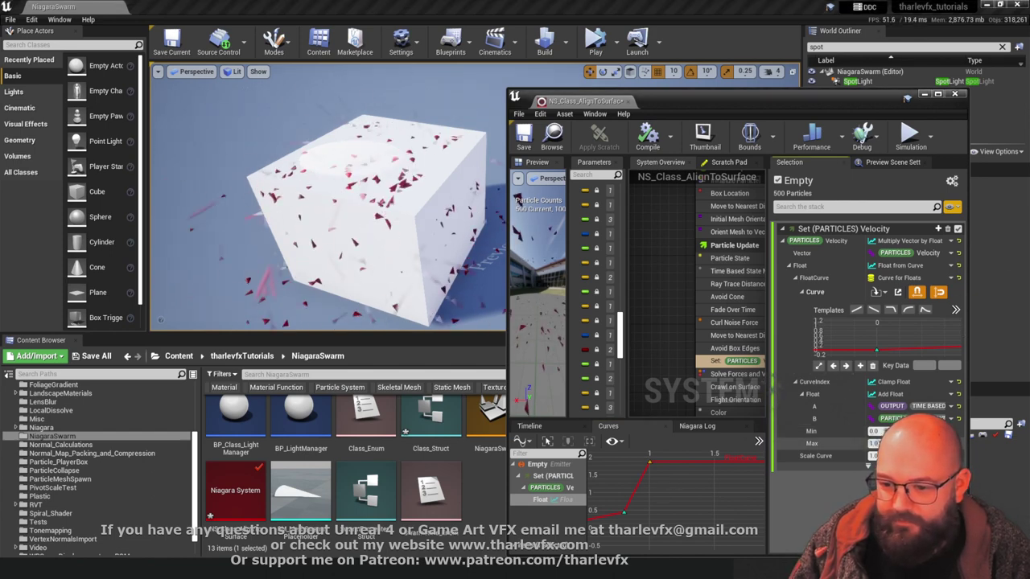
pyautogui.click(681, 501)
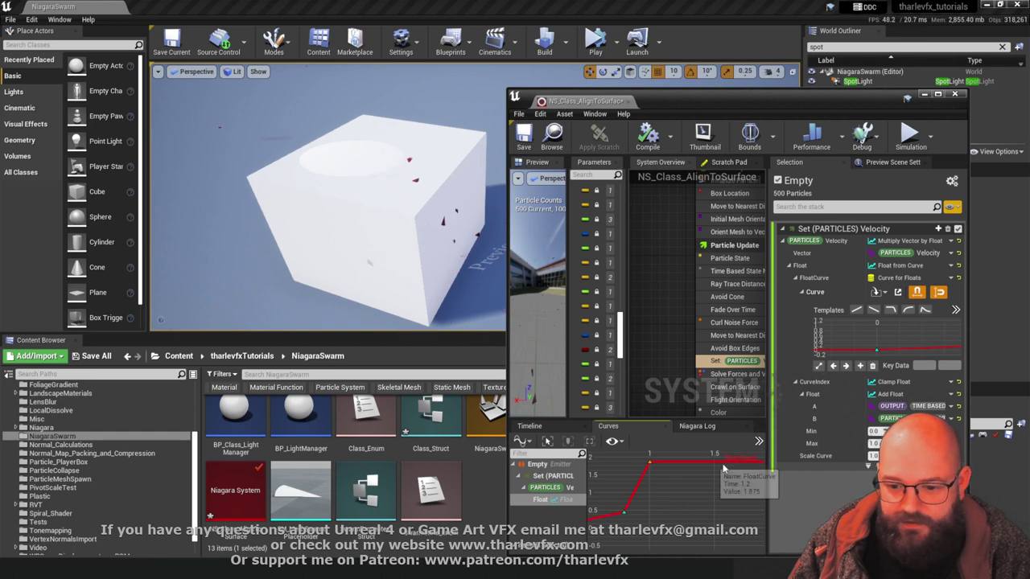
pyautogui.click(938, 95)
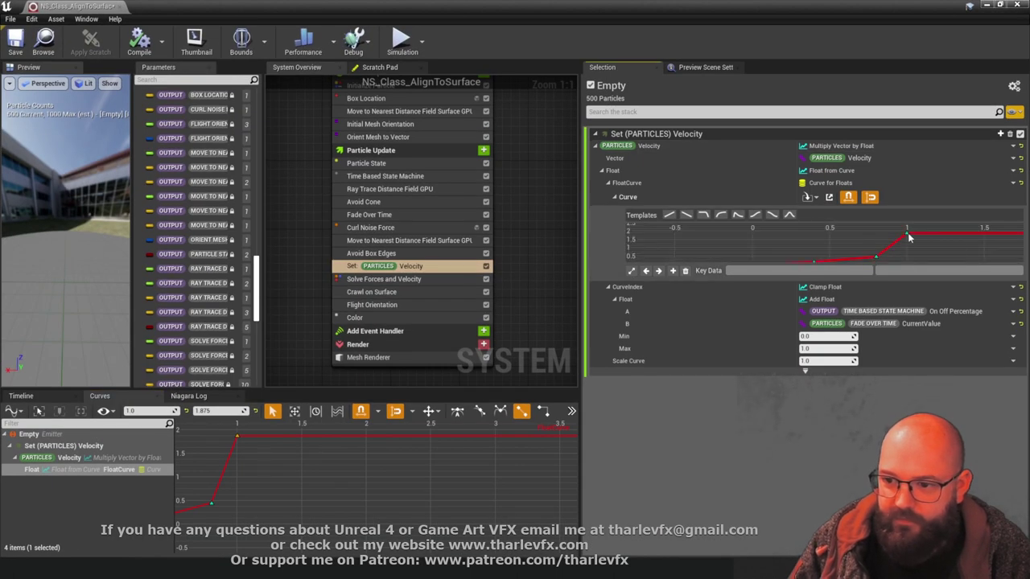
pyautogui.click(908, 233)
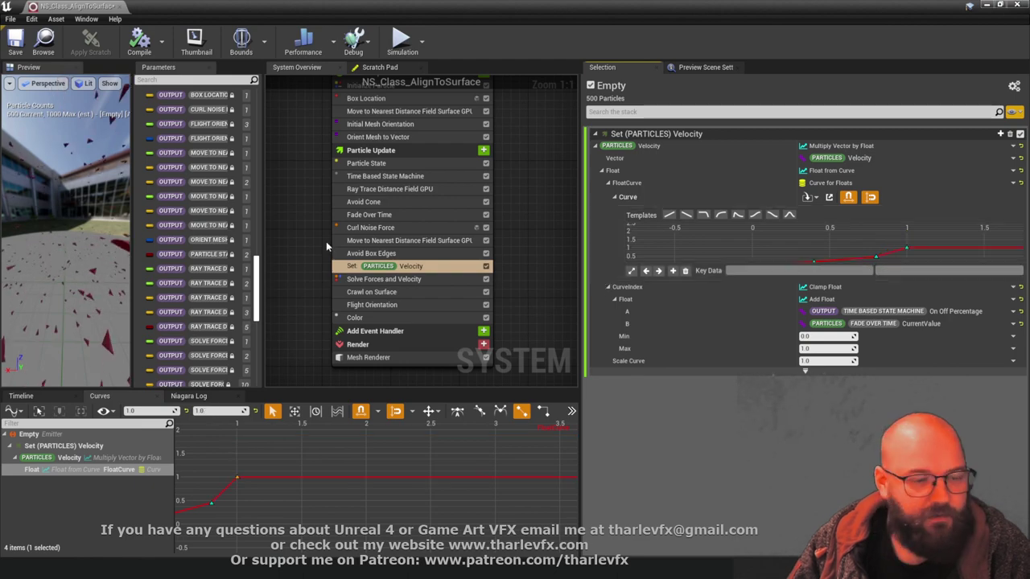
# Inspect the swarm around the cube in the level and close the NS_Class_AlignToSurface editor
pyautogui.doubleClick(860, 17)
pyautogui.moveTo(854, 48); pyautogui.dragTo(792, 47)
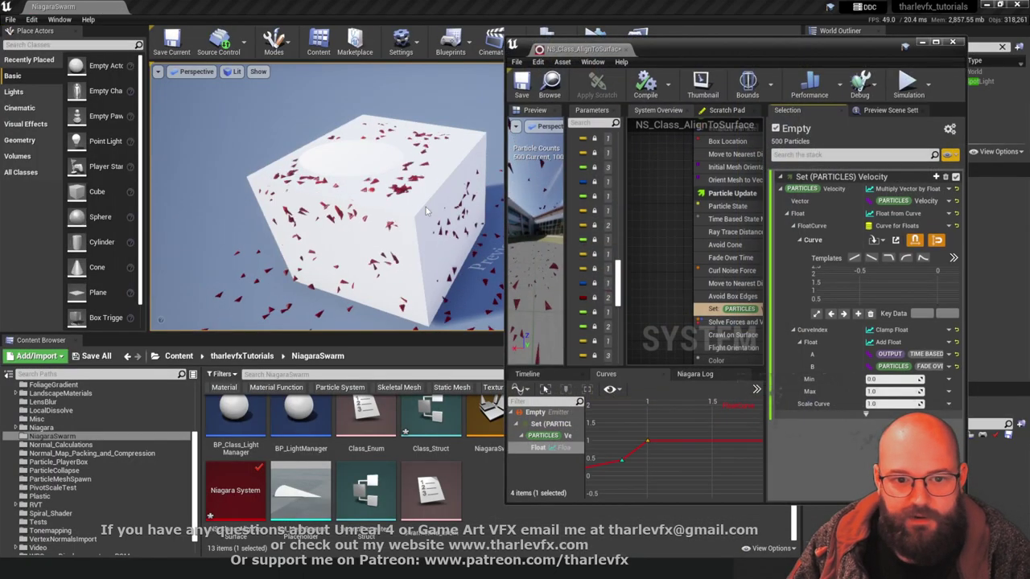
pyautogui.keyDown('alt'); pyautogui.moveTo(426, 207); pyautogui.dragTo(424, 257); pyautogui.keyUp('alt')
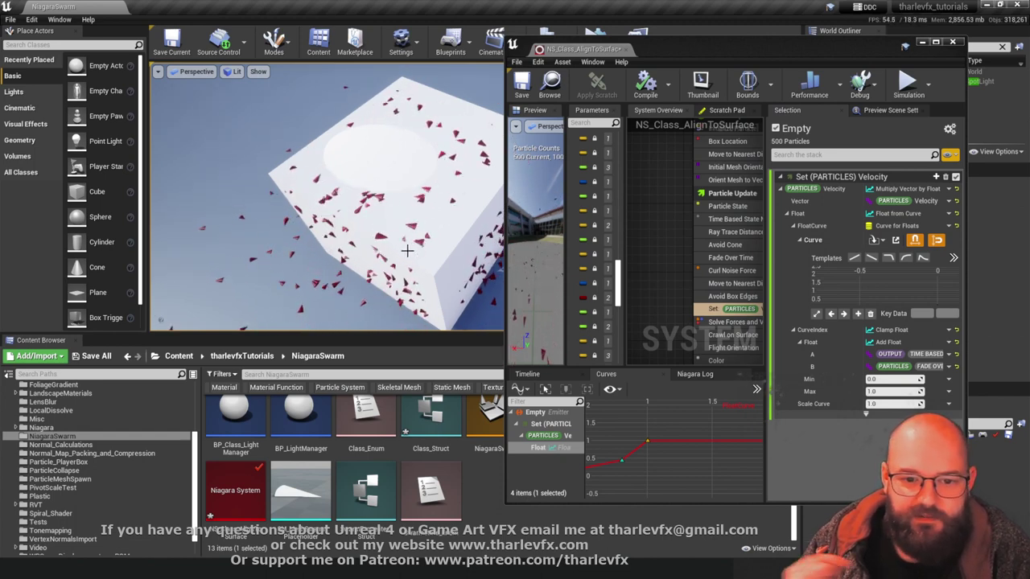
pyautogui.moveTo(383, 175); pyautogui.dragTo(407, 271, button='right')
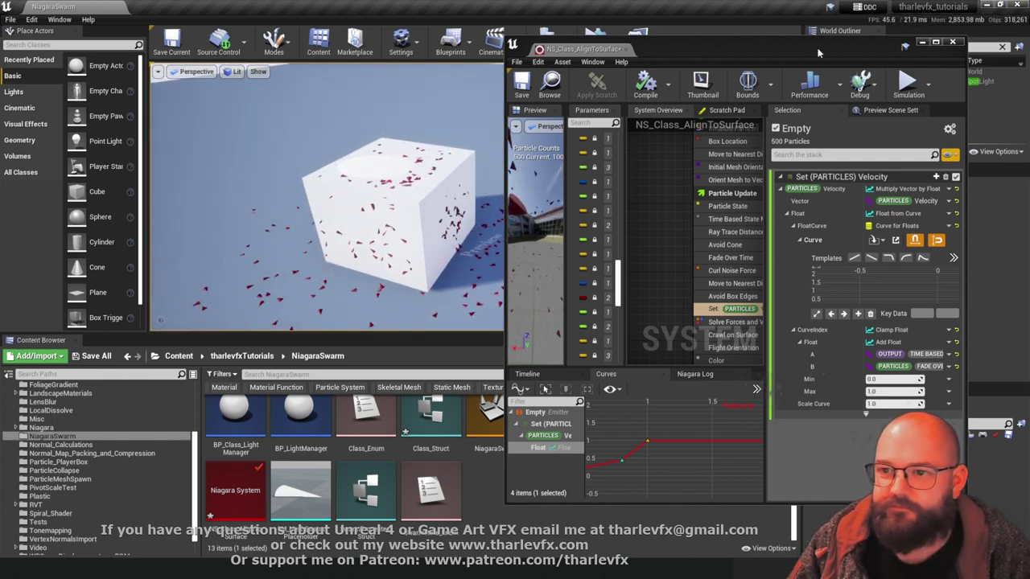
pyautogui.moveTo(818, 48); pyautogui.dragTo(833, 47)
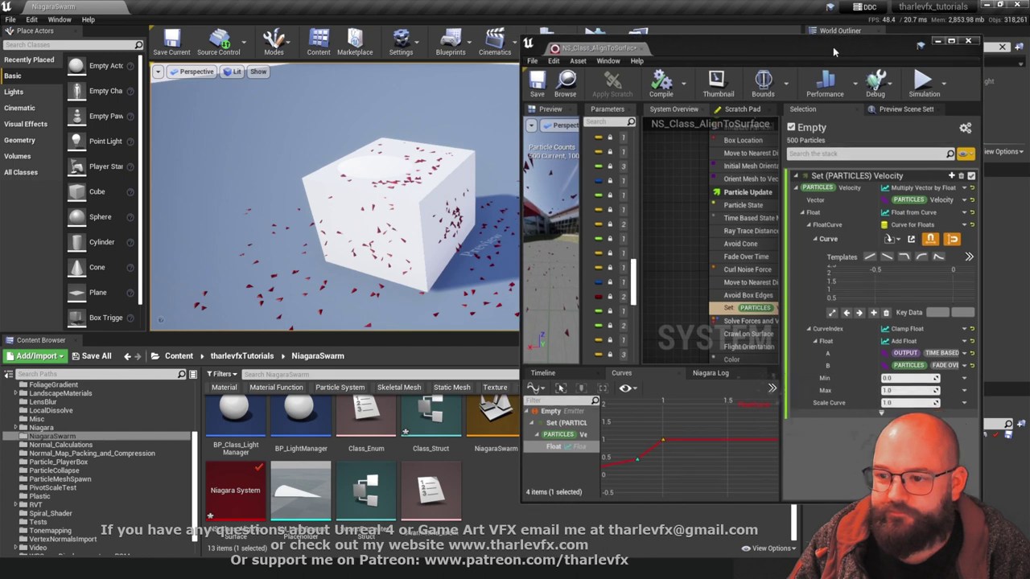
pyautogui.click(641, 50)
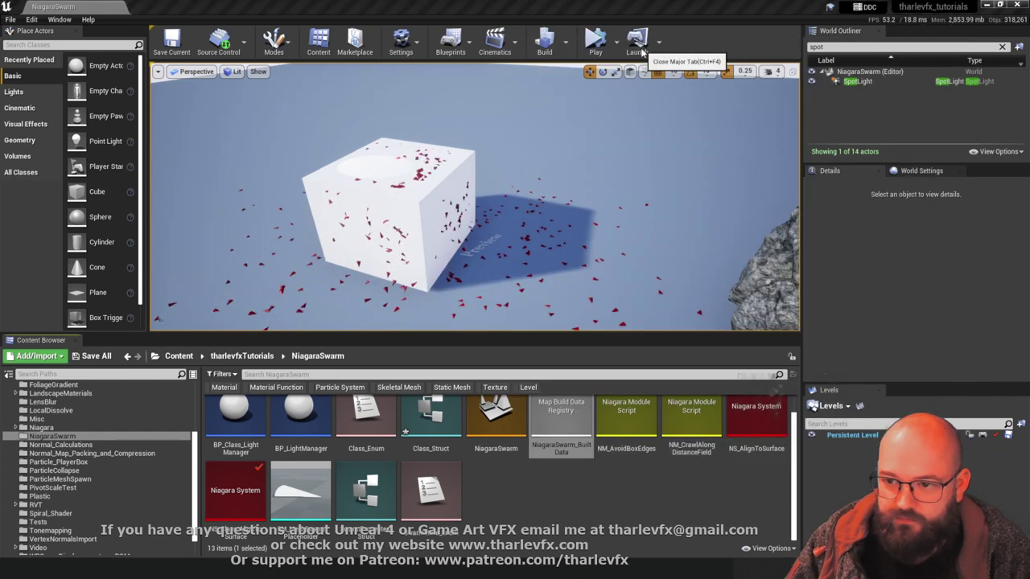
# Run the NiagaraSwarm level in the editor with the SpotLight selected
pyautogui.click(878, 81)
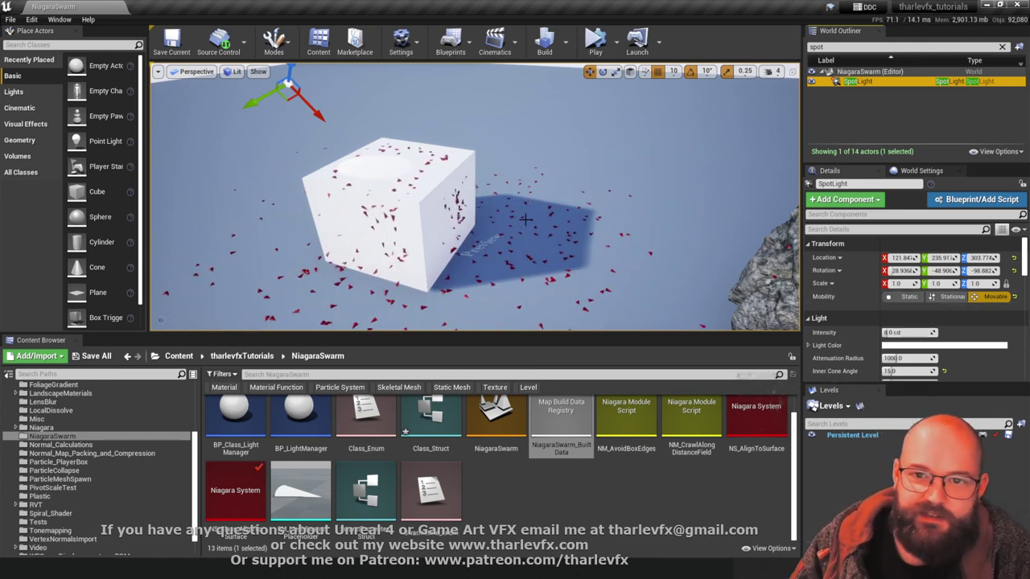
pyautogui.click(595, 40)
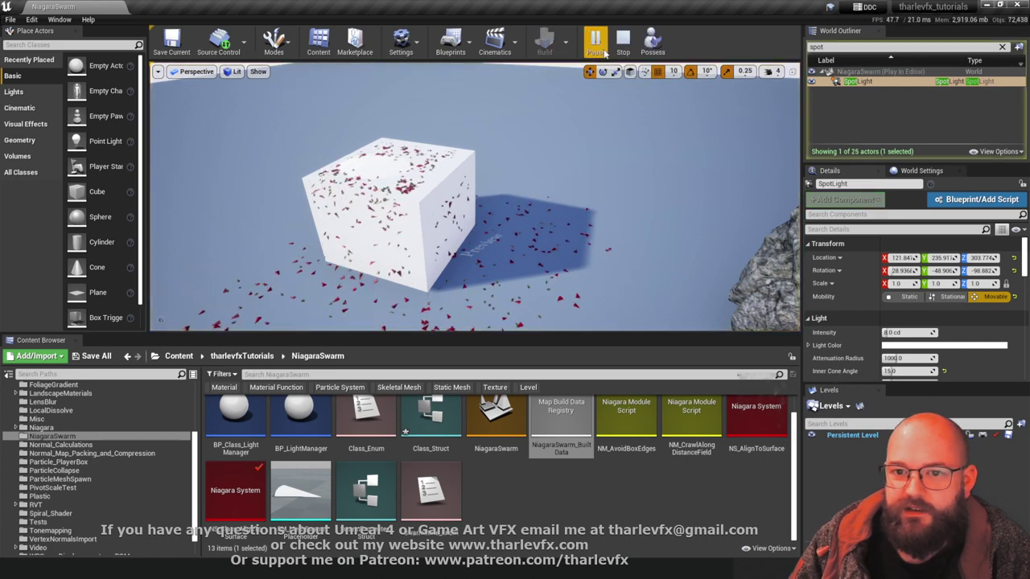
pyautogui.click(901, 119)
pyautogui.doubleClick(858, 81)
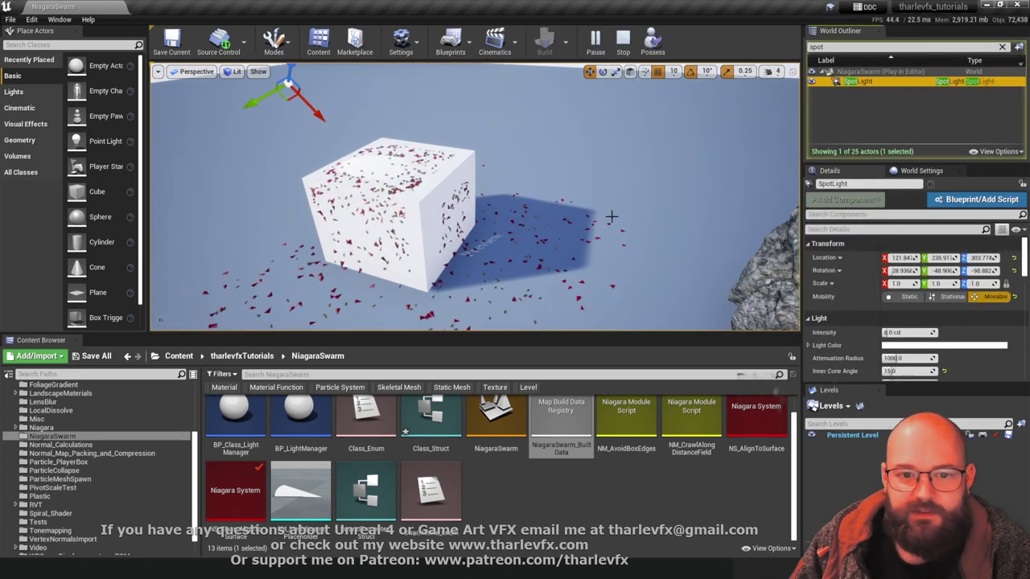
# Move the SpotLight around above the cube to test the swarm's reaction, and stop the simulation
pyautogui.moveTo(374, 190); pyautogui.dragTo(363, 179, button='right')
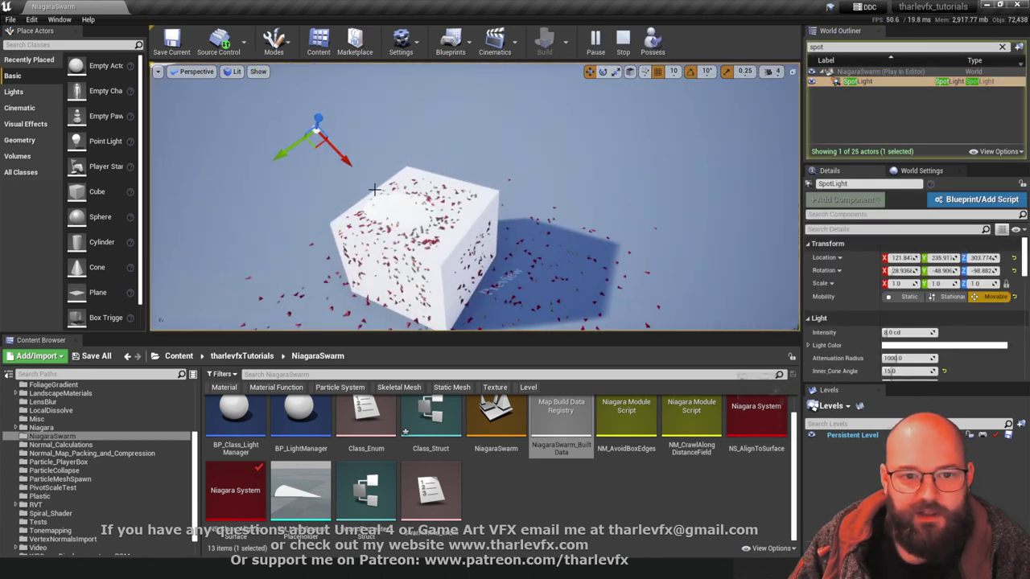
pyautogui.click(632, 73)
pyautogui.moveTo(261, 83); pyautogui.dragTo(282, 141)
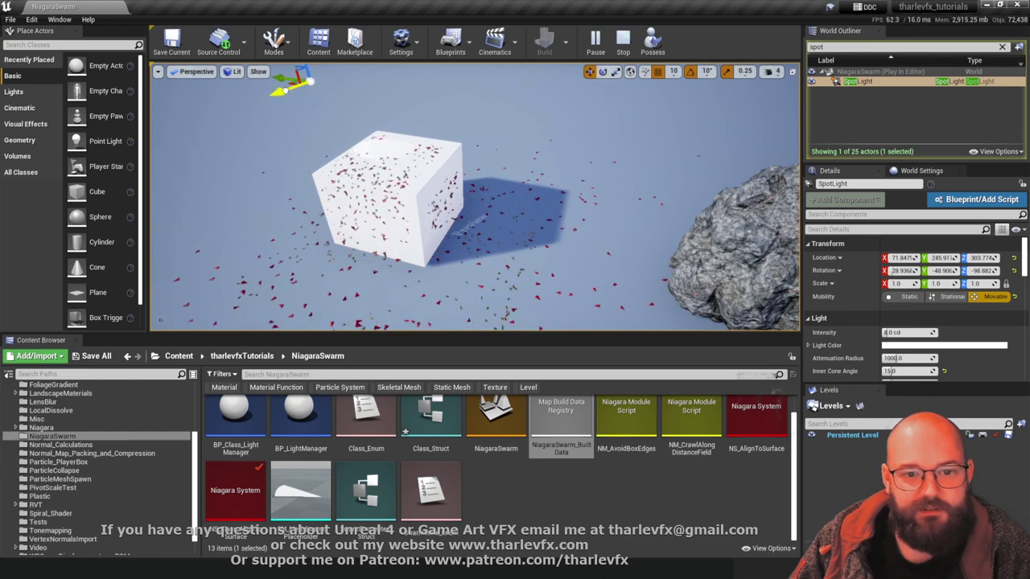
pyautogui.moveTo(282, 90); pyautogui.dragTo(244, 109)
pyautogui.moveTo(507, 149); pyautogui.dragTo(450, 213, button='right')
pyautogui.press('Escape')
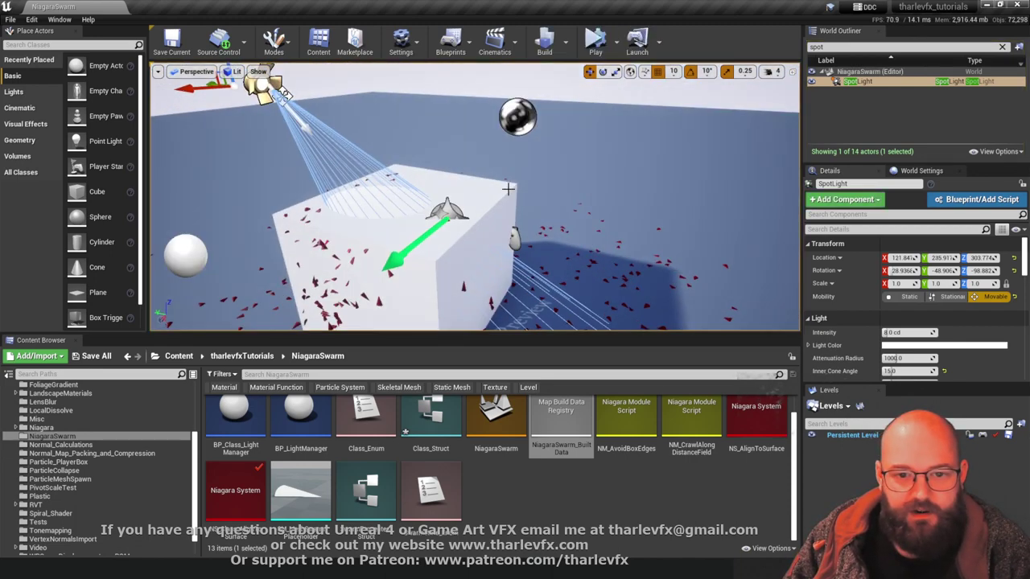
# Open the RiggedBeetle mesh from ExampleContent/Niagara/DistanceField/Beetle/Meshes and maximize its editor window
pyautogui.moveTo(474, 196); pyautogui.dragTo(434, 196, button='right')
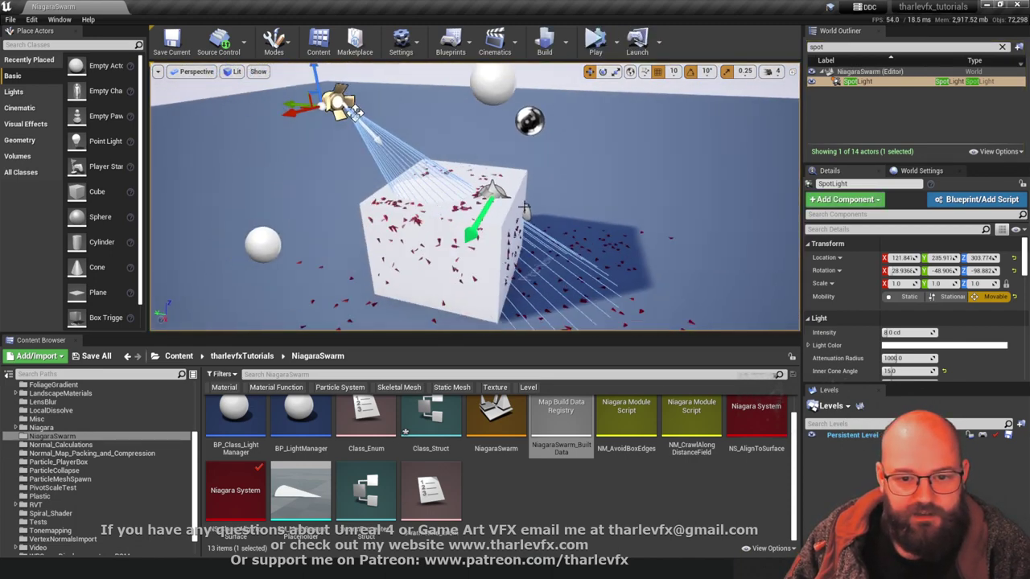
pyautogui.click(575, 507)
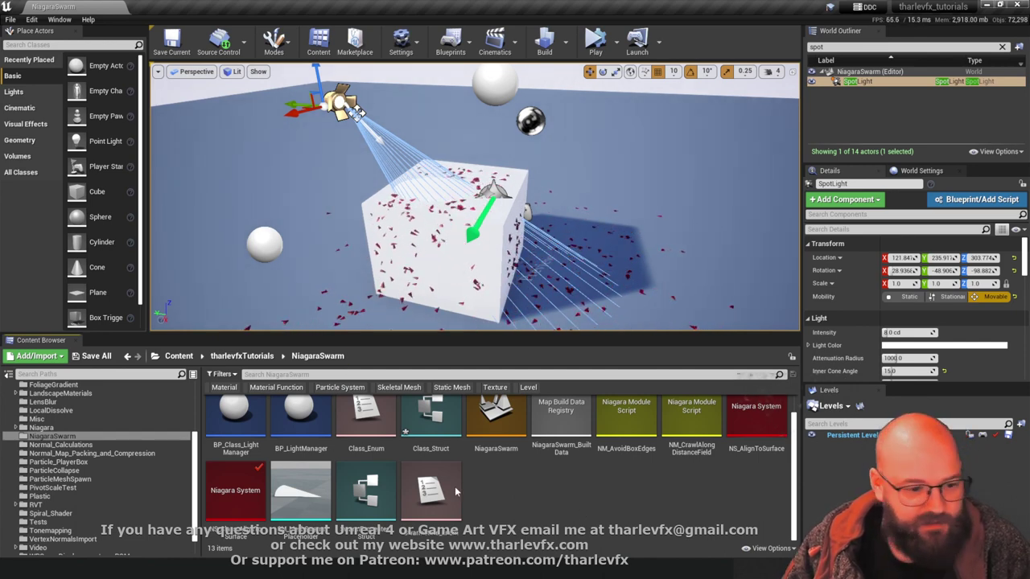
pyautogui.scroll(3, 112, 430)
pyautogui.click(75, 397)
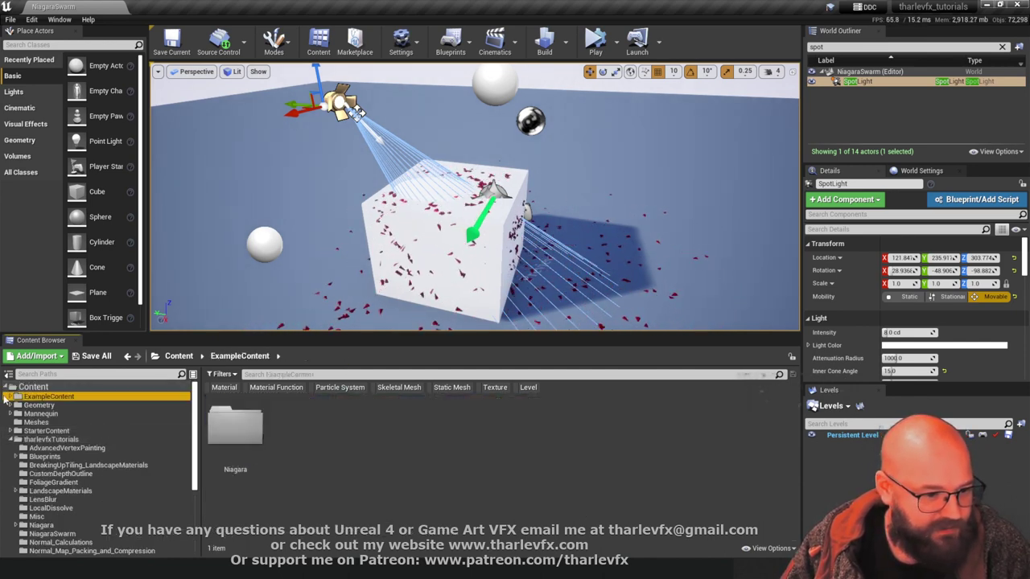
pyautogui.click(6, 396)
pyautogui.doubleClick(235, 426)
pyautogui.doubleClick(215, 434)
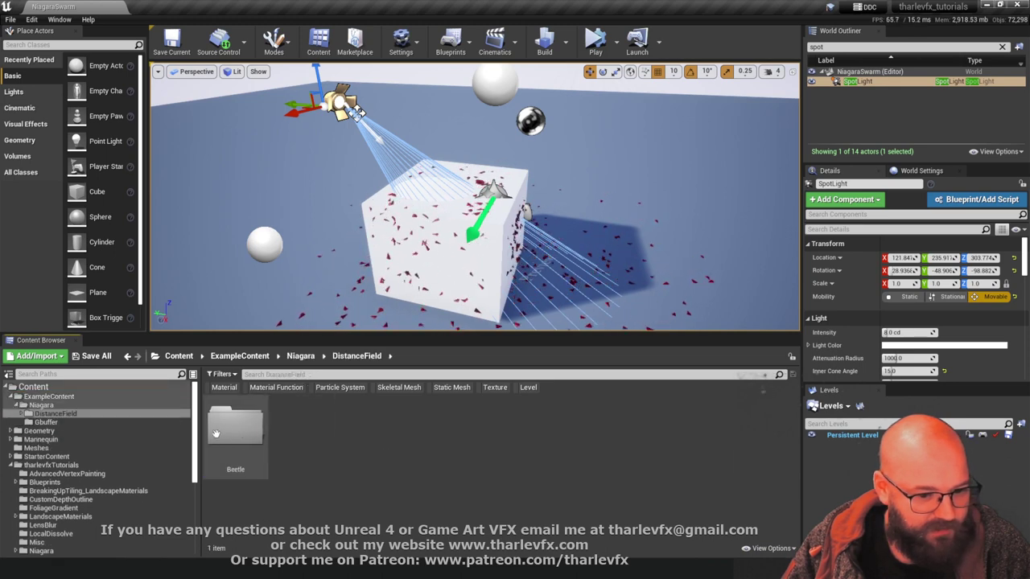
pyautogui.doubleClick(216, 434)
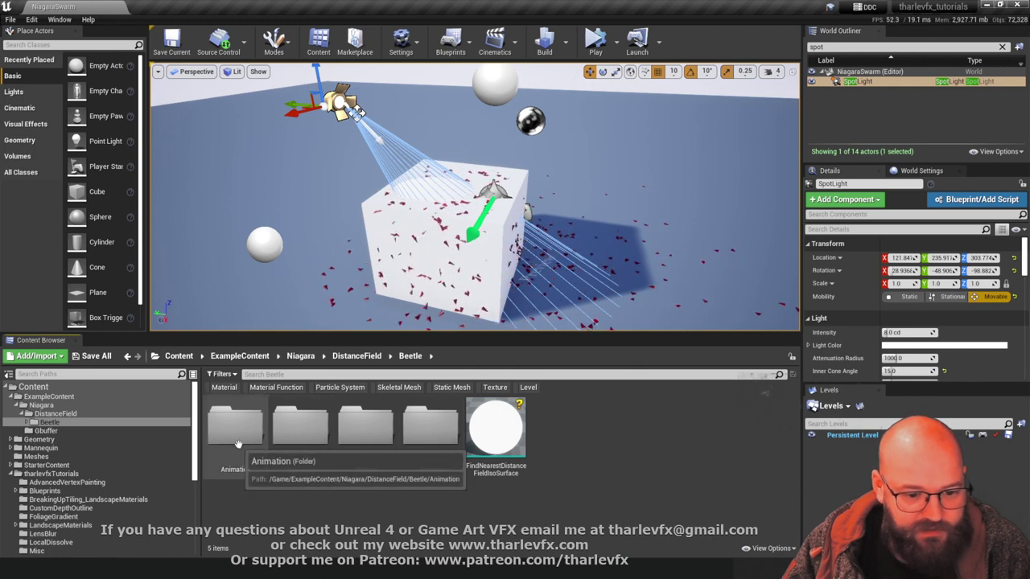
pyautogui.click(301, 435)
pyautogui.doubleClick(365, 430)
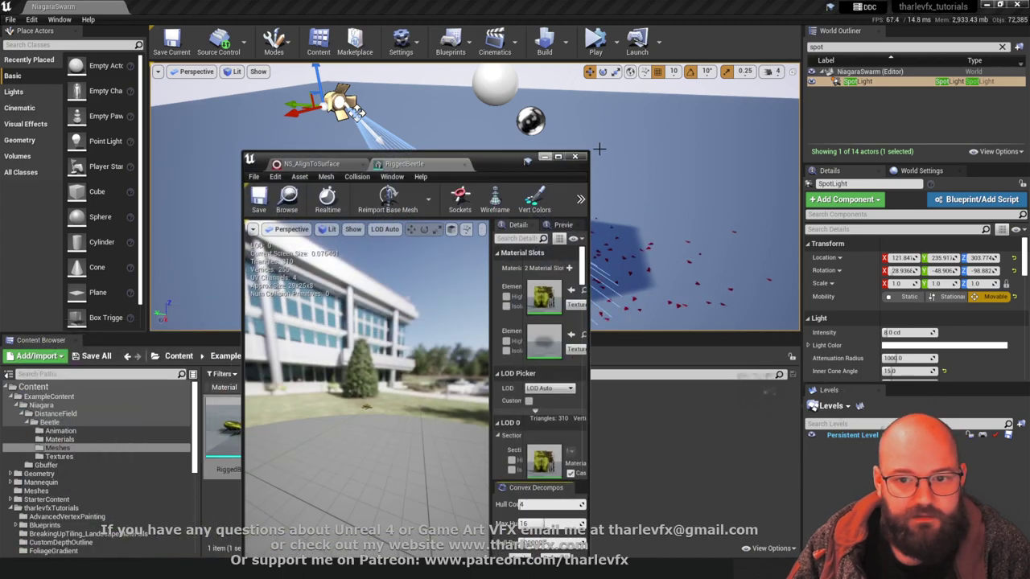
pyautogui.click(559, 157)
# Examine the RiggedBeetle mesh from several angles, including its wireframe
pyautogui.keyDown('alt'); pyautogui.moveTo(436, 353); pyautogui.dragTo(515, 354, button='right'); pyautogui.keyUp('alt')
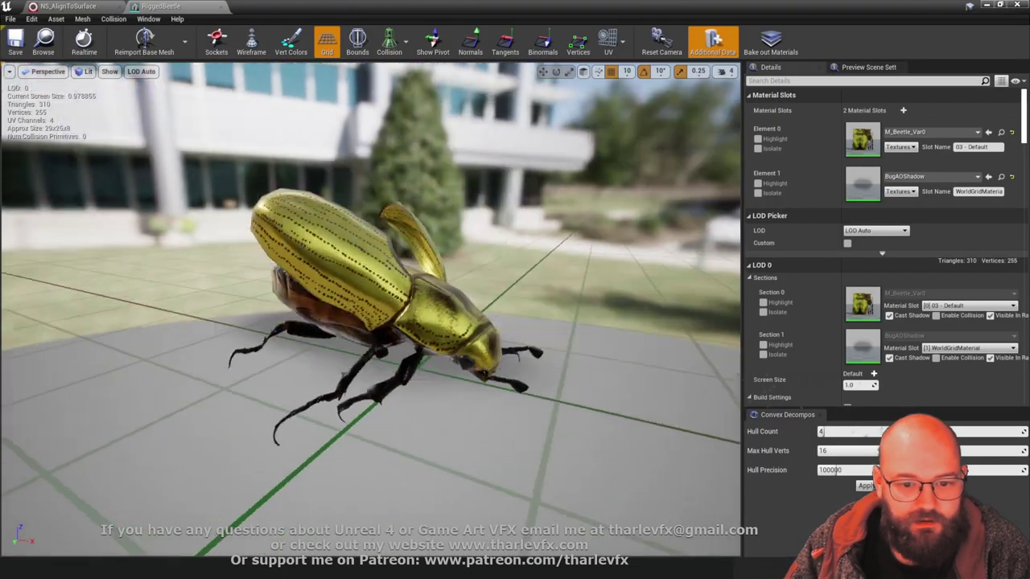
pyautogui.keyDown('alt'); pyautogui.moveTo(436, 353); pyautogui.dragTo(338, 353); pyautogui.keyUp('alt')
pyautogui.keyDown('alt'); pyautogui.moveTo(339, 325); pyautogui.dragTo(259, 325, button='right'); pyautogui.keyUp('alt')
pyautogui.moveTo(340, 326)
pyautogui.keyDown('alt'); pyautogui.mouseDown()
pyautogui.moveTo(243, 325)
pyautogui.moveTo(324, 325)
pyautogui.mouseUp(); pyautogui.keyUp('alt')
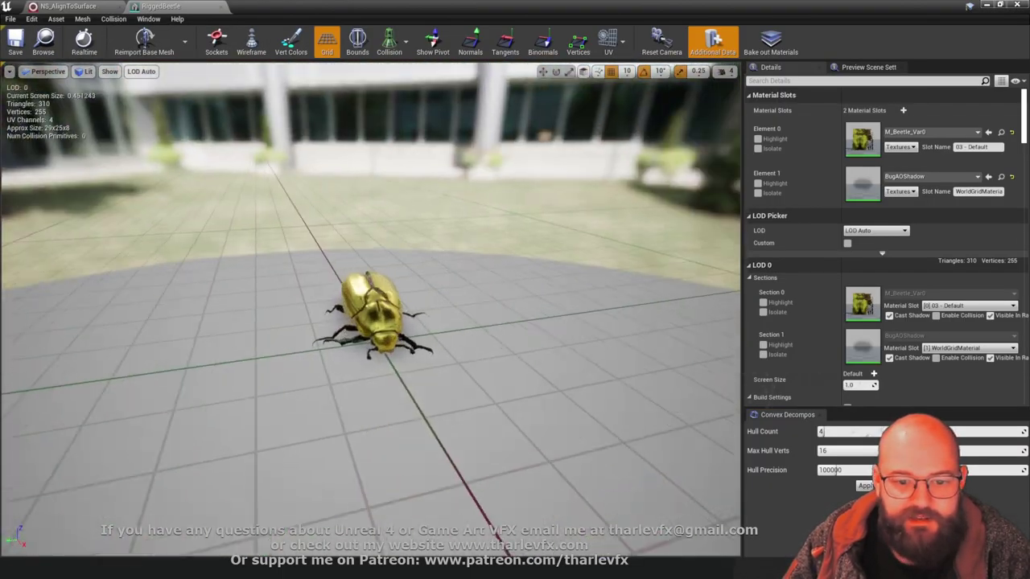
pyautogui.keyDown('alt'); pyautogui.moveTo(340, 325); pyautogui.dragTo(436, 325, button='right'); pyautogui.keyUp('alt')
pyautogui.moveTo(340, 325); pyautogui.dragTo(319, 184)
pyautogui.click(252, 40)
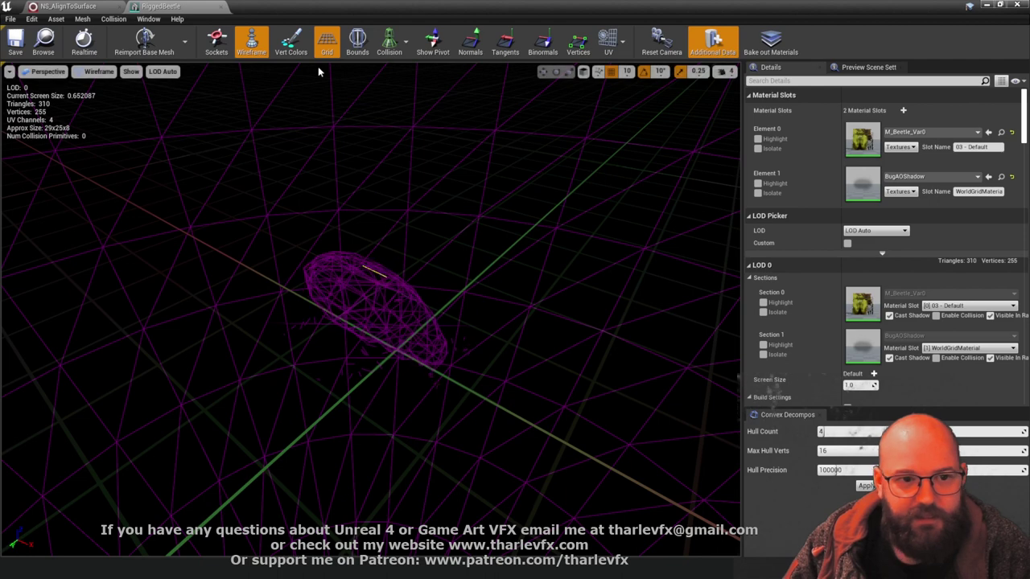
pyautogui.click(251, 41)
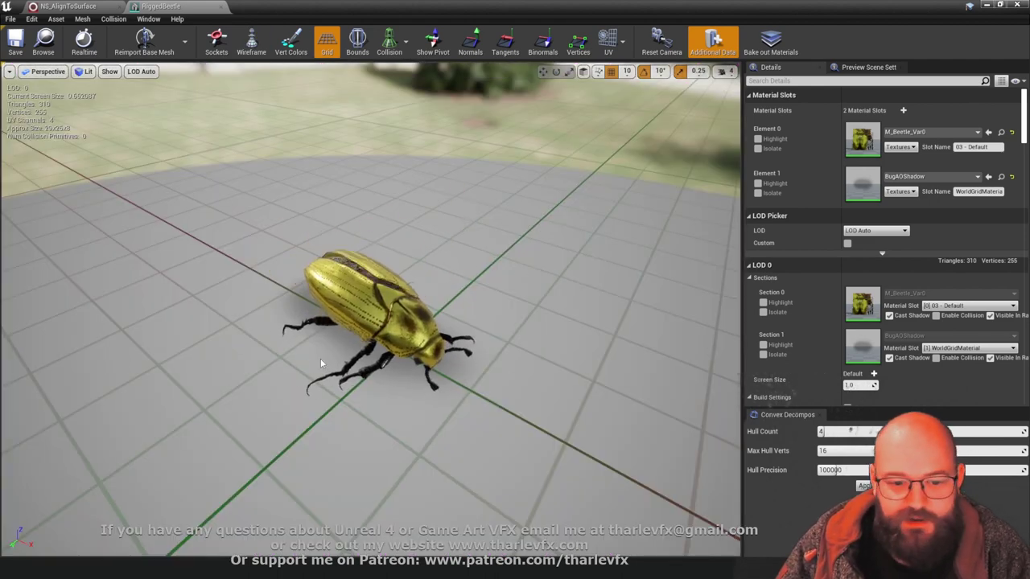
pyautogui.moveTo(401, 345); pyautogui.dragTo(433, 378)
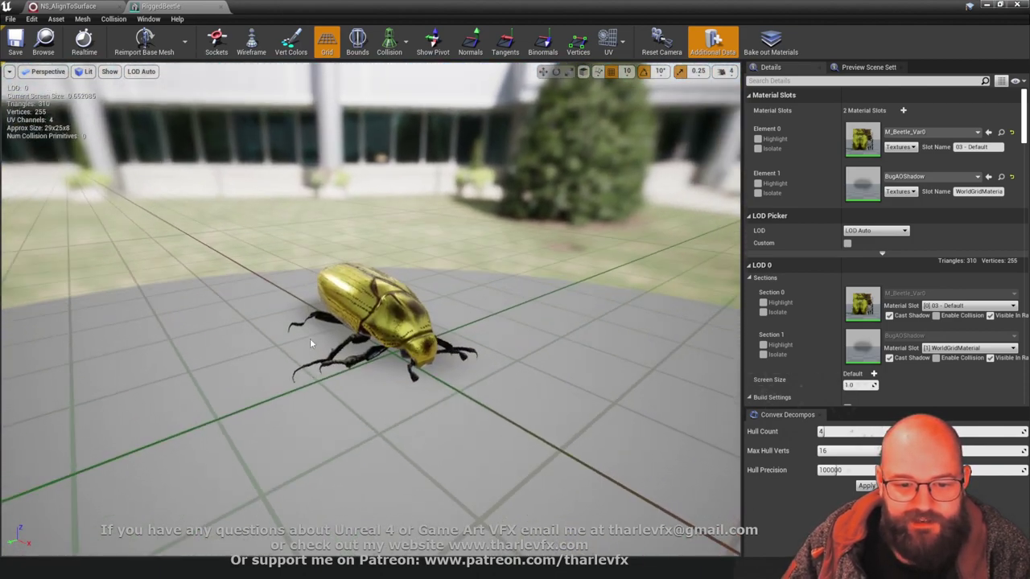
pyautogui.moveTo(302, 322); pyautogui.dragTo(374, 411)
pyautogui.moveTo(279, 322); pyautogui.dragTo(370, 282)
pyautogui.moveTo(338, 326); pyautogui.dragTo(270, 331)
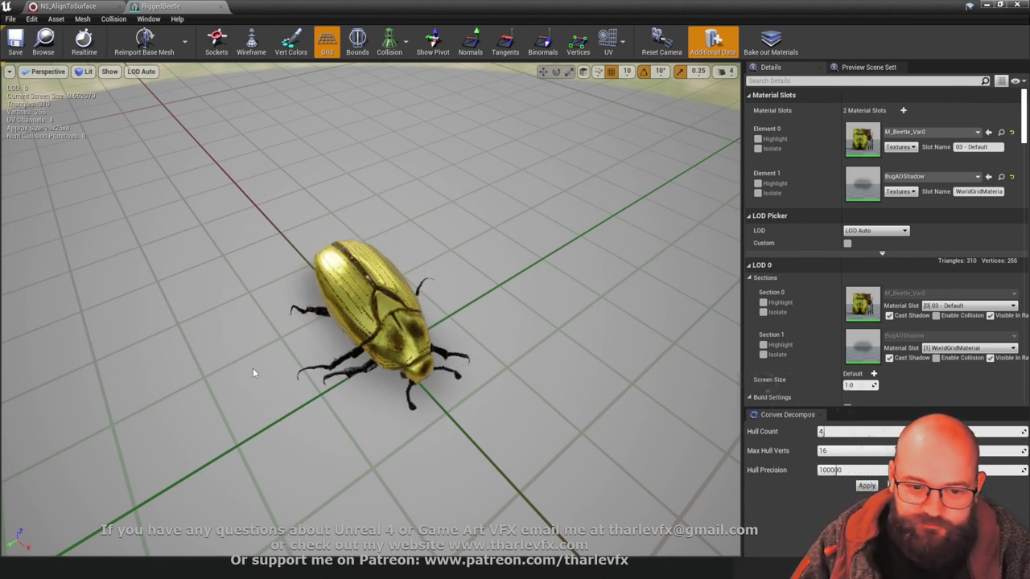
# Open the beetle's M_Beetle_Var0 material and its parent M_Beetle, and inspect the body color, Metallic, Spec and Roughness node groups
pyautogui.doubleClick(862, 139)
pyautogui.scroll(-8, 529, 458)
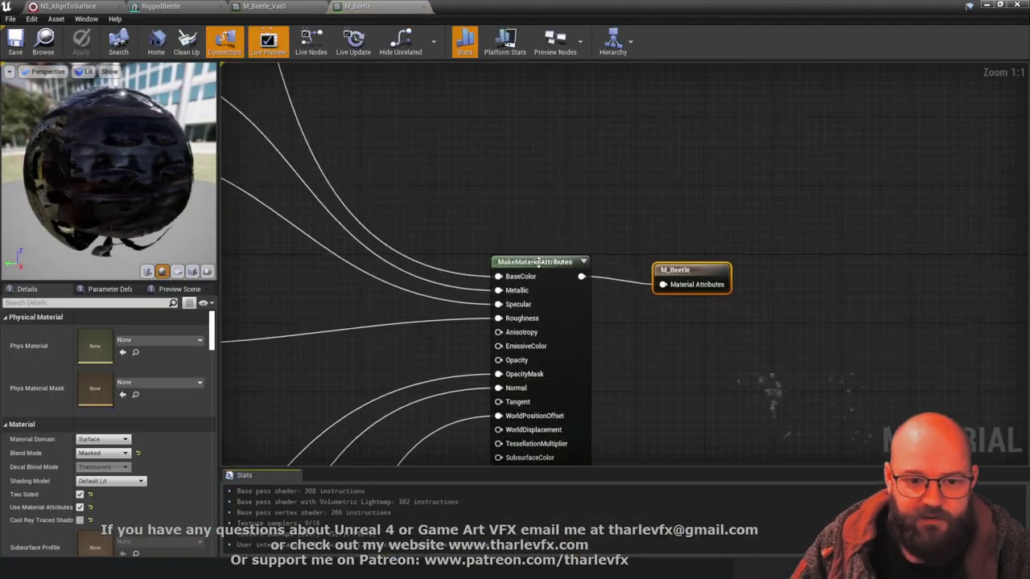
pyautogui.scroll(-6, 461, 173)
pyautogui.moveTo(480, 288); pyautogui.dragTo(420, 435, button='right')
pyautogui.moveTo(258, 120); pyautogui.dragTo(407, 223)
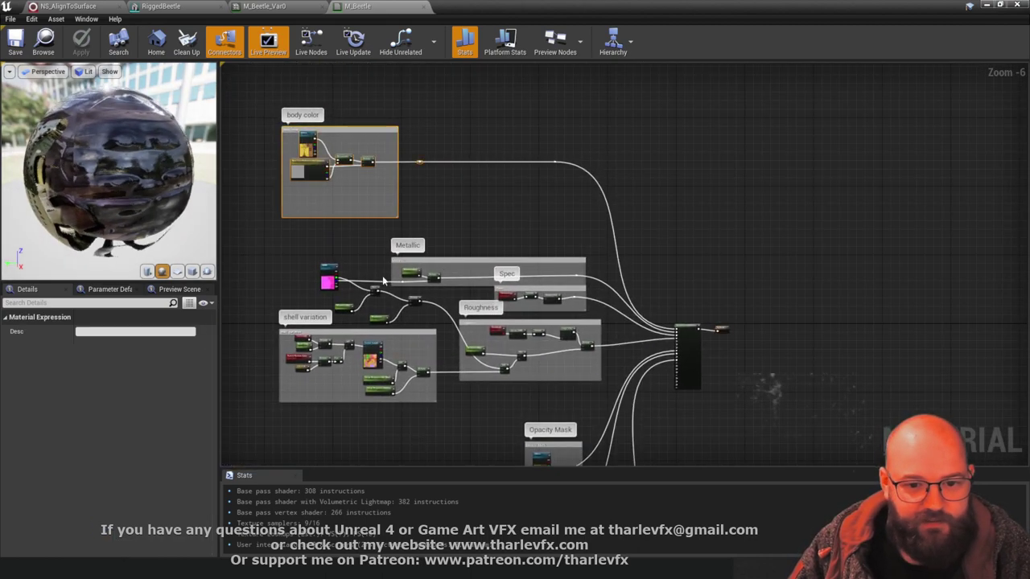
pyautogui.moveTo(350, 237); pyautogui.dragTo(541, 300)
pyautogui.click(452, 302)
# Open the Beetle_RunAnimation_Position texture used by the Walk Position Texture node near the Animations group
pyautogui.moveTo(352, 412); pyautogui.dragTo(704, 157, button='right')
pyautogui.scroll(2, 531, 219)
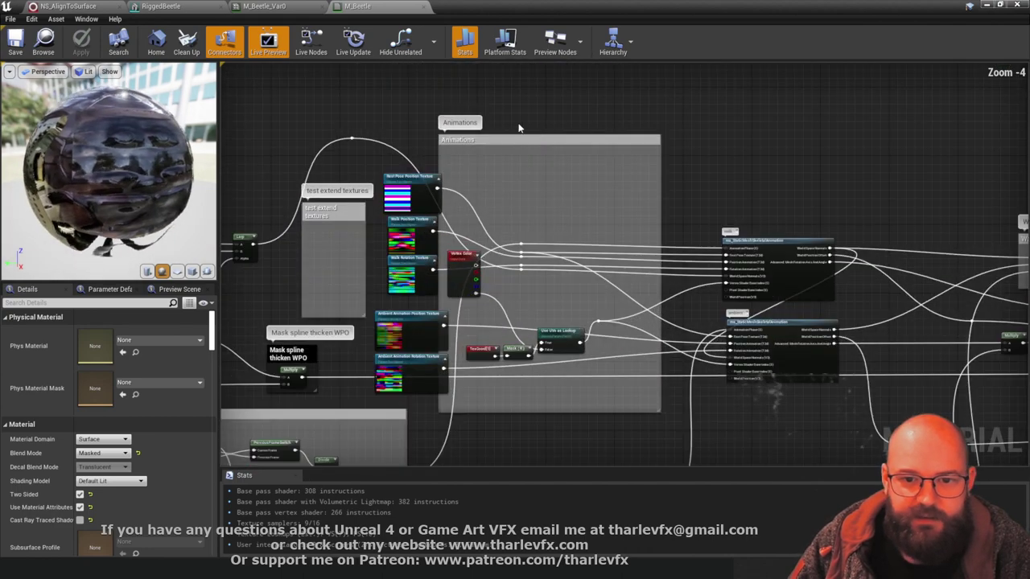
pyautogui.click(519, 134)
pyautogui.click(370, 118)
pyautogui.scroll(4, 387, 248)
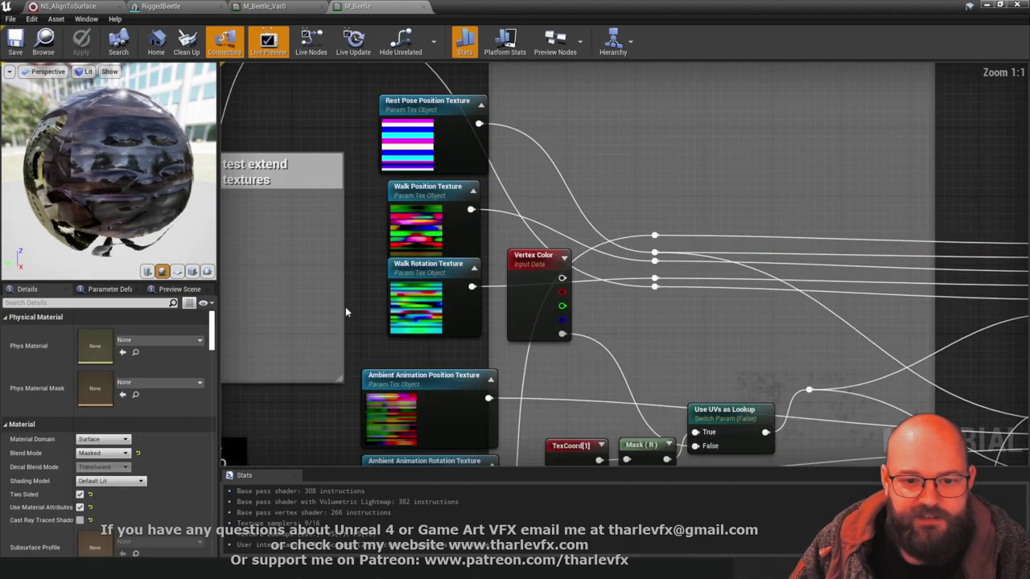
pyautogui.click(402, 233)
pyautogui.moveTo(375, 241); pyautogui.dragTo(408, 242, button='right')
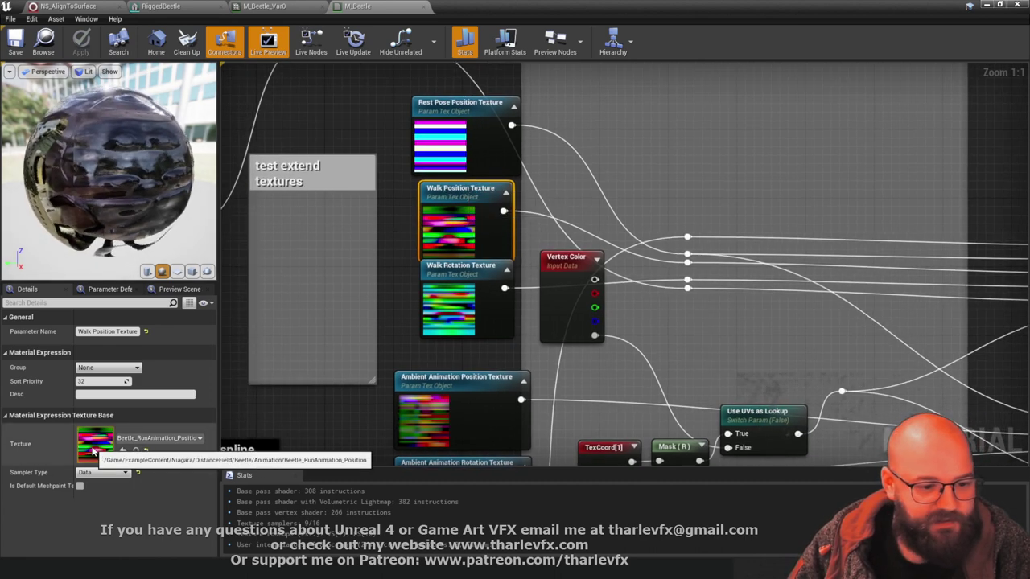
pyautogui.doubleClick(93, 447)
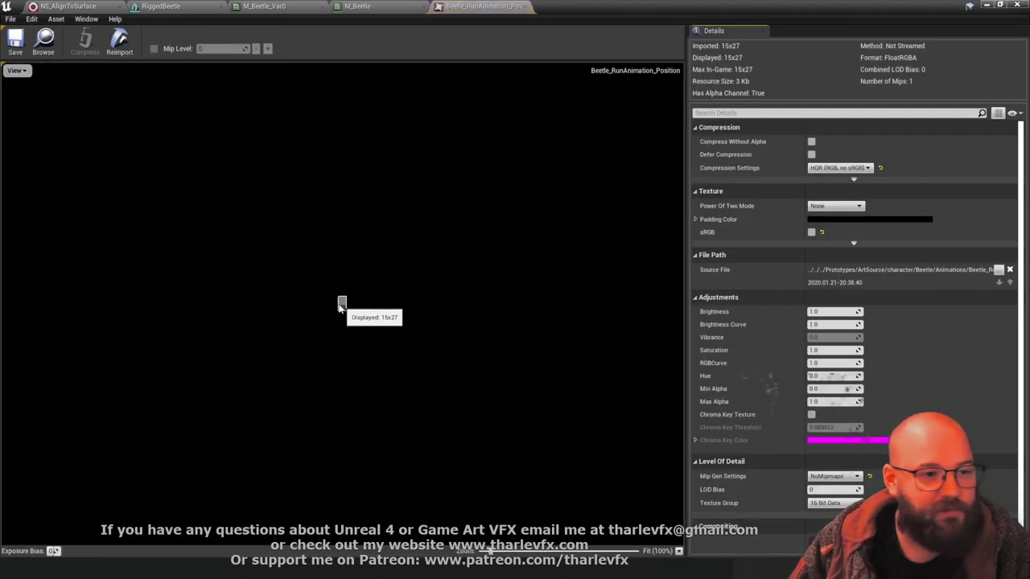
# View Beetle_RunAnimation_Position enlarged with its alpha channel hidden, and close the texture
pyautogui.scroll(6, 339, 309)
pyautogui.scroll(8, 337, 305)
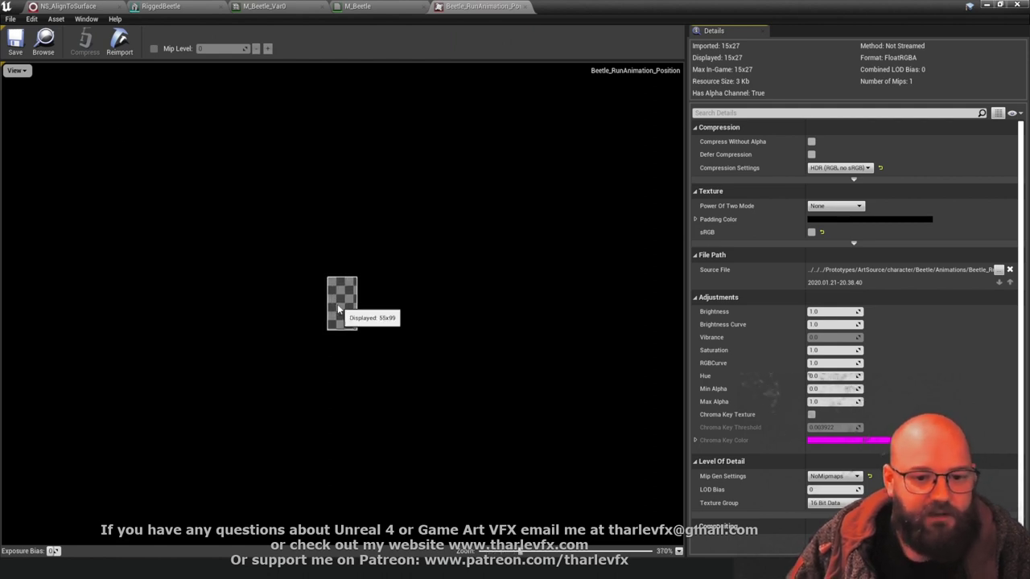
pyautogui.scroll(5, 337, 305)
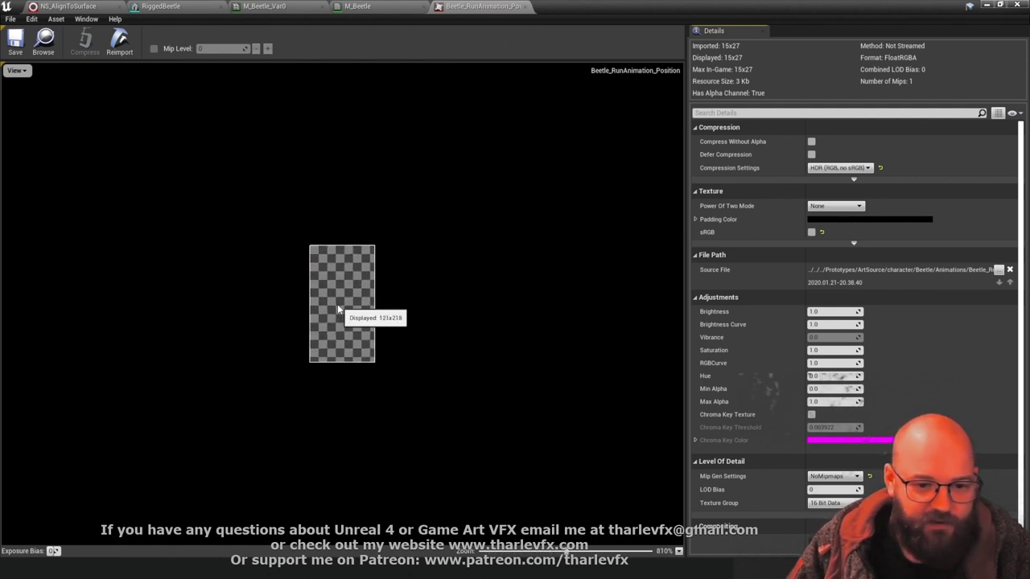
pyautogui.scroll(1, 337, 304)
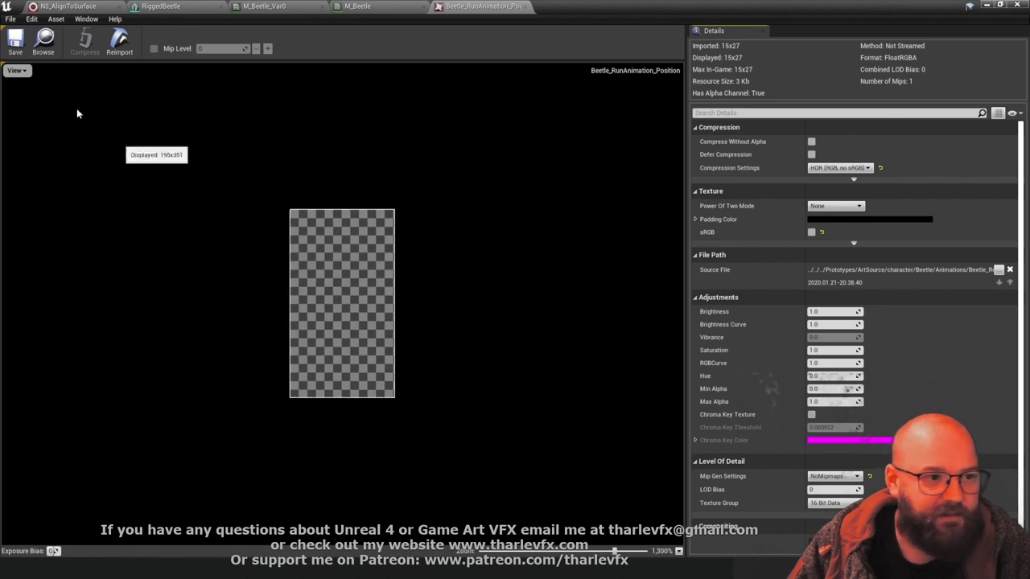
pyautogui.click(16, 71)
pyautogui.click(24, 125)
pyautogui.click(249, 148)
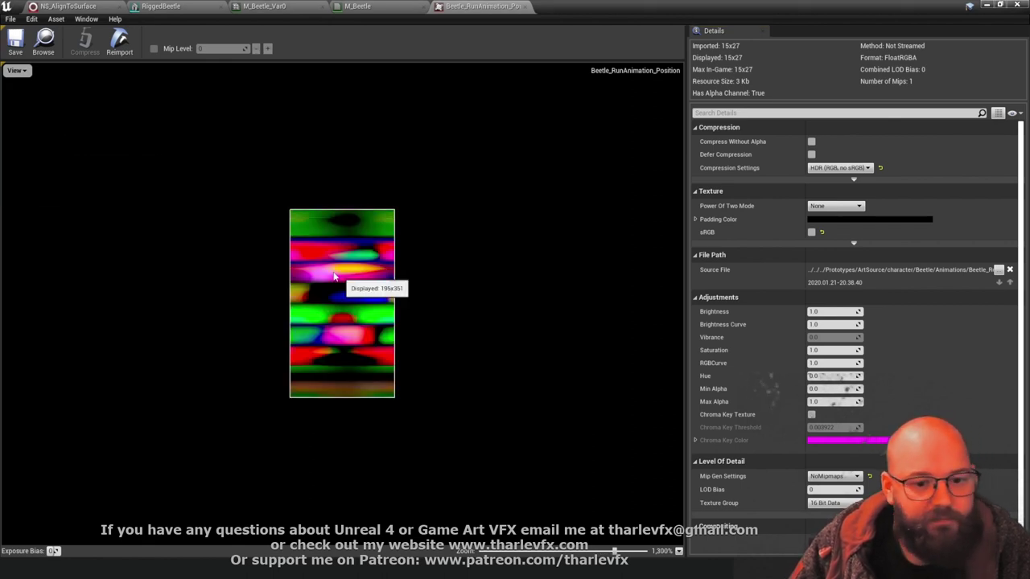
pyautogui.scroll(2, 322, 229)
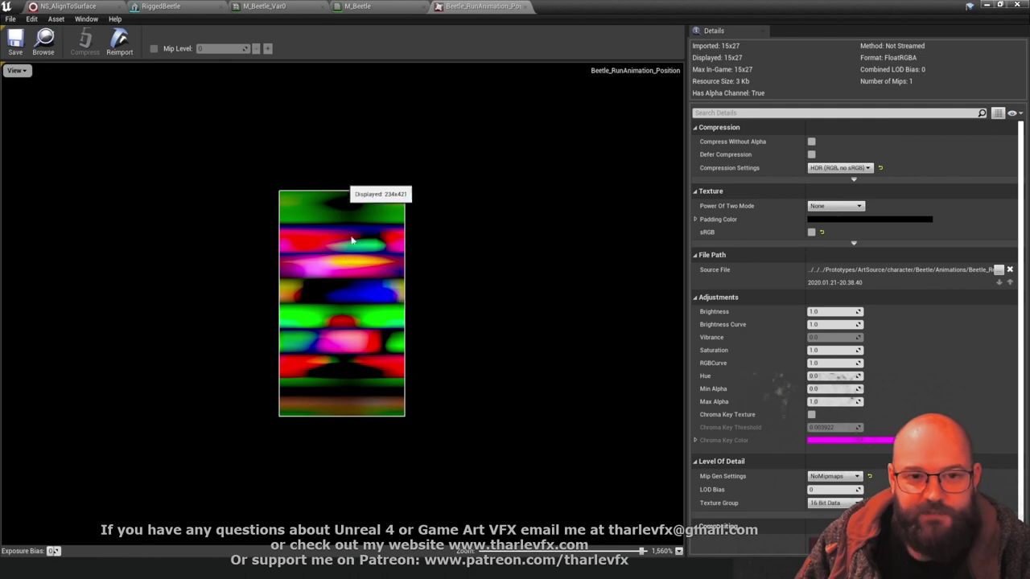
pyautogui.click(519, 5)
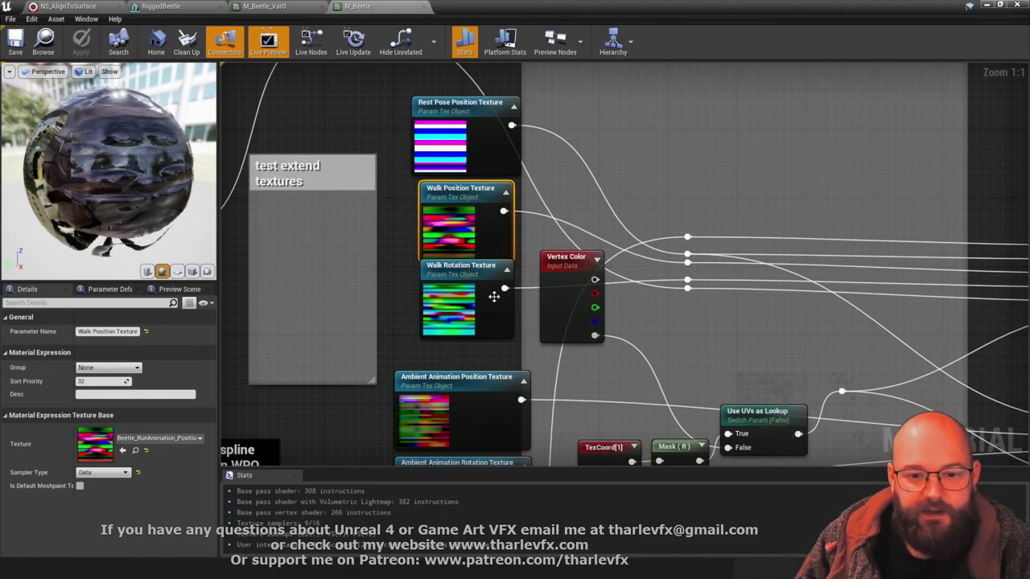
# Open the Walk Rotation Texture node's Beetle_RunAnimation_Rotation texture, view it with alpha hidden, and return to M_Beetle
pyautogui.click(494, 296)
pyautogui.doubleClick(113, 440)
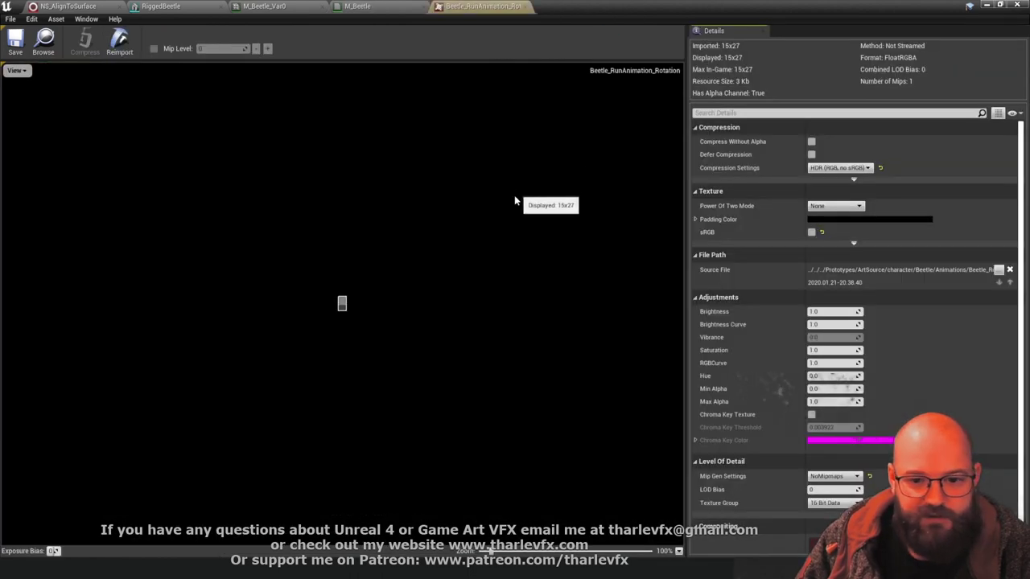
pyautogui.click(15, 70)
pyautogui.click(33, 127)
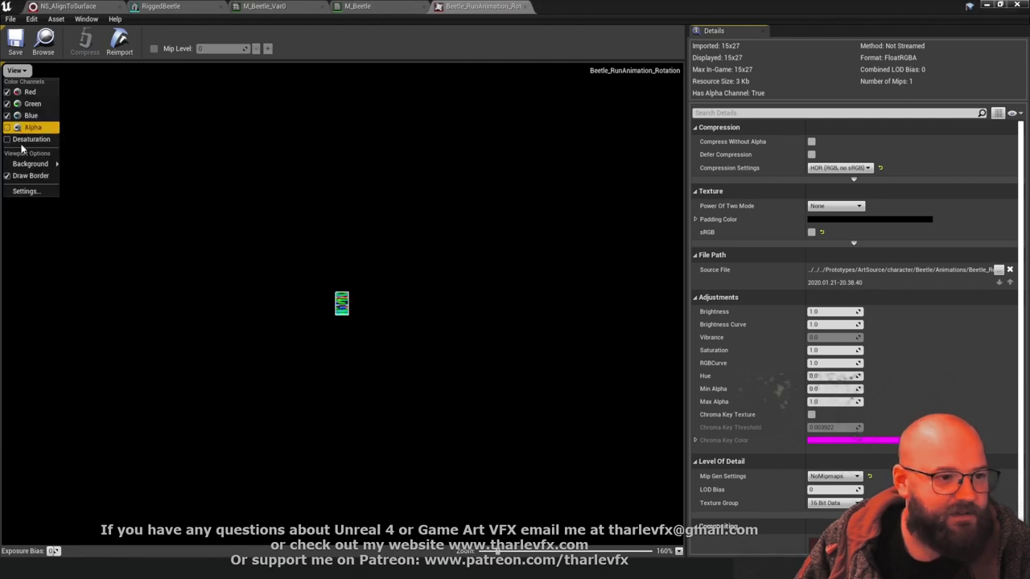
pyautogui.click(287, 341)
pyautogui.scroll(5, 290, 339)
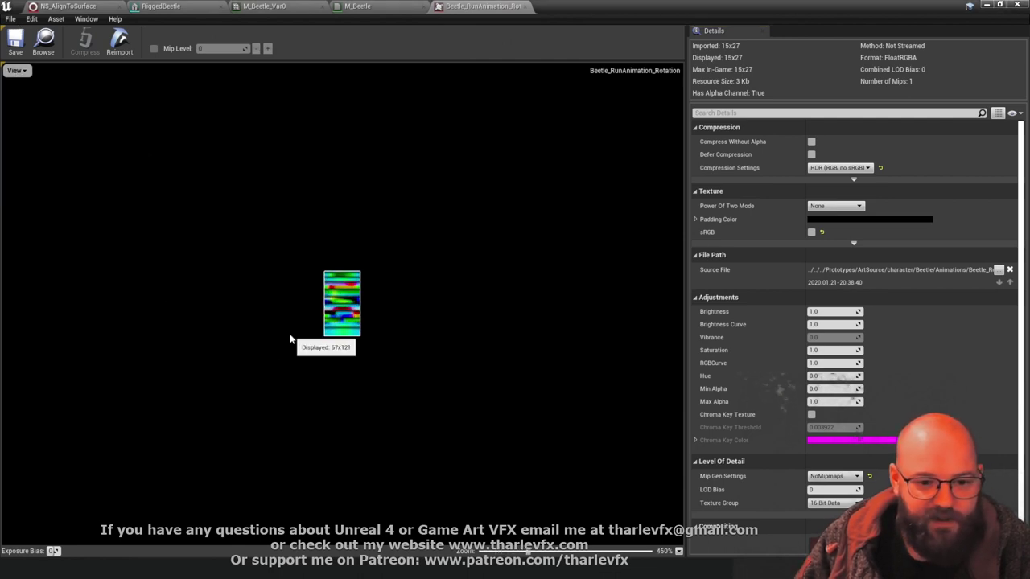
pyautogui.scroll(2, 283, 322)
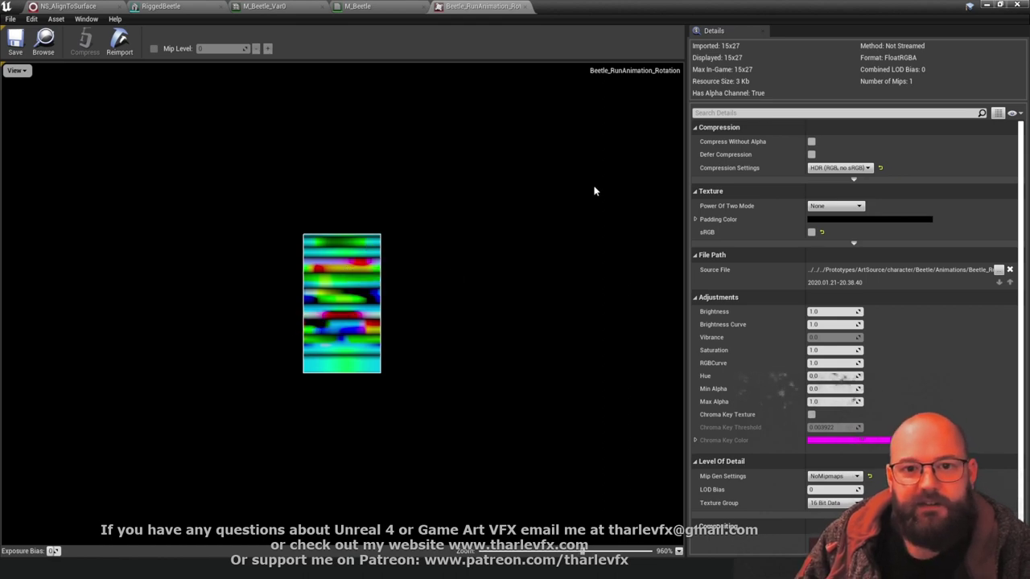
pyautogui.click(357, 6)
# Follow the walk texture connections to the walk ms_StaticMeshSkeletalAnimation node and select it
pyautogui.scroll(3, 613, 201)
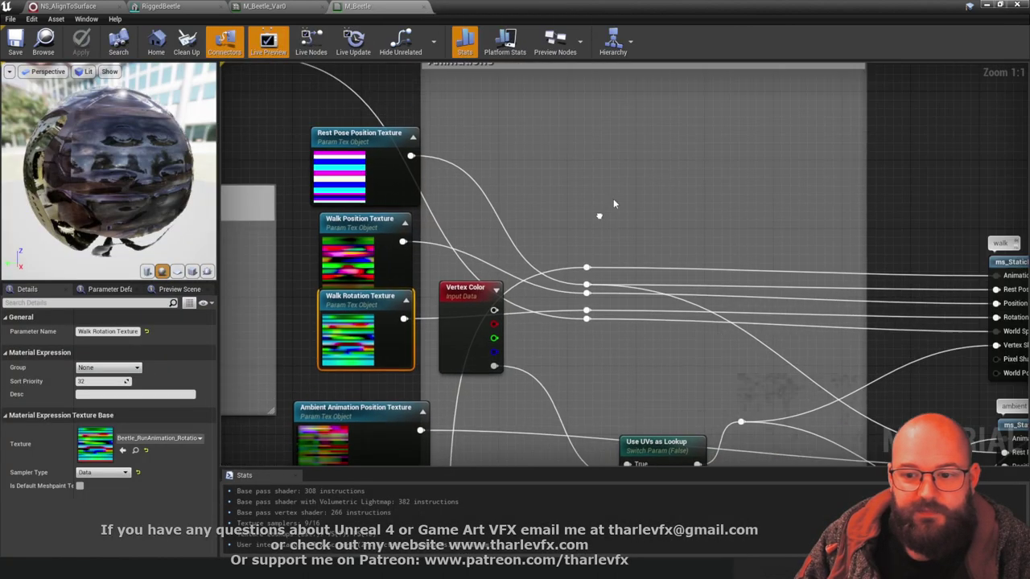
pyautogui.moveTo(680, 231); pyautogui.dragTo(510, 215, button='right')
pyautogui.scroll(2, 635, 231)
pyautogui.click(607, 223)
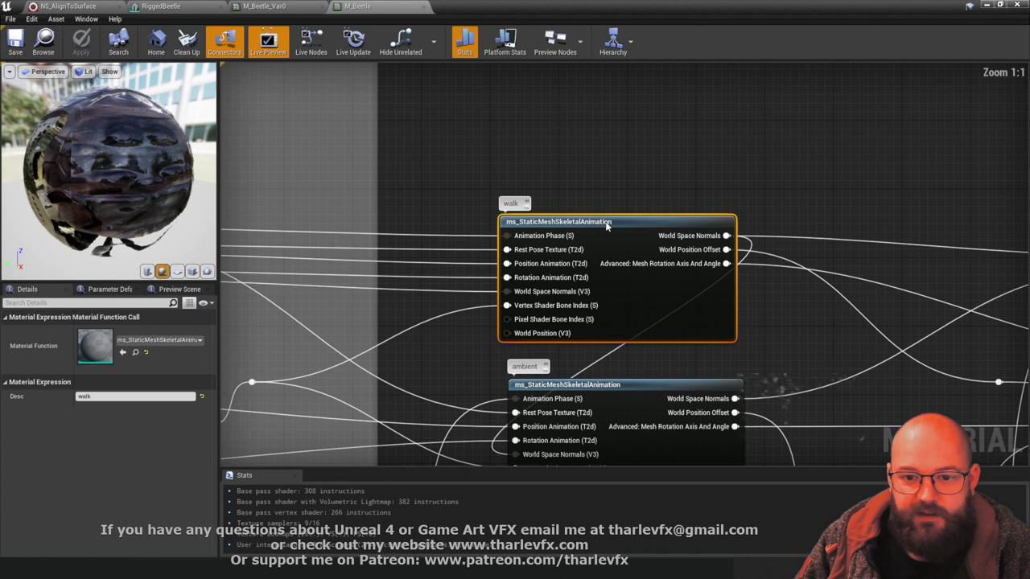
# Add an ms_StaticMeshSkeletalAnimation function node above the walk node and delete it again
pyautogui.click(596, 136)
pyautogui.moveTo(647, 129); pyautogui.dragTo(603, 219, button='right')
pyautogui.rightClick(578, 163)
pyautogui.write('static')
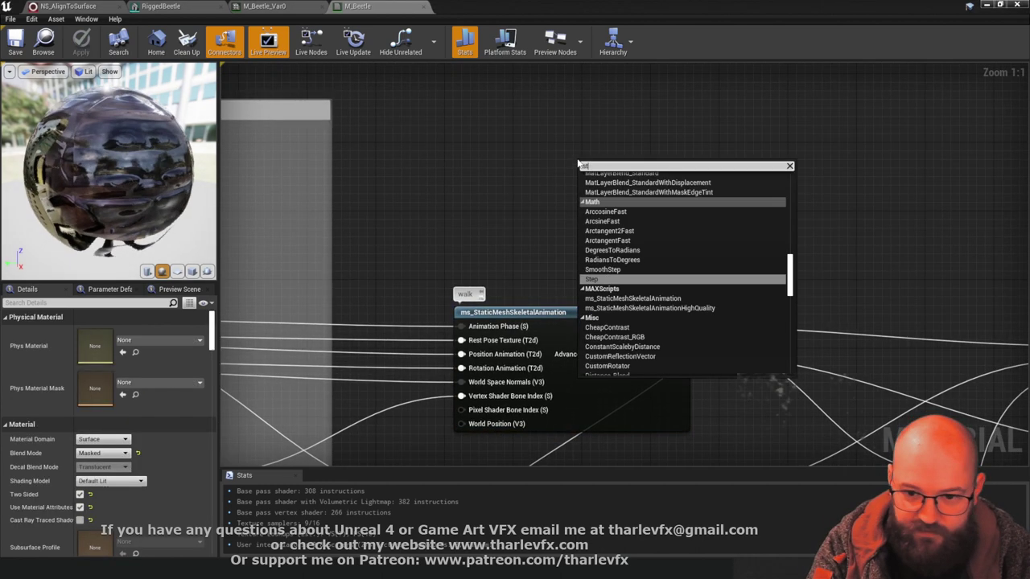
pyautogui.write('mesh')
pyautogui.press('Down')
pyautogui.press('Down')
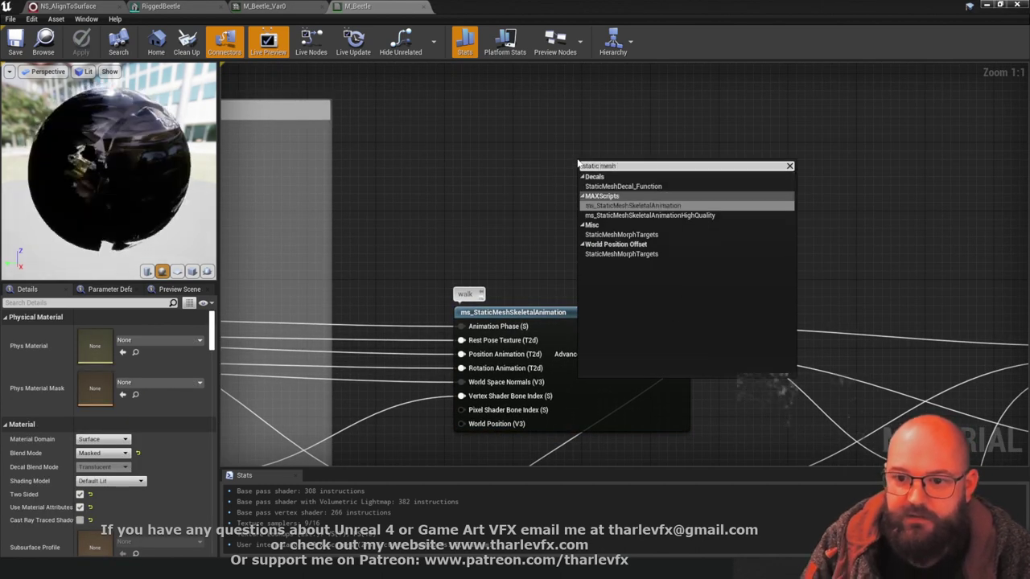
pyautogui.press('Return')
pyautogui.moveTo(631, 165); pyautogui.dragTo(593, 140)
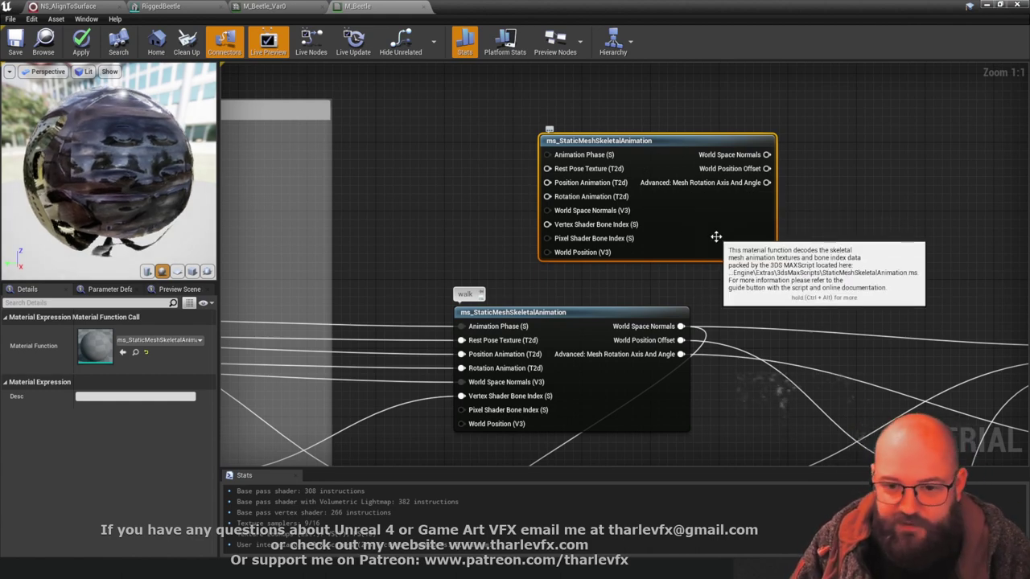
pyautogui.press('Delete')
# Set M_Beetle's preview mesh to RiggedBeetle and frame the beetle close up from above in the preview
pyautogui.scroll(-5, 478, 240)
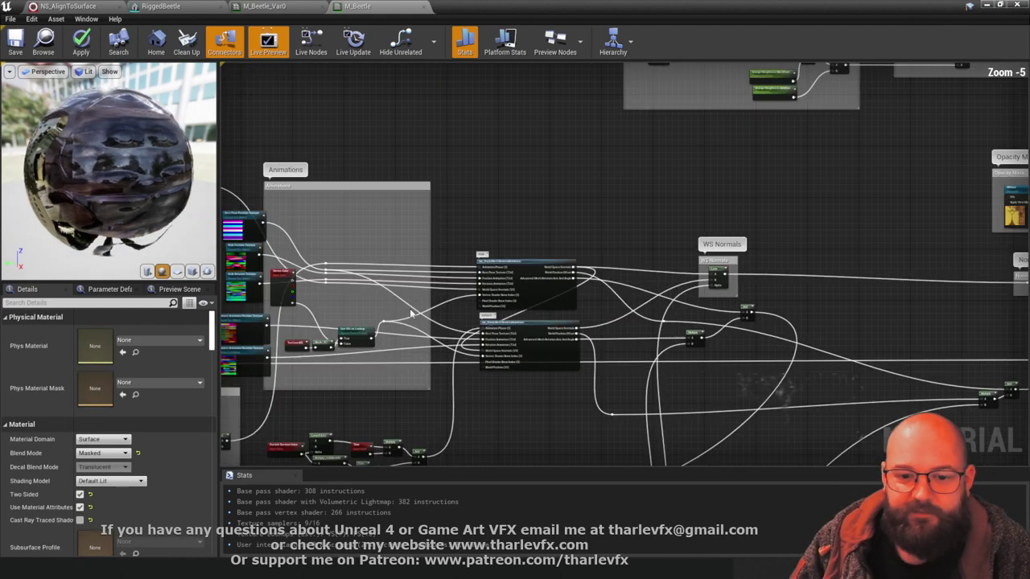
pyautogui.scroll(5, 408, 234)
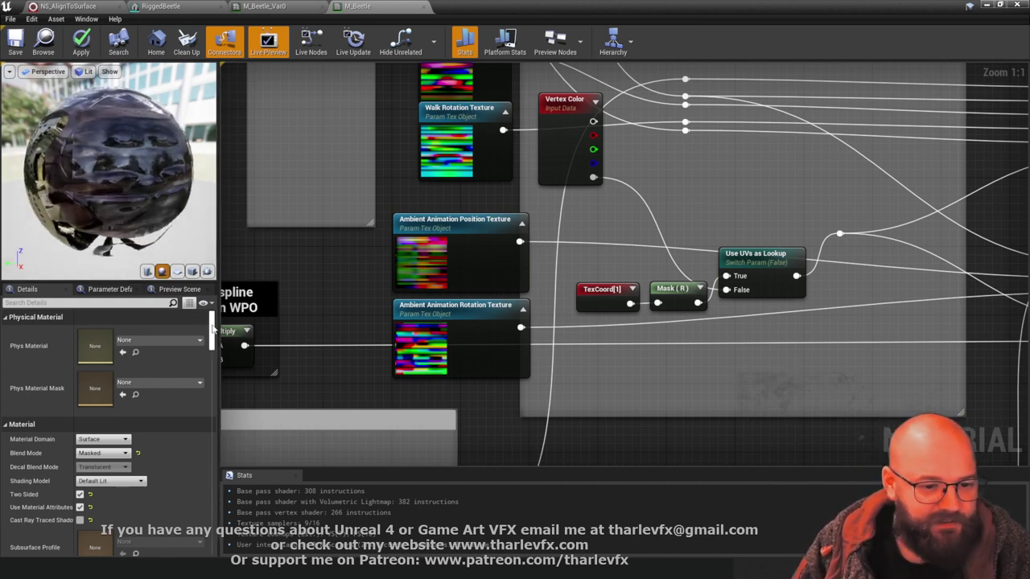
pyautogui.moveTo(213, 328); pyautogui.dragTo(213, 523)
pyautogui.click(153, 472)
pyautogui.write('ri')
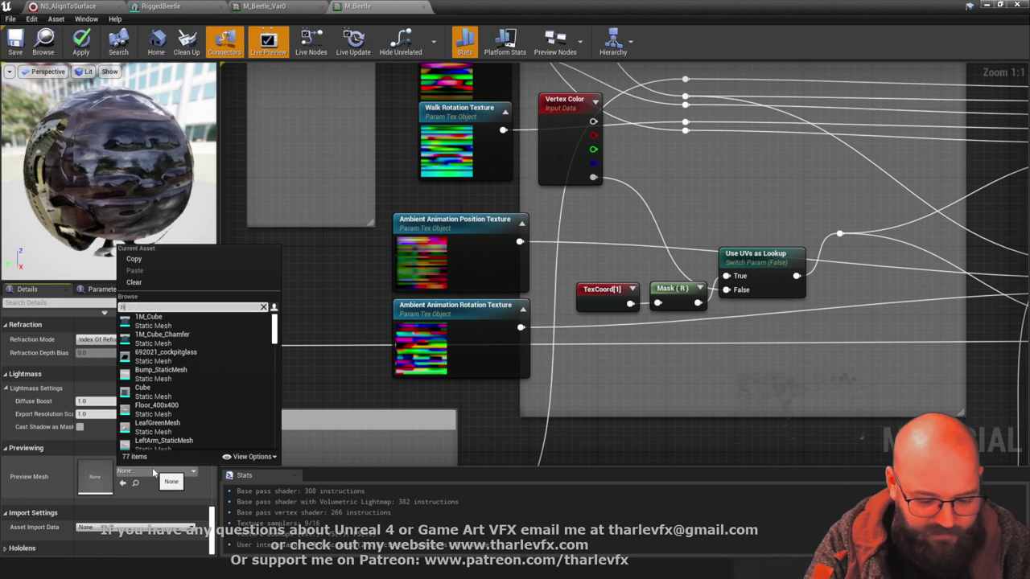
pyautogui.write('gg')
pyautogui.click(144, 324)
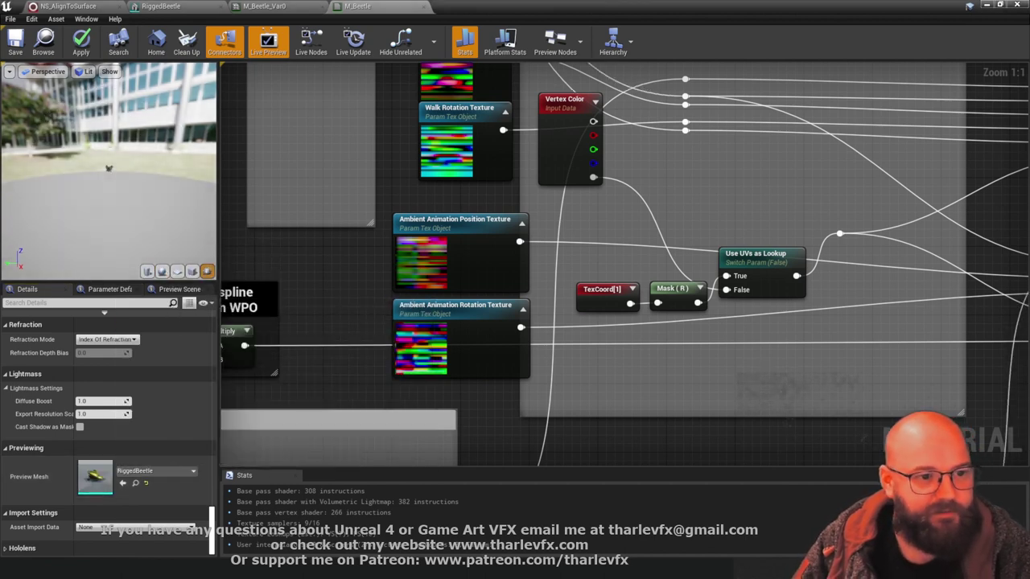
pyautogui.moveTo(107, 159); pyautogui.dragTo(107, 197, button='right')
pyautogui.moveTo(107, 159); pyautogui.dragTo(141, 173)
pyautogui.moveTo(146, 128); pyautogui.dragTo(111, 149)
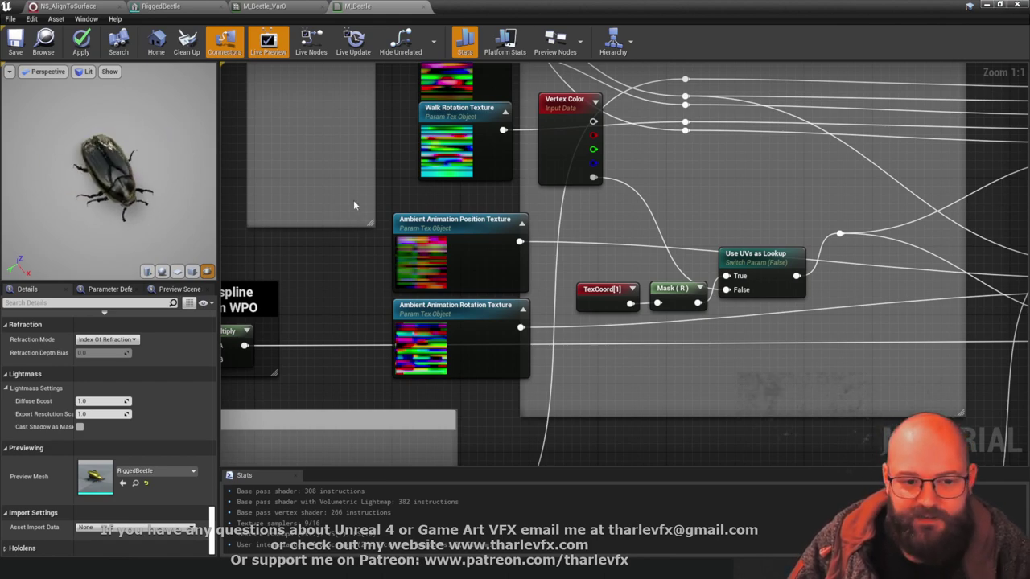
# Examine the Dynamic Parameter node's parameter names and its distance-traveled network in the Comment group of M_Beetle
pyautogui.scroll(-3, 340, 232)
pyautogui.moveTo(326, 275); pyautogui.dragTo(640, 102, button='right')
pyautogui.scroll(3, 442, 240)
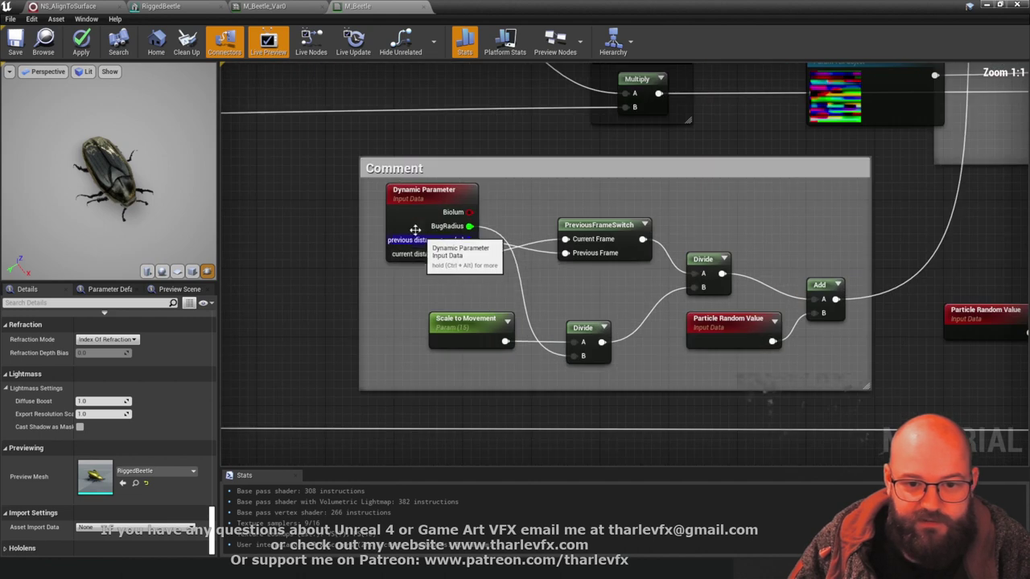
pyautogui.click(433, 190)
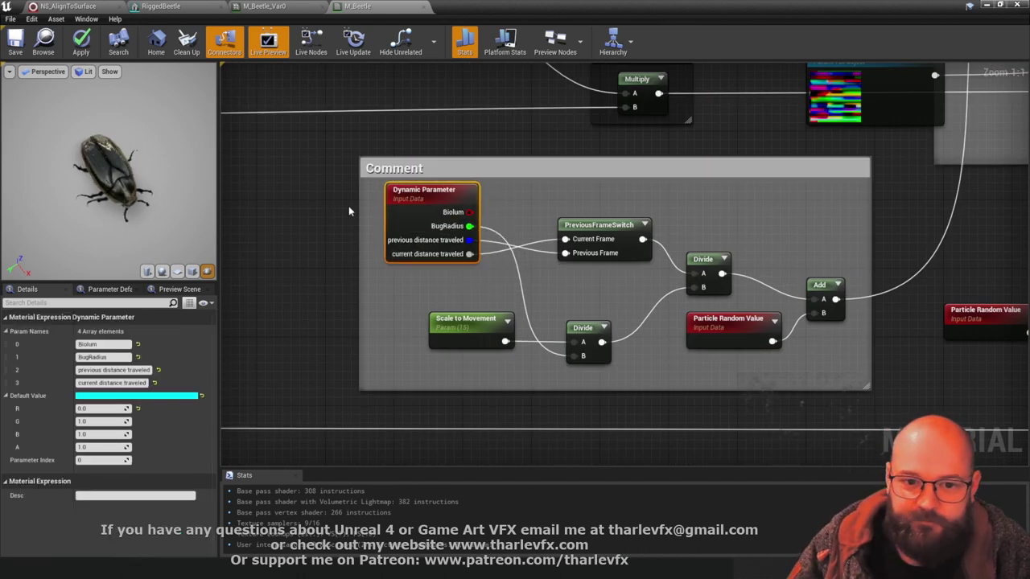
pyautogui.moveTo(349, 206); pyautogui.dragTo(309, 212, button='right')
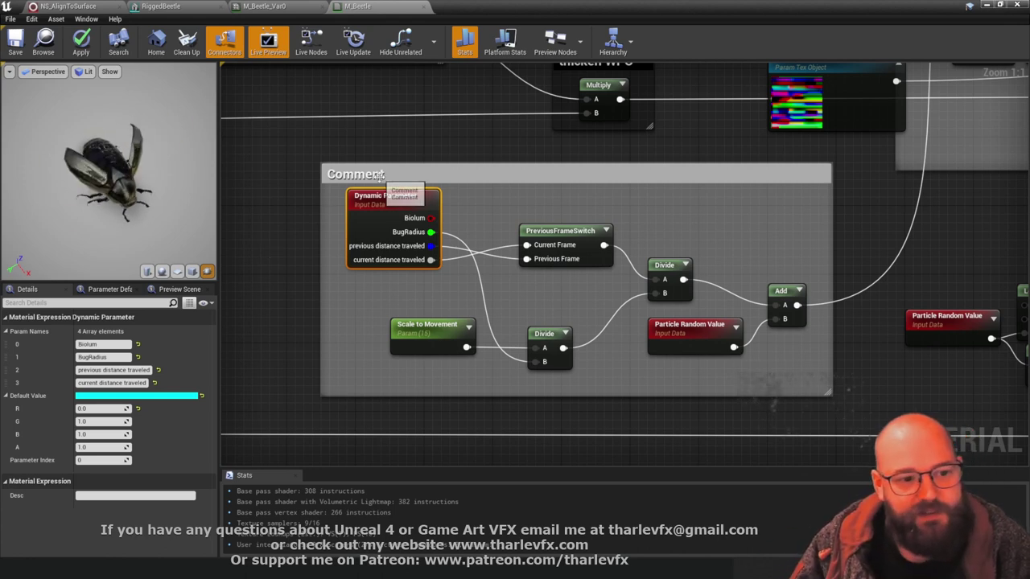
pyautogui.click(345, 289)
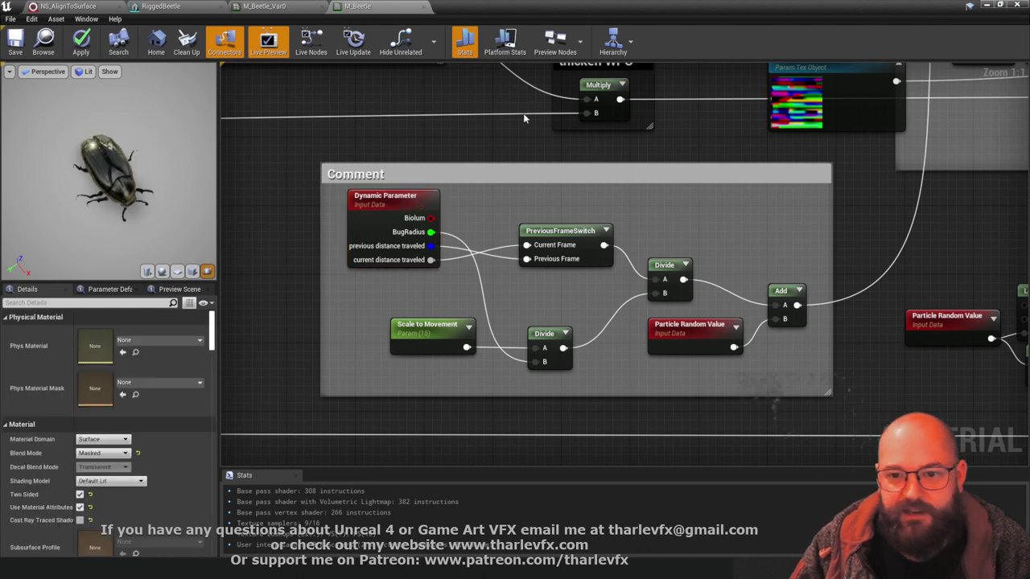
# Examine the ambient animation timing nodes and the speed based masking and animation masking noise groups
pyautogui.scroll(-3, 346, 289)
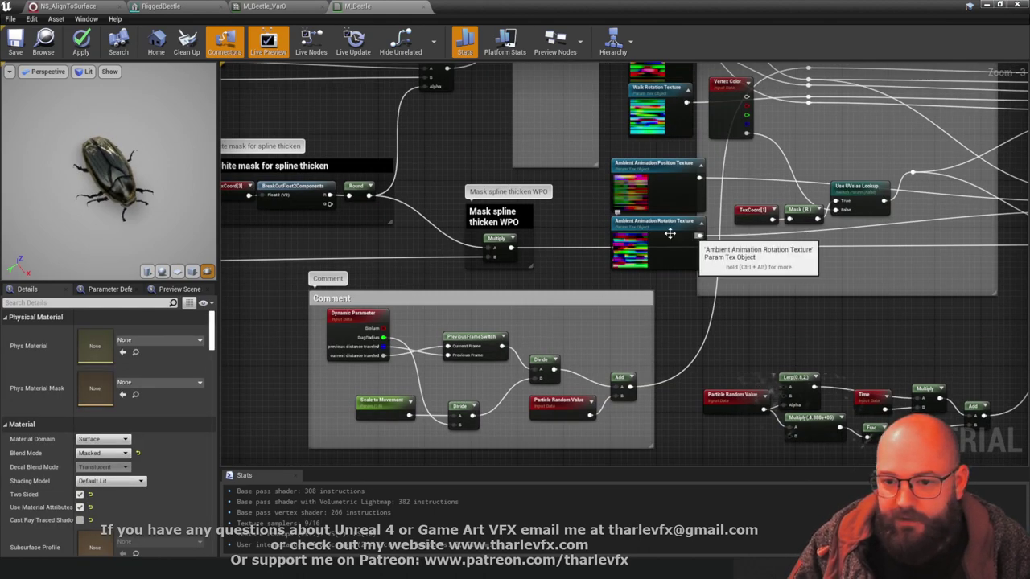
pyautogui.moveTo(676, 91); pyautogui.dragTo(210, 267, button='right')
pyautogui.moveTo(998, 335); pyautogui.dragTo(443, 209, button='right')
pyautogui.scroll(-3, 636, 198)
pyautogui.moveTo(617, 327); pyautogui.dragTo(732, 132, button='right')
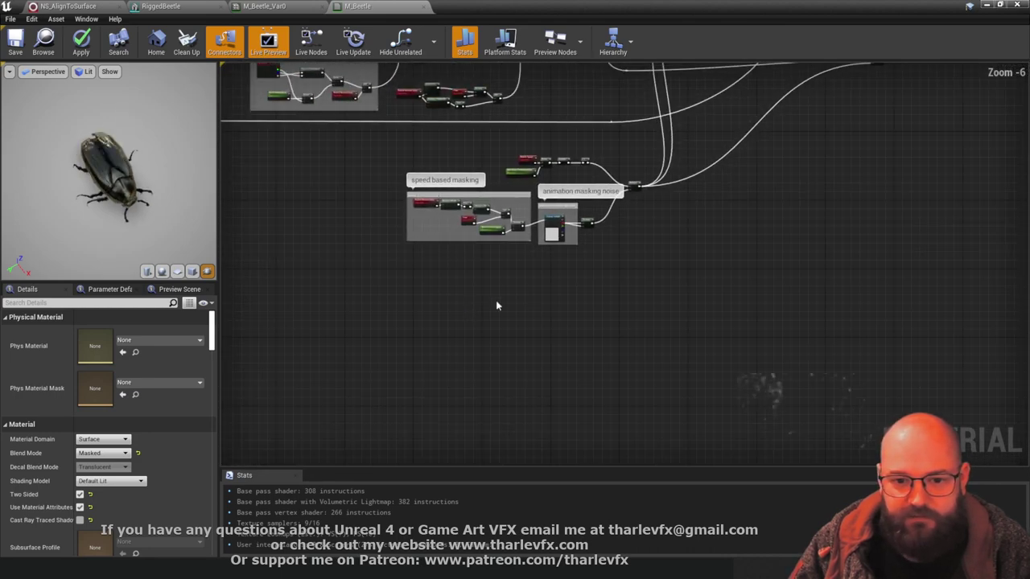
pyautogui.scroll(5, 462, 294)
pyautogui.scroll(-3, 507, 211)
pyautogui.moveTo(564, 202); pyautogui.dragTo(569, 371, button='right')
pyautogui.scroll(2, 568, 366)
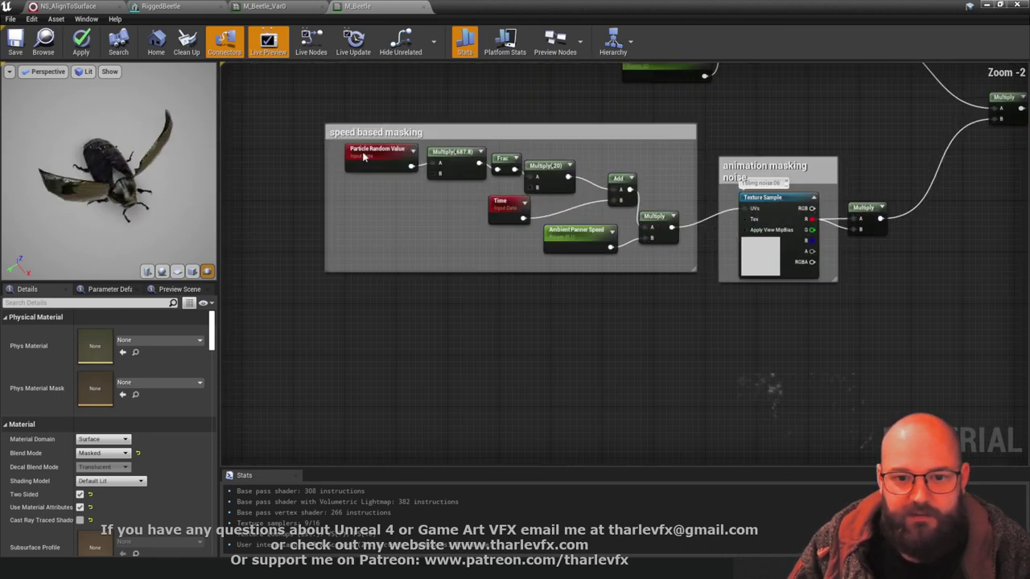
# Trace the masking network back through the ambient animation nodes to the Comment group with the Dynamic Parameter
pyautogui.moveTo(669, 131); pyautogui.dragTo(234, 456, button='right')
pyautogui.moveTo(617, 264); pyautogui.dragTo(176, 474, button='right')
pyautogui.moveTo(402, 273); pyautogui.dragTo(869, 253, button='right')
pyautogui.scroll(-2, 869, 252)
pyautogui.moveTo(367, 376); pyautogui.dragTo(825, 277, button='right')
pyautogui.scroll(-1, 825, 277)
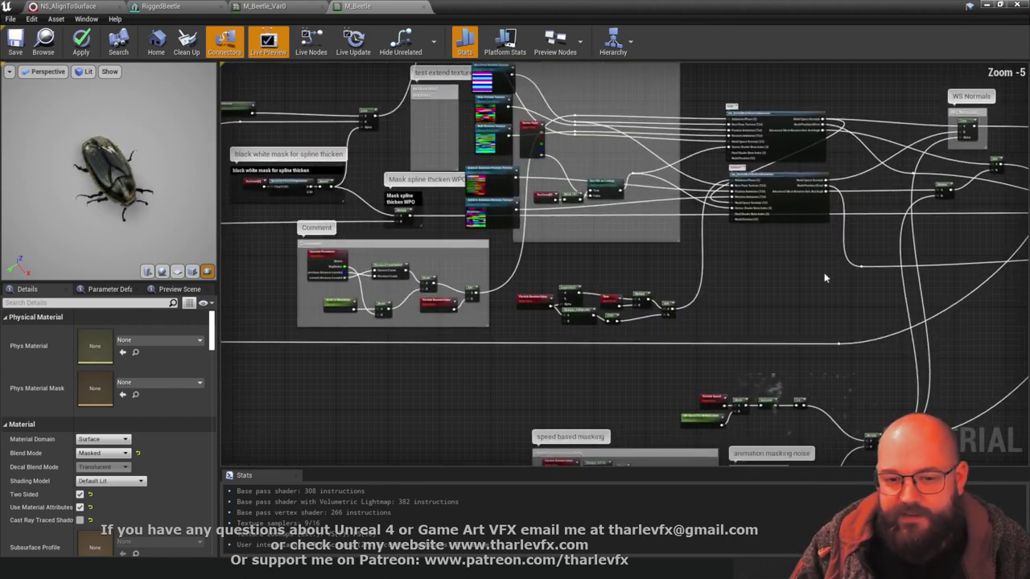
pyautogui.scroll(3, 462, 121)
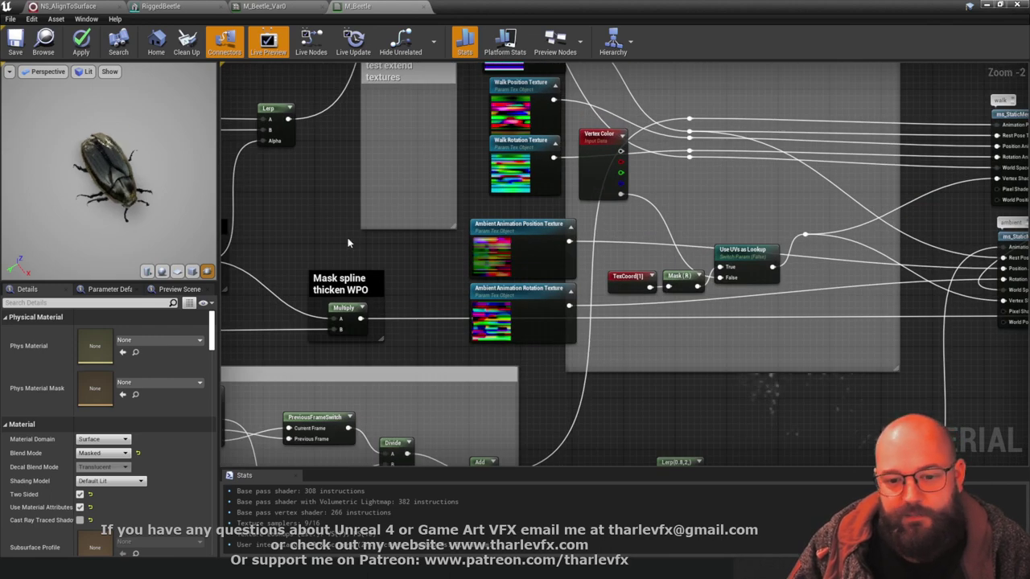
pyautogui.moveTo(348, 243); pyautogui.dragTo(533, 76, button='right')
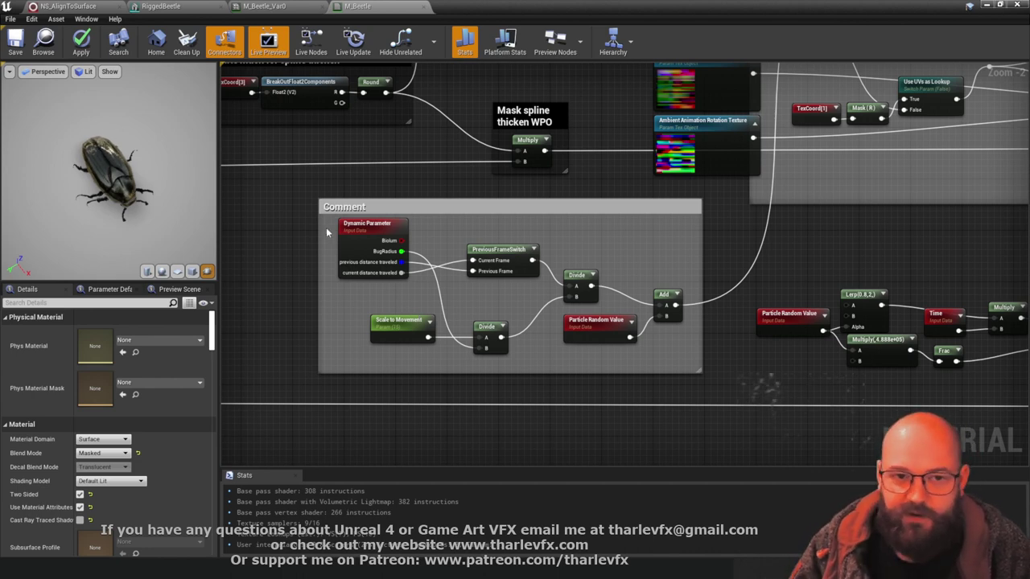
# Close the M_Beetle, M_Beetle_Var0 and RiggedBeetle editors and view the finished beetle swarm in NS_AlignToSurface
pyautogui.click(378, 6)
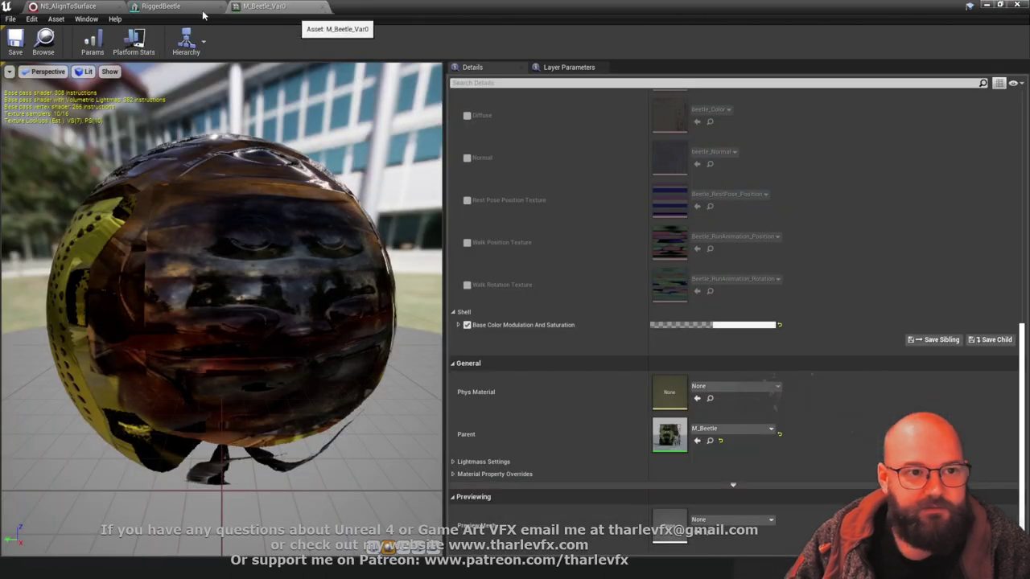
pyautogui.click(184, 8)
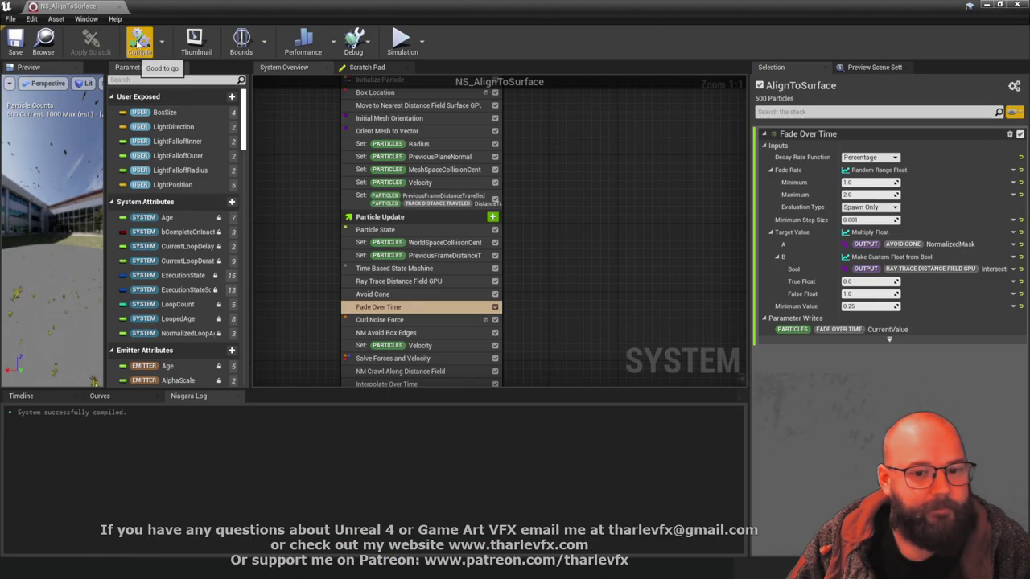
pyautogui.moveTo(286, 321); pyautogui.dragTo(324, 276, button='right')
pyautogui.moveTo(80, 253); pyautogui.dragTo(66, 258)
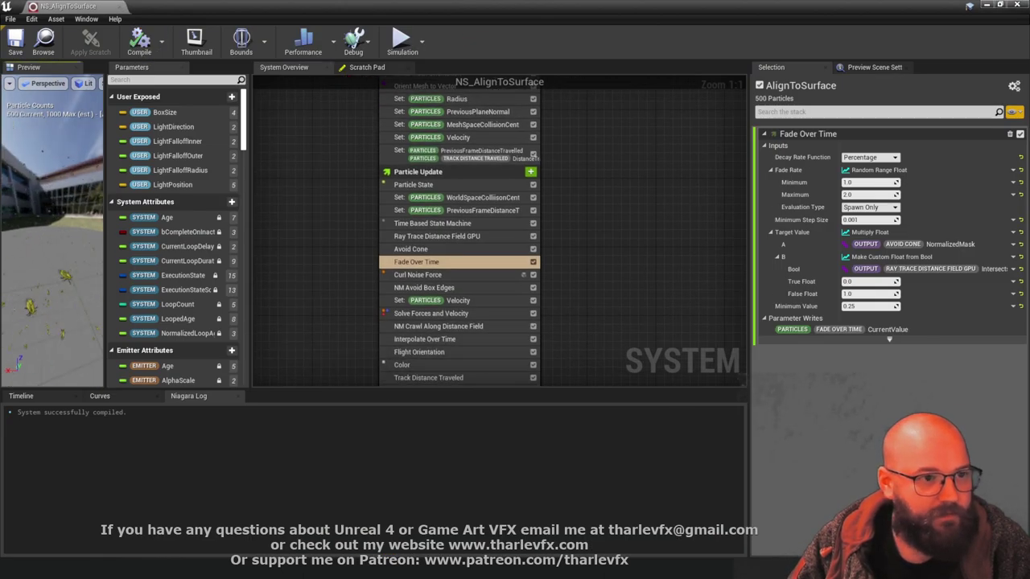
# Open the NS_Class_AlignToSurface Niagara system for editing from the main editor's content
pyautogui.click(986, 6)
pyautogui.click(489, 194)
pyautogui.hotkey('ctrl', 'e')
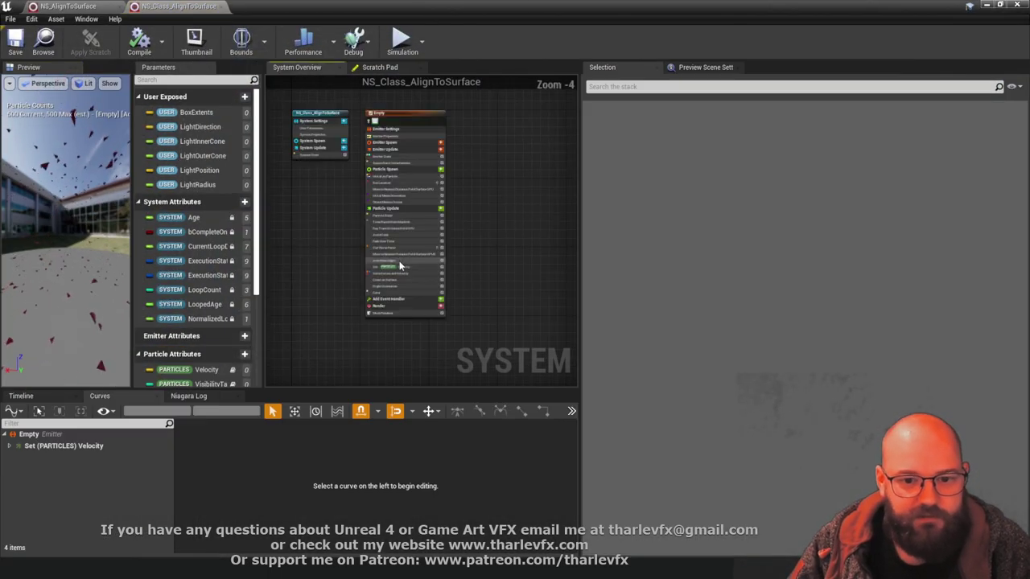
# Add a Track Distance Traveled module to the emitter's Particle Update stage and expand its parameter writes
pyautogui.scroll(4, 359, 318)
pyautogui.moveTo(346, 231); pyautogui.dragTo(324, 269, button='right')
pyautogui.scroll(-1, 317, 300)
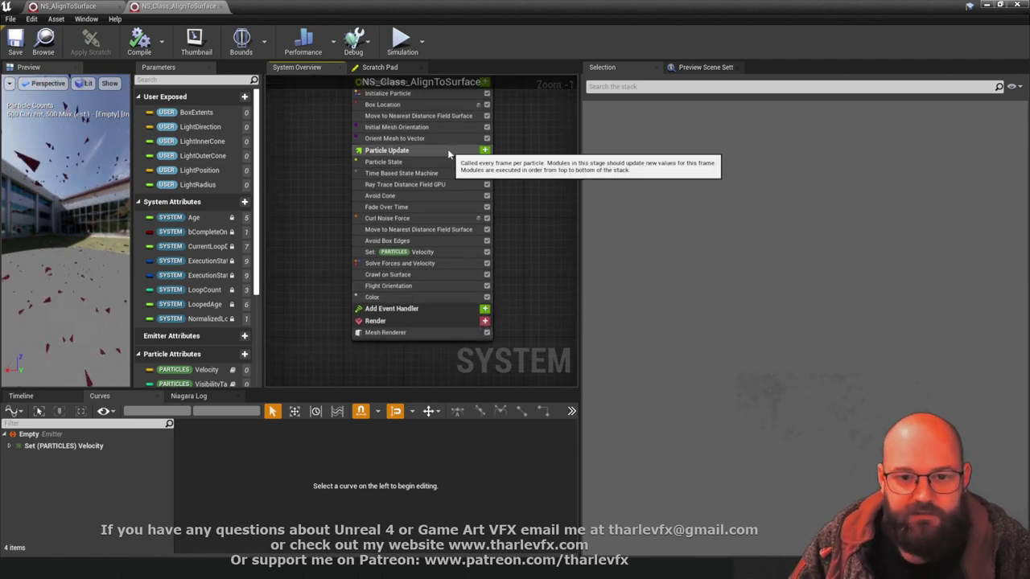
pyautogui.click(481, 152)
pyautogui.click(484, 151)
pyautogui.write('track')
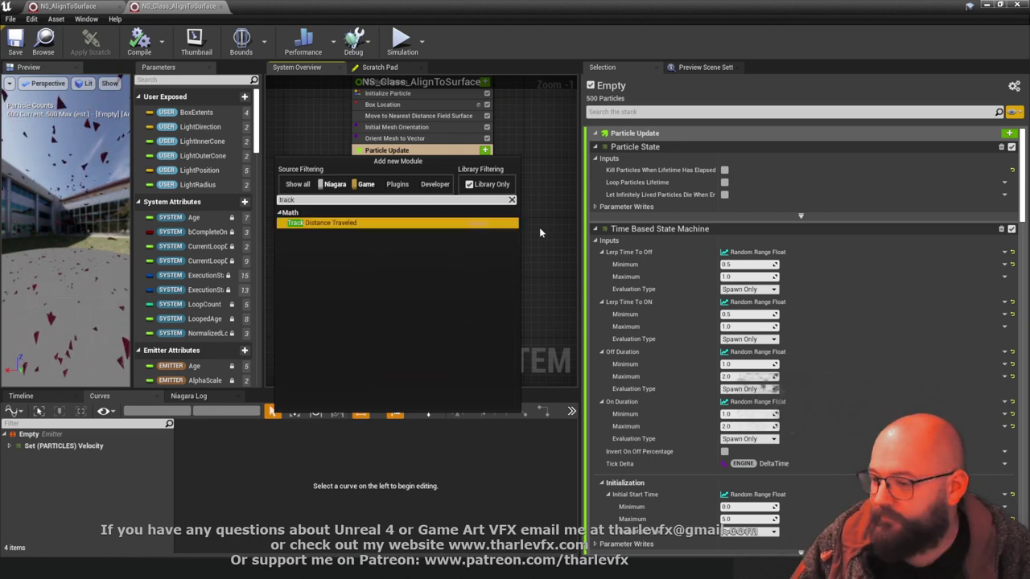
pyautogui.click(337, 225)
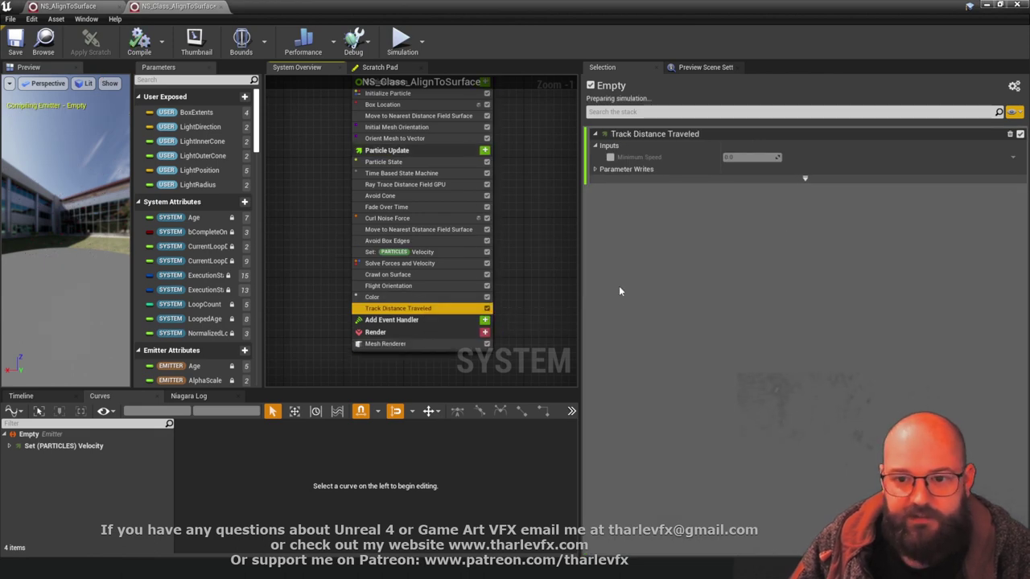
pyautogui.click(596, 170)
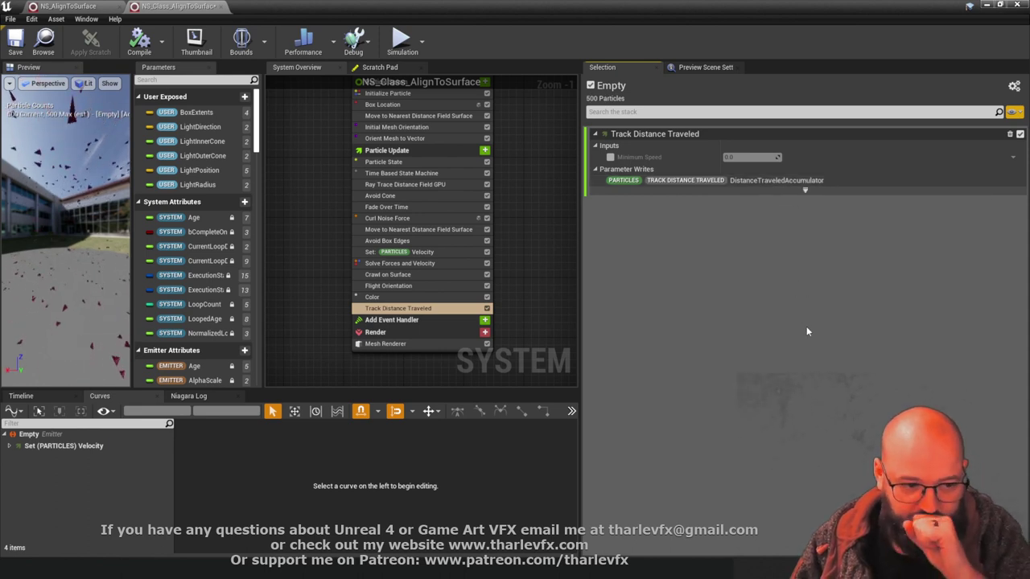
# Add a Dynamic Material Parameters module to the end of the Particle Update stage
pyautogui.click(484, 151)
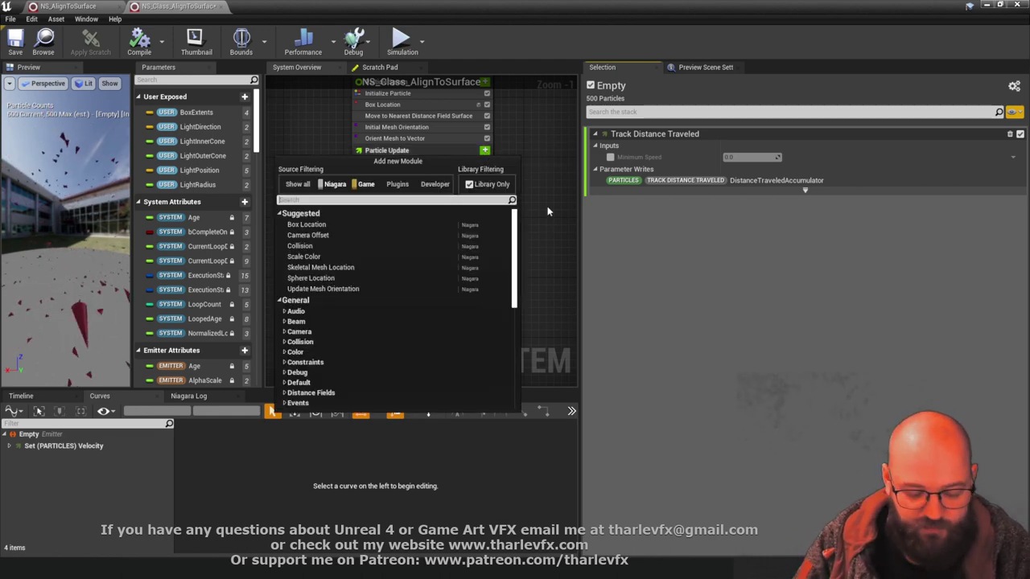
pyautogui.write('dynamic')
pyautogui.press('Return')
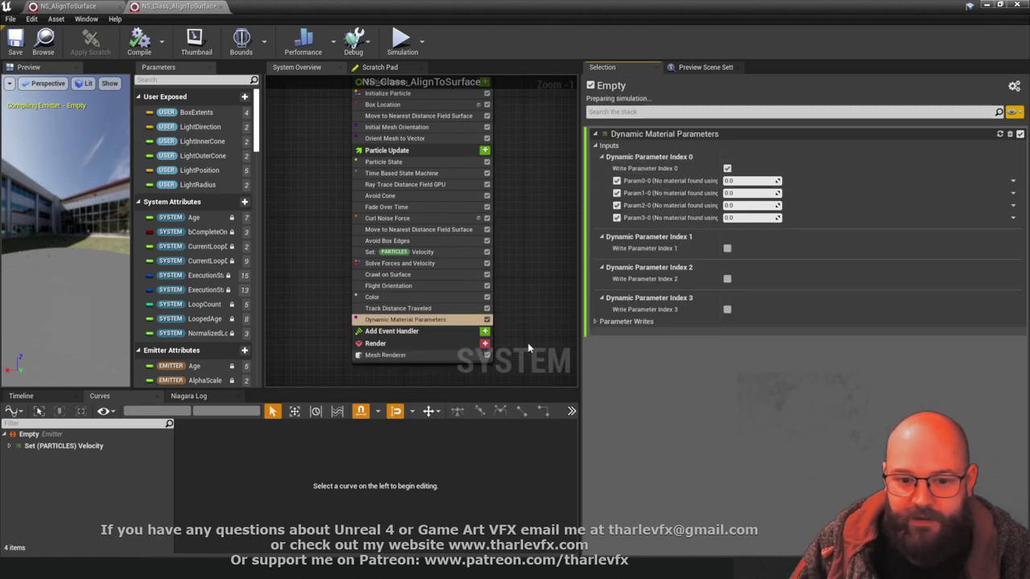
# Replace the Mesh Renderer's placeholder mesh with RiggedBeetle
pyautogui.click(406, 355)
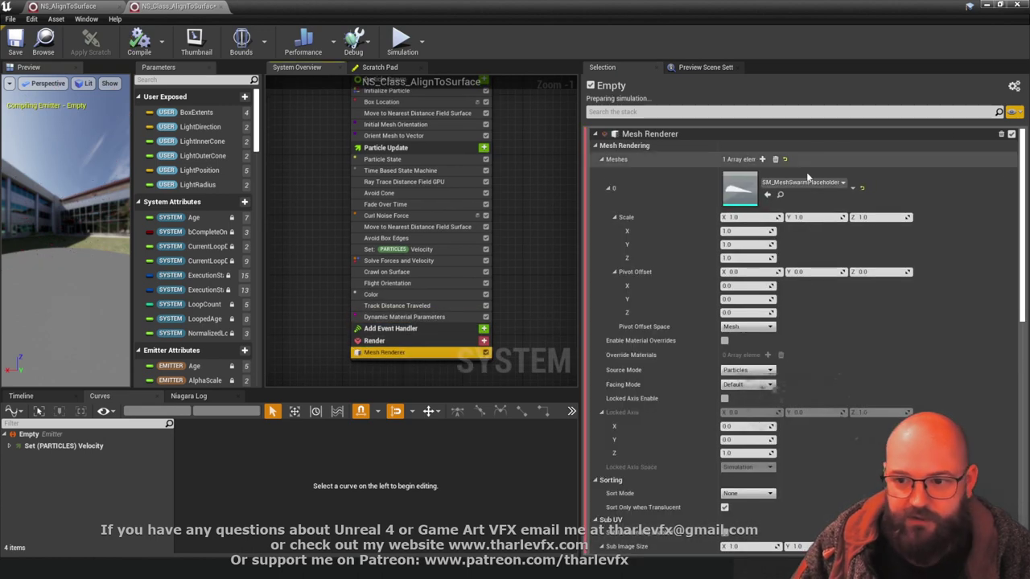
pyautogui.click(804, 182)
pyautogui.write('rigged')
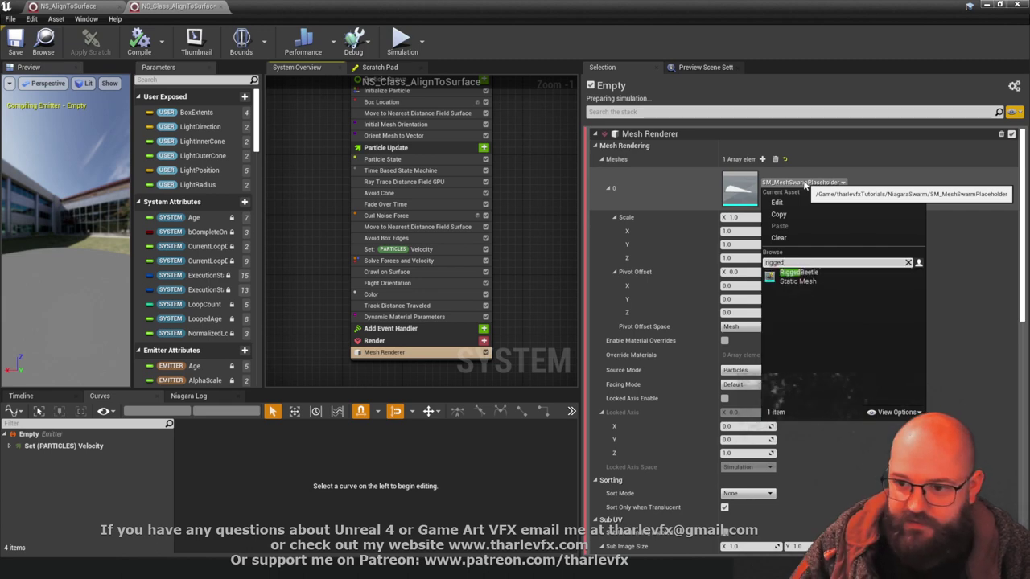
pyautogui.click(796, 284)
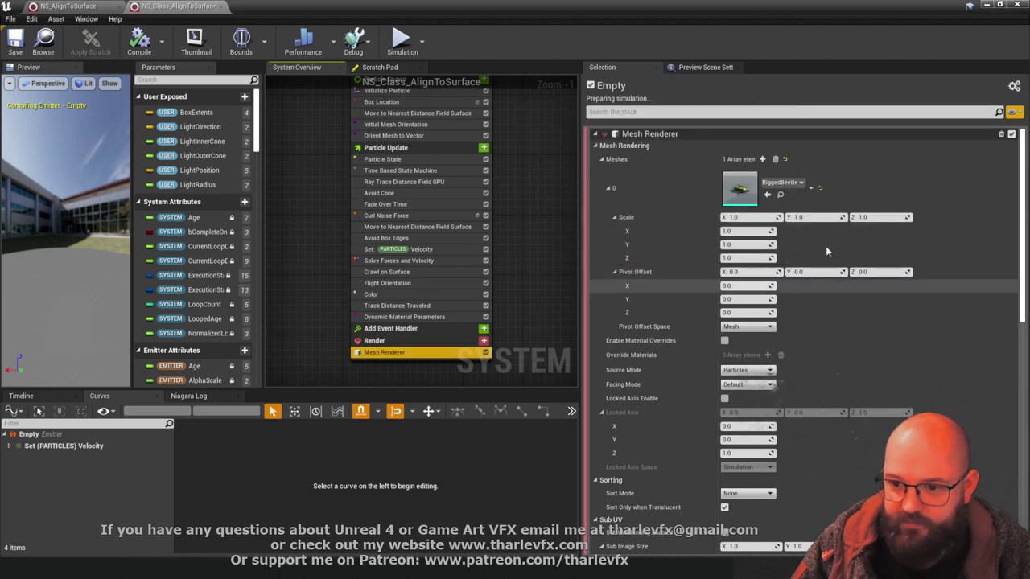
# Search the available inputs for the Dynamic Material Parameters module's BugRadius value for a particle radius parameter
pyautogui.click(415, 318)
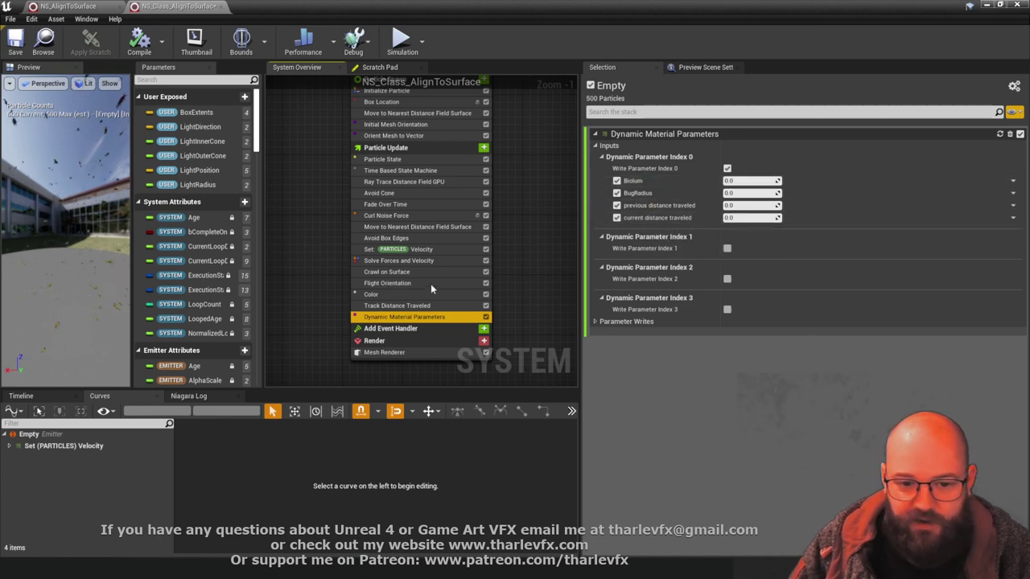
pyautogui.click(1013, 194)
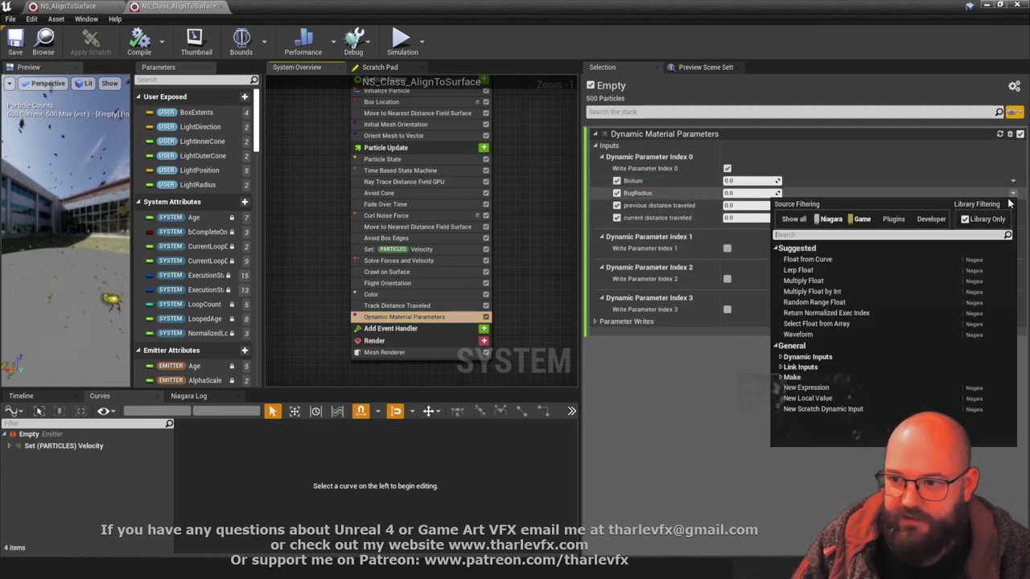
pyautogui.write('partic ra')
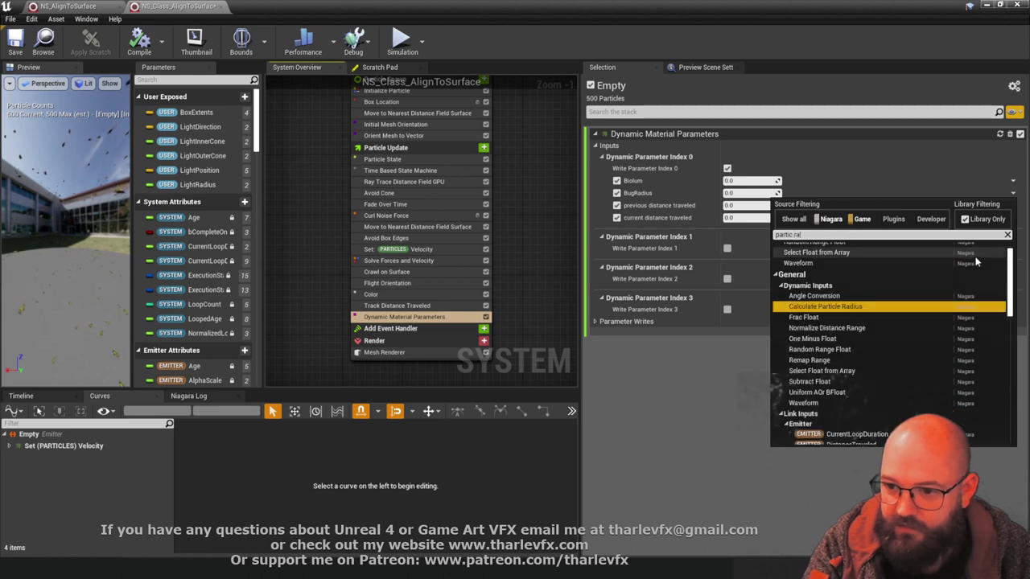
pyautogui.write('diu')
pyautogui.press('Down')
pyautogui.scroll(-3, 926, 342)
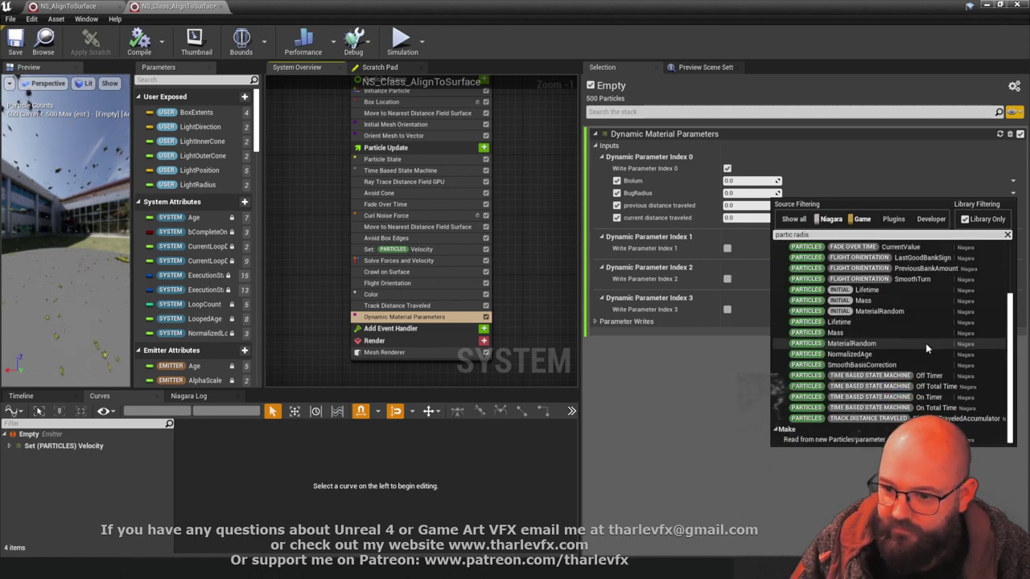
pyautogui.scroll(3, 906, 333)
pyautogui.press('BackSpace')
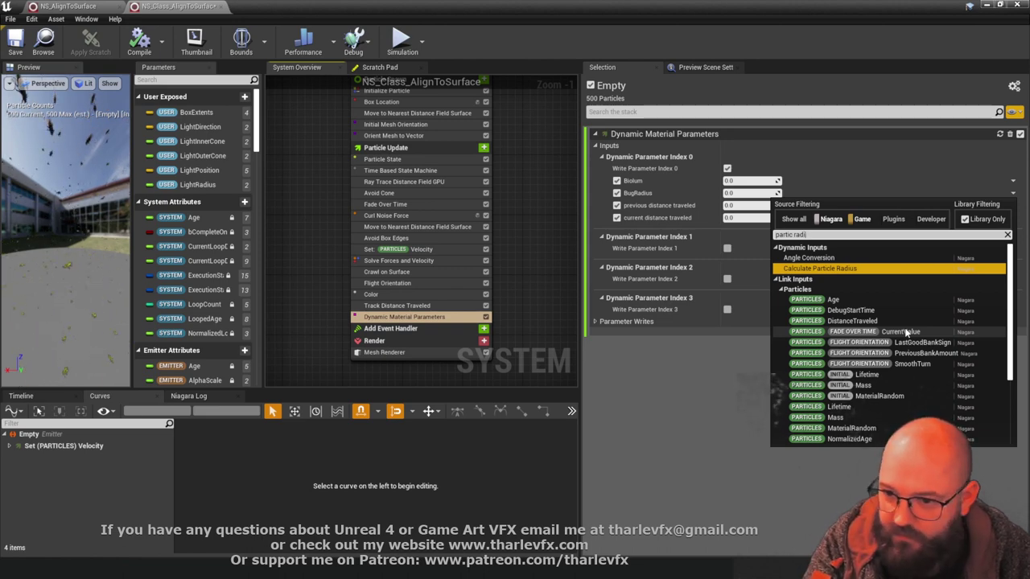
pyautogui.write('us')
pyautogui.scroll(-3, 914, 346)
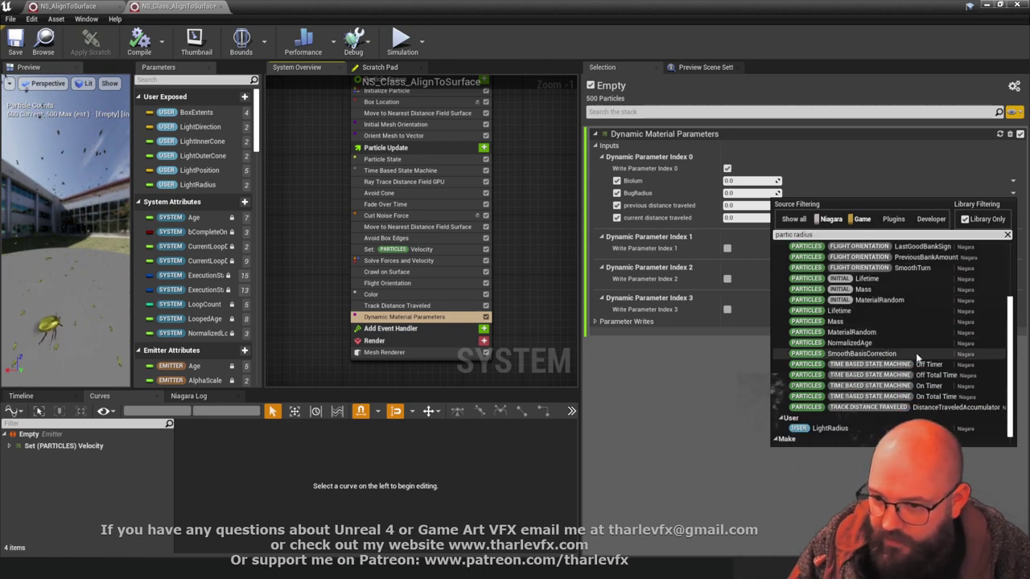
pyautogui.scroll(1, 917, 356)
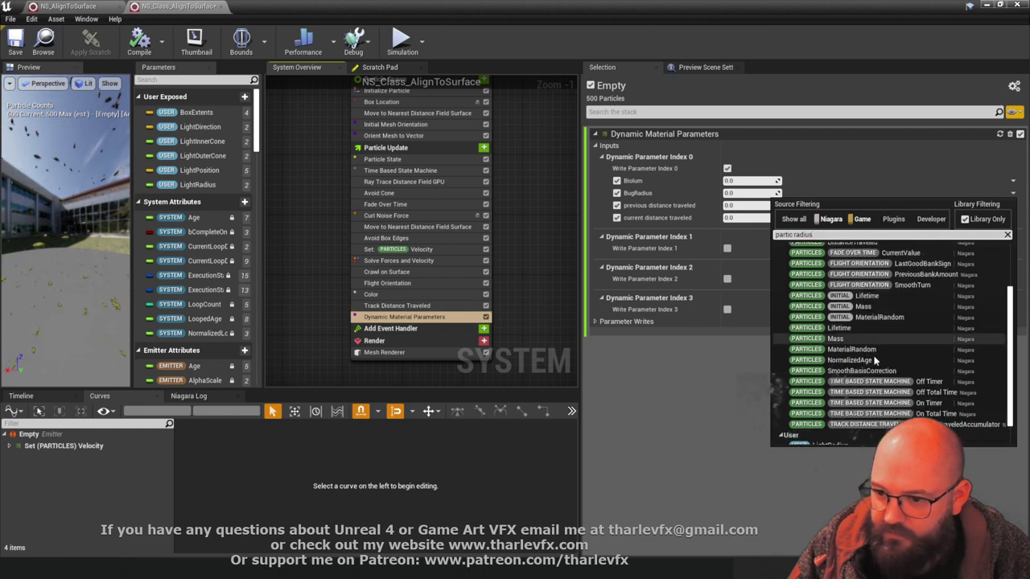
pyautogui.scroll(6, 875, 360)
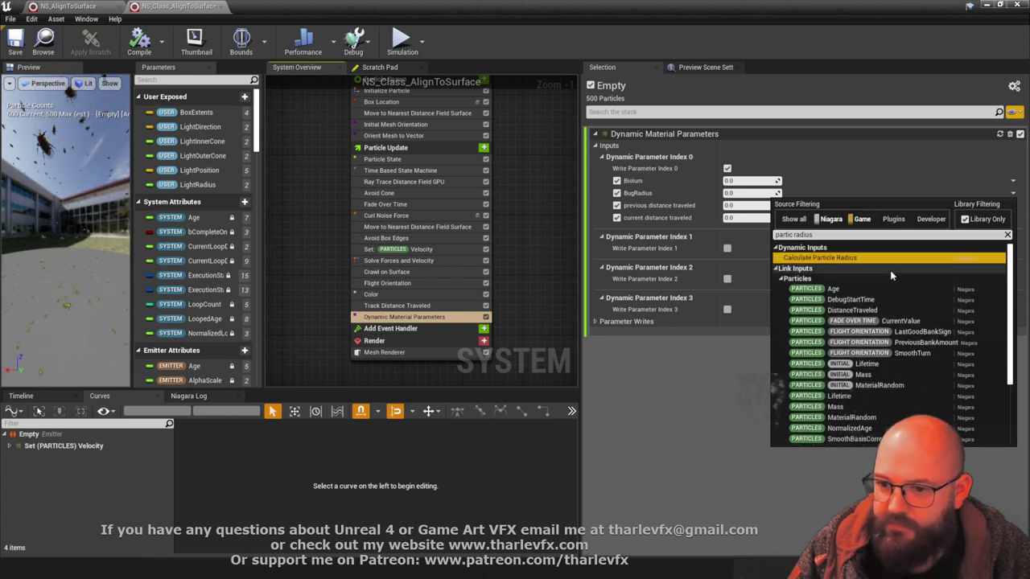
# Check the particle Radius set in the Particle Spawn stage of the NS_AlignToSurface system
pyautogui.click(63, 7)
pyautogui.moveTo(614, 232); pyautogui.dragTo(598, 319, button='right')
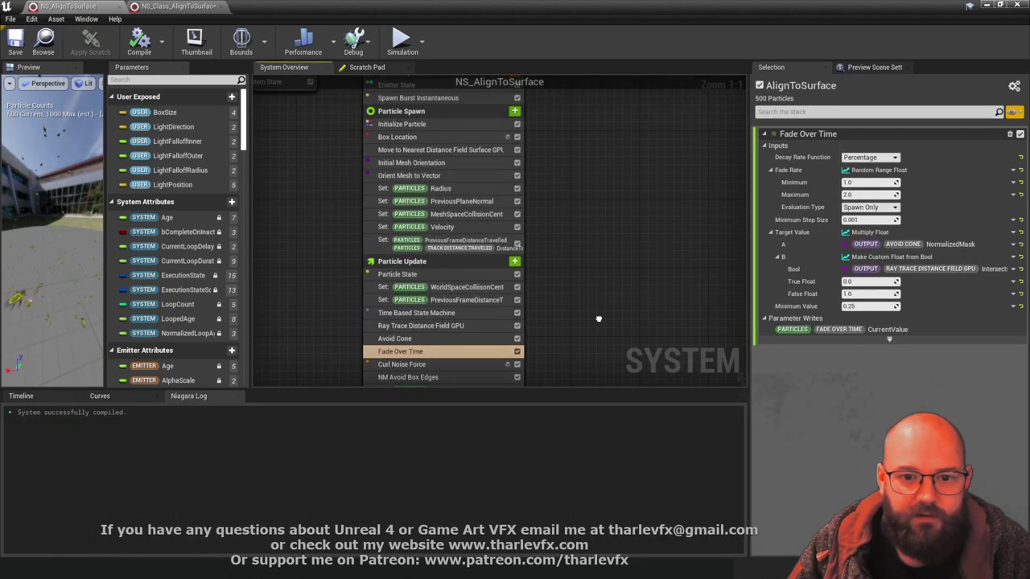
pyautogui.click(451, 190)
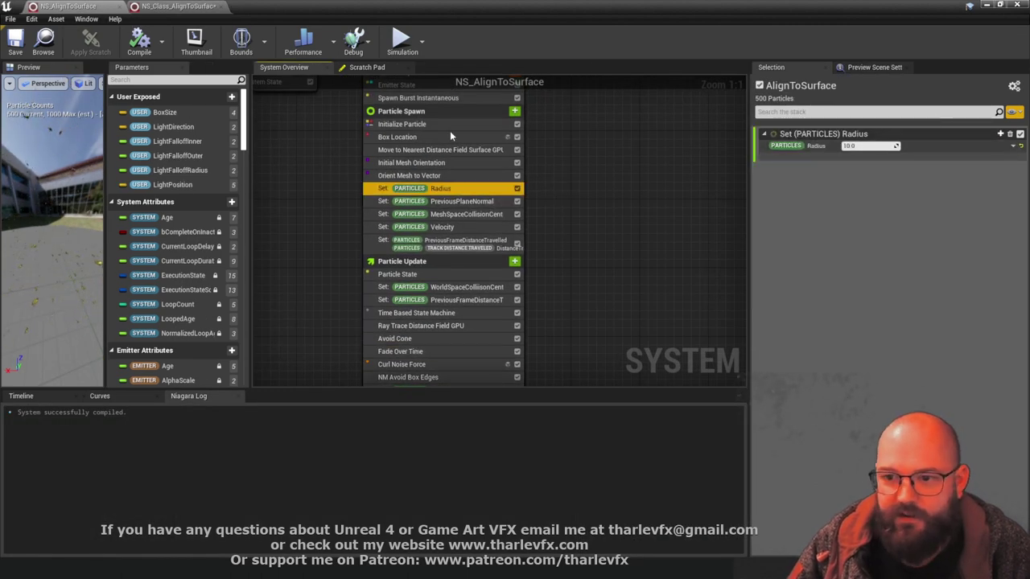
# Return to NS_Class_AlignToSurface and set BugRadius to 10.0 in Dynamic Material Parameters
pyautogui.click(175, 6)
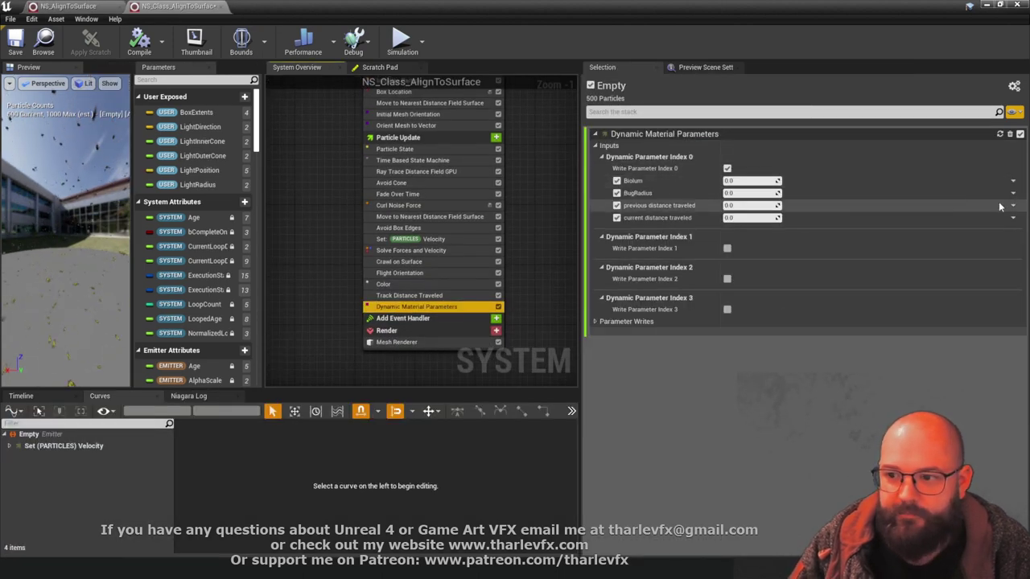
pyautogui.moveTo(544, 150); pyautogui.dragTo(527, 161, button='right')
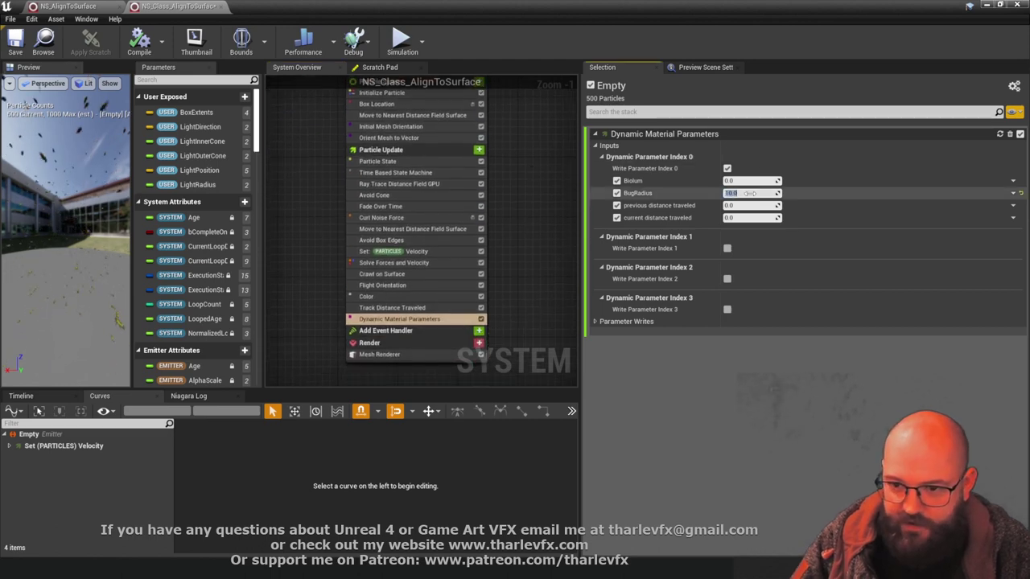
pyautogui.moveTo(539, 318); pyautogui.dragTo(529, 298, button='right')
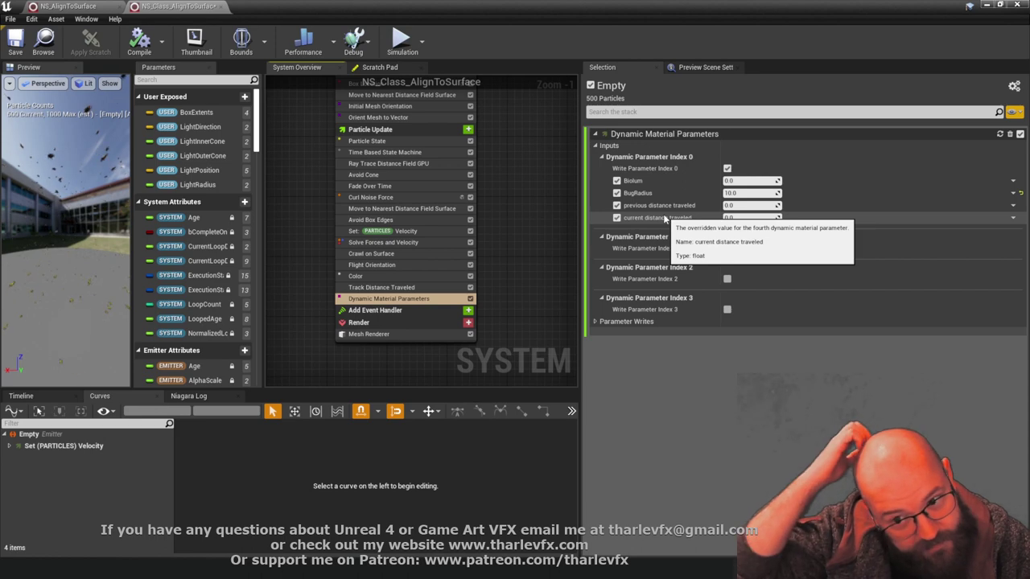
# Link the current distance traveled parameter to the Particles Track Distance Traveled DistanceTraveledAccumulator
pyautogui.click(1014, 219)
pyautogui.write('track')
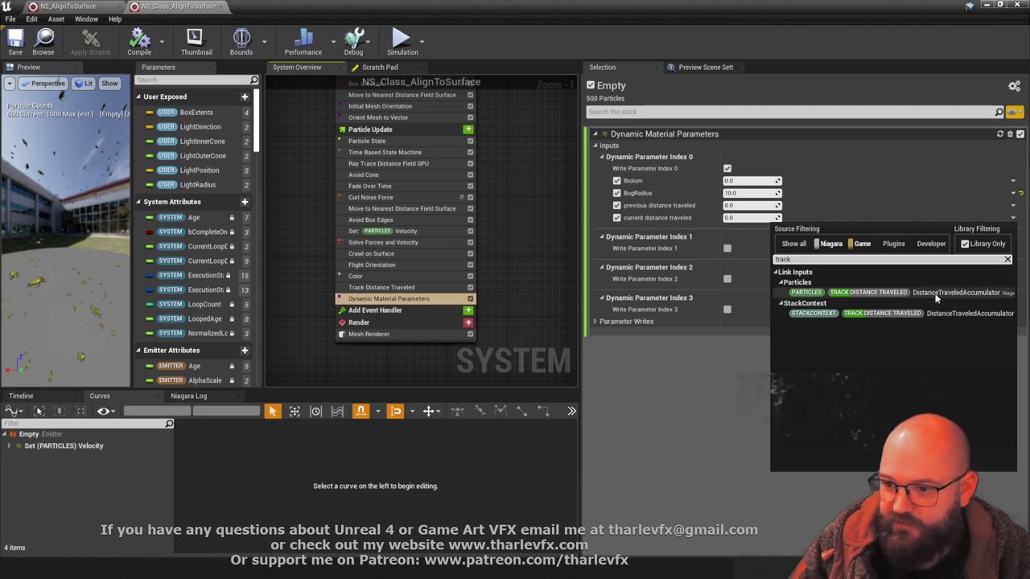
pyautogui.click(937, 294)
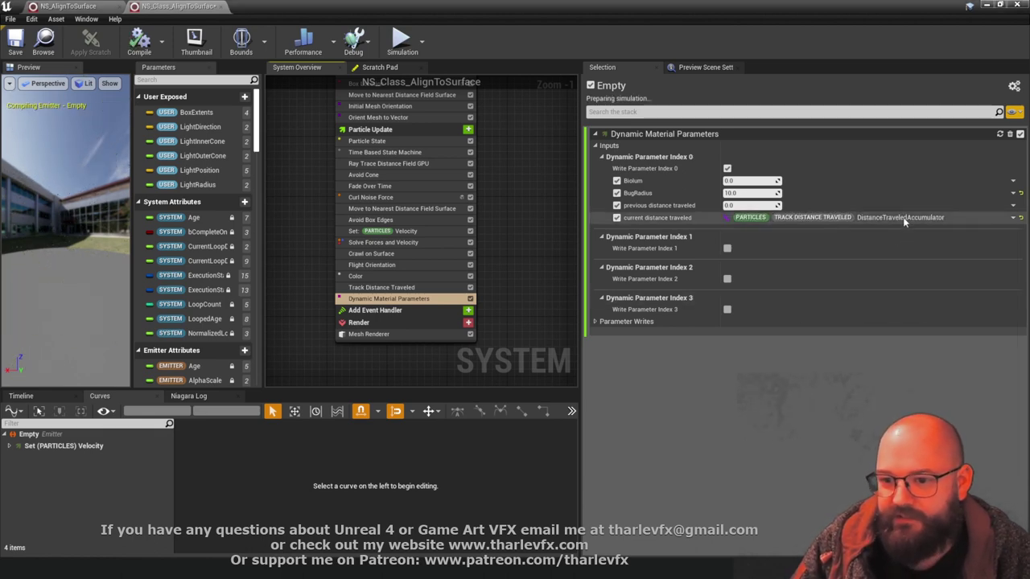
pyautogui.click(1013, 206)
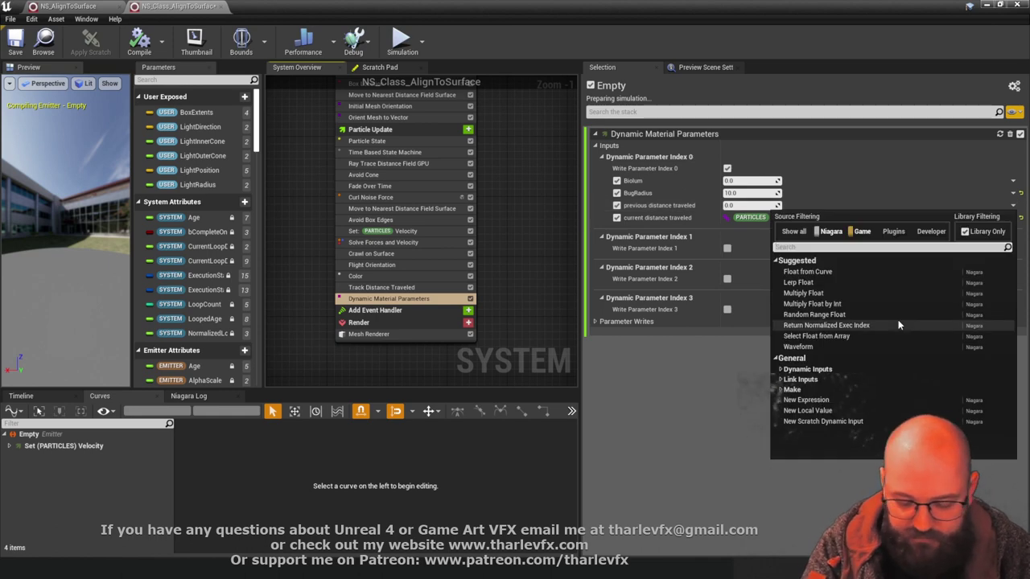
pyautogui.write('track')
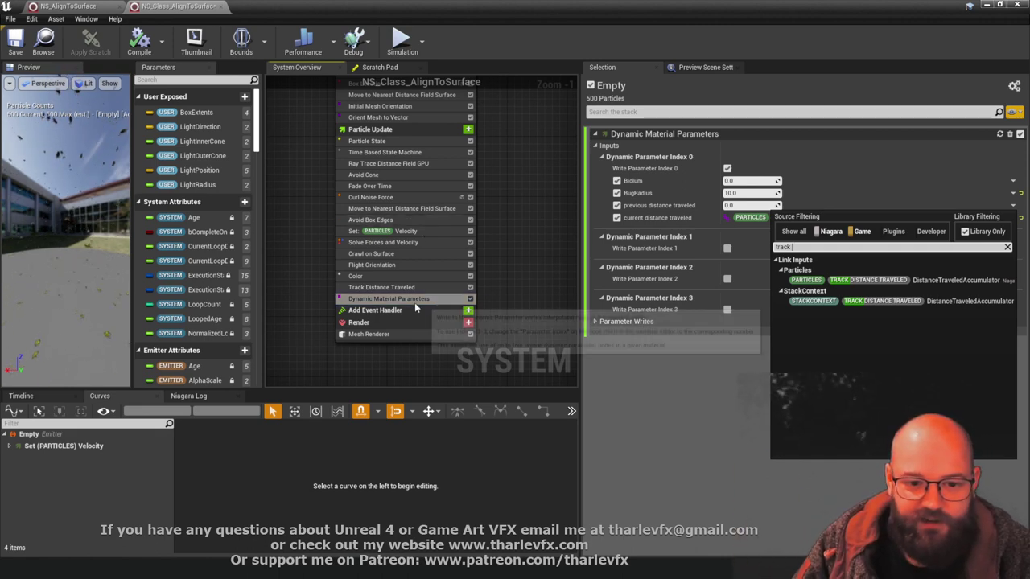
pyautogui.click(390, 287)
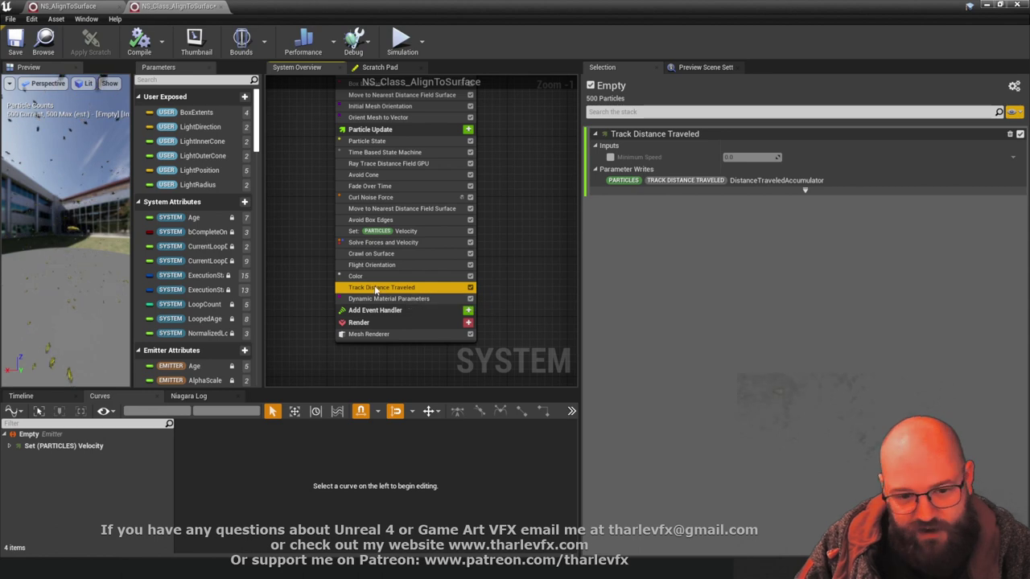
# Add a module that sets a new or existing parameter directly to Particle Update and place it right after Particle State
pyautogui.click(453, 130)
pyautogui.click(468, 129)
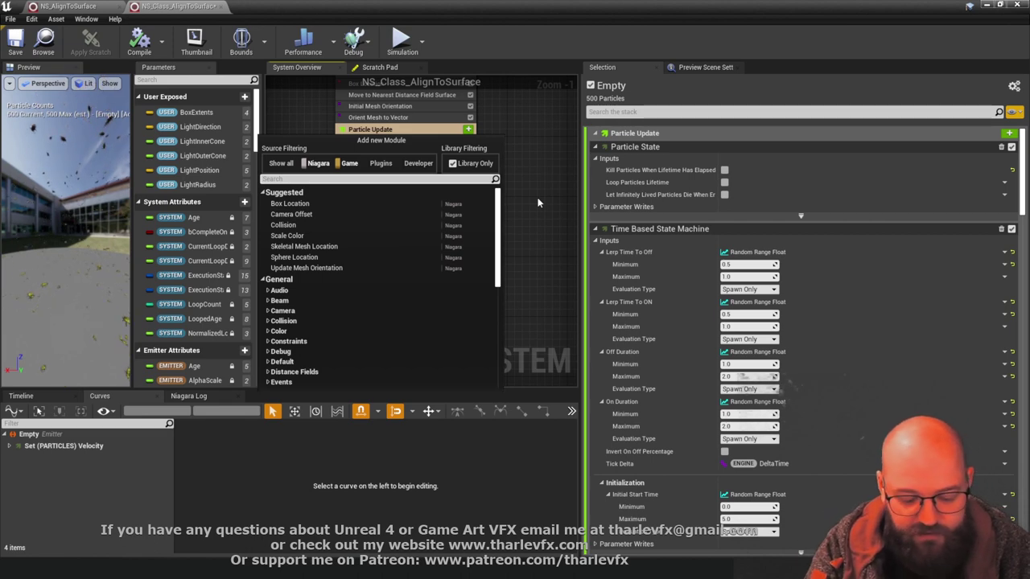
pyautogui.write('set new')
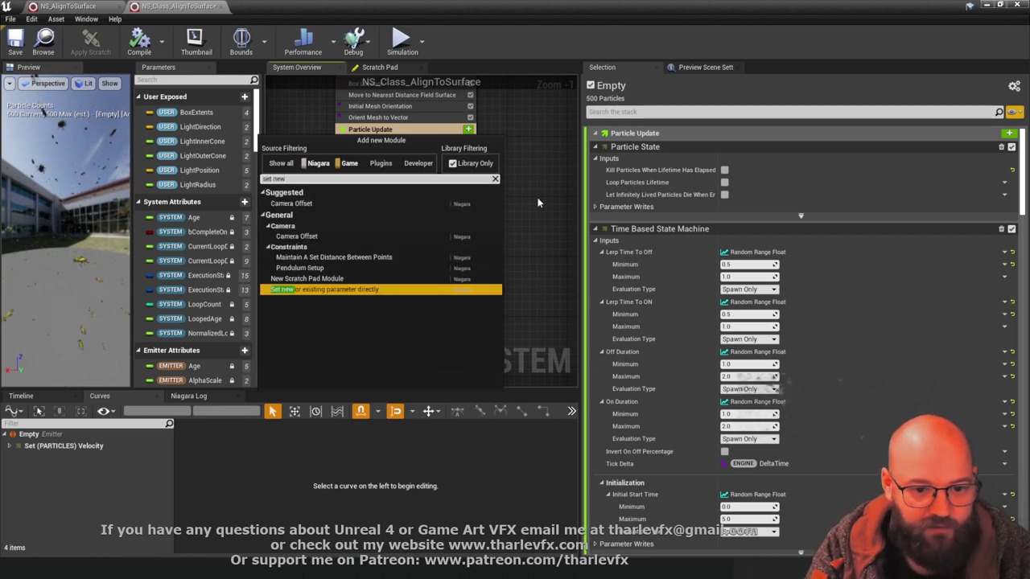
pyautogui.press('Return')
pyautogui.moveTo(441, 307); pyautogui.dragTo(412, 152)
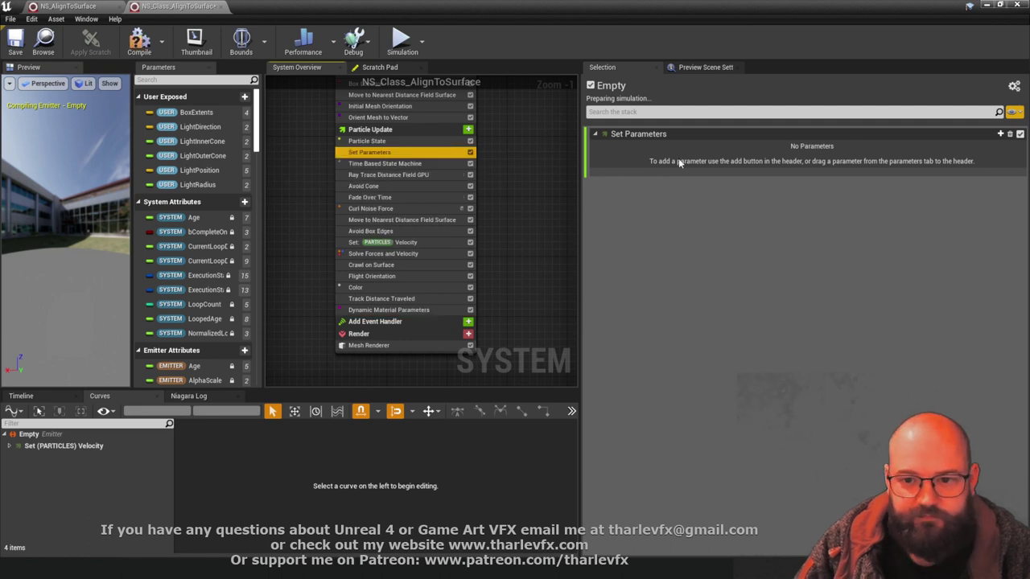
# Add a new float particle parameter to the Set Parameters module and name it PreviousFrameDistanceTravelled
pyautogui.click(1000, 133)
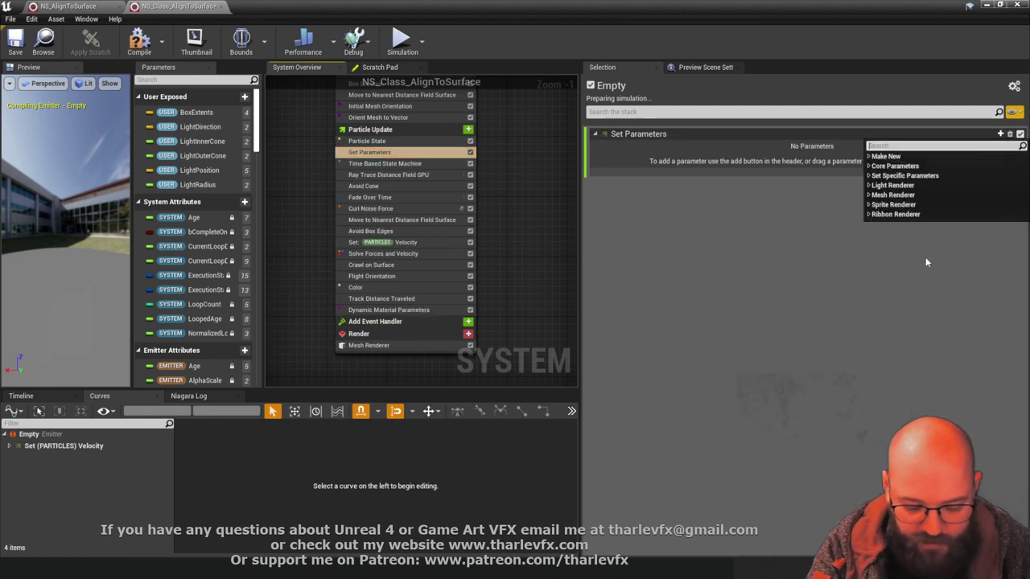
pyautogui.write('float')
pyautogui.press('Return')
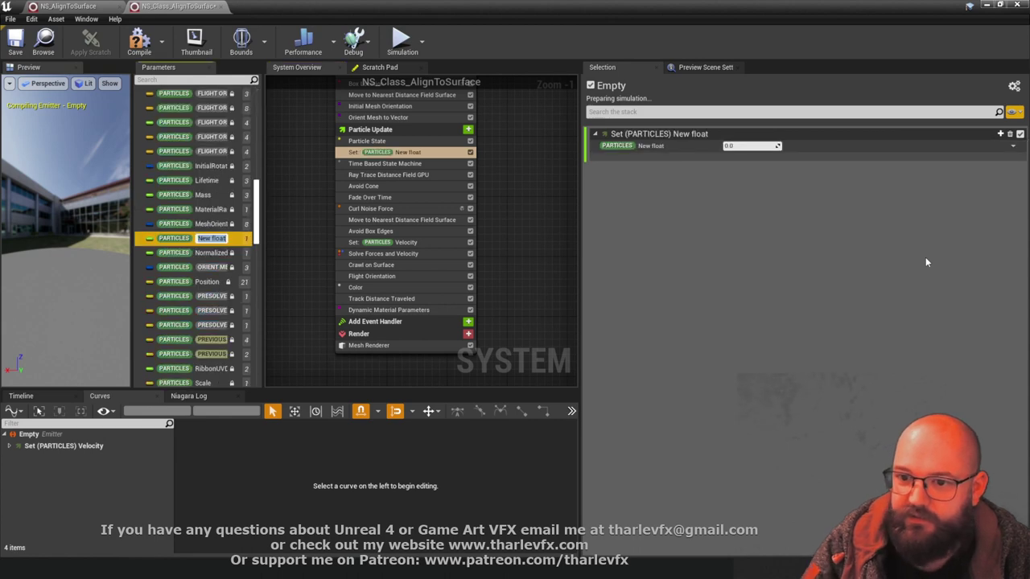
pyautogui.doubleClick(654, 147)
pyautogui.write('PreviousFrameDistanceTrav')
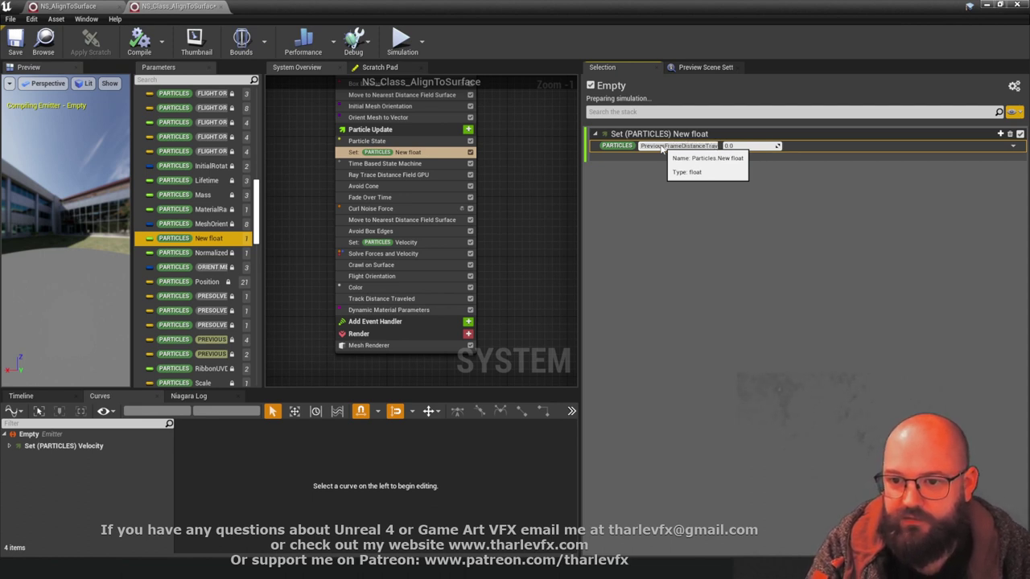
pyautogui.write('elled')
pyautogui.press('Return')
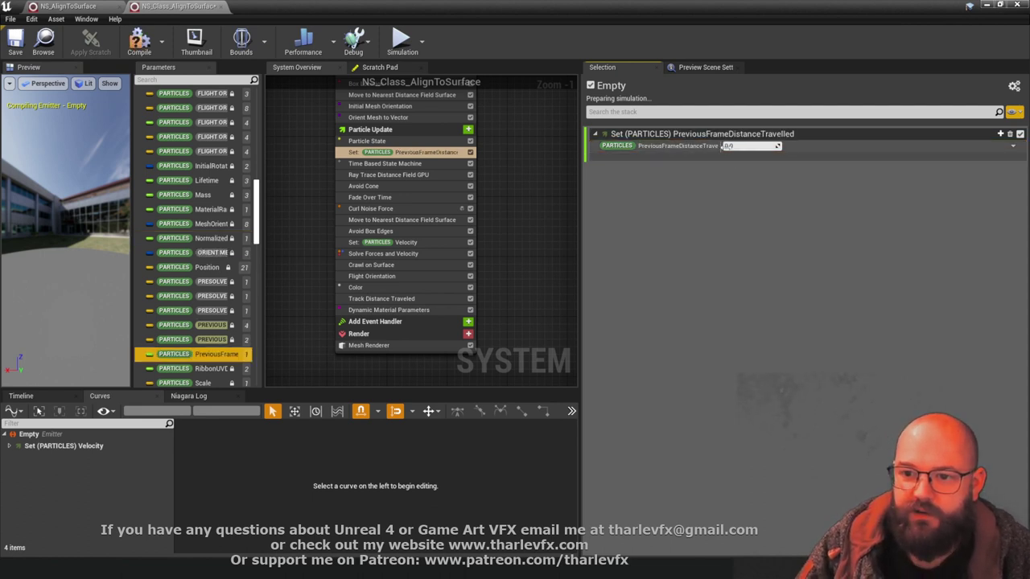
pyautogui.click(1013, 147)
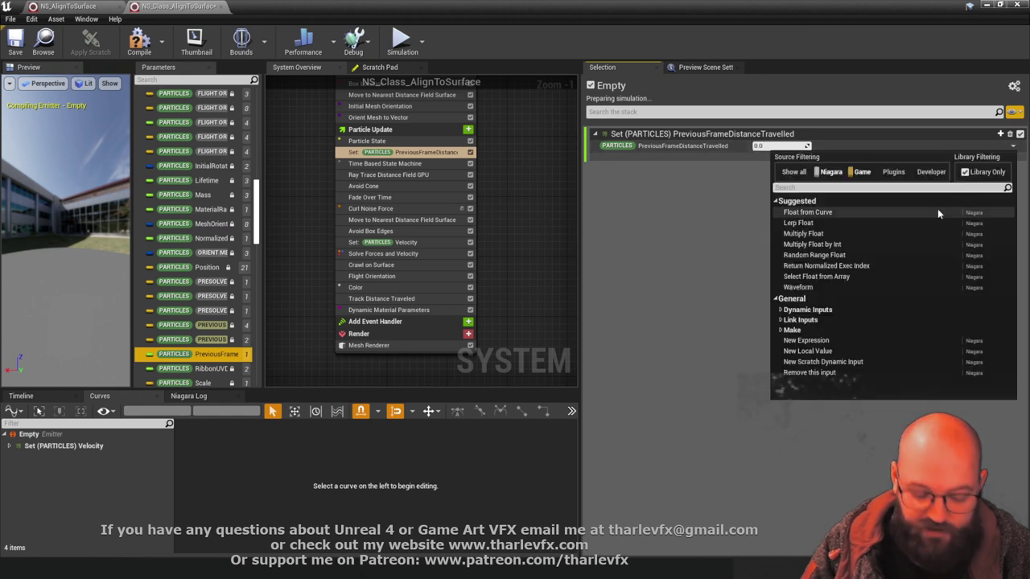
pyautogui.write('track')
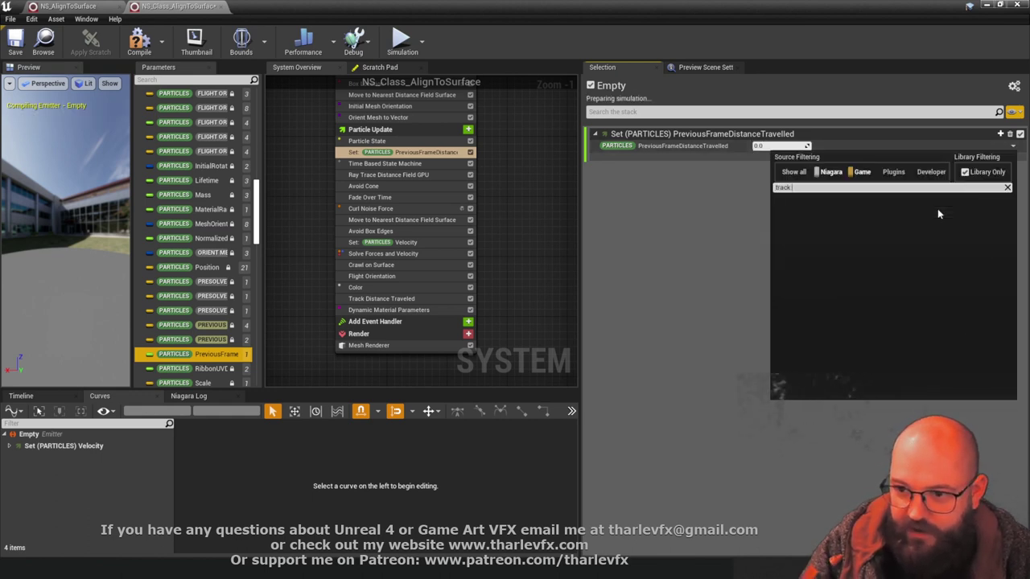
pyautogui.click(656, 297)
# Link PreviousFrameDistanceTravelled in its Set module to the Particles Track Distance Traveled DistanceTraveledAccumulator
pyautogui.click(392, 311)
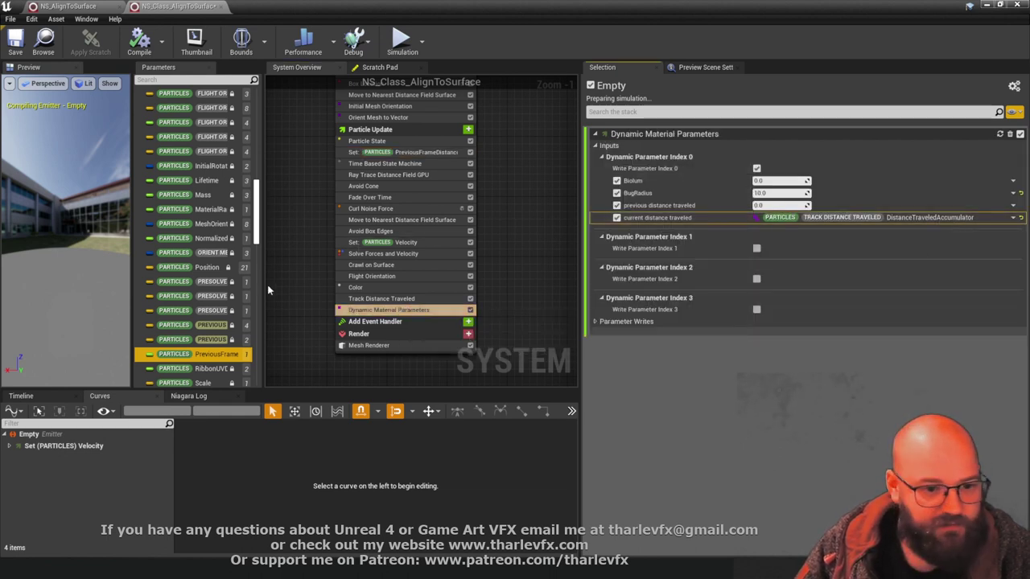
pyautogui.moveTo(264, 239); pyautogui.dragTo(351, 235)
pyautogui.scroll(-5, 344, 226)
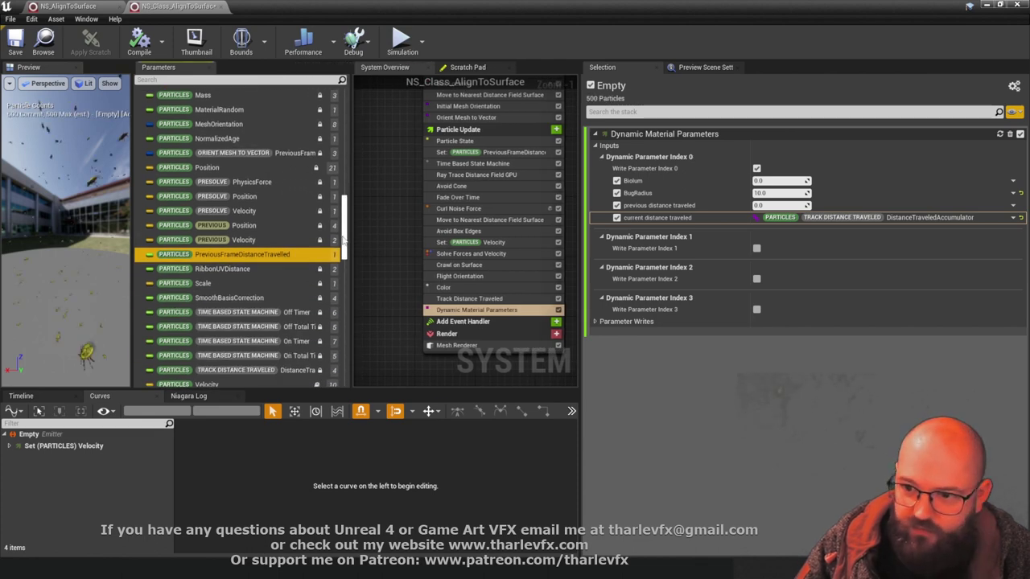
pyautogui.scroll(1, 330, 257)
pyautogui.click(265, 298)
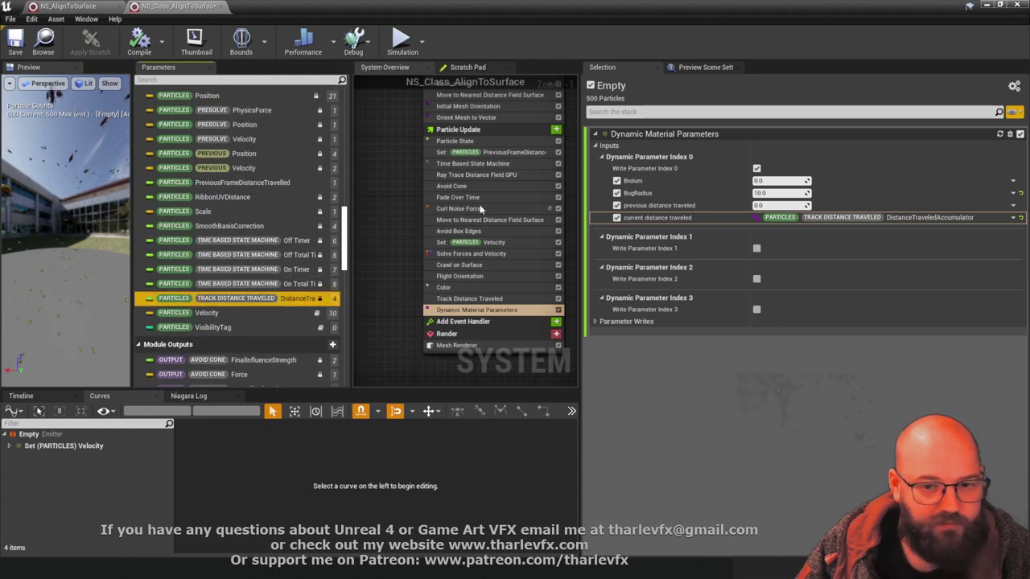
pyautogui.click(505, 152)
pyautogui.moveTo(241, 299); pyautogui.dragTo(779, 146)
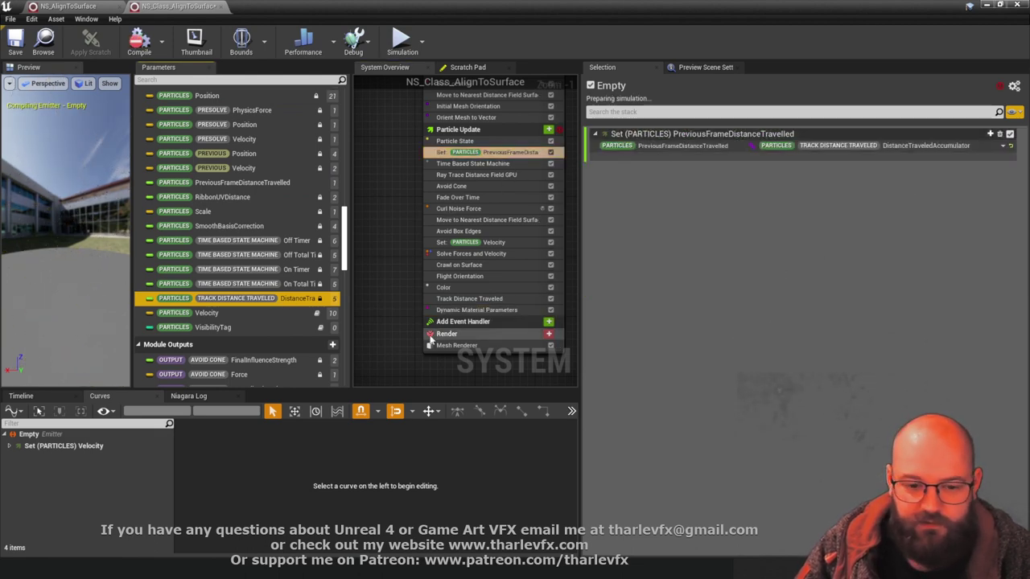
# Show the Niagara log and resize the surrounding areas to read the full compile error
pyautogui.click(193, 396)
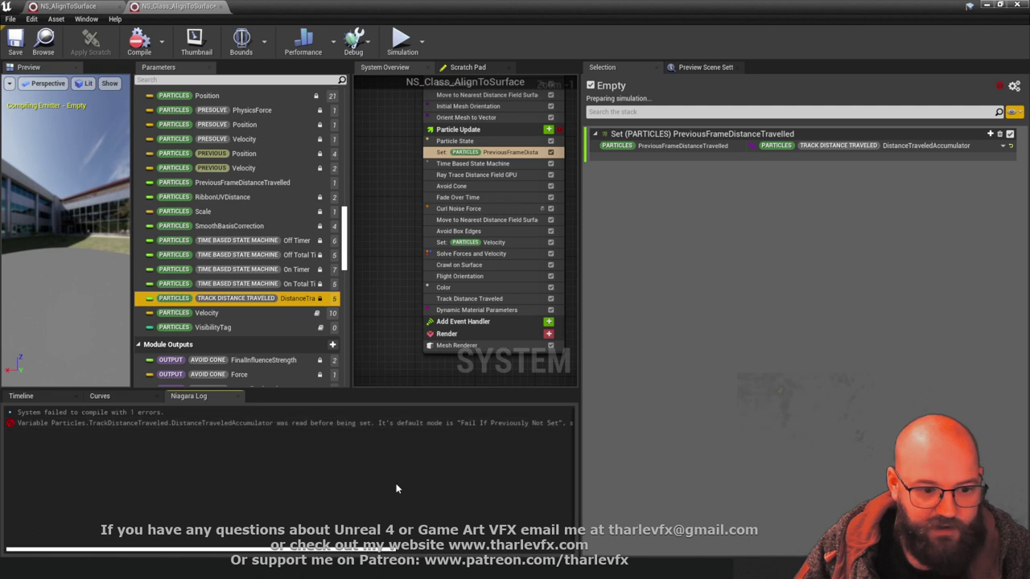
pyautogui.moveTo(582, 344); pyautogui.dragTo(796, 346)
pyautogui.moveTo(481, 221); pyautogui.dragTo(362, 226)
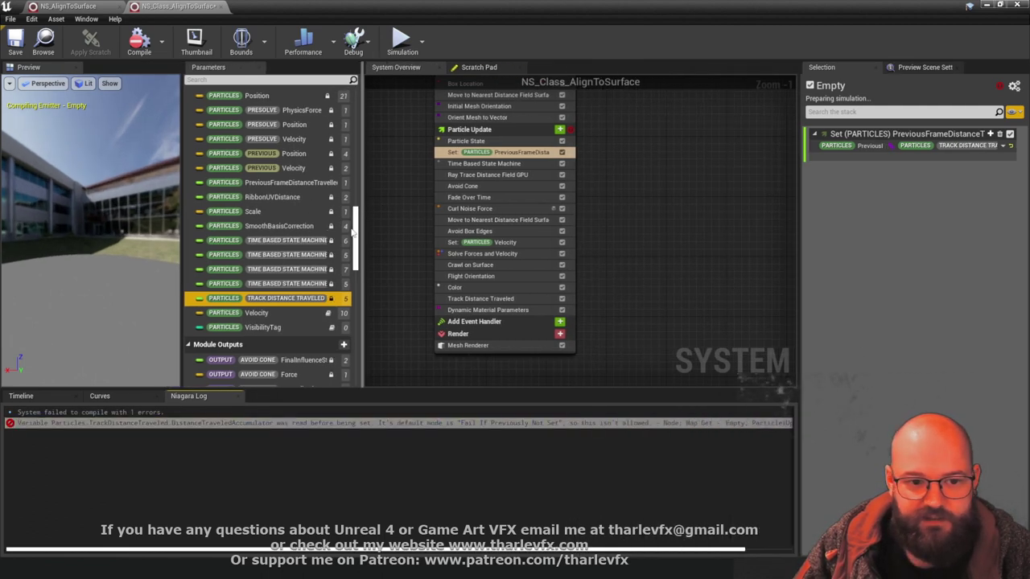
pyautogui.moveTo(180, 228); pyautogui.dragTo(128, 228)
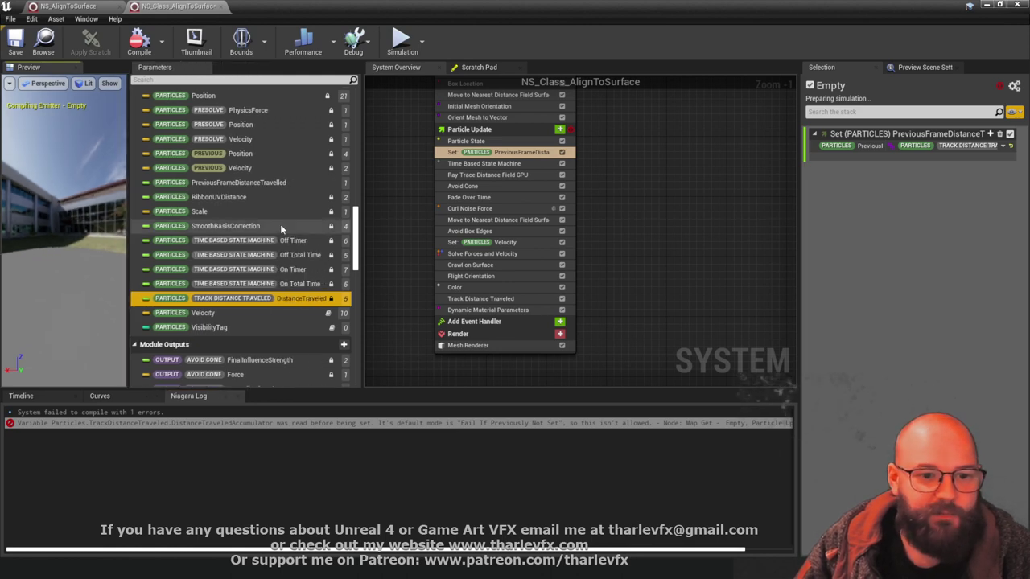
pyautogui.moveTo(363, 234); pyautogui.dragTo(295, 234)
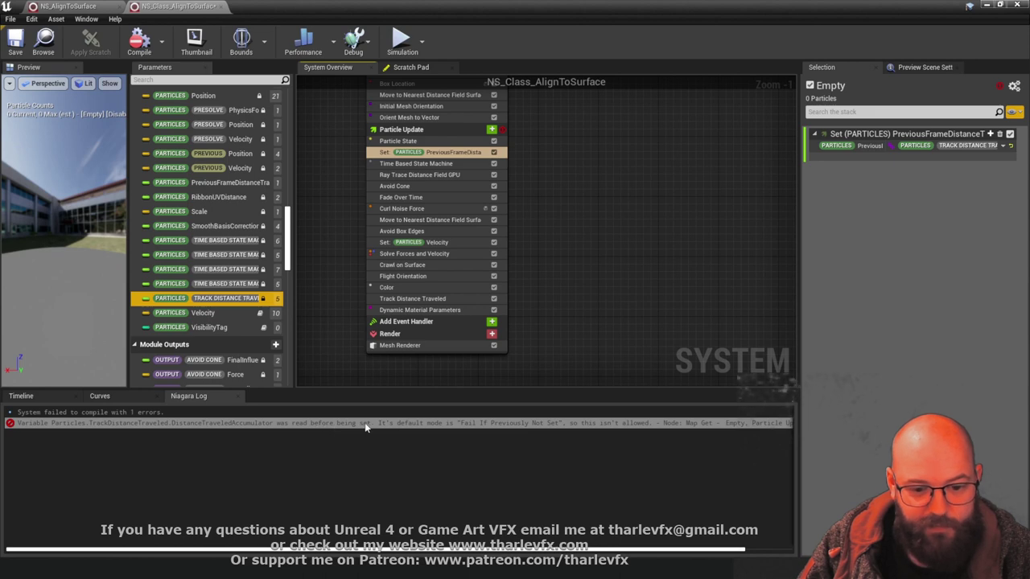
# Add a Set Parameters module at the end of the Particle Spawn stage
pyautogui.click(434, 152)
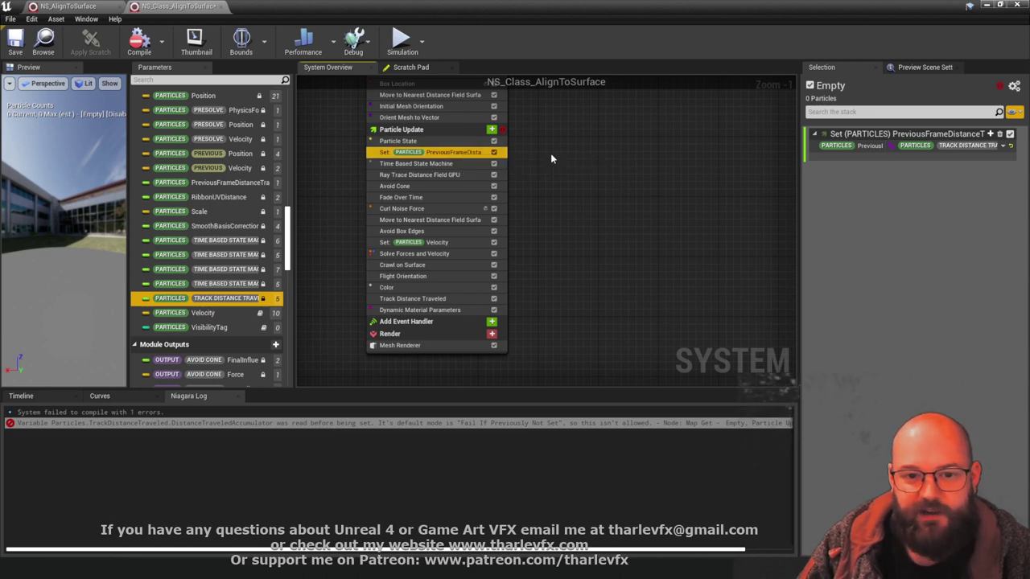
pyautogui.click(451, 300)
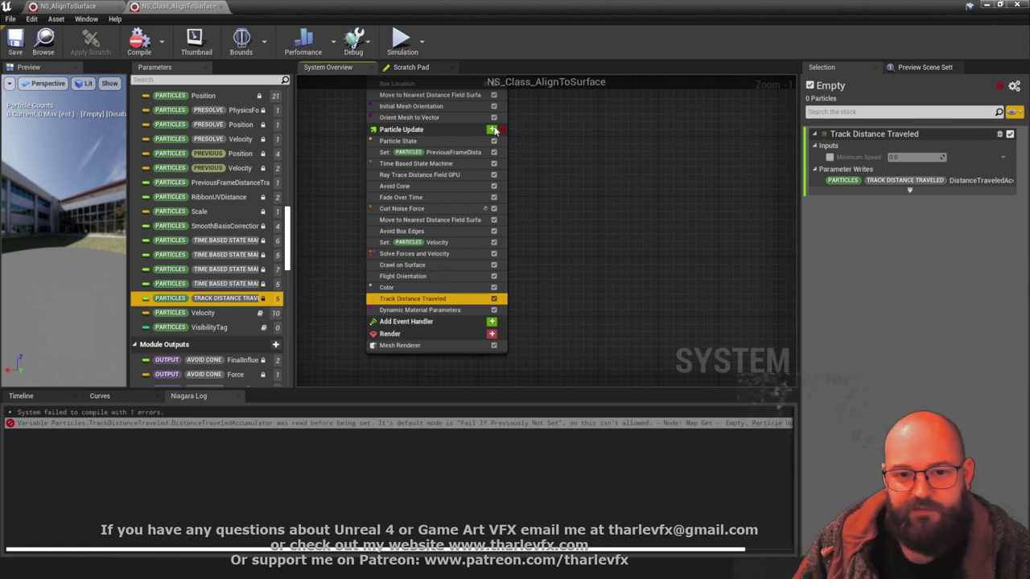
pyautogui.moveTo(609, 169); pyautogui.dragTo(642, 313, button='right')
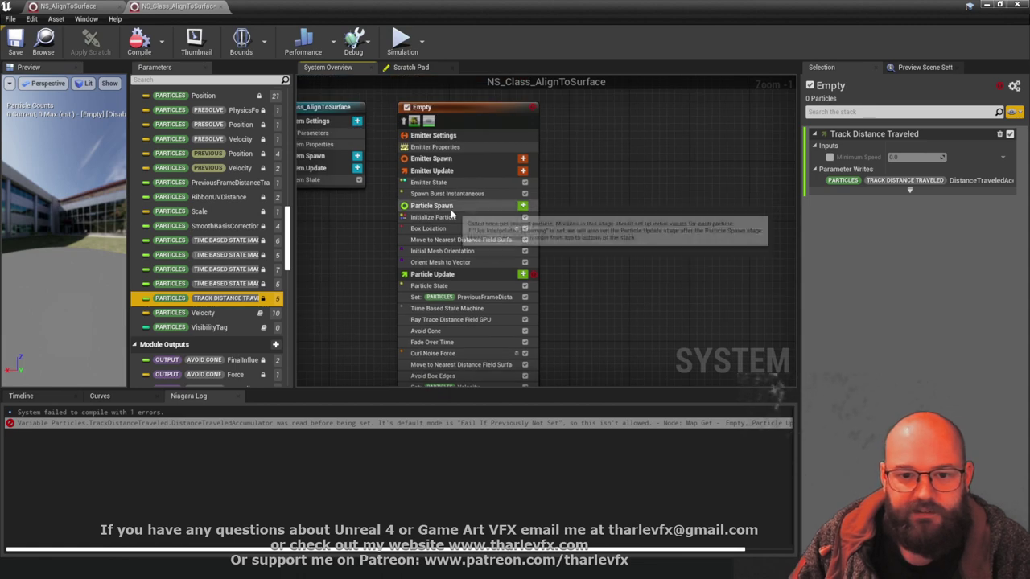
pyautogui.click(448, 207)
pyautogui.click(523, 206)
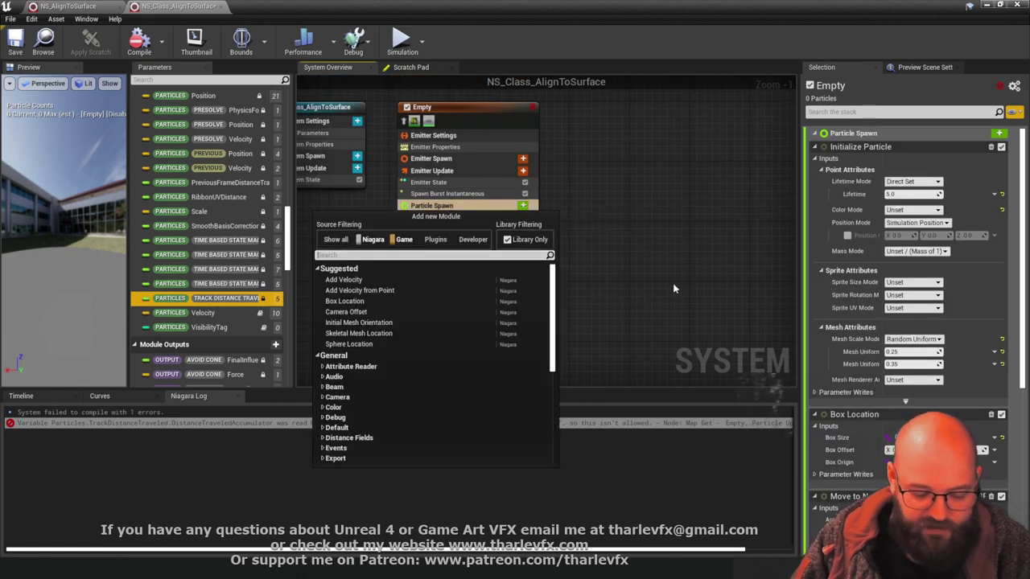
pyautogui.write('set par')
pyautogui.press('Return')
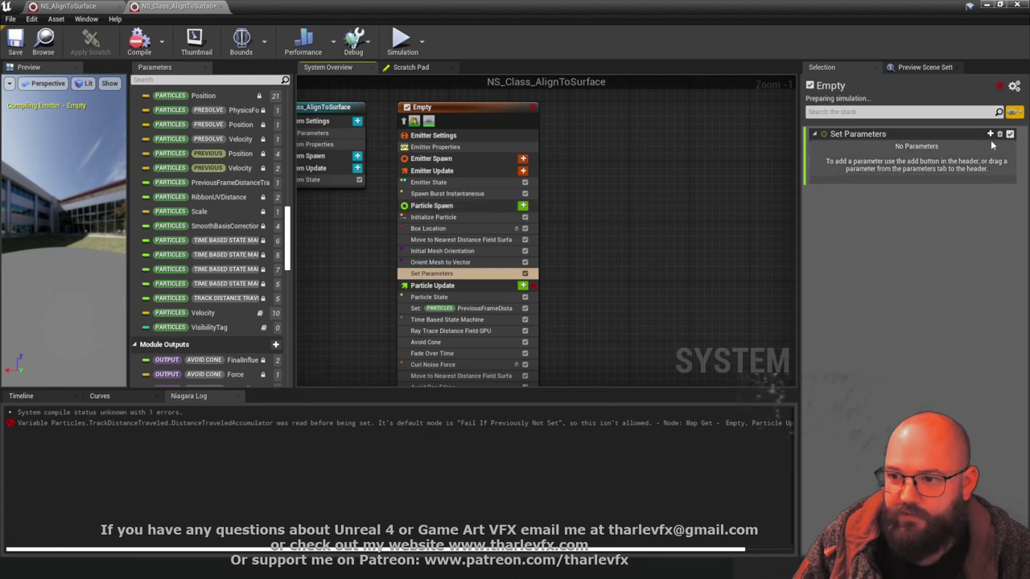
pyautogui.click(990, 133)
pyautogui.write('tra')
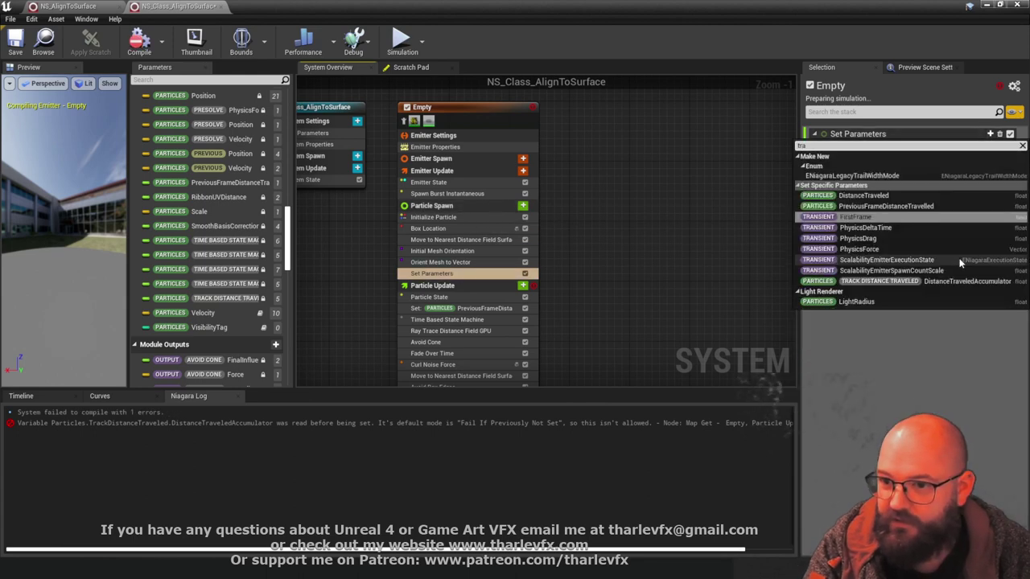
pyautogui.write('ck')
pyautogui.hotkey('ctrl', 'a')
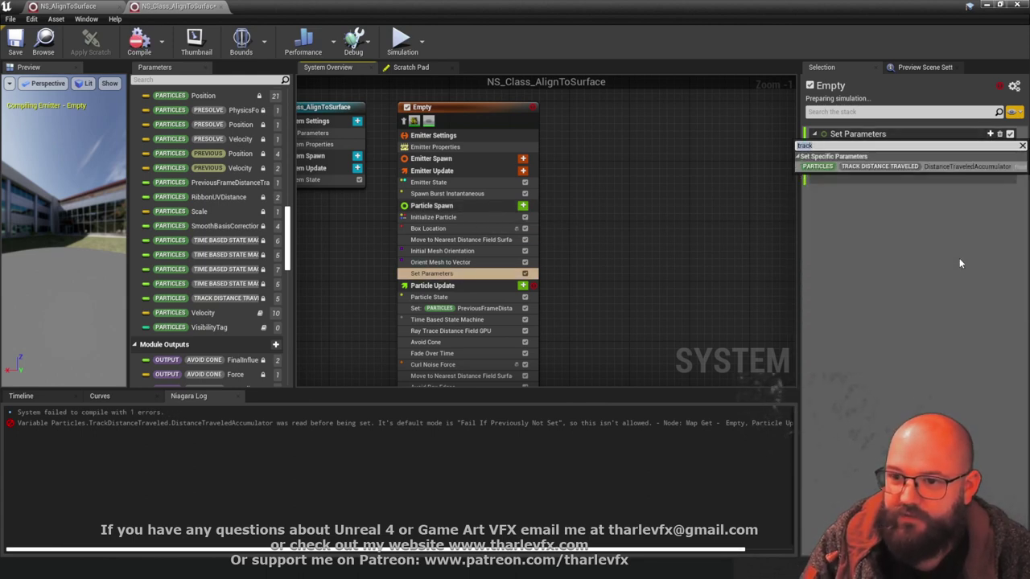
pyautogui.press('BackSpace')
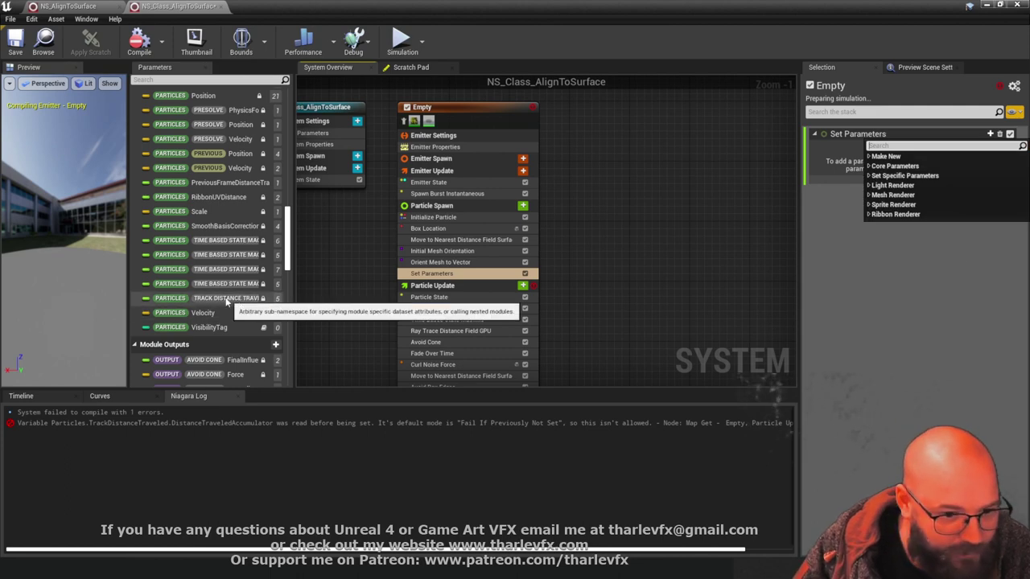
# Add PreviousFrameDistanceTravelled to the Particle Spawn Set Parameters module and compile the system
pyautogui.moveTo(294, 278); pyautogui.dragTo(372, 278)
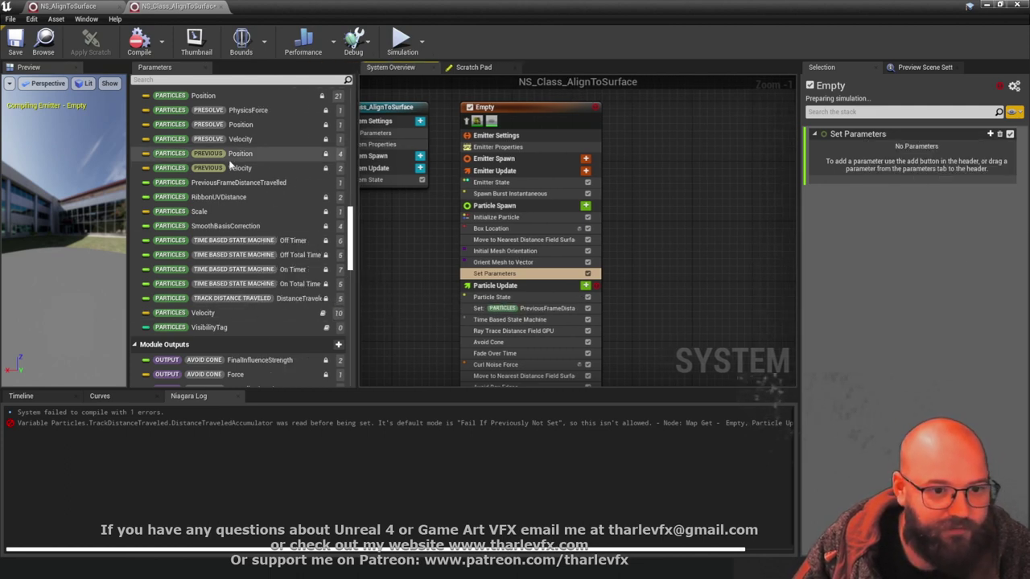
pyautogui.click(233, 183)
pyautogui.moveTo(286, 185); pyautogui.dragTo(901, 138)
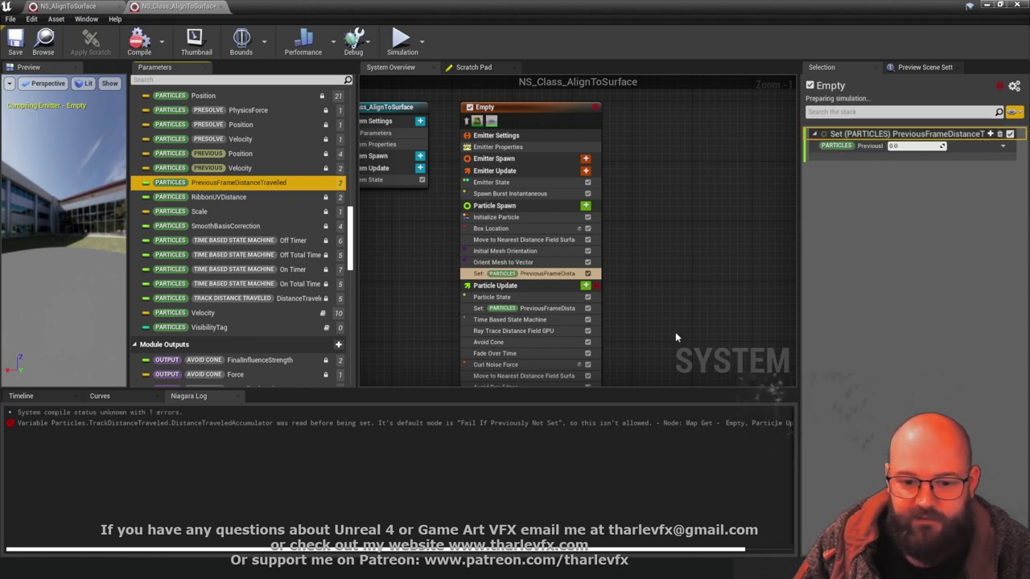
pyautogui.moveTo(660, 337); pyautogui.dragTo(653, 297, button='right')
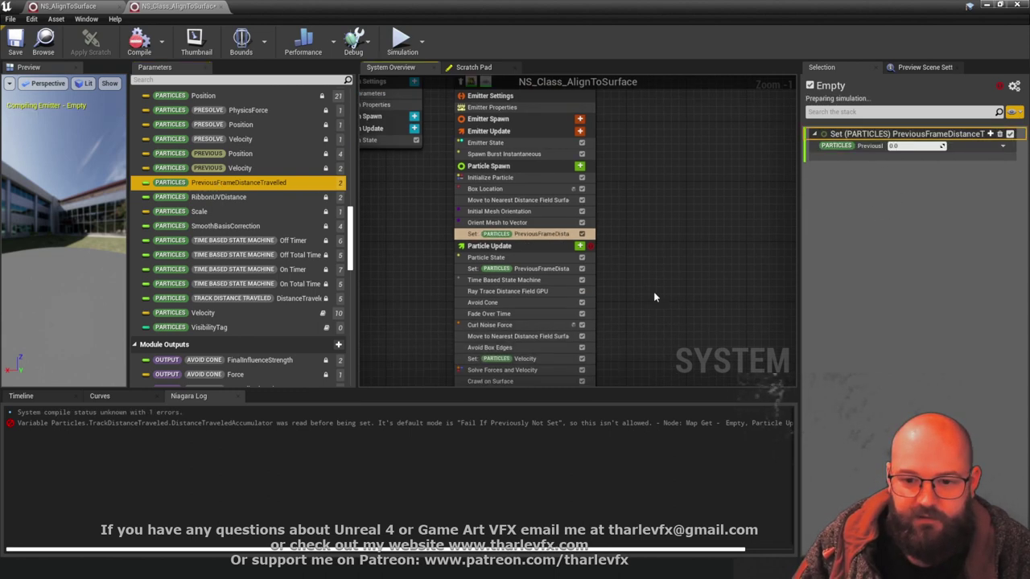
pyautogui.click(141, 44)
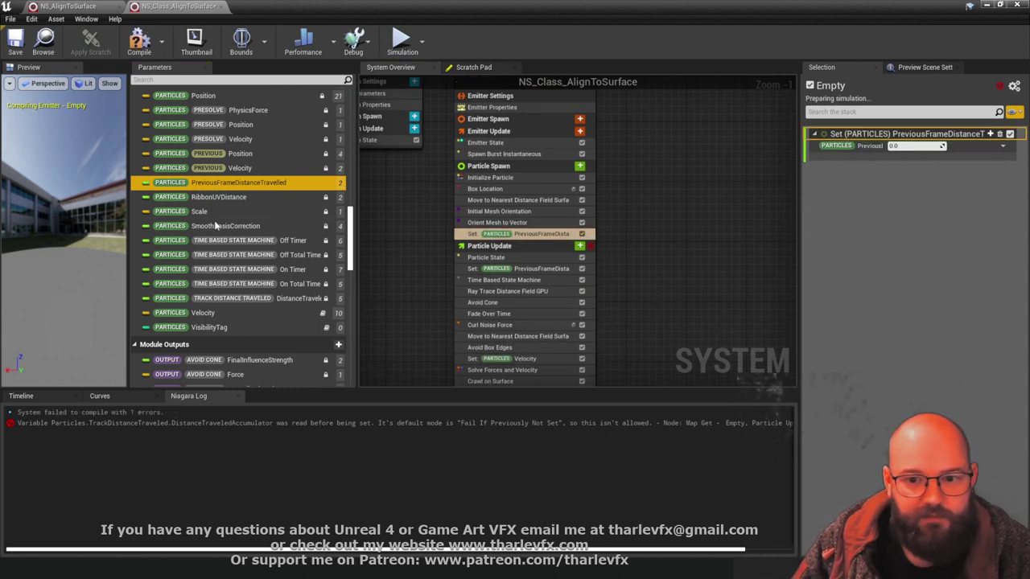
# Add the Particles Track Distance Traveled DistanceTraveledAccumulator to the Particle Spawn Set module and check the swarm preview
pyautogui.click(257, 422)
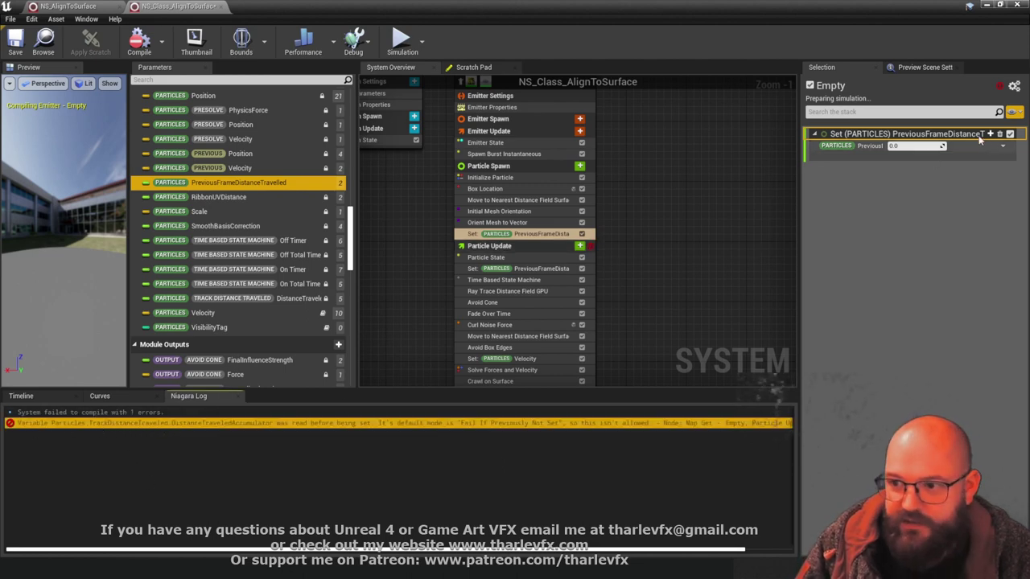
pyautogui.moveTo(298, 298); pyautogui.dragTo(897, 158)
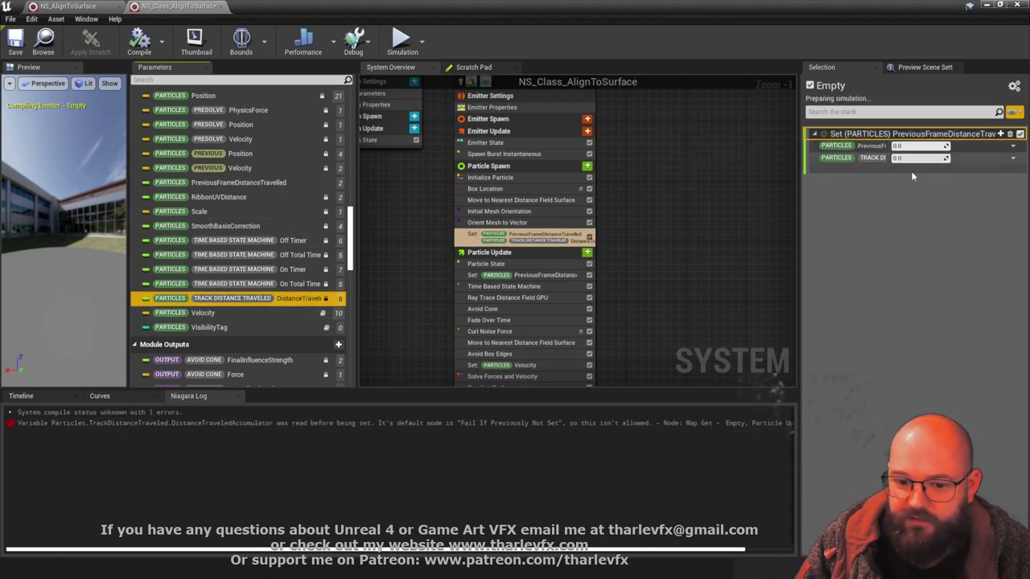
pyautogui.click(425, 424)
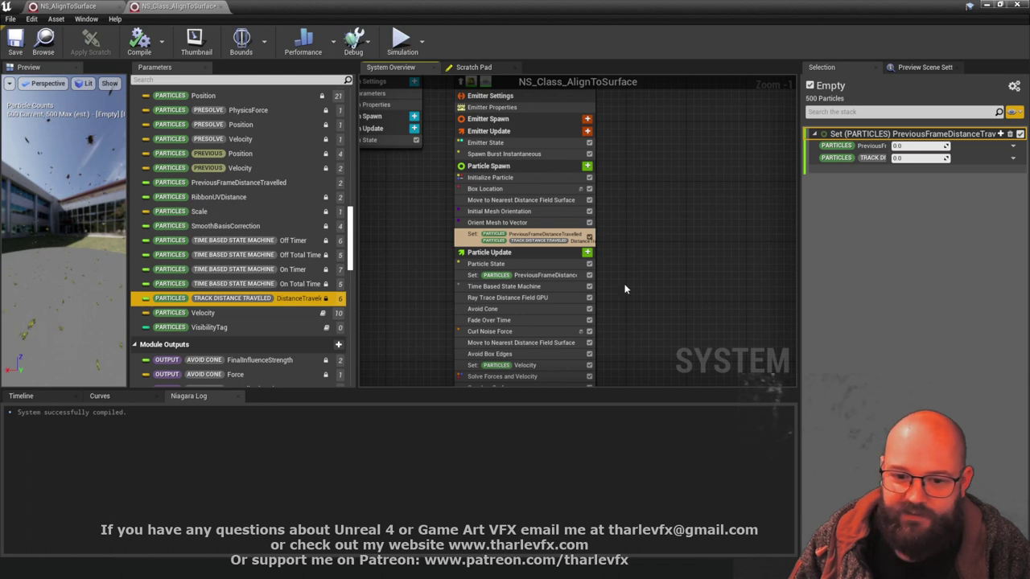
pyautogui.moveTo(654, 292); pyautogui.dragTo(619, 270, button='right')
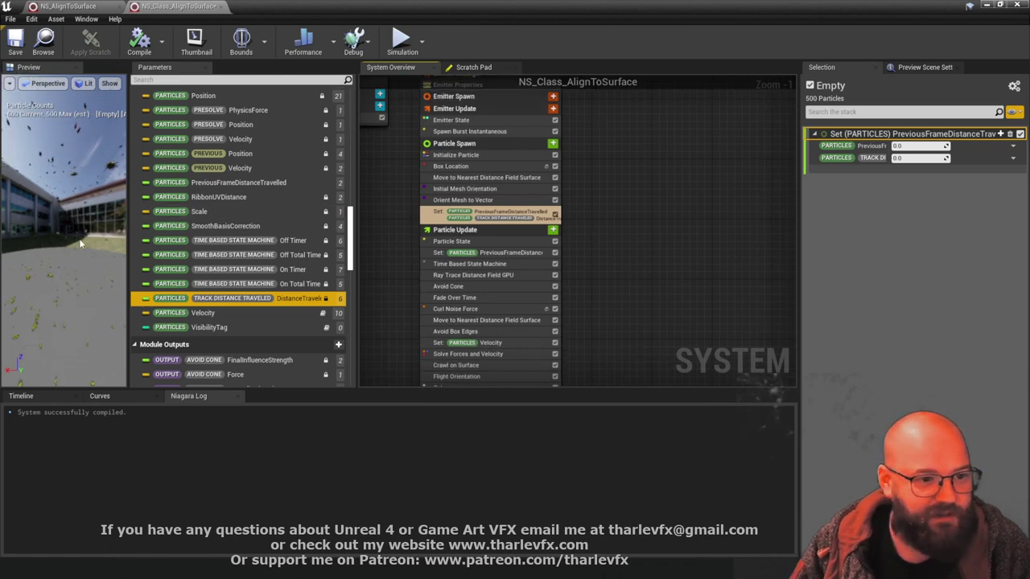
pyautogui.moveTo(70, 227); pyautogui.dragTo(70, 282)
# Link the previous distance traveled input of Dynamic Material Parameters to the StackContext PreviousFrameDistanceTravelled
pyautogui.scroll(-2, 468, 247)
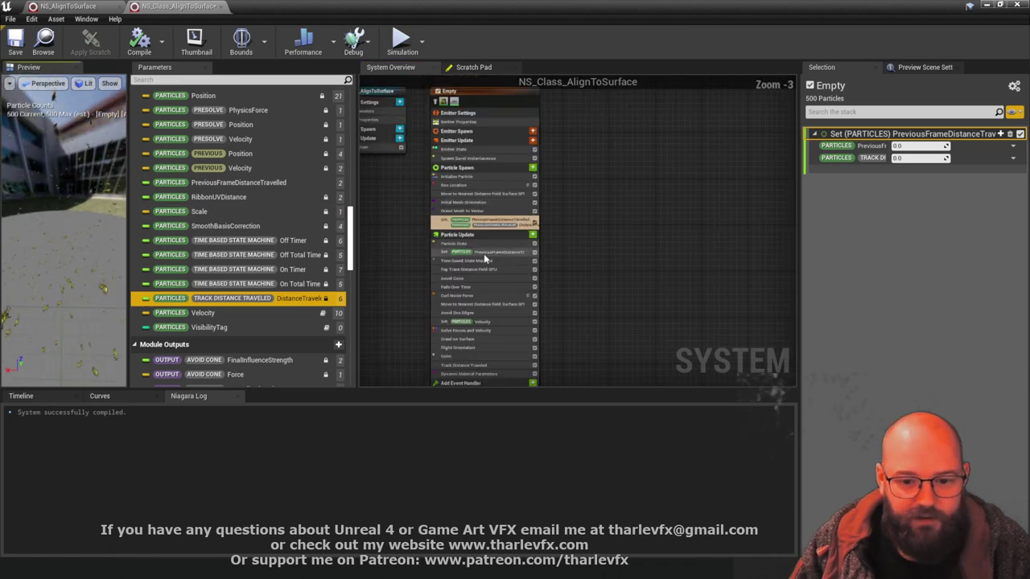
pyautogui.scroll(1, 468, 247)
pyautogui.moveTo(489, 223); pyautogui.dragTo(511, 168, button='right')
pyautogui.click(532, 332)
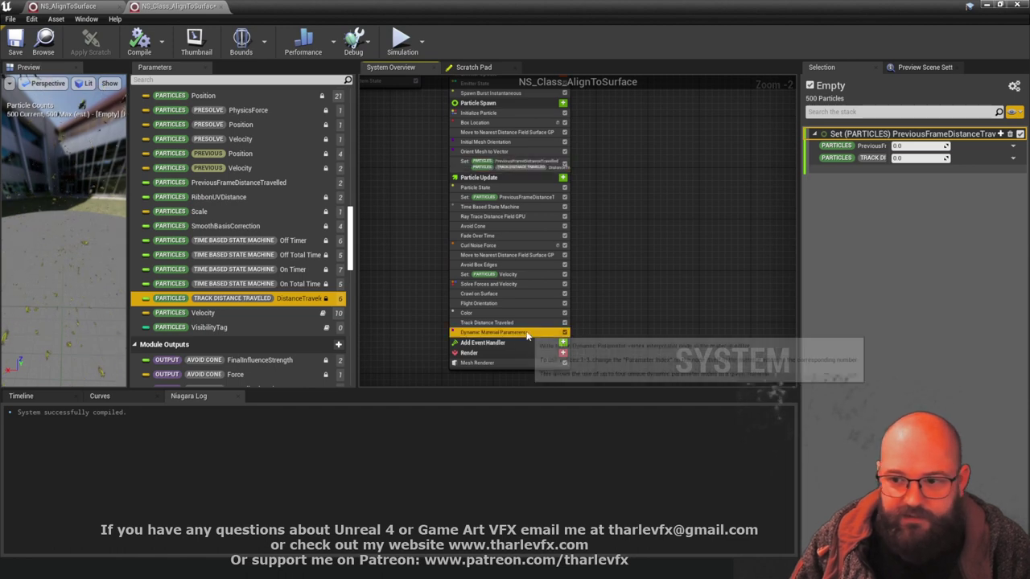
pyautogui.click(1015, 206)
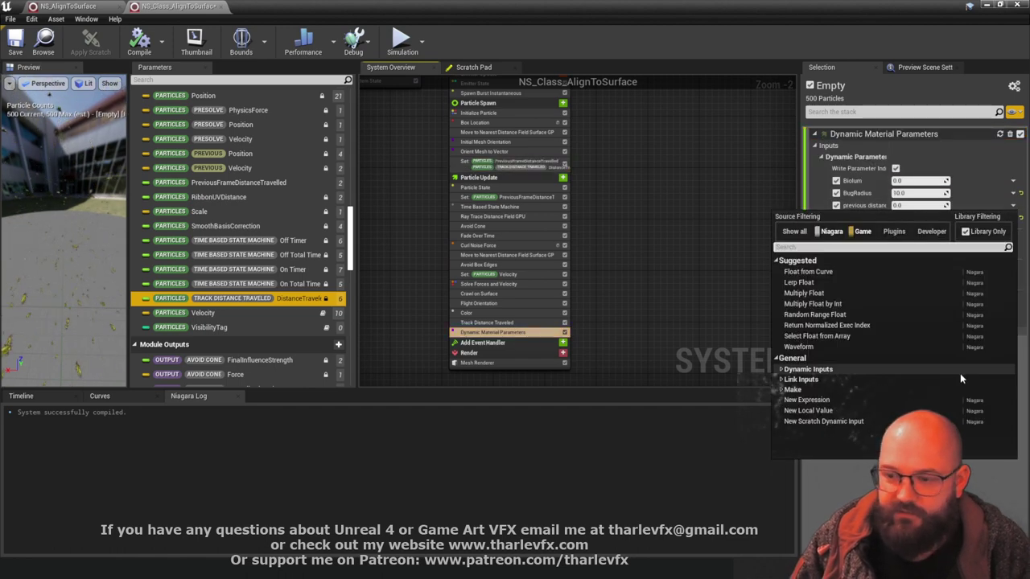
pyautogui.write('previ')
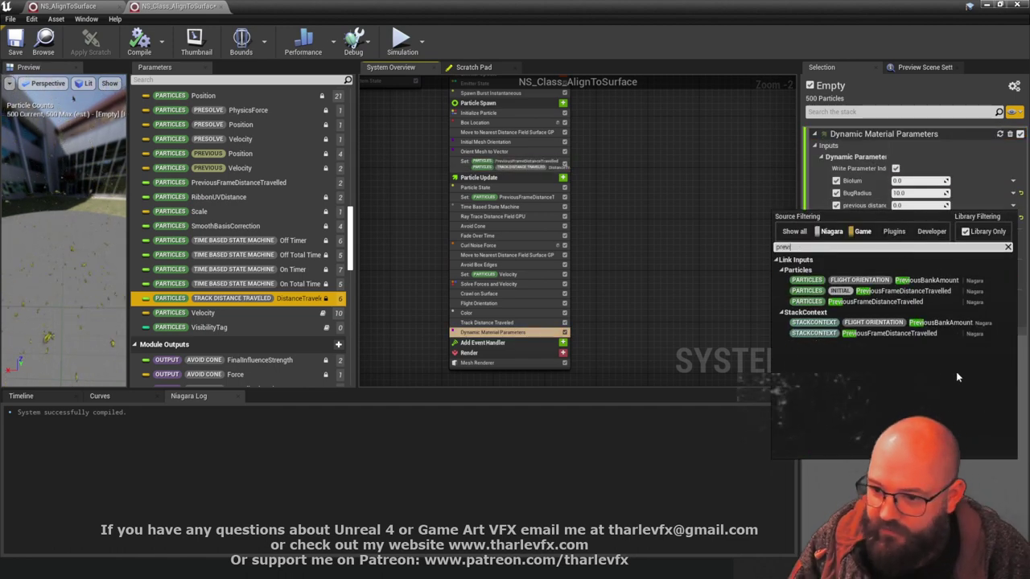
pyautogui.click(889, 333)
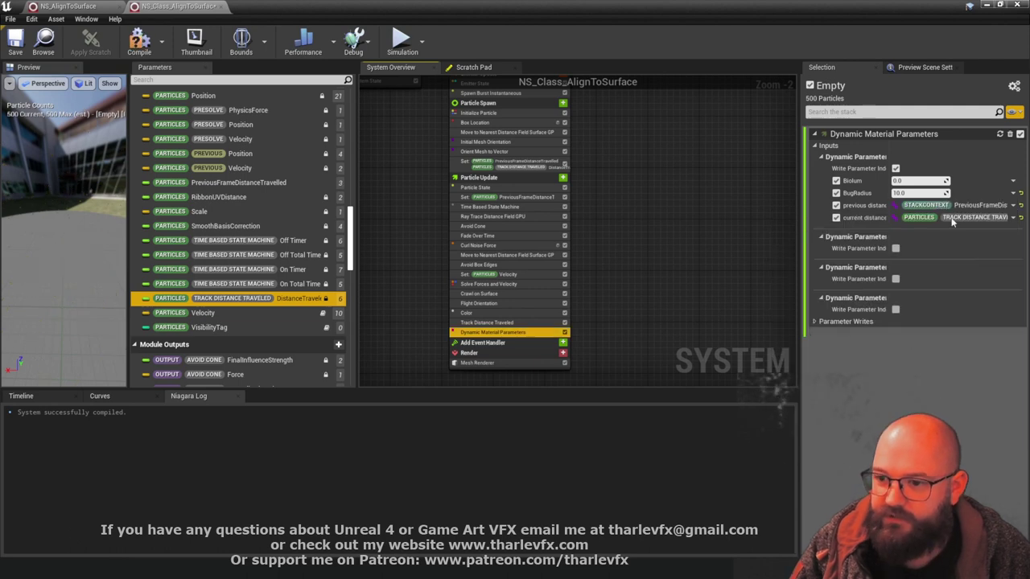
# Relink the previous distance traveled input to the Particles PreviousFrameDistanceTravelled and widen the module settings area
pyautogui.click(1013, 217)
pyautogui.write('prev')
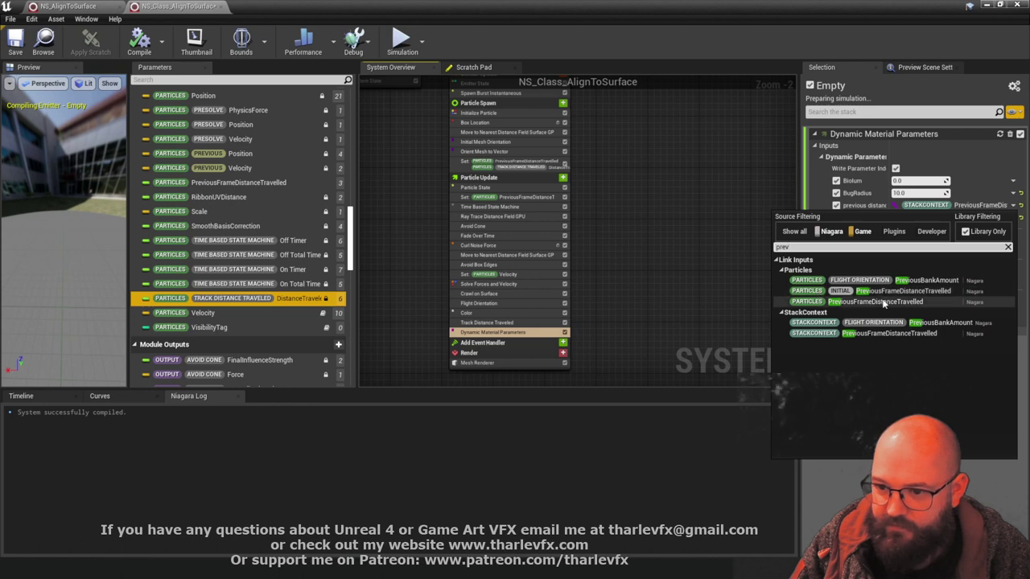
pyautogui.click(821, 301)
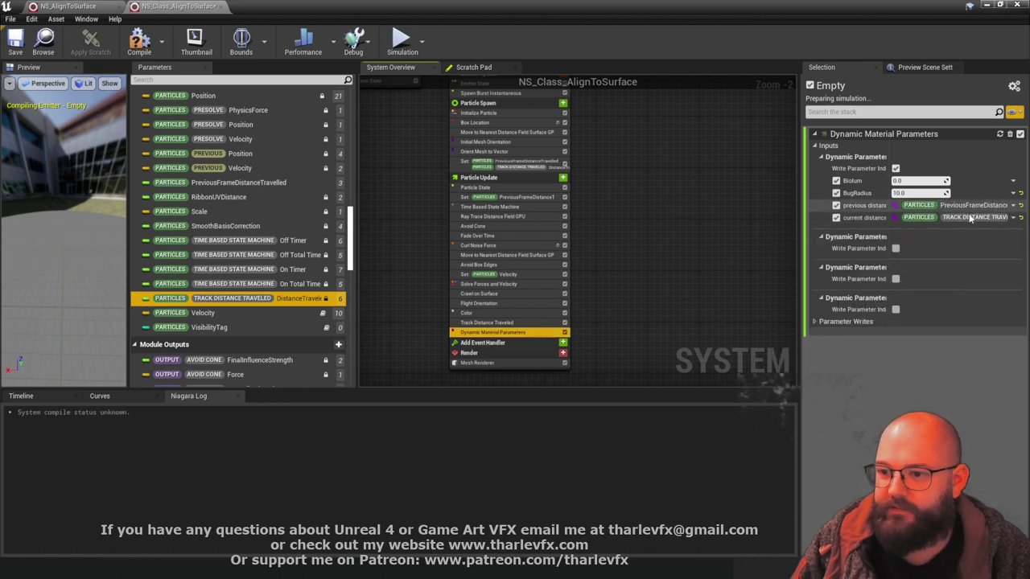
pyautogui.moveTo(800, 301); pyautogui.dragTo(730, 301)
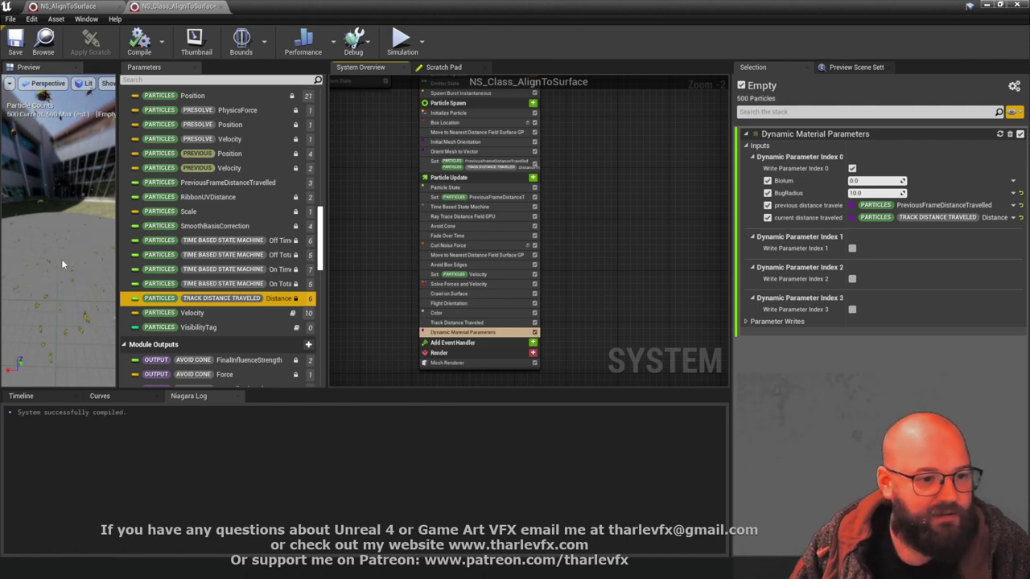
# Move the Niagara editor window aside and examine the beetles' leg animation up close in the level
pyautogui.moveTo(402, 5); pyautogui.dragTo(829, 96)
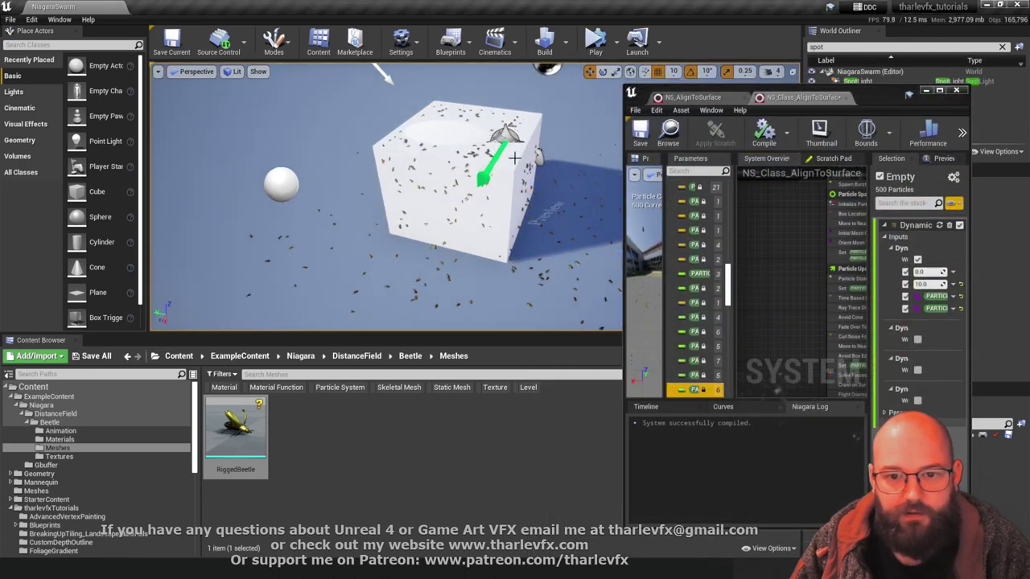
pyautogui.moveTo(515, 158); pyautogui.dragTo(512, 144, button='right')
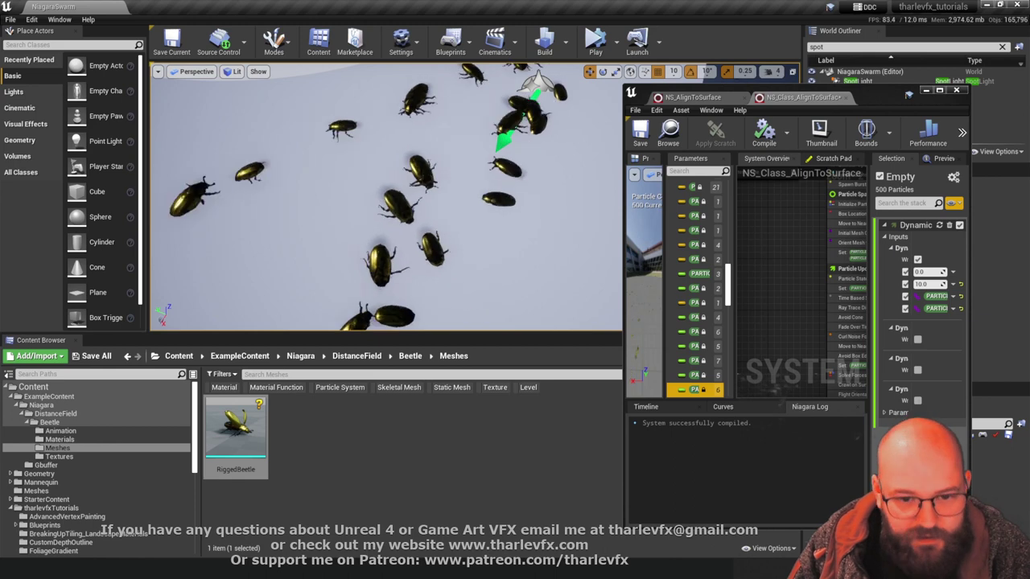
pyautogui.moveTo(374, 211); pyautogui.dragTo(375, 198, button='right')
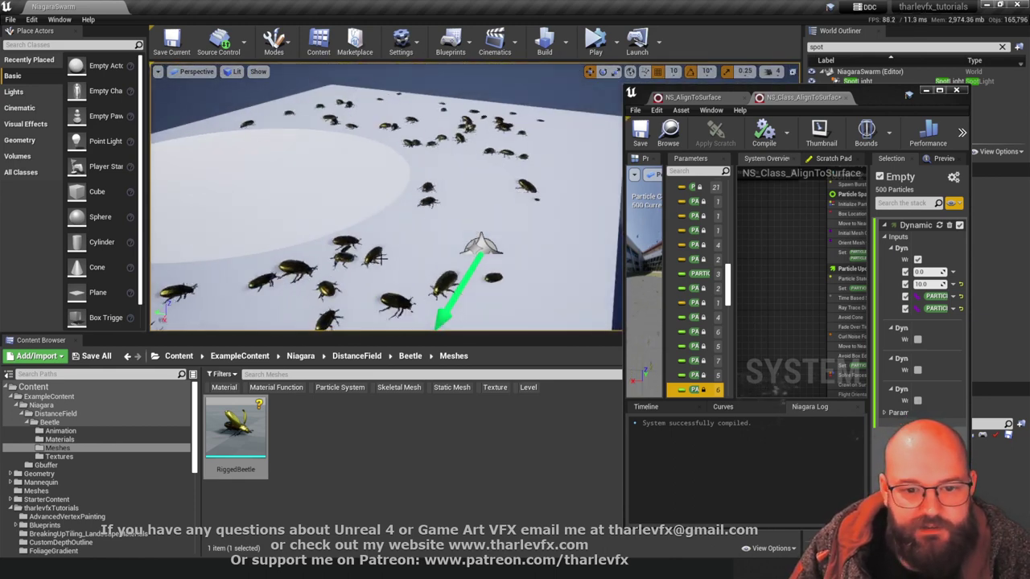
pyautogui.moveTo(420, 269); pyautogui.dragTo(421, 268, button='right')
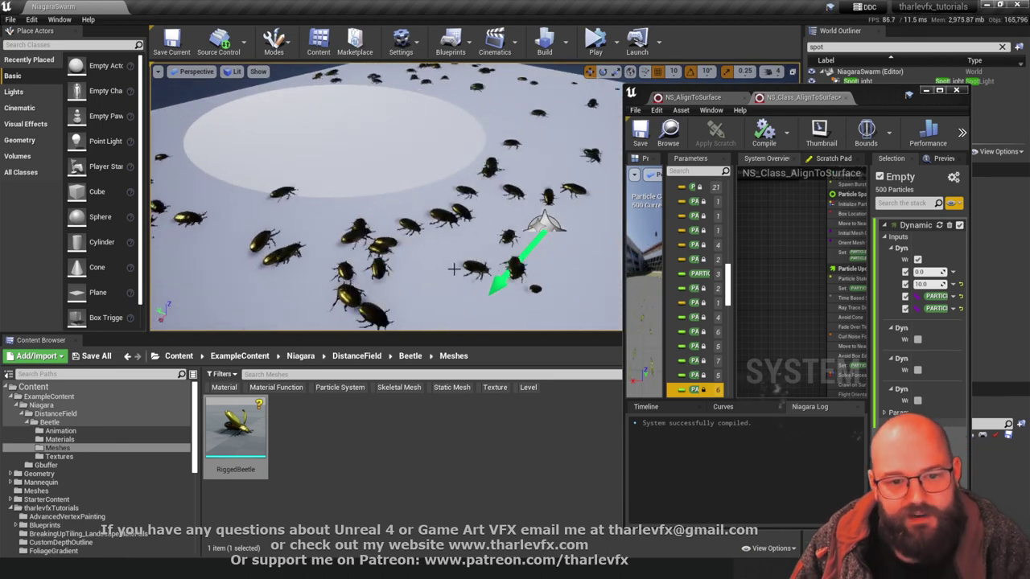
# Set BugRadius in Dynamic Material Parameters to 3.0
pyautogui.moveTo(799, 303); pyautogui.dragTo(739, 266, button='right')
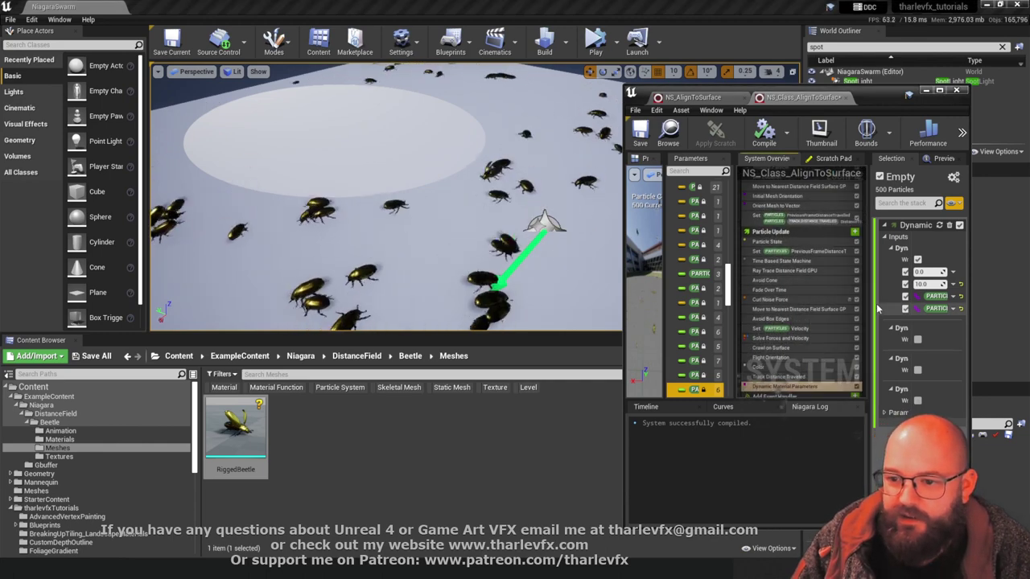
pyautogui.moveTo(867, 303); pyautogui.dragTo(797, 303)
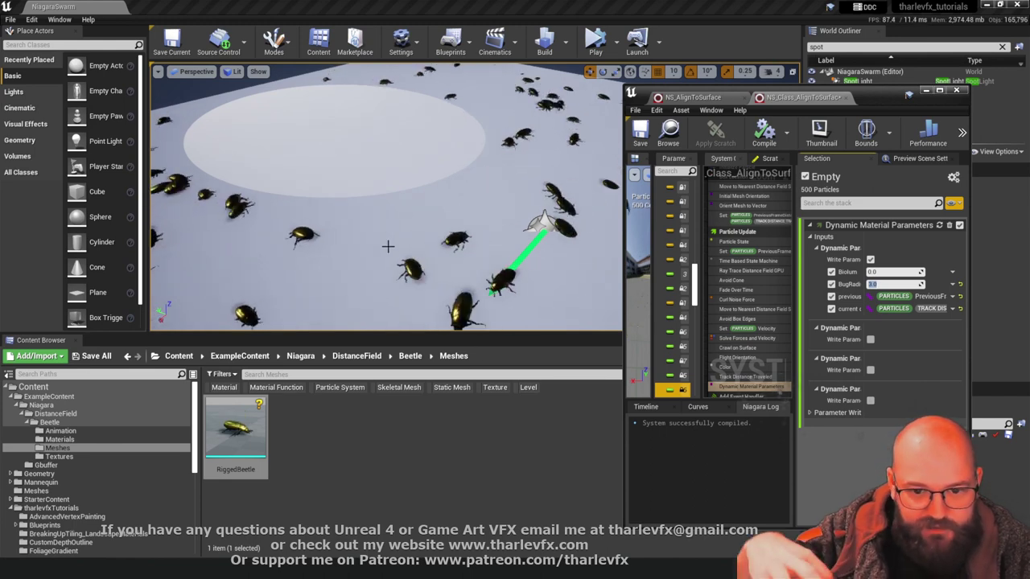
# Hide the editor gizmos in the level view and examine the whole swarm around the cube from a distance
pyautogui.press('s')
pyautogui.moveTo(391, 239)
pyautogui.mouseDown(button='right')
pyautogui.moveTo(396, 219)
pyautogui.moveTo(396, 241)
pyautogui.mouseUp(button='right')
pyautogui.press('g')
pyautogui.press('s')
pyautogui.moveTo(501, 251); pyautogui.dragTo(500, 251, button='right')
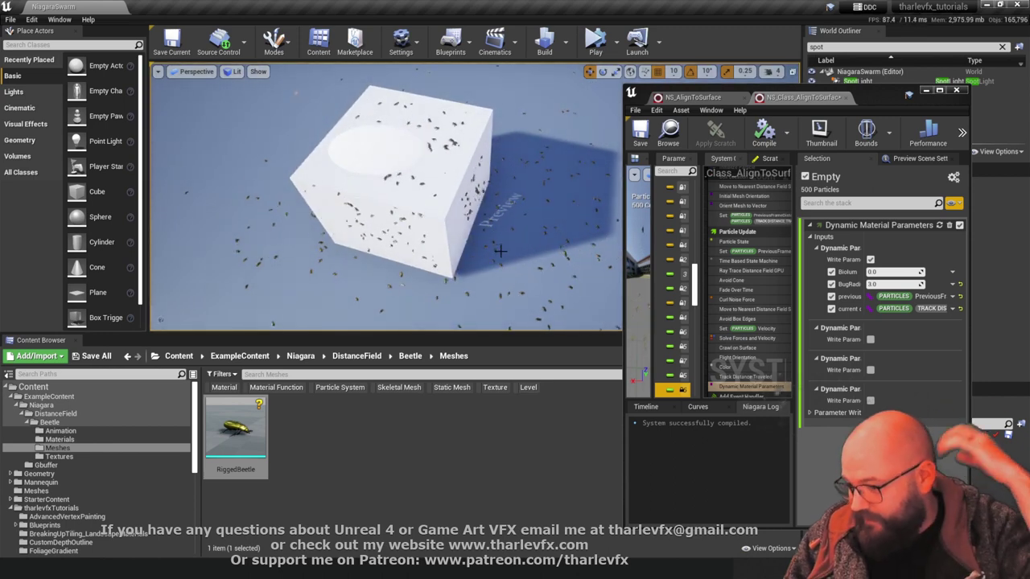
pyautogui.moveTo(471, 258)
pyautogui.mouseDown(button='right')
pyautogui.moveTo(495, 270)
pyautogui.moveTo(471, 258)
pyautogui.mouseUp(button='right')
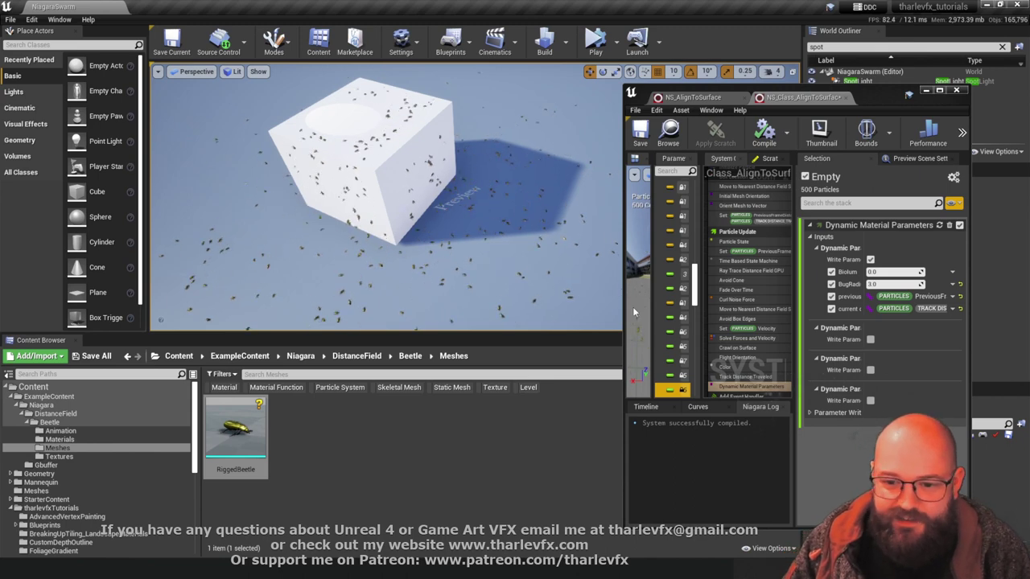
# Widen and maximize the Niagara editor window to show the full Particle Update stack
pyautogui.moveTo(624, 304); pyautogui.dragTo(462, 312)
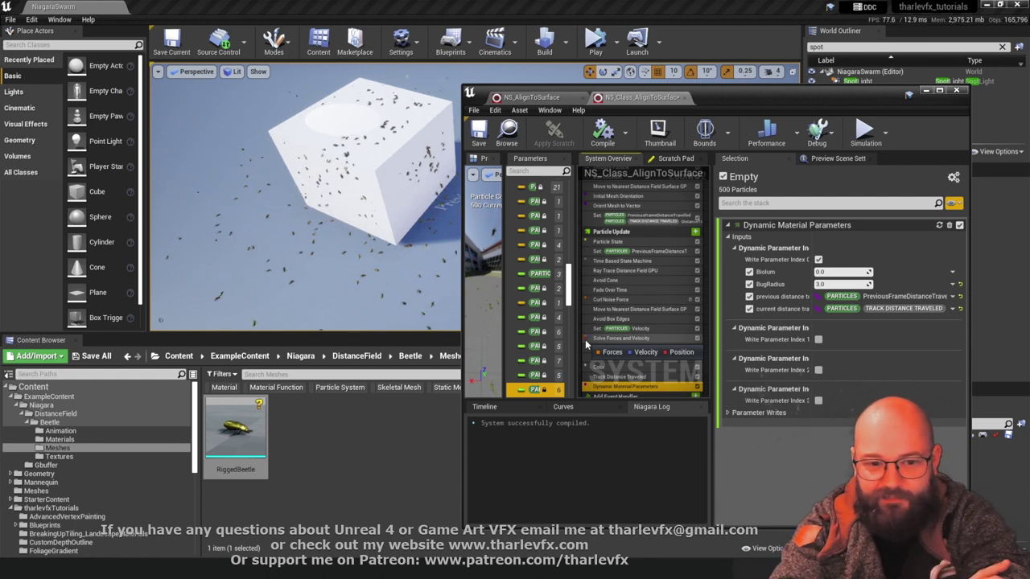
pyautogui.doubleClick(786, 93)
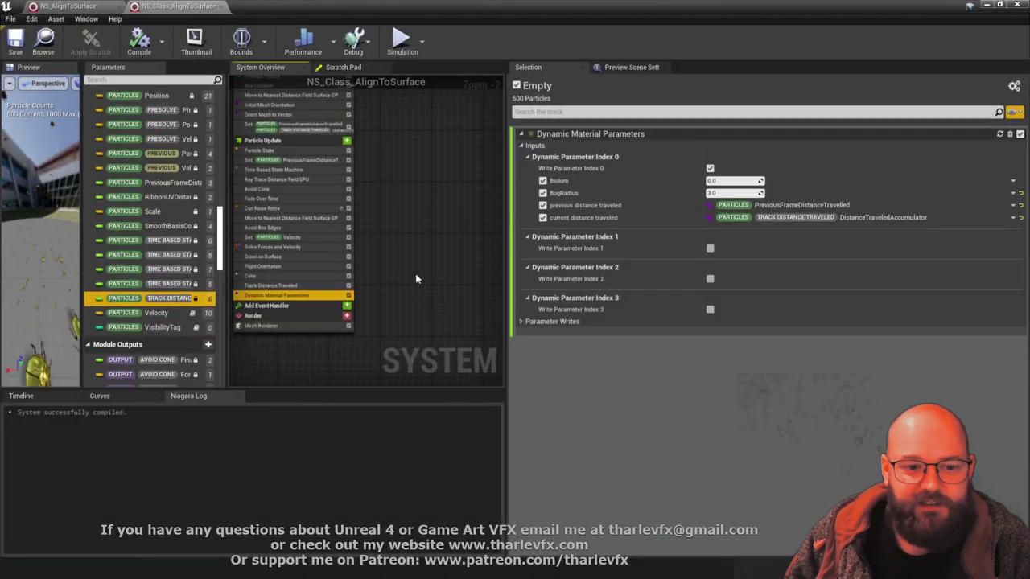
pyautogui.scroll(-2, 416, 278)
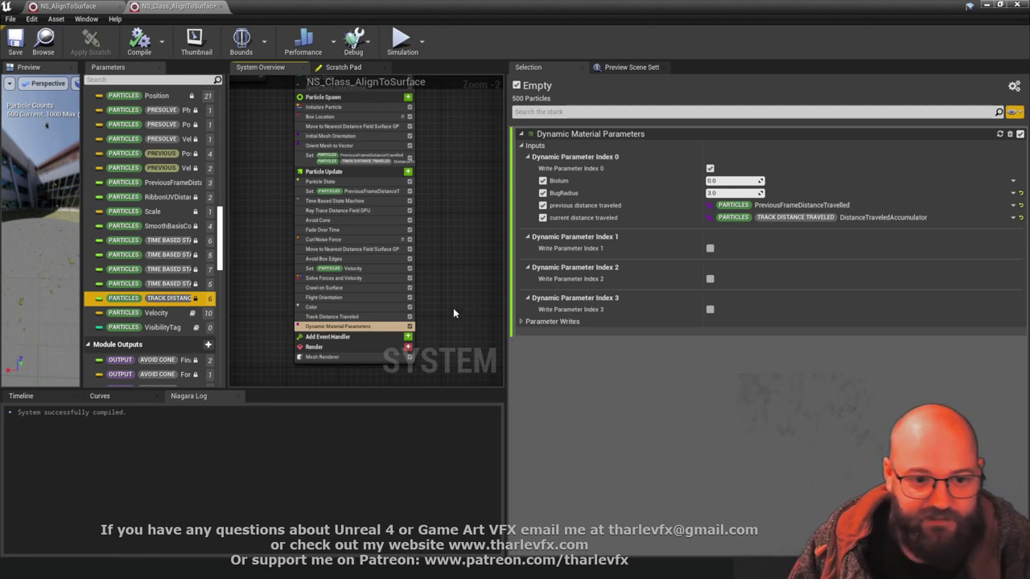
# Inspect the Avoid Cone module's light inputs and open the BP_Class_LightManager blueprint from the level
pyautogui.click(335, 221)
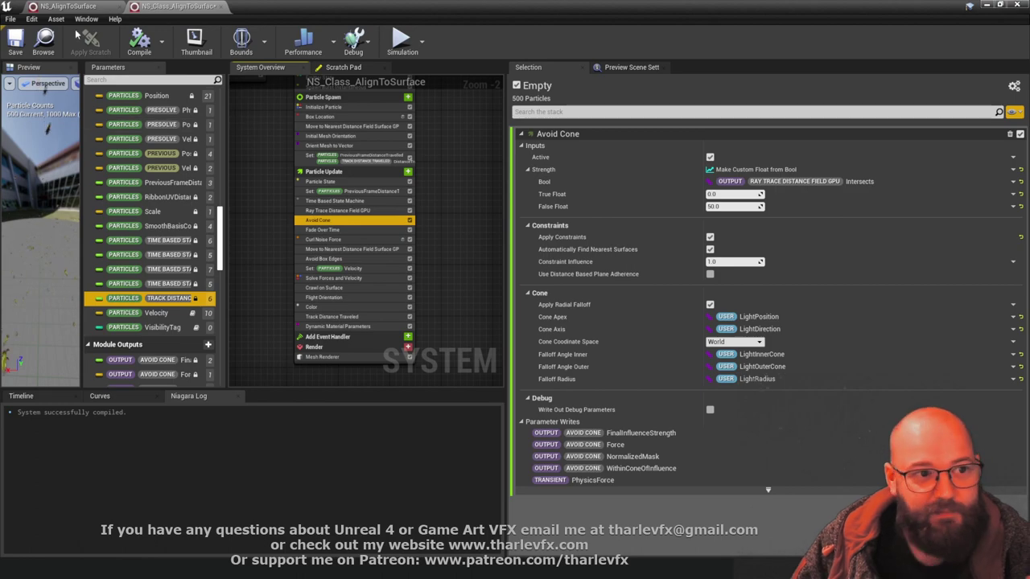
pyautogui.click(987, 5)
pyautogui.click(449, 456)
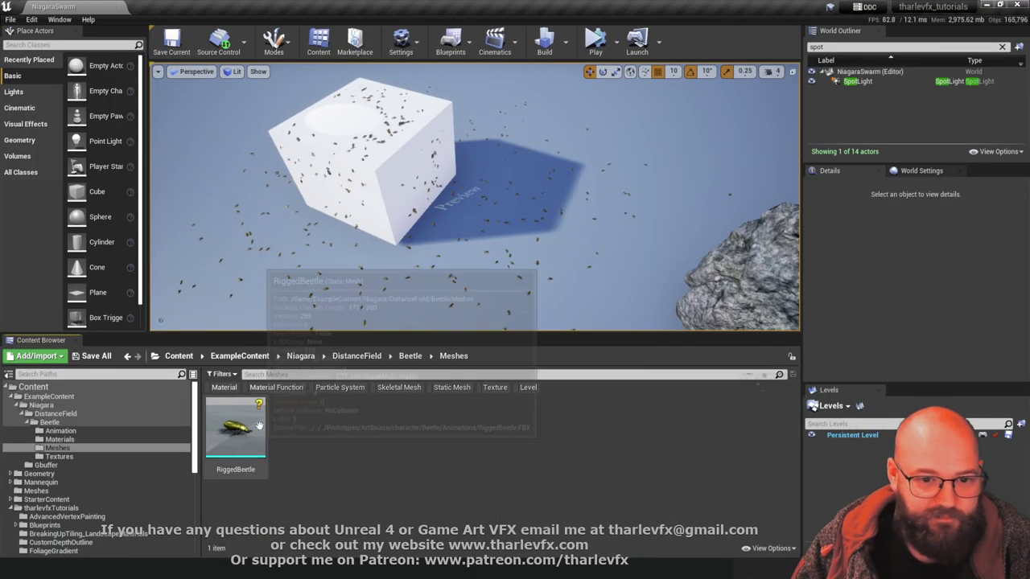
pyautogui.moveTo(449, 242); pyautogui.dragTo(449, 194, button='right')
pyautogui.doubleClick(229, 289)
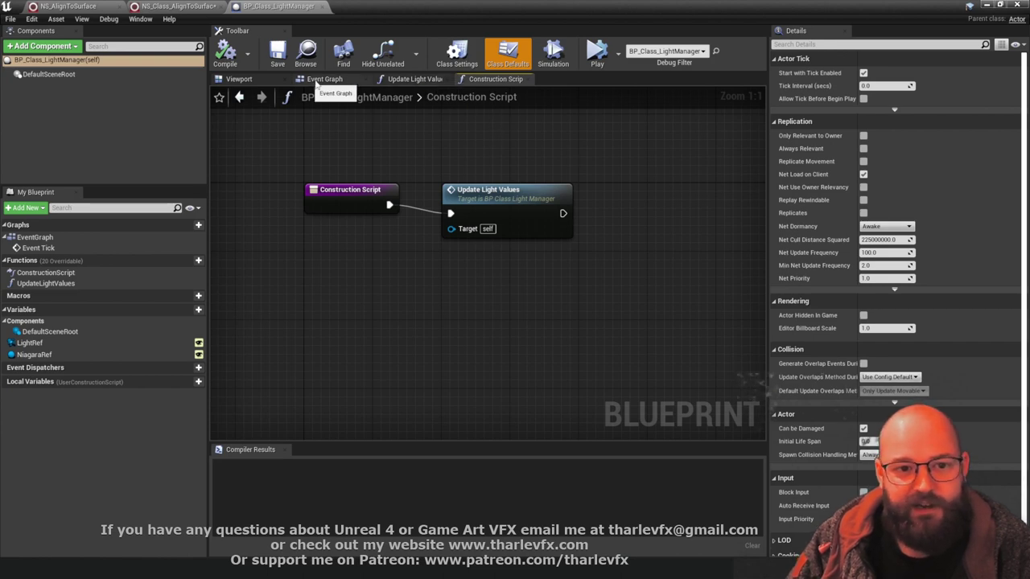
# Examine the Update Light Values function that passes the spotlight's values to the Niagara user parameters, and close the blueprint
pyautogui.click(415, 78)
pyautogui.scroll(-1, 464, 198)
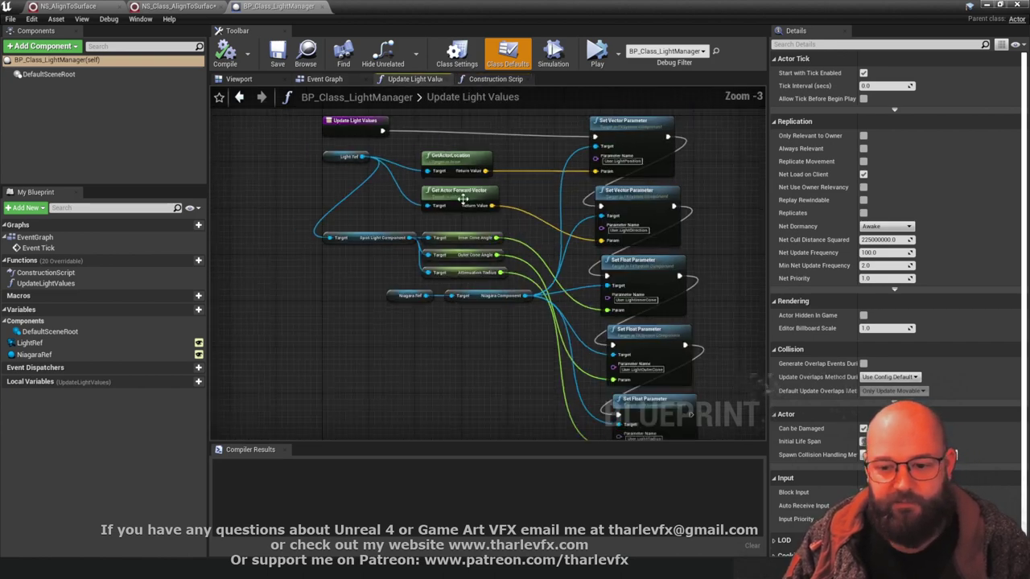
pyautogui.scroll(-2, 638, 134)
pyautogui.moveTo(462, 125); pyautogui.dragTo(411, 171, button='right')
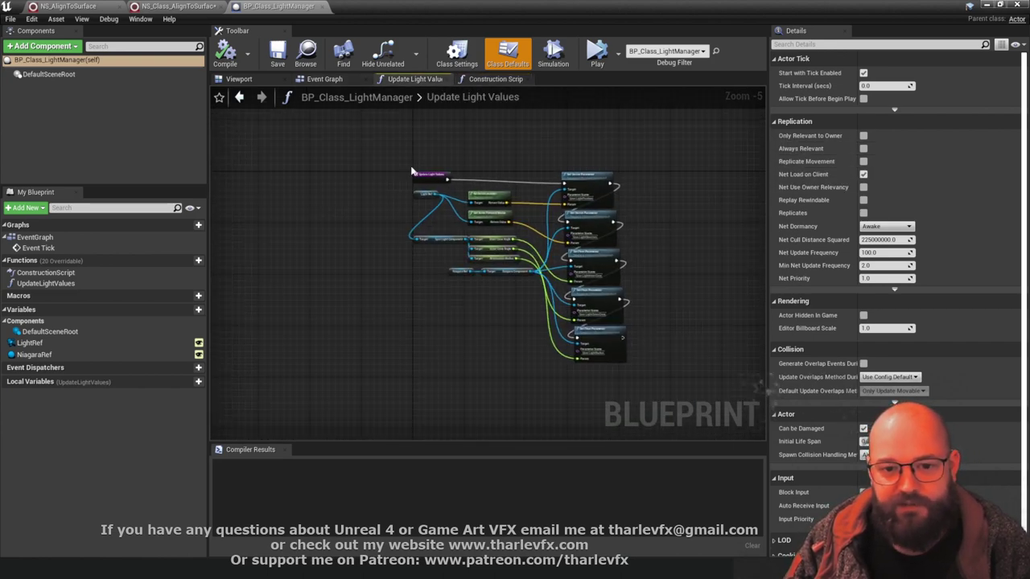
pyautogui.scroll(4, 637, 190)
pyautogui.moveTo(455, 260); pyautogui.dragTo(546, 235, button='right')
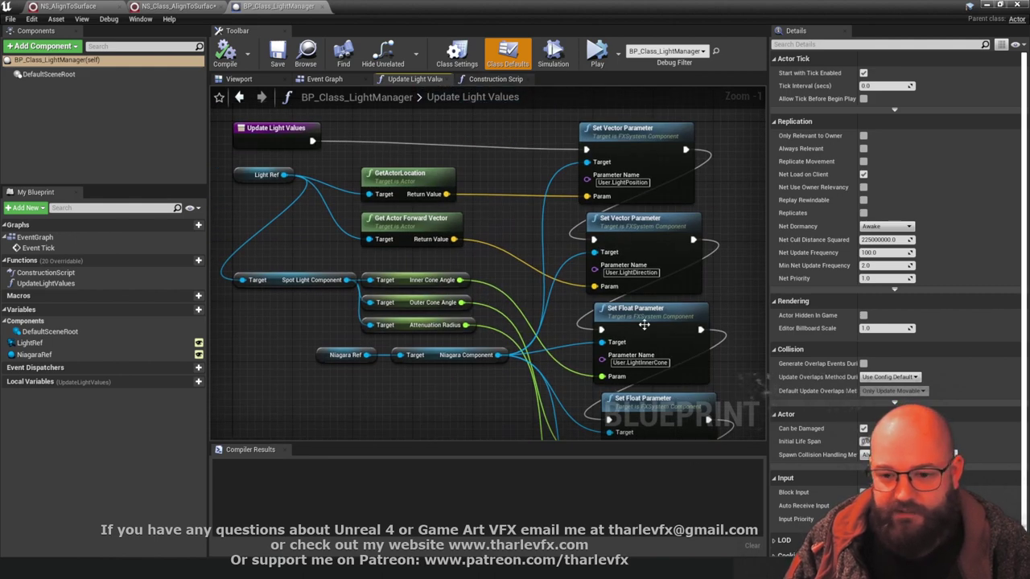
pyautogui.middleClick(280, 9)
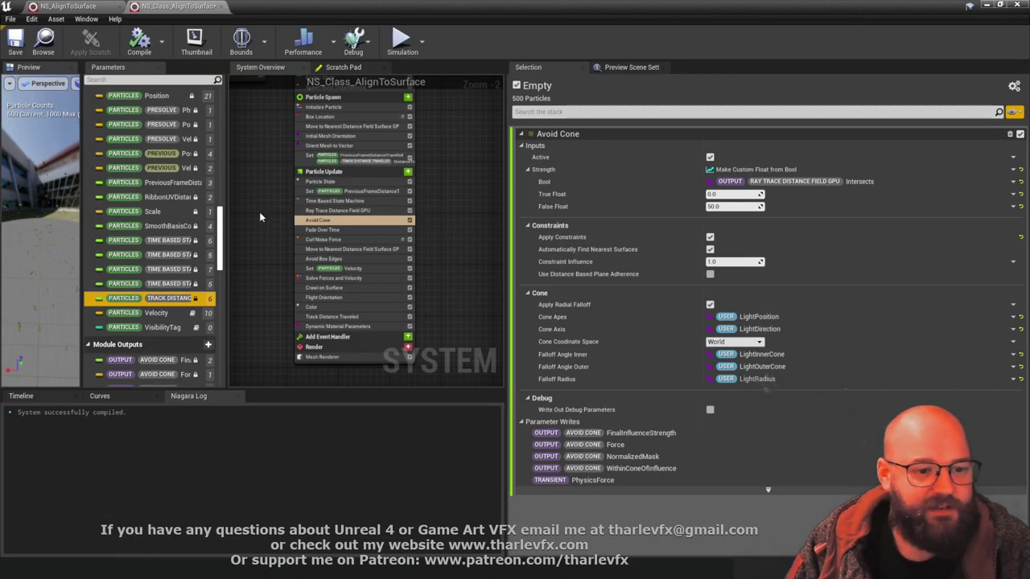
# Review the Ray Trace Distance Field GPU inputs in Particle Update and put away the Photoshop ray diagram
pyautogui.moveTo(267, 219); pyautogui.dragTo(285, 230, button='right')
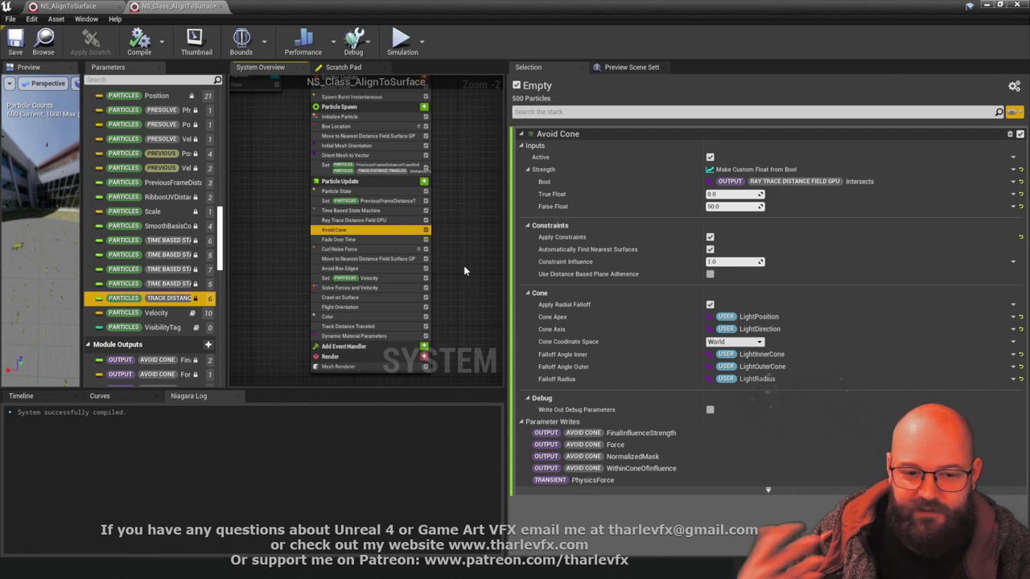
pyautogui.click(379, 220)
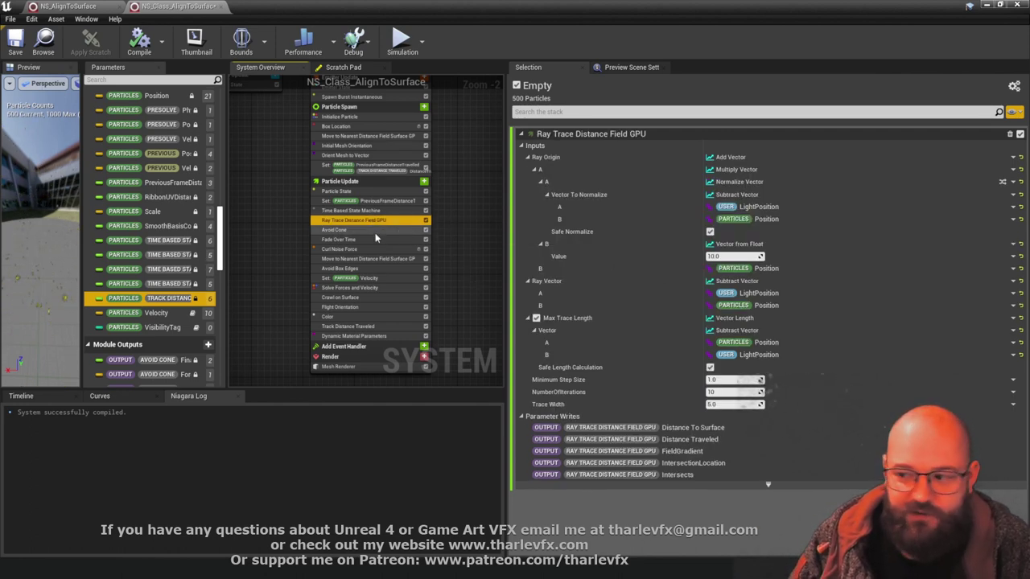
pyautogui.scroll(2, 375, 233)
pyautogui.moveTo(478, 280)
pyautogui.mouseDown(button='right')
pyautogui.moveTo(451, 260)
pyautogui.moveTo(444, 233)
pyautogui.moveTo(457, 220)
pyautogui.mouseUp(button='right')
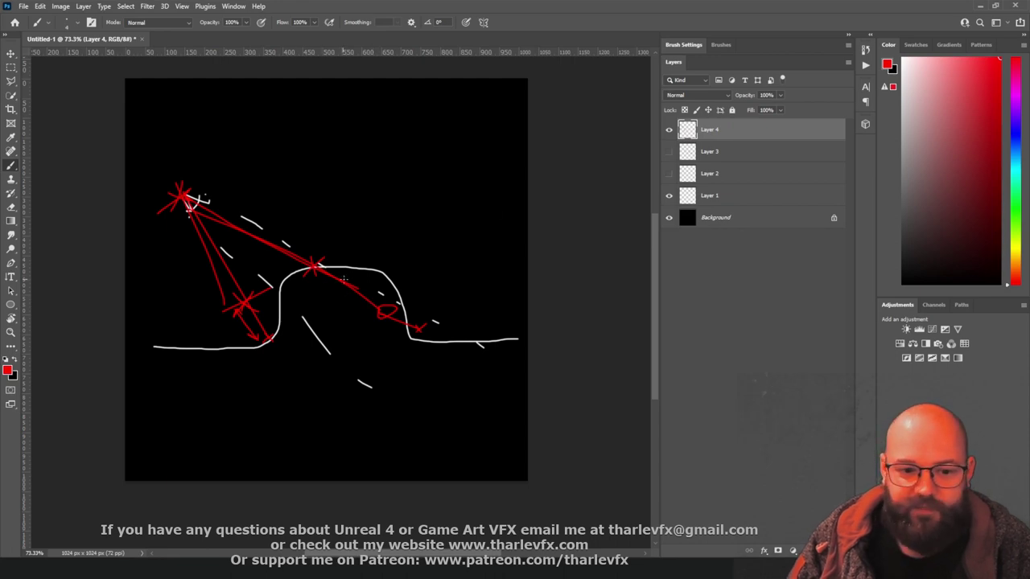
pyautogui.click(980, 8)
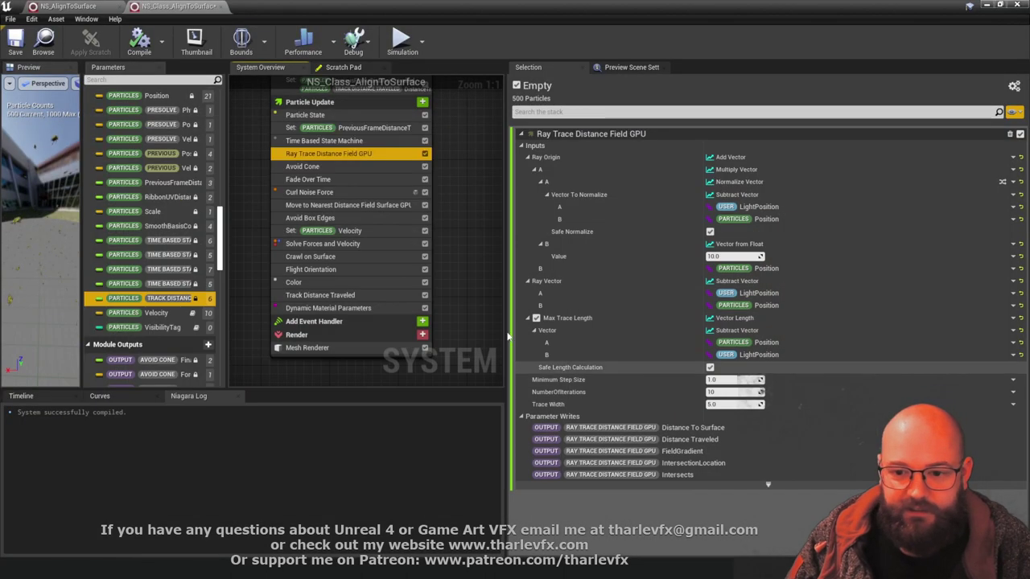
# Review the settings of Avoid Cone, Fade Over Time, Set Velocity, Track Distance Traveled and Dynamic Material Parameters in Particle Update
pyautogui.click(341, 166)
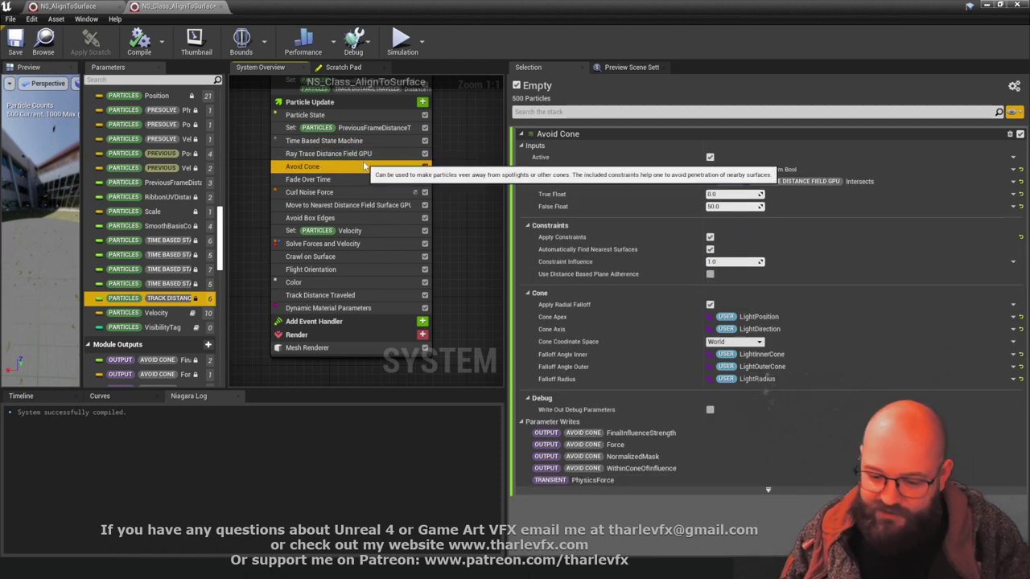
pyautogui.click(346, 179)
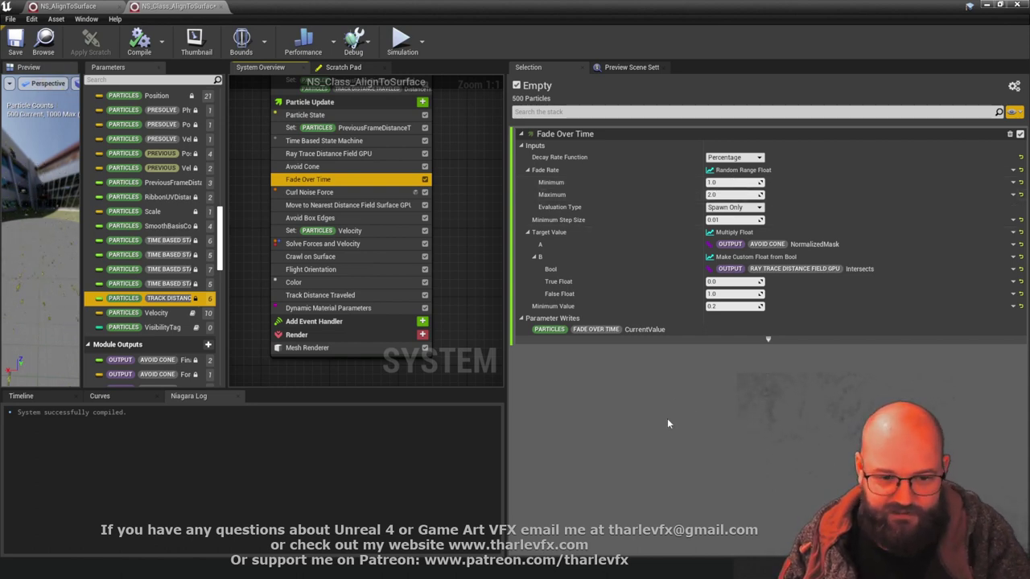
pyautogui.click(376, 232)
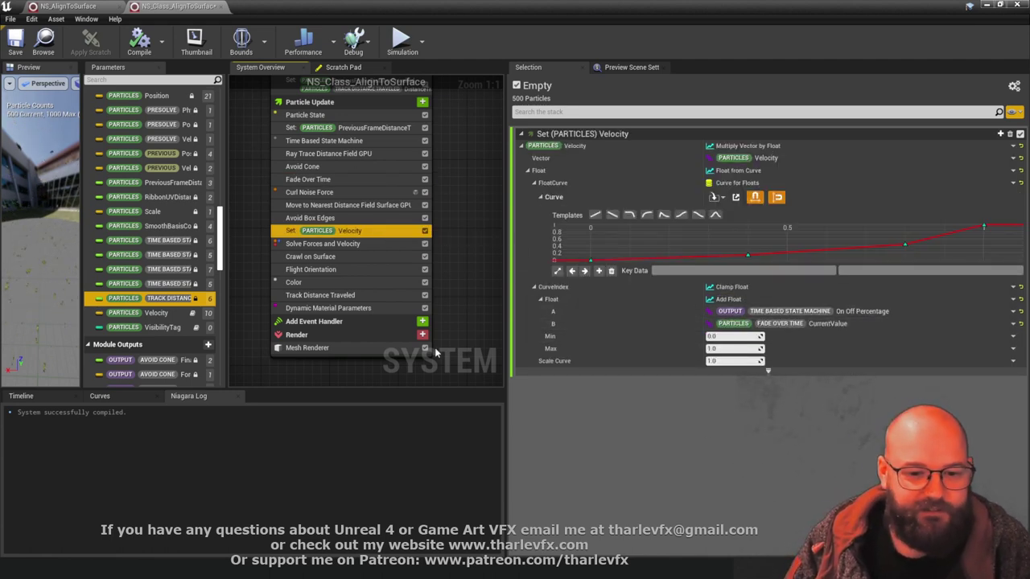
pyautogui.click(482, 268)
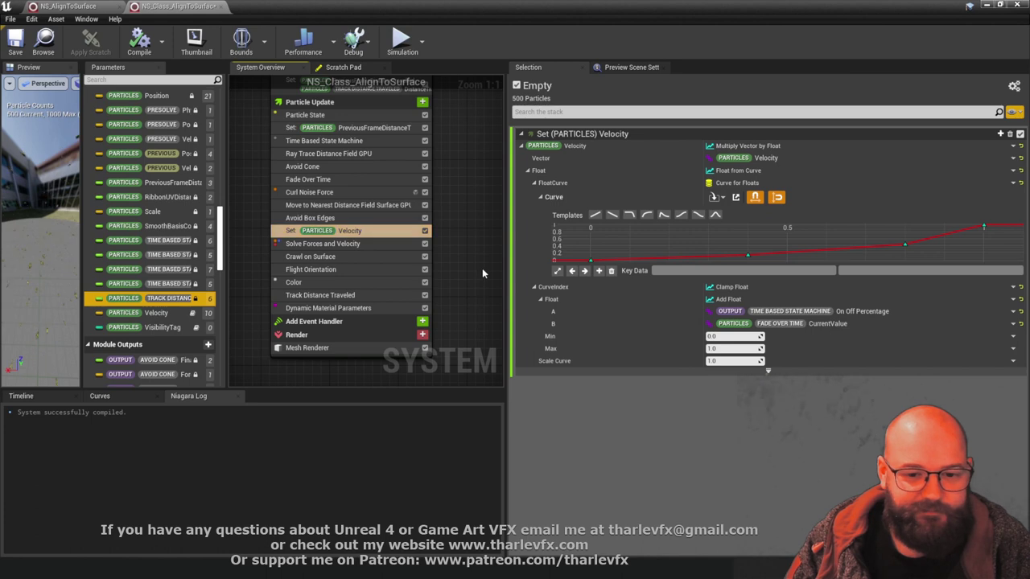
pyautogui.click(349, 296)
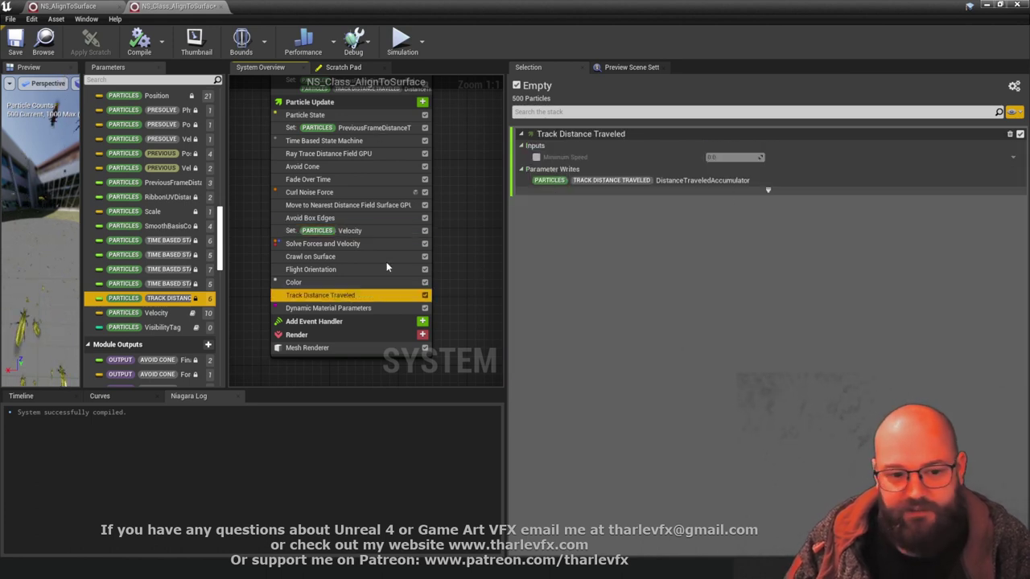
pyautogui.click(346, 308)
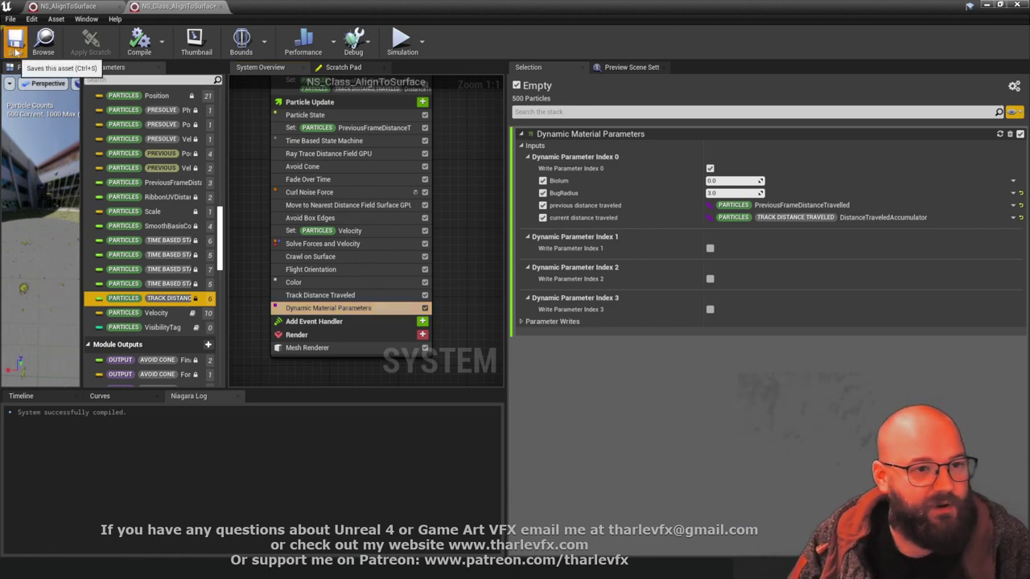
# Return to the level, hide the editor gizmos and examine the beetles crawling on the cube around the light circle
pyautogui.click(987, 6)
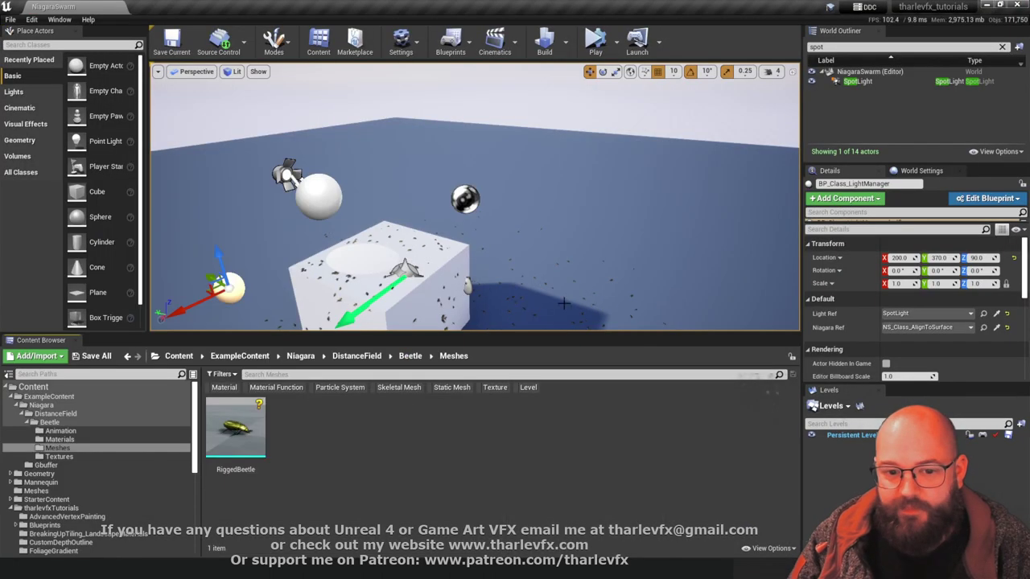
pyautogui.moveTo(475, 197); pyautogui.dragTo(435, 262, button='right')
pyautogui.press('g')
pyautogui.moveTo(515, 201); pyautogui.dragTo(402, 213, button='right')
pyautogui.press('w')
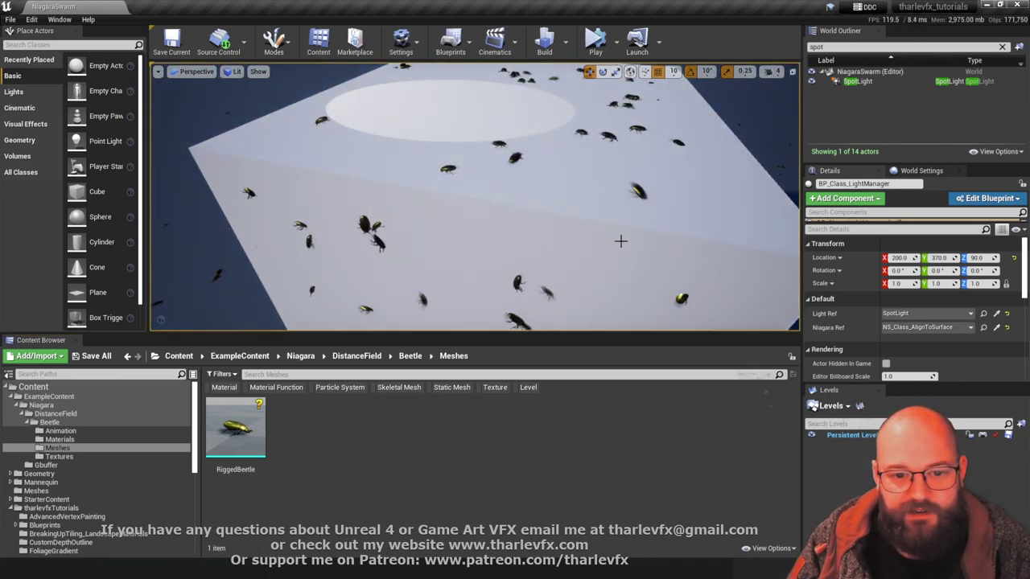
pyautogui.moveTo(562, 236); pyautogui.dragTo(595, 216, button='right')
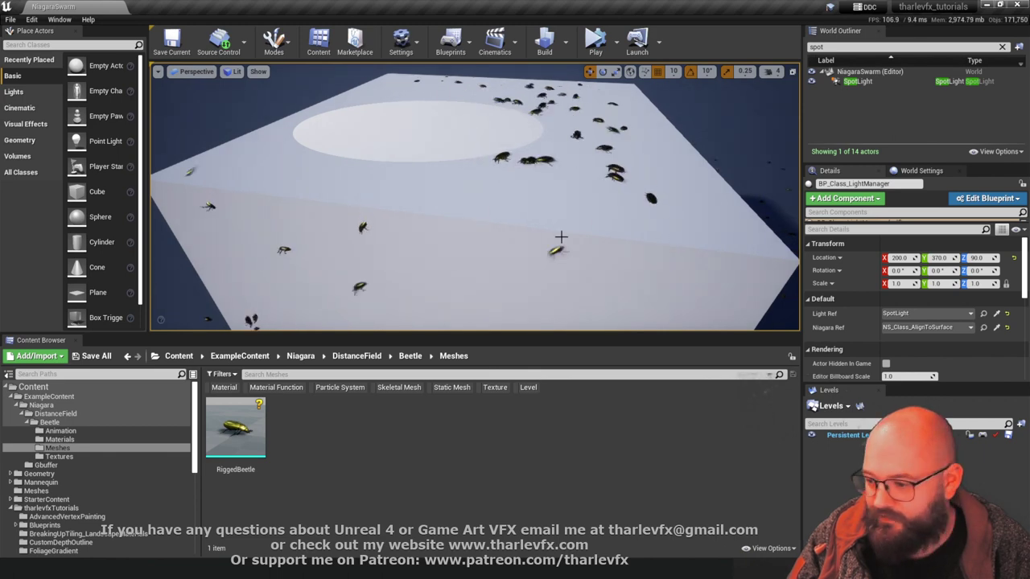
pyautogui.moveTo(561, 237); pyautogui.dragTo(551, 232, button='right')
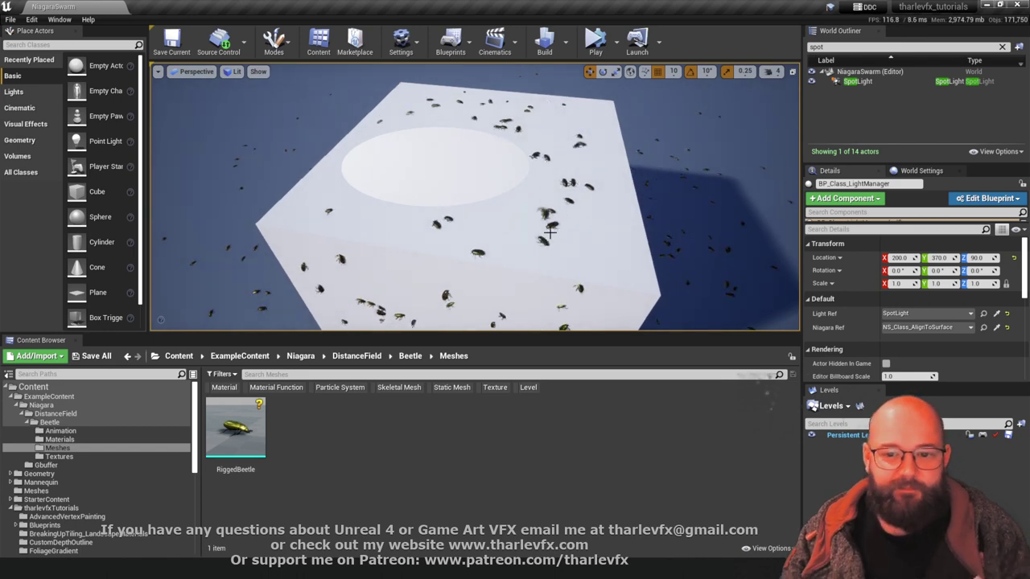